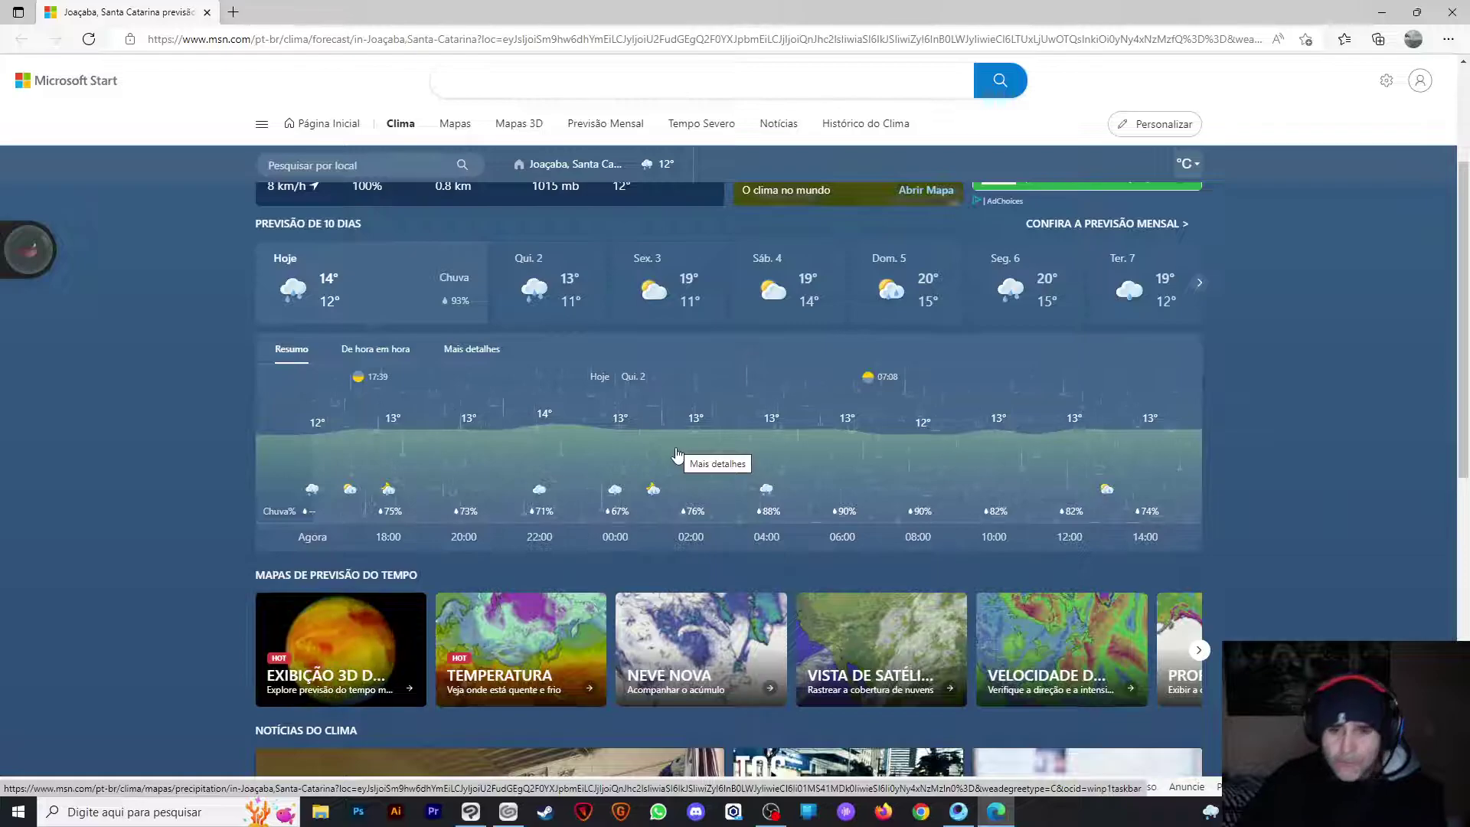
Close the weather page and bring up the leaping fish sketch in Clip Studio Paint
left_click(1451, 12)
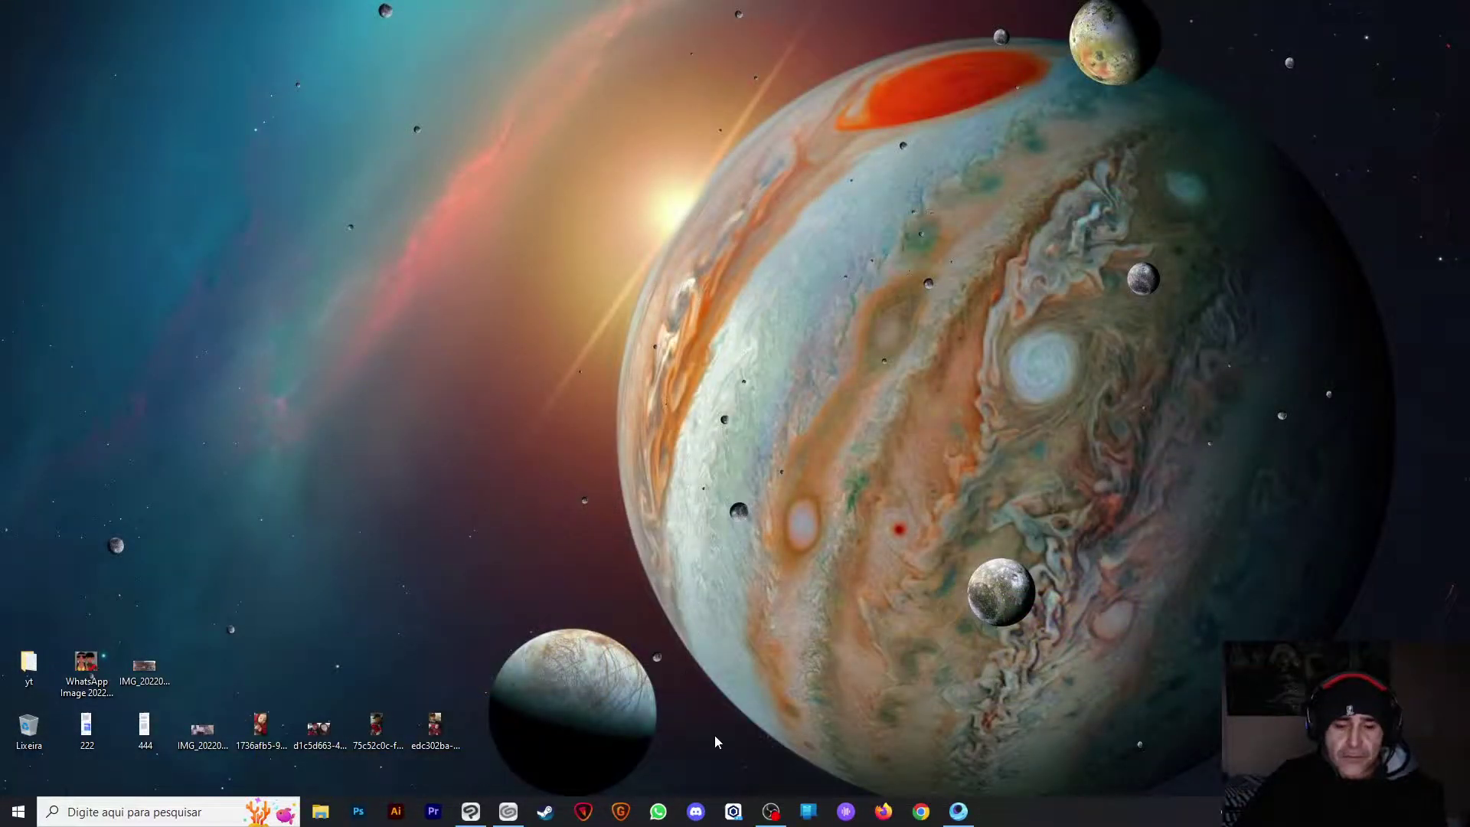
left_click(471, 810)
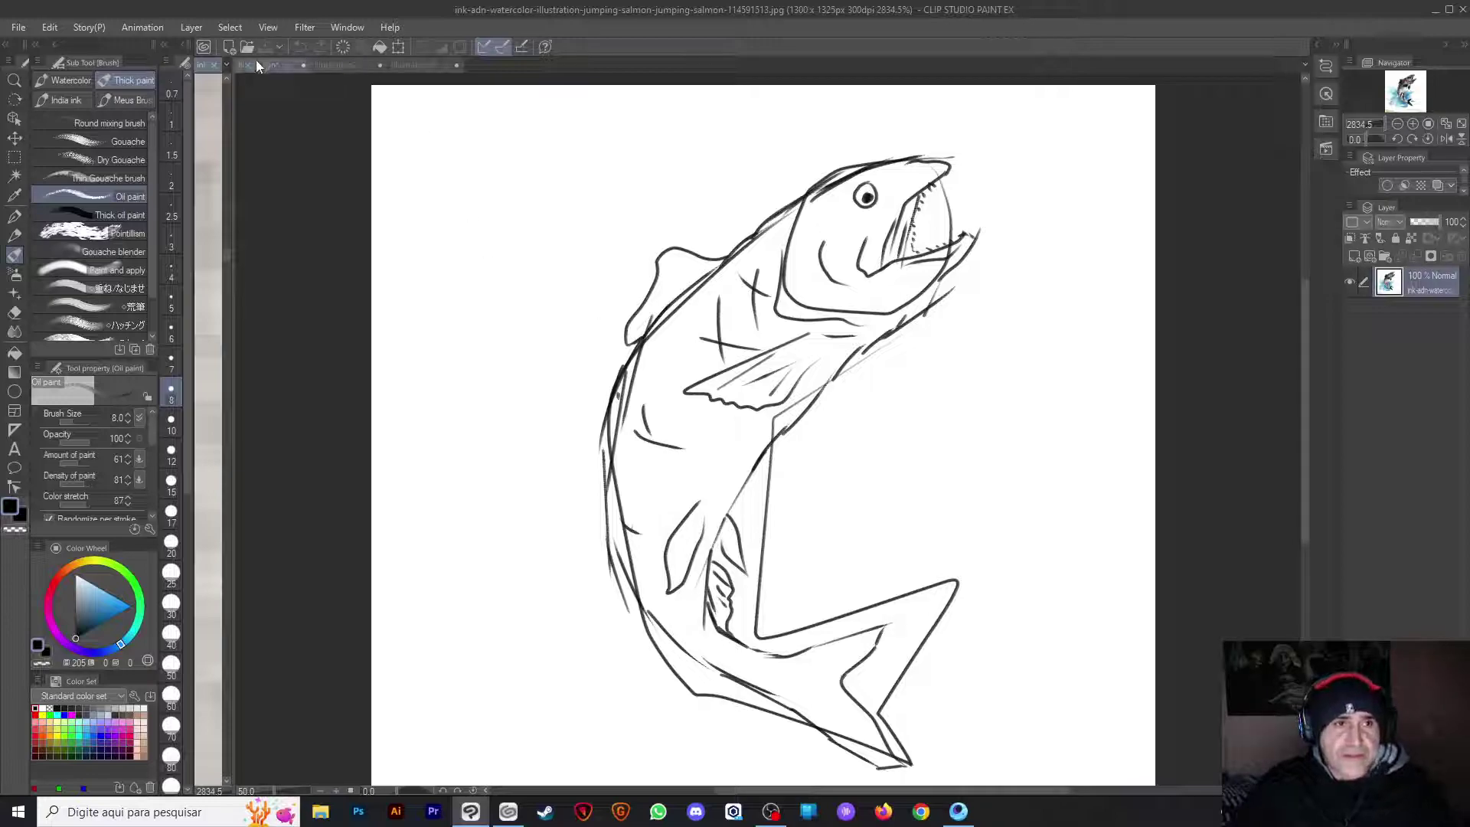
scroll(778, 392, "up", 1)
scroll(778, 392, "down", 2)
left_click_drag(773, 386, 643, 391)
left_click_drag(758, 295, 595, 425)
key("ctrl+z")
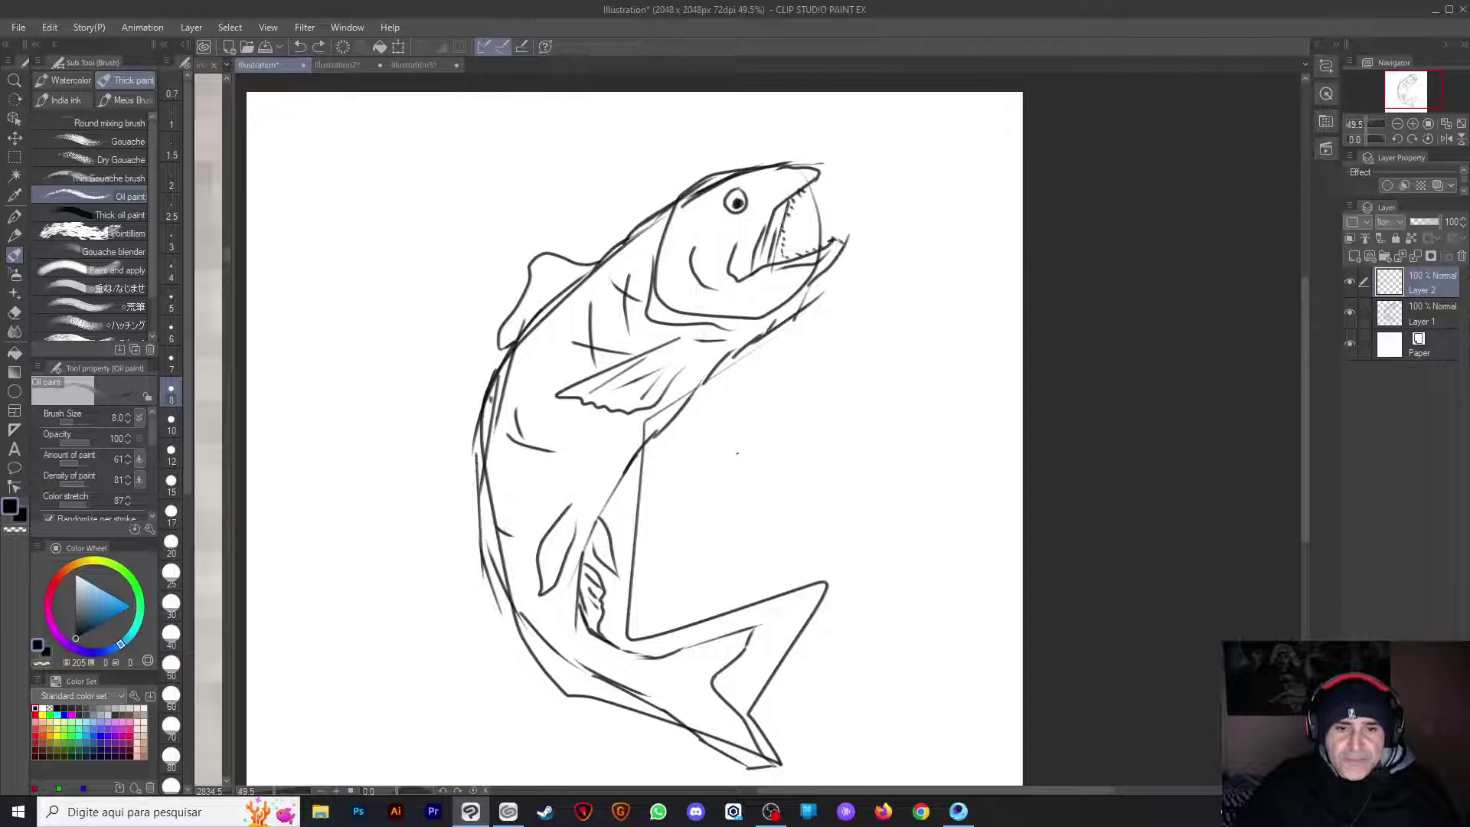
left_click_drag(625, 259, 739, 266)
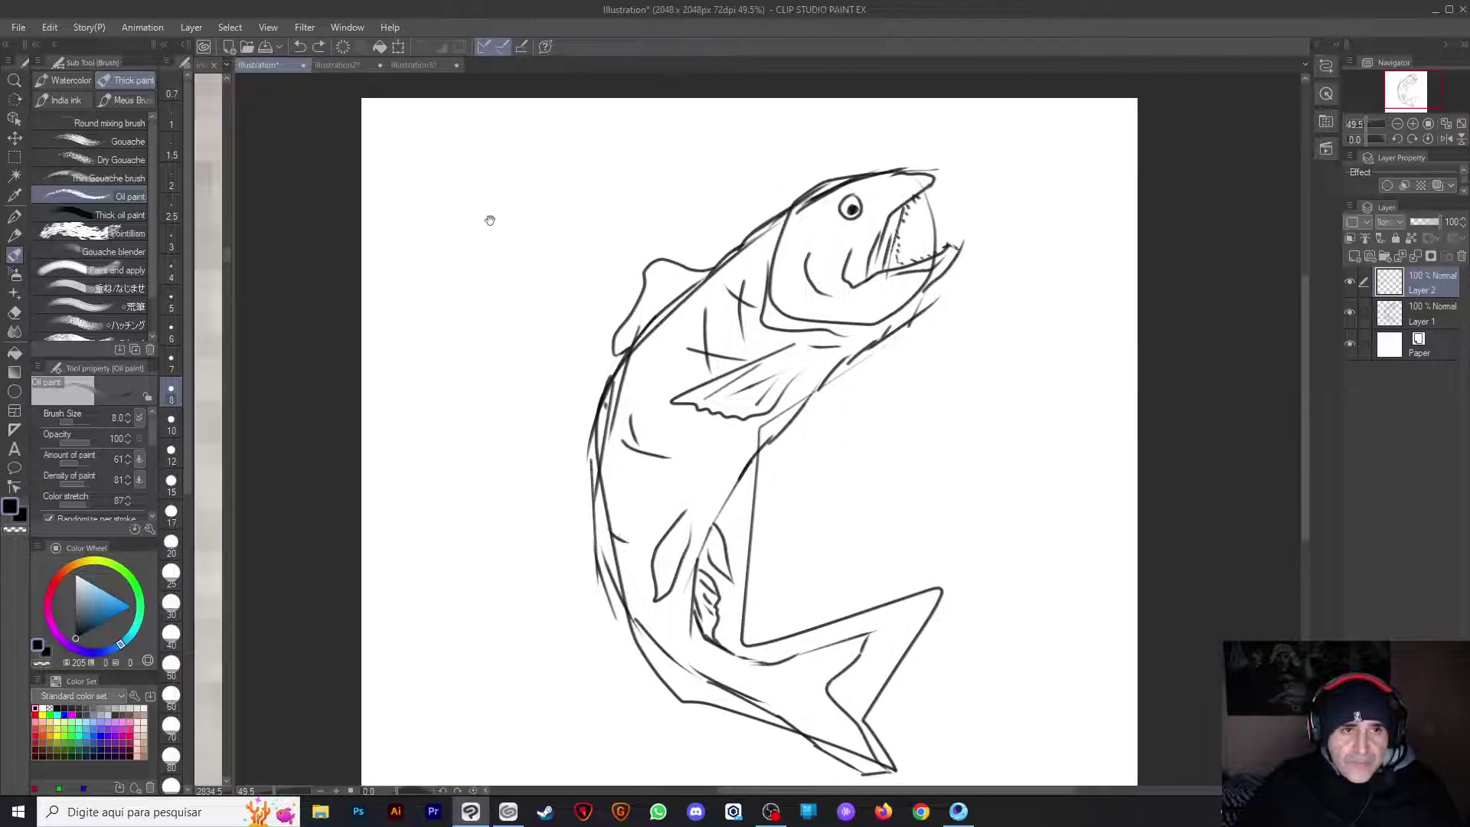
left_click_drag(525, 223, 436, 206)
Look through the three open fish illustrations, comparing the leaping fish, the side-view fish and the open-mouthed fish
left_click(337, 65)
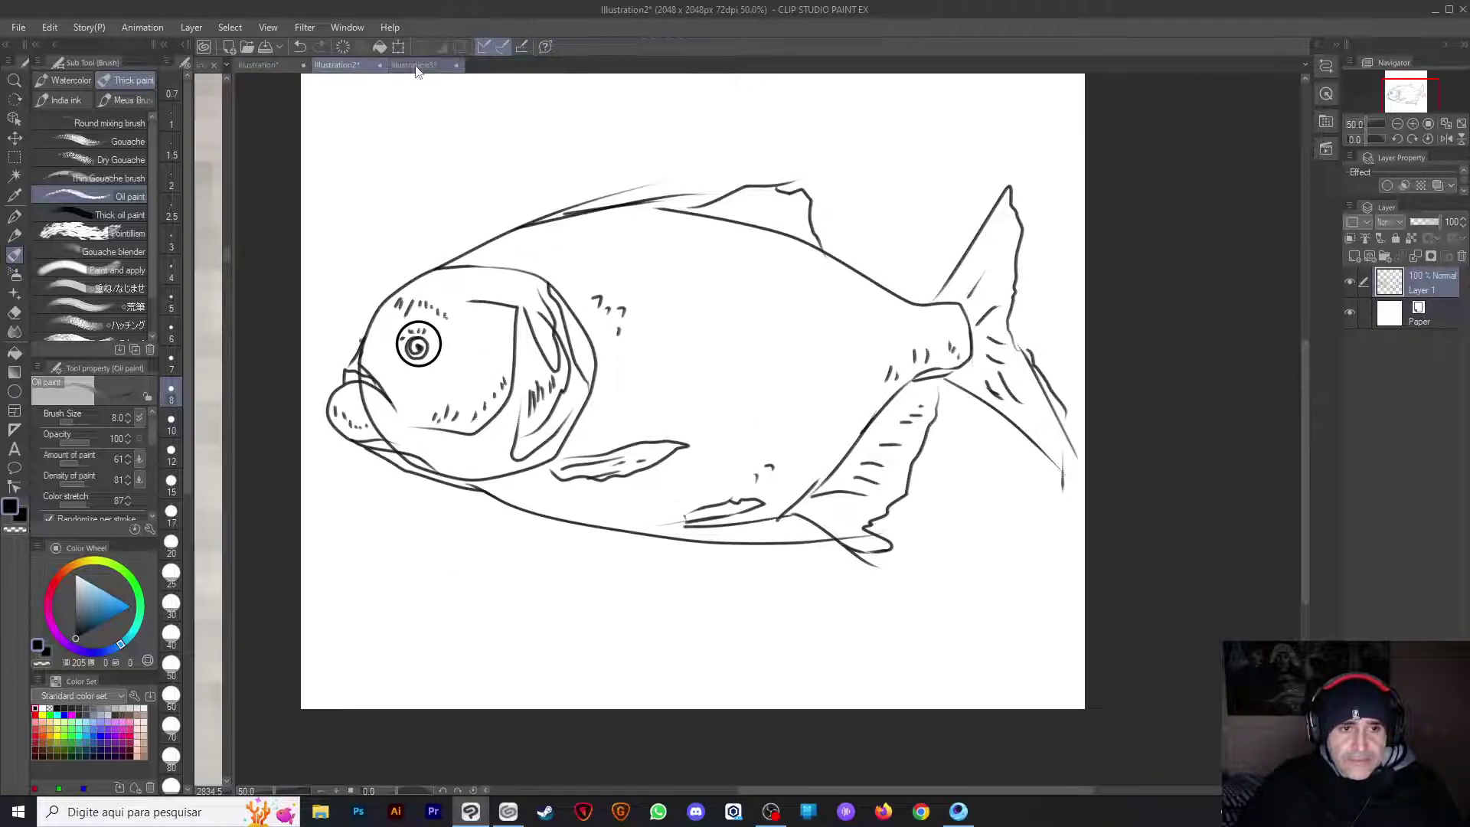
left_click(416, 66)
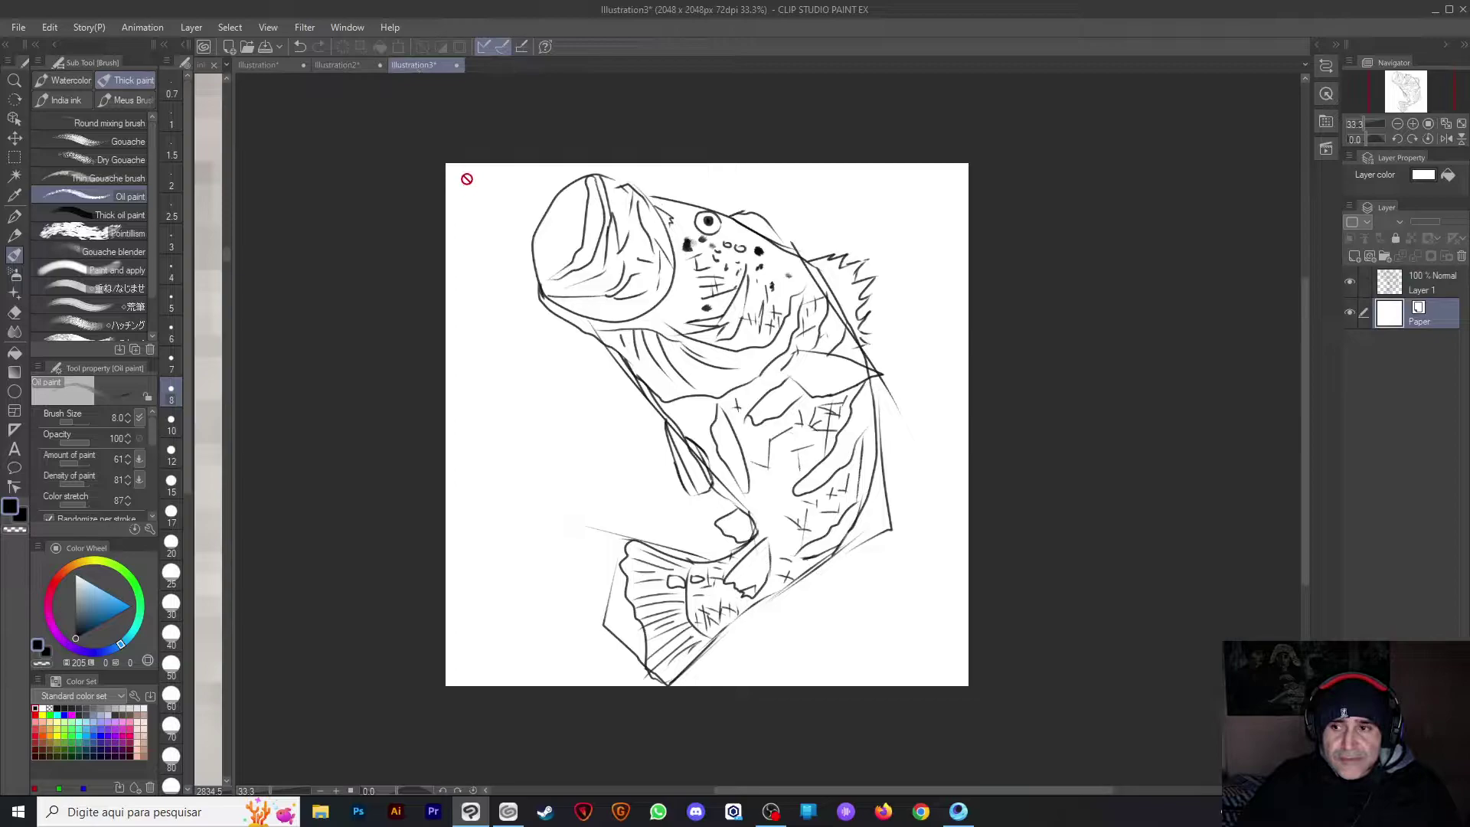
left_click(277, 66)
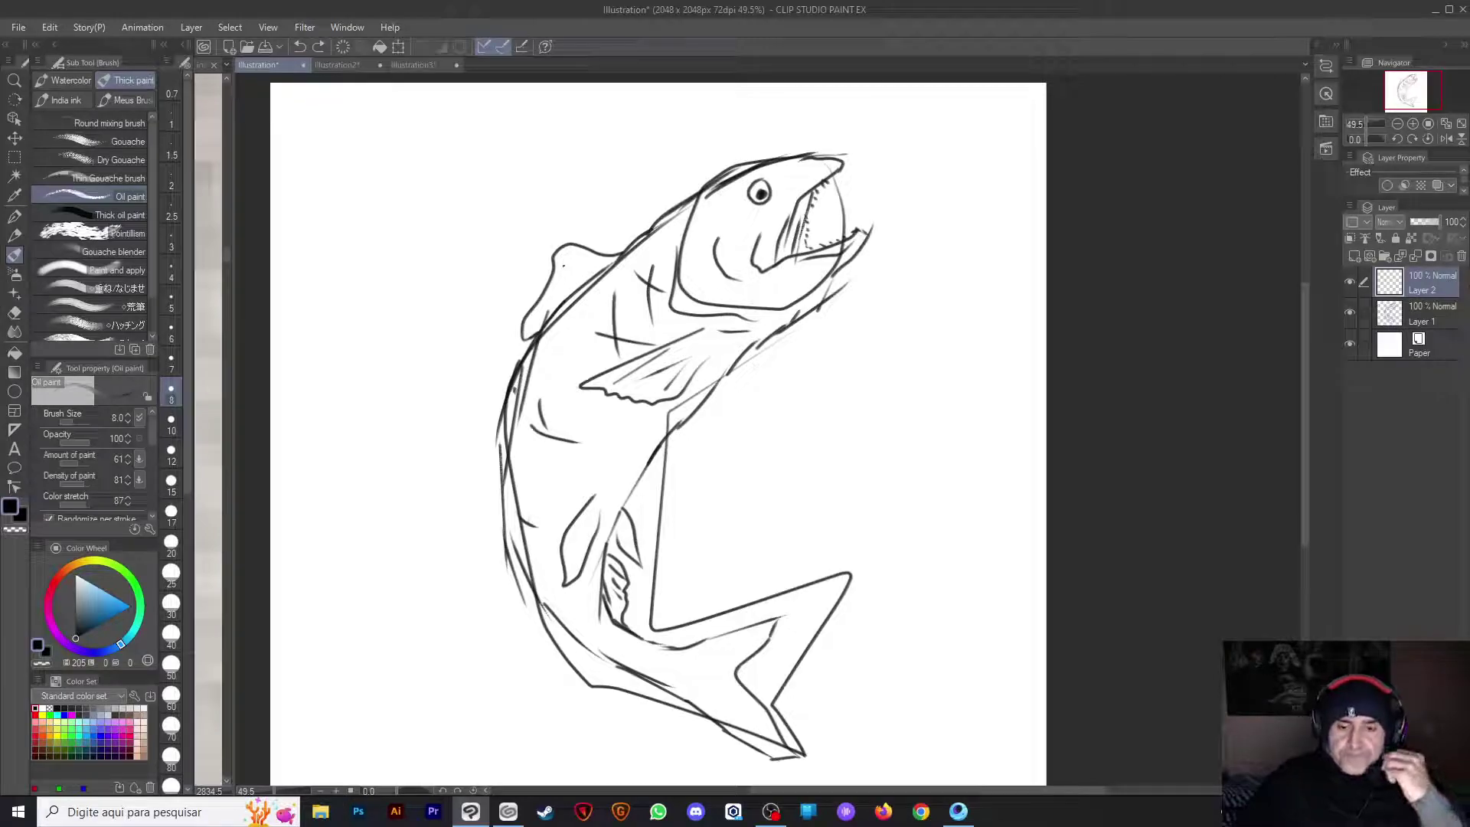
left_click(336, 65)
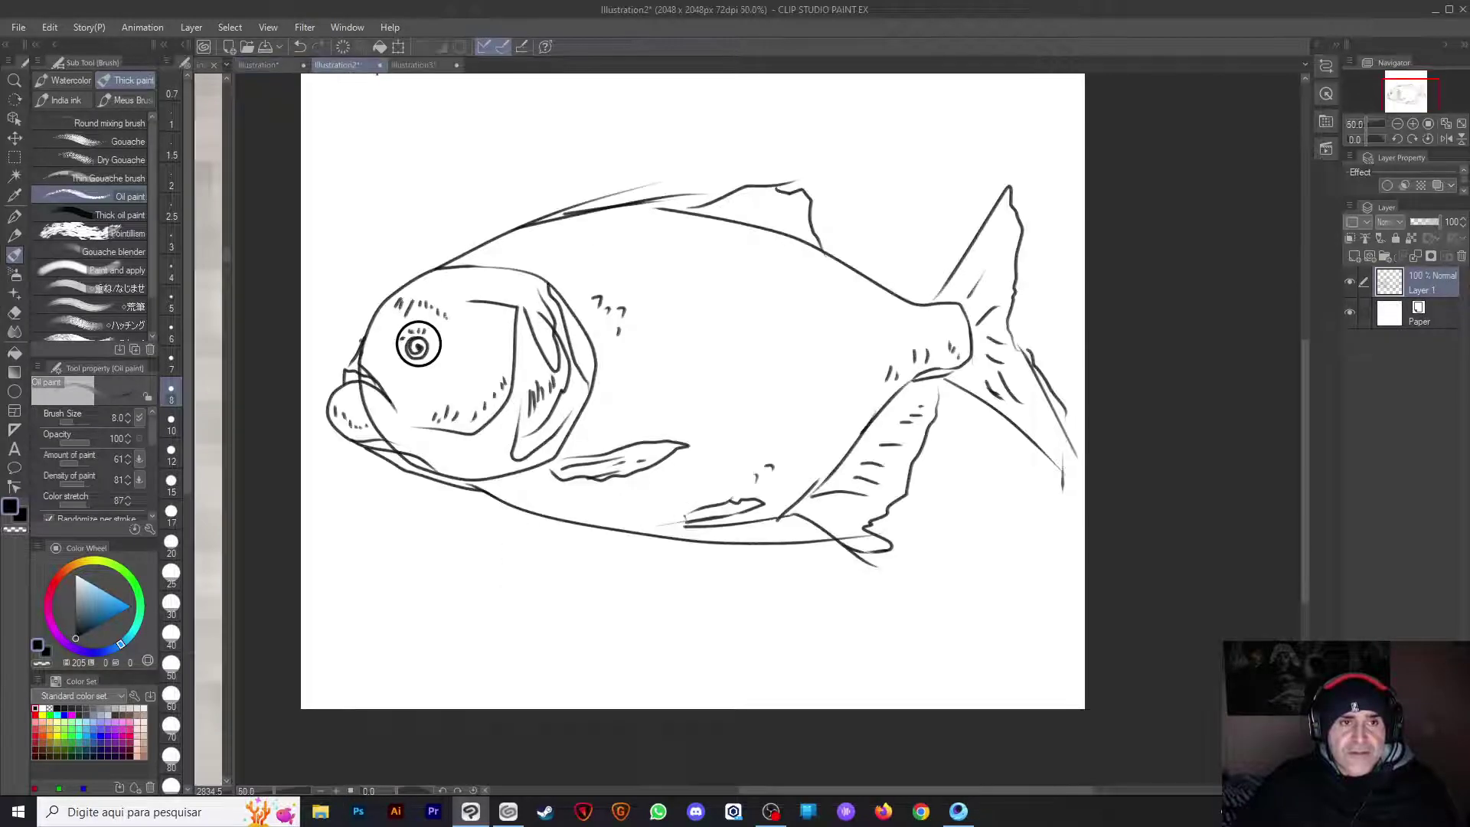
left_click(410, 65)
left_click(337, 66)
left_click(413, 65)
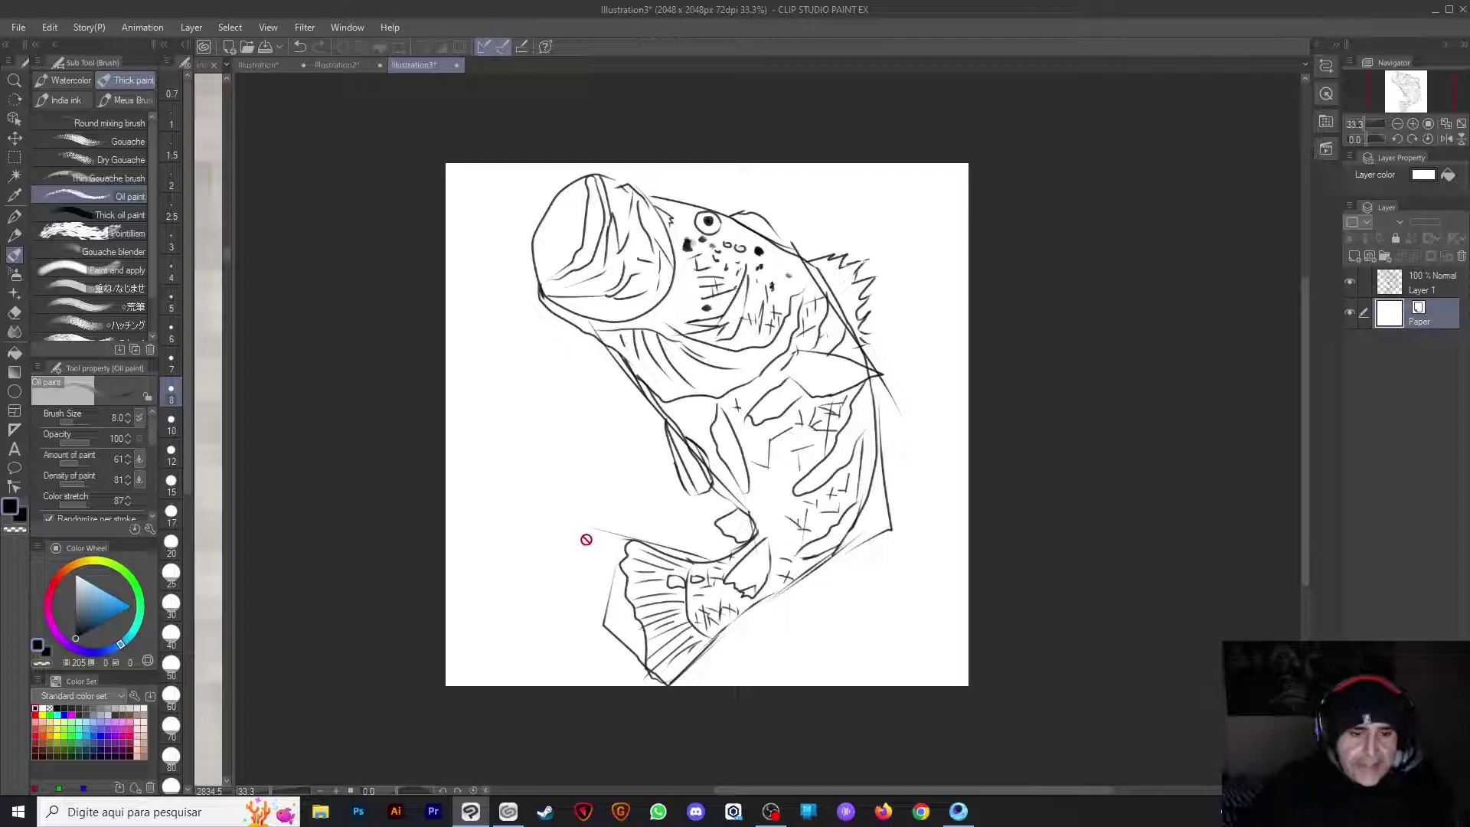
Switch to Clip Studio Assets and examine the Glitter Eye Set's description, sample eyes and Clippy price
left_click(508, 812)
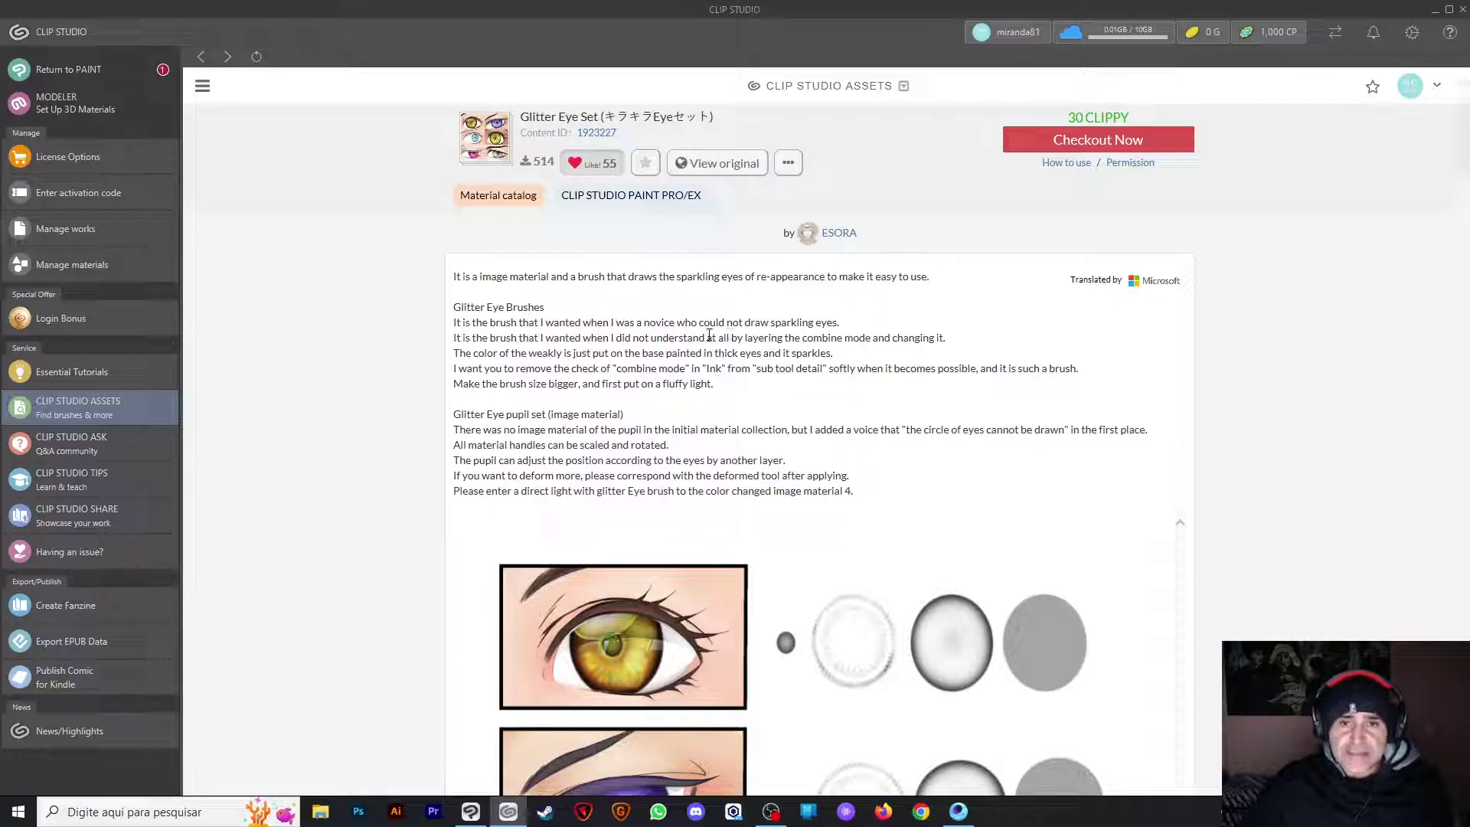
scroll(693, 356, "down", 3)
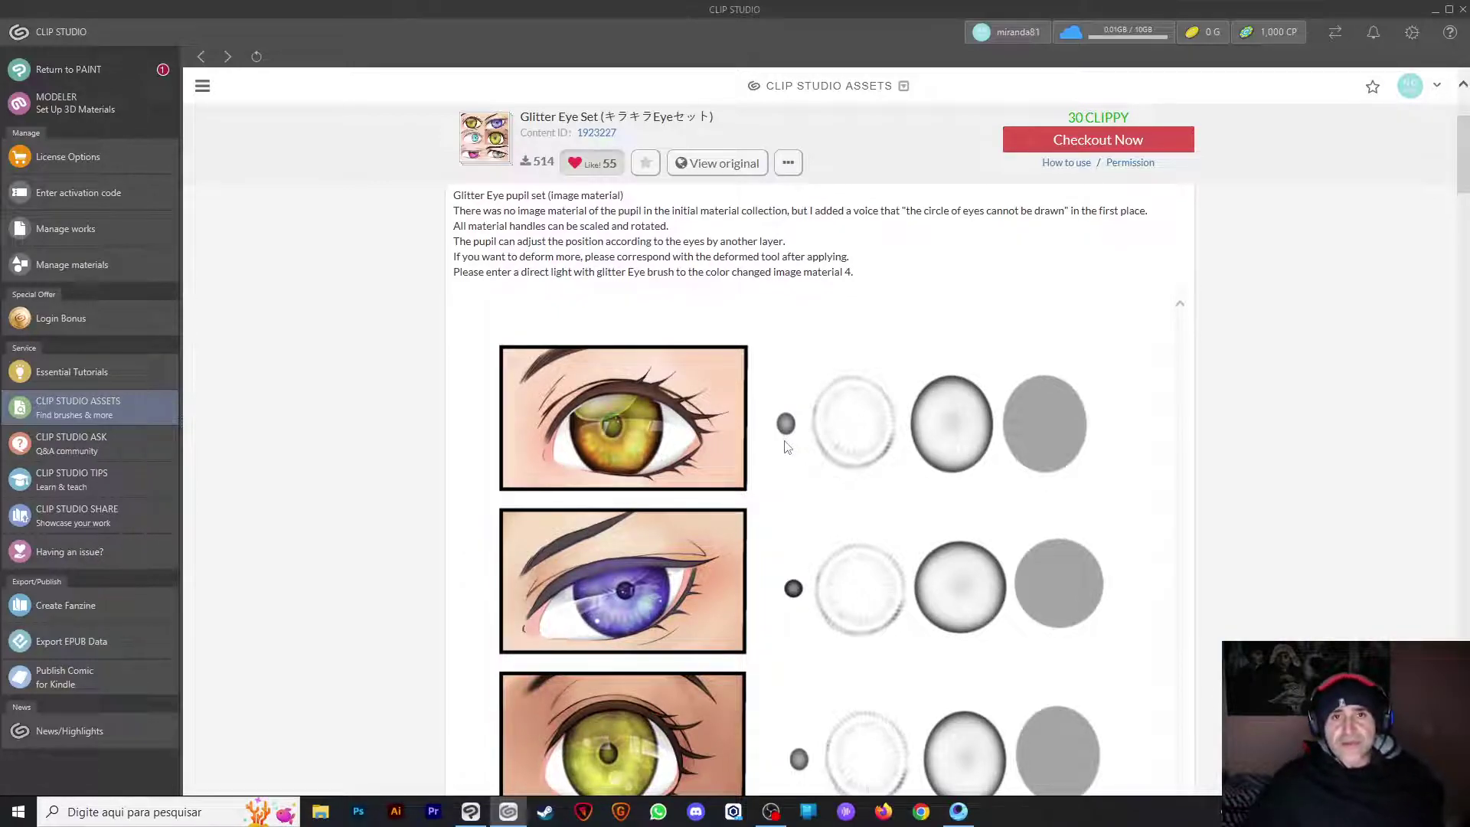
scroll(787, 446, "down", 6)
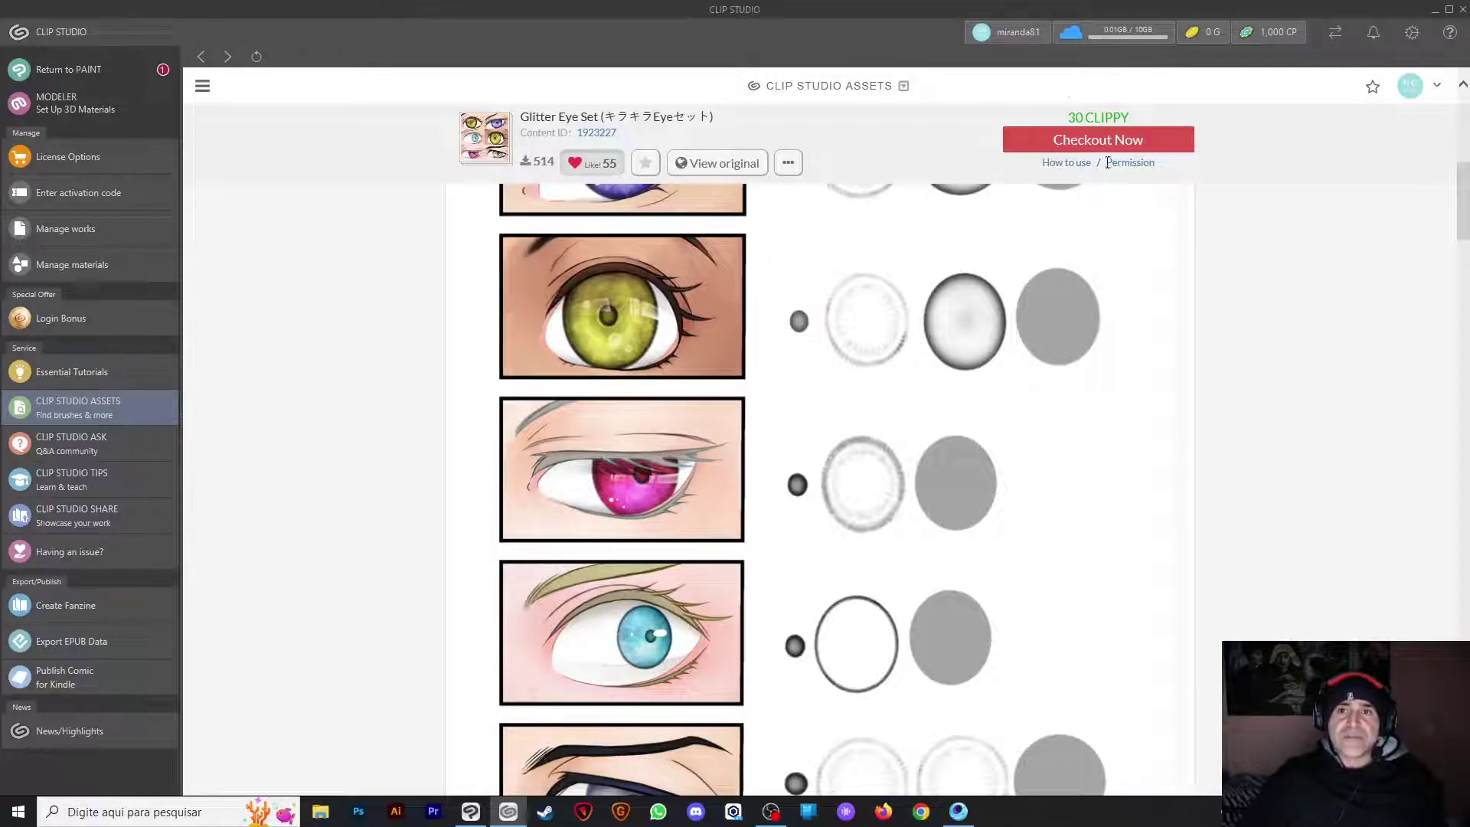
left_click(1012, 34)
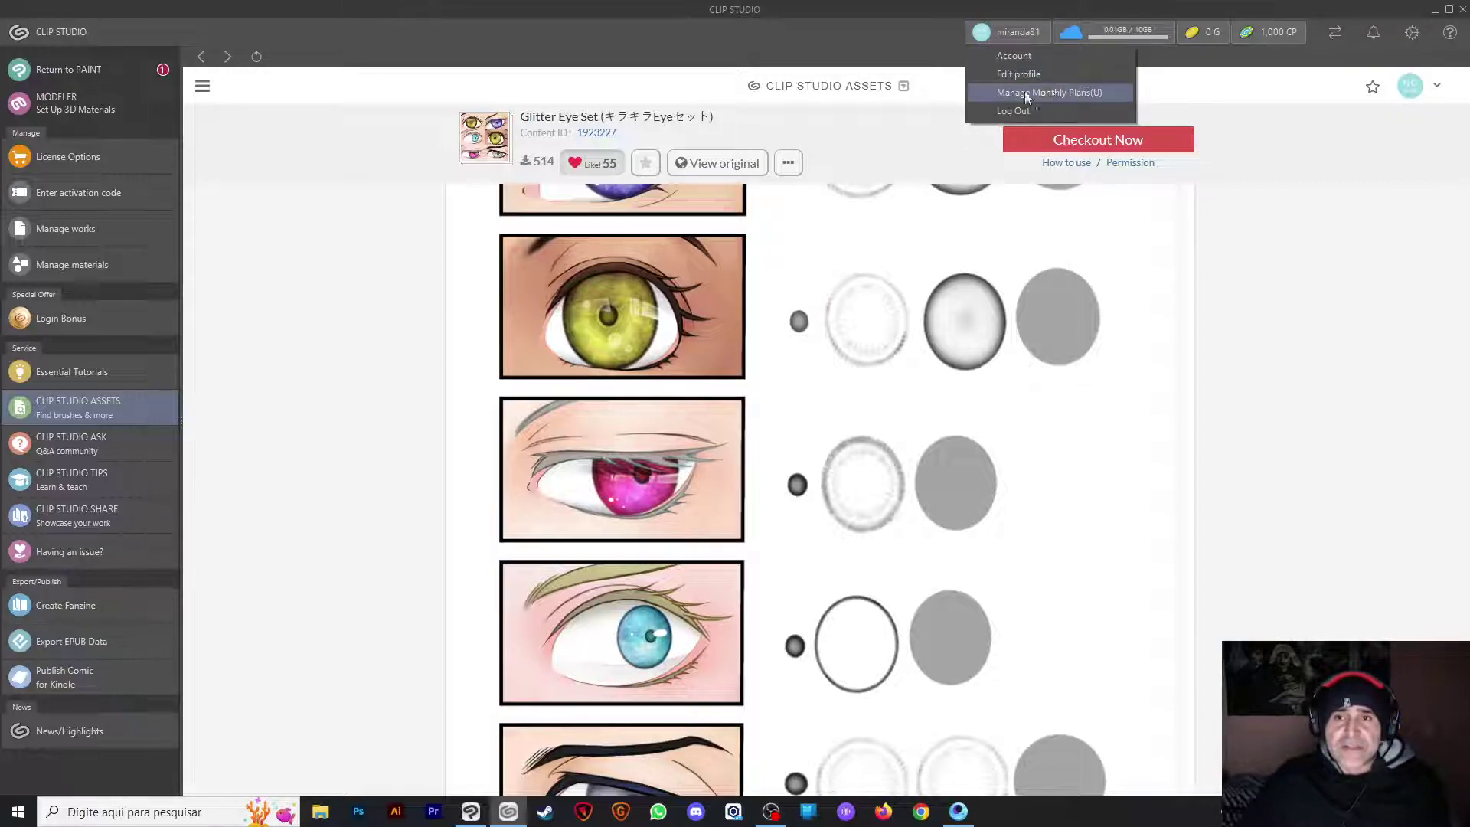
left_click(1075, 268)
scroll(826, 313, "down", 4)
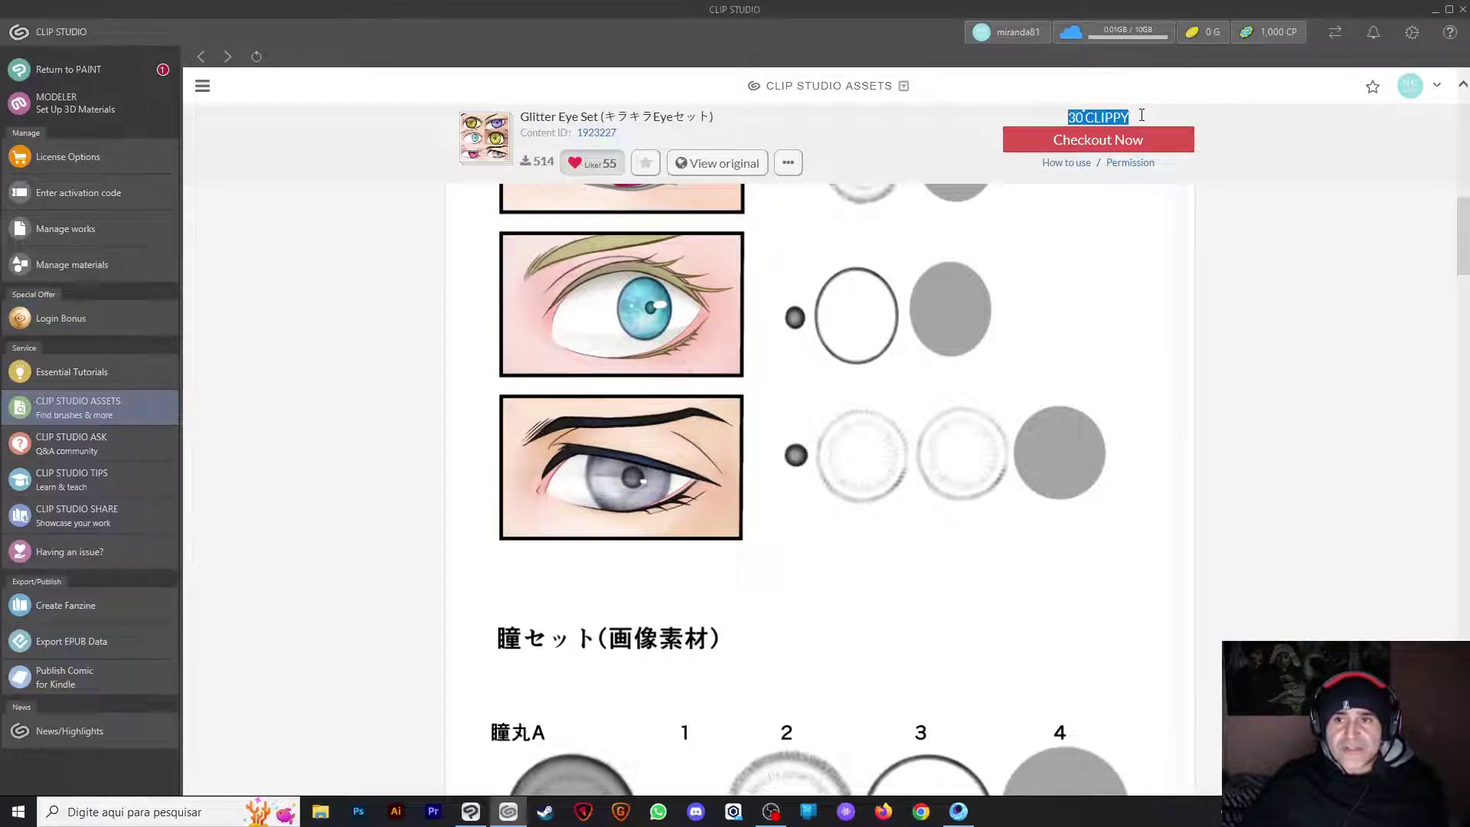
Open the account's GOLD wallet and start a one-time purchase of GOLD in units of 500
left_click(1196, 34)
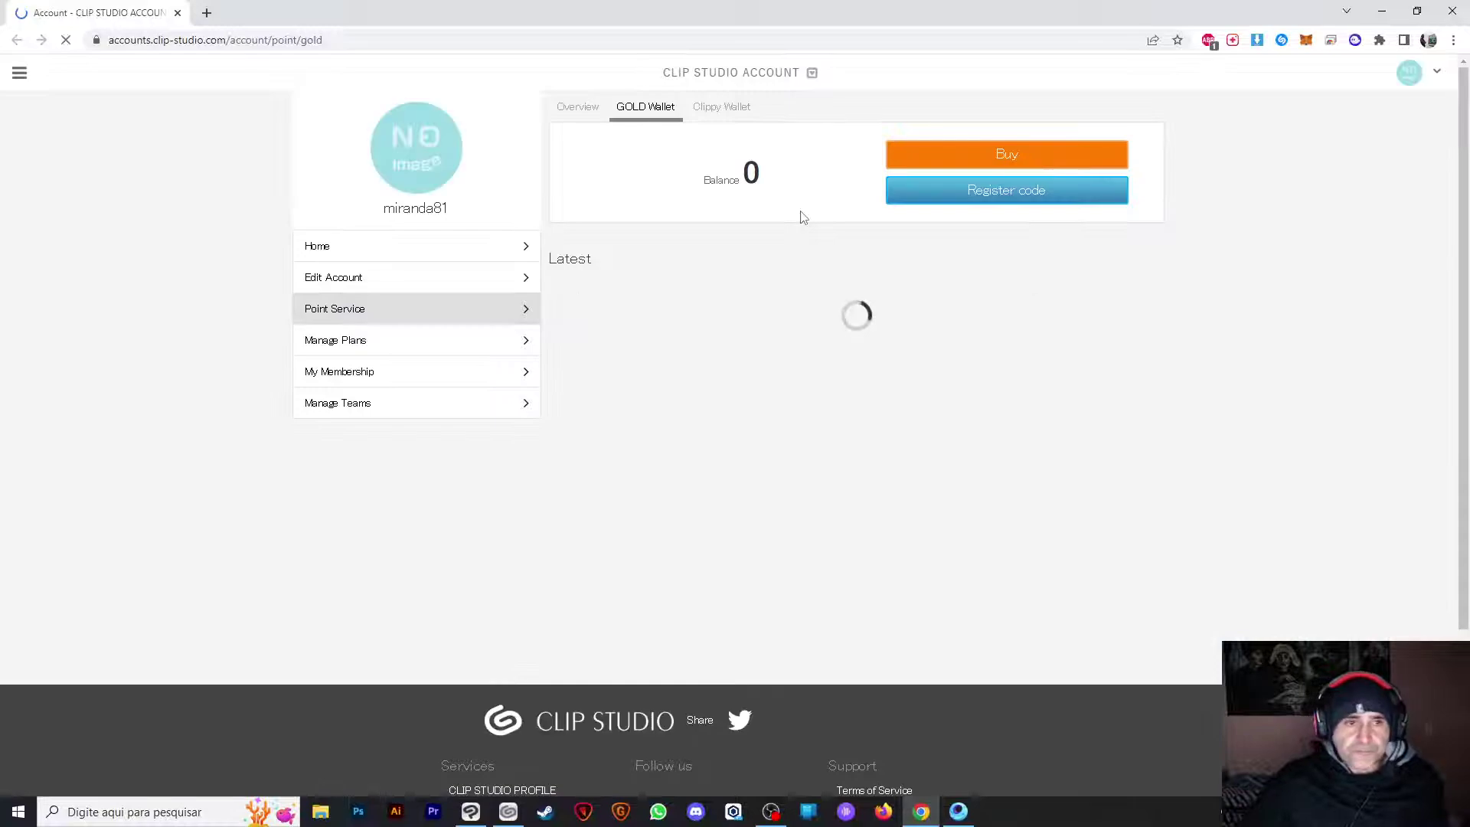
left_click(982, 159)
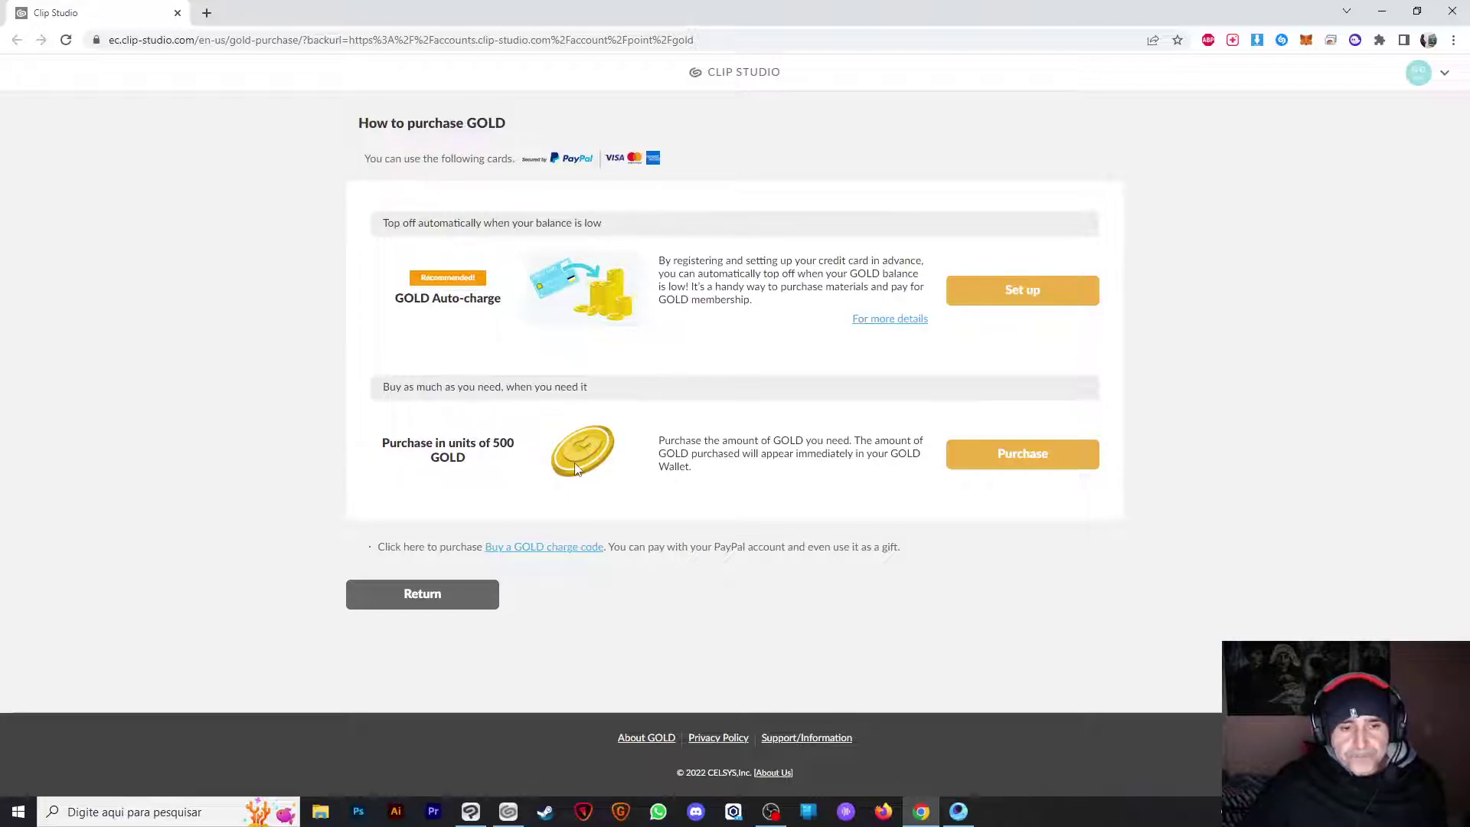
left_click(995, 455)
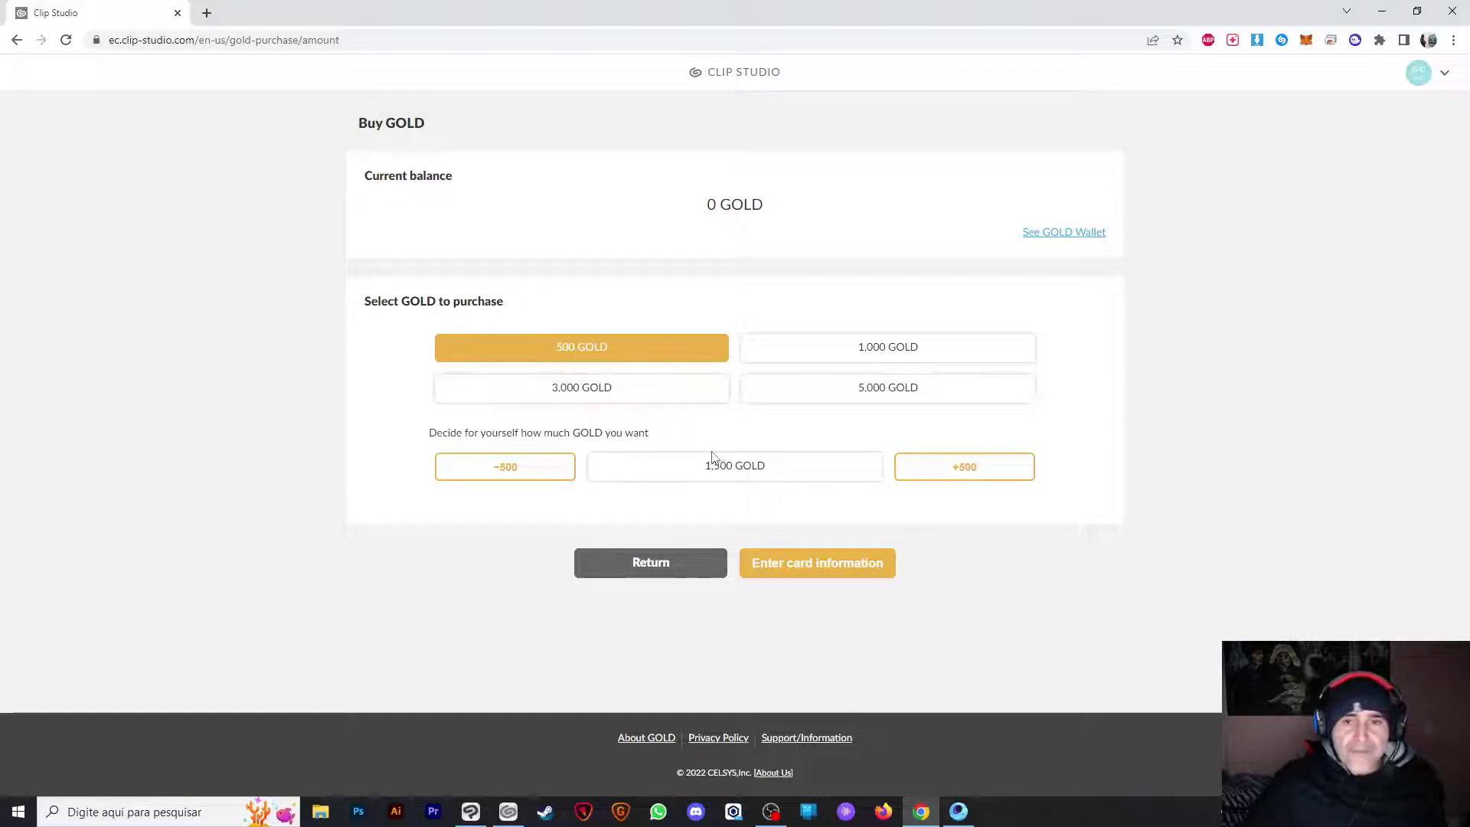
Try the preset GOLD amounts and raise the custom purchase amount to 3,500 GOLD
left_click(824, 400)
left_click(837, 346)
left_click(682, 350)
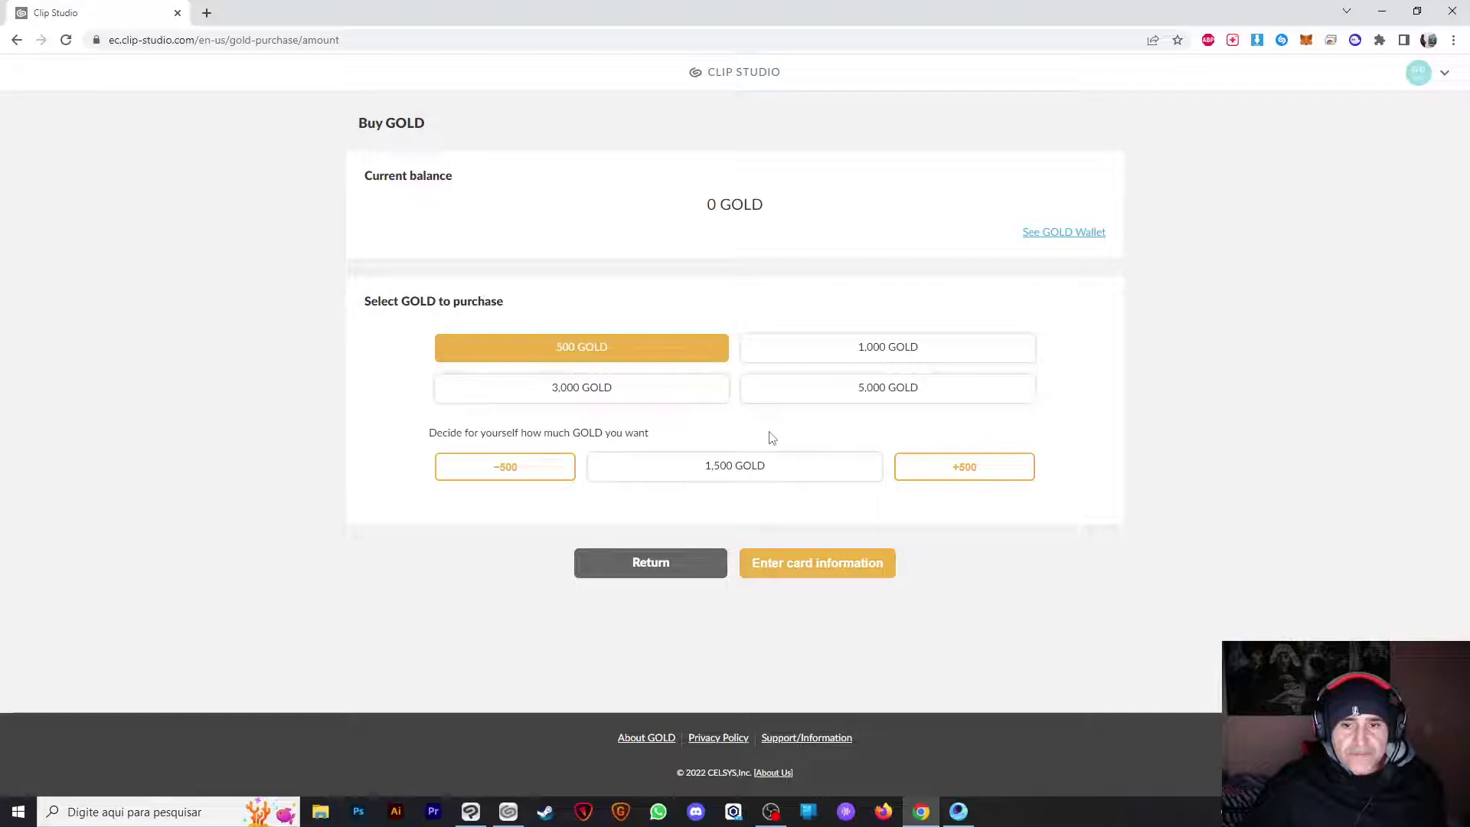
left_click(761, 478)
left_click(968, 470)
left_click(968, 469)
left_click(951, 478)
left_click(953, 484)
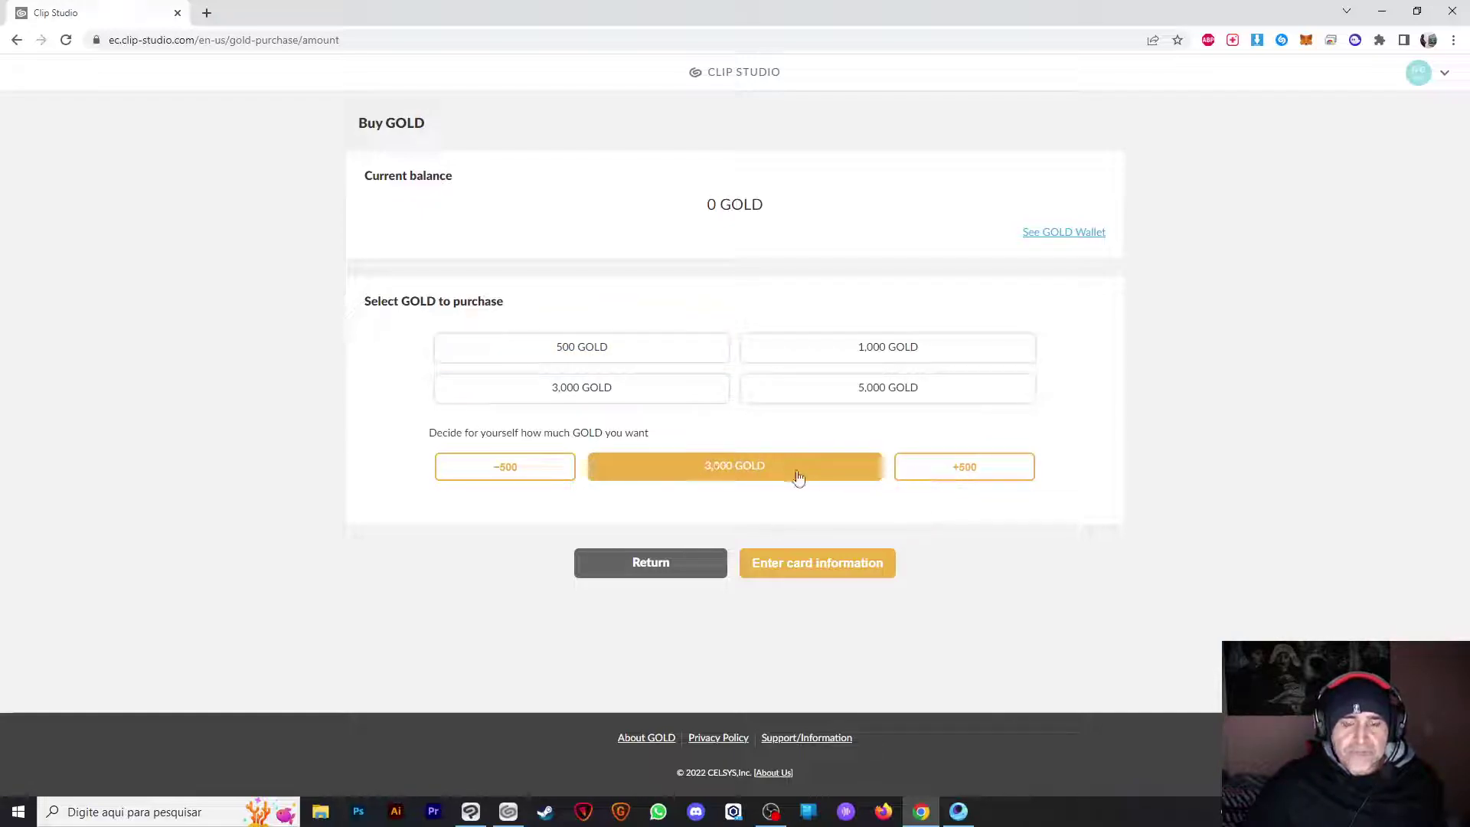
Select 500 GOLD and proceed to the card information page to review the new card payment form
left_click(609, 348)
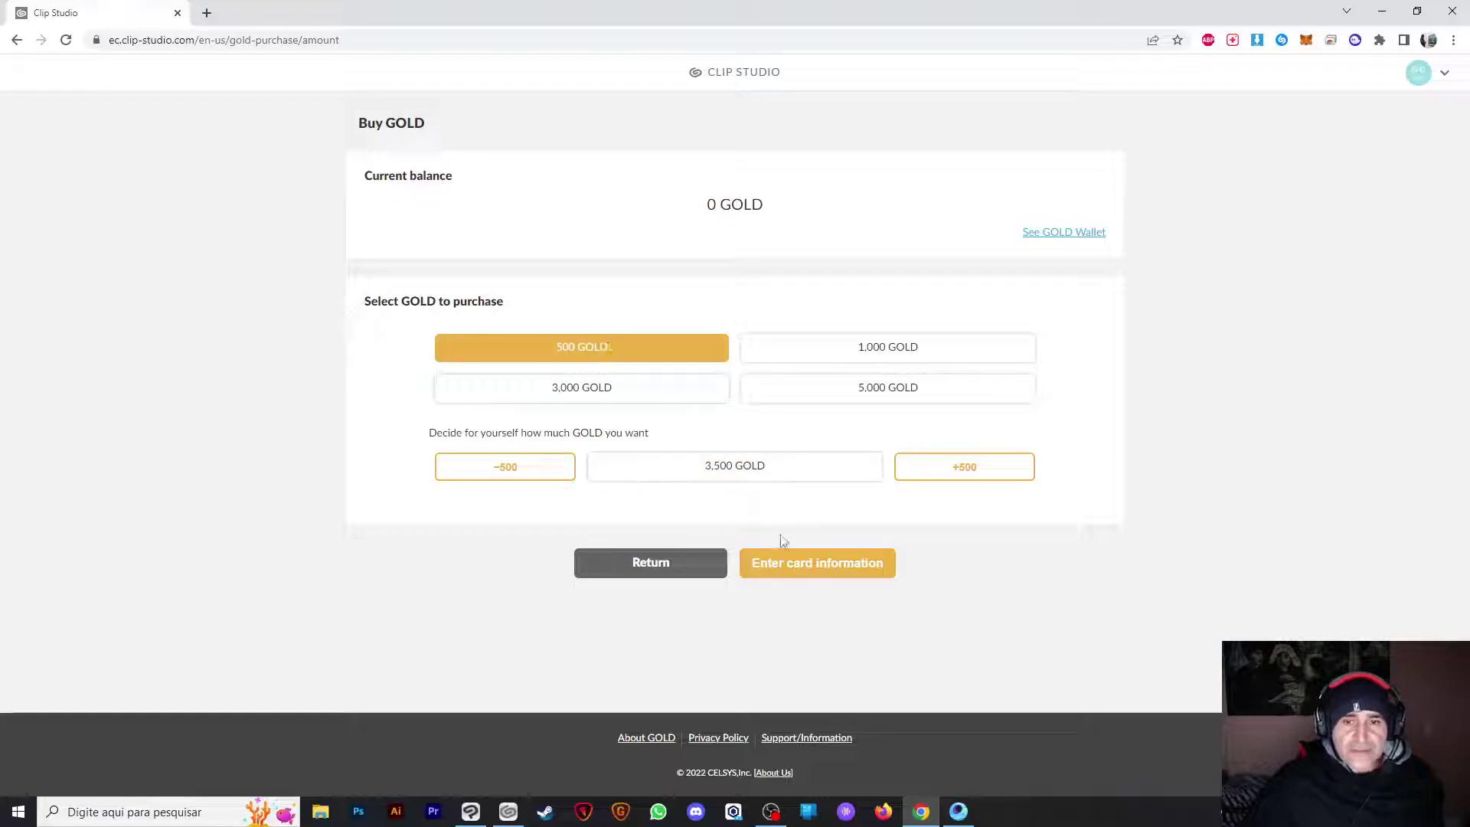
left_click(816, 562)
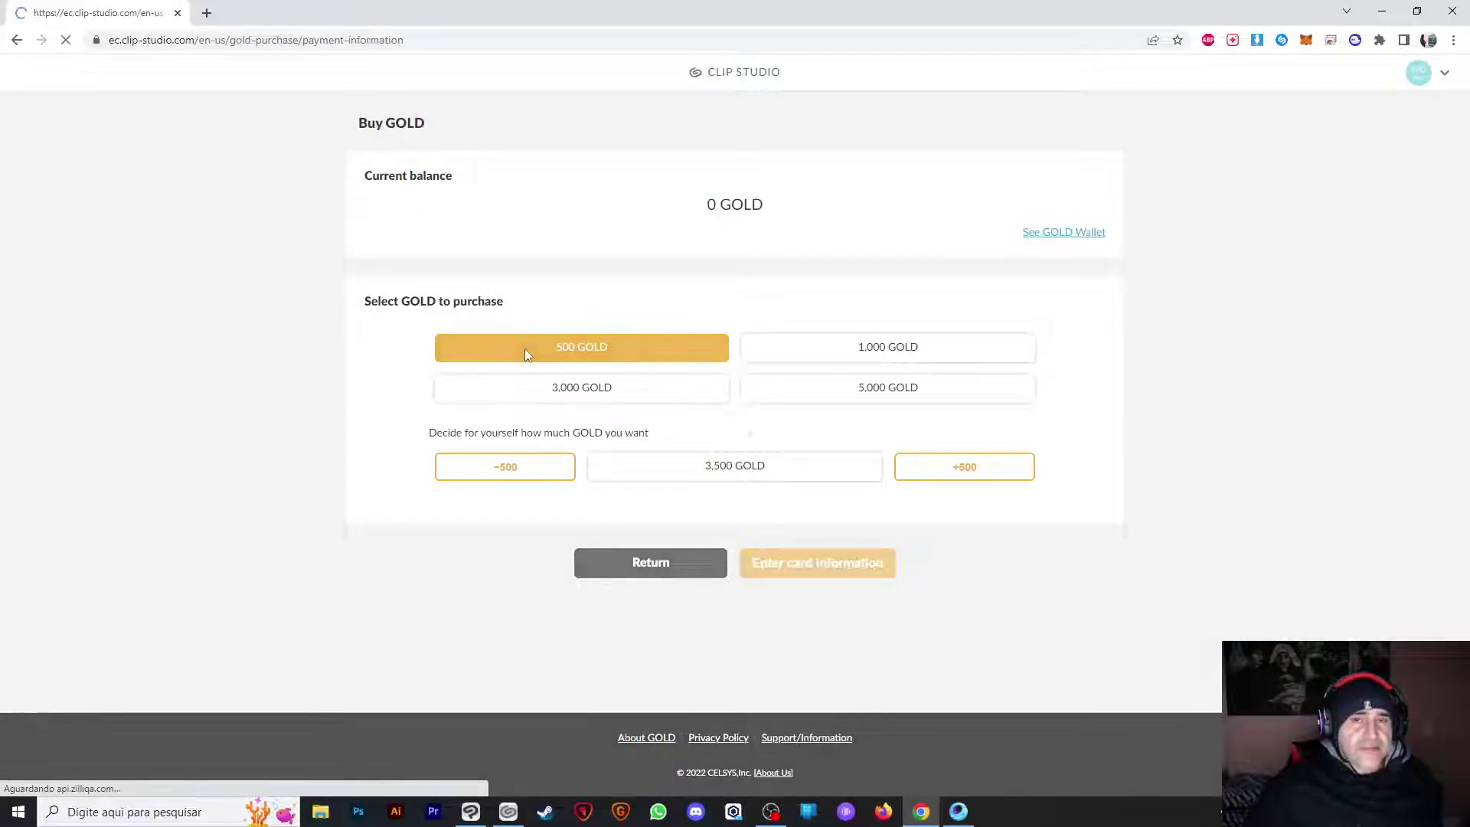
scroll(540, 363, "down", 1)
scroll(459, 306, "down", 1)
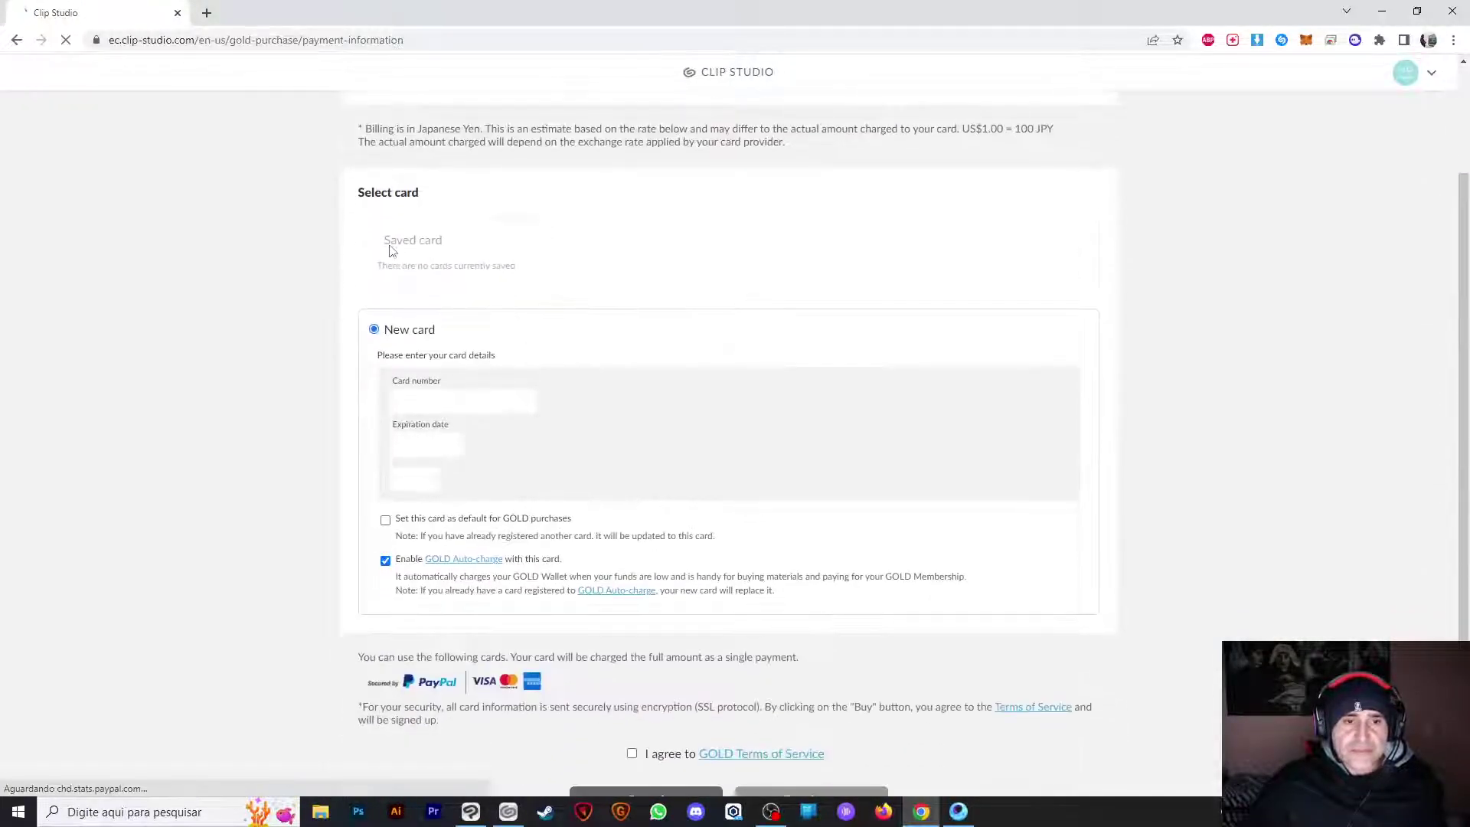
scroll(490, 321, "down", 1)
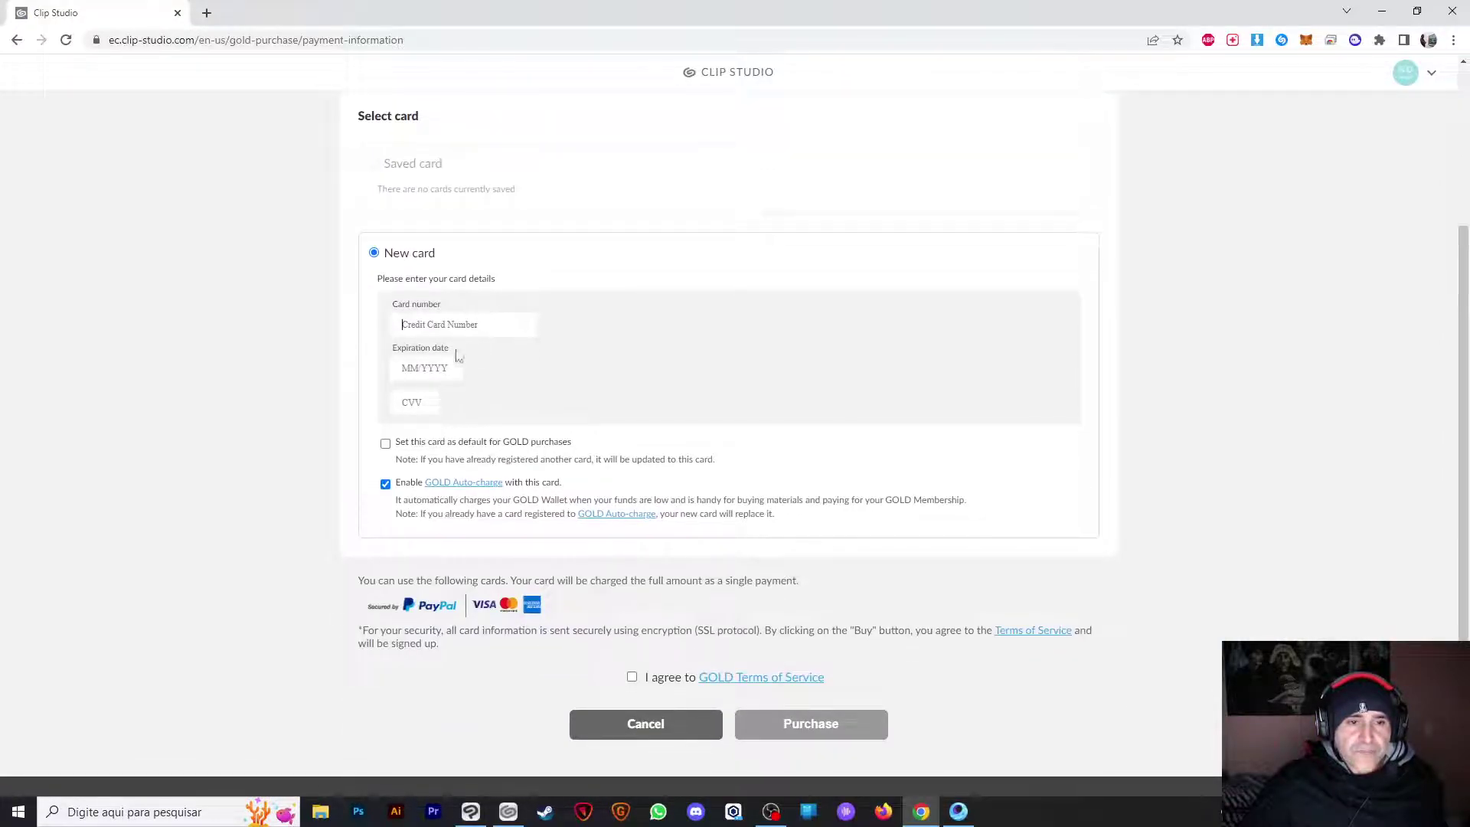
scroll(476, 368, "down", 1)
scroll(1273, 98, "up", 5)
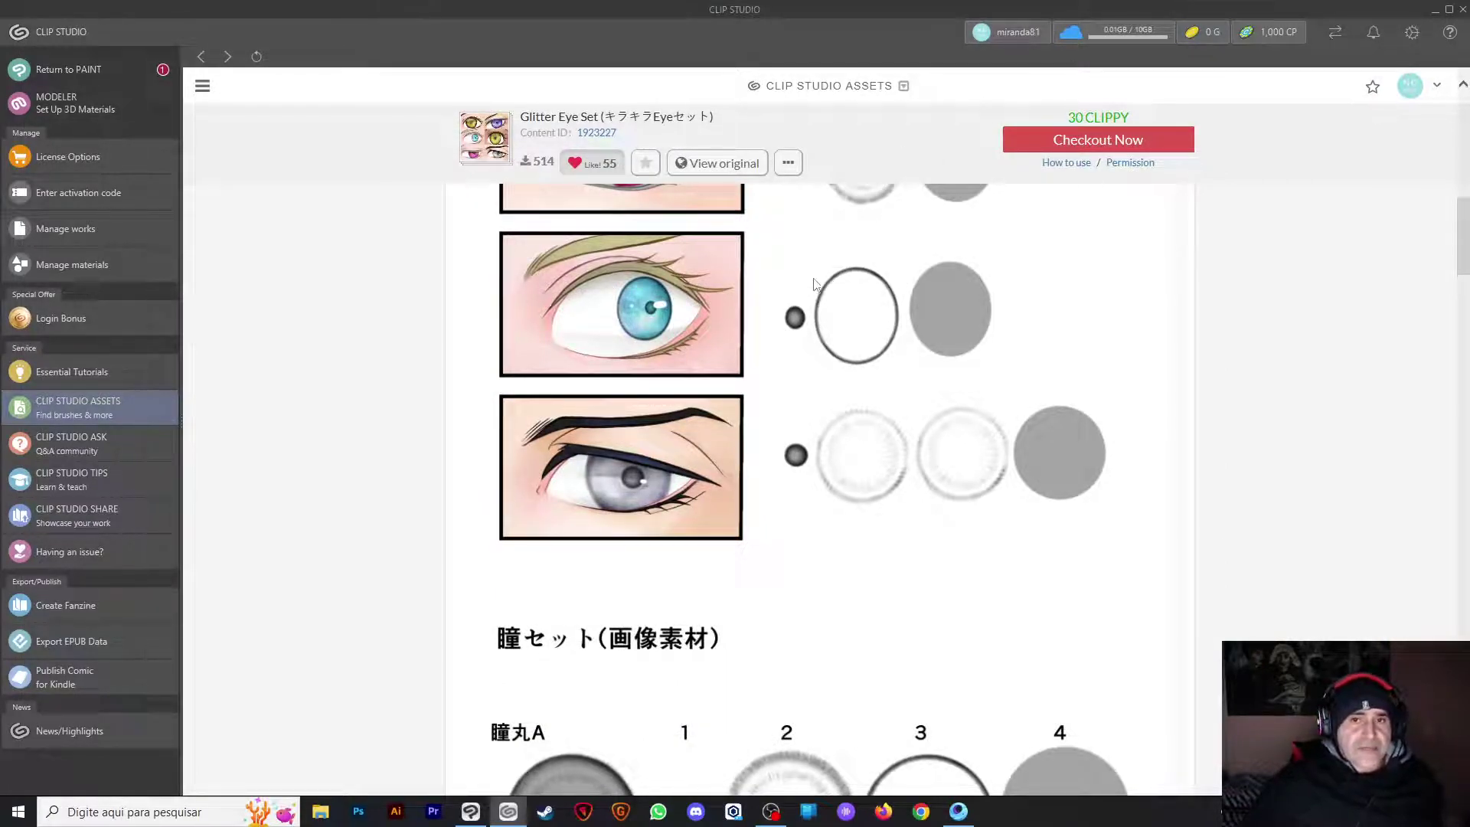
Examine the Glitter Eye Set page, including its eye samples, pupil image materials and instructions for rasterizing, recoloring and drawing light
scroll(994, 286, "up", 4)
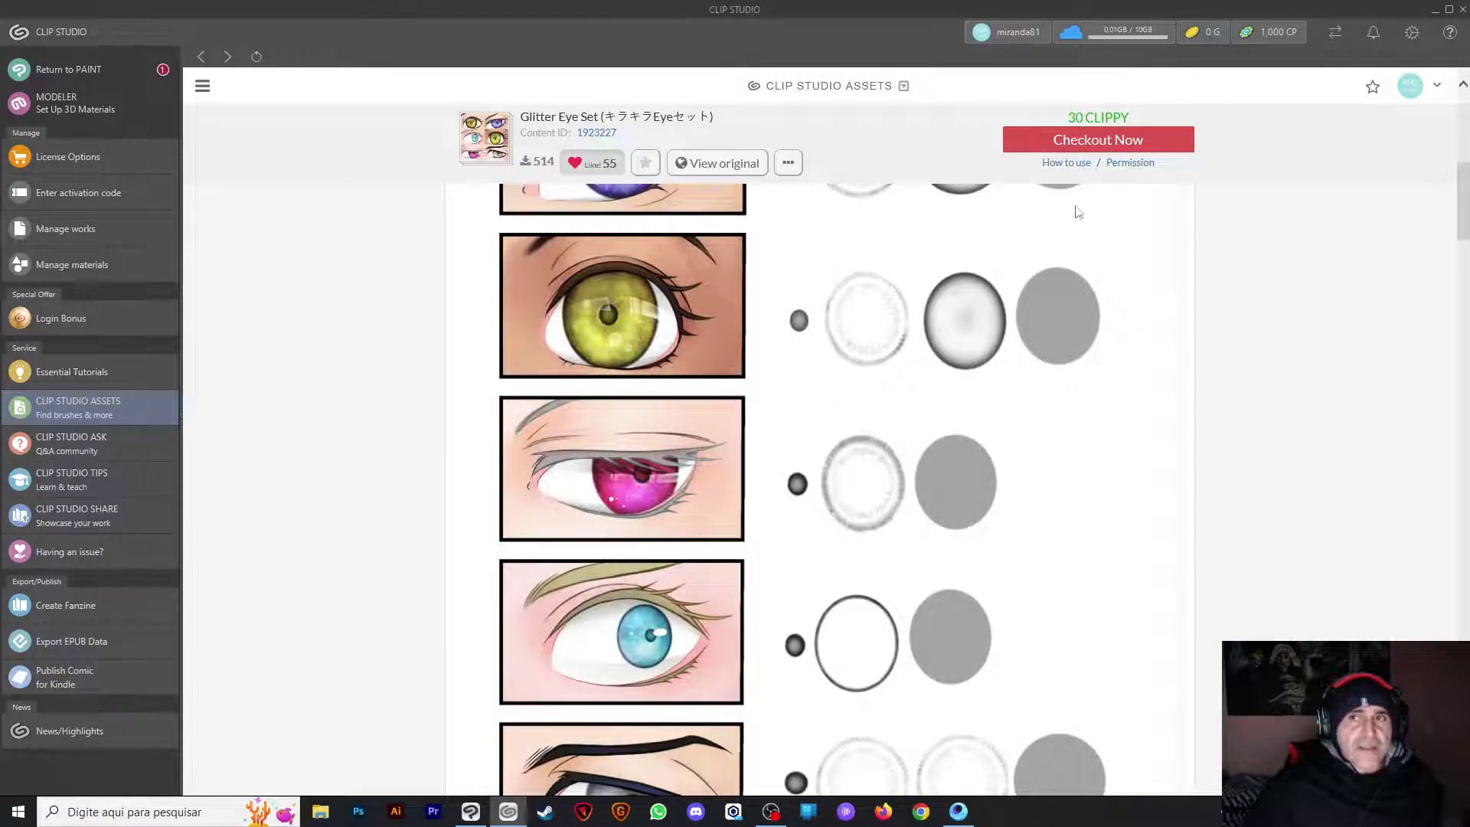
left_click_drag(1464, 222, 1458, 156)
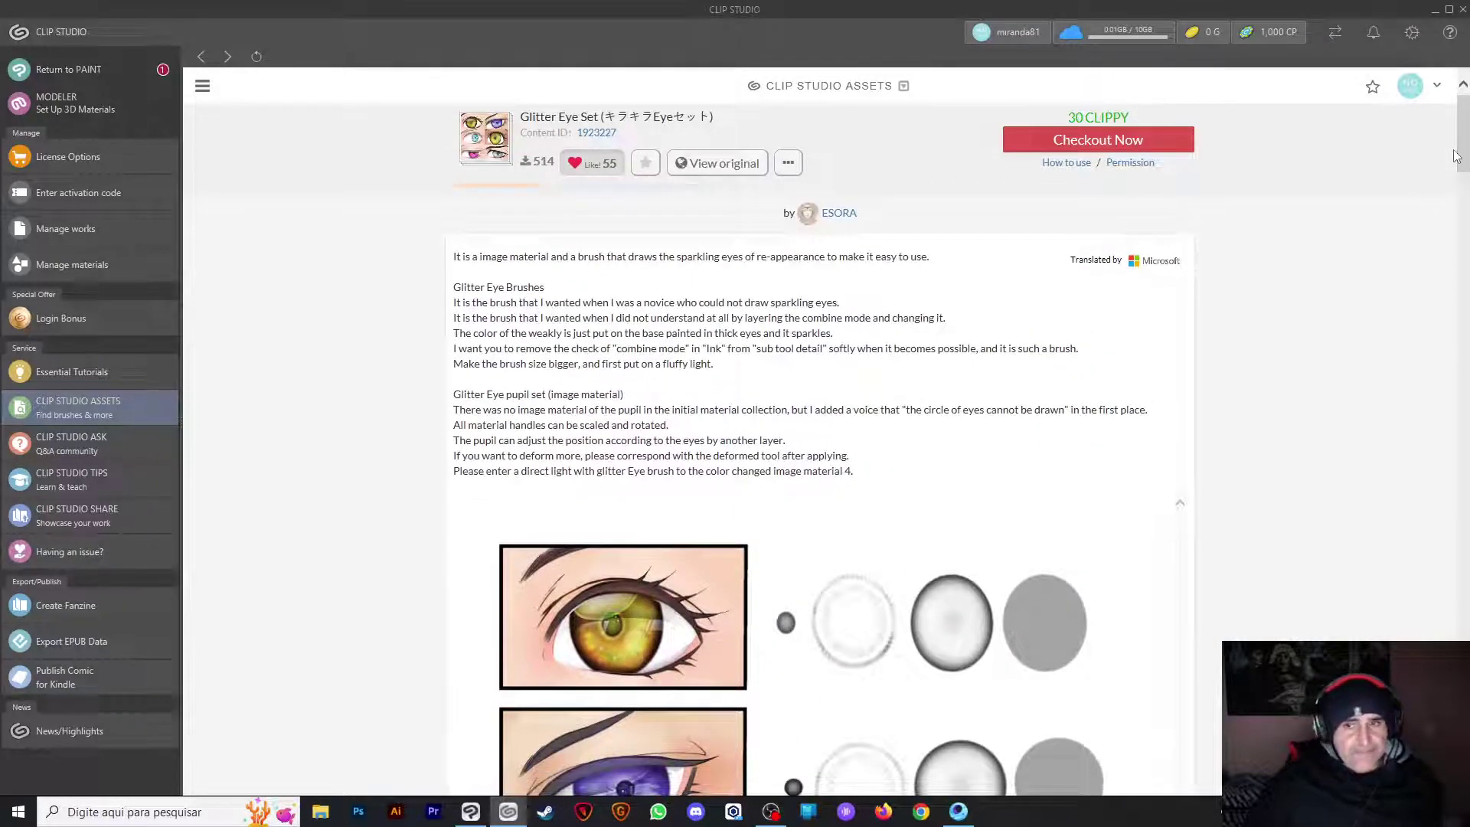
scroll(906, 391, "down", 4)
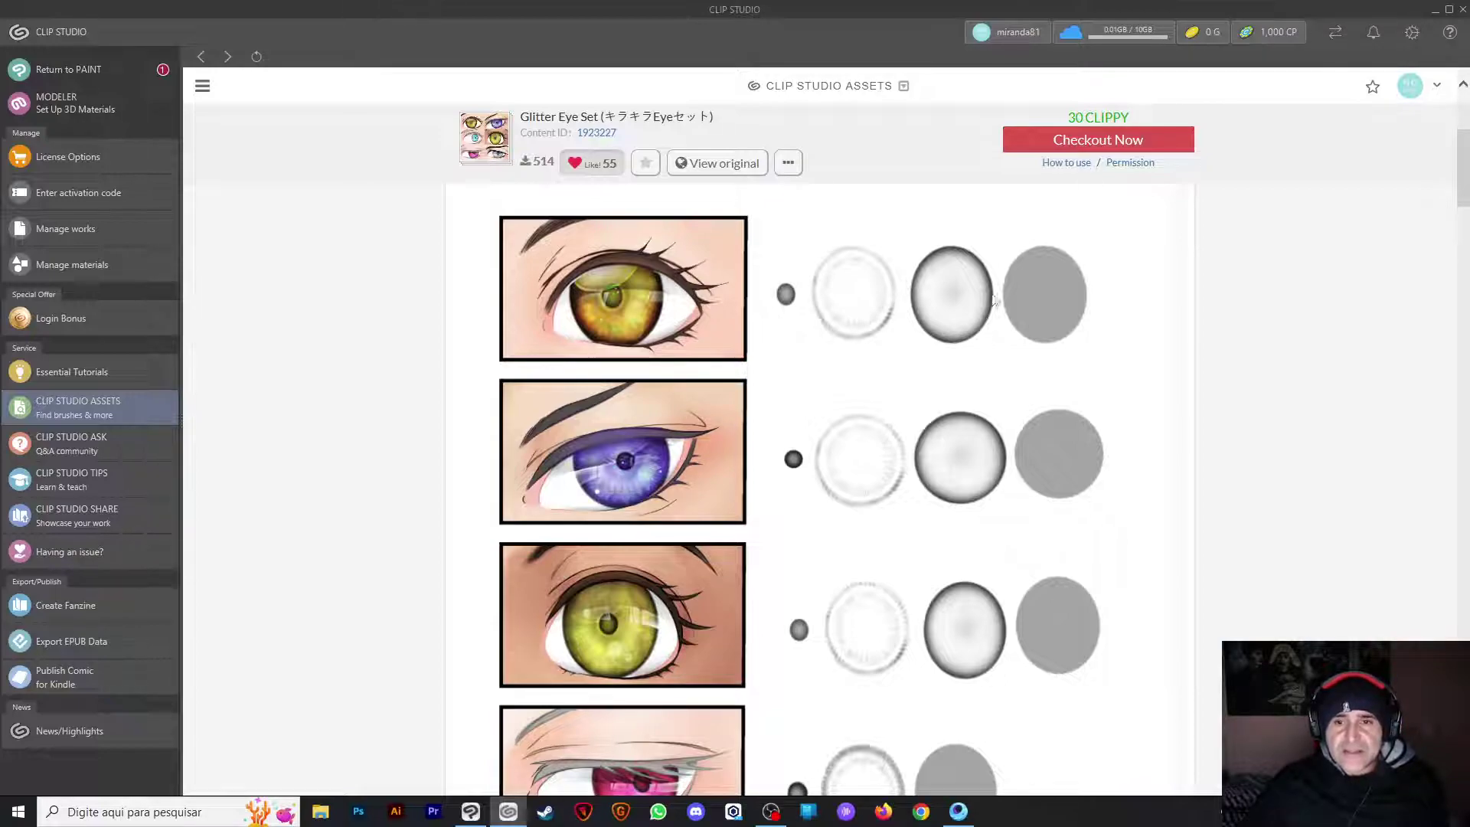
scroll(731, 348, "down", 10)
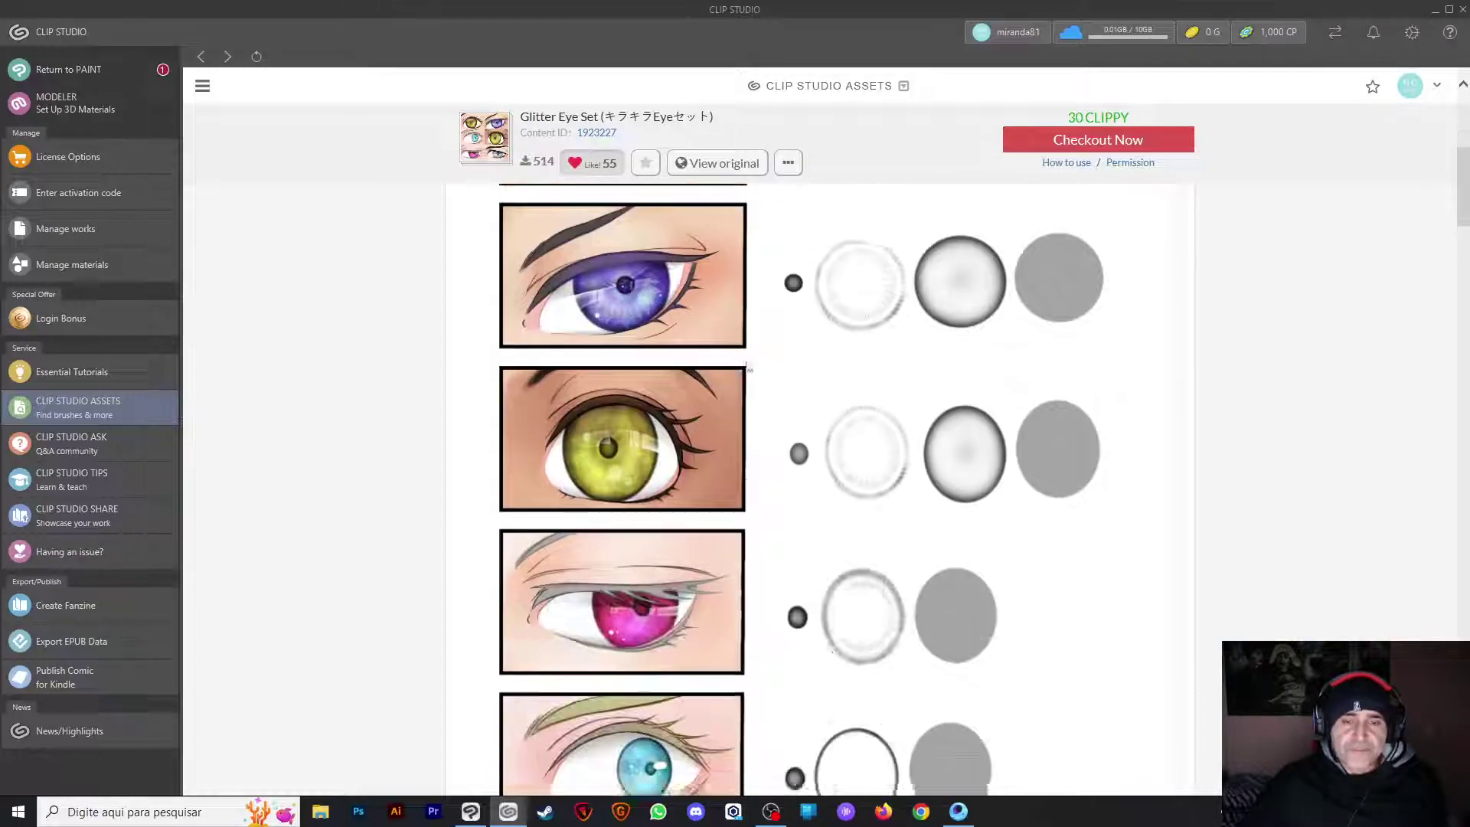
scroll(673, 423, "down", 3)
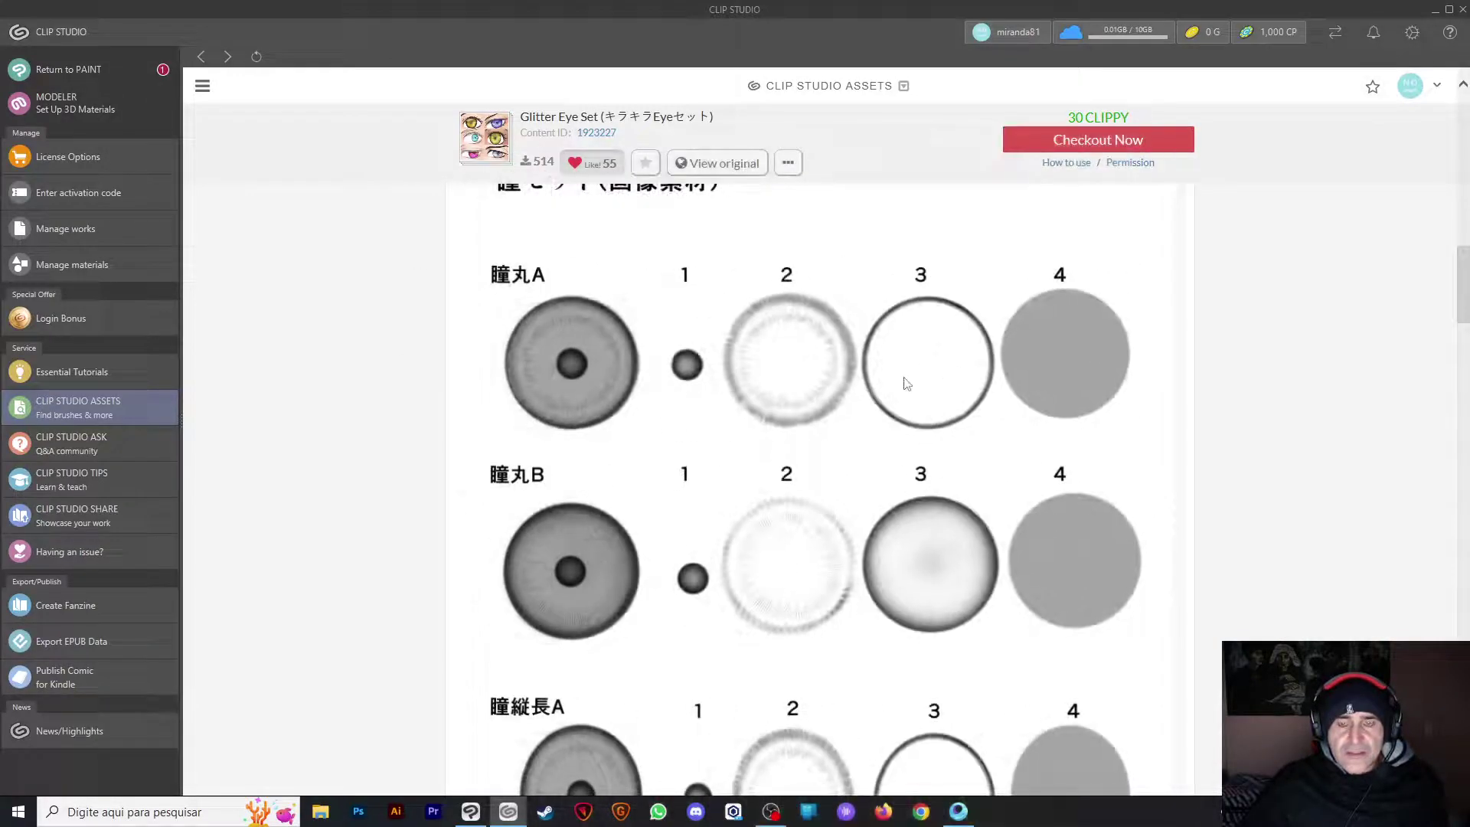
scroll(907, 383, "down", 8)
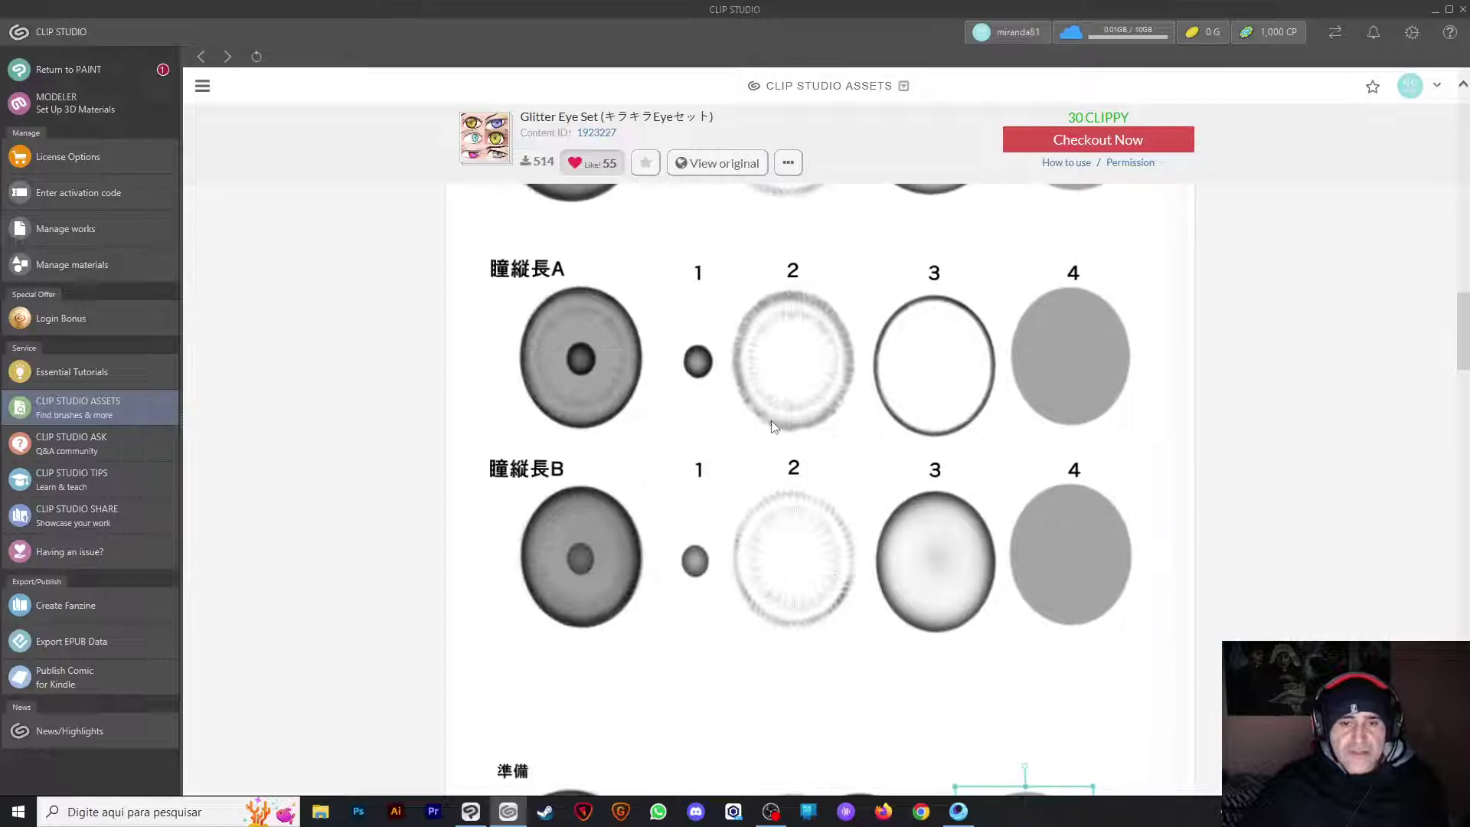
scroll(888, 417, "down", 3)
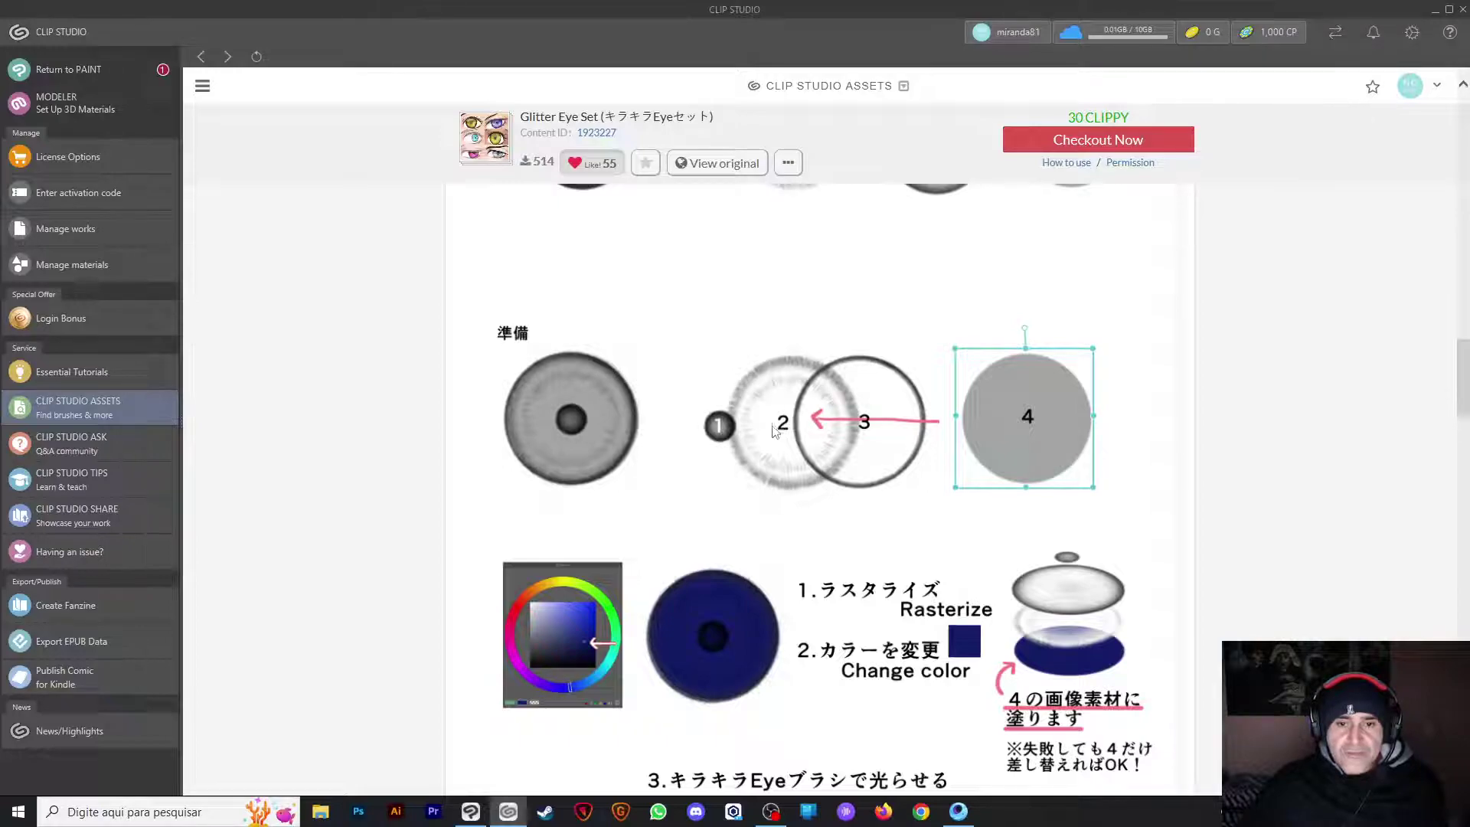
scroll(765, 402, "down", 4)
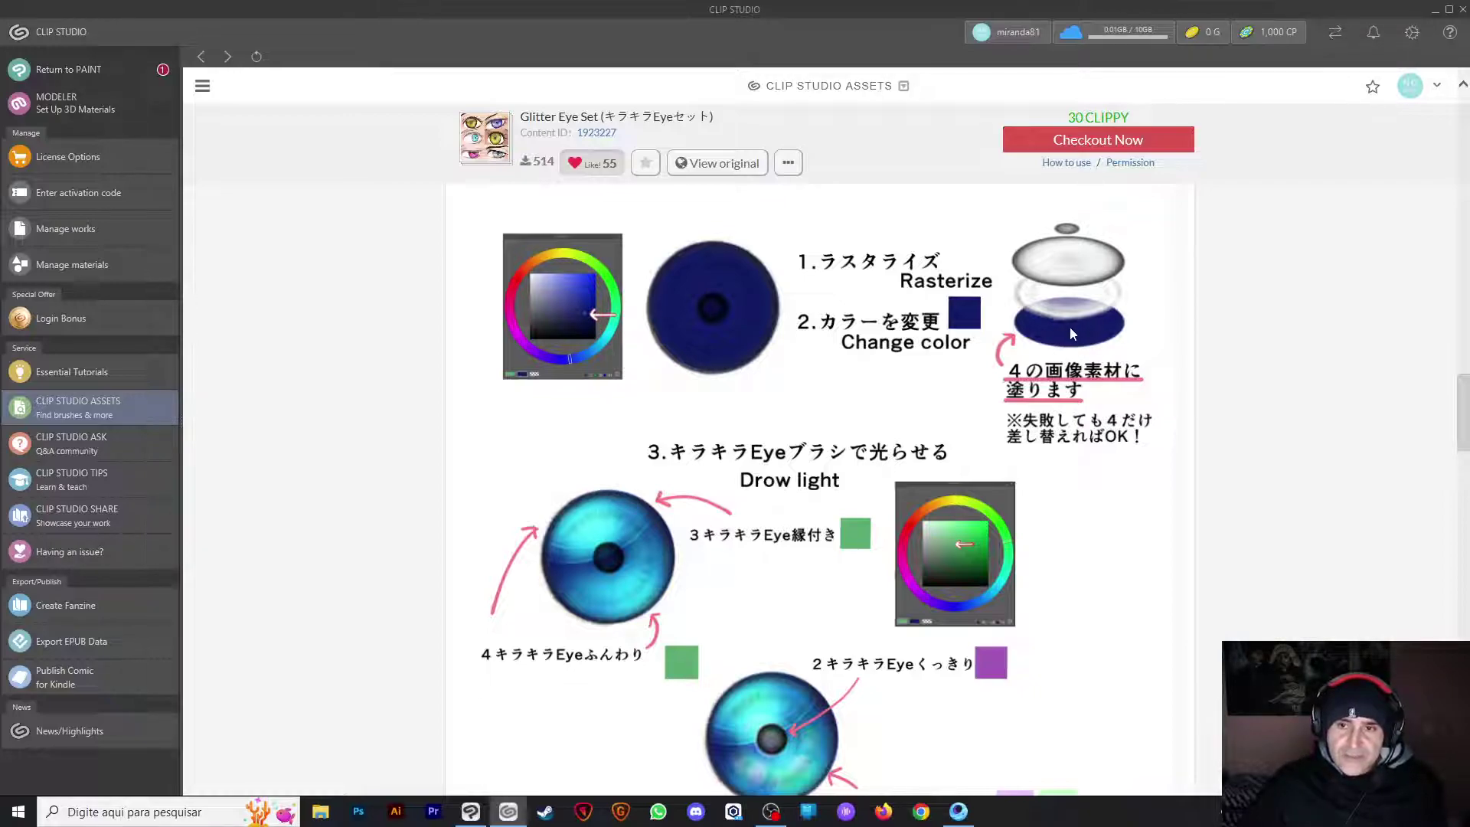
scroll(787, 452, "down", 1)
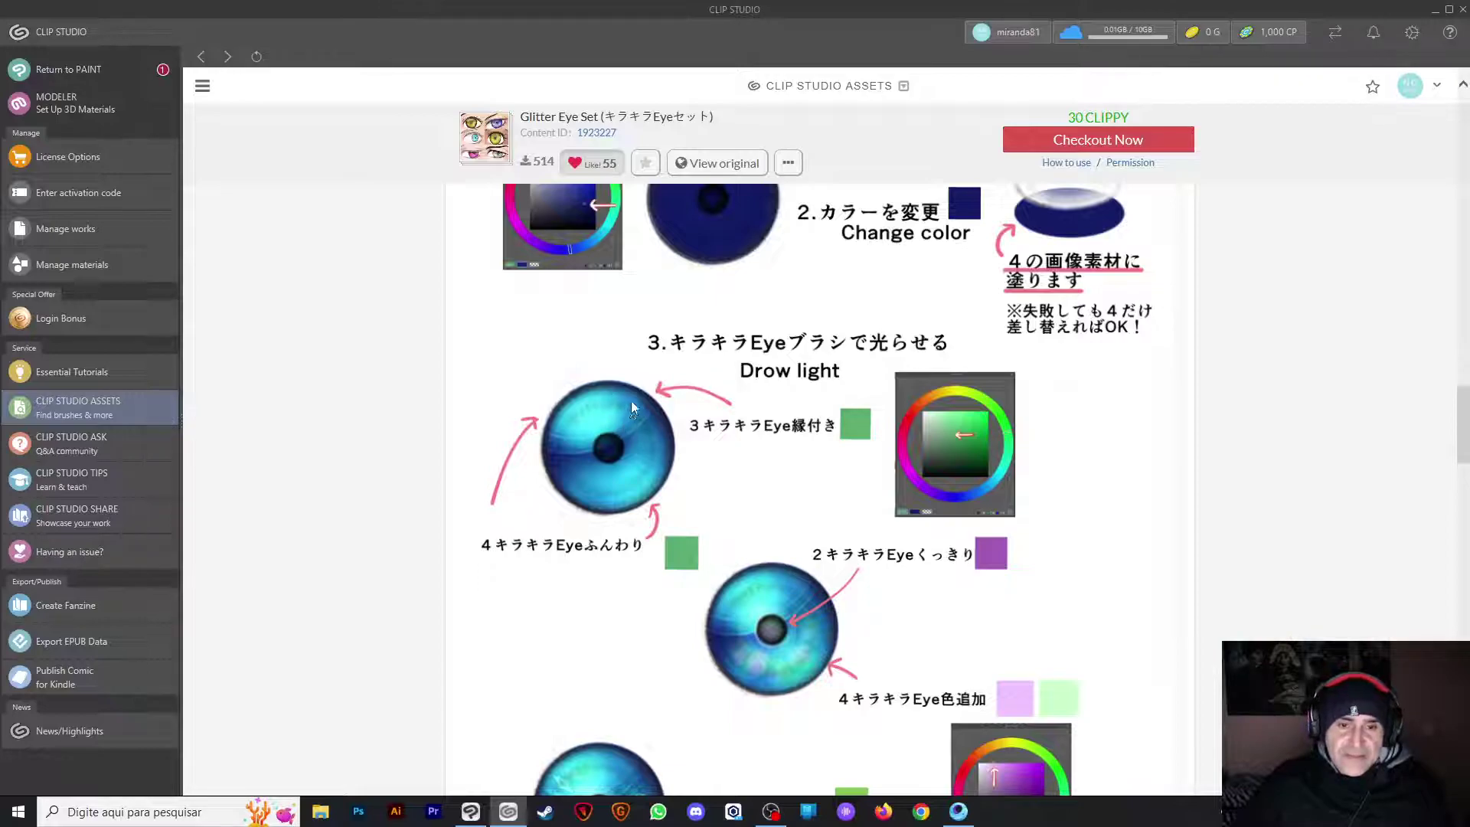
scroll(958, 396, "down", 3)
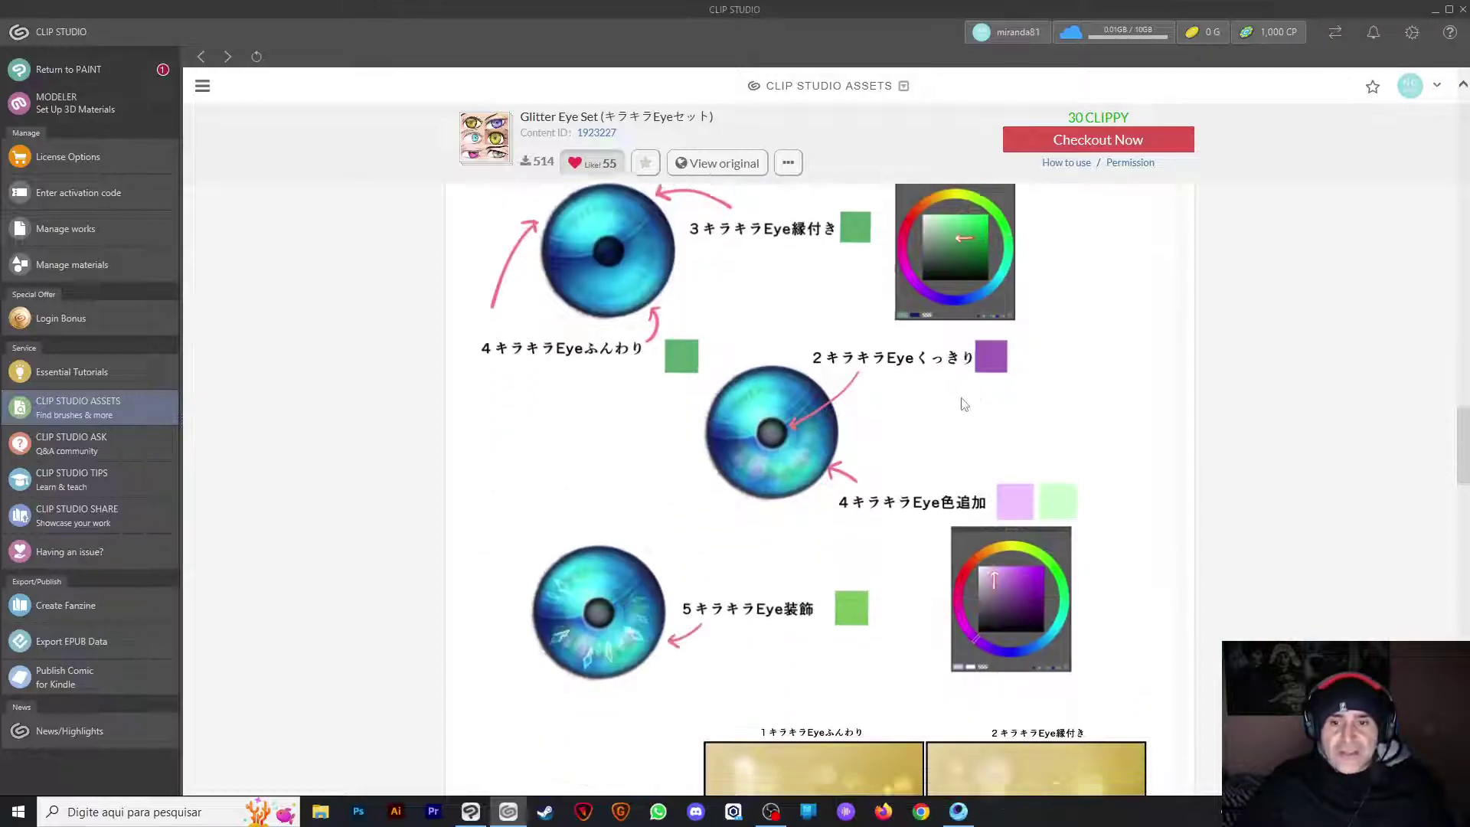
scroll(756, 436, "up", 1)
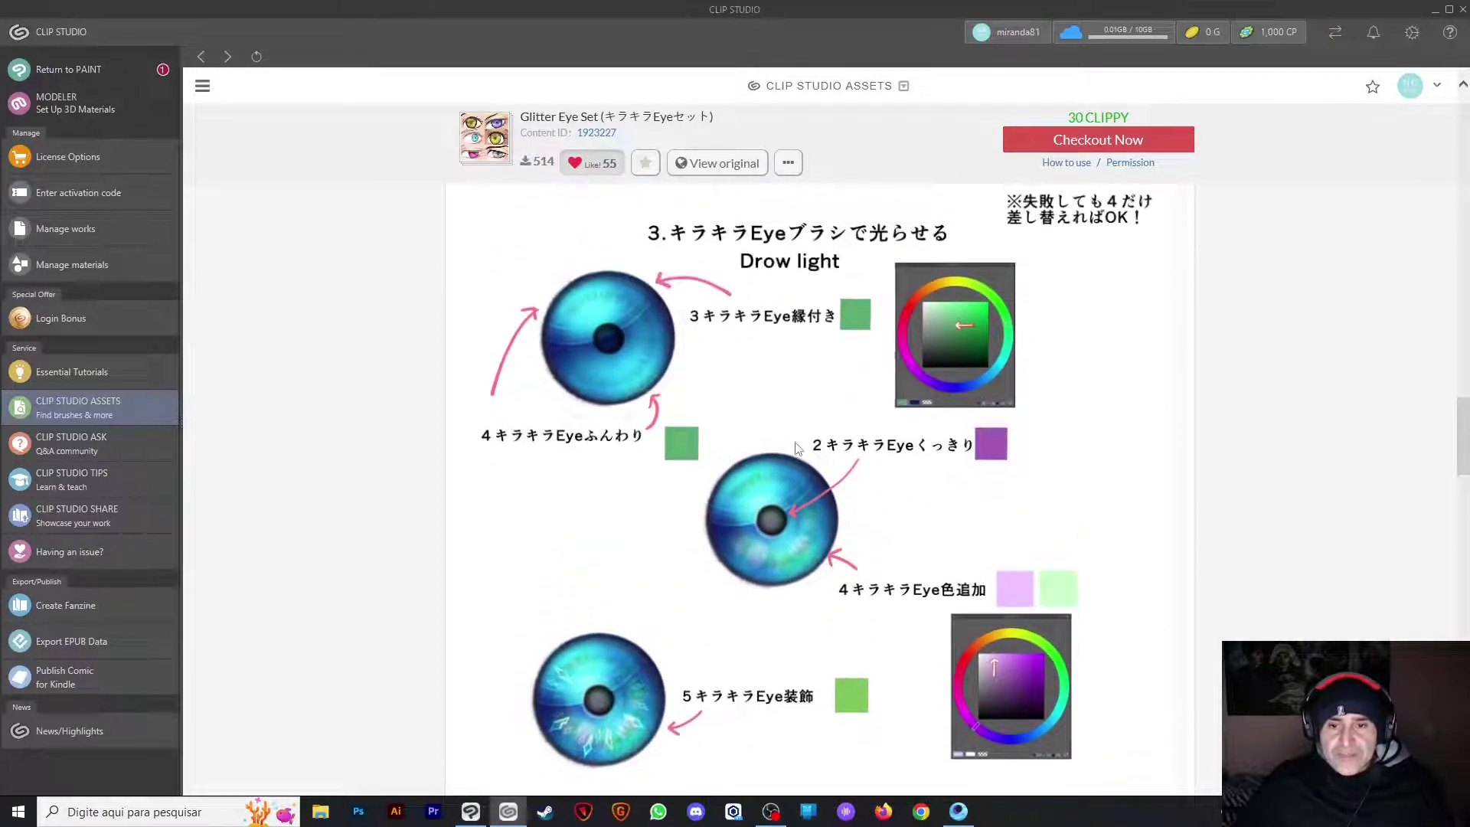
Examine the rest of the Glitter Eye Set page: light-drawing samples, brush list, pupil image materials, update history and gift options
scroll(1014, 377, "down", 2)
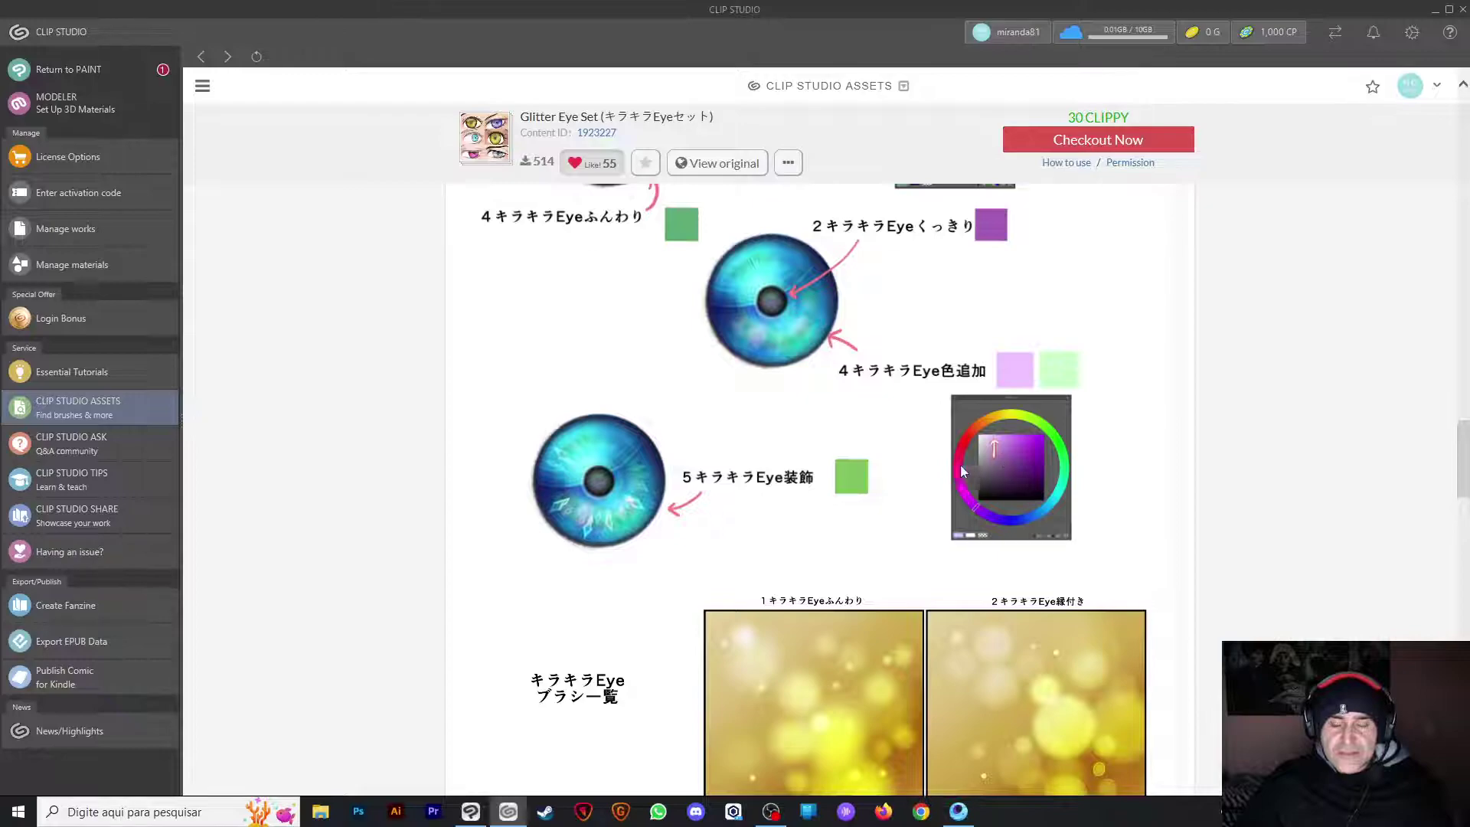
scroll(767, 420, "down", 5)
scroll(767, 419, "down", 1)
scroll(774, 427, "up", 1)
scroll(741, 429, "down", 2)
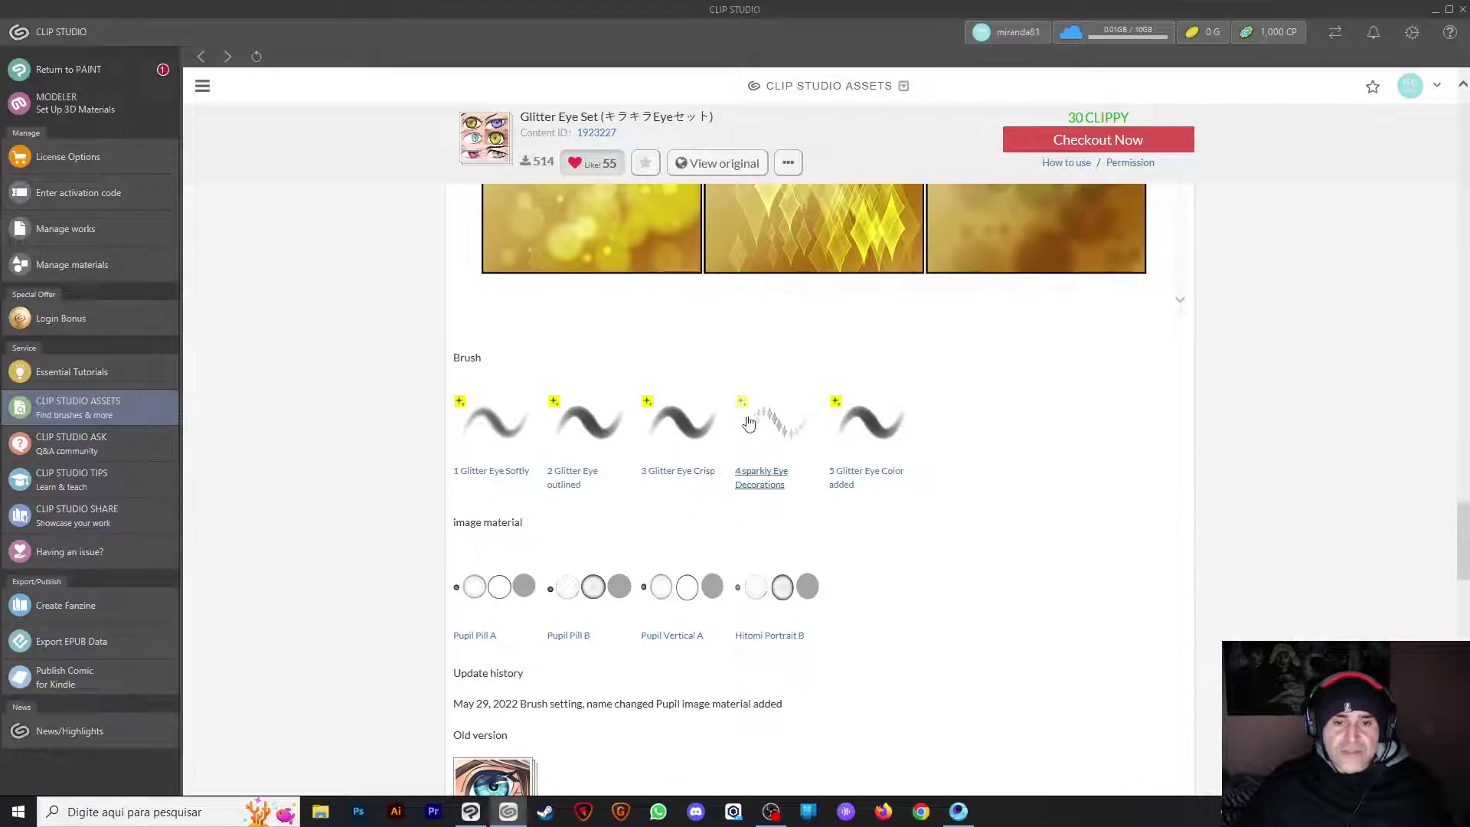
scroll(796, 418, "down", 4)
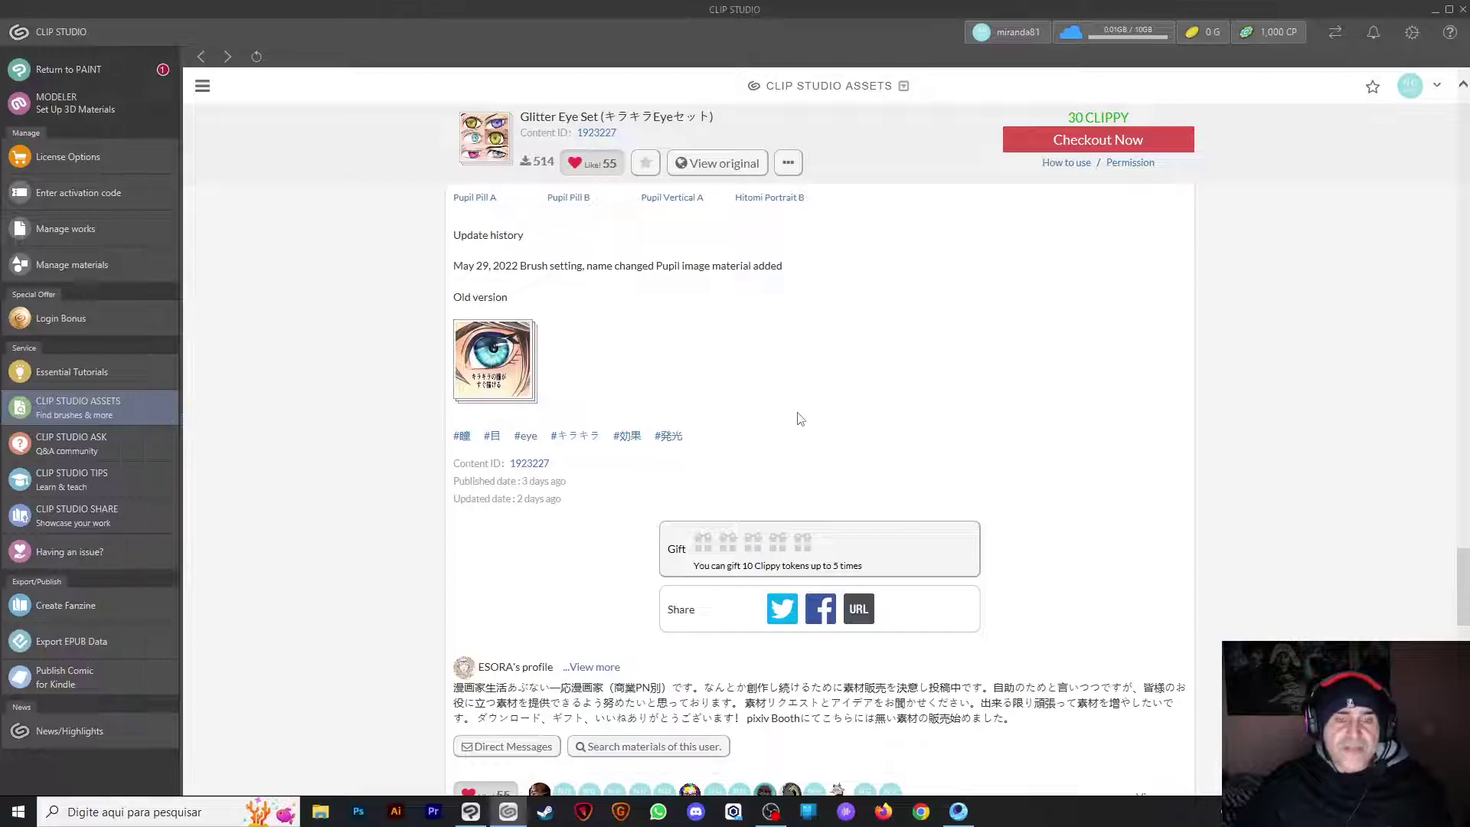
scroll(800, 418, "up", 20)
scroll(800, 418, "up", 5)
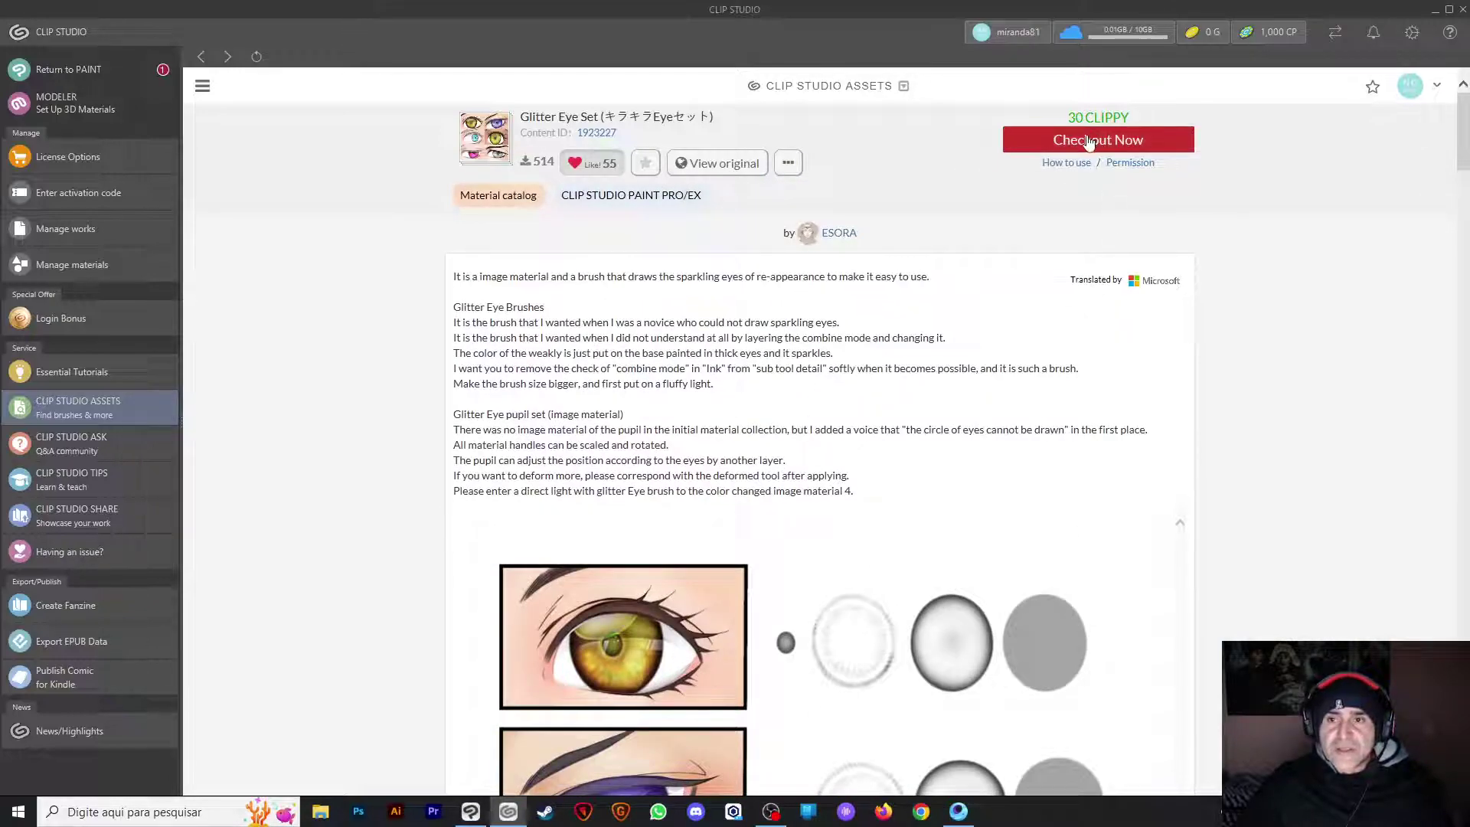
Get the Glitter Eye Set with 30 Clippy tokens and dismiss the checkout dialog
left_click(1116, 141)
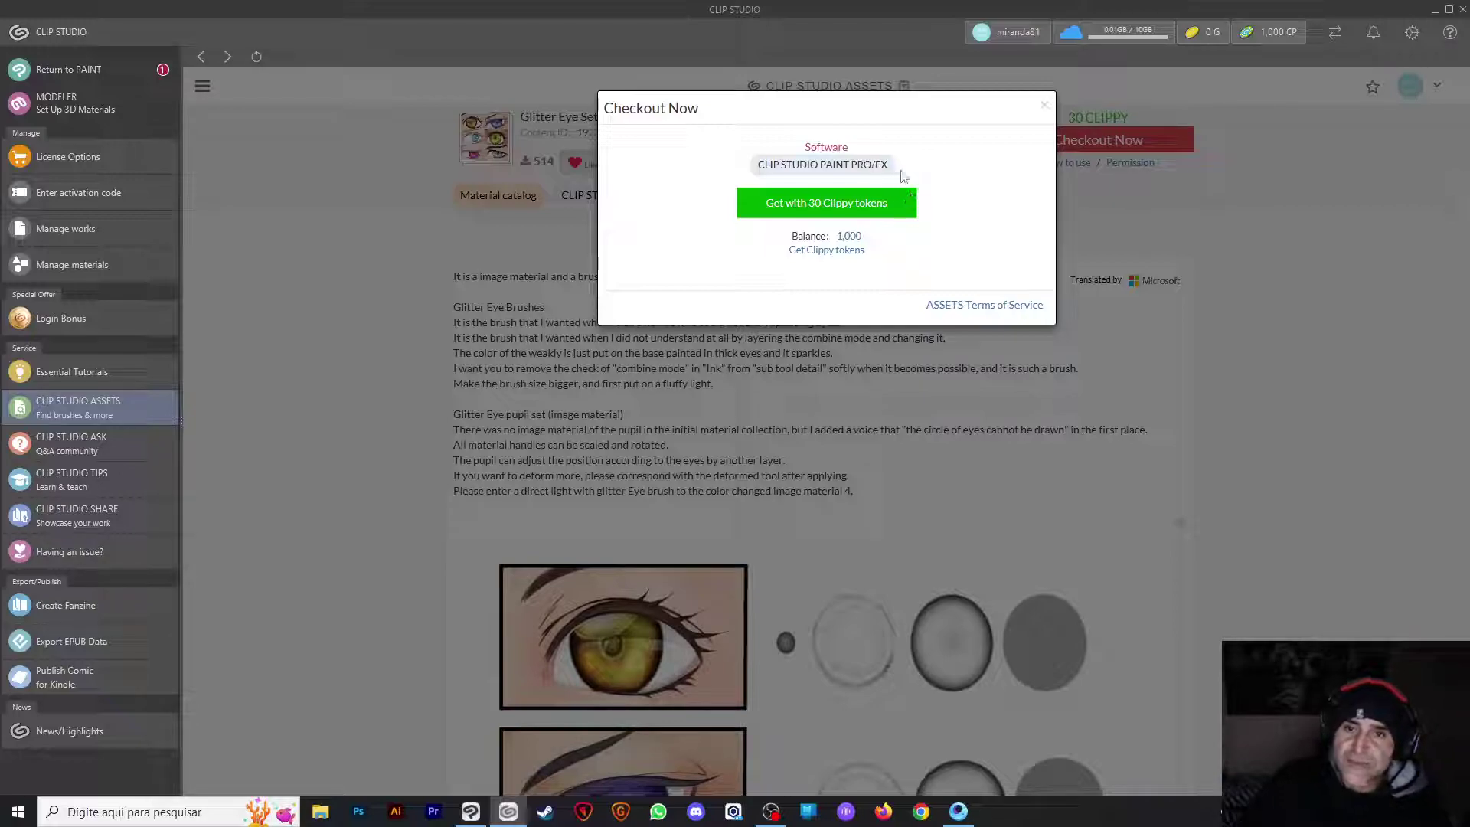
left_click_drag(877, 165, 911, 172)
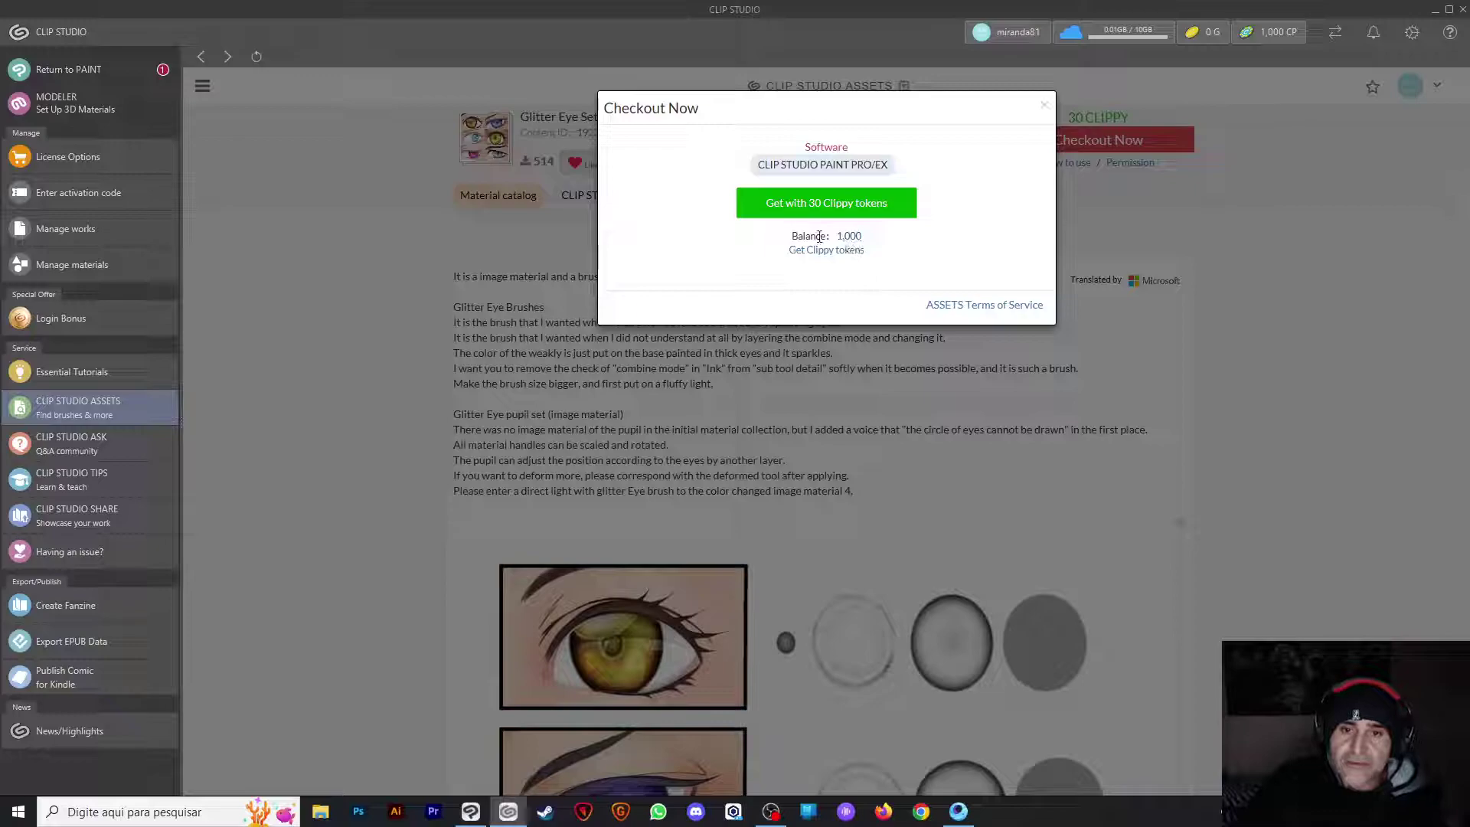
left_click(841, 209)
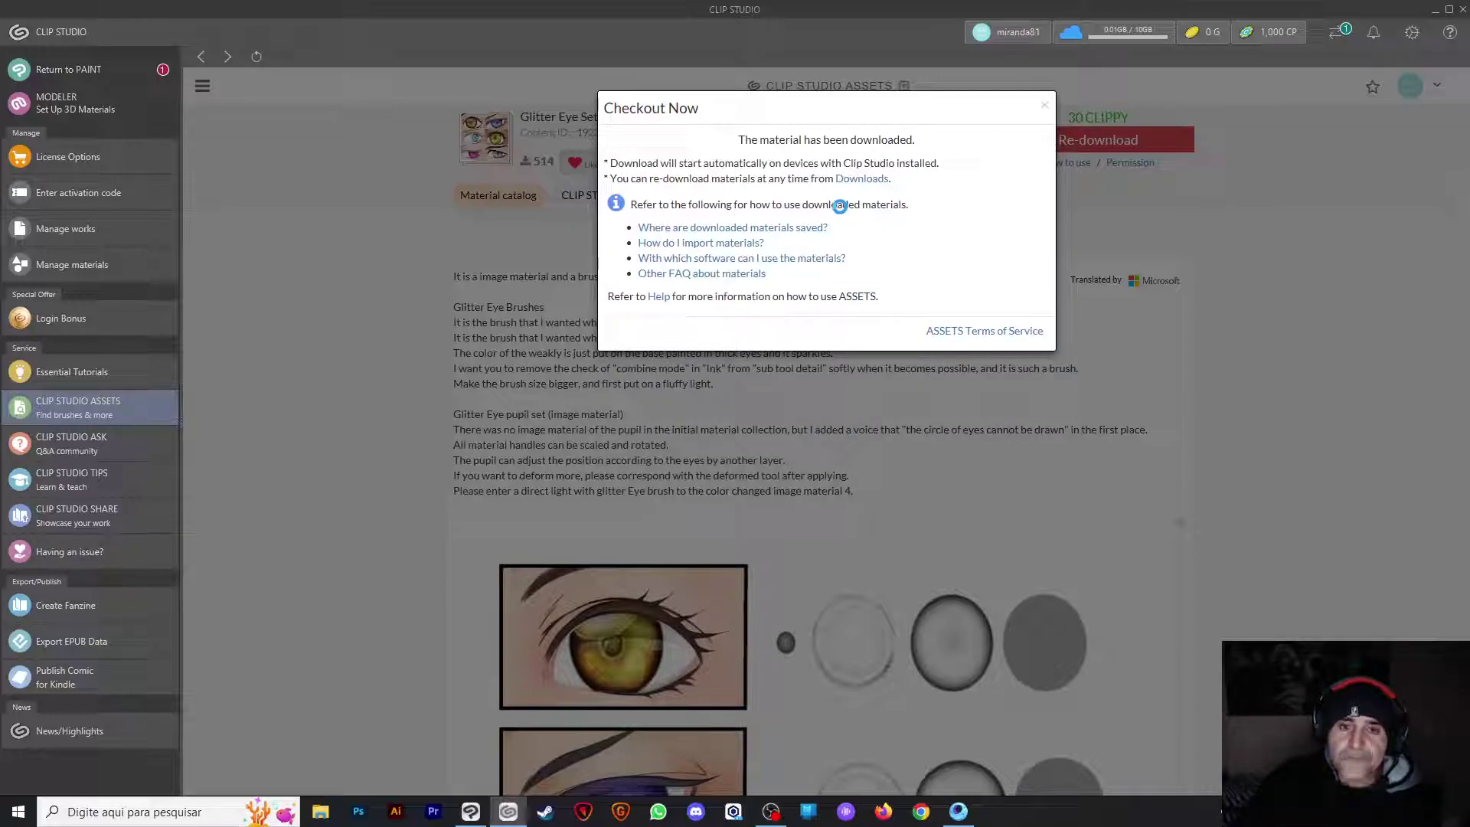
left_click(487, 246)
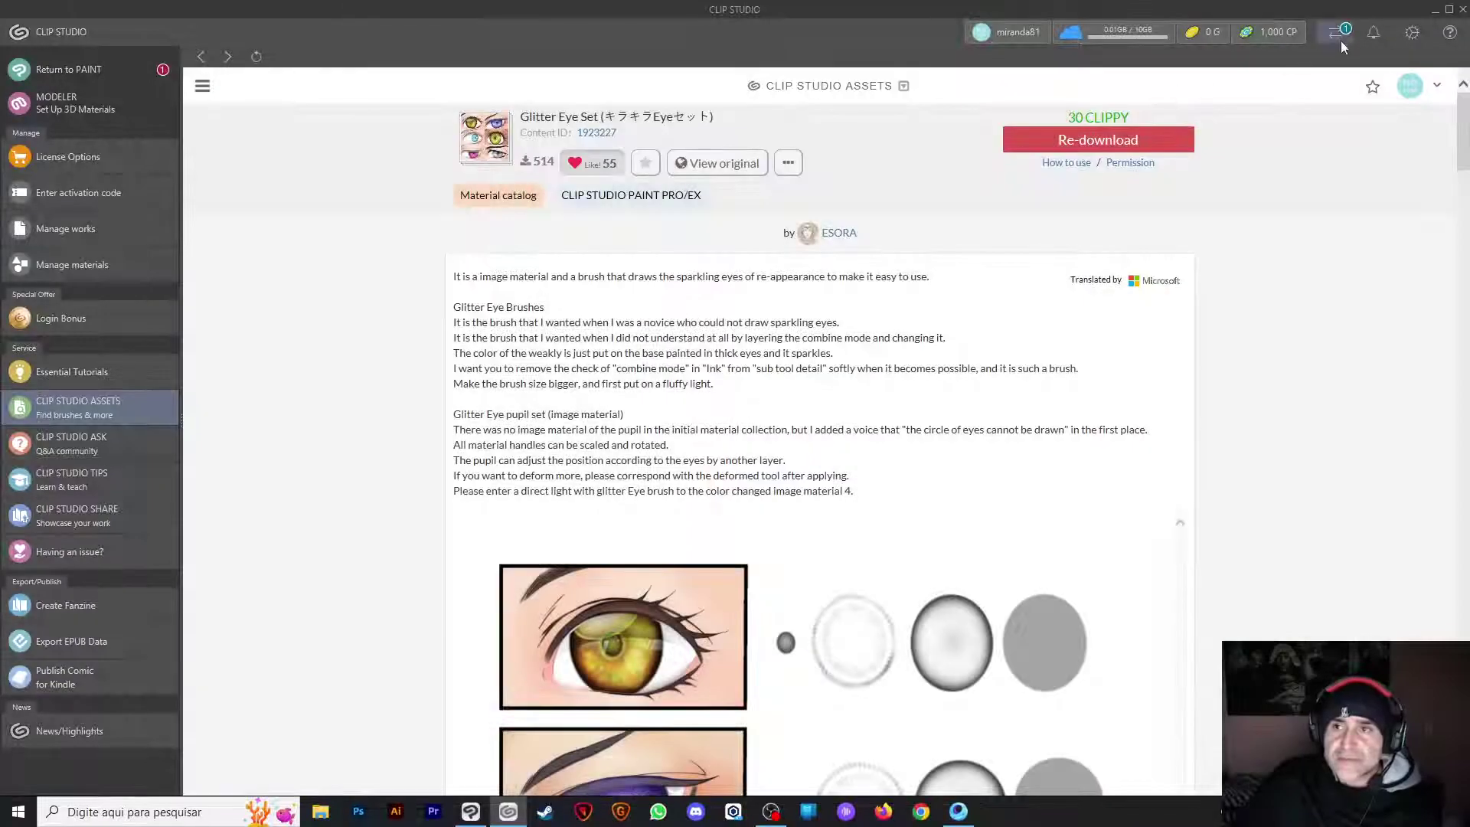
Check the Glitter Eye Set's download progress in Communication Management
left_click(1339, 35)
left_click(499, 184)
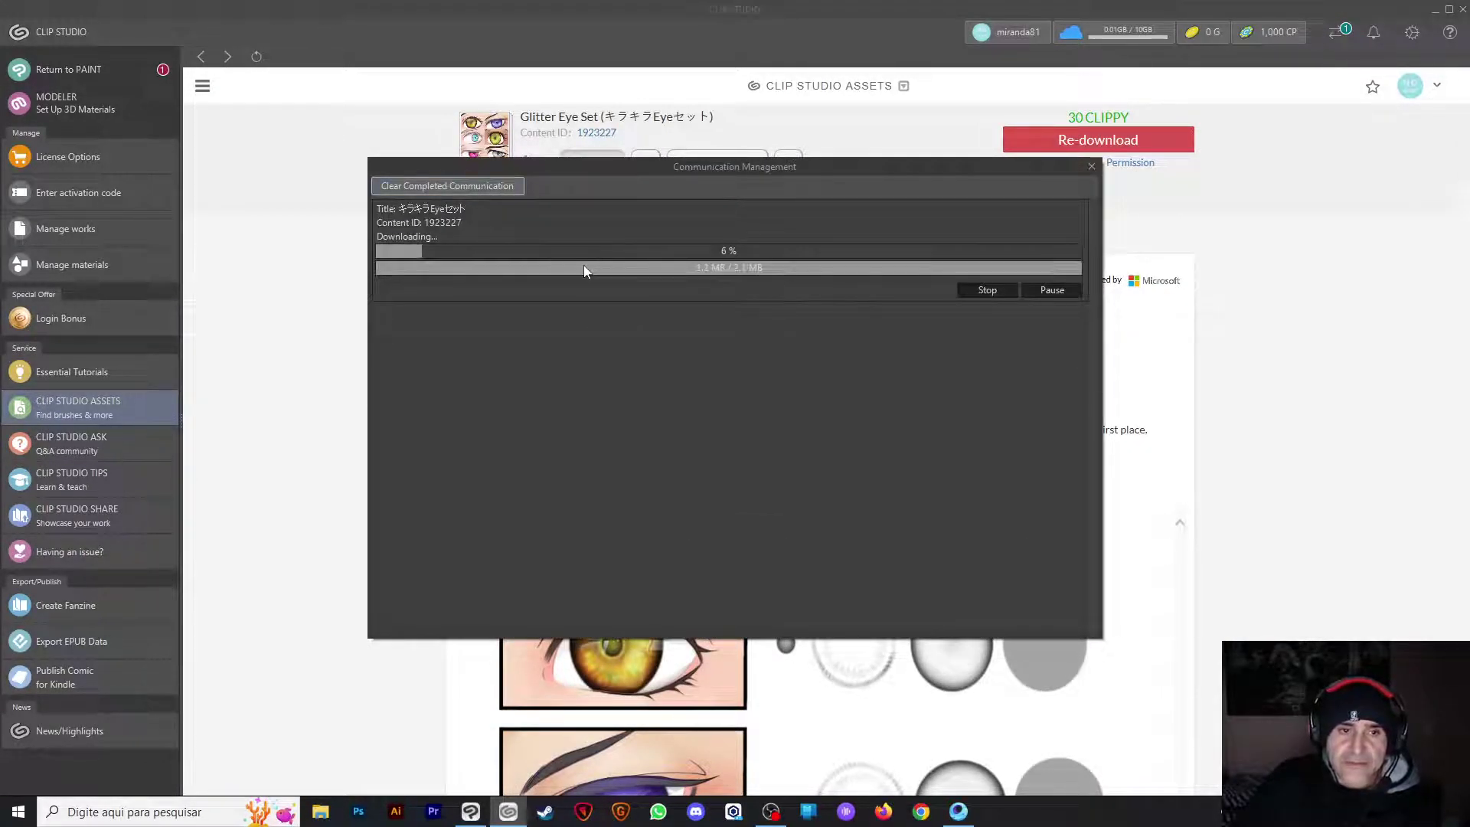
left_click_drag(620, 178, 717, 178)
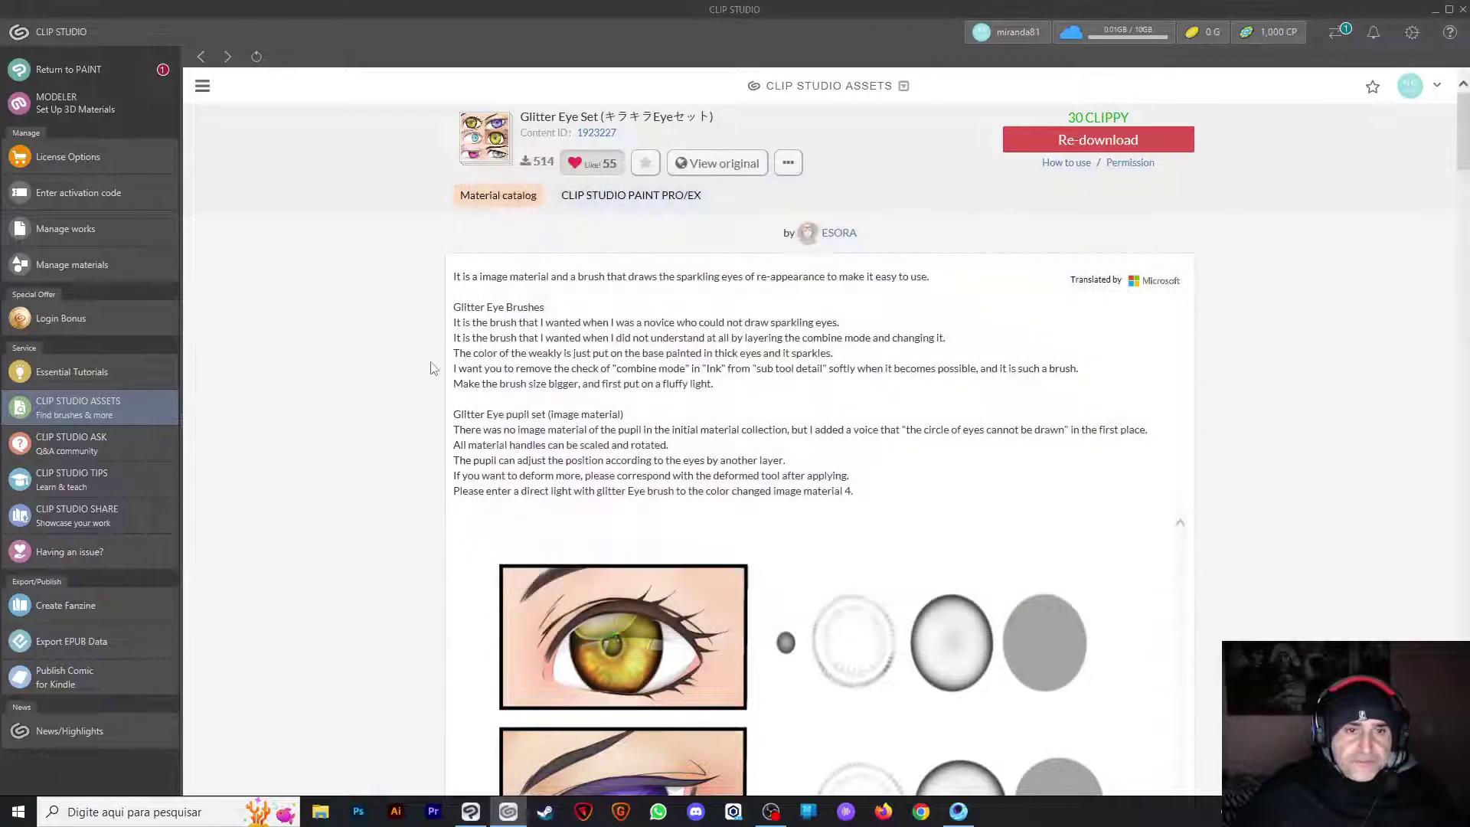
View the Login Bonus page, briefly open the account's Clippy page in the browser and close it
left_click(69, 317)
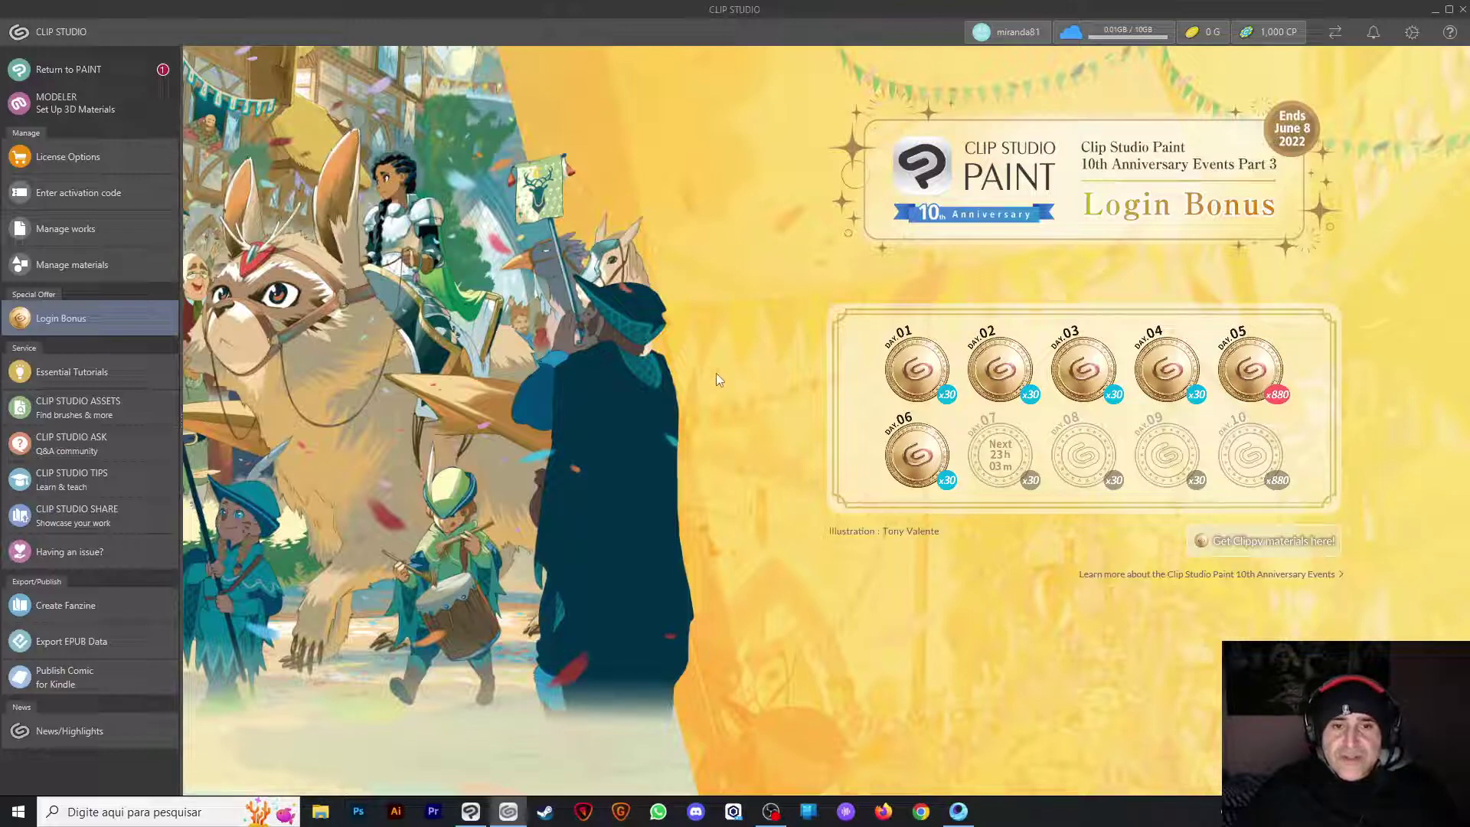
left_click(1265, 31)
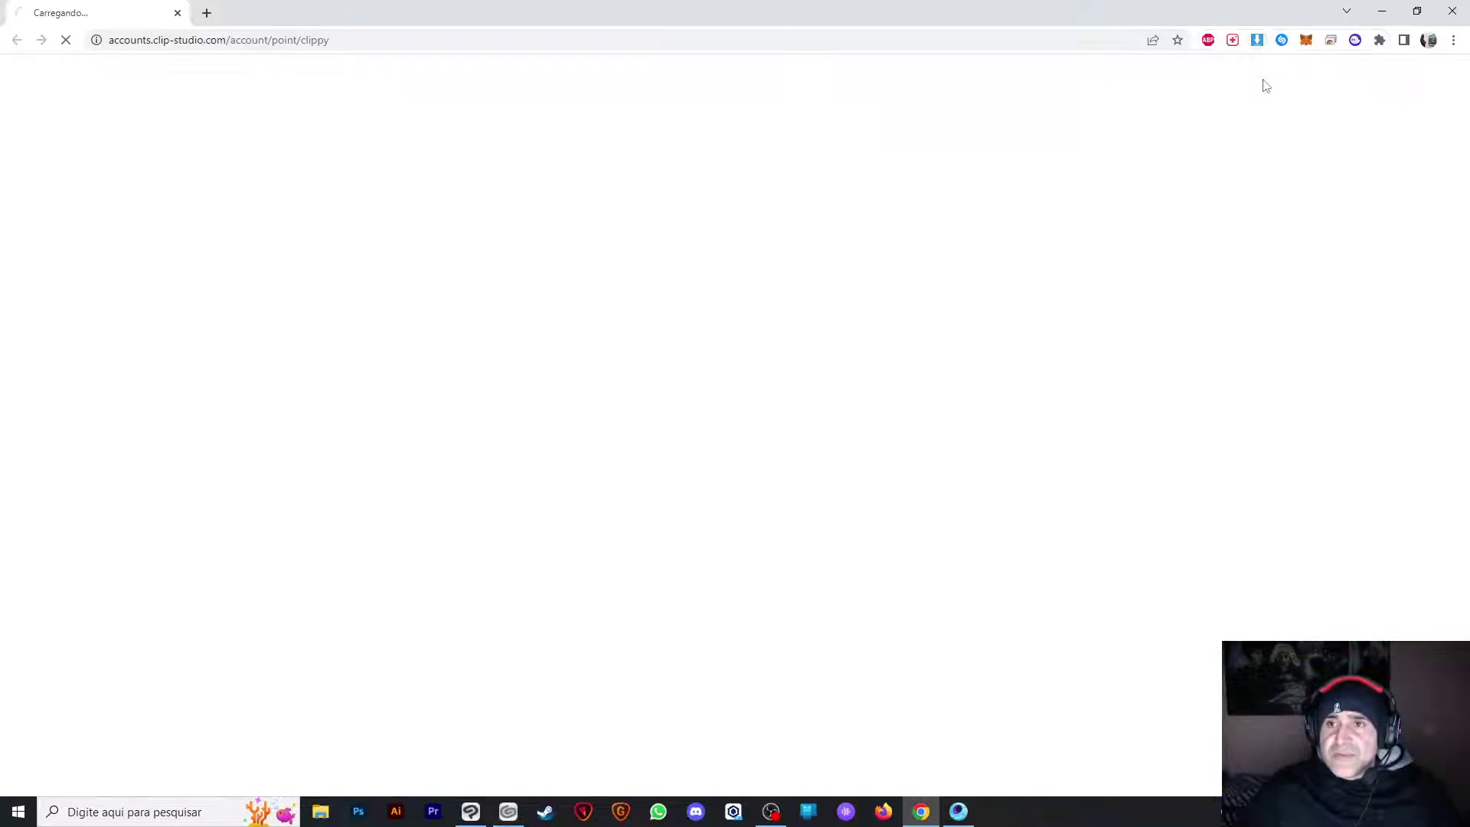
left_click(182, 17)
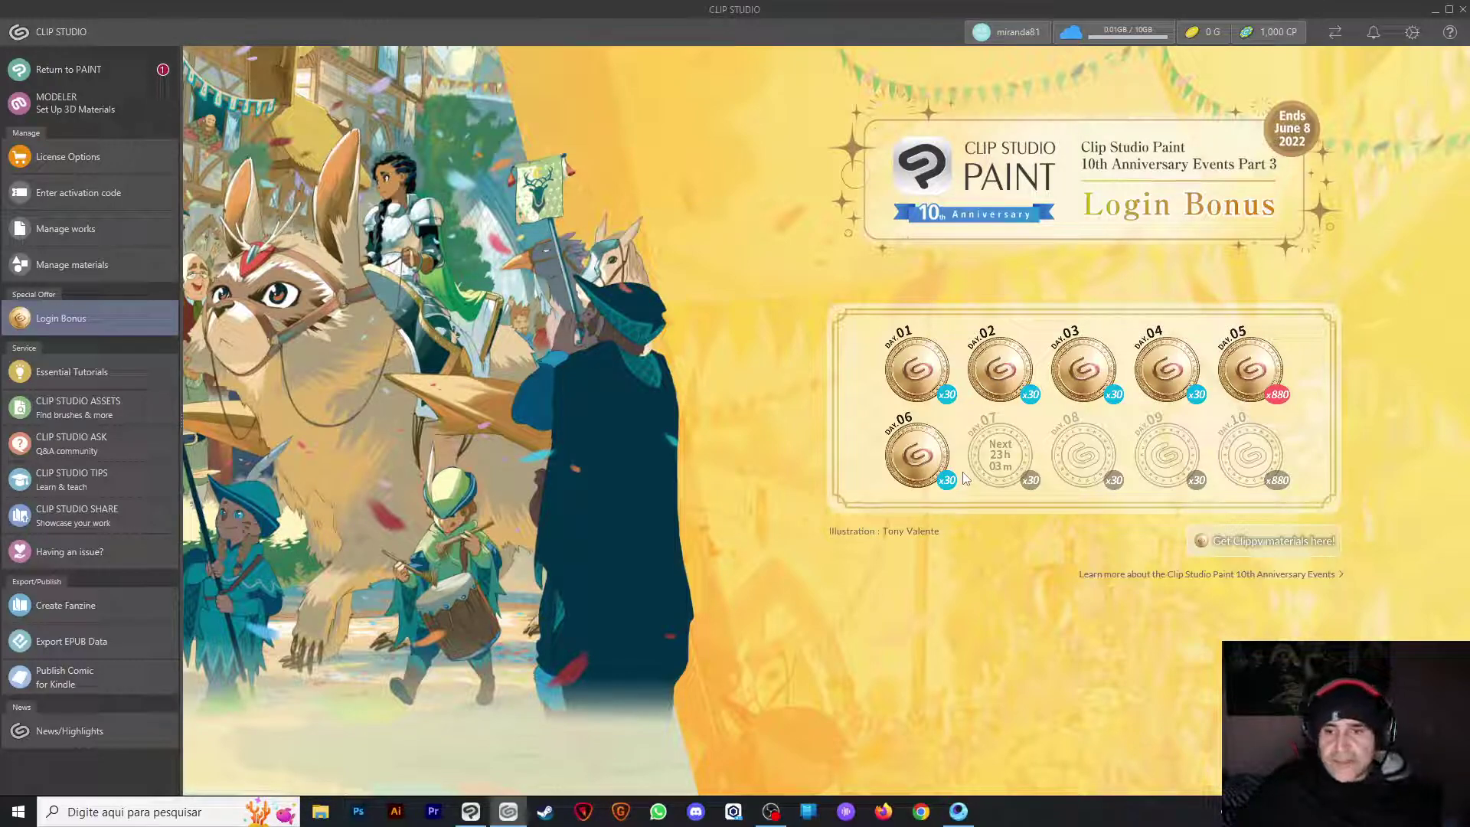
Check the Login Bonus end date against the system calendar and review the remaining daily rewards
left_click(1405, 812)
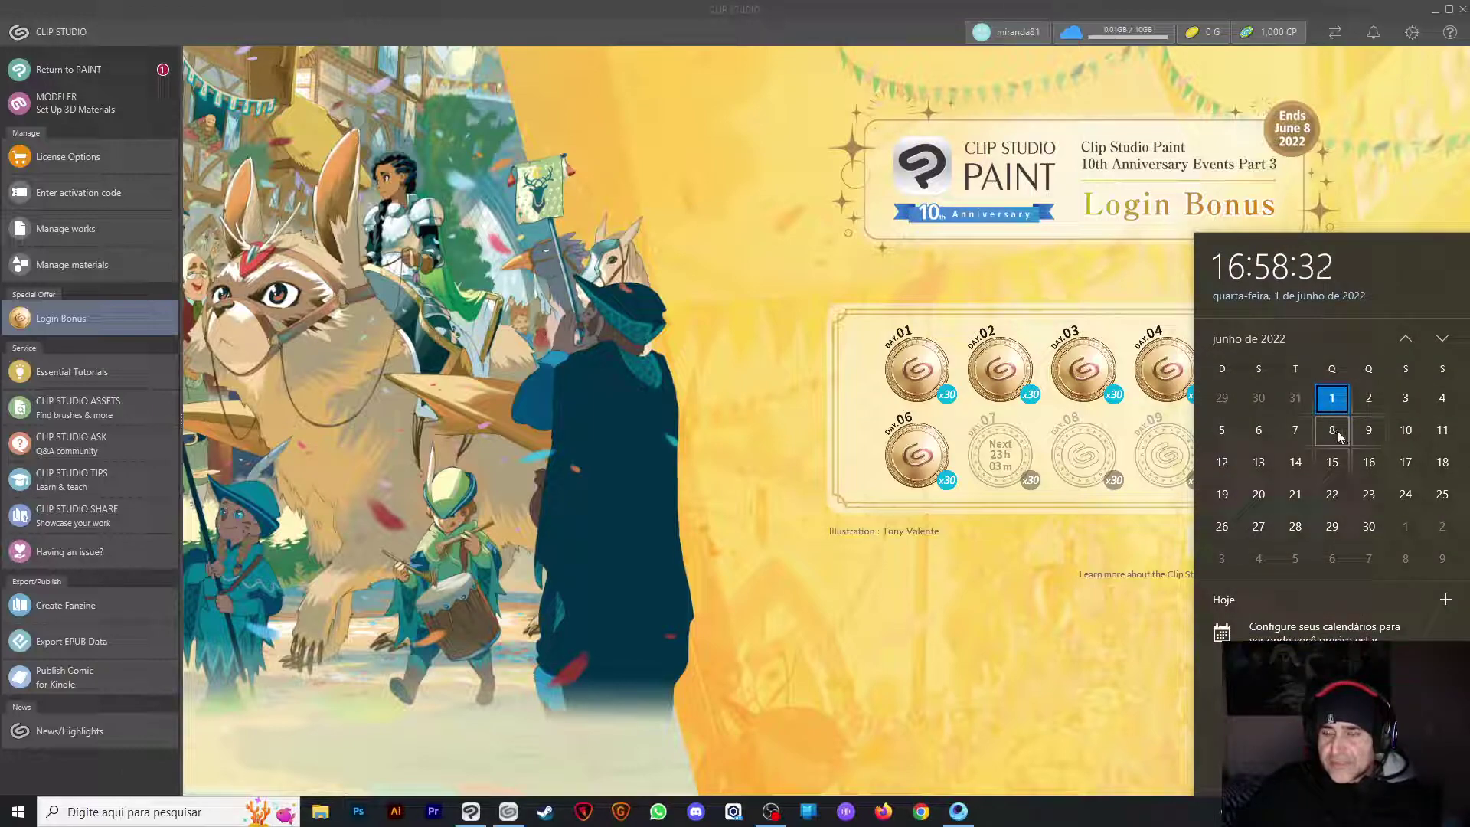
left_click(1113, 528)
left_click_drag(999, 463, 1238, 461)
left_click(1269, 470)
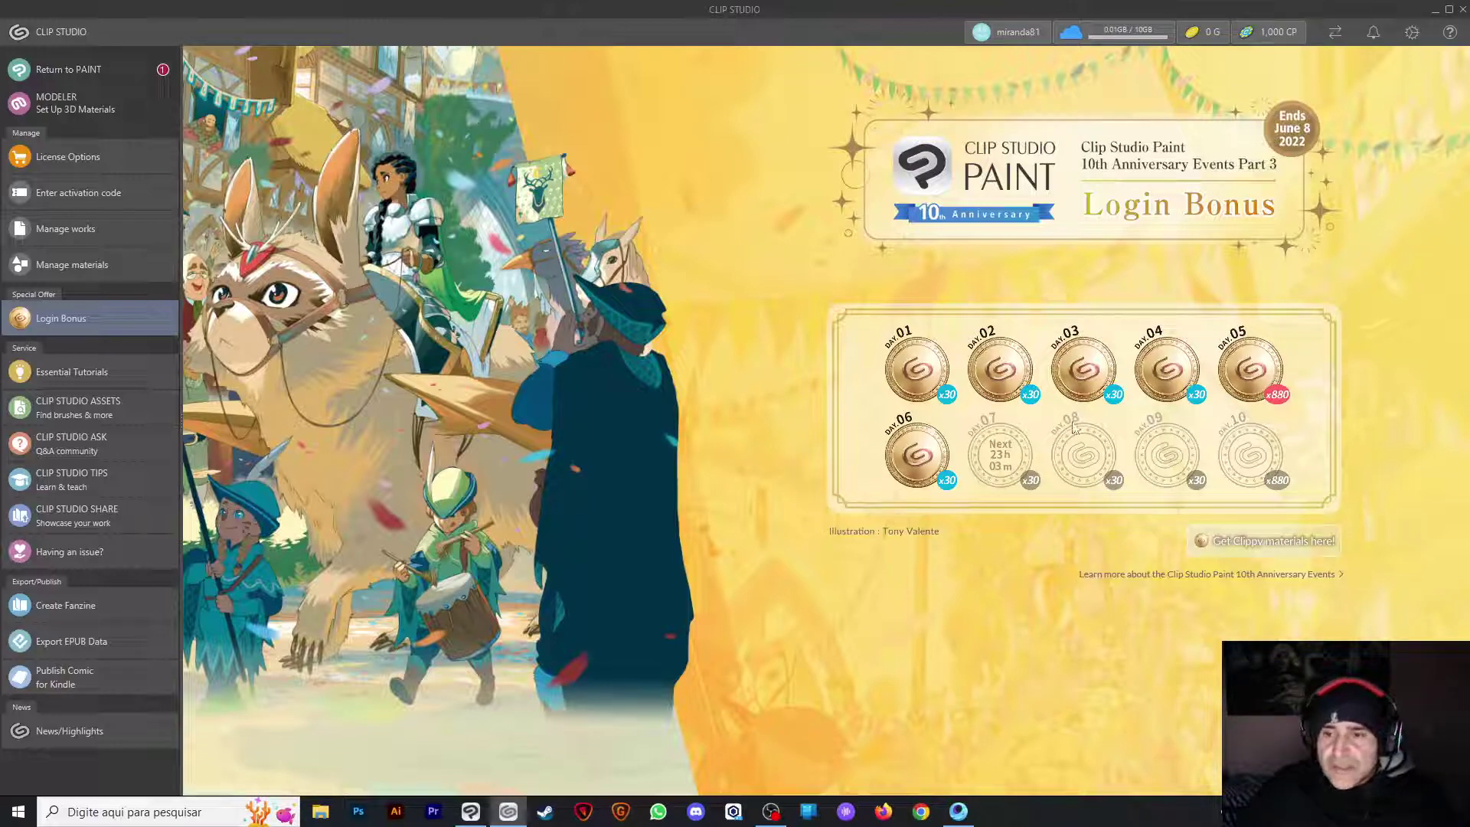
List the materials payable with Clippy tokens, browse the newest ones and sort the list by popularity
left_click(1253, 541)
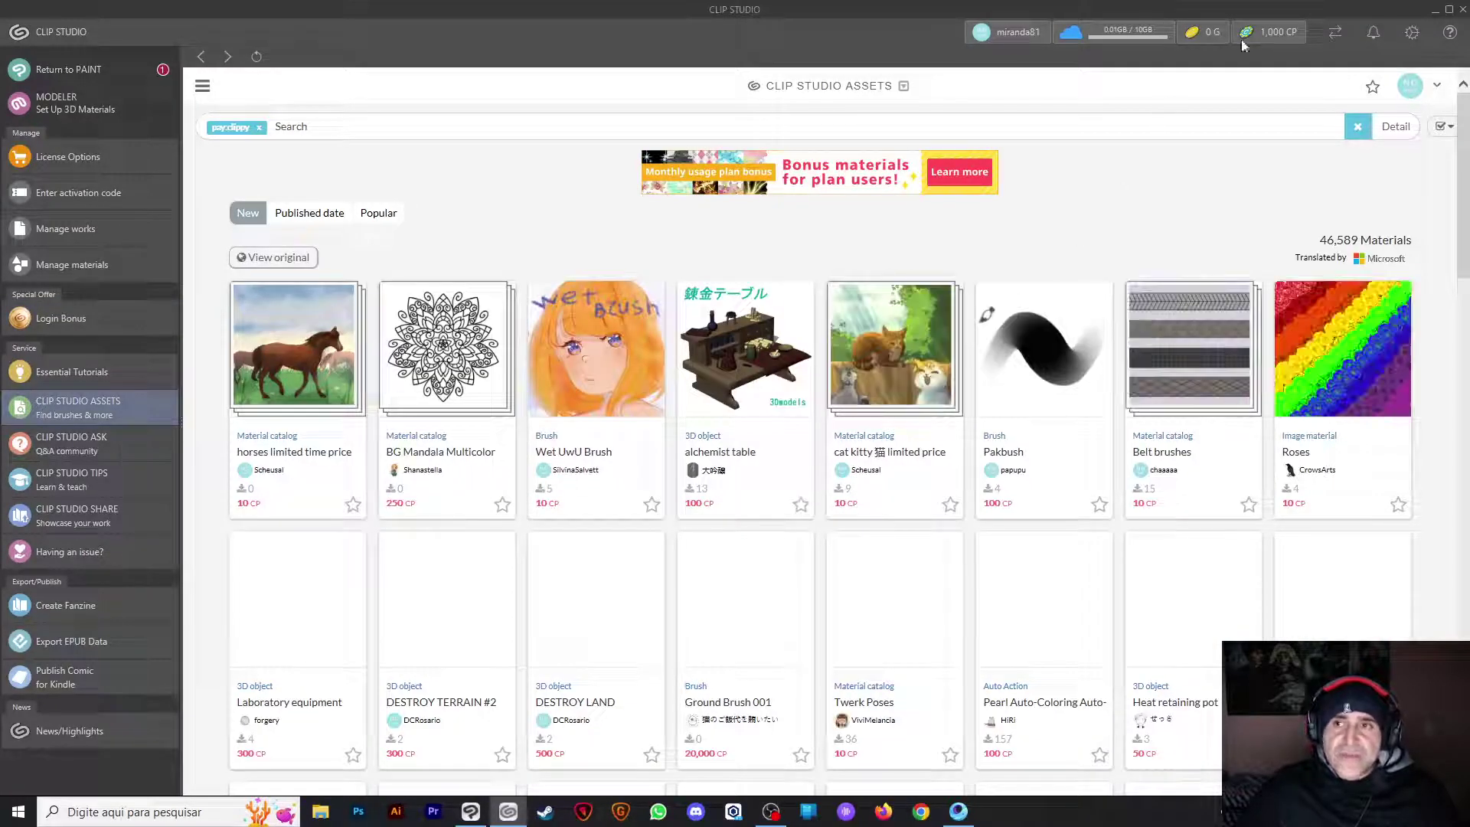
scroll(825, 363, "down", 5)
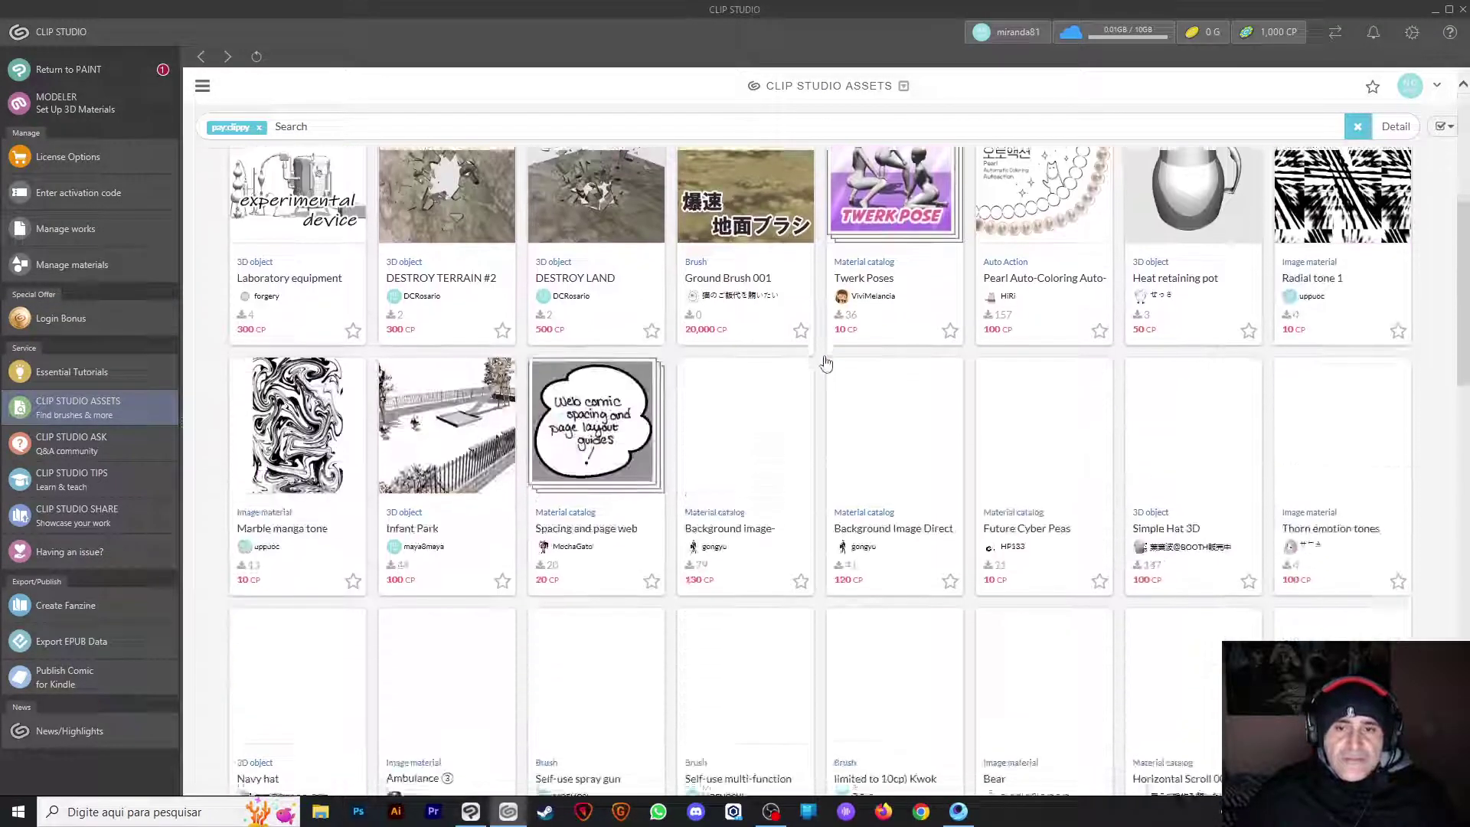
scroll(826, 363, "down", 3)
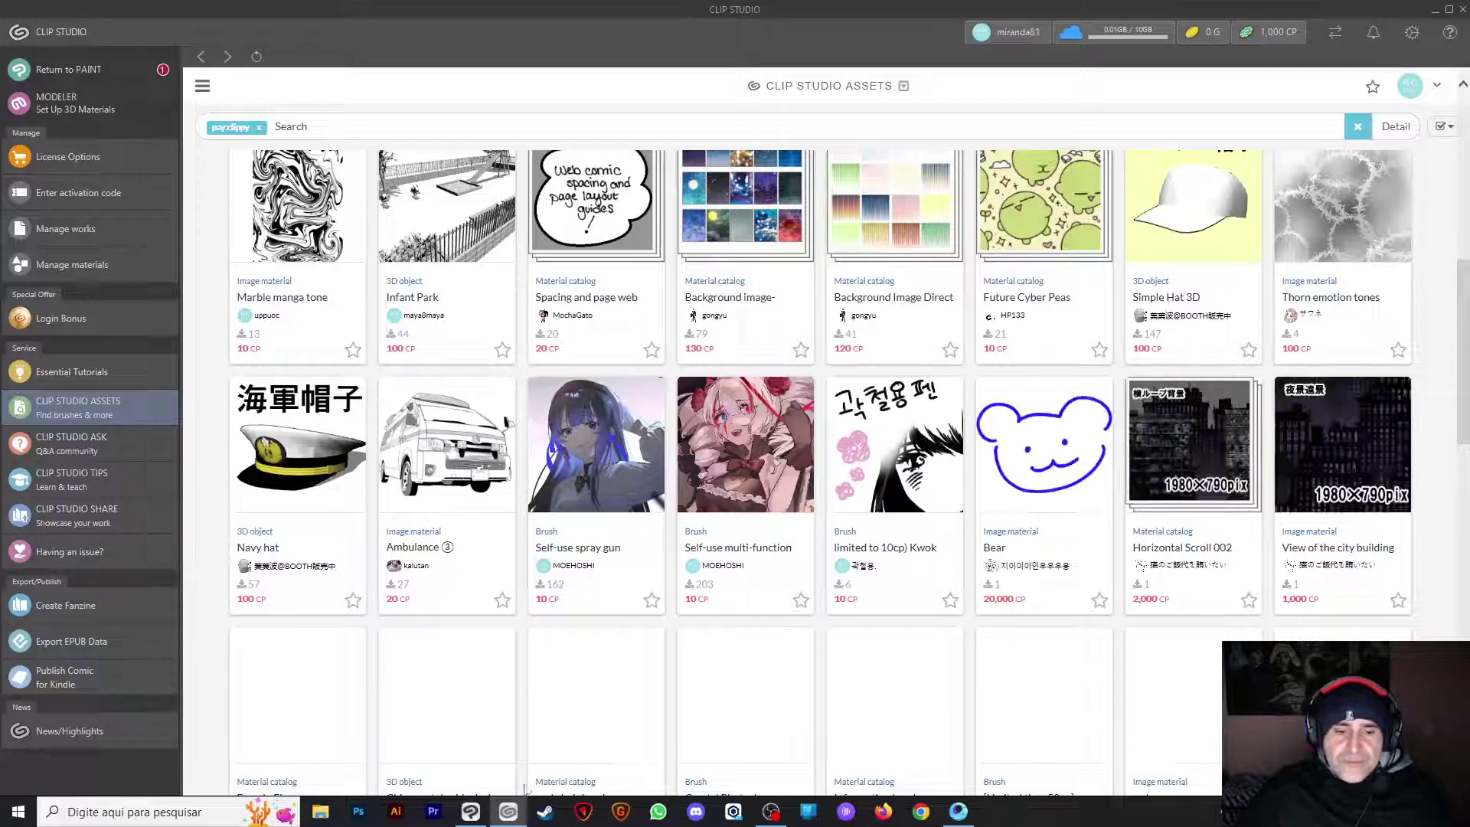
left_click(471, 812)
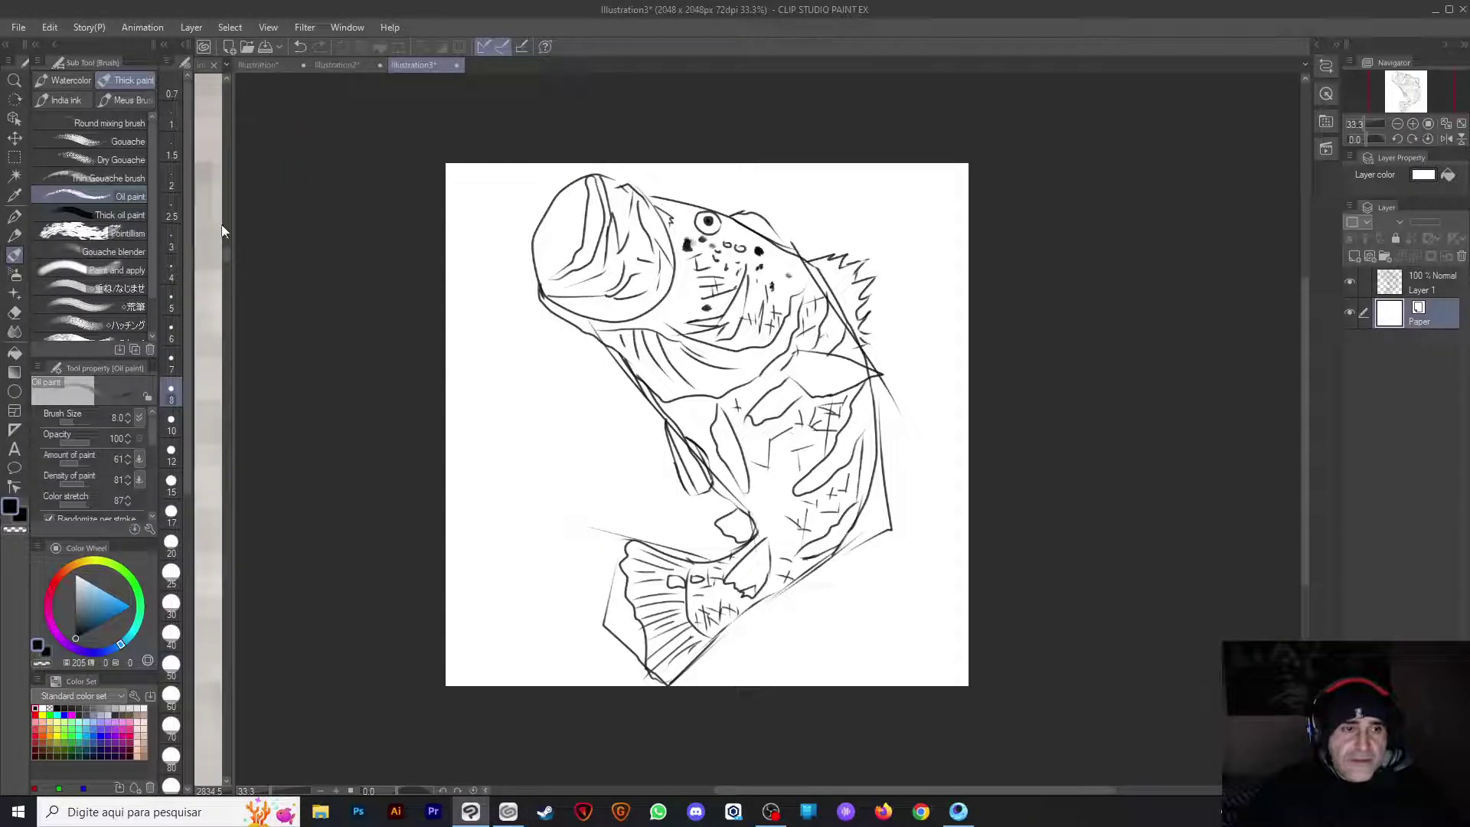
left_click(1435, 9)
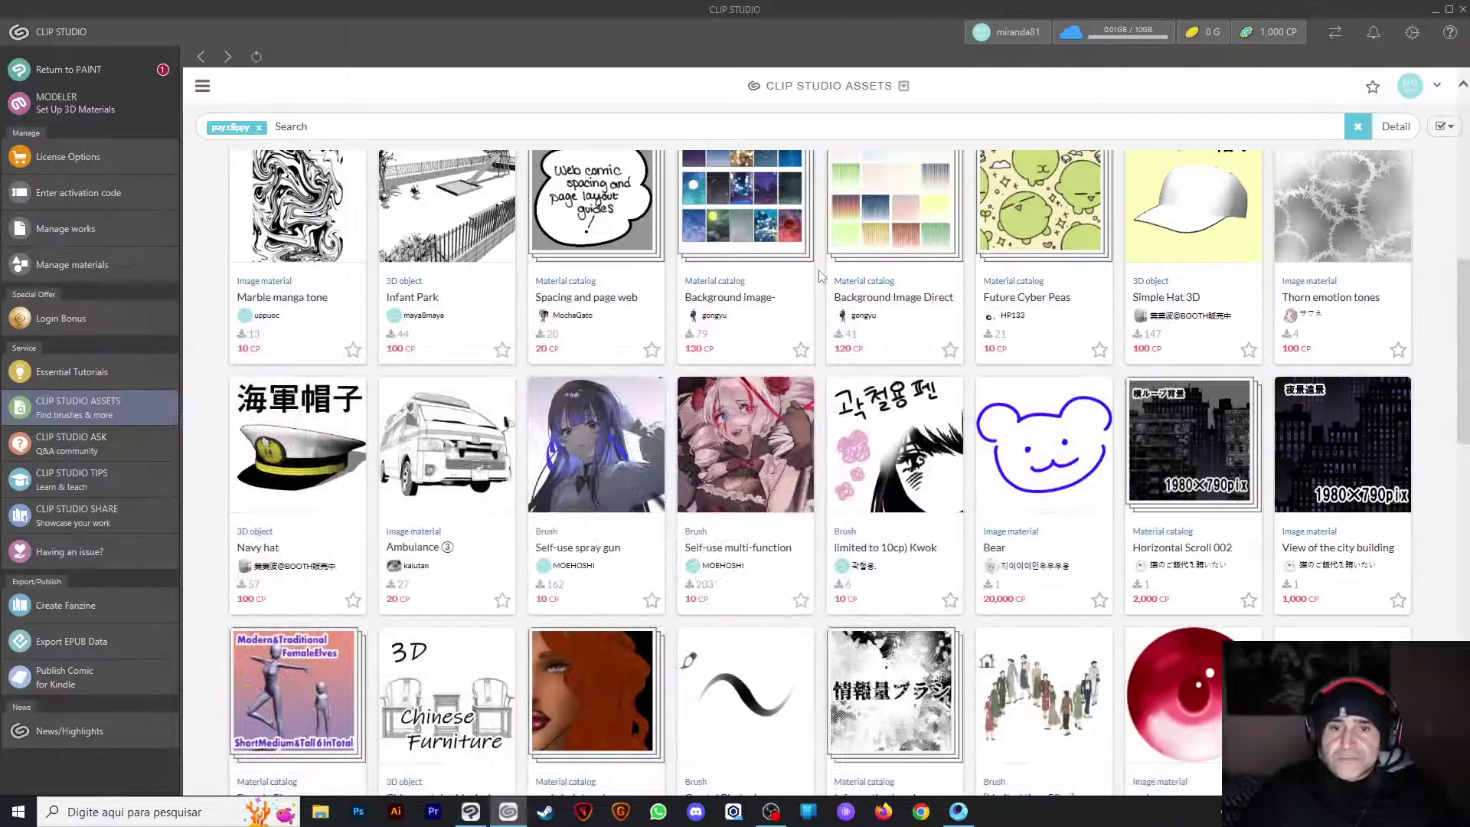
scroll(804, 306, "up", 5)
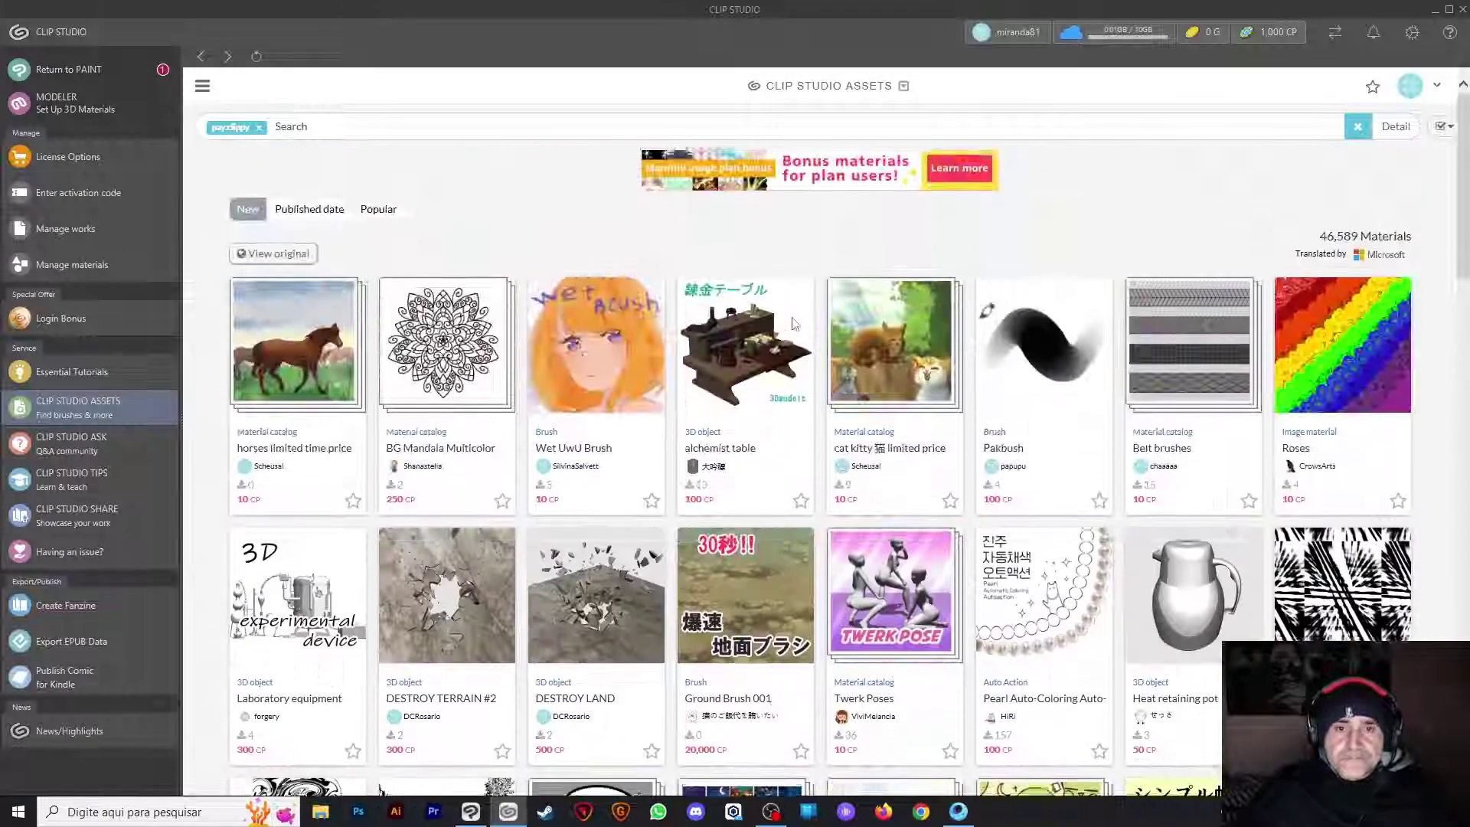
left_click(371, 215)
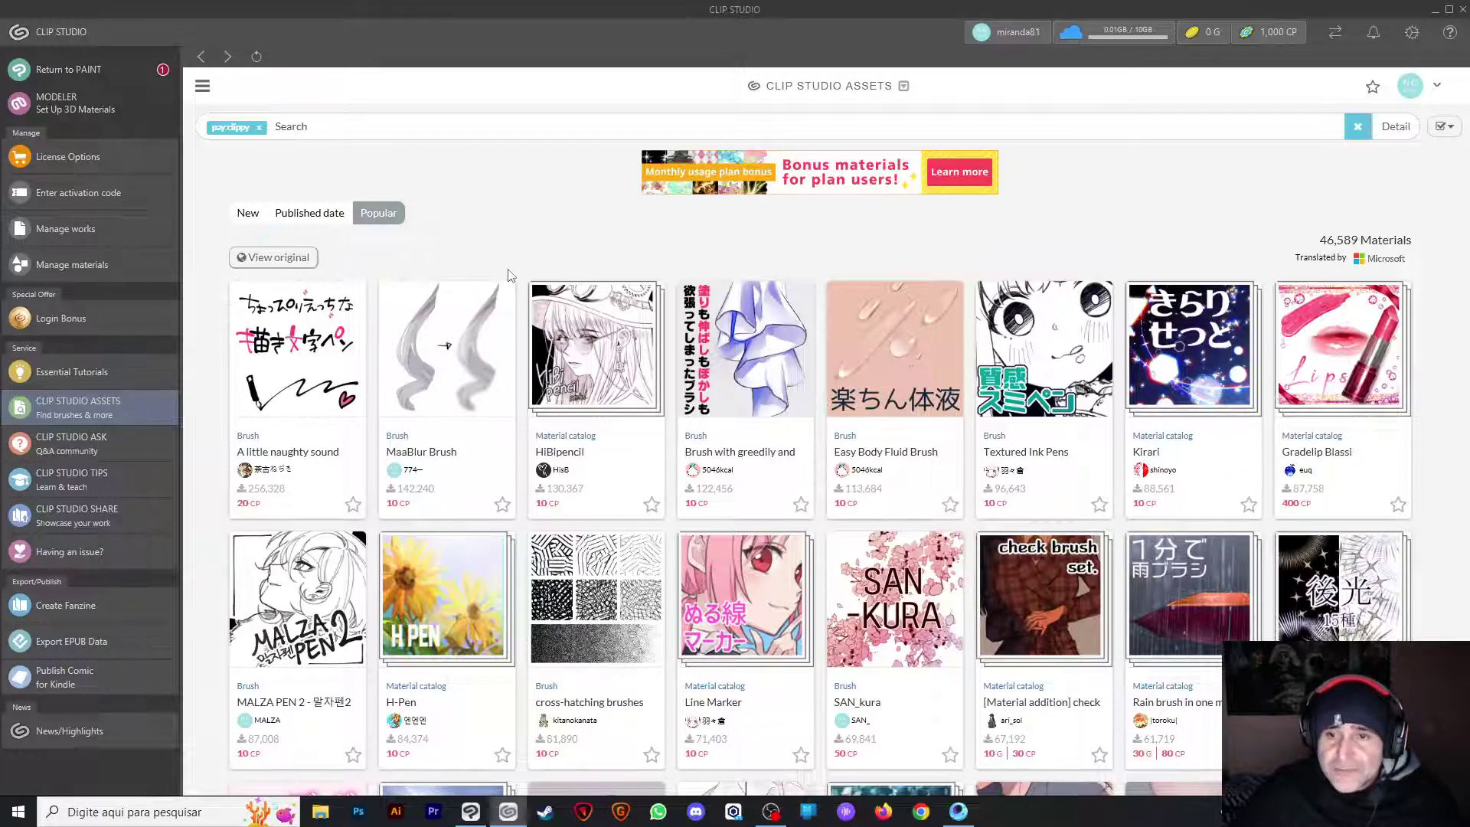
Open the Easy Body Fluid Brush page, review its description and droplet samples, and like the material
left_click(893, 368)
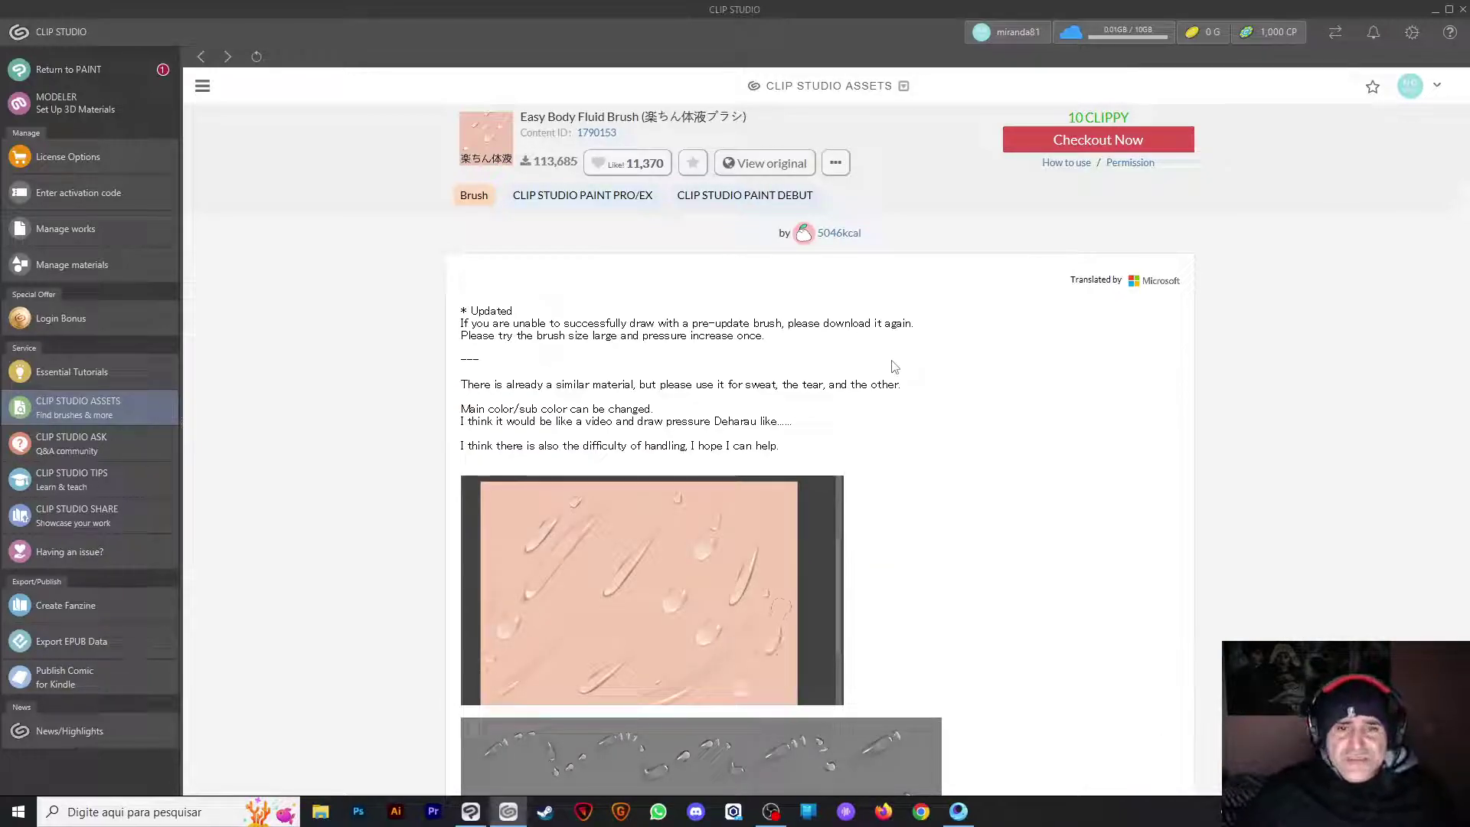
scroll(548, 406, "down", 3)
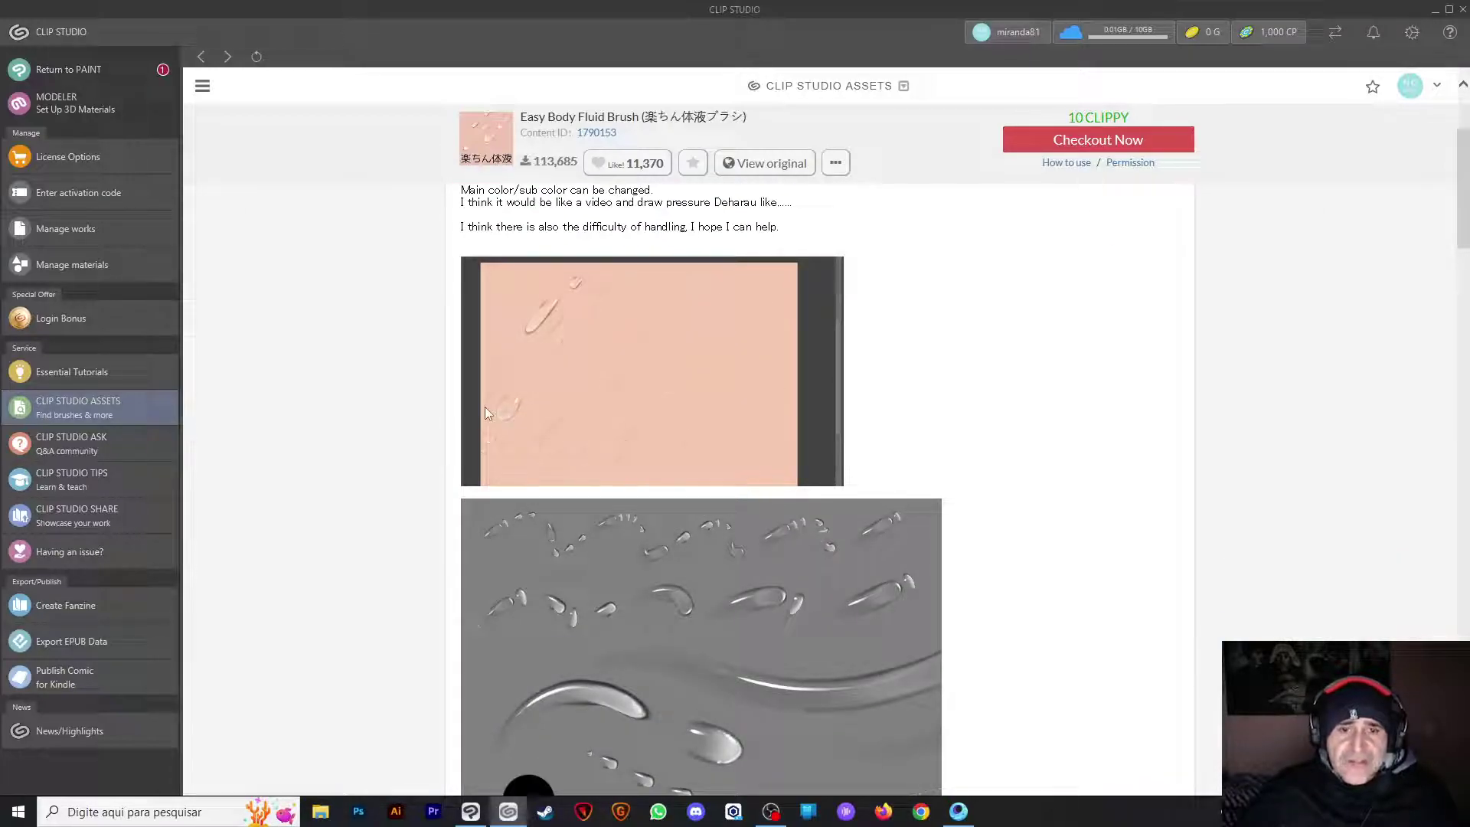
scroll(482, 406, "down", 4)
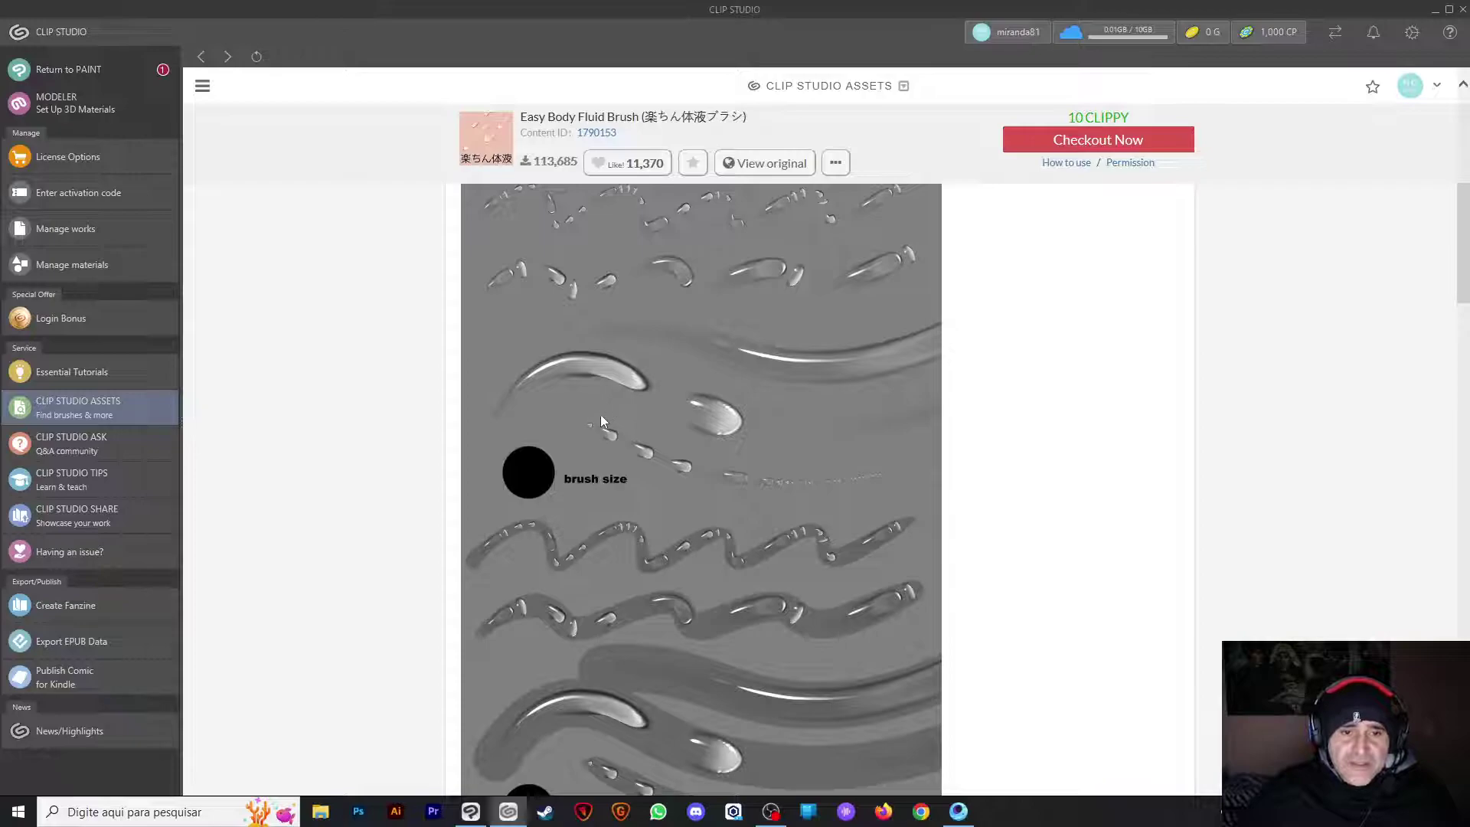
scroll(601, 418, "down", 3)
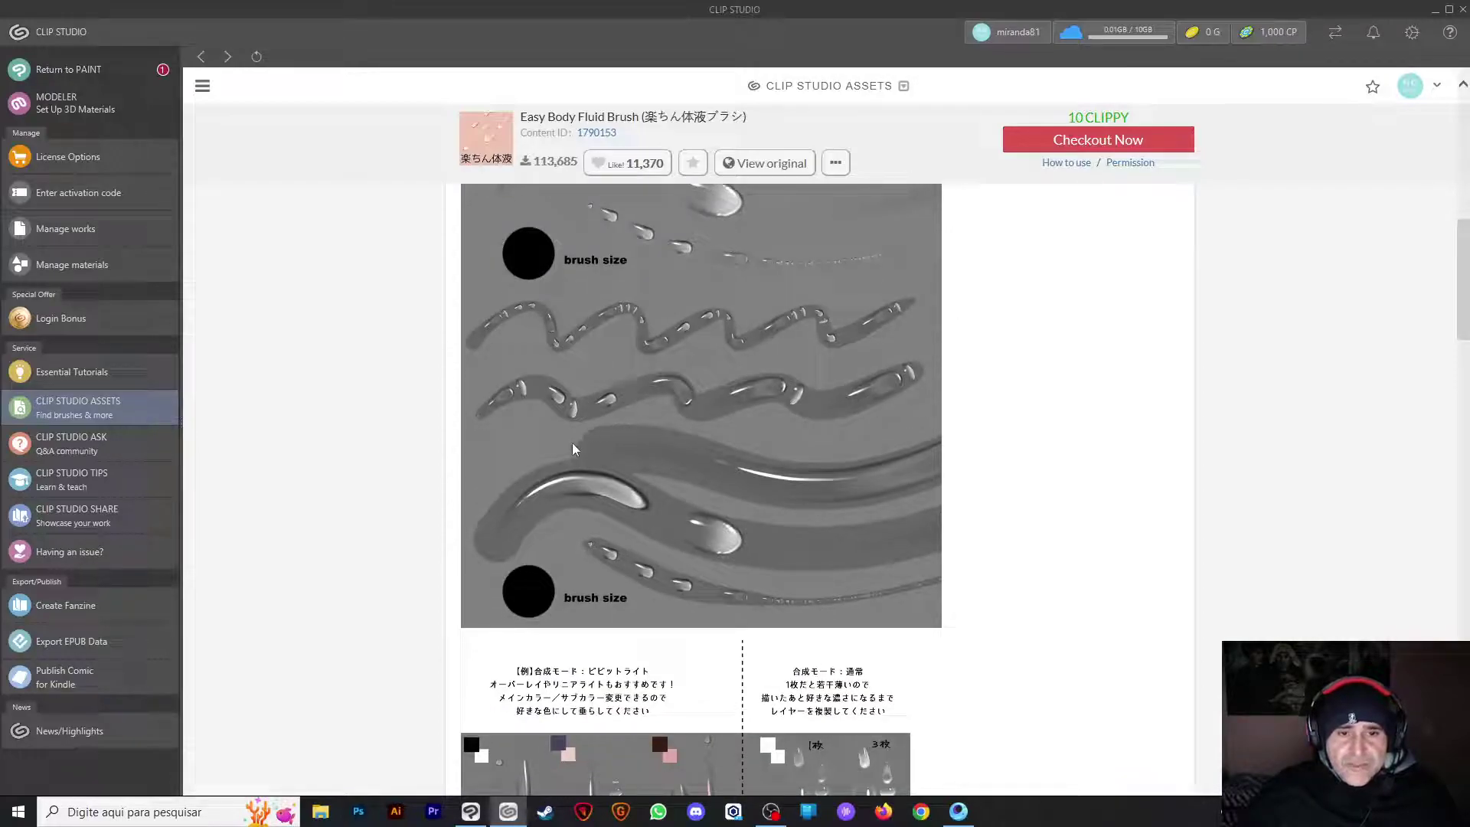
scroll(549, 453, "down", 12)
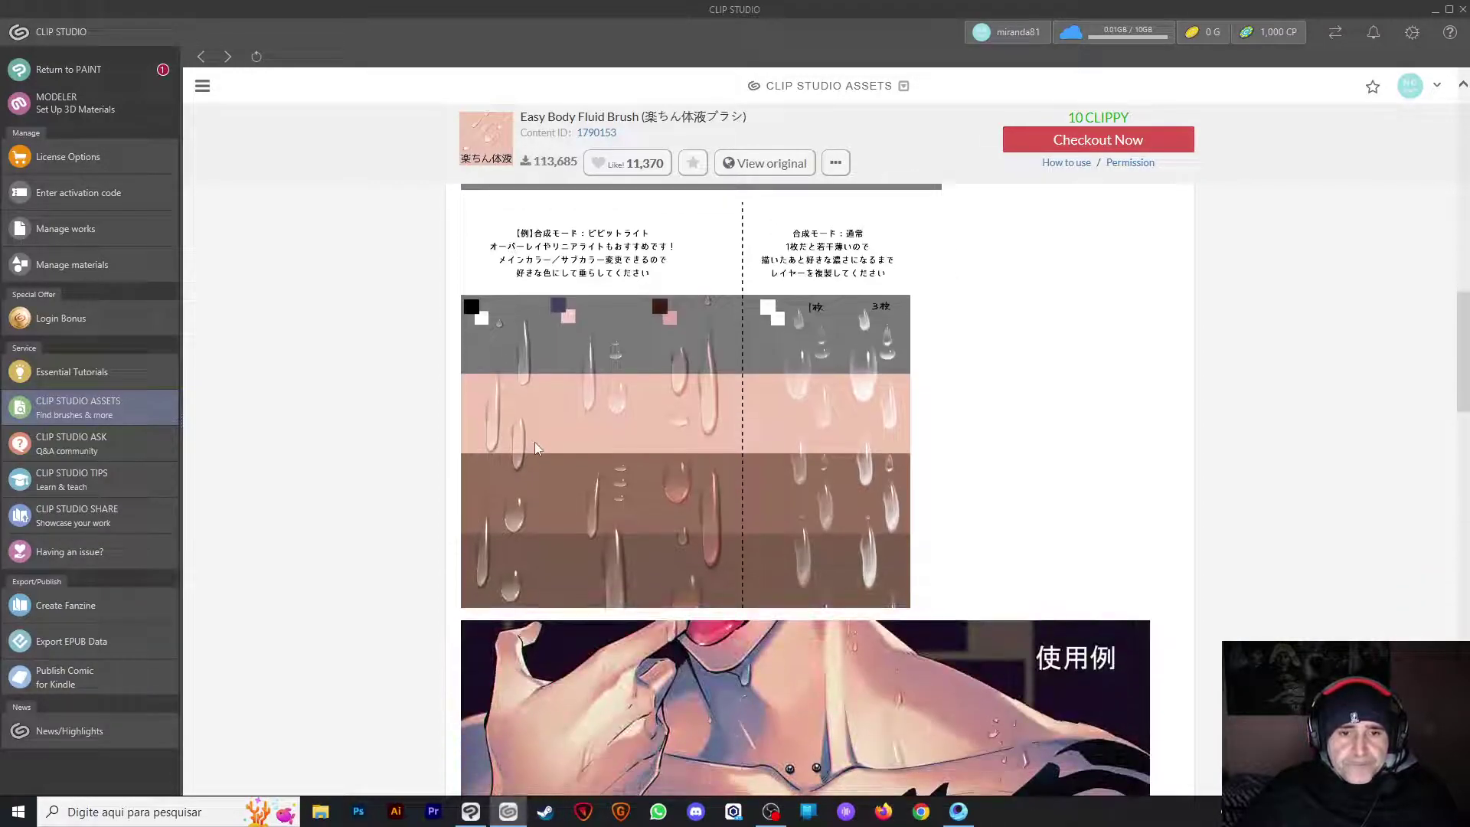
scroll(534, 444, "down", 8)
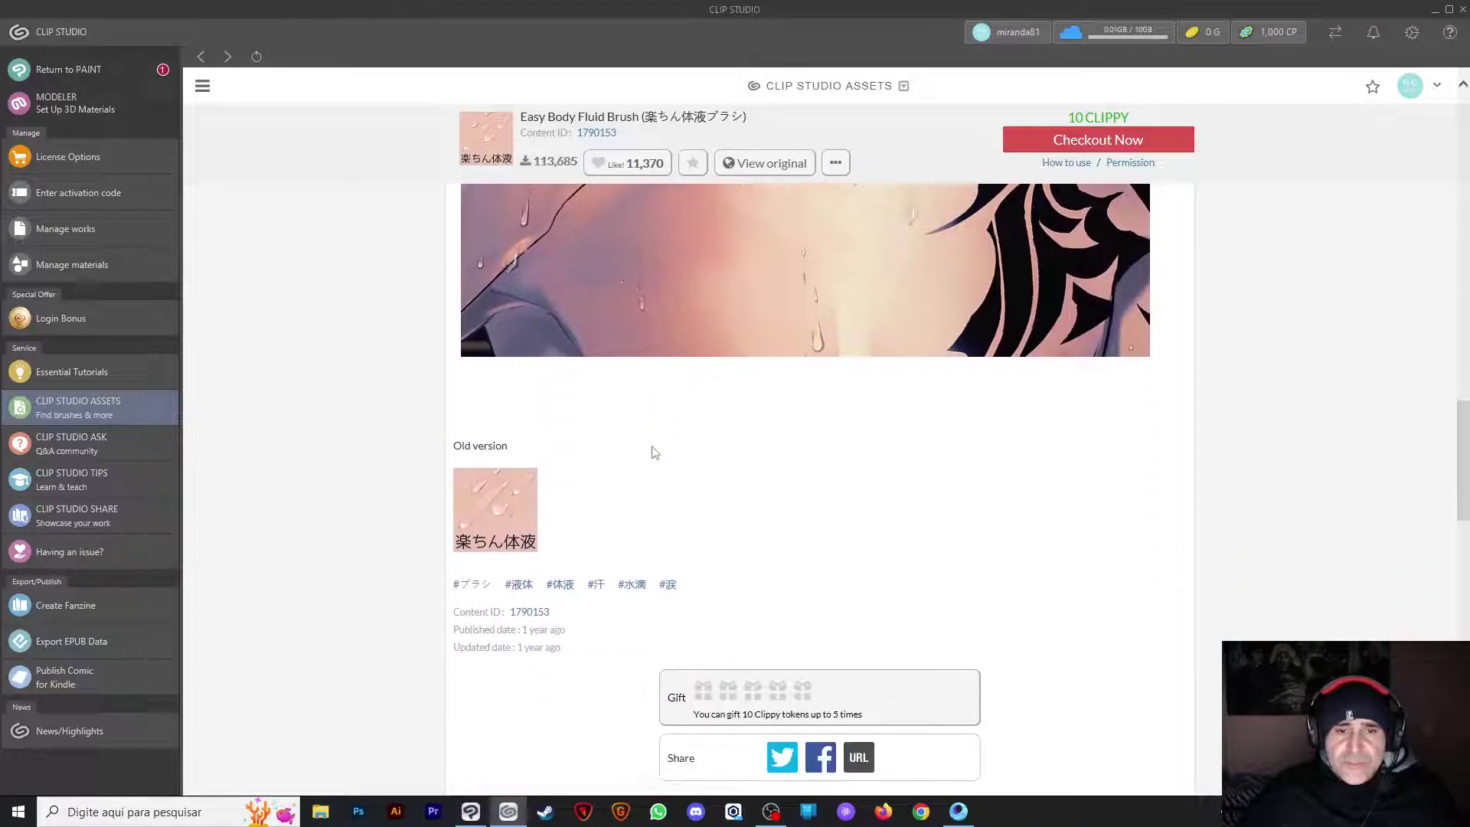
scroll(624, 457, "up", 20)
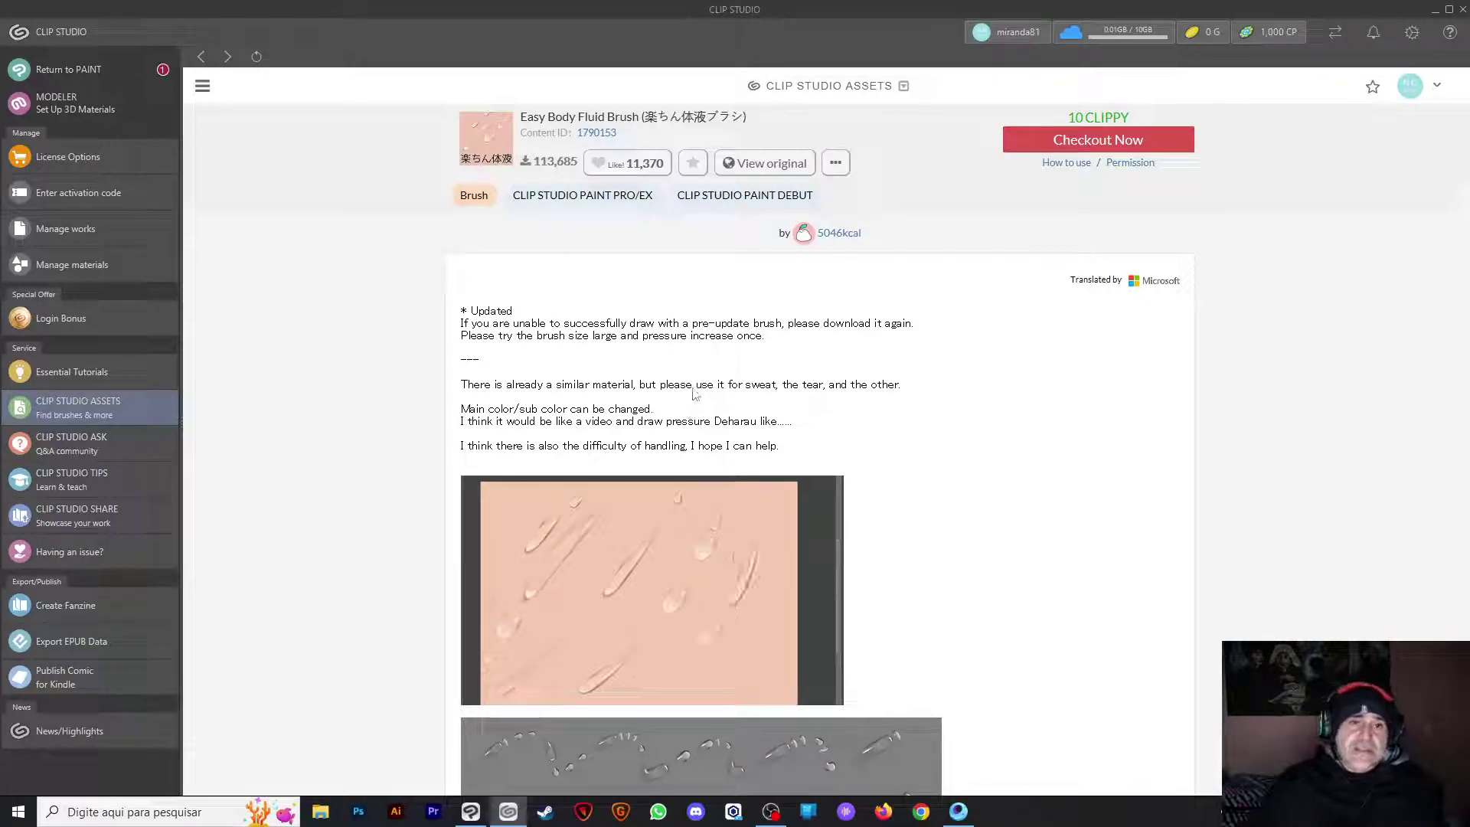
left_click(607, 165)
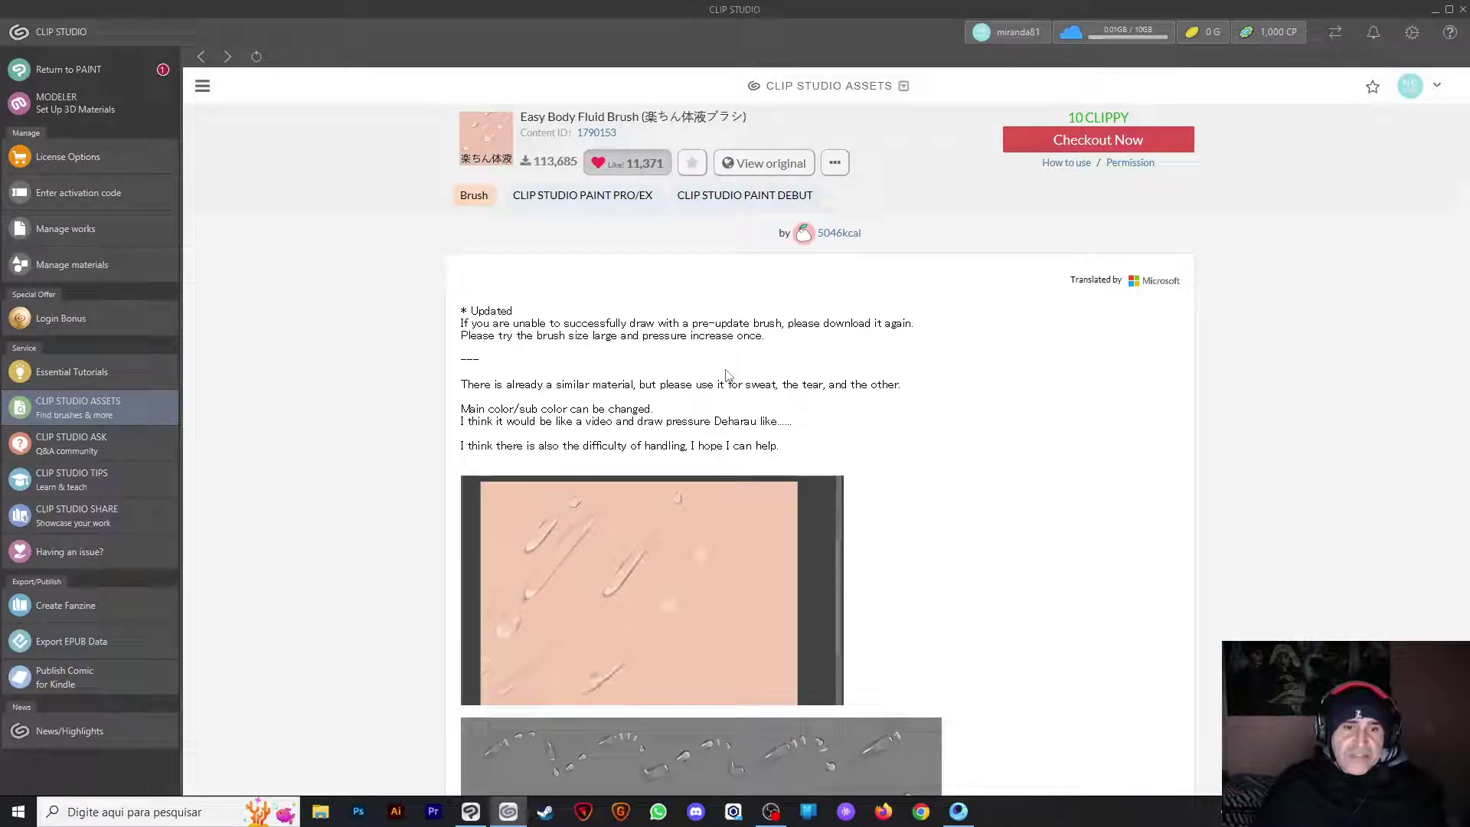
Get the Easy Body Fluid Brush with 10 Clippy tokens and check its download progress in Communication Management
left_click(1100, 142)
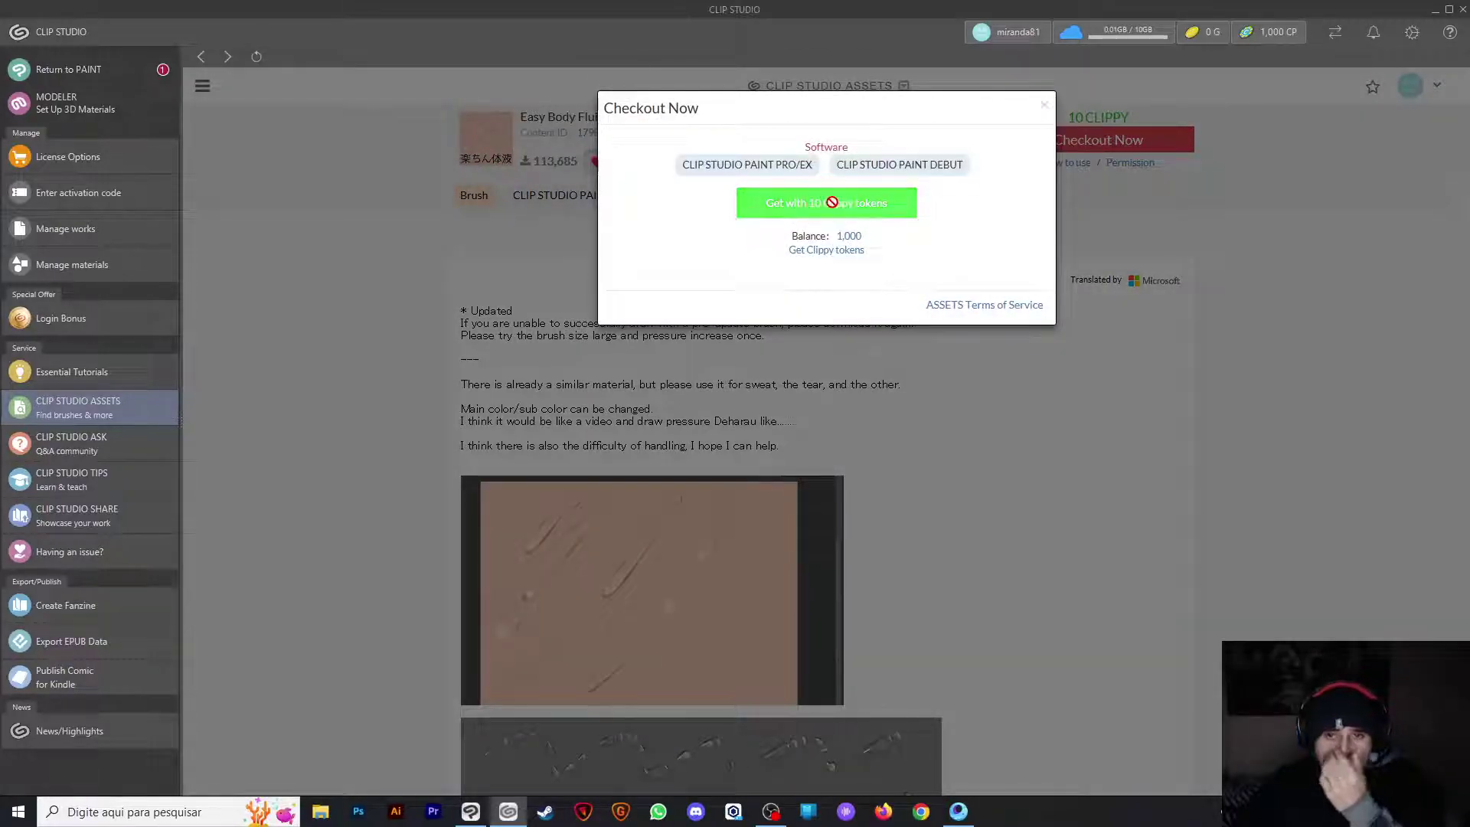
left_click(831, 202)
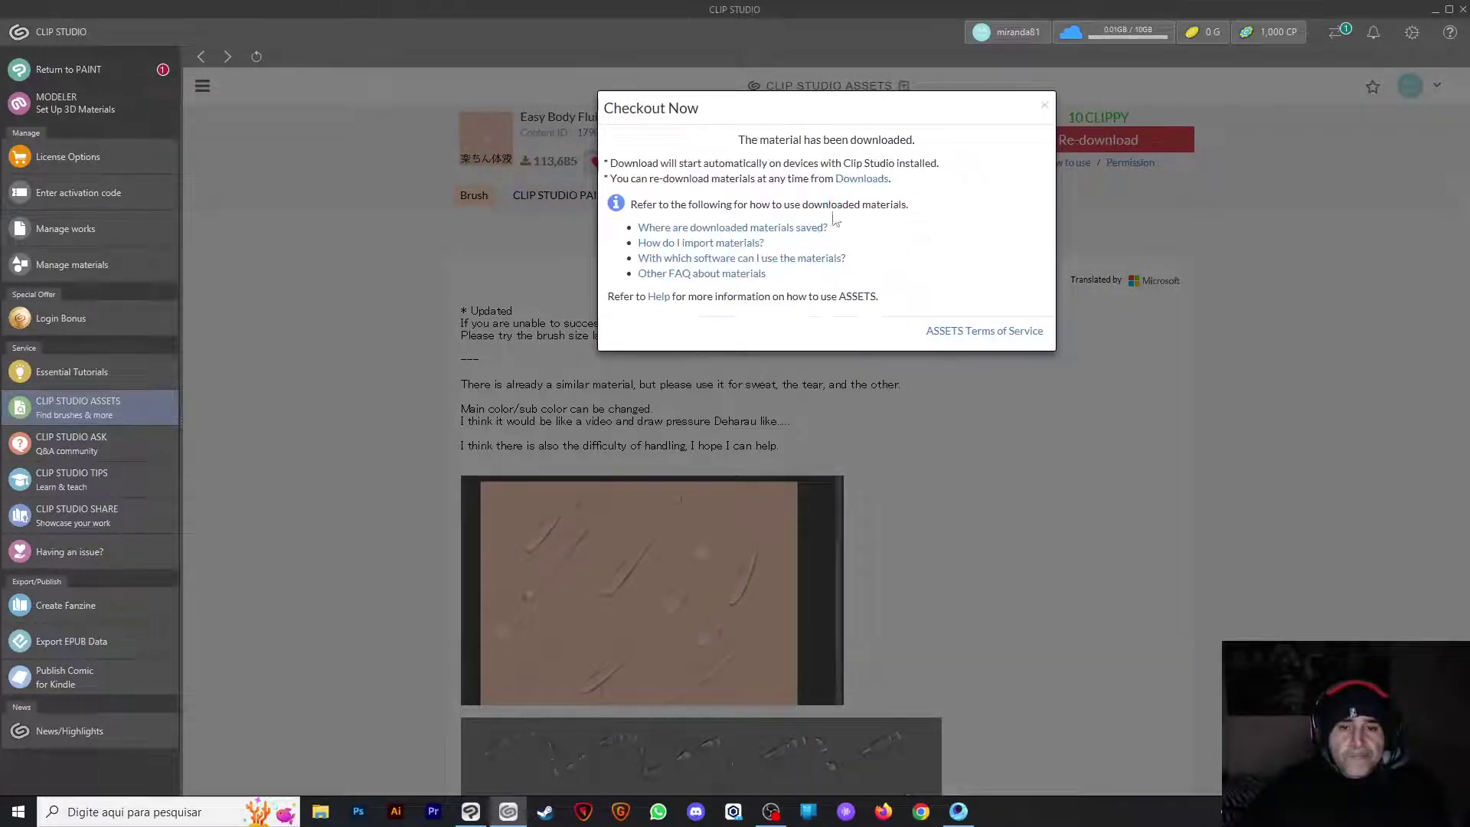
left_click(541, 307)
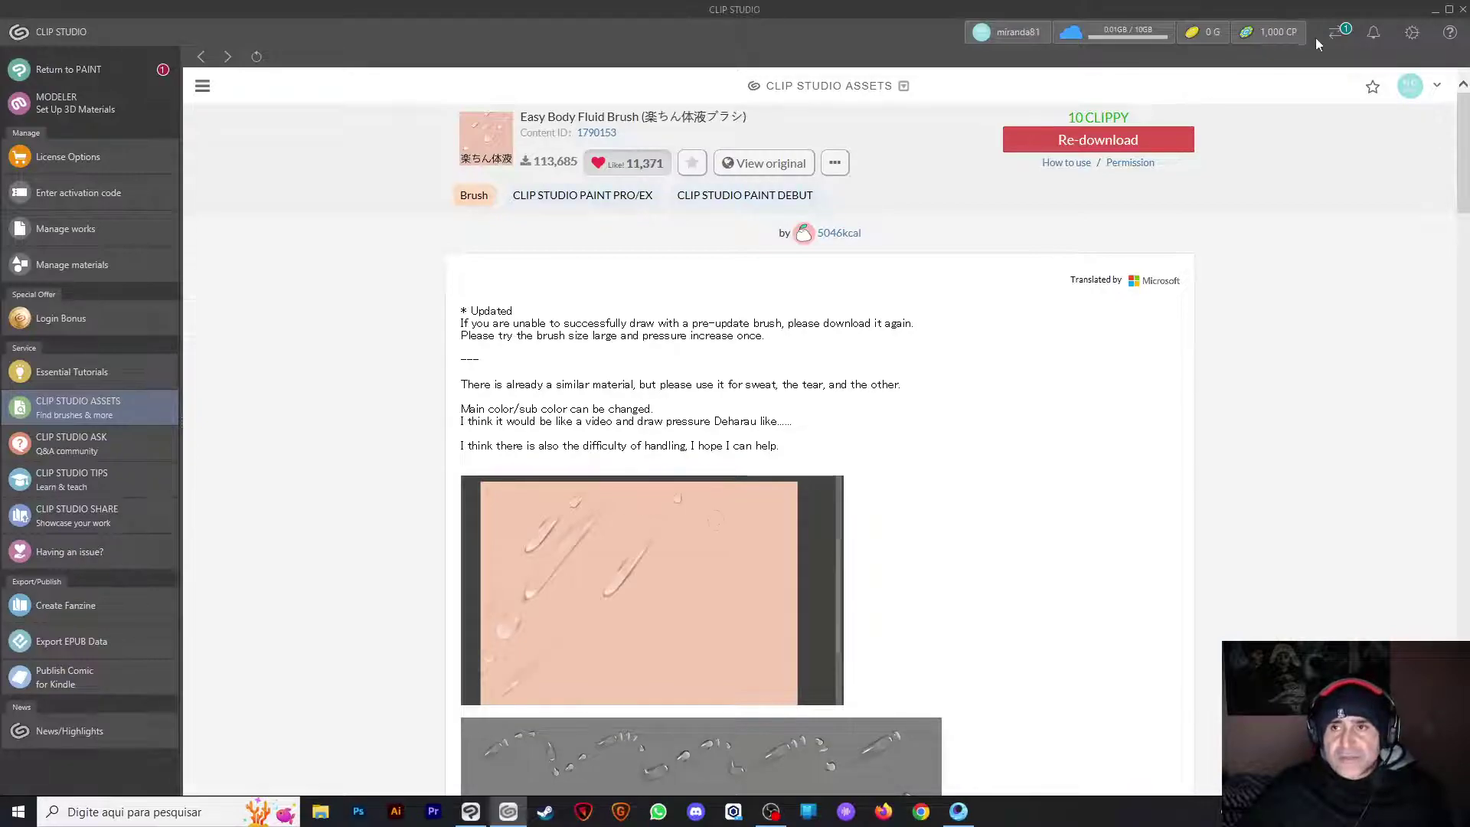
left_click(1336, 32)
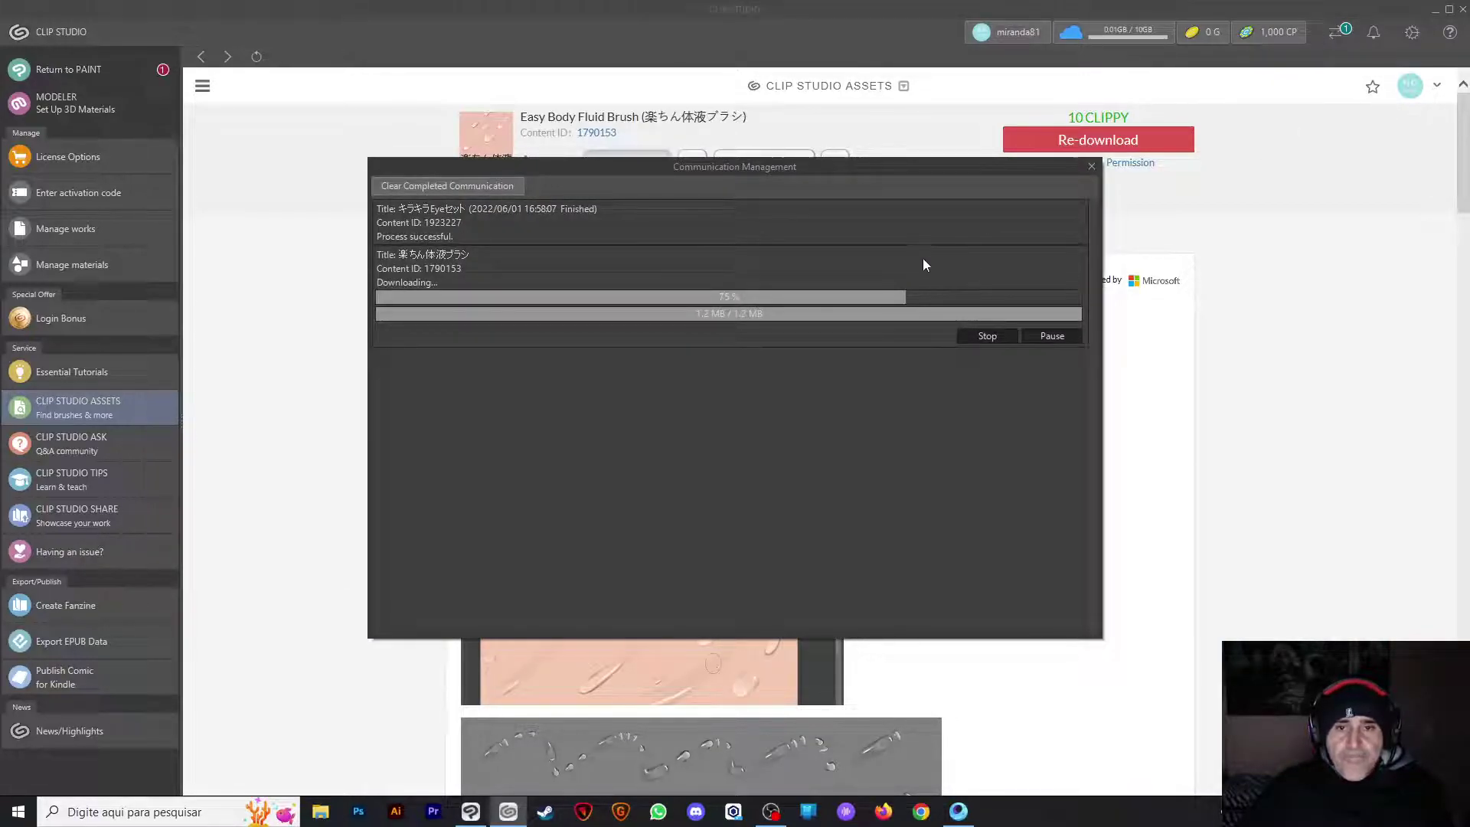
left_click(1091, 167)
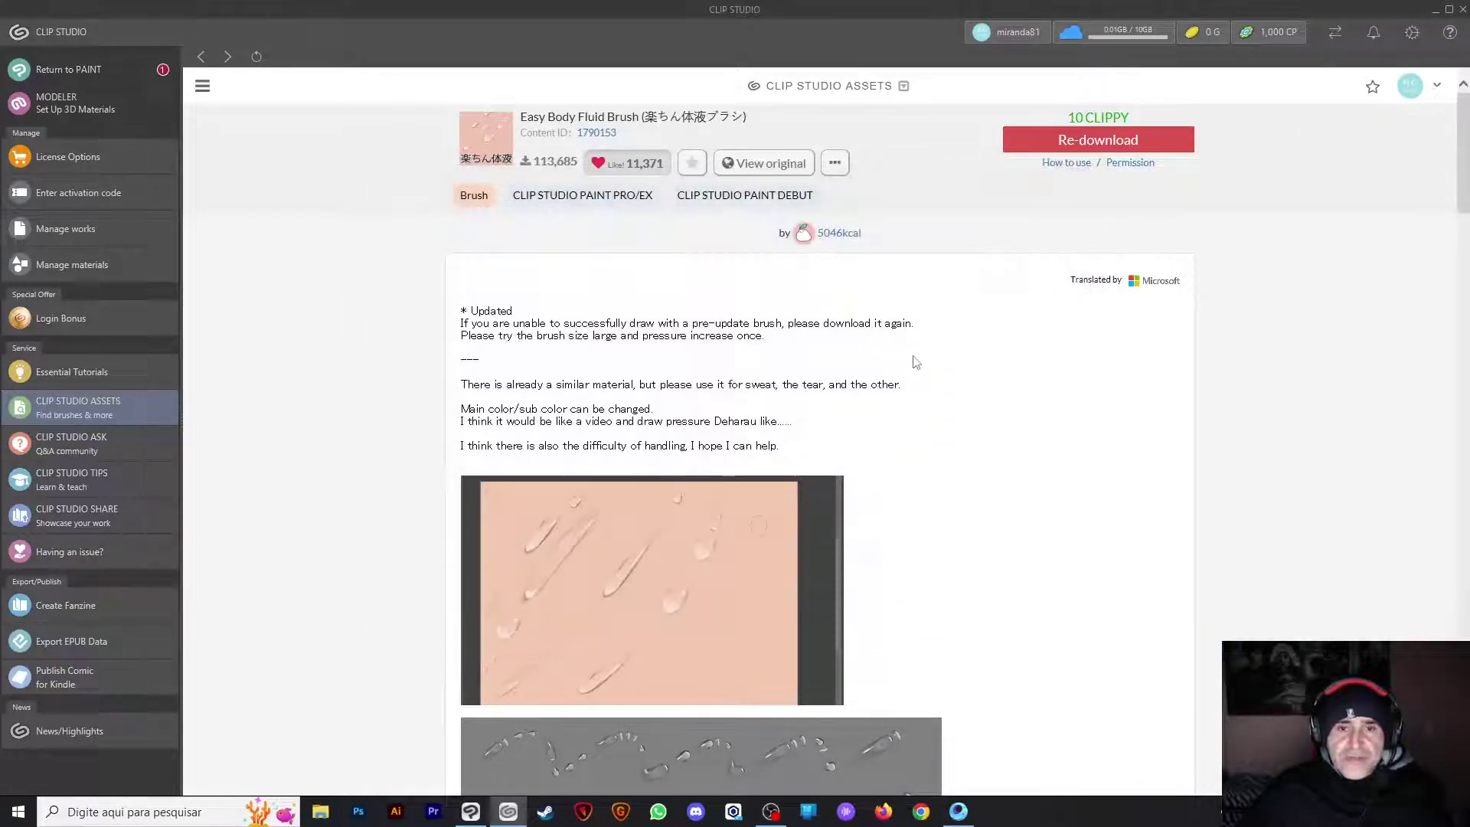
Examine the Easy Body Fluid Brush page's stroke samples, color examples, usage illustration and other materials by the same creator
scroll(763, 384, "down", 15)
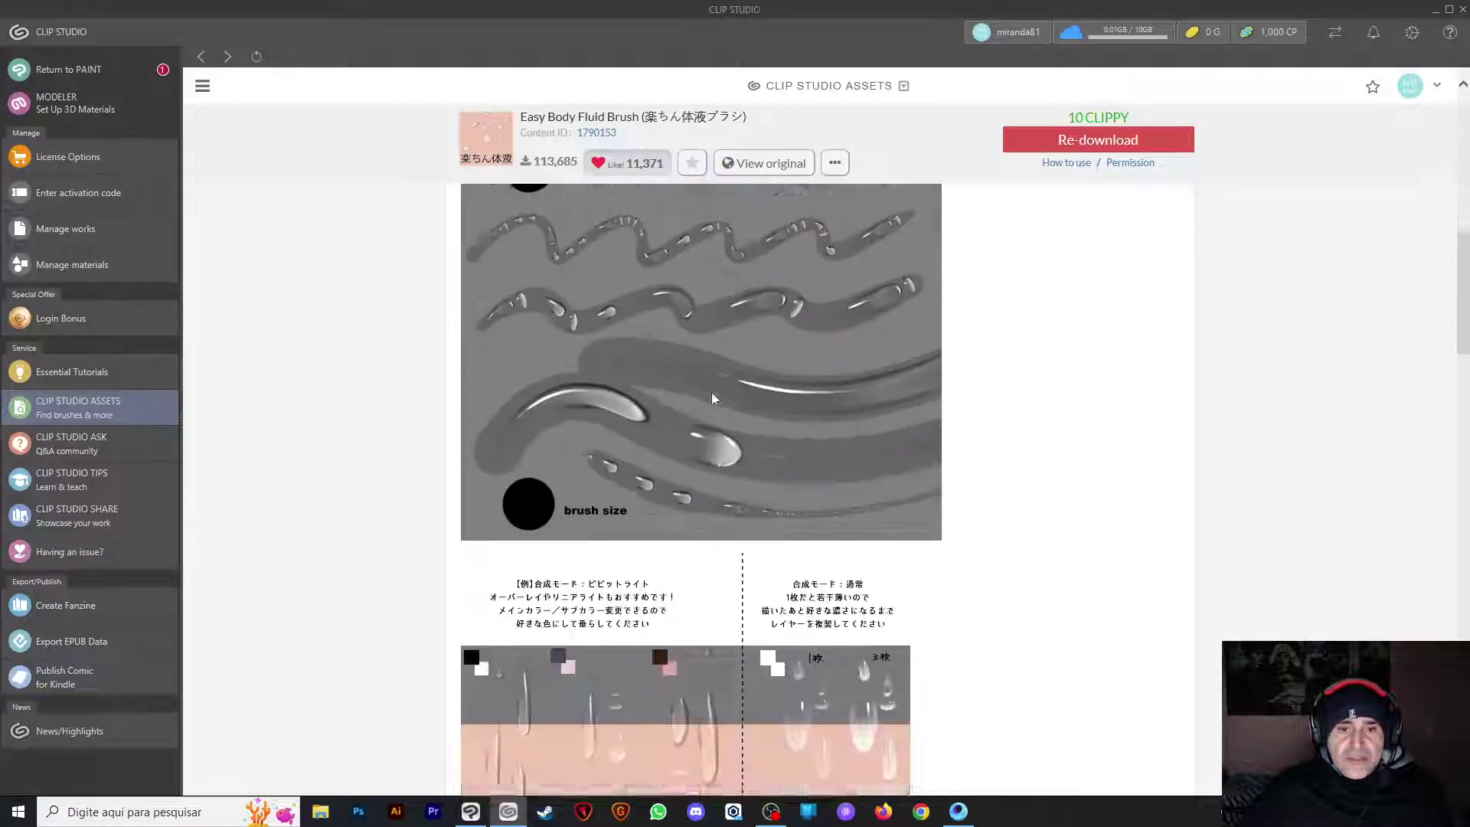
scroll(715, 400, "up", 1)
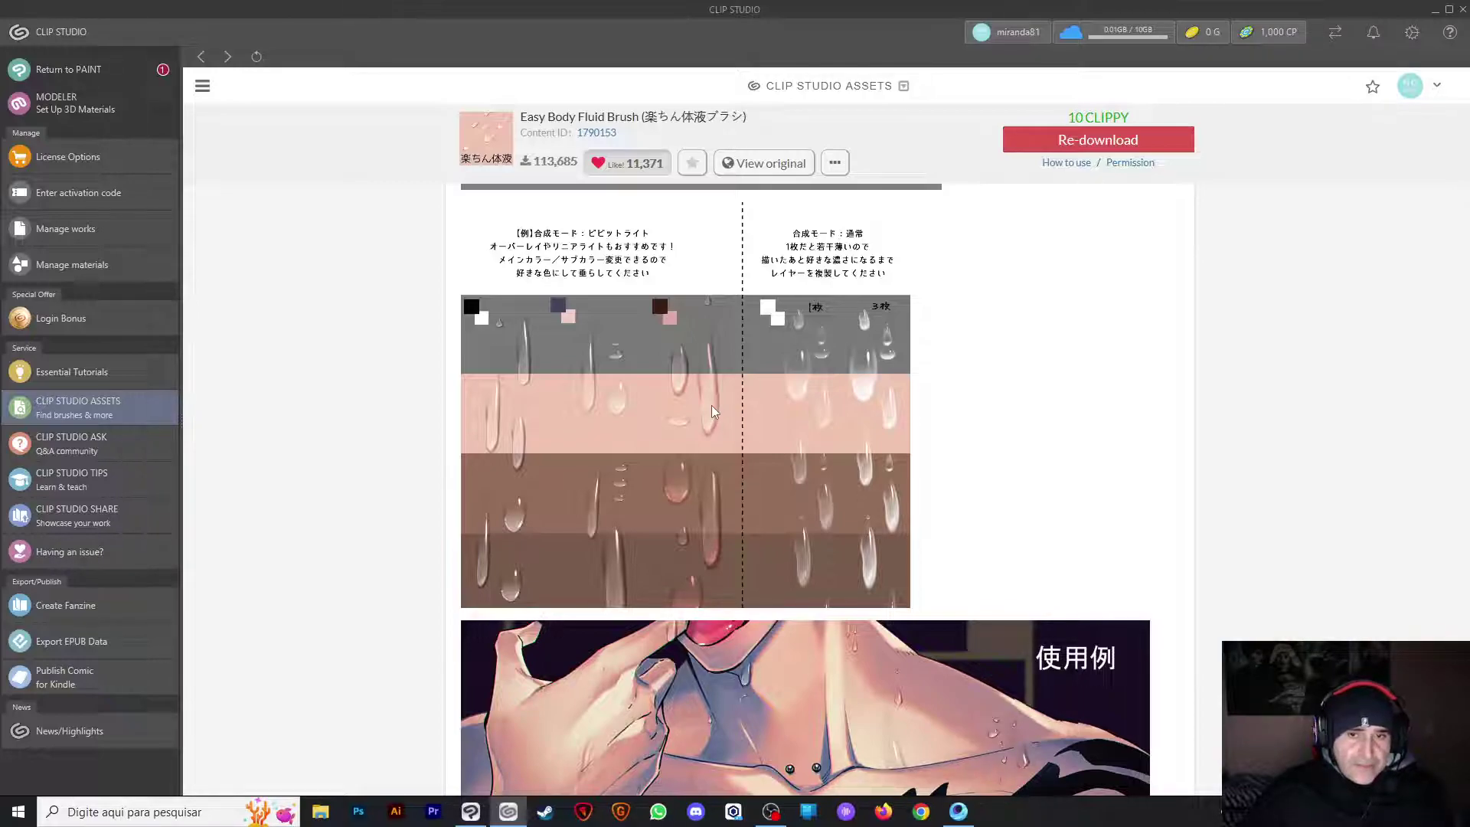
scroll(783, 385, "down", 2)
scroll(733, 394, "up", 2)
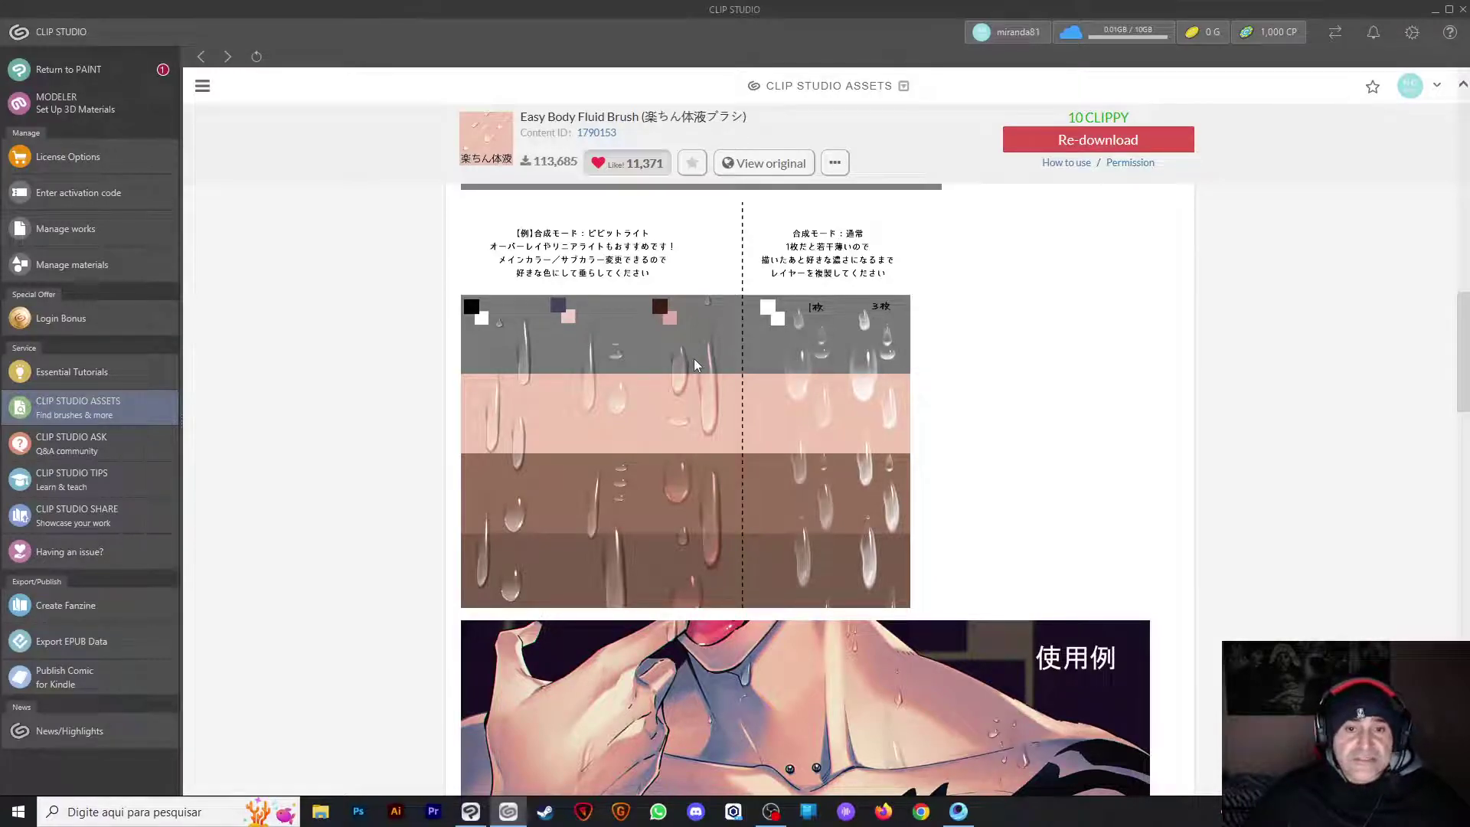
scroll(693, 358, "down", 4)
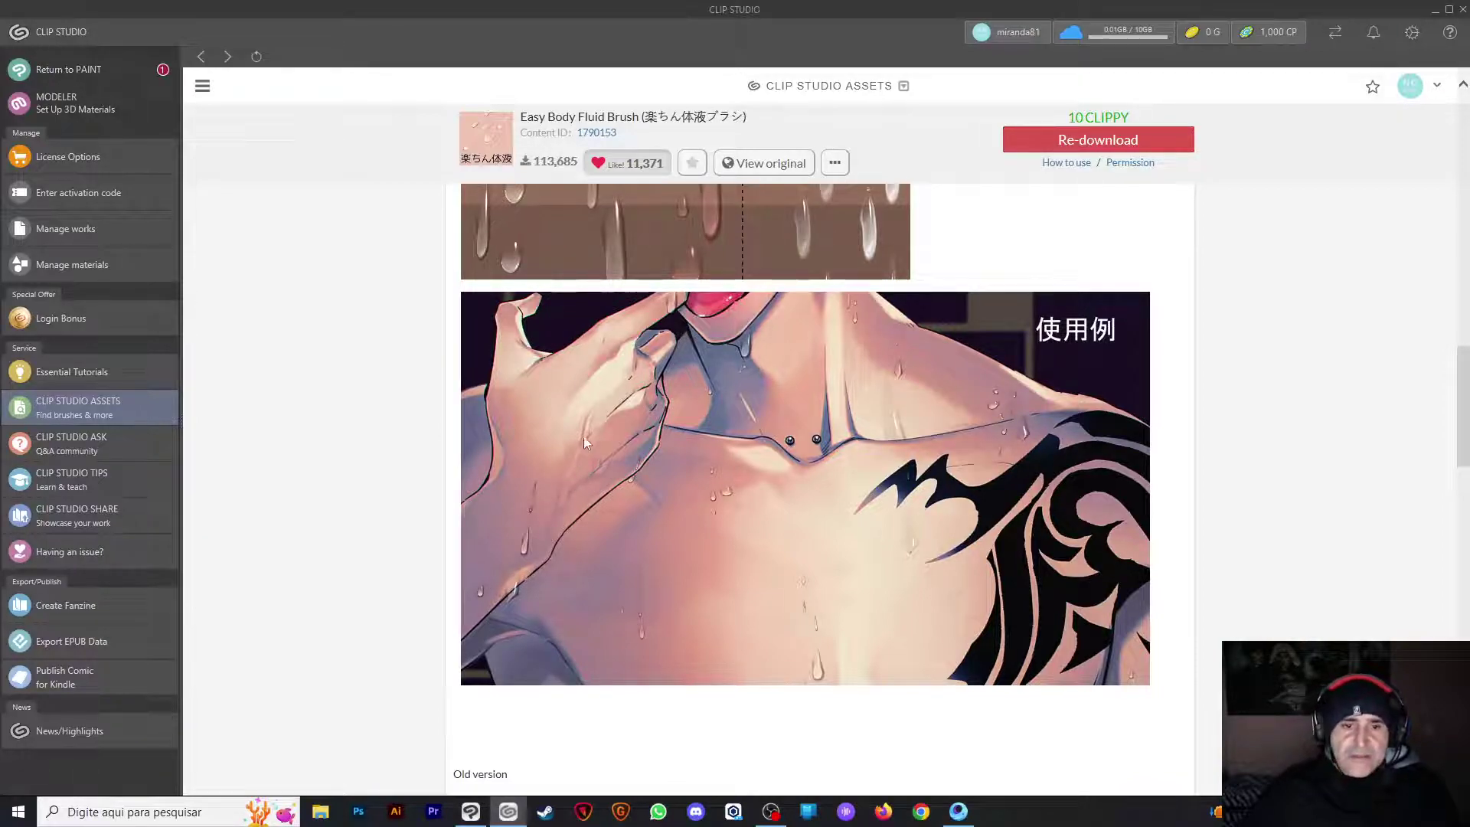
scroll(742, 501, "down", 4)
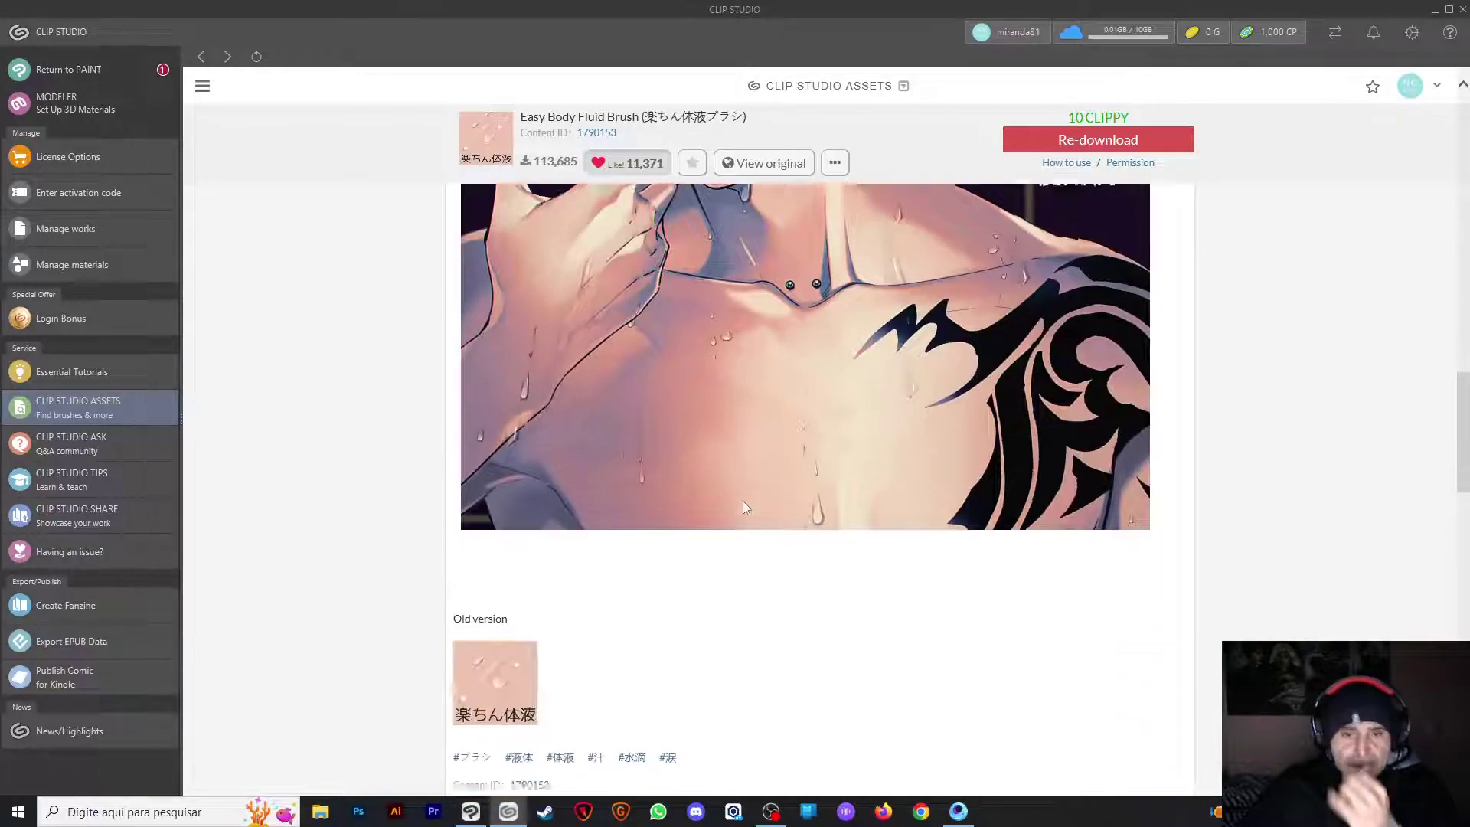
scroll(740, 485, "down", 9)
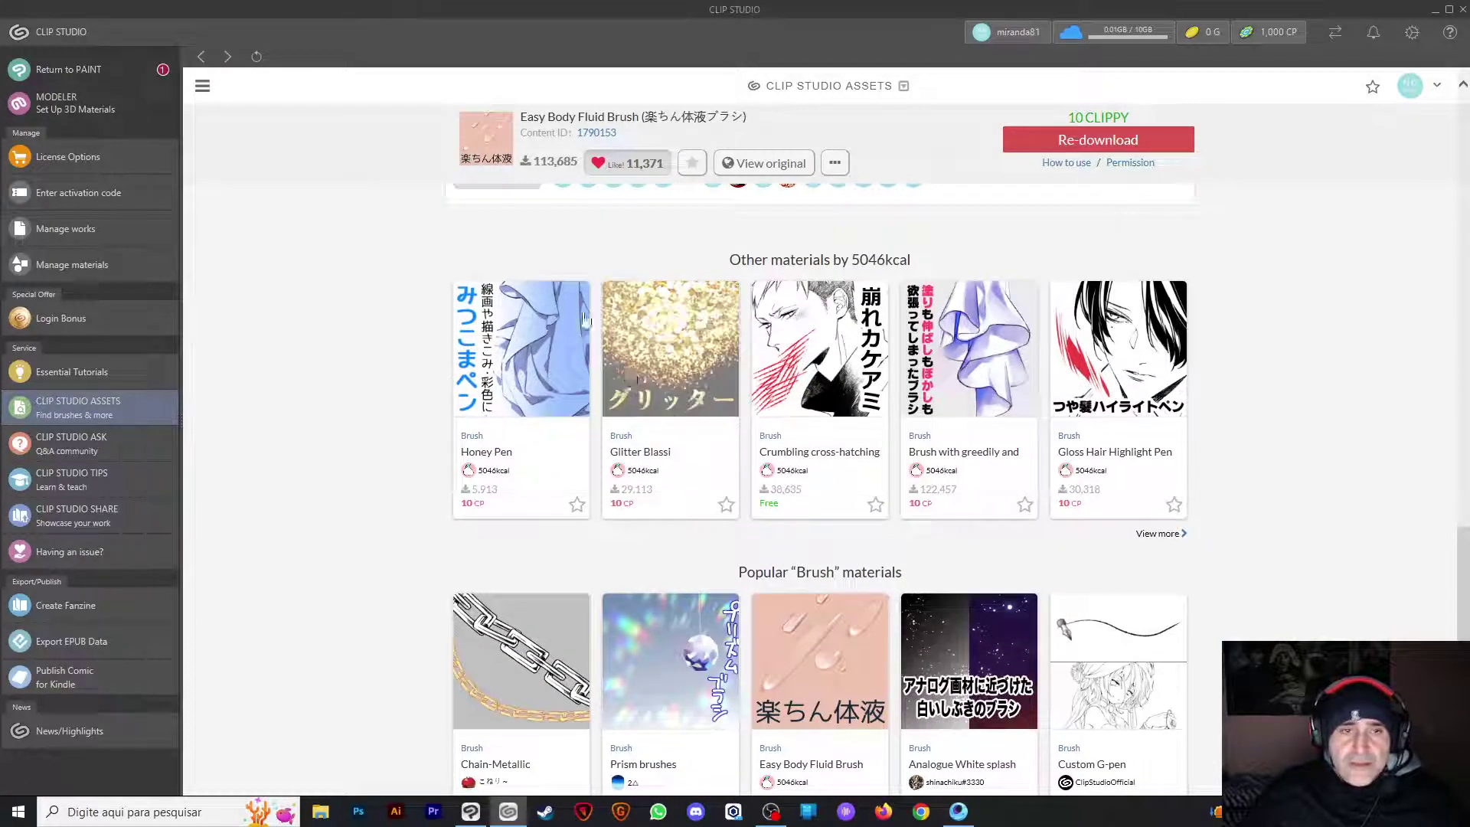
Return to the popular Clippy materials list and take a quick look at the open fish illustration in Clip Studio Paint
key("alt+Left")
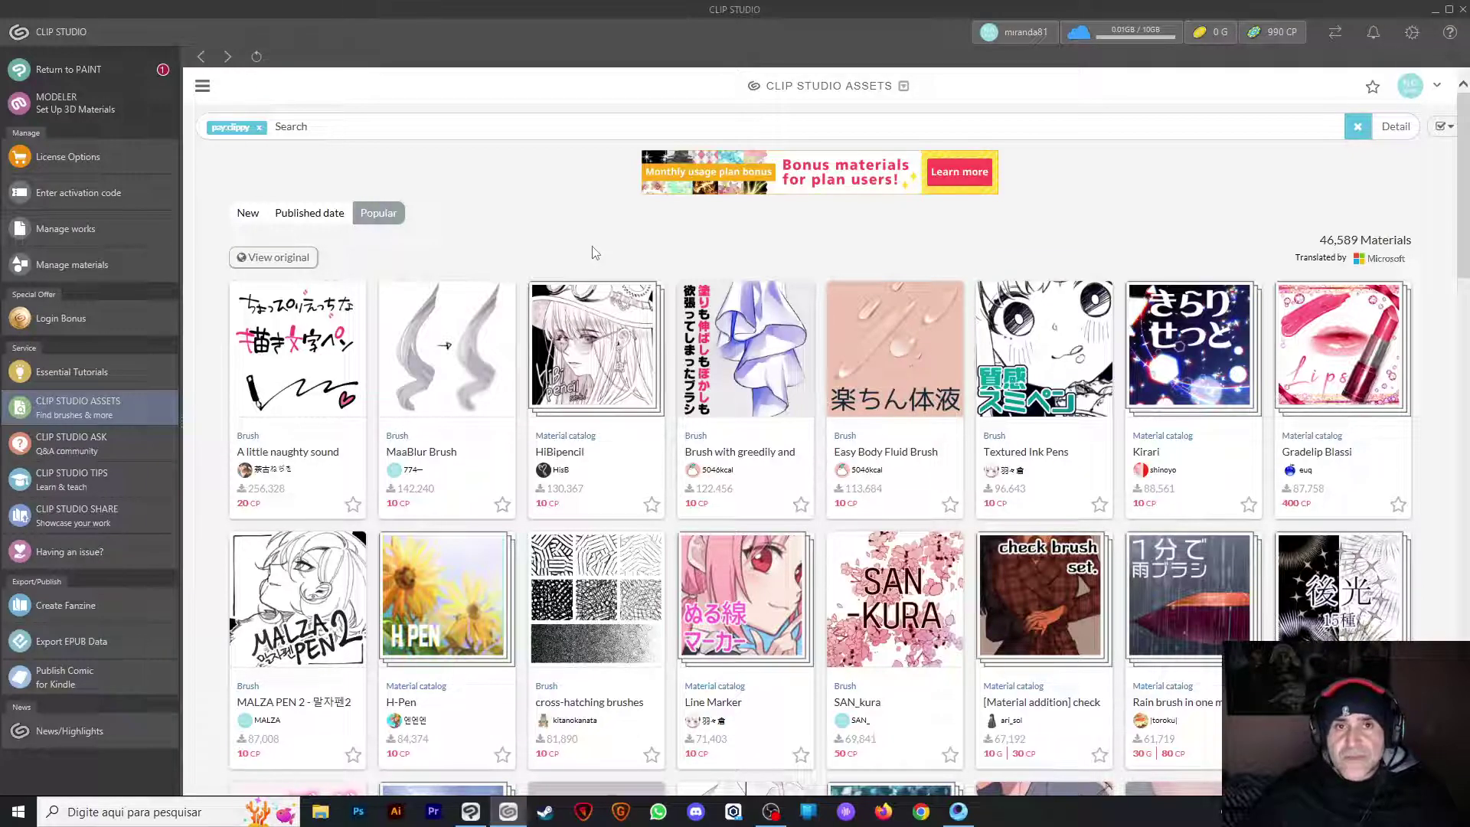
left_click(471, 810)
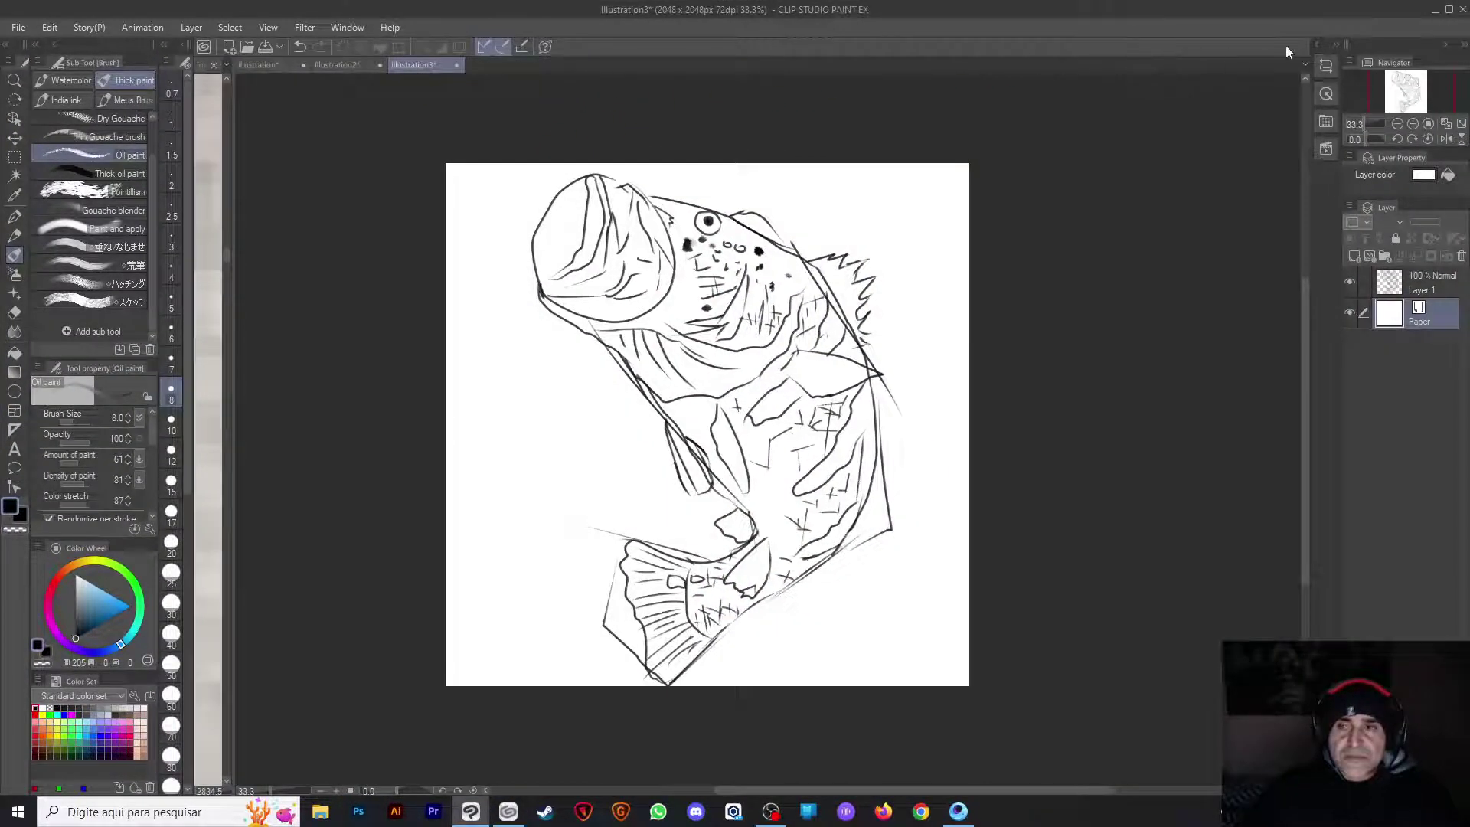
left_click(1435, 10)
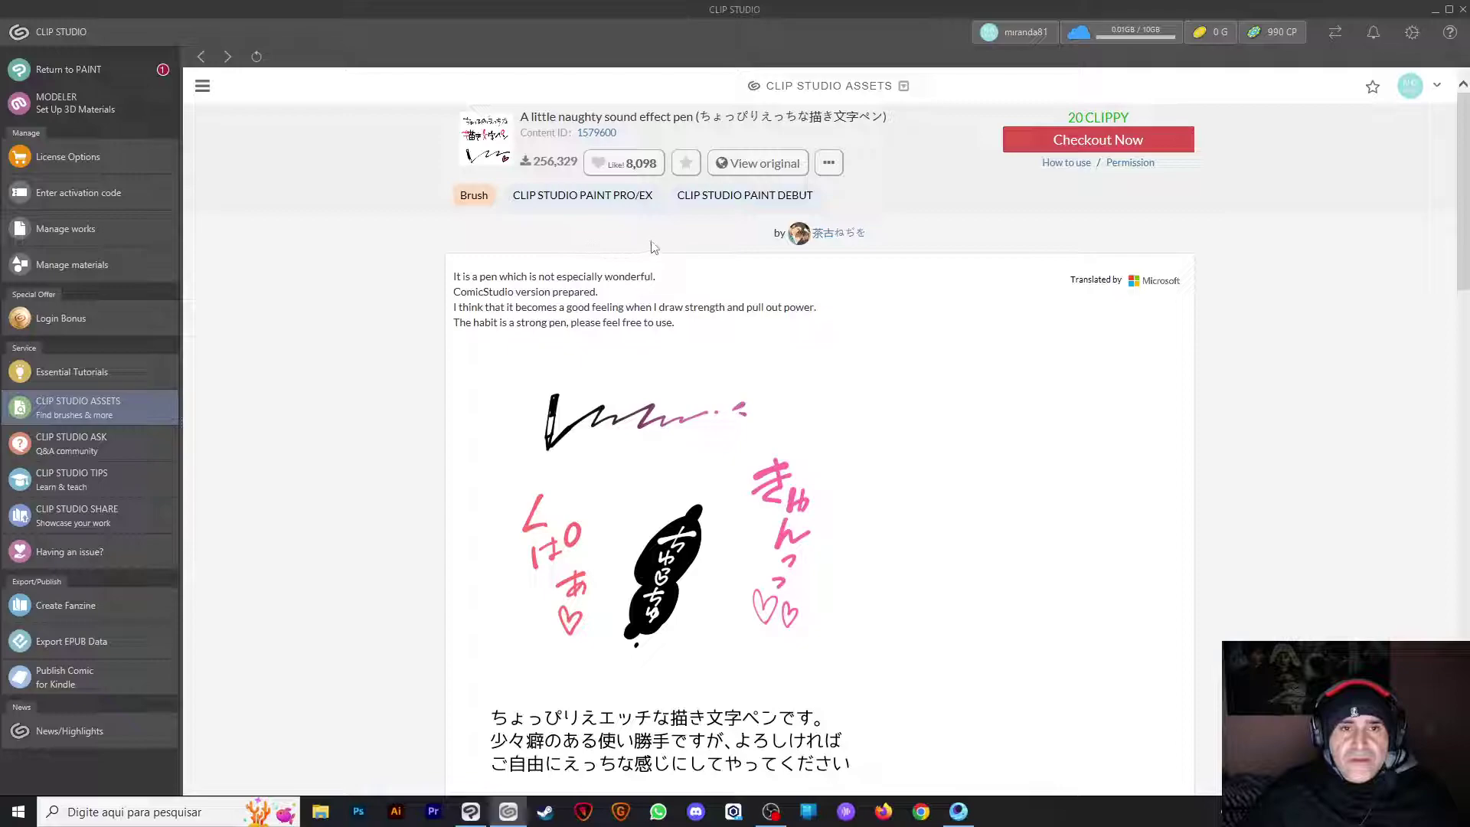
Review the page of A little naughty sound effect pen and get the brush with 20 Clippy tokens
scroll(636, 367, "down", 6)
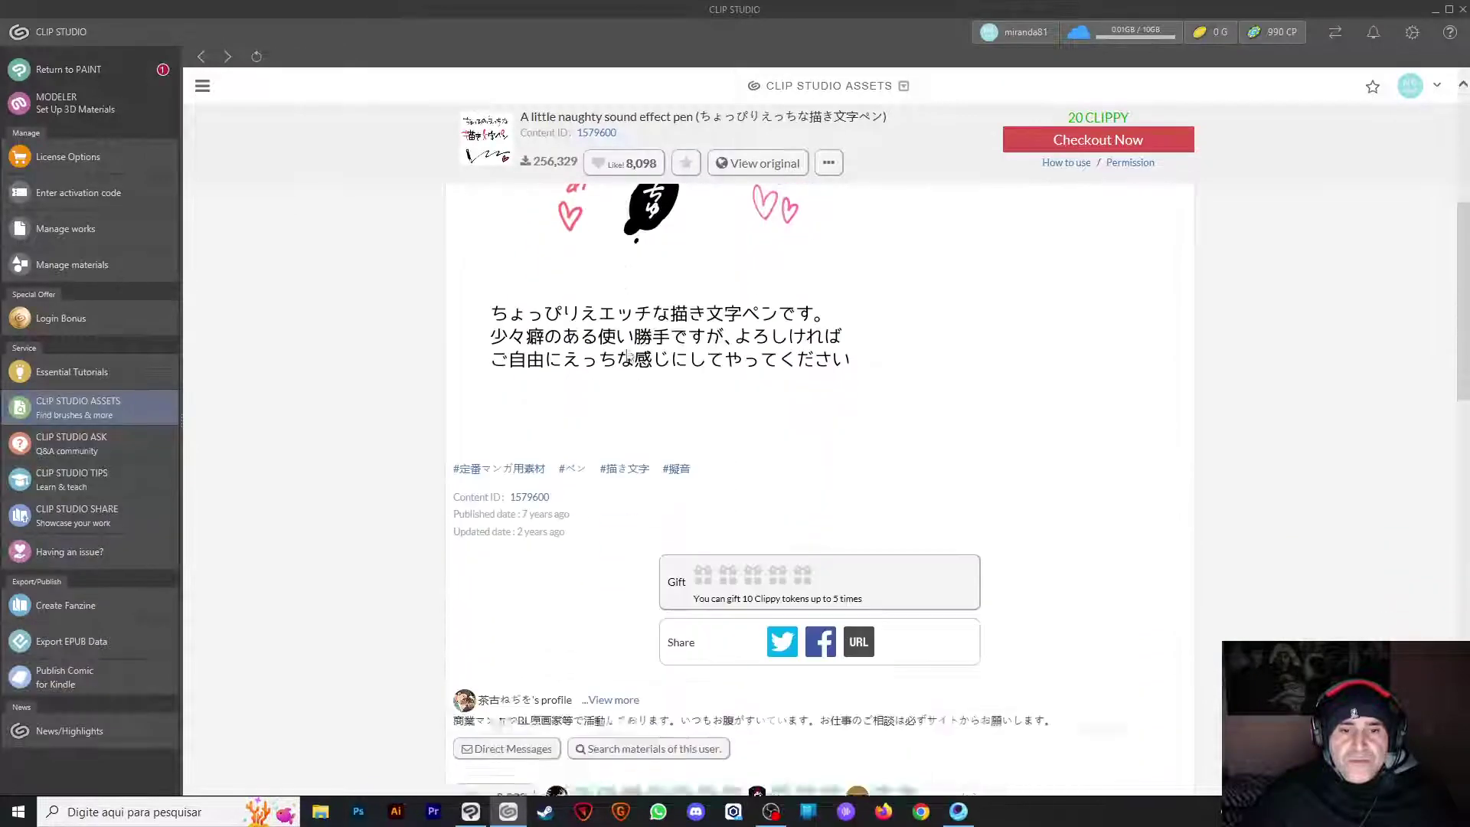
scroll(634, 388, "up", 4)
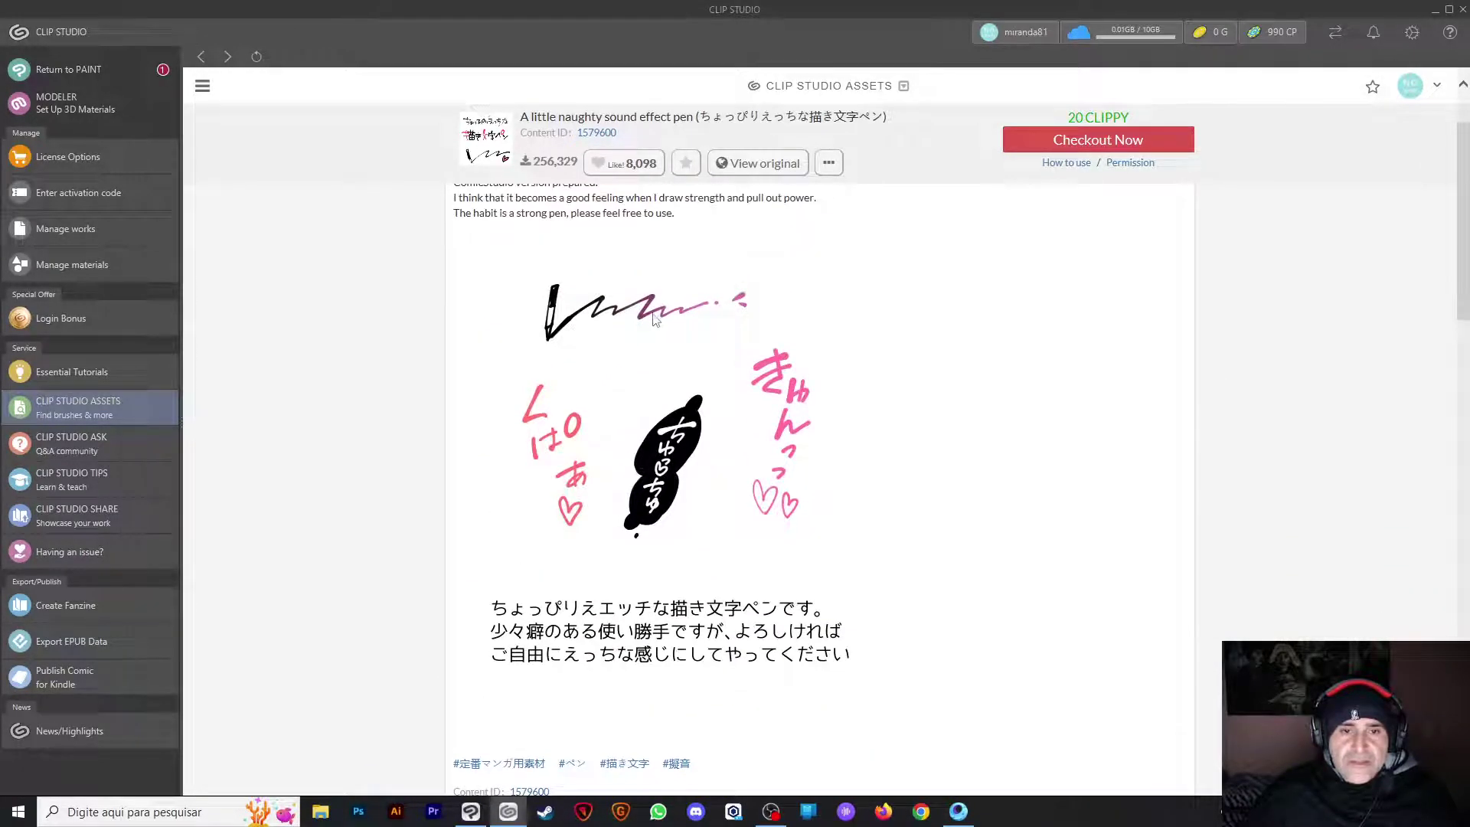
left_click(1020, 153)
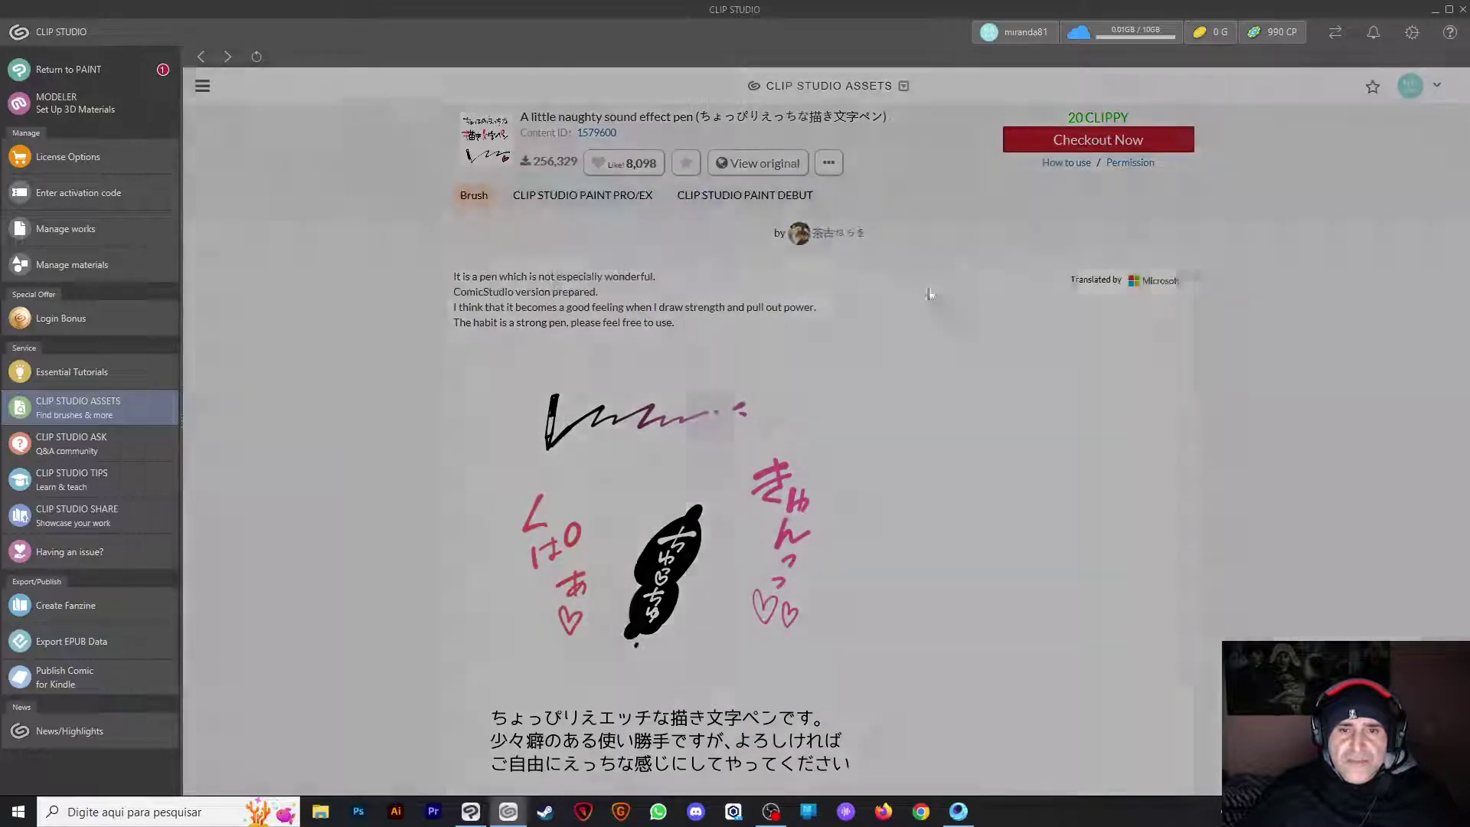
left_click(817, 201)
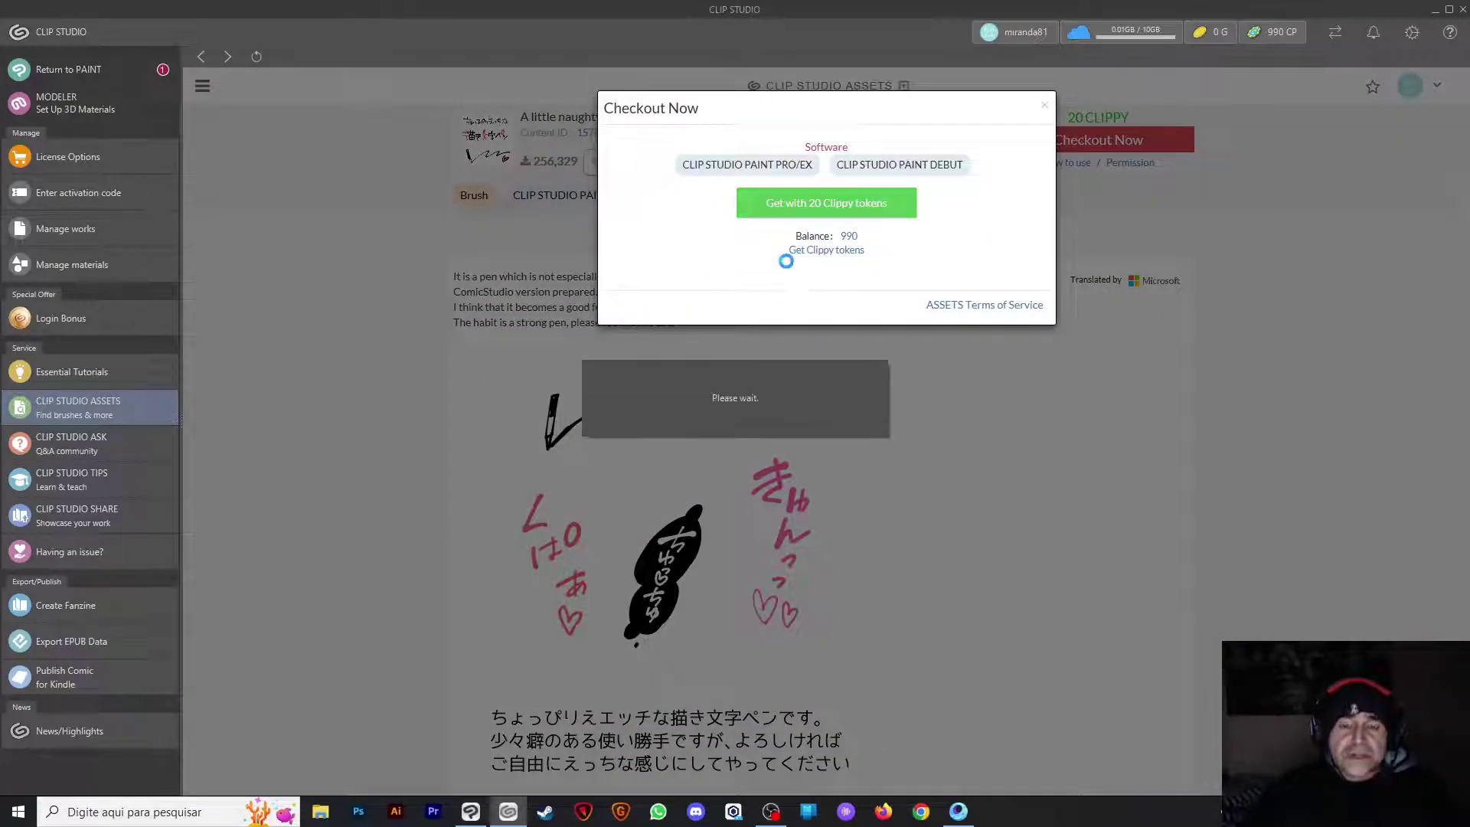
left_click(452, 267)
Check the pen's download in Communication Management, clear the completed communications and close the window
left_click(1338, 31)
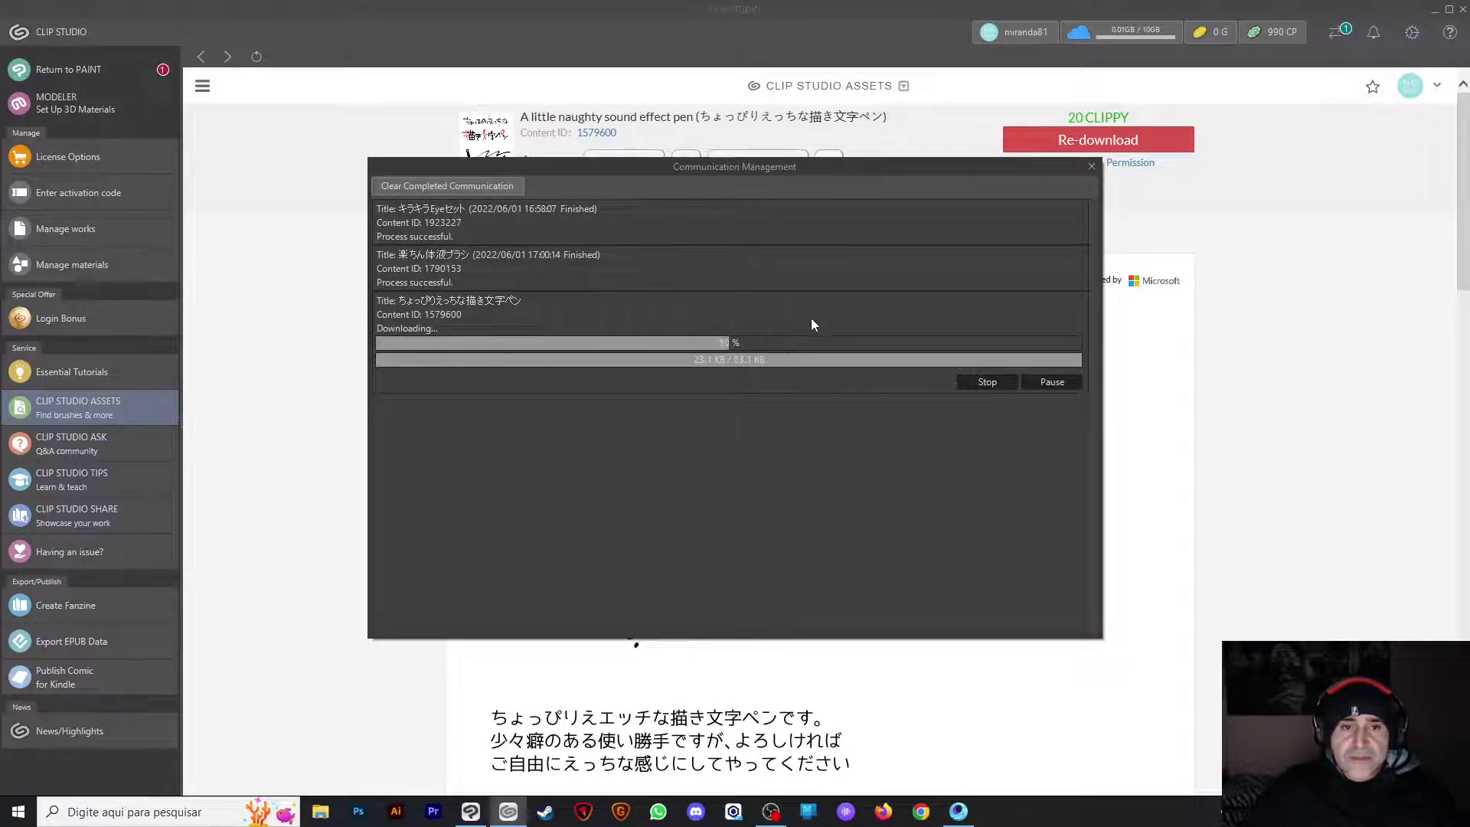
left_click(490, 186)
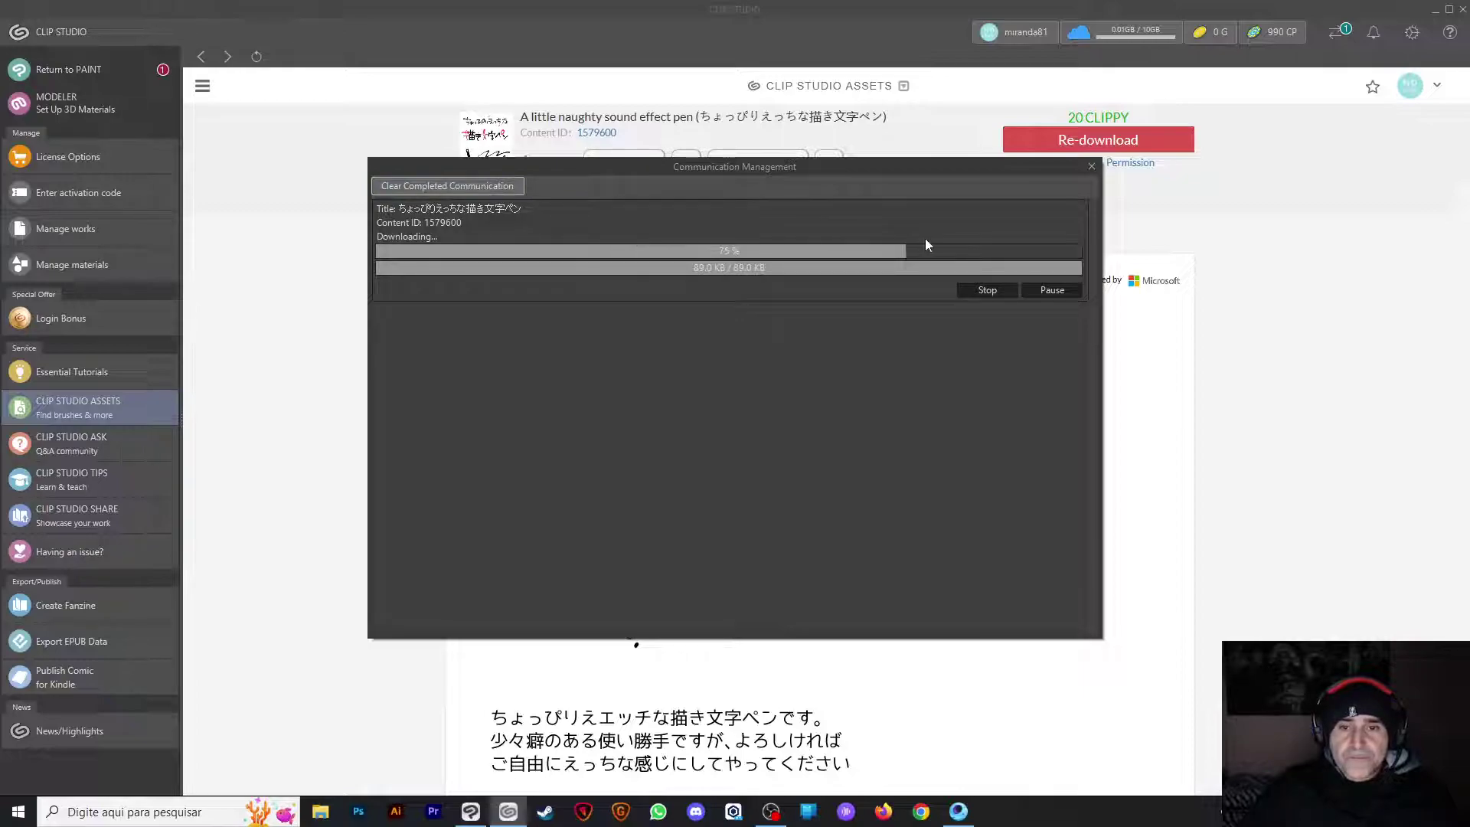
left_click(483, 188)
left_click(1091, 166)
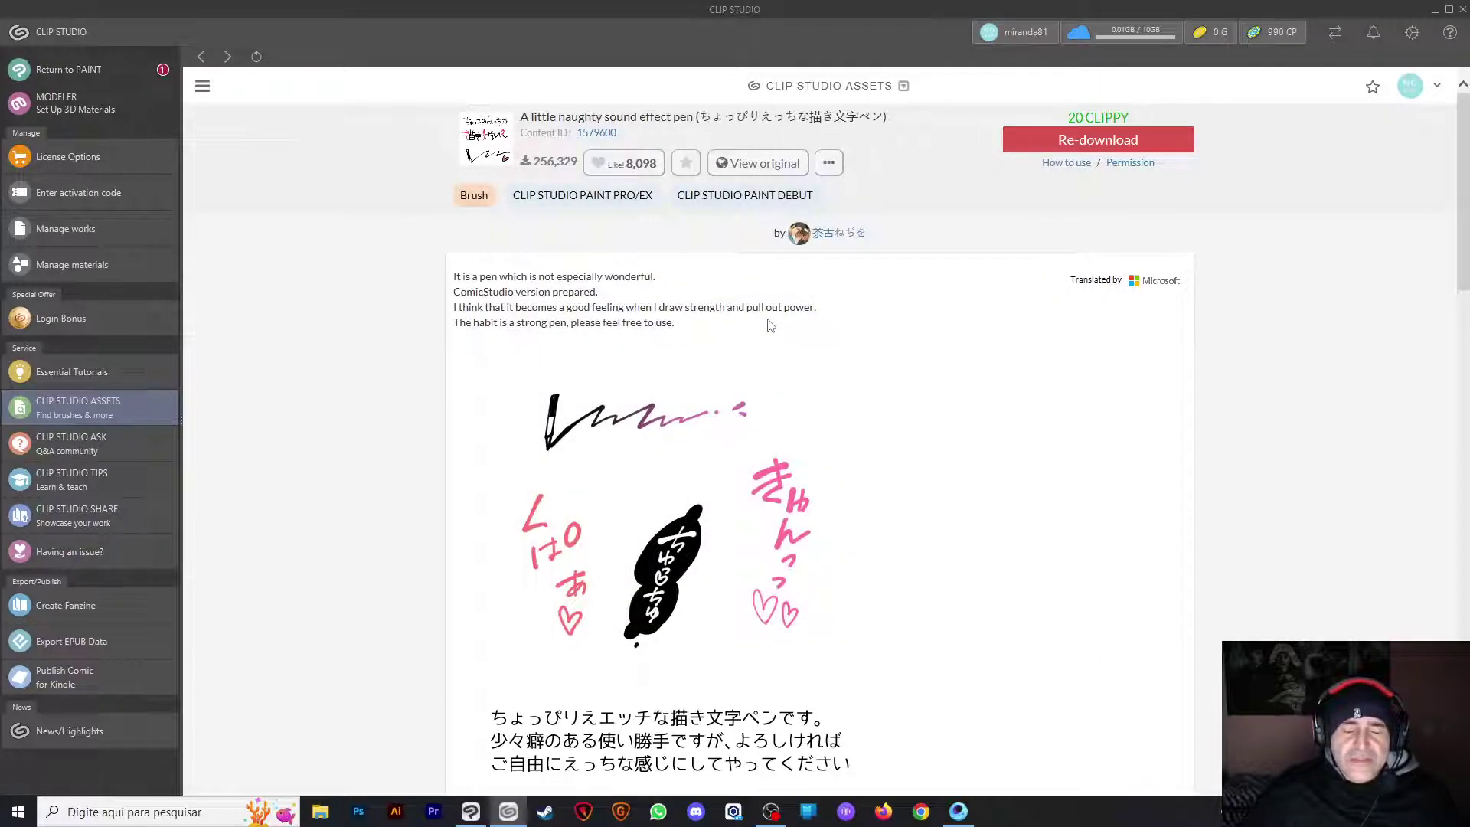
Examine the sound effect pen's title, including its Japanese text, along with its lettering samples, tags and gift section
scroll(770, 325, "down", 5)
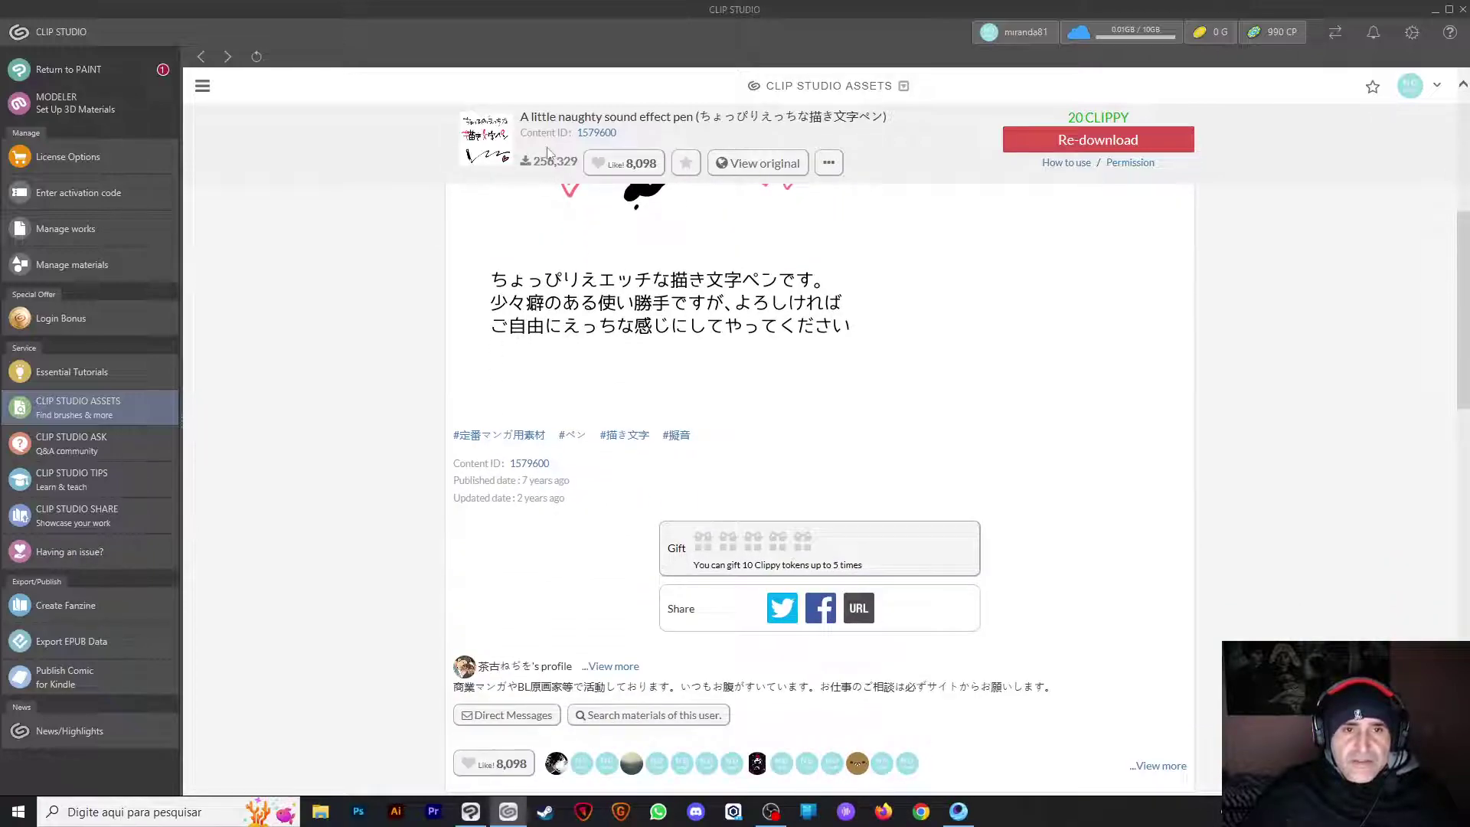
scroll(690, 132, "up", 3)
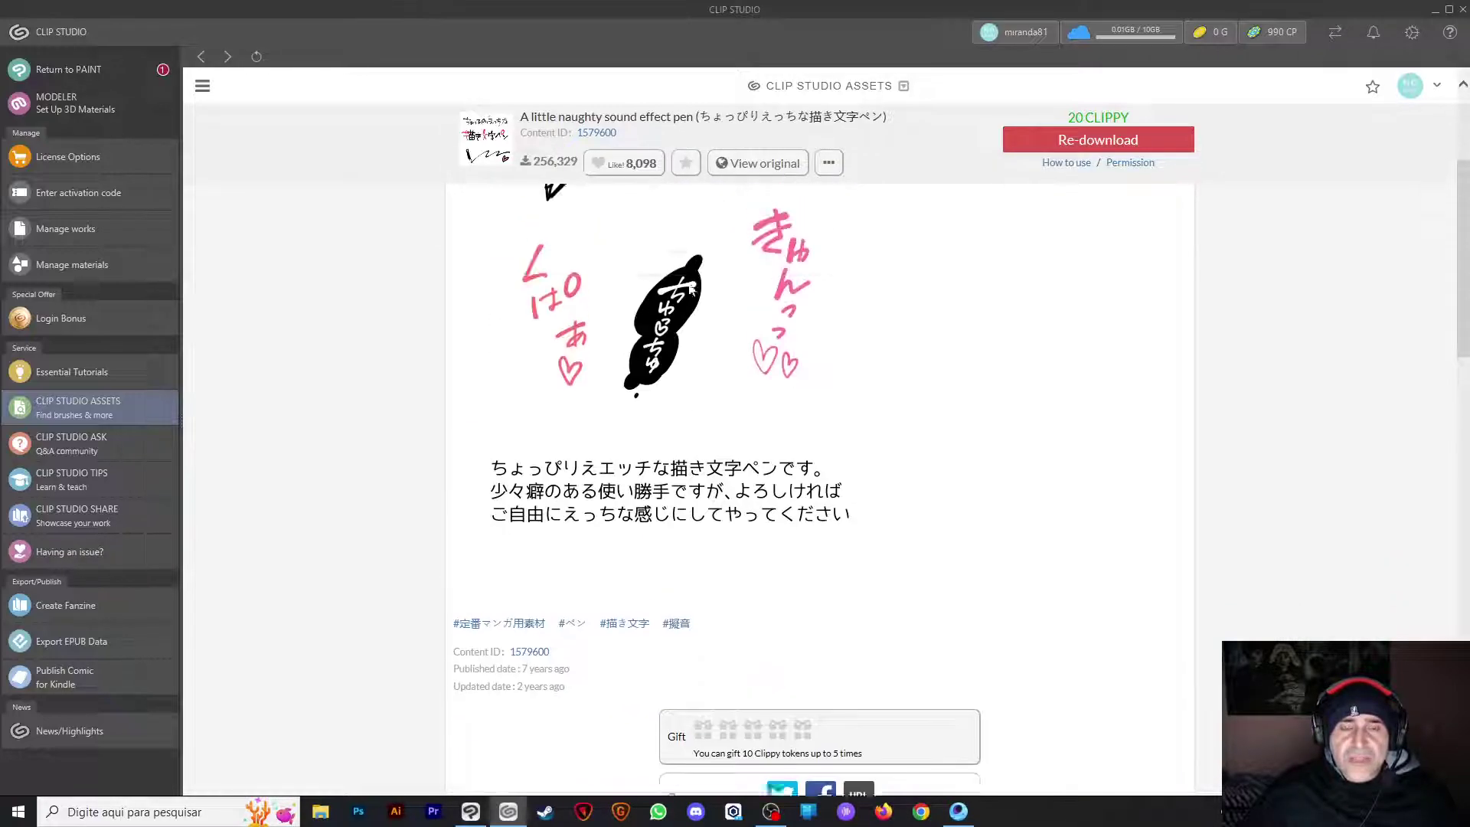
left_click_drag(674, 117, 696, 116)
left_click(689, 123)
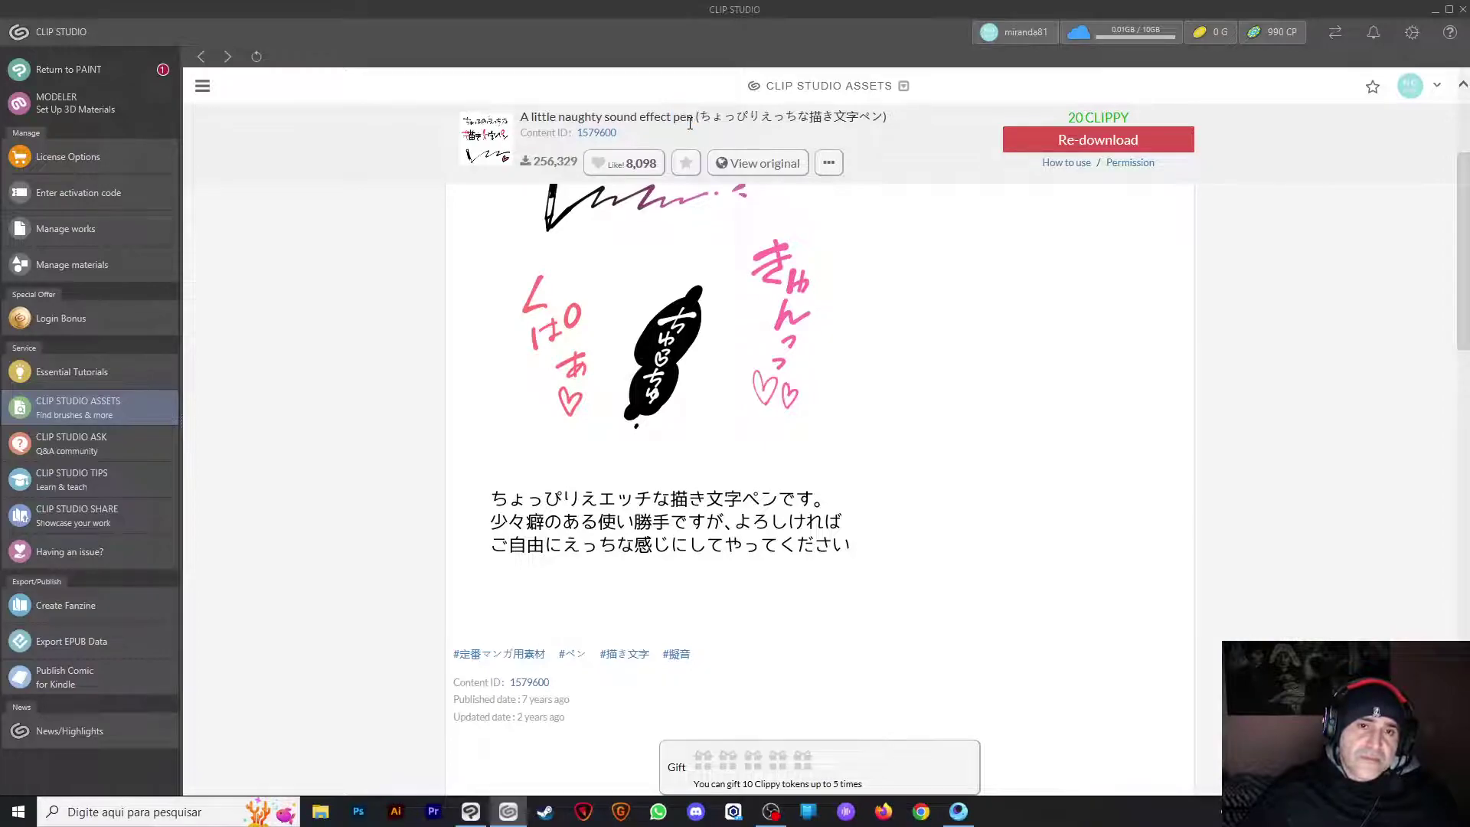
left_click_drag(674, 117, 812, 117)
left_click(698, 123)
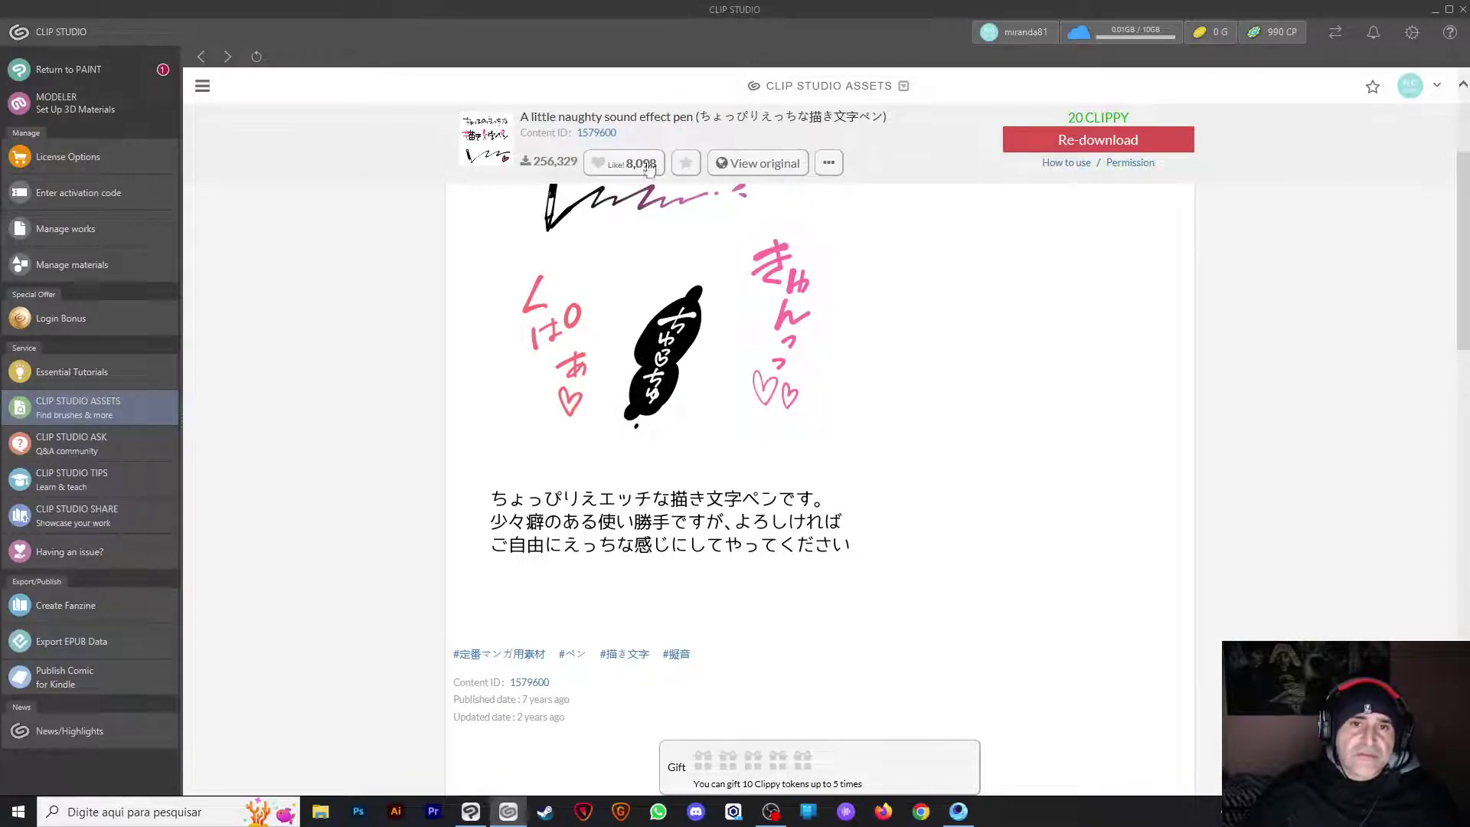
left_click_drag(672, 120, 695, 120)
left_click(678, 136)
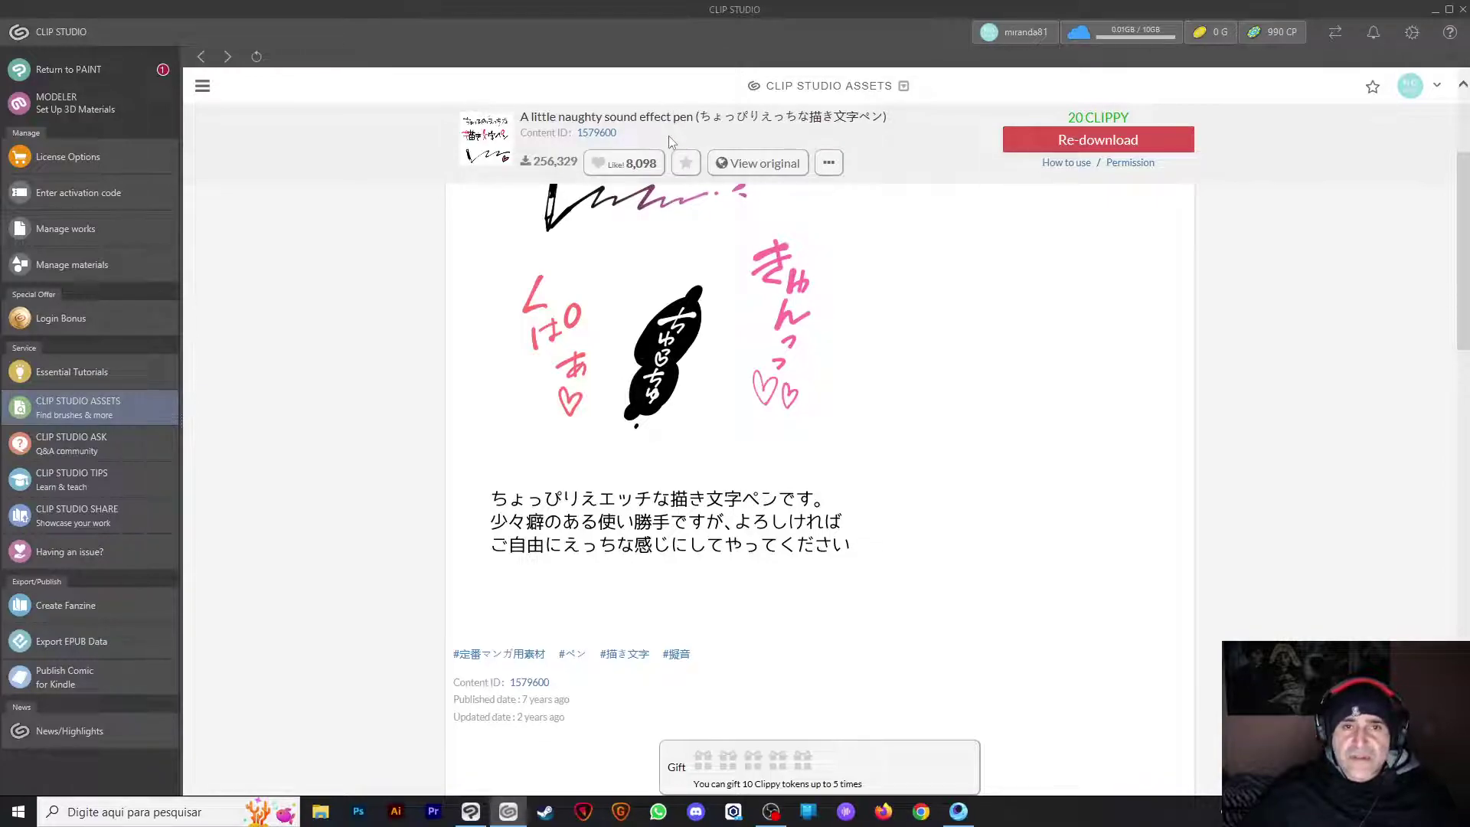
scroll(814, 368, "down", 7)
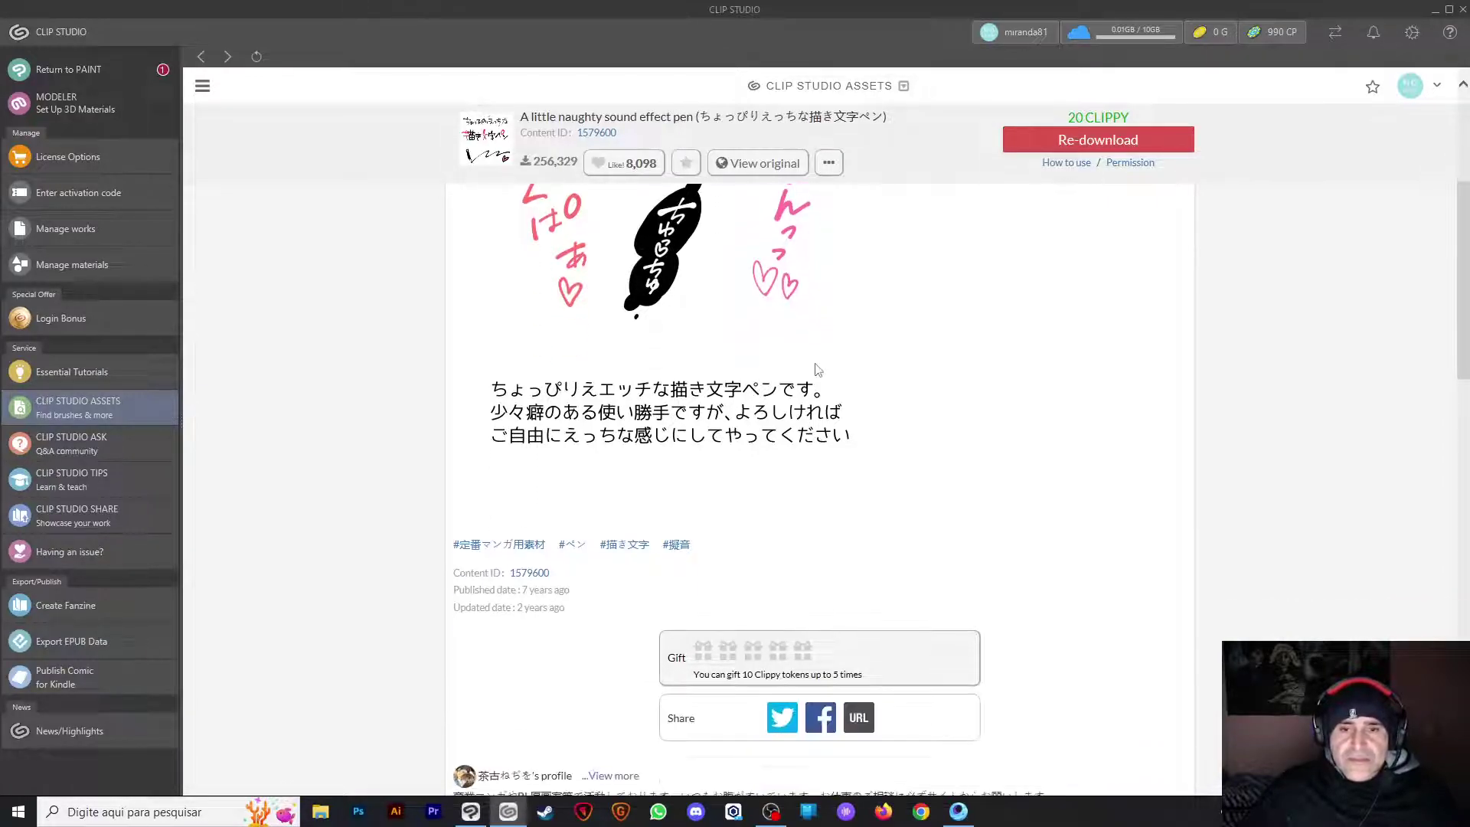
scroll(653, 393, "up", 6)
Return to the popular Clippy list, open the Rain brush in one minute page and review its umbrella artwork and included brushes
left_click(201, 57)
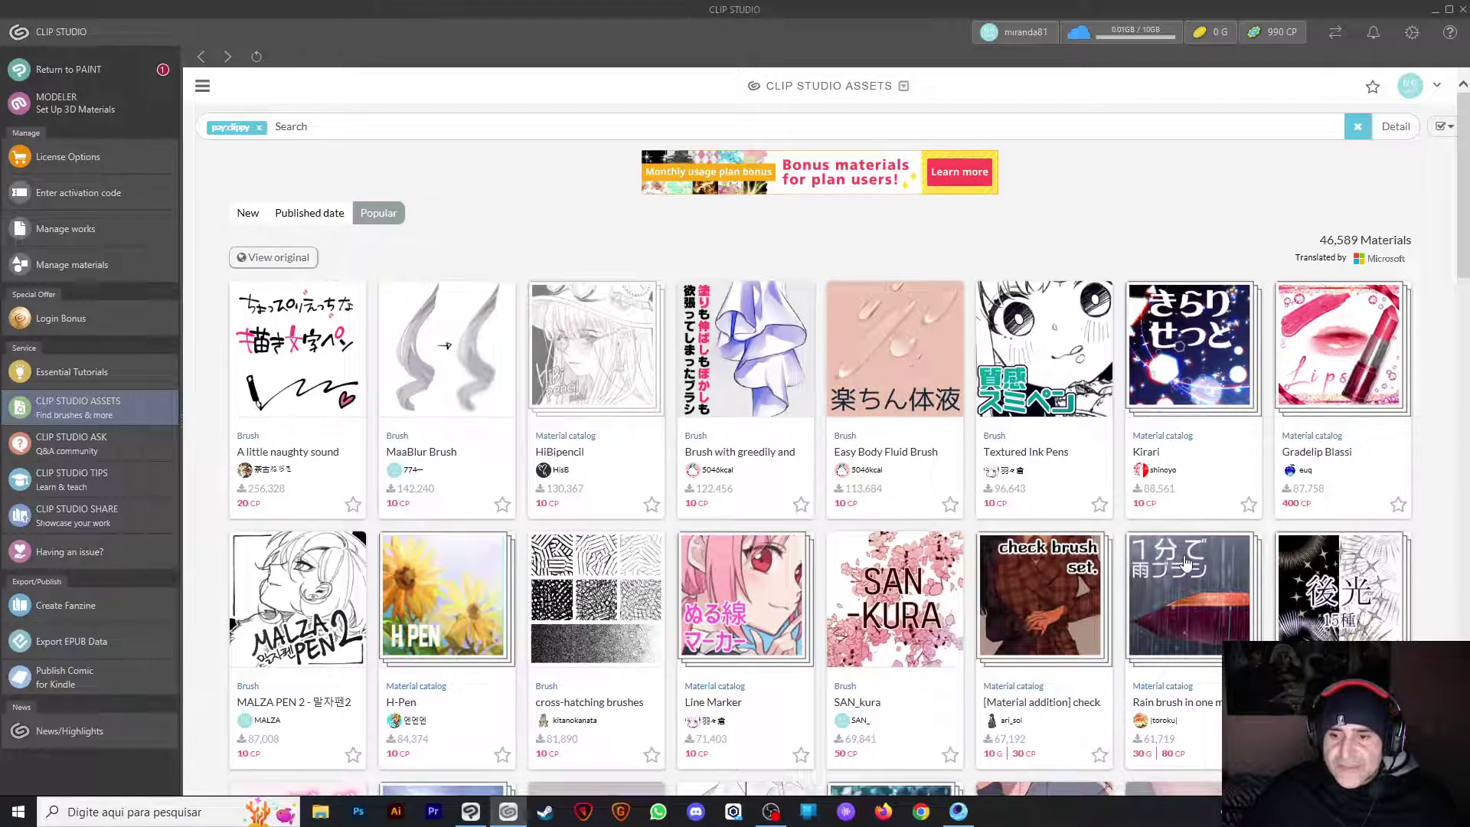
scroll(1188, 551, "down", 3)
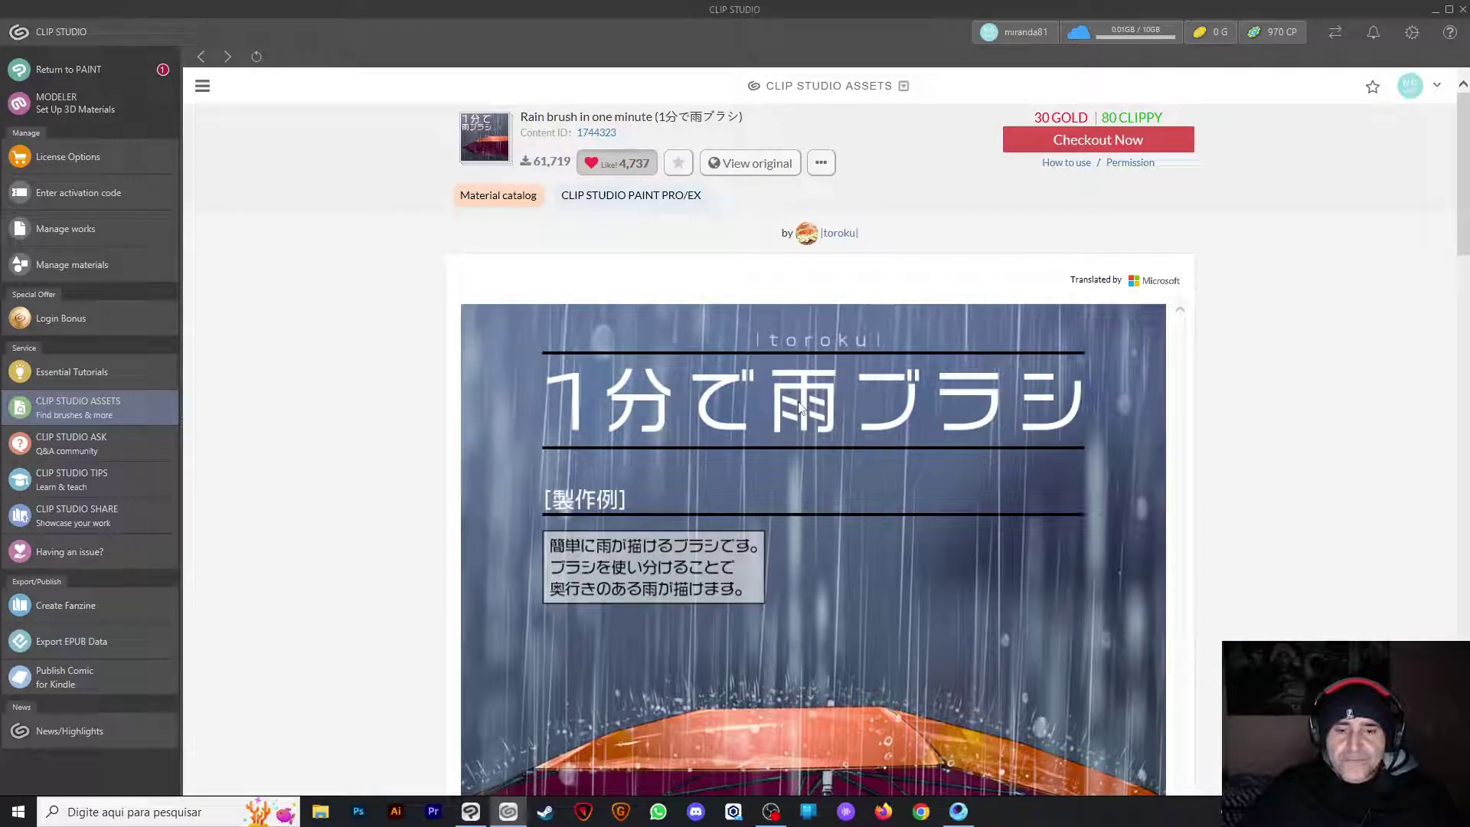
scroll(798, 404, "down", 4)
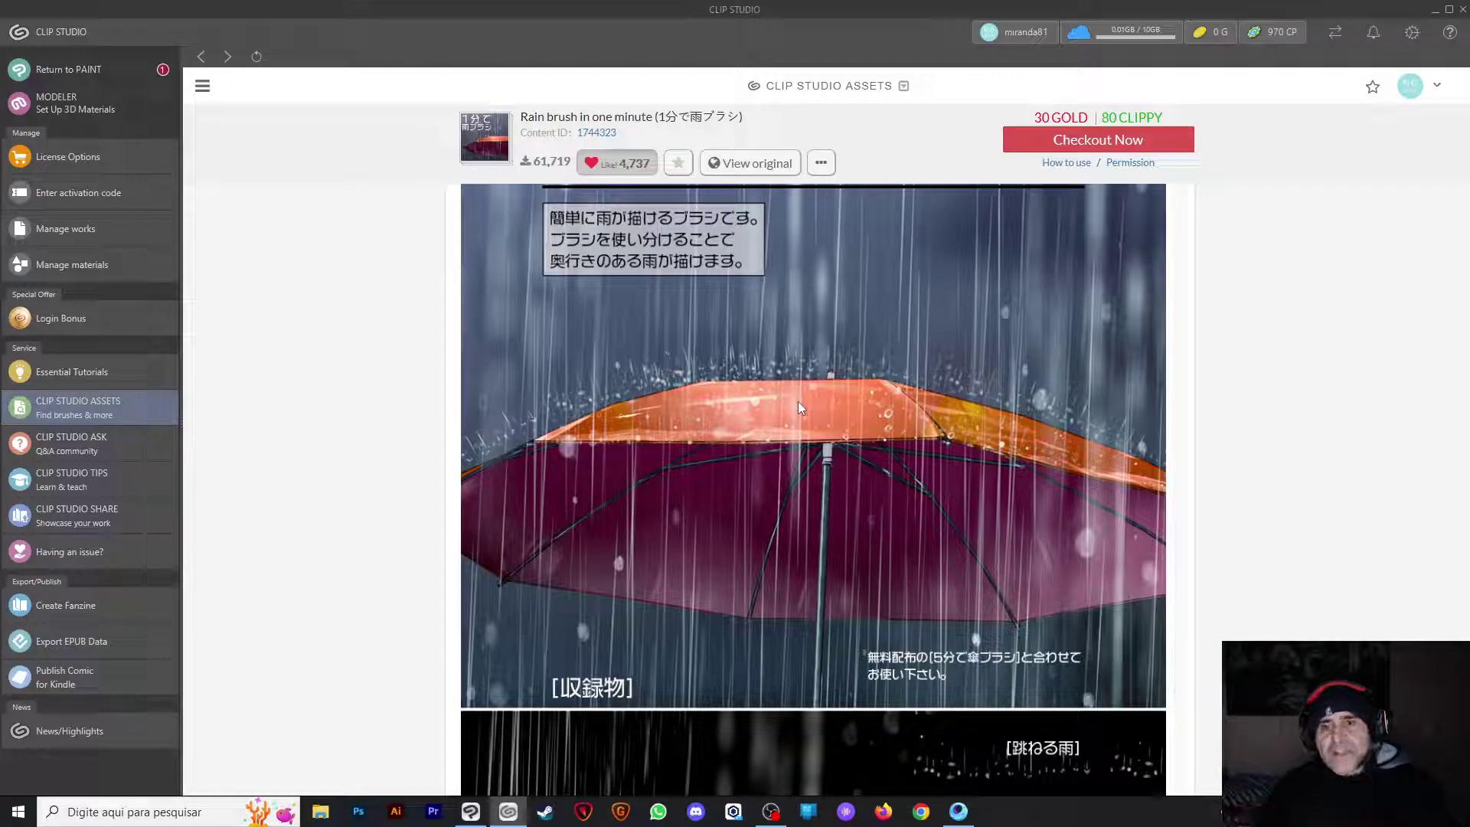
scroll(831, 415, "down", 4)
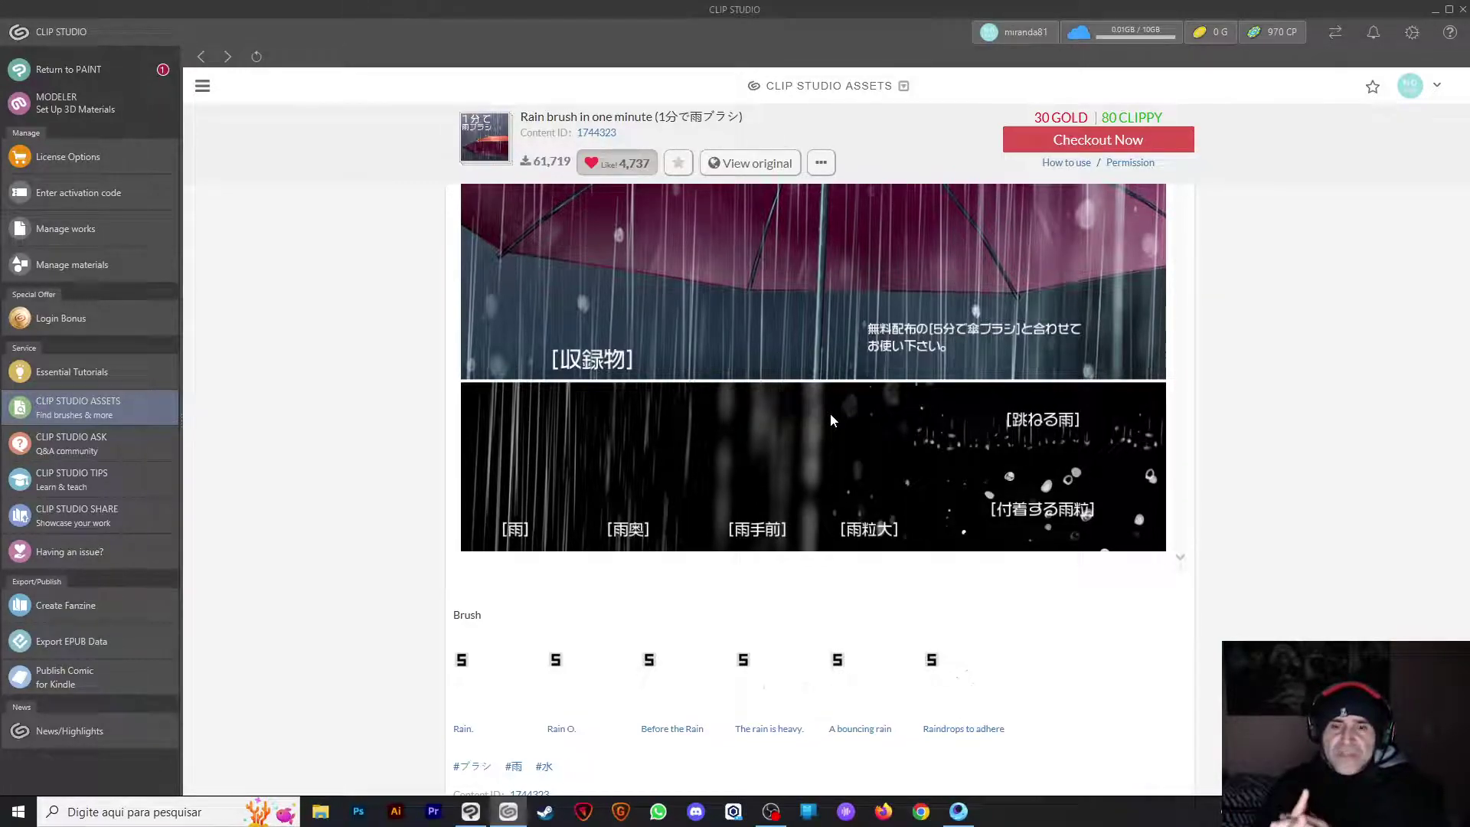
scroll(830, 419, "down", 5)
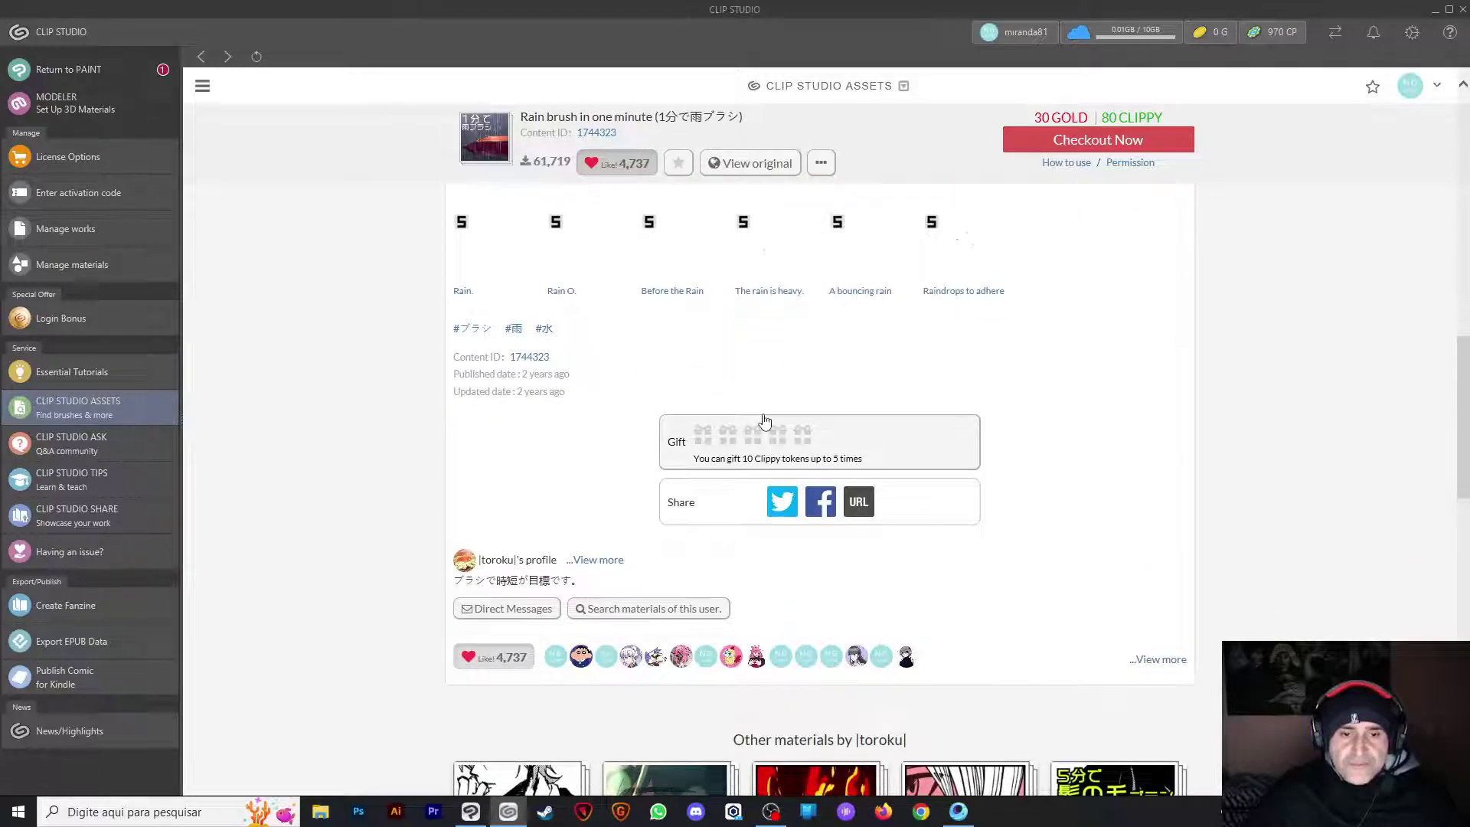
scroll(763, 419, "up", 4)
scroll(760, 419, "up", 4)
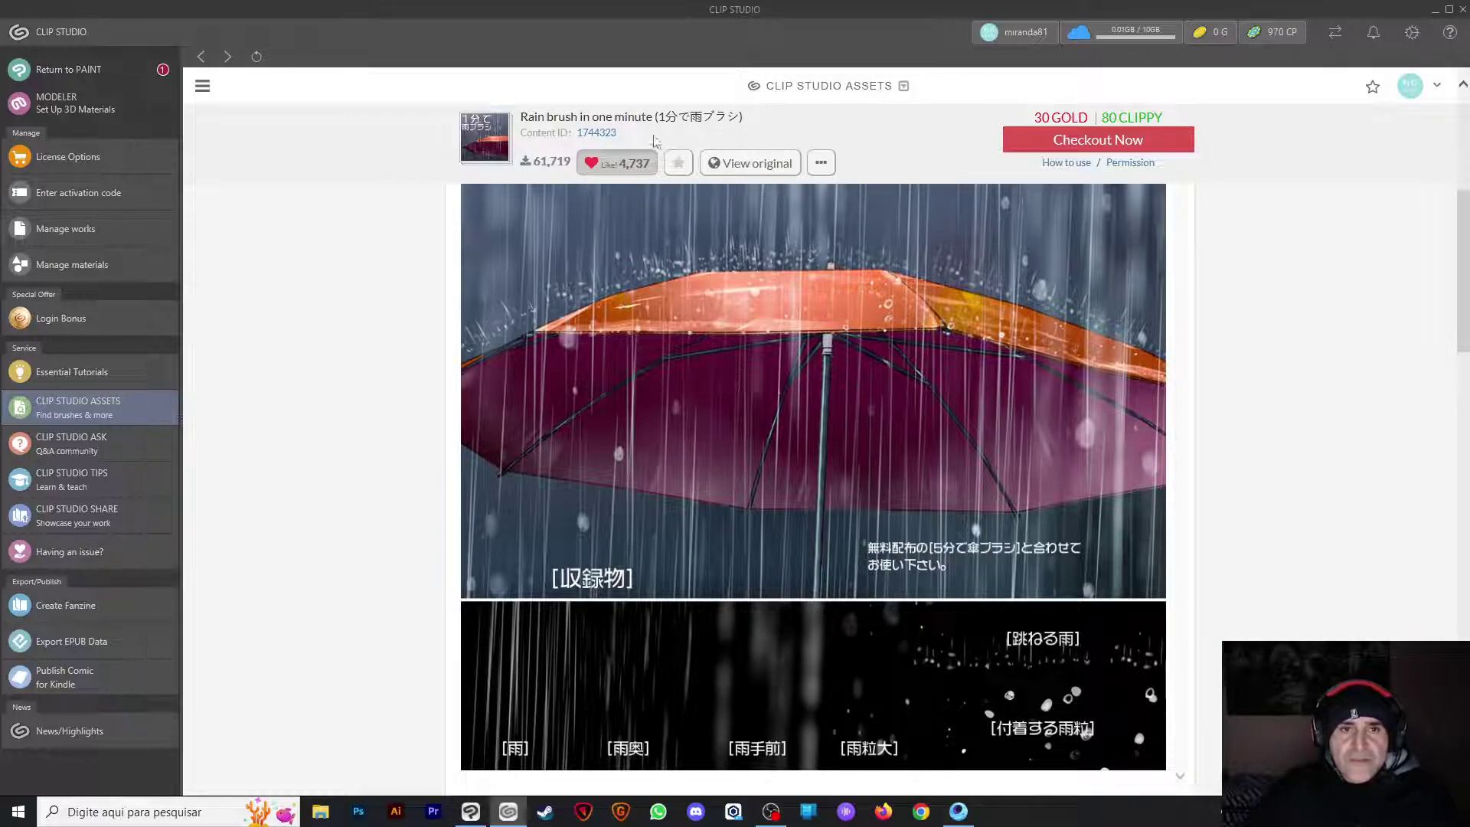
Copy 分で雨ブラシ from the rain brush's title, switch to Chrome and search for "trad" to open Google Translate
left_click_drag(666, 117, 739, 117)
key("ctrl+c")
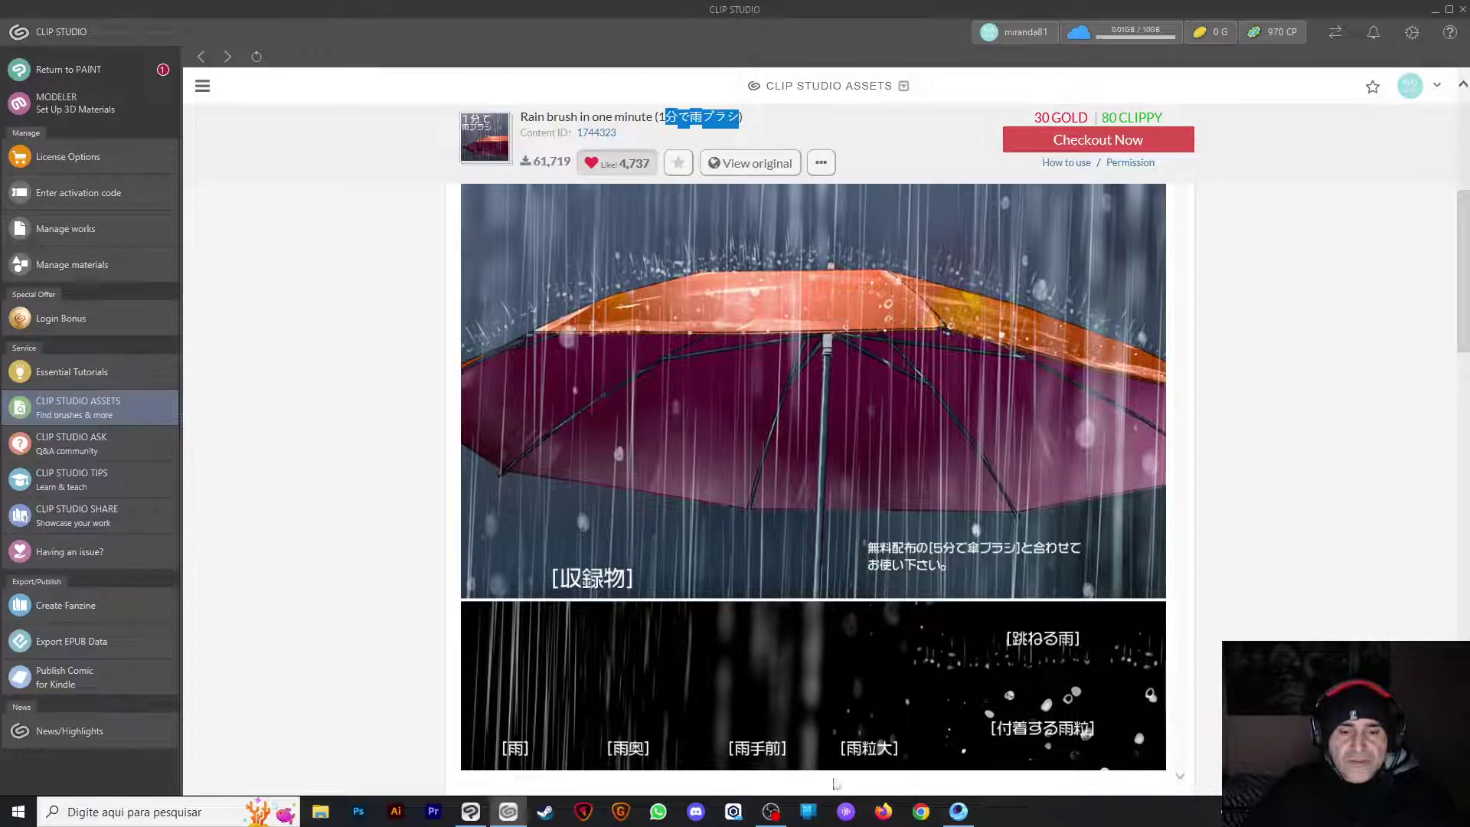
left_click(921, 811)
left_click(205, 14)
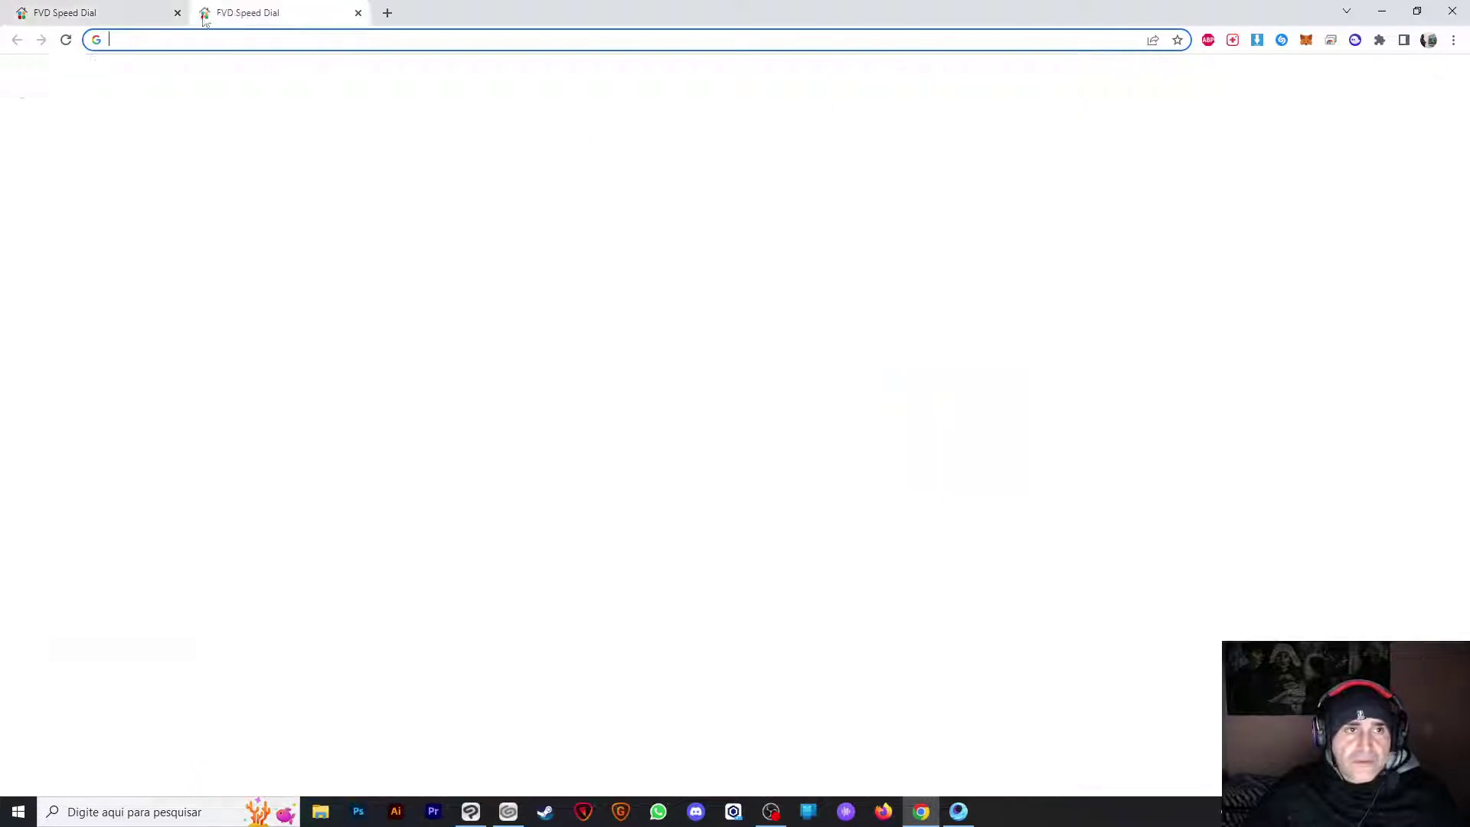
left_click(205, 40)
type("trad")
key("Return")
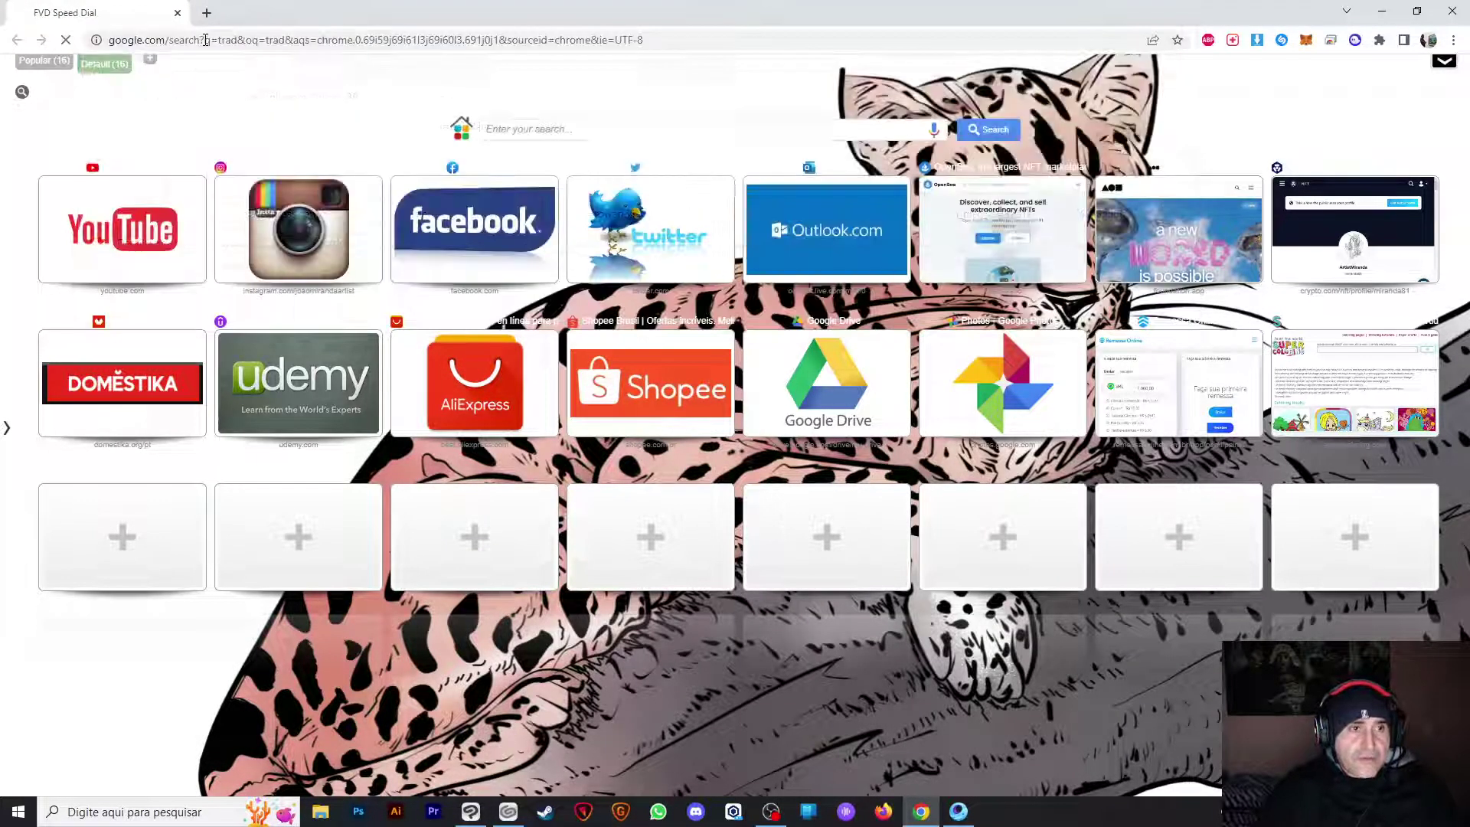
left_click(197, 472)
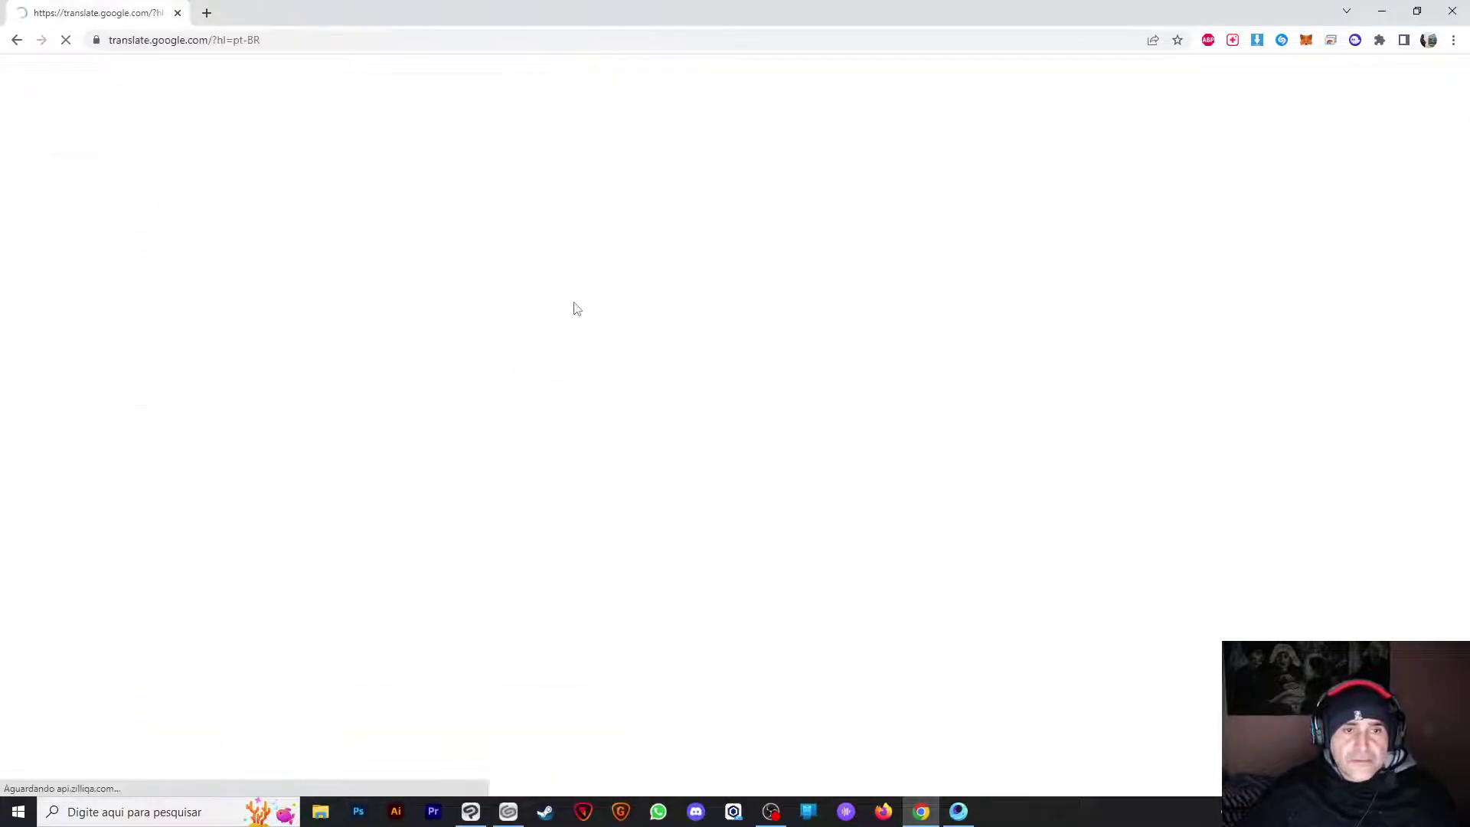
Translate the copied text 分で雨ブラシ into Portuguese with automatic language detection and play its Japanese pronunciation
left_click(294, 179)
left_click(551, 239)
key("ctrl+v")
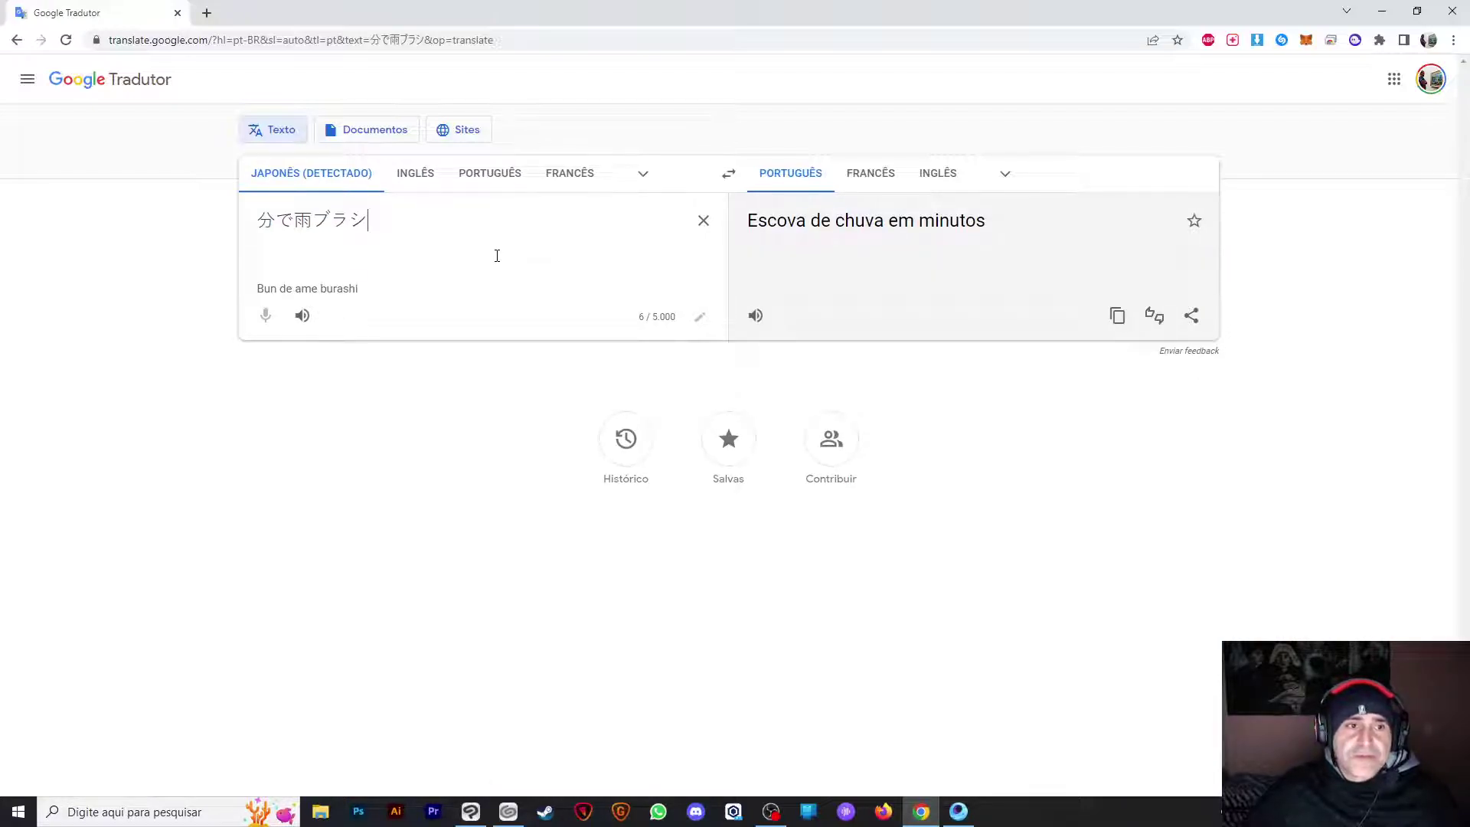
left_click_drag(393, 253, 161, 230)
left_click(395, 241)
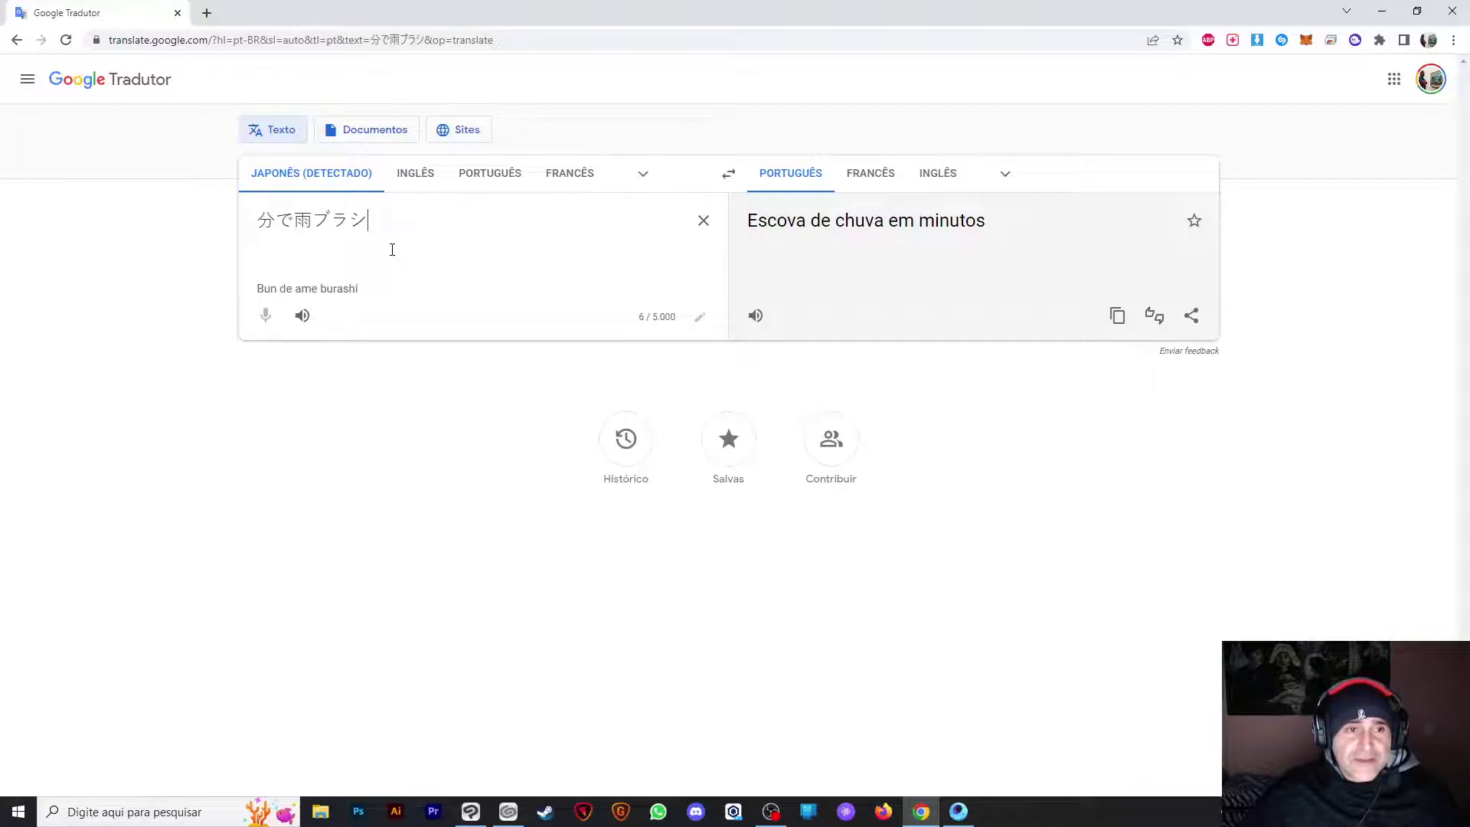
left_click(310, 318)
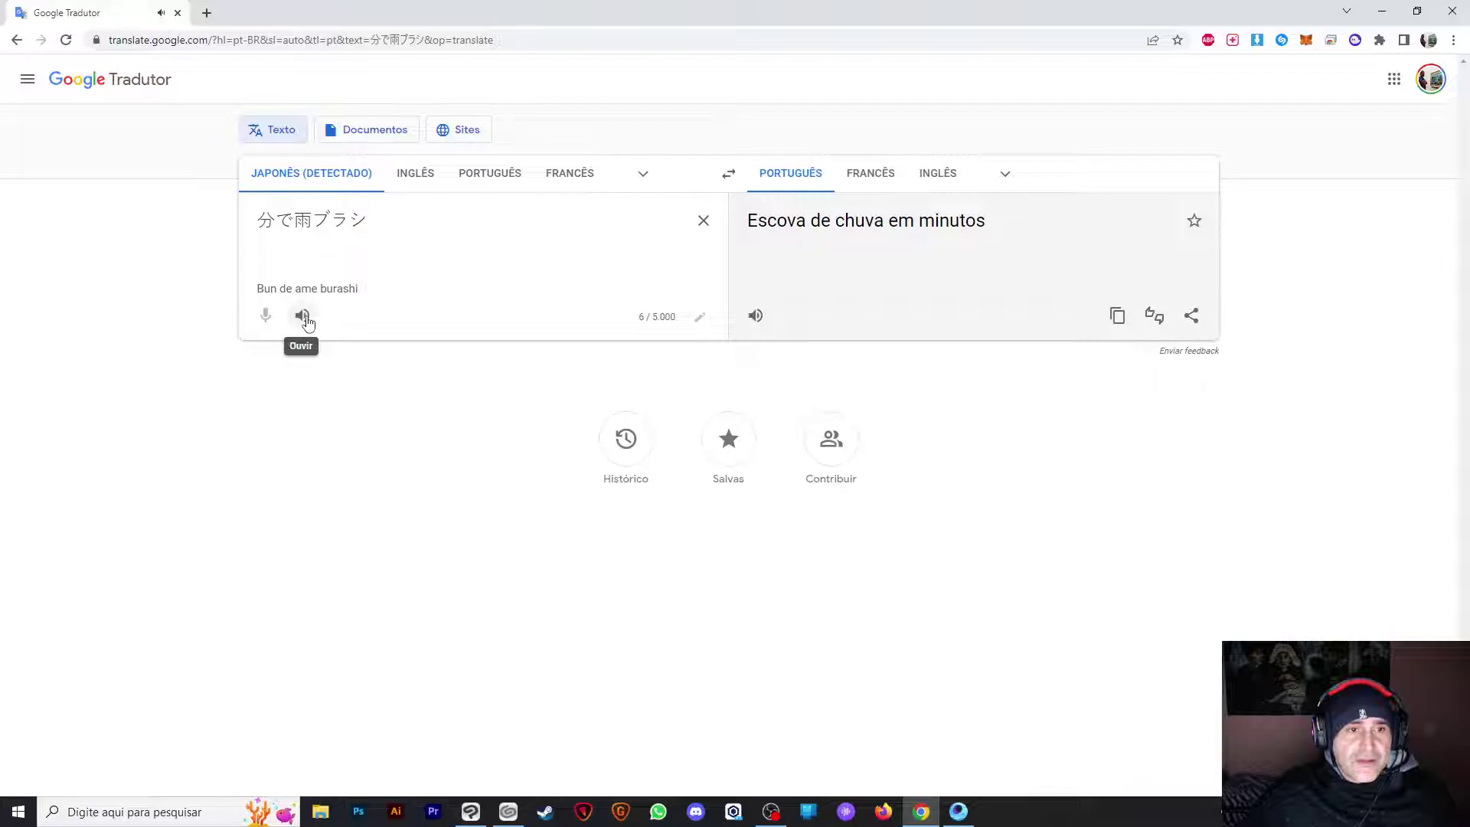
Play the Japanese pronunciation of the rain brush title several times, and listen to its Portuguese translation
left_click(305, 320)
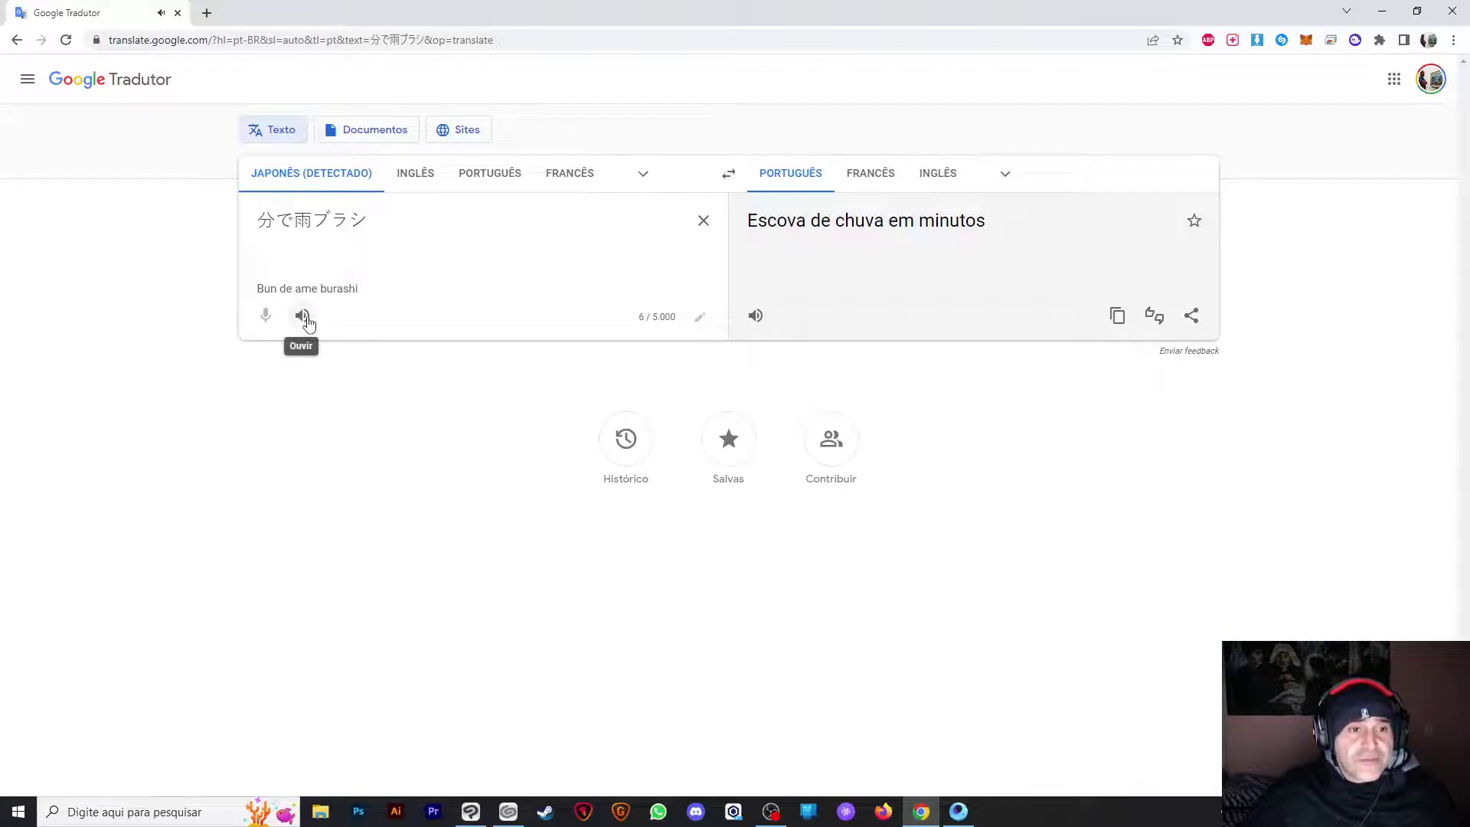
left_click(307, 320)
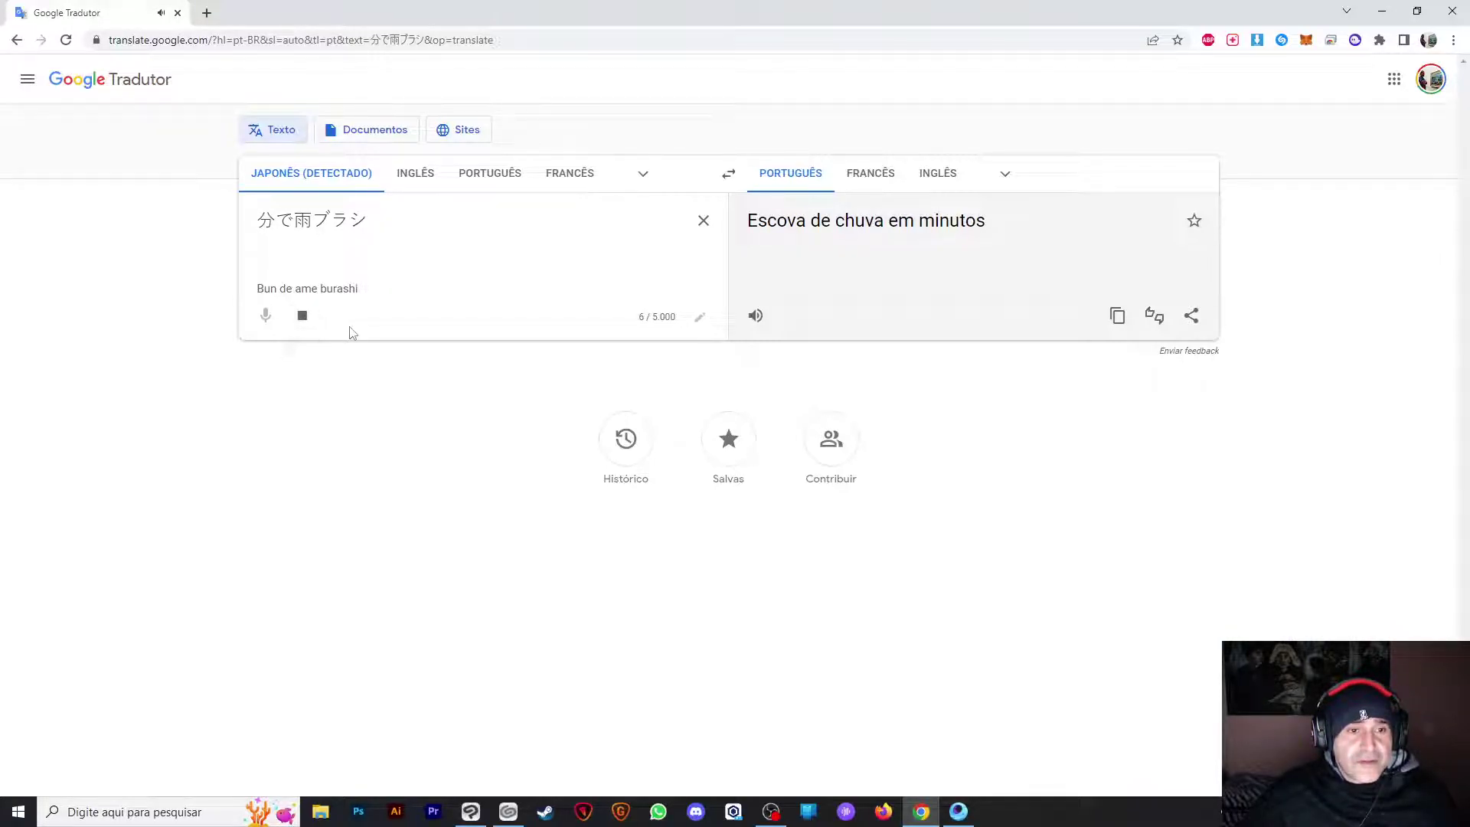
left_click(310, 320)
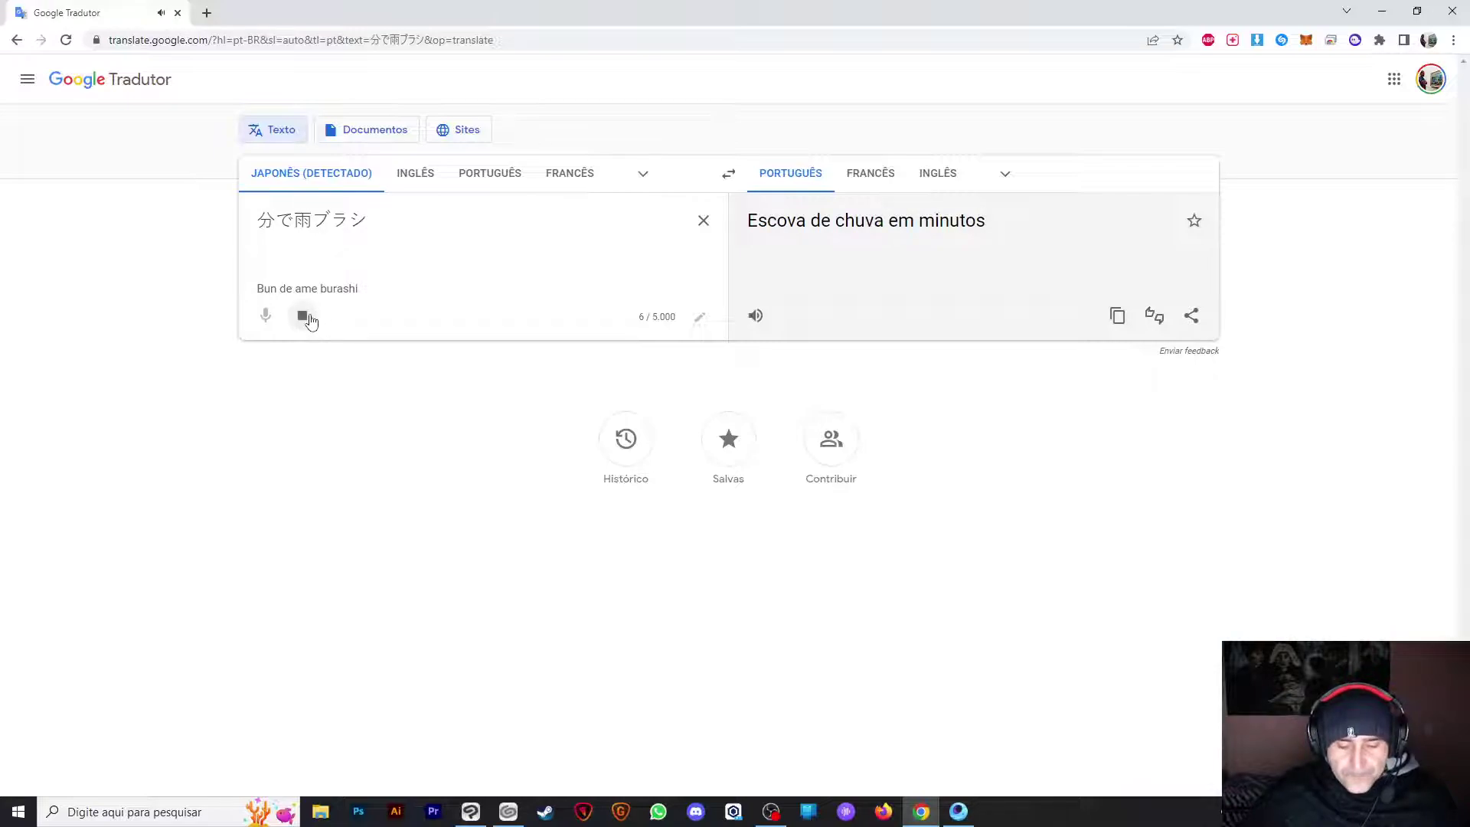
left_click(302, 317)
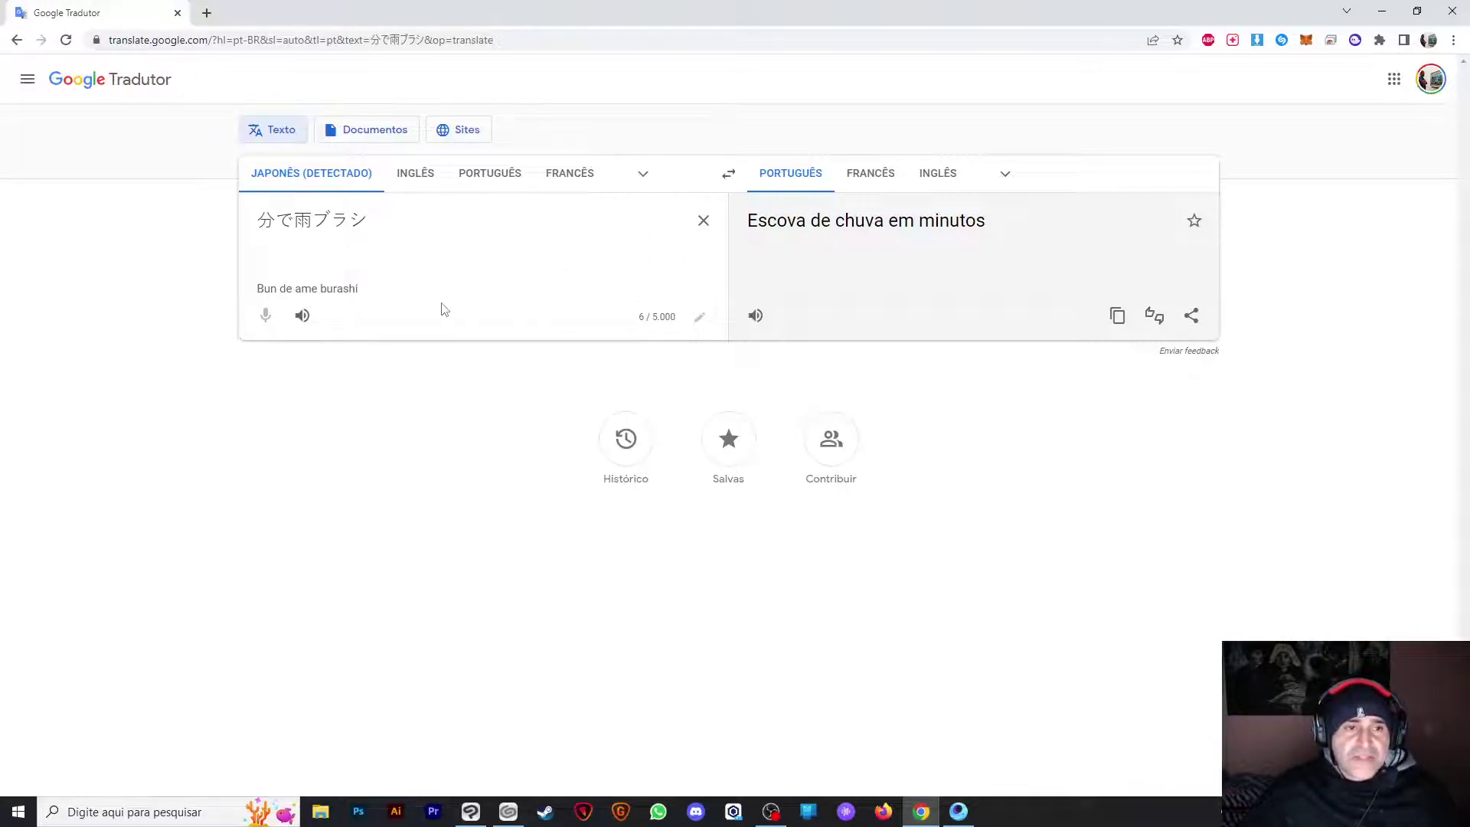
left_click(302, 316)
left_click(755, 316)
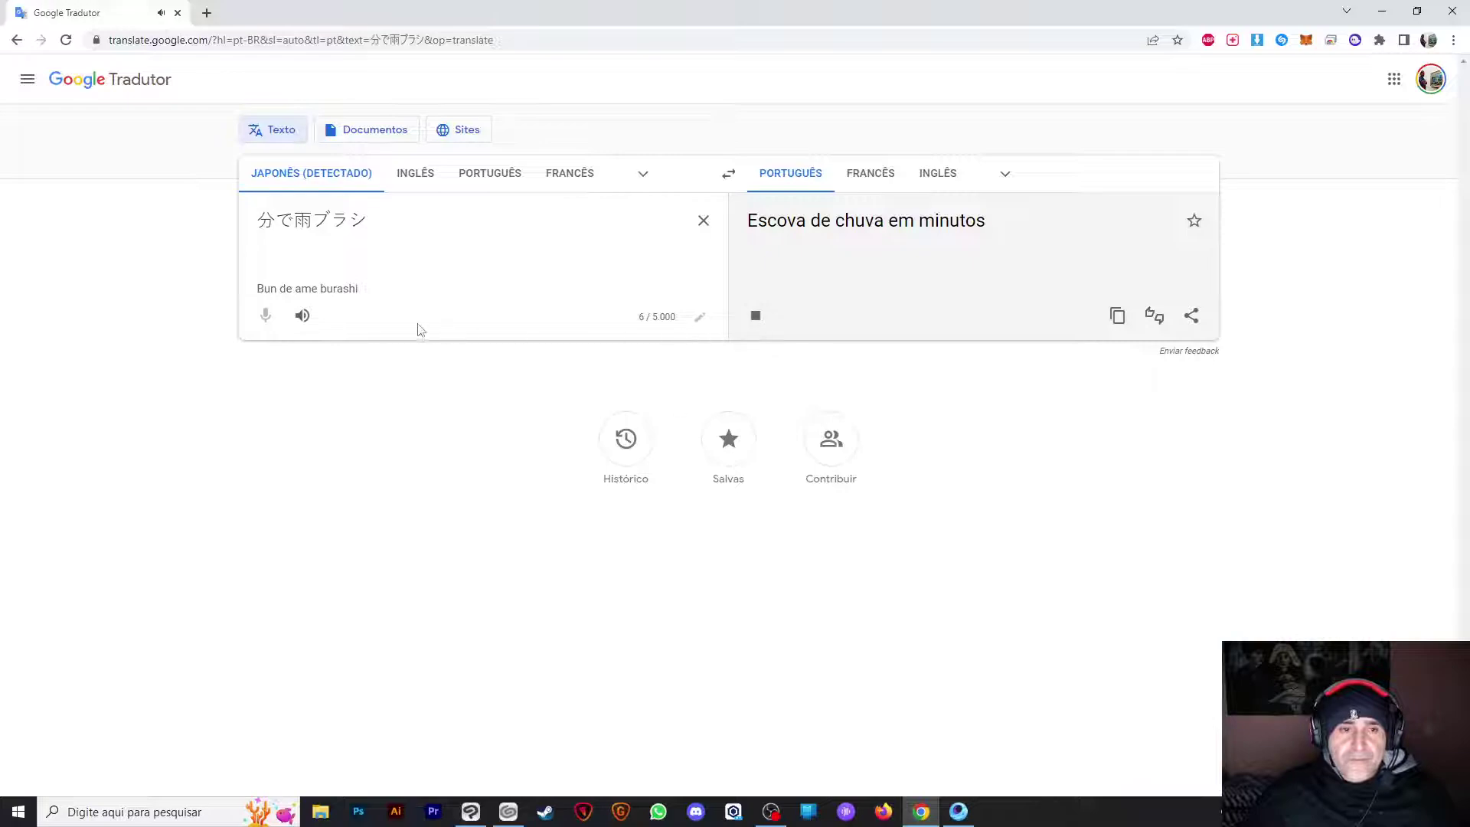
left_click(302, 316)
left_click(755, 317)
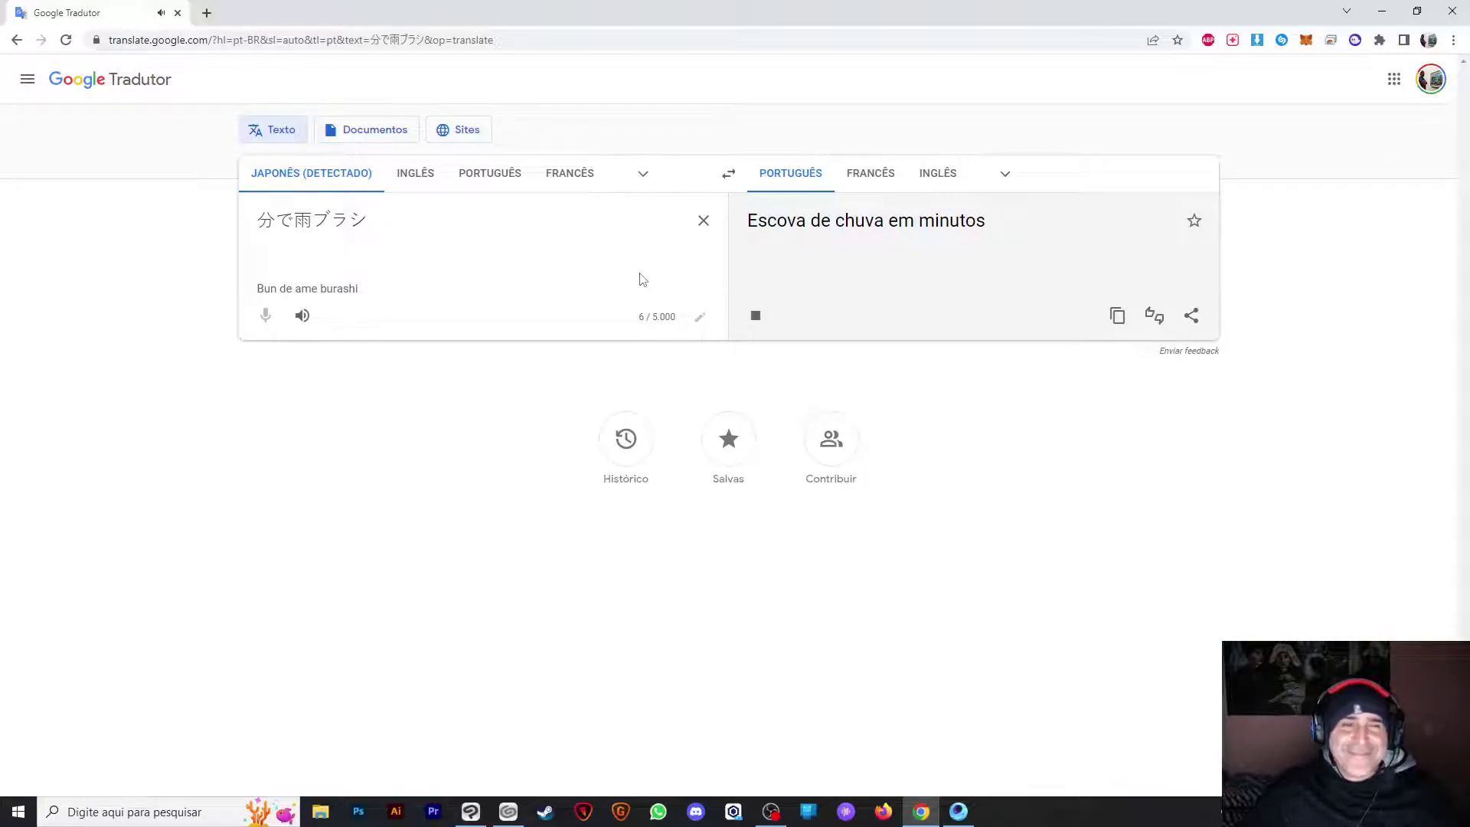
Clear the translator's source text, close Chrome, and review the rain brush's Japanese title, sample artwork and included brushes
left_click(702, 226)
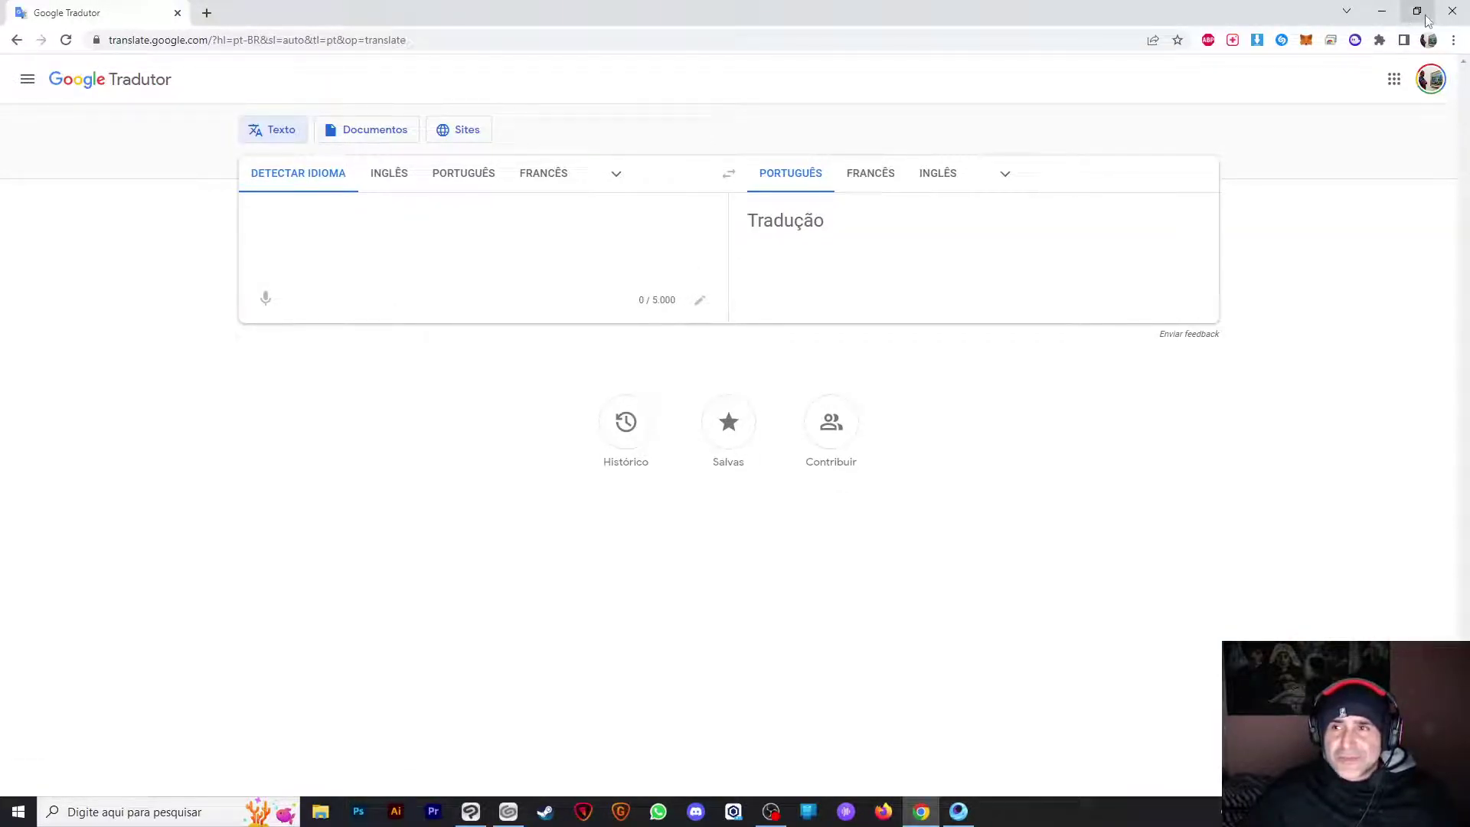
left_click(1450, 11)
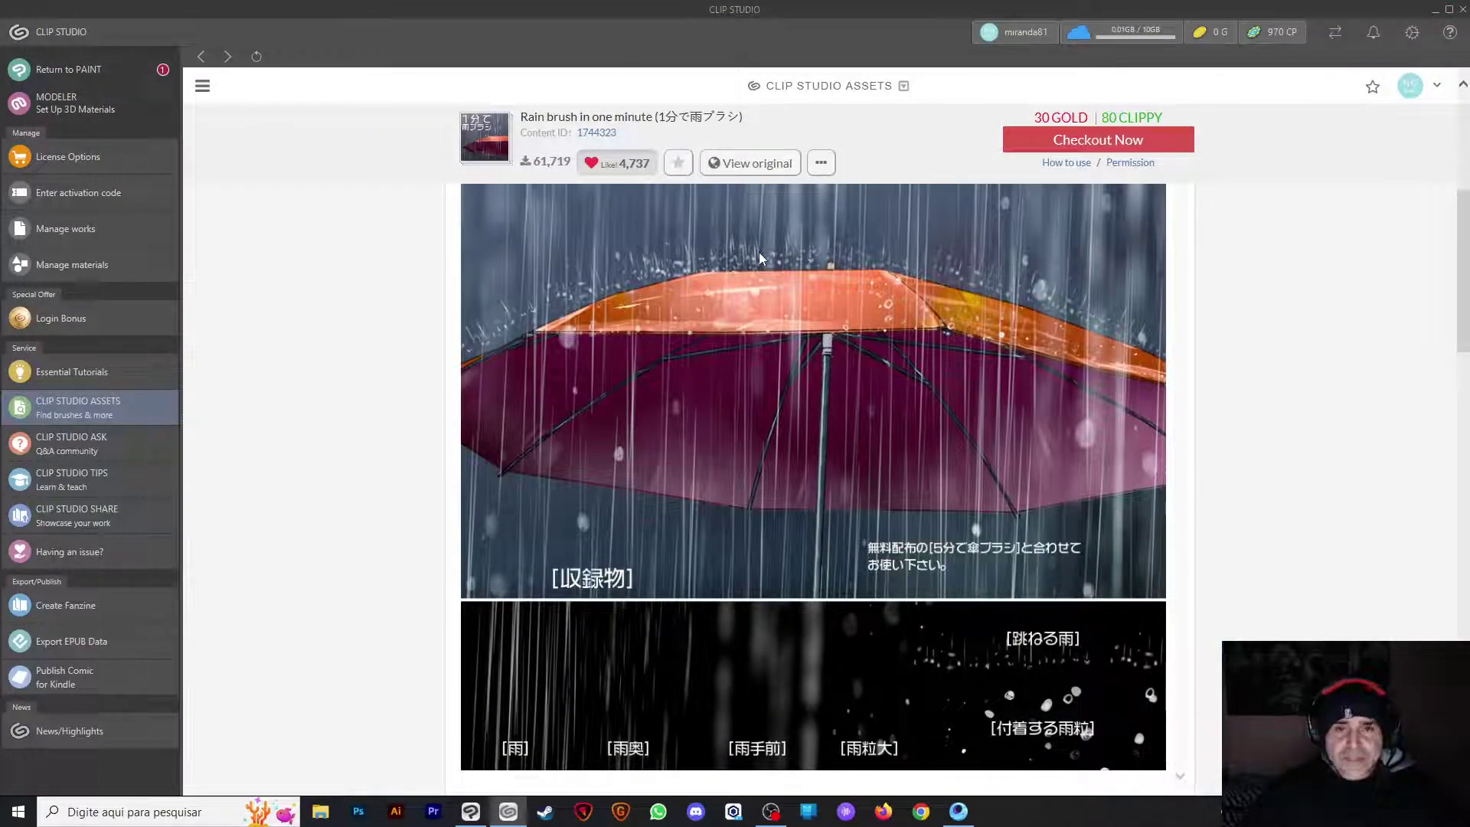
left_click_drag(655, 116, 733, 117)
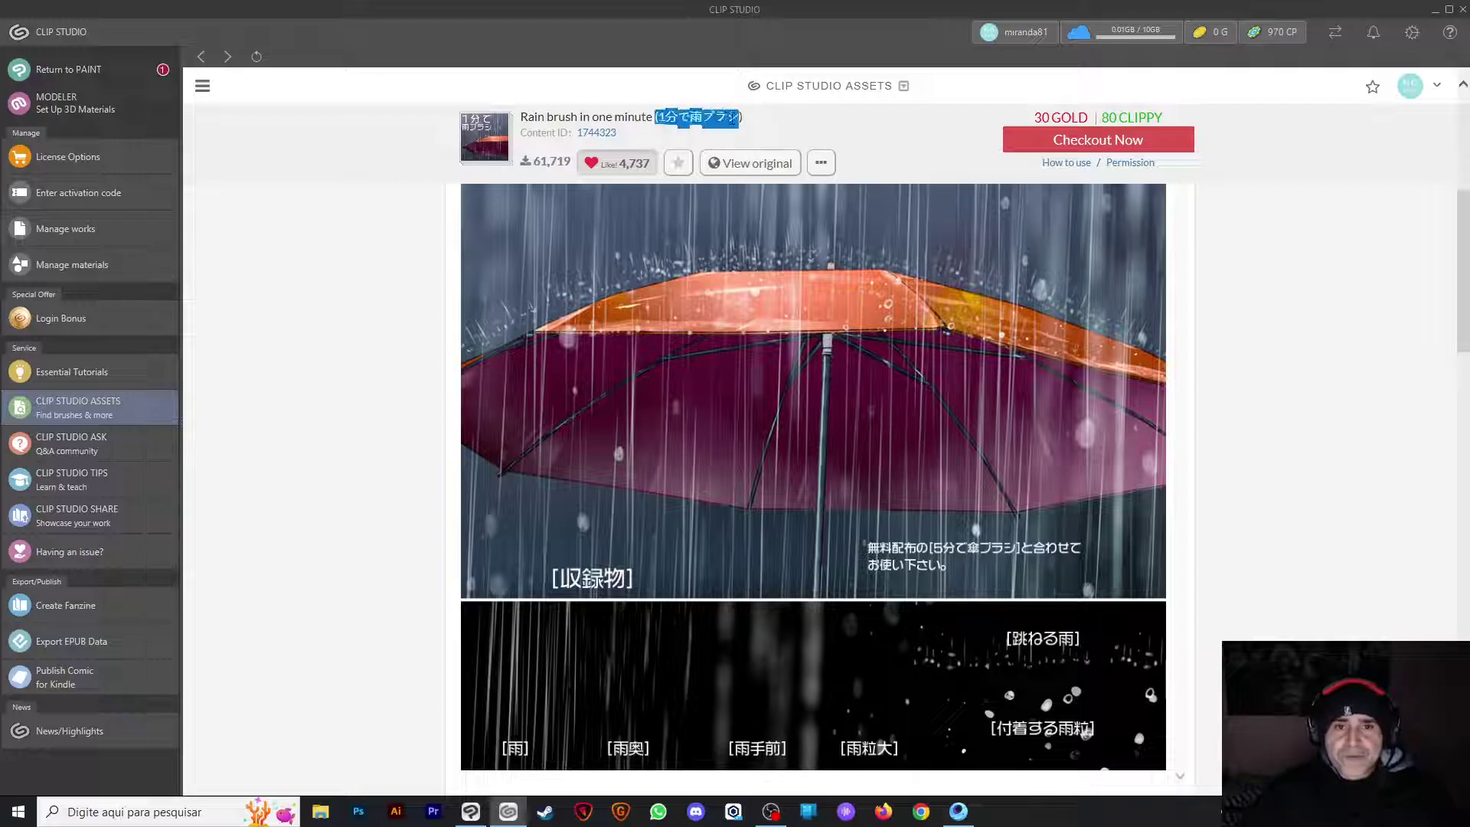
left_click(808, 127)
scroll(980, 338, "down", 3)
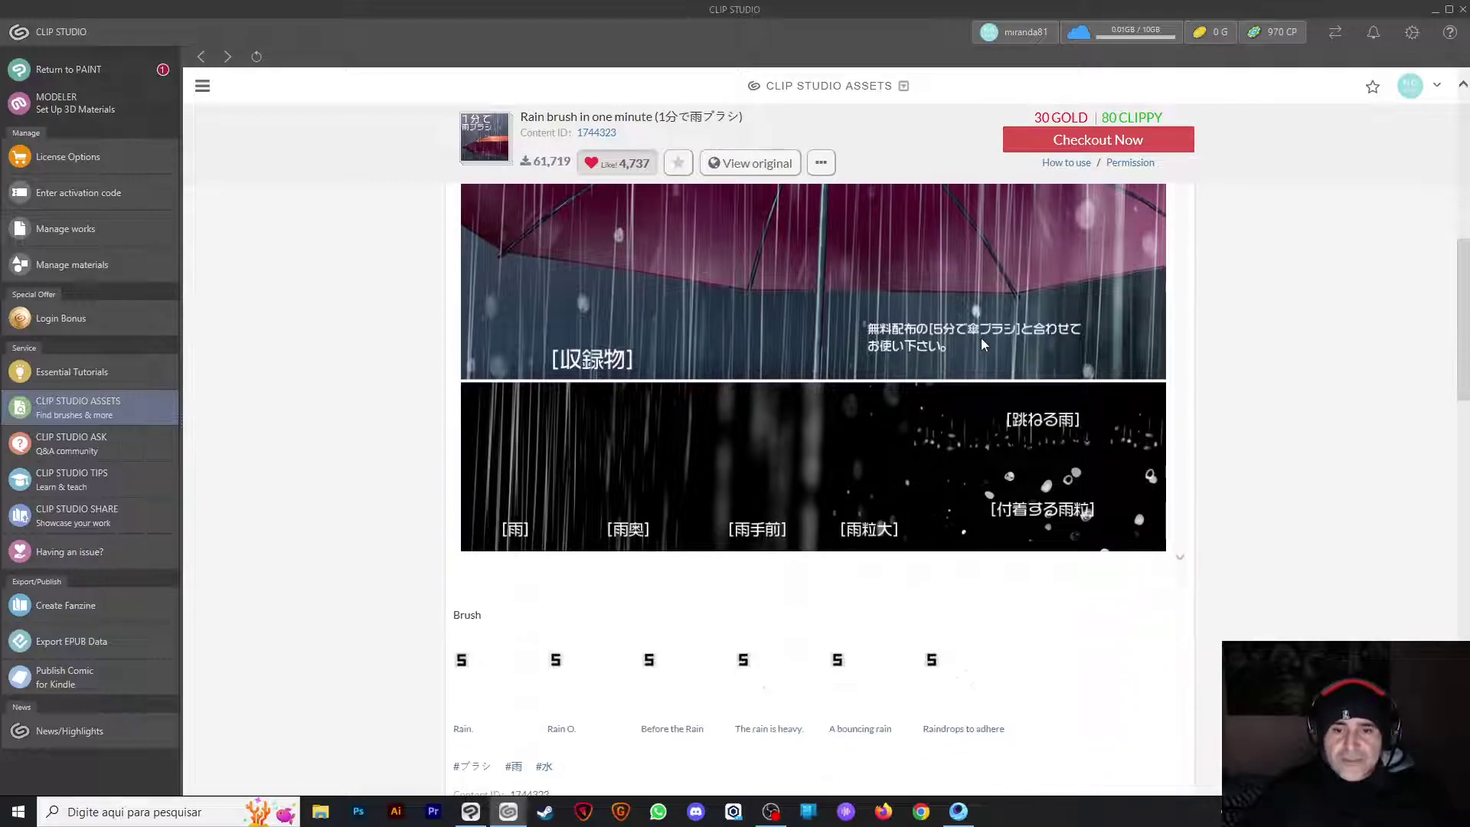
scroll(969, 525, "down", 3)
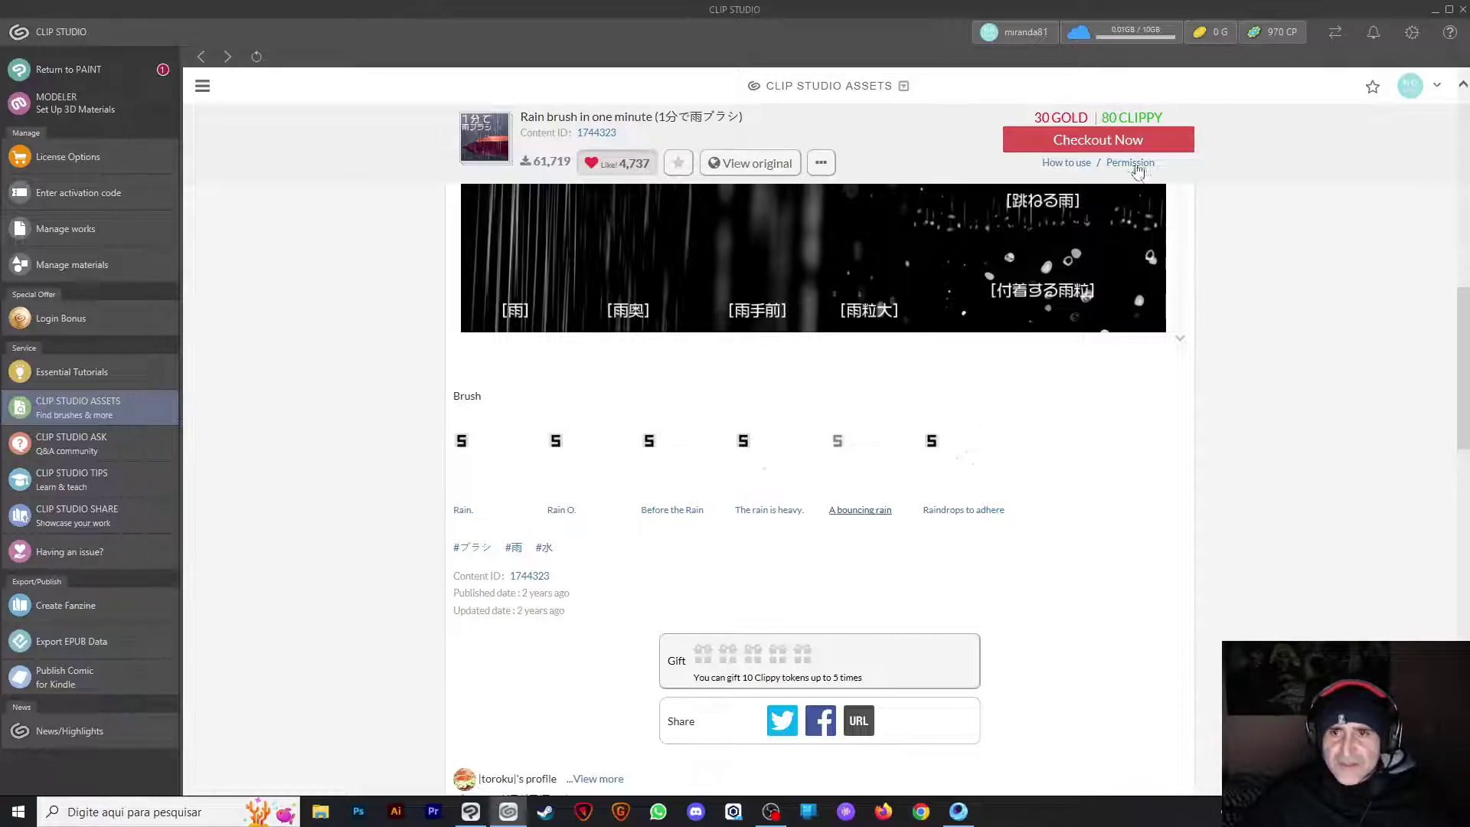
Get the Rain brush in one minute material with 80 Clippy tokens and check its download in Communication Management
left_click(1102, 138)
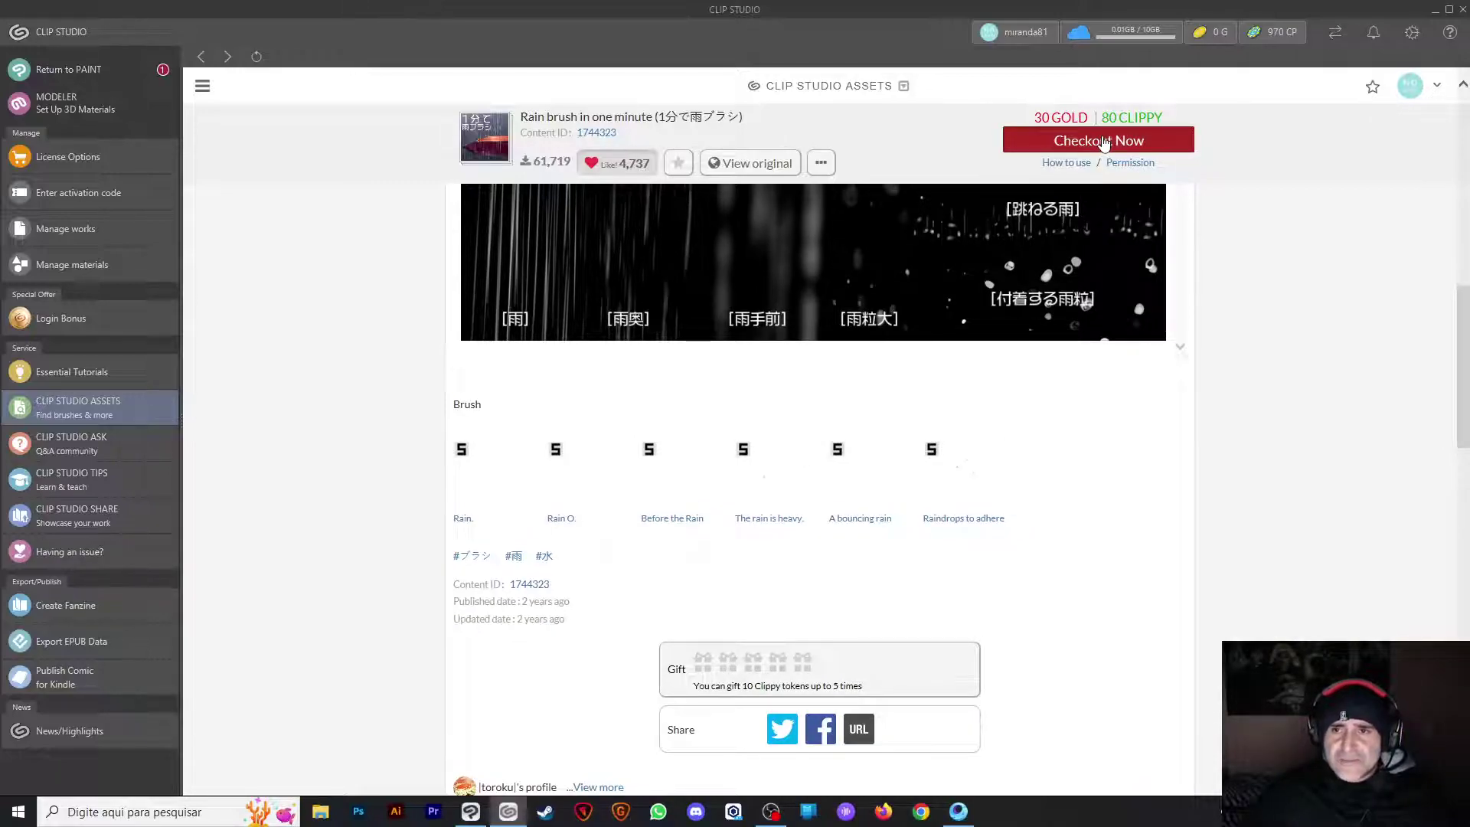
left_click(1102, 143)
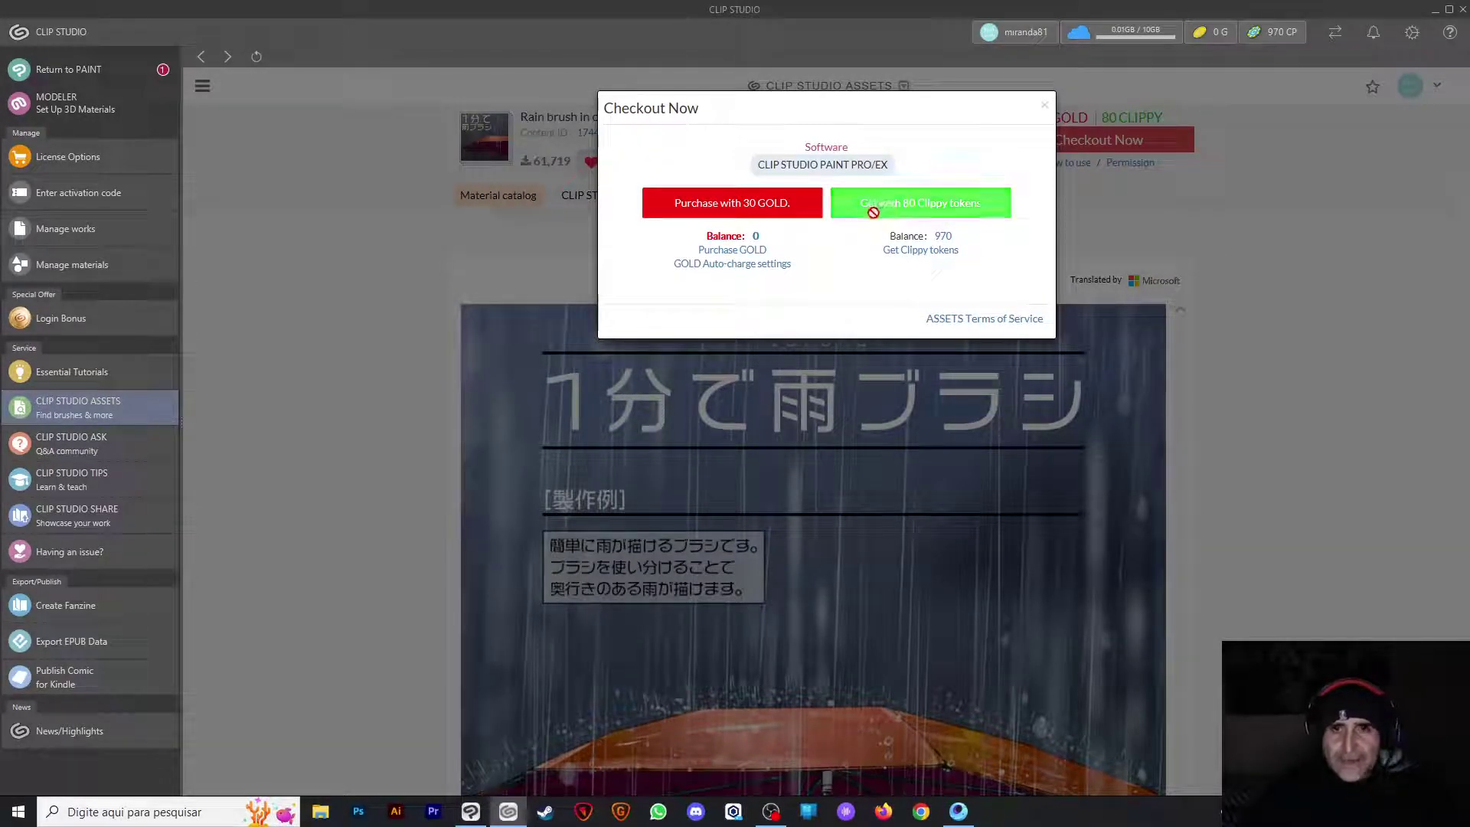
left_click(871, 213)
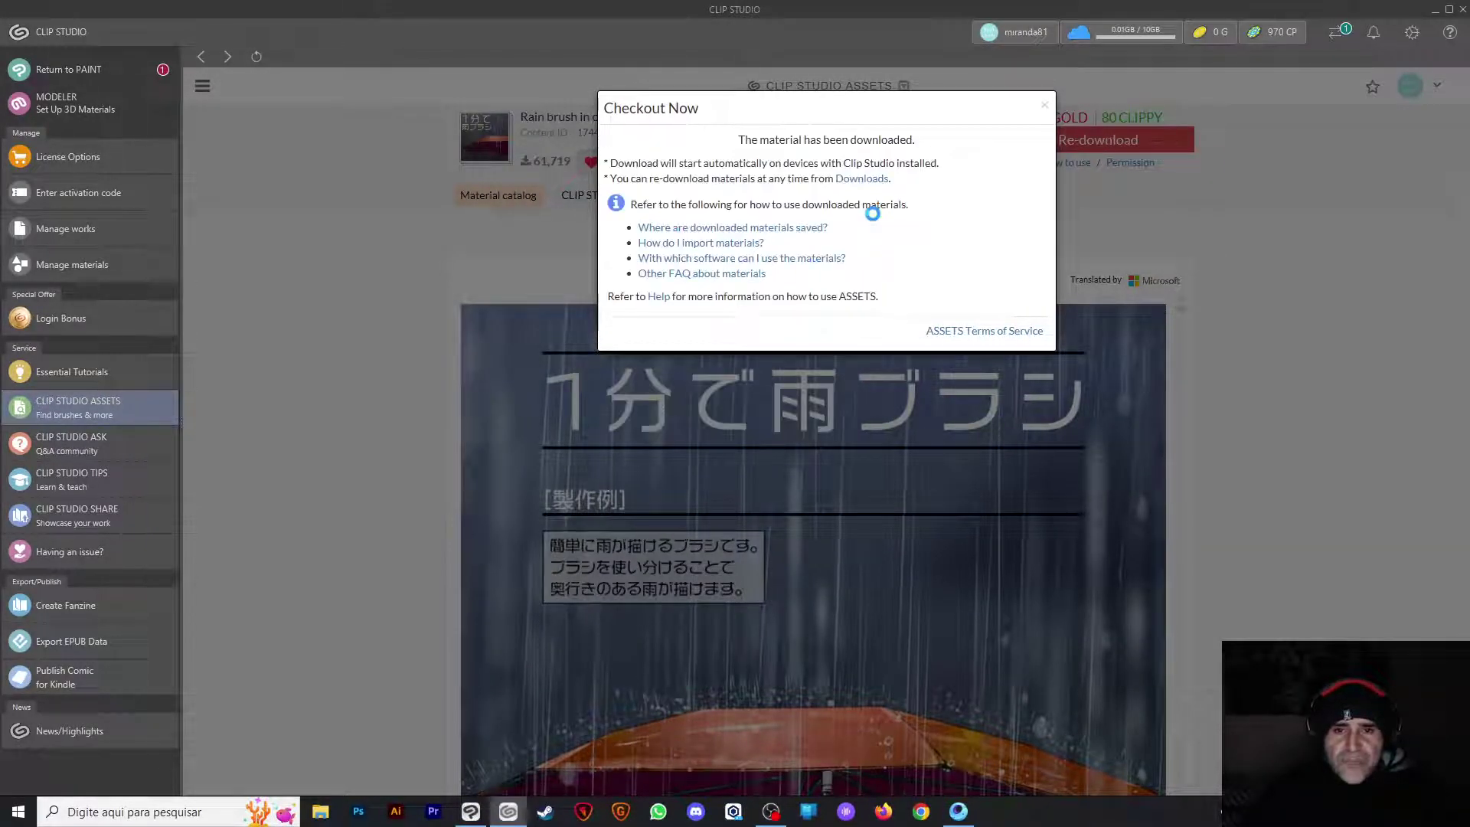
left_click(498, 246)
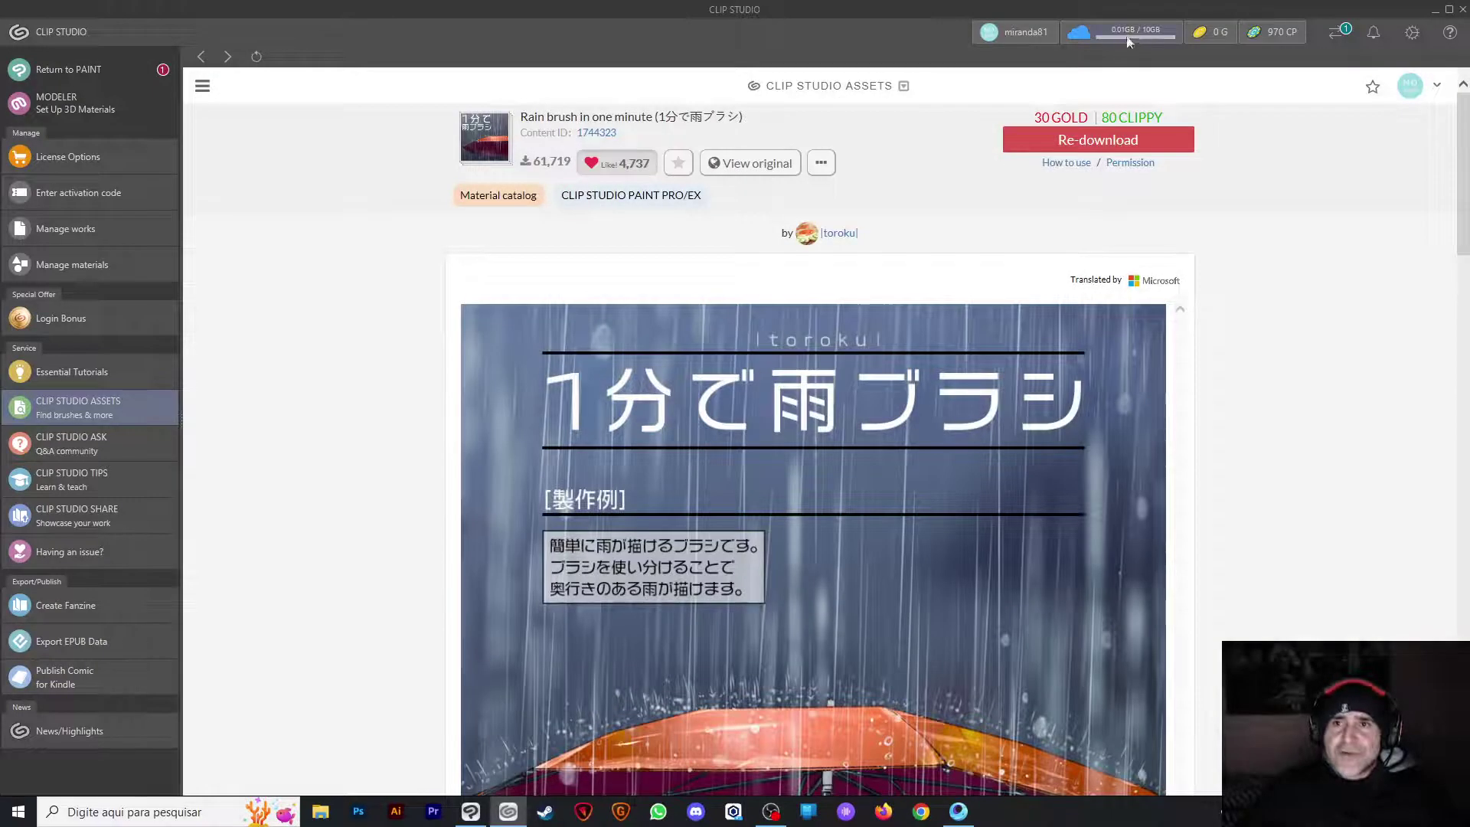
left_click(1338, 32)
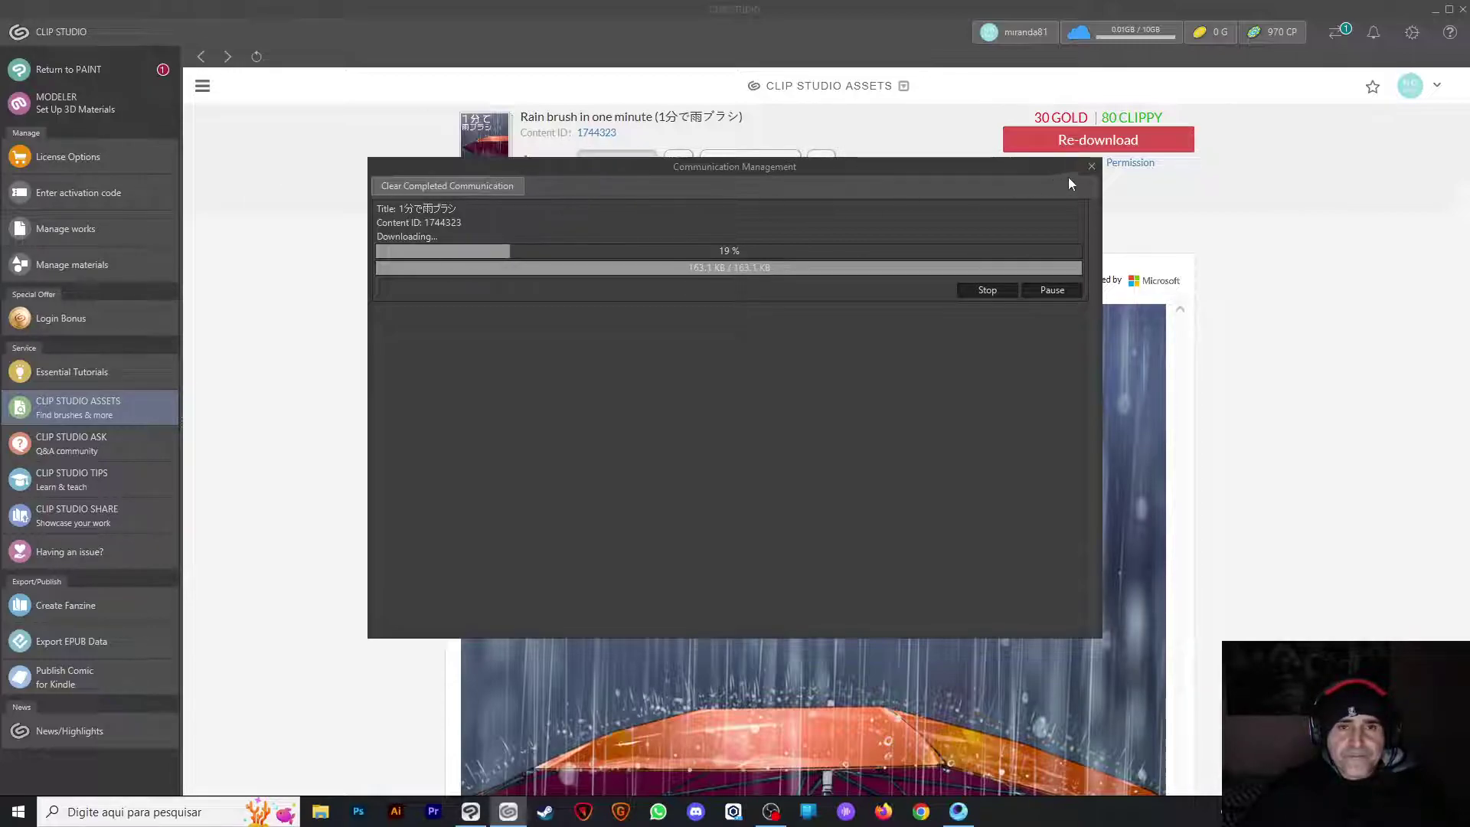
left_click(1090, 165)
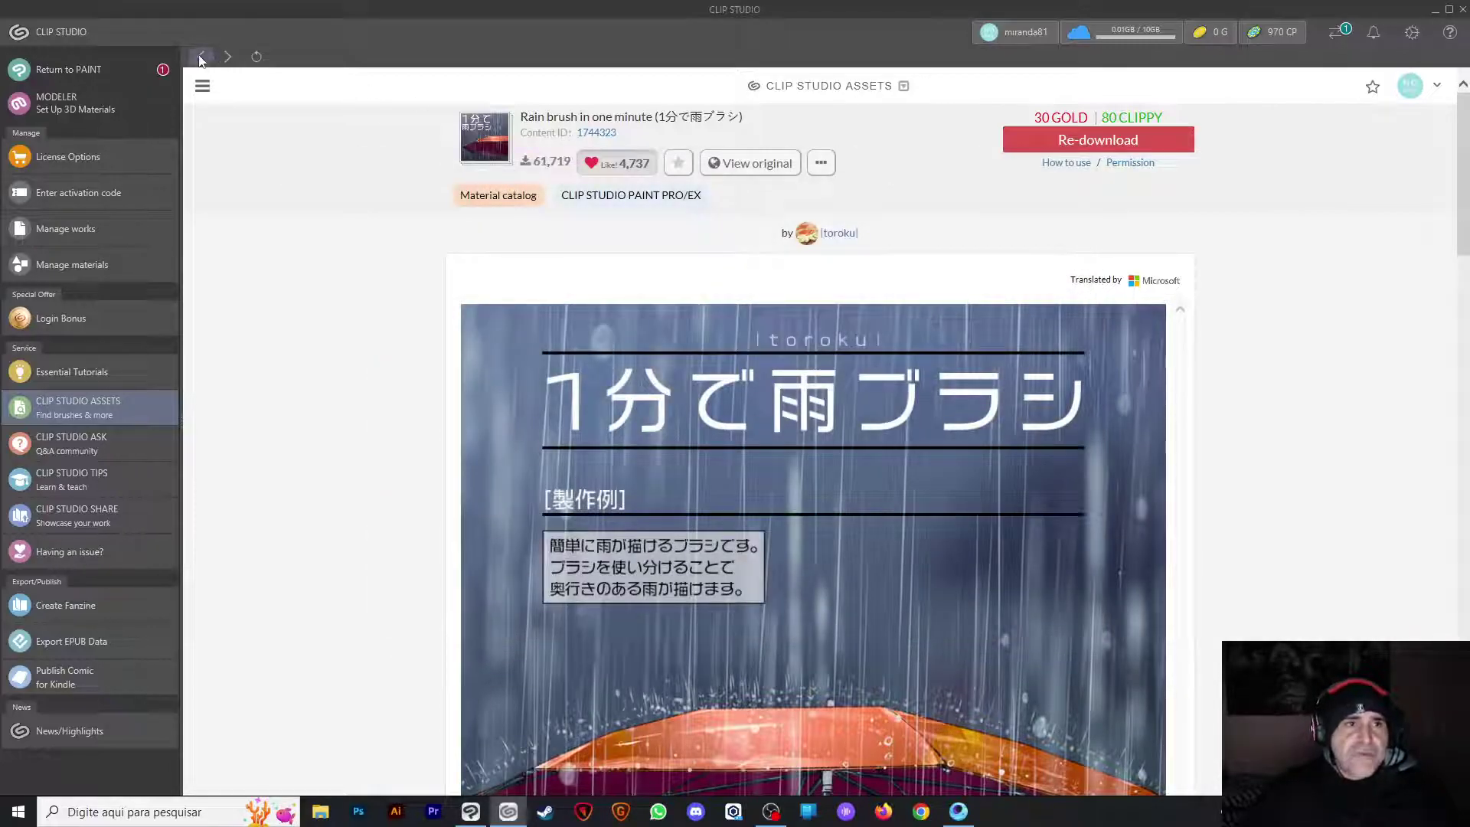
Return to the popular Clippy materials, browse further down the list, and reopen Communication Management to check the rain brush download
left_click(199, 58)
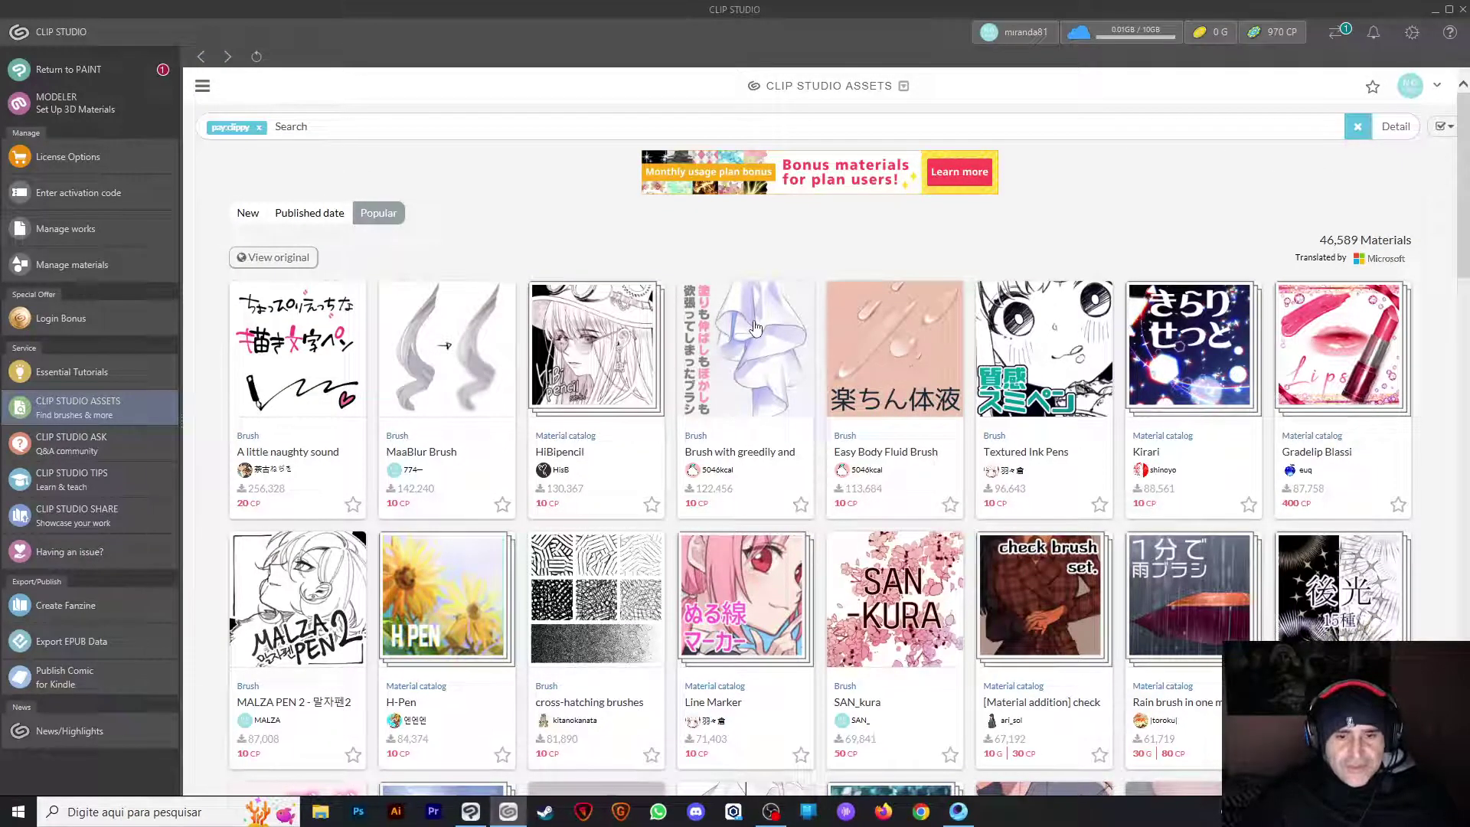
scroll(786, 375, "down", 3)
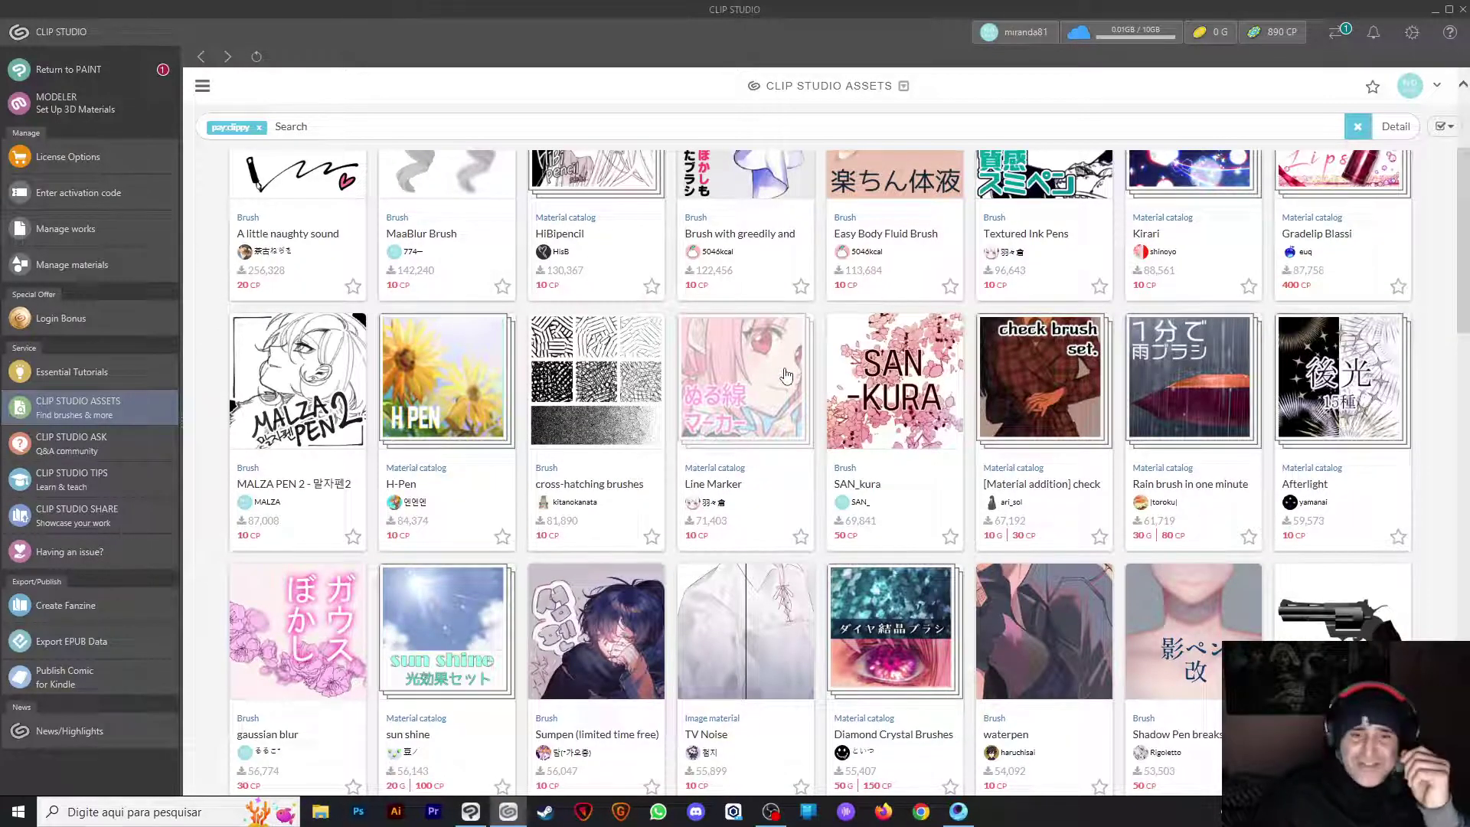
scroll(786, 375, "down", 13)
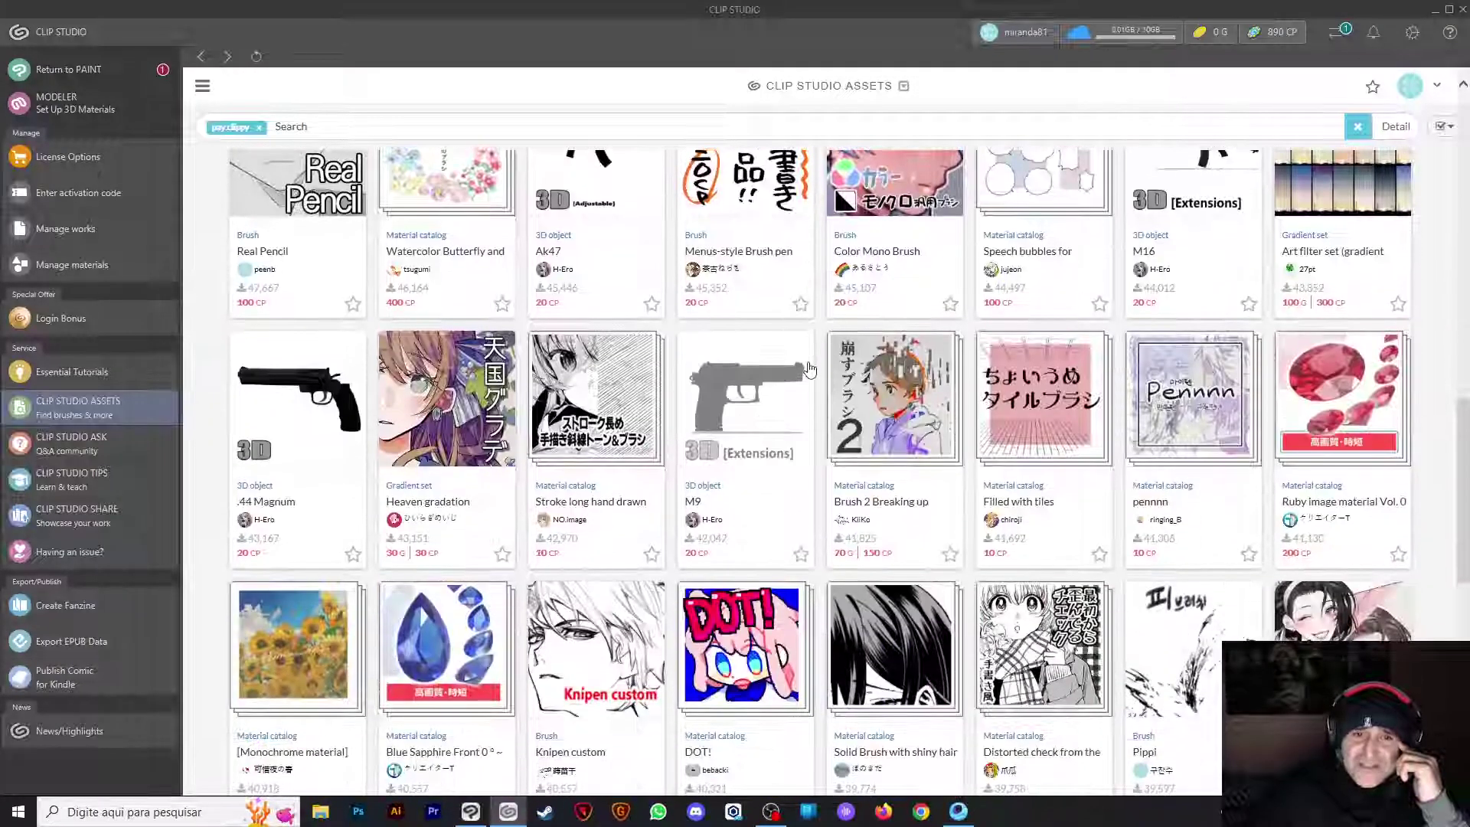
scroll(810, 369, "down", 6)
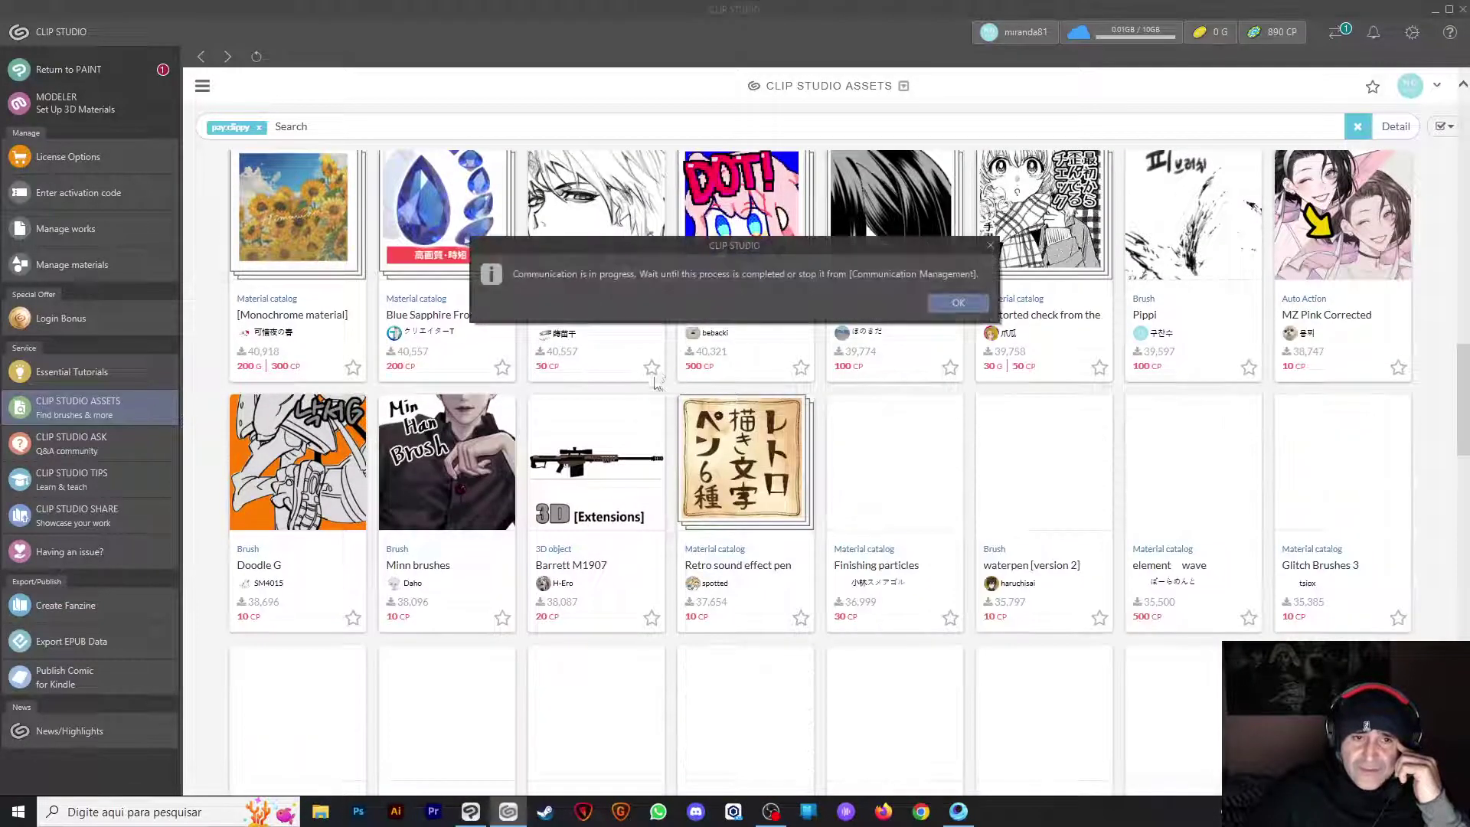
left_click(1339, 36)
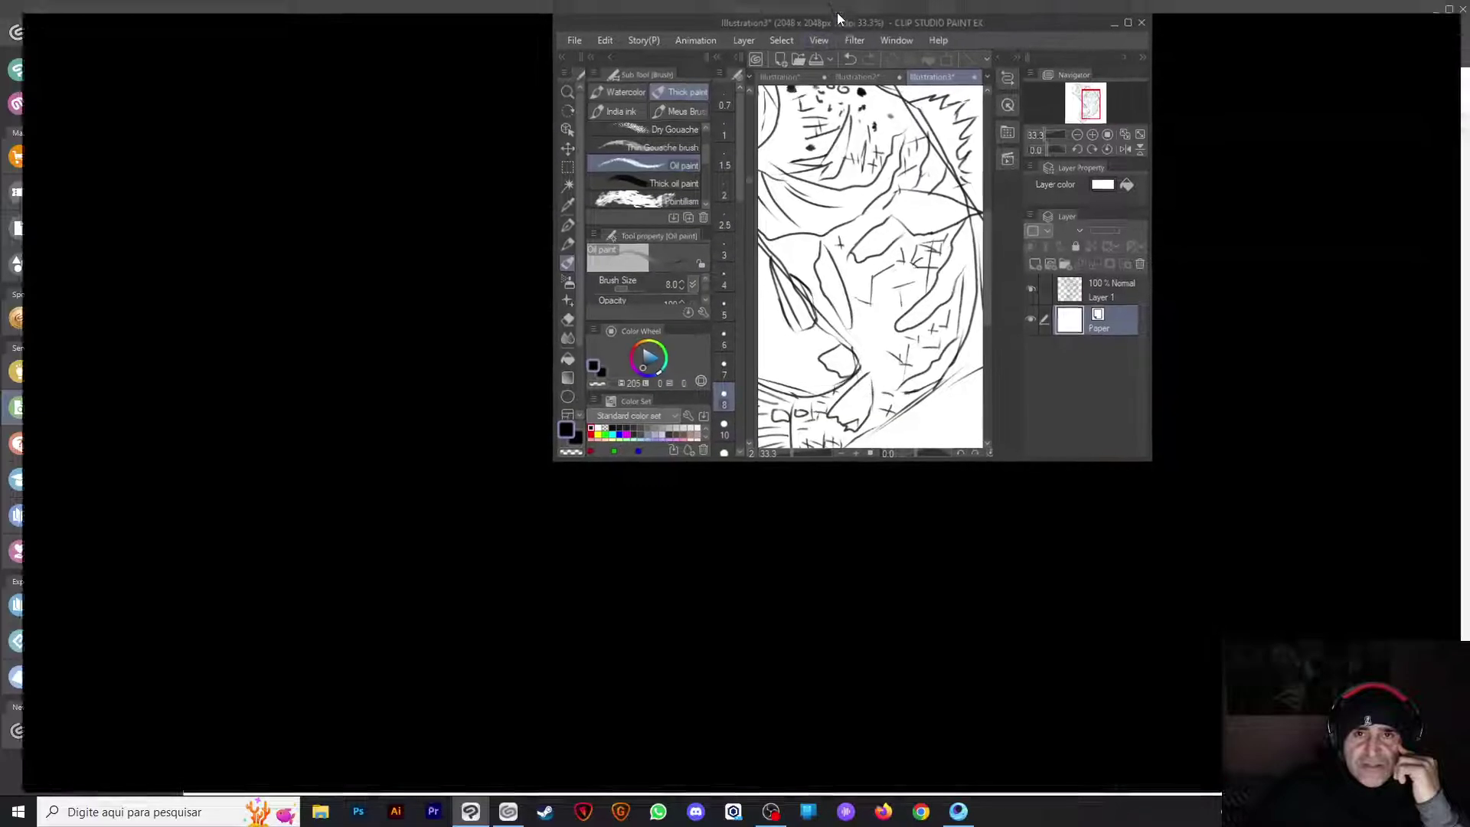
Switch to Clip Studio Paint, lower the fish sketch layer's opacity to 33%, and add a new layer above it
double_click(838, 12)
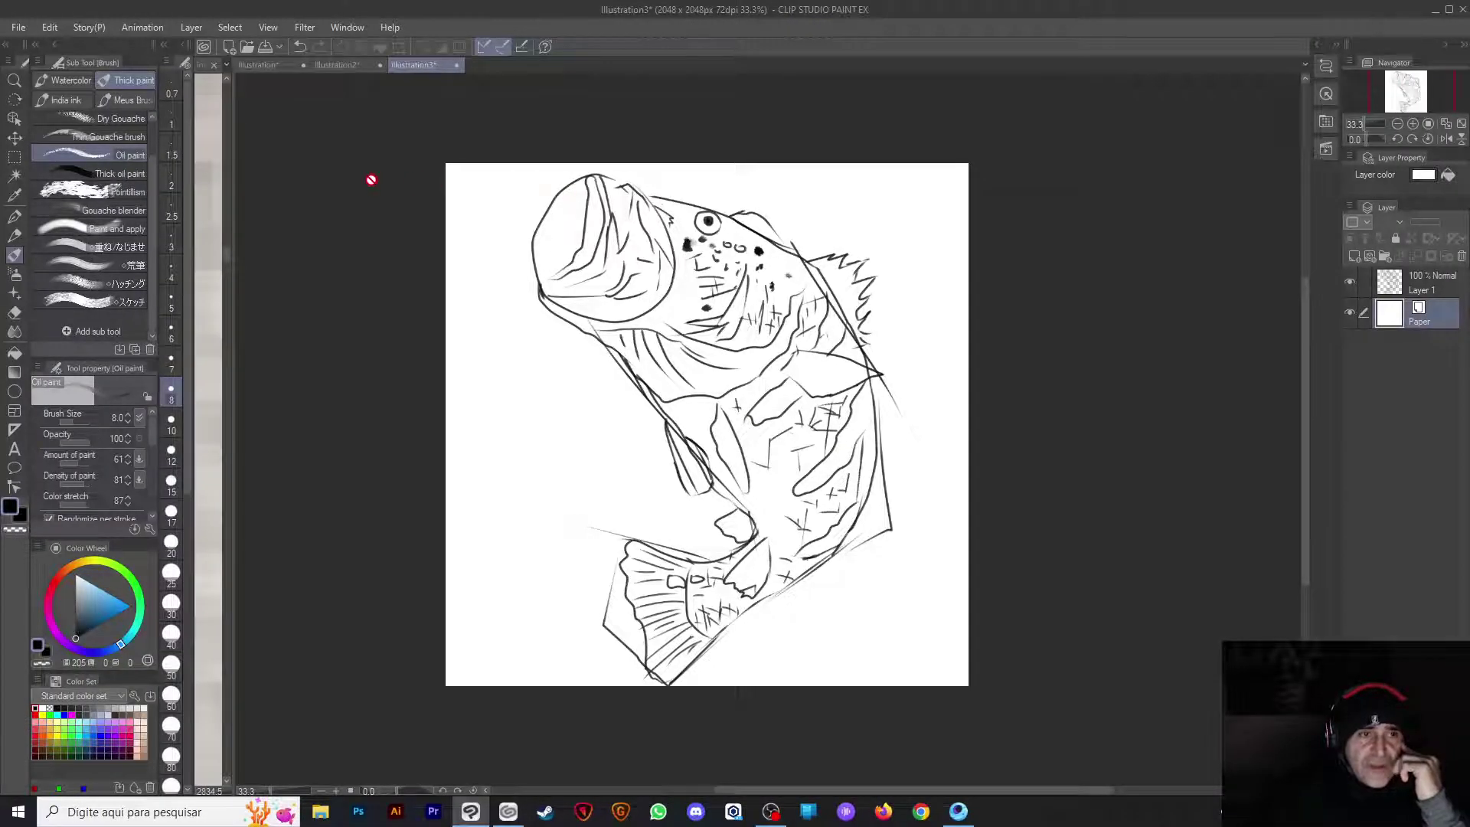
scroll(658, 320, "up", 2)
scroll(672, 328, "down", 1)
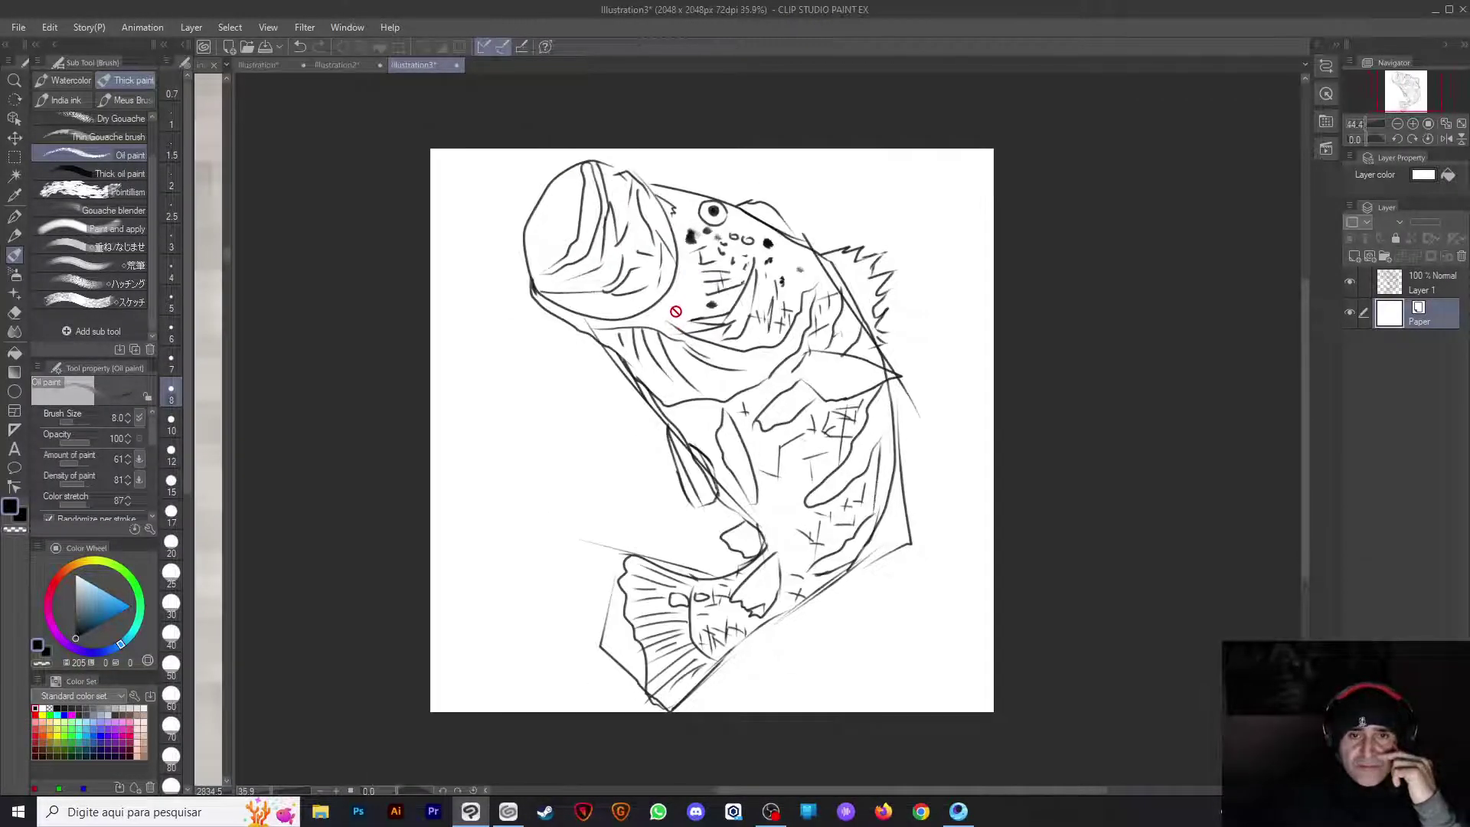
left_click(1405, 285)
left_click_drag(1421, 225, 1420, 222)
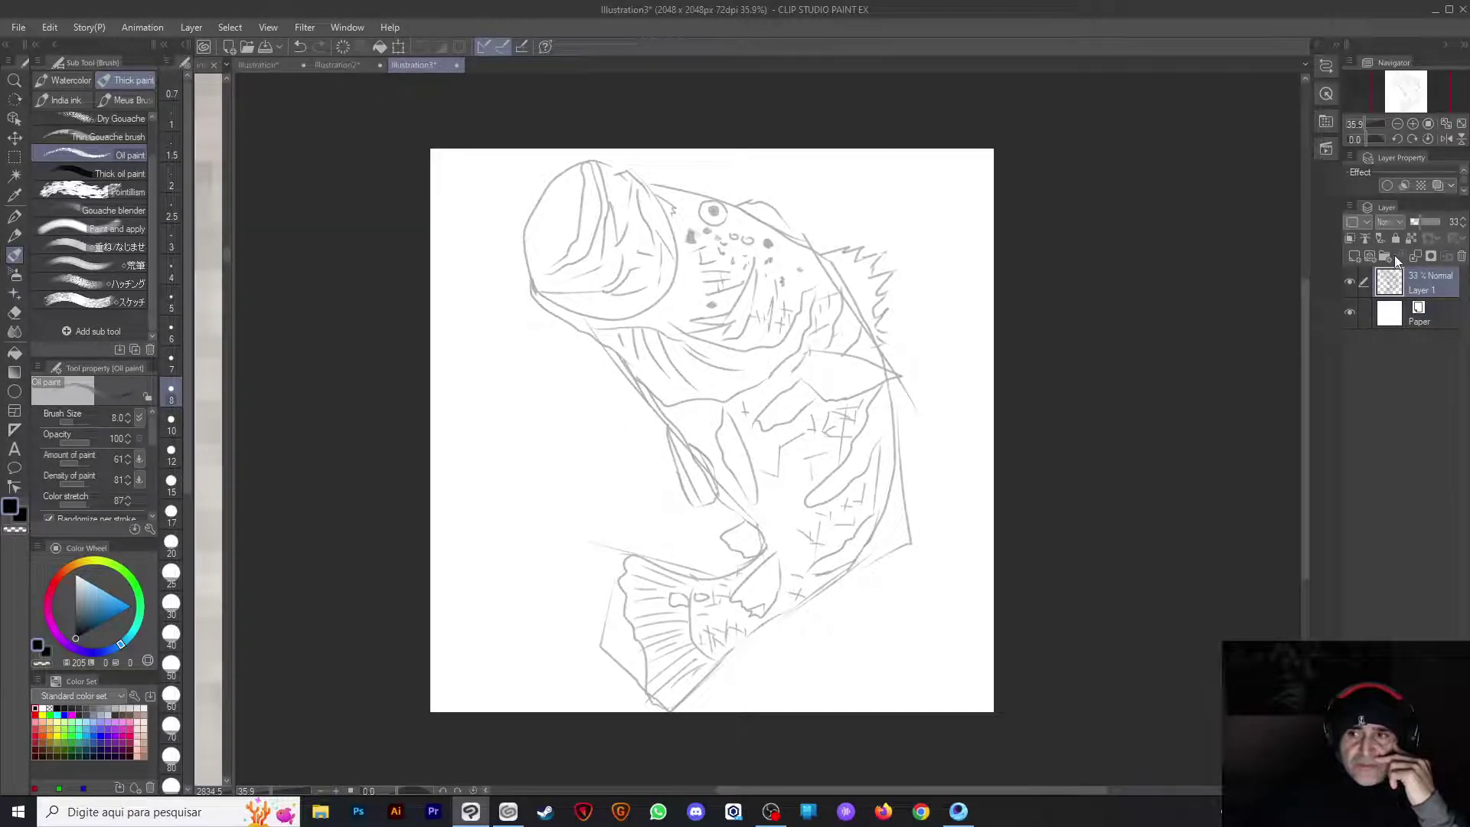
left_click(1354, 256)
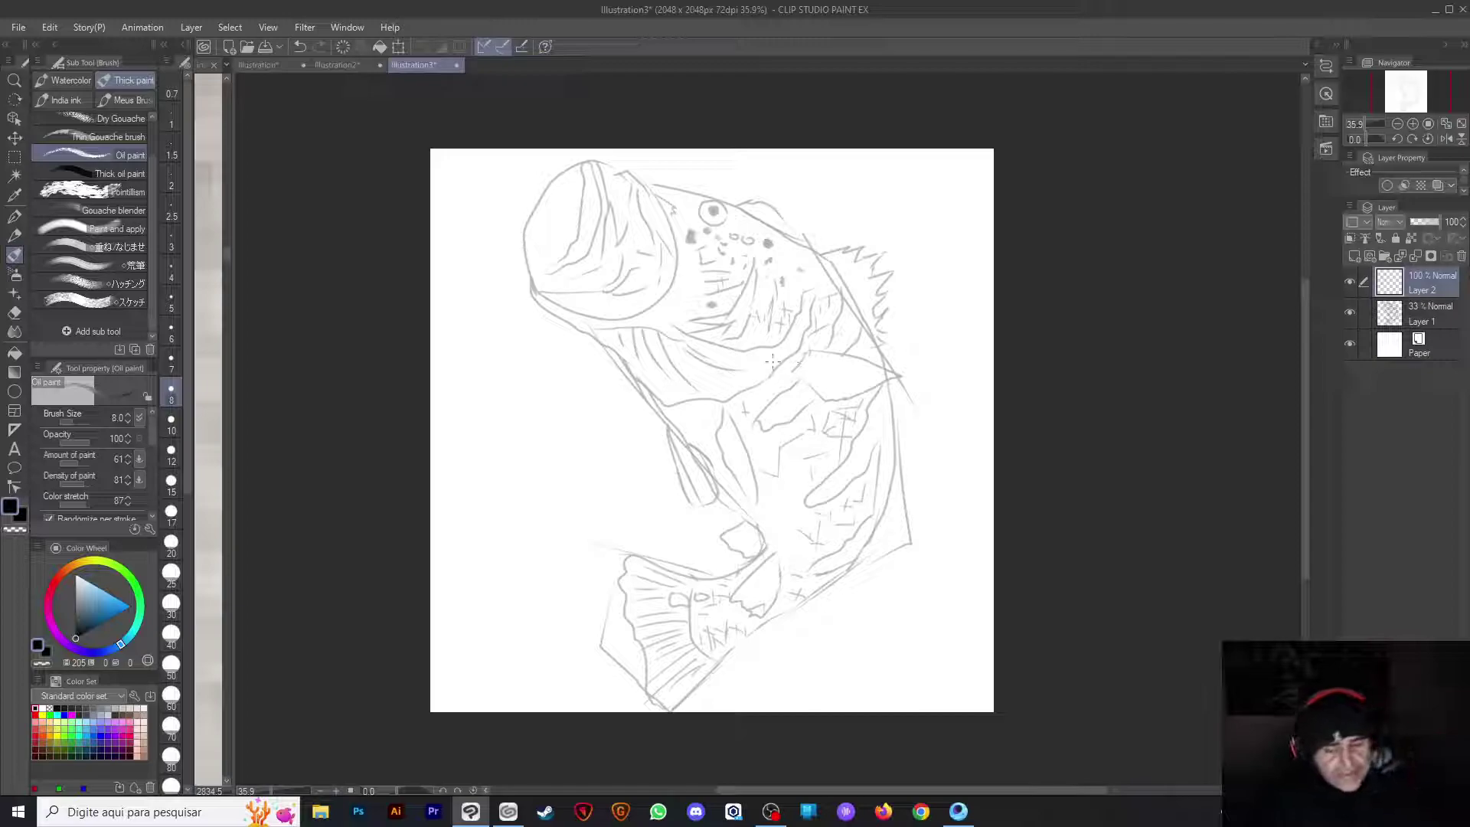
Ink the round outline of the fish's eye on the new layer with the G-pen at size 10
key("p")
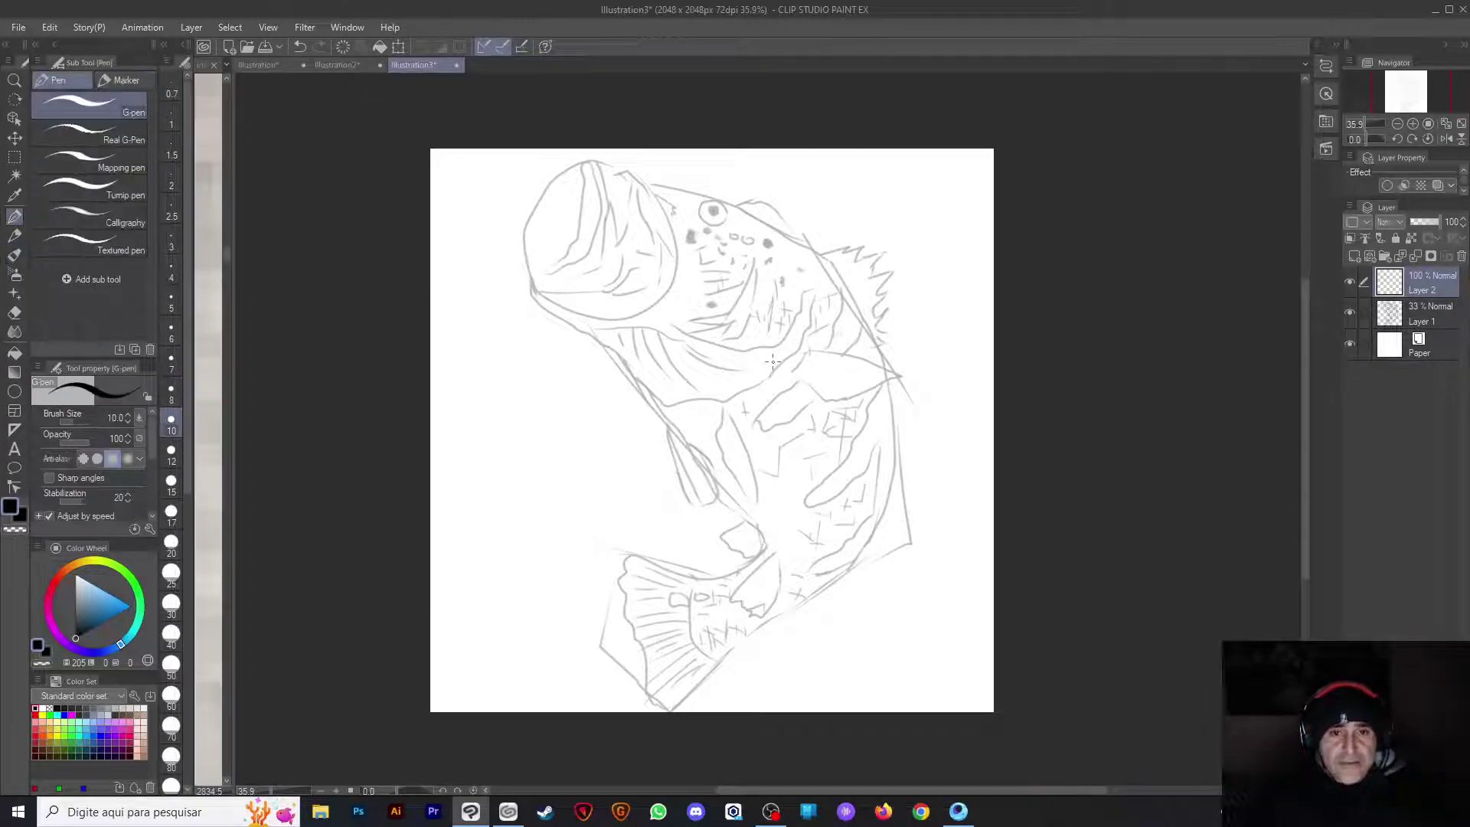
left_click_drag(712, 379, 724, 406)
key("ctrl+z")
mouse_move(749, 275)
left_mouse_down()
mouse_move(761, 431)
mouse_move(746, 375)
mouse_move(659, 374)
left_mouse_up()
scroll(736, 360, "up", 2)
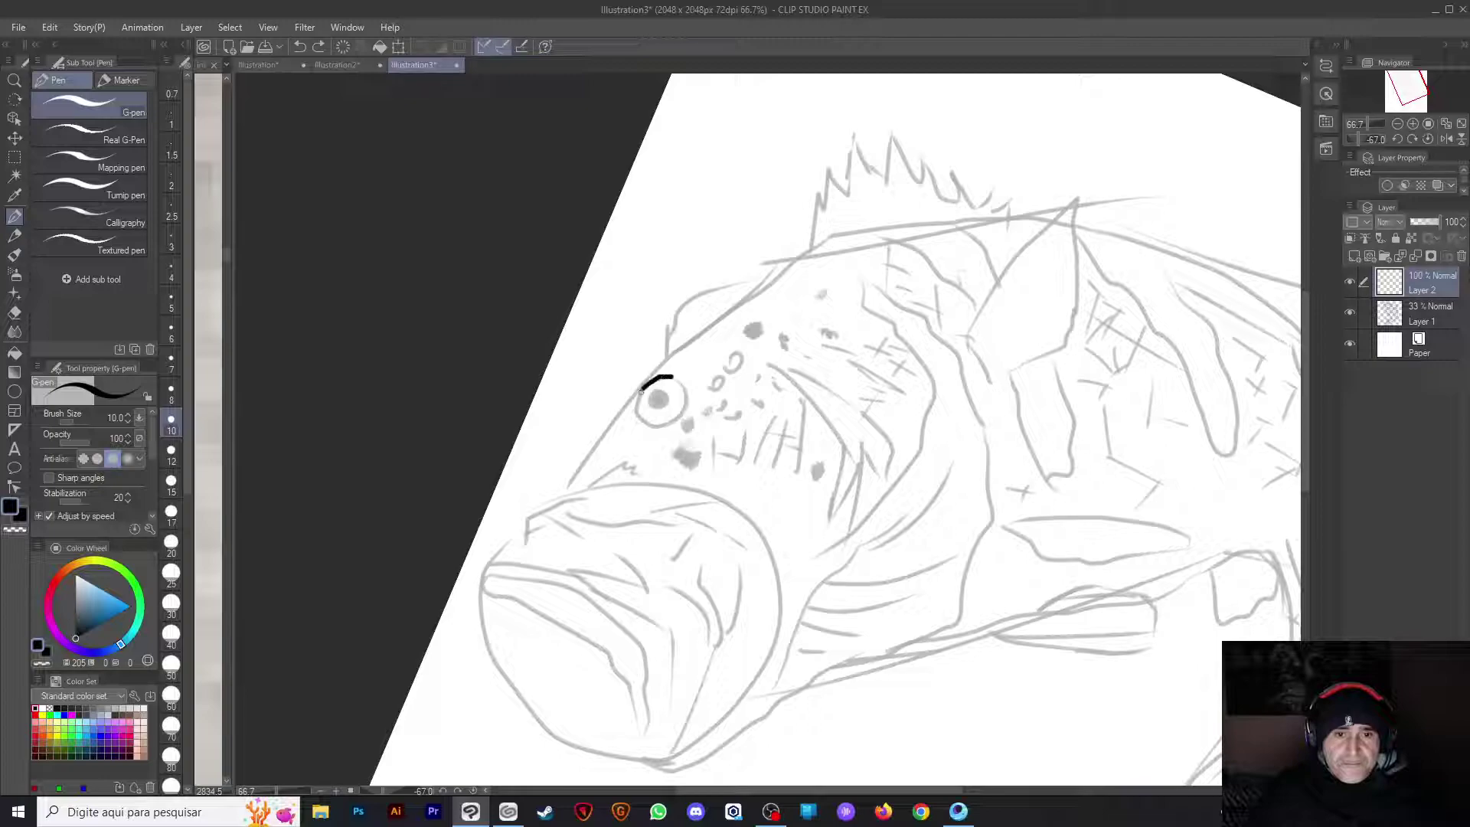
key("ctrl+z")
key("ctrl+z")
mouse_move(644, 417)
left_mouse_down()
mouse_move(663, 377)
mouse_move(637, 403)
mouse_move(646, 421)
mouse_move(671, 417)
mouse_move(682, 400)
mouse_move(655, 378)
mouse_move(669, 377)
mouse_move(634, 401)
mouse_move(643, 422)
mouse_move(678, 420)
mouse_move(672, 376)
left_mouse_up()
key("ctrl+z")
left_click_drag(672, 376, 685, 352)
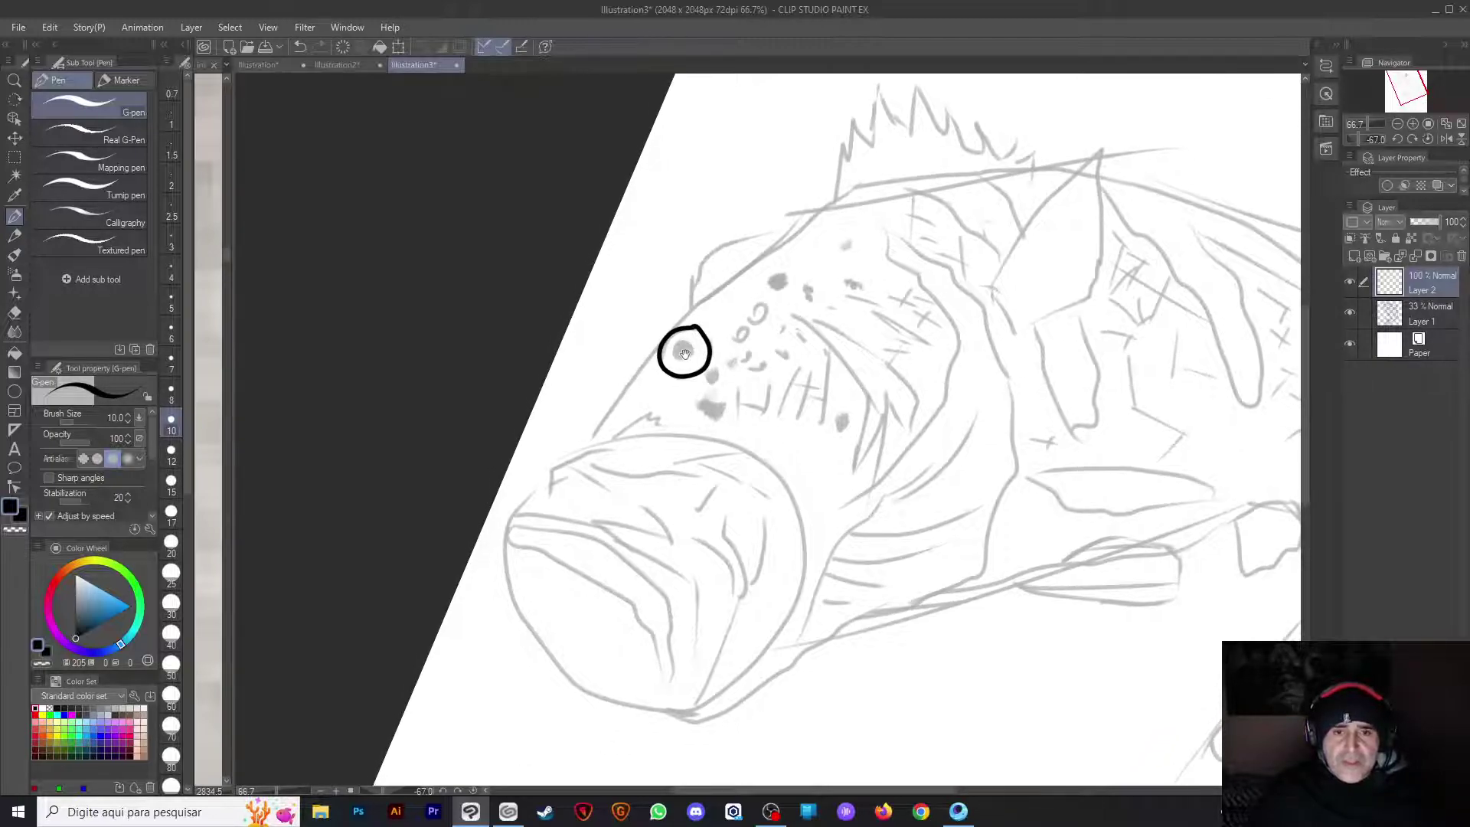
Ink the short nostril mark between the fish's eye and mouth, undoing the unwanted strokes
key("ctrl+z")
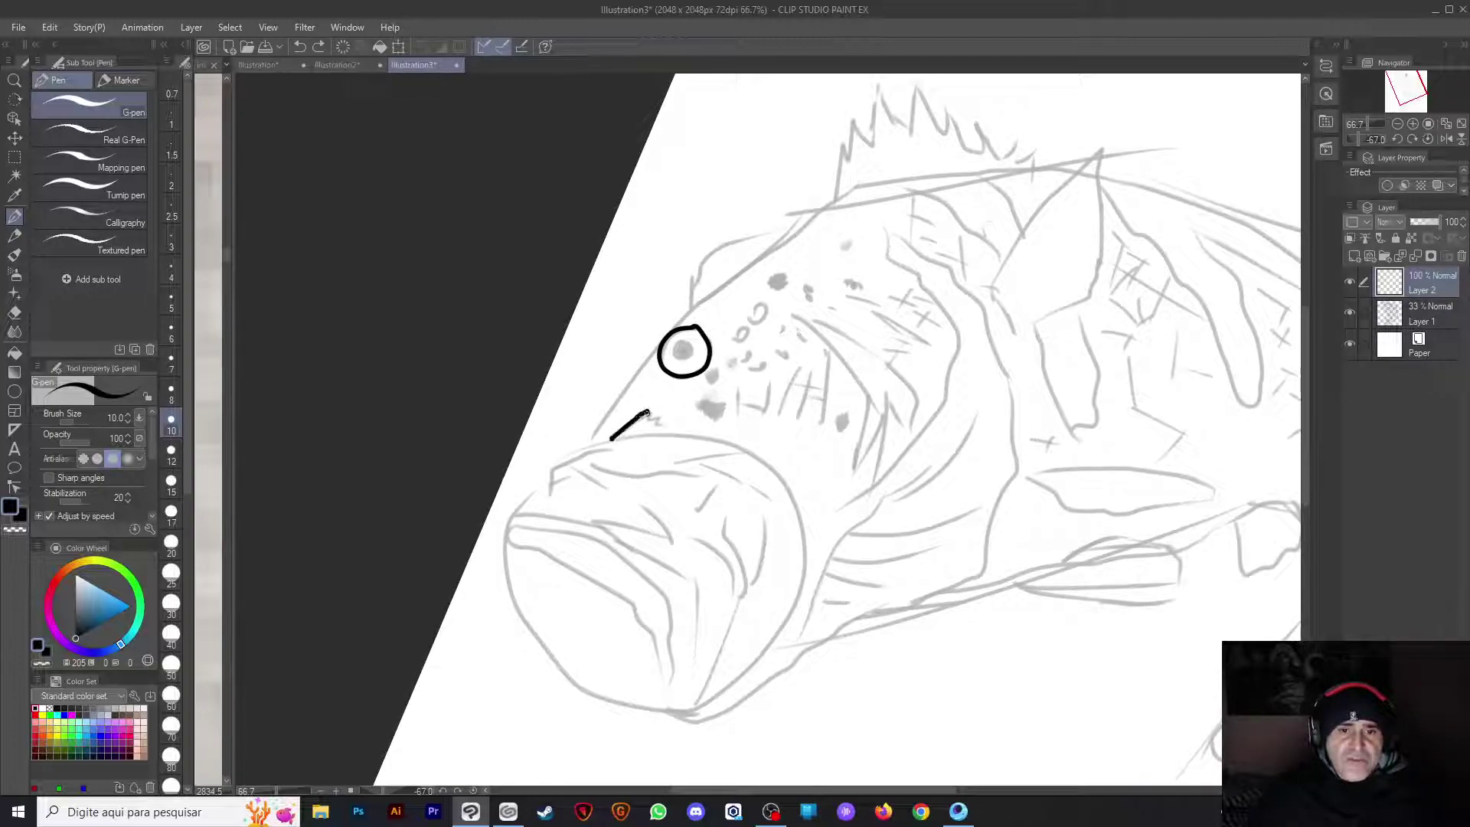
mouse_move(669, 422)
left_mouse_down()
mouse_move(756, 455)
mouse_move(621, 519)
mouse_move(451, 498)
mouse_move(441, 371)
mouse_move(562, 240)
mouse_move(651, 266)
left_mouse_up()
key("ctrl+z")
left_click_drag(613, 343, 623, 337)
Ink the folds and contour lines inside the fish's open mouth with the G-pen, following the faded sketch
left_click_drag(617, 258, 599, 361)
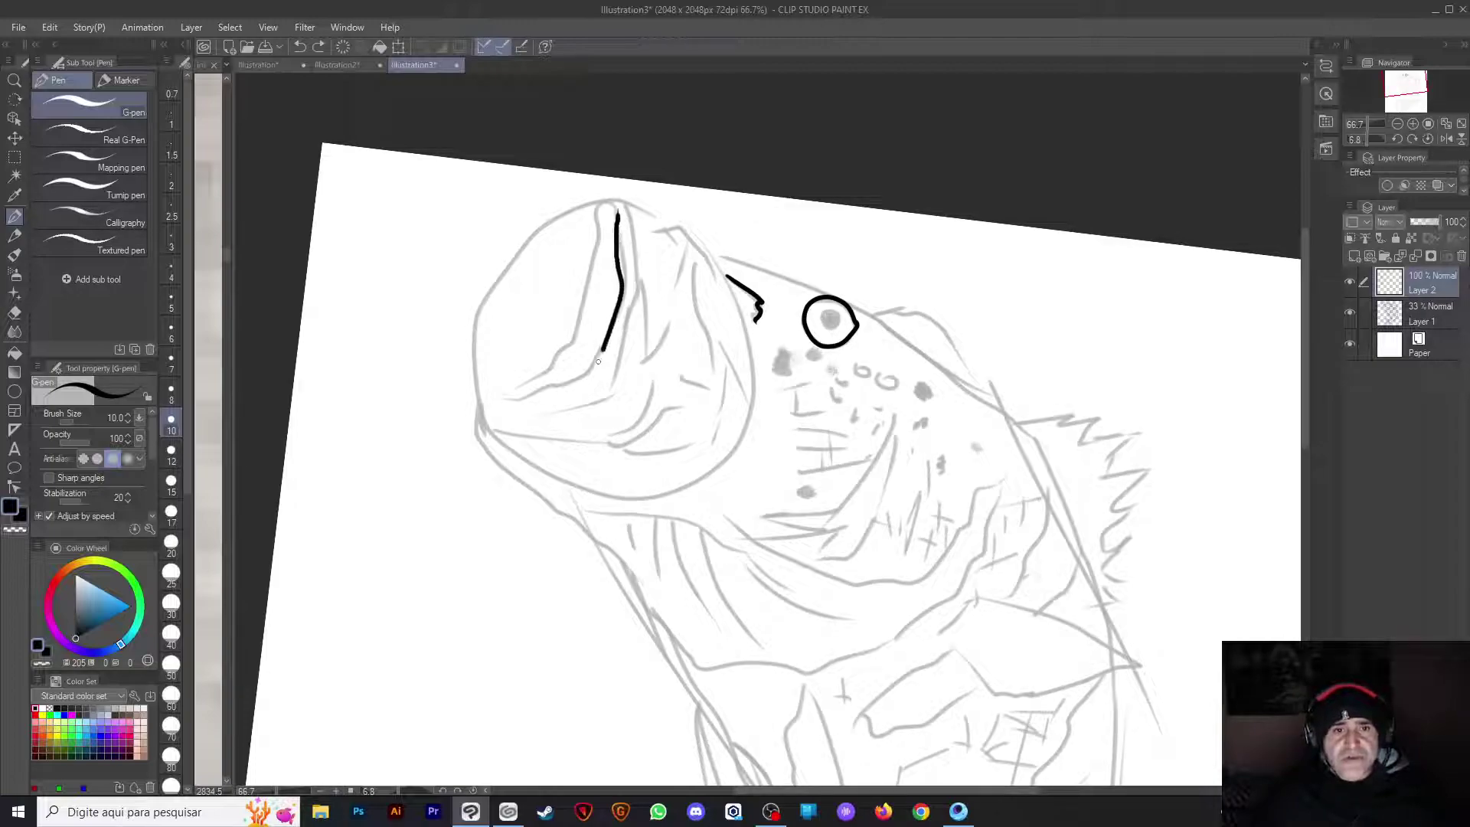
left_click_drag(449, 432, 458, 426)
mouse_move(557, 377)
left_mouse_down()
mouse_move(473, 451)
mouse_move(541, 397)
mouse_move(569, 265)
mouse_move(601, 279)
left_mouse_up()
left_click_drag(653, 335, 625, 391)
left_click_drag(624, 391, 552, 191)
mouse_move(531, 249)
left_mouse_down()
mouse_move(546, 294)
mouse_move(482, 377)
left_mouse_up()
mouse_move(522, 355)
left_mouse_down()
mouse_move(524, 327)
mouse_move(475, 398)
left_mouse_up()
key("ctrl+z")
key("ctrl+z")
mouse_move(528, 349)
left_mouse_down()
mouse_move(454, 431)
mouse_move(552, 386)
left_mouse_up()
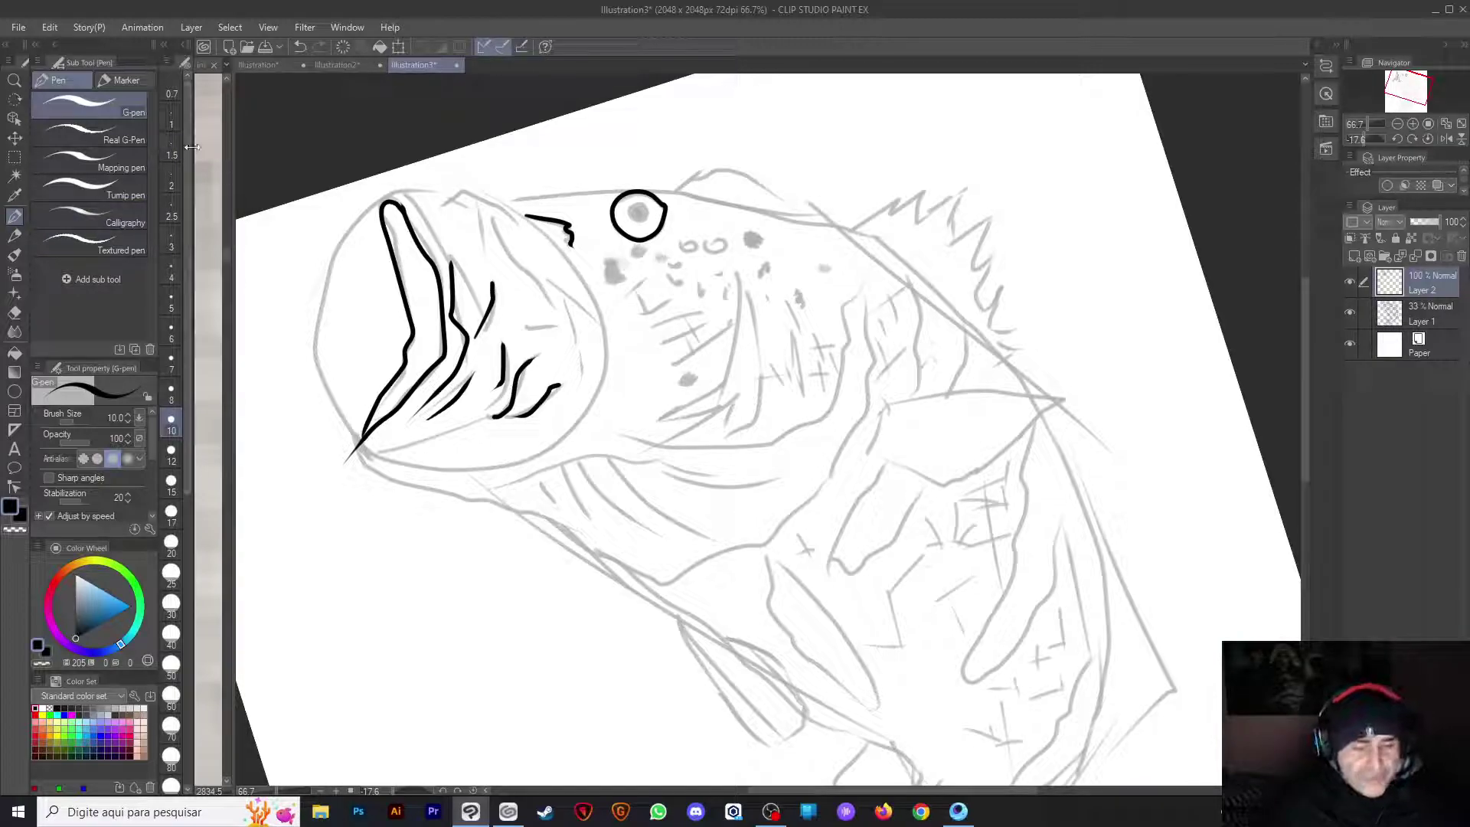
Look through the brush groups and select the Hatching brush from the India ink group
key("b")
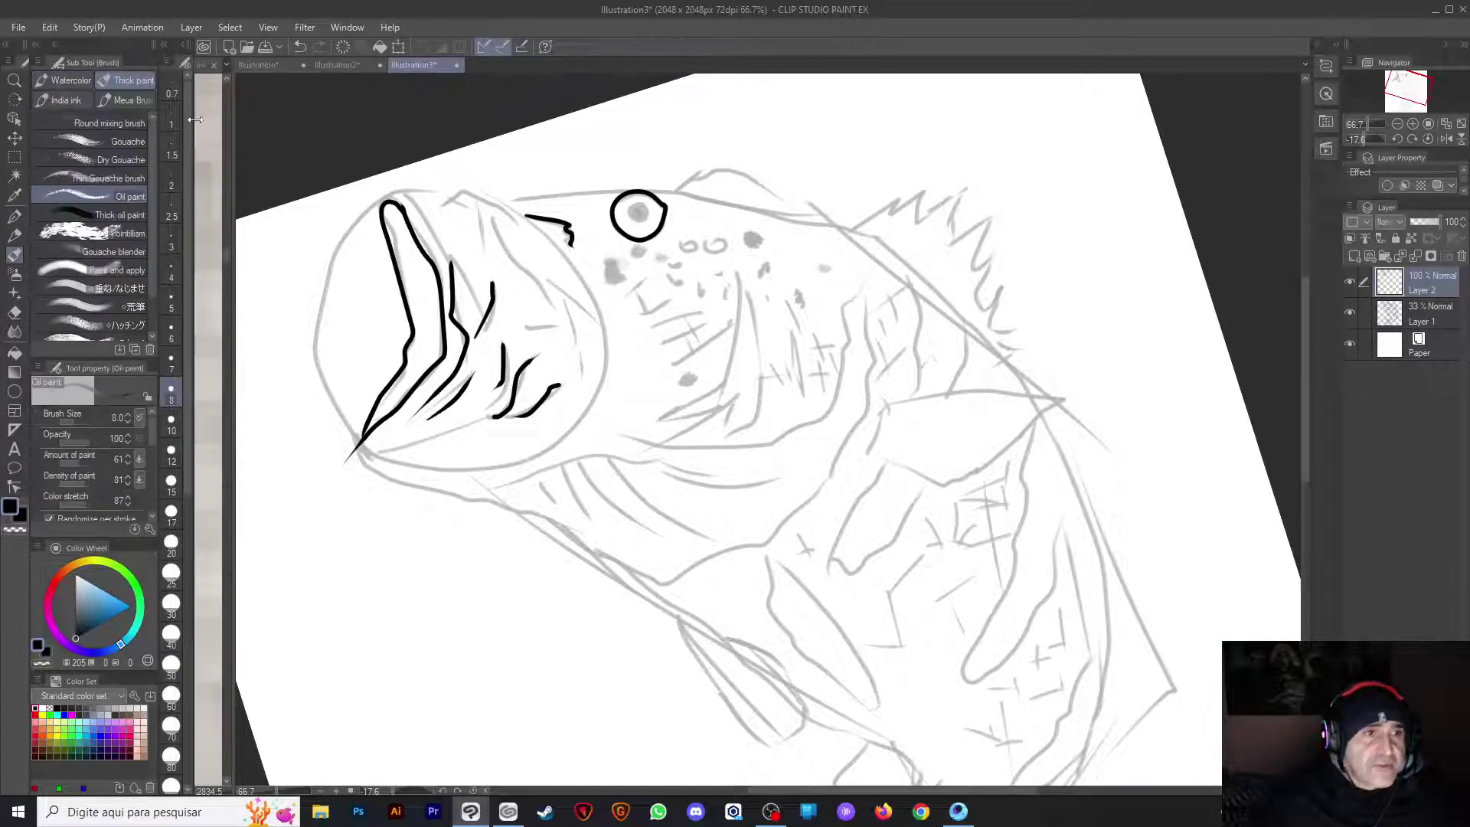
left_click(127, 101)
left_click(71, 103)
left_click(113, 80)
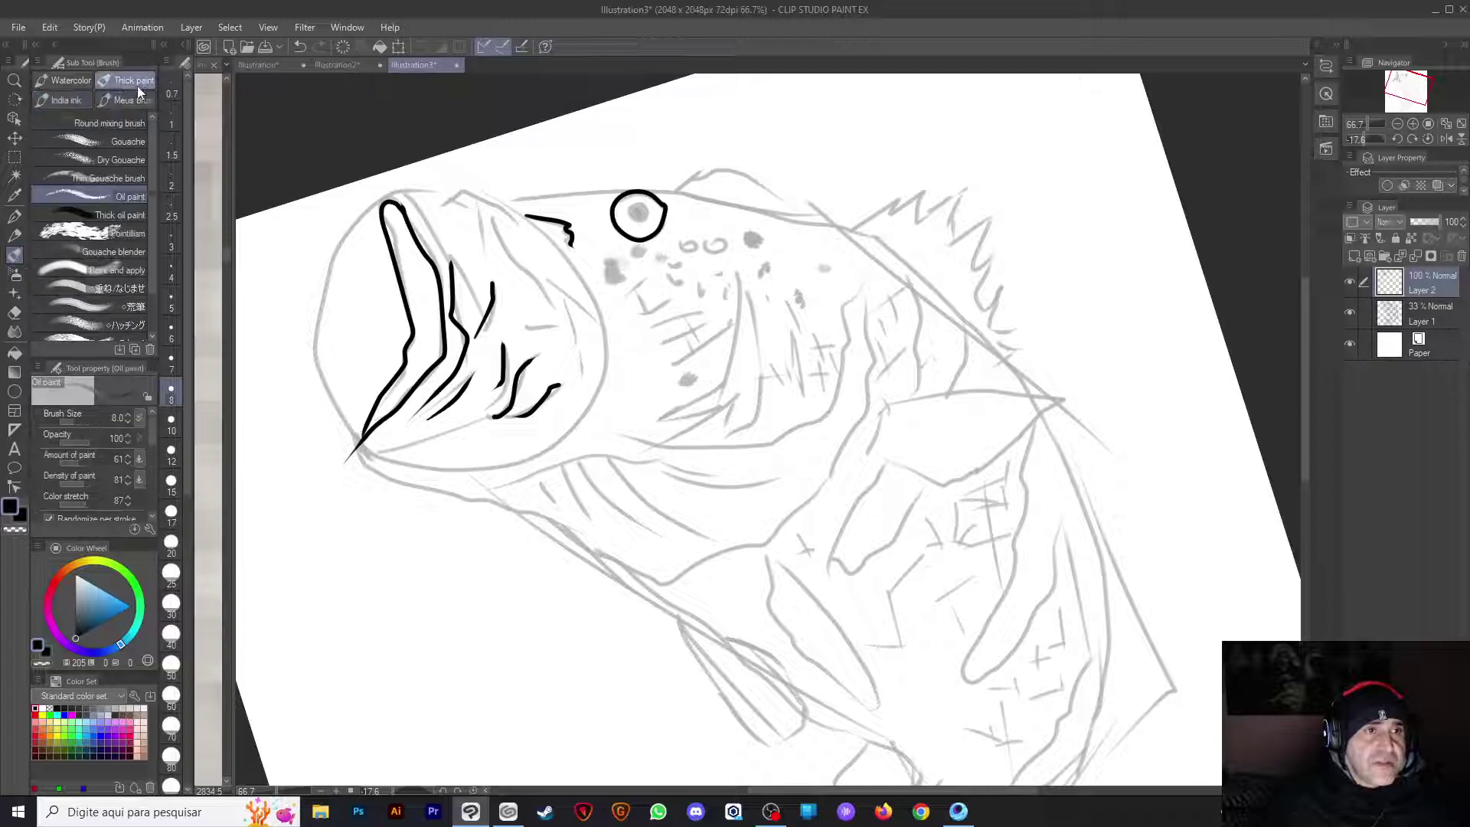
left_click(83, 103)
left_click_drag(153, 165, 151, 299)
left_click(100, 208)
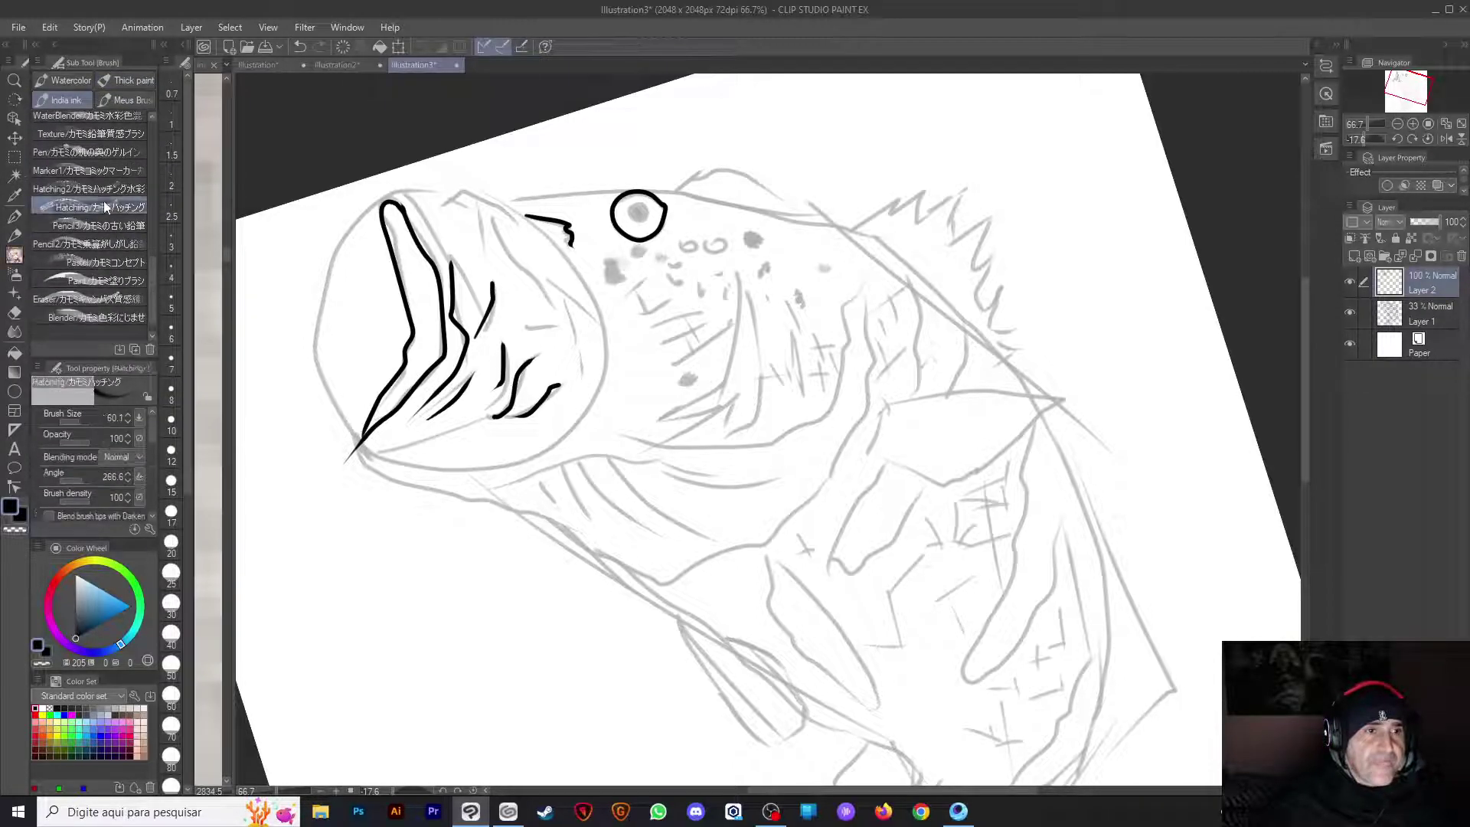
Test the Hatching brush with several black strokes at different sizes over the fish's mouth and cheek, undoing them all
left_click_drag(606, 372, 550, 601)
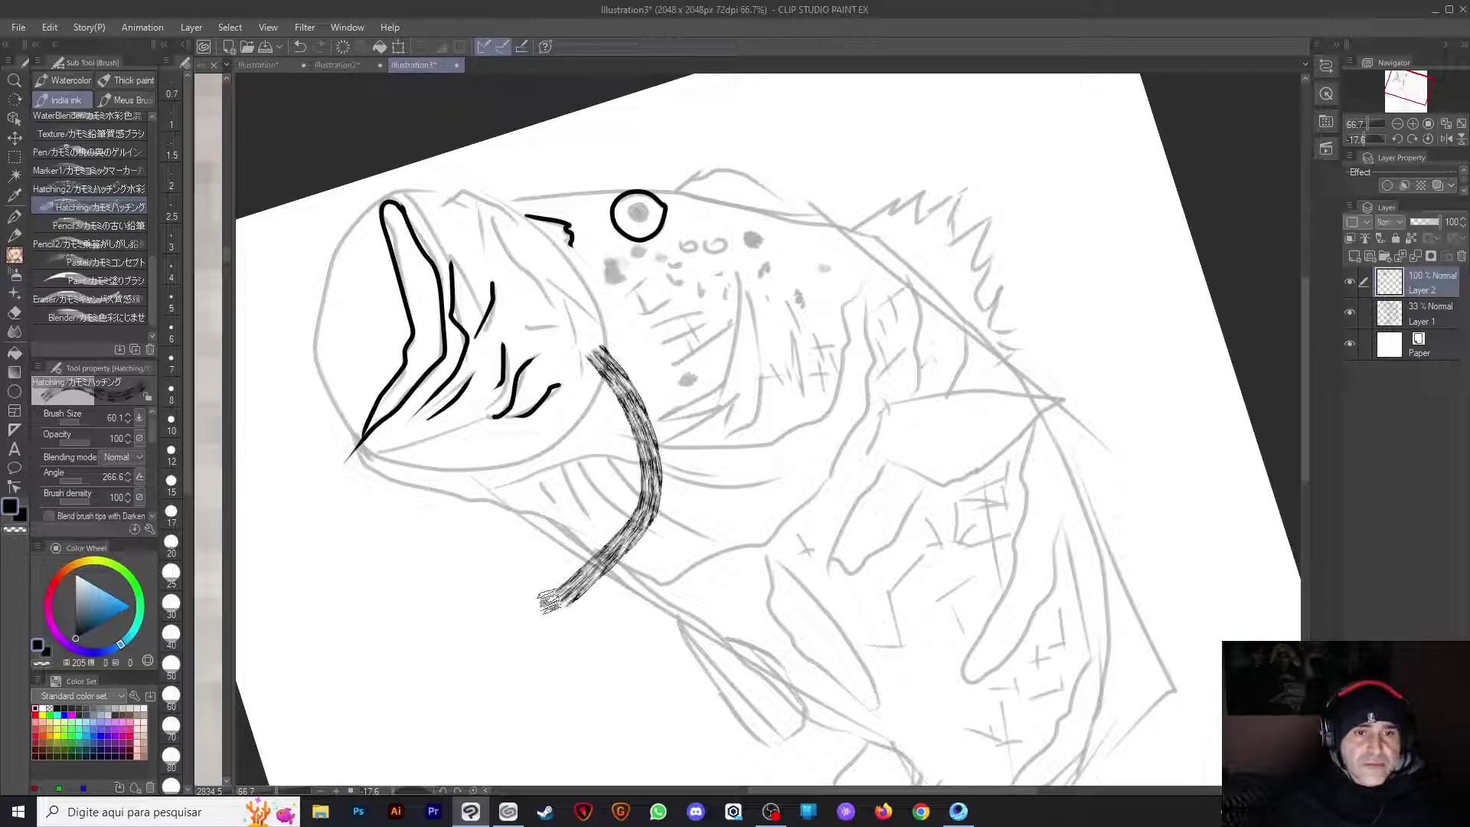
key("ctrl+z")
mouse_move(578, 237)
left_mouse_down()
mouse_move(581, 341)
mouse_move(509, 494)
left_mouse_up()
key("ctrl+z")
left_click_drag(600, 379, 605, 466)
left_click_drag(701, 299, 566, 493)
key("ctrl+z")
mouse_move(635, 295)
left_mouse_down()
mouse_move(674, 330)
mouse_move(635, 305)
mouse_move(572, 525)
left_mouse_up()
mouse_move(655, 356)
left_mouse_down()
mouse_move(594, 452)
mouse_move(668, 445)
left_mouse_up()
key("ctrl+z")
key("ctrl+z")
key("ctrl+z")
key("ctrl+z")
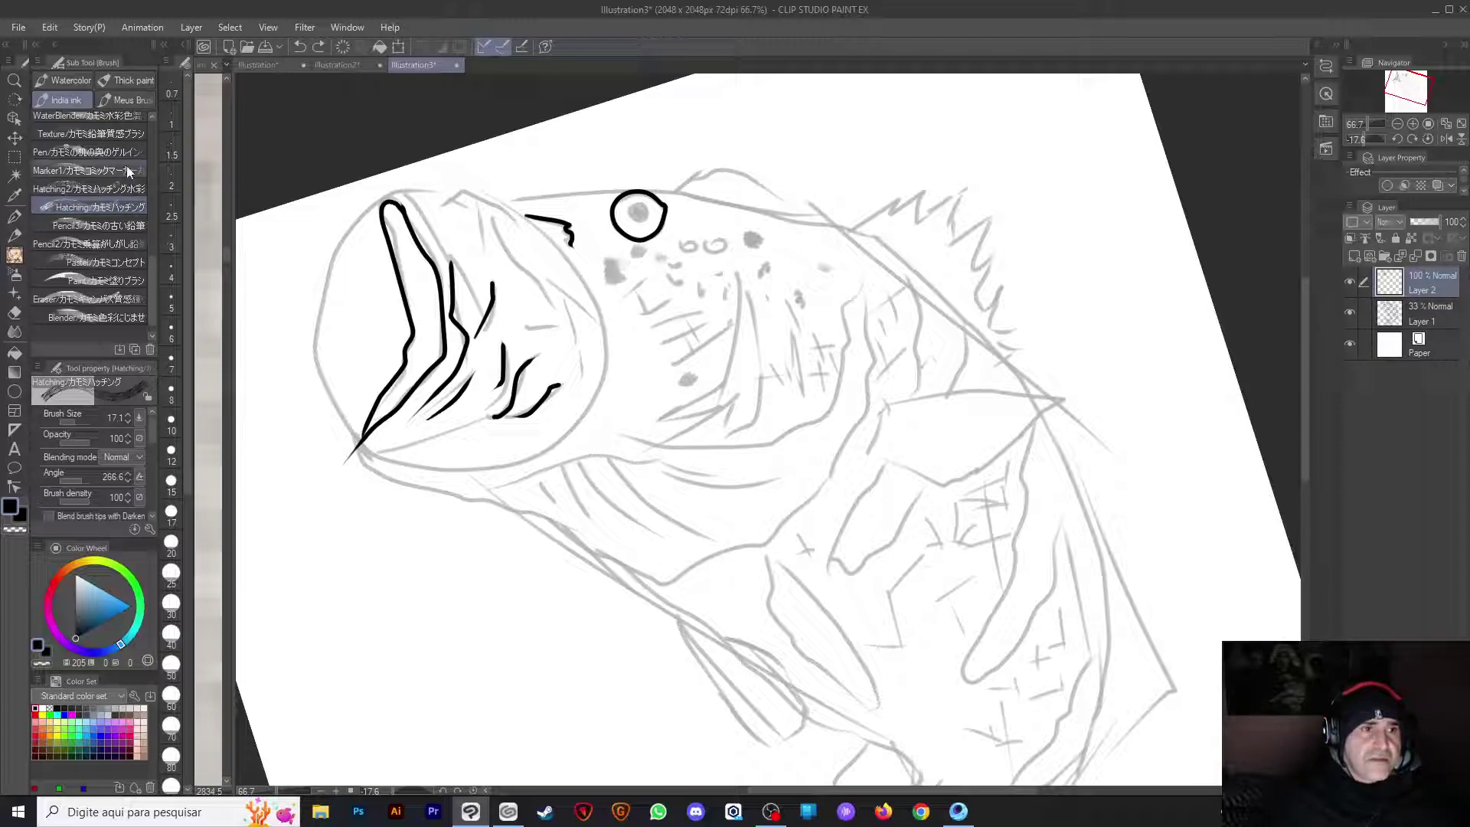
Select the Watercolor2 brush and try dark strokes at decreasing sizes over the fish's cheek, undoing them
scroll(154, 298, "up", 1)
scroll(154, 274, "up", 4)
left_click(88, 178)
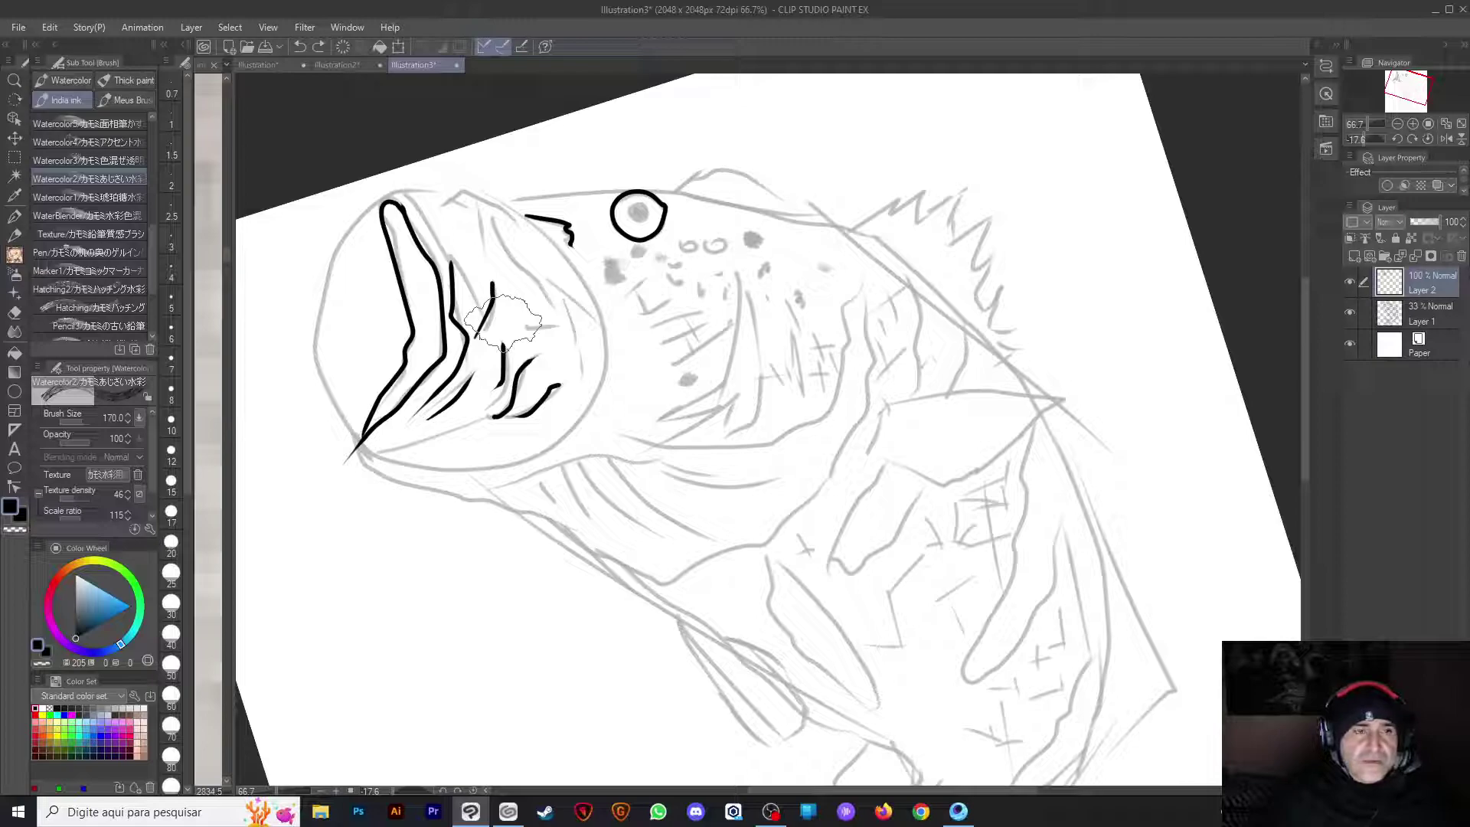
left_click_drag(766, 341, 622, 555)
key("ctrl+z")
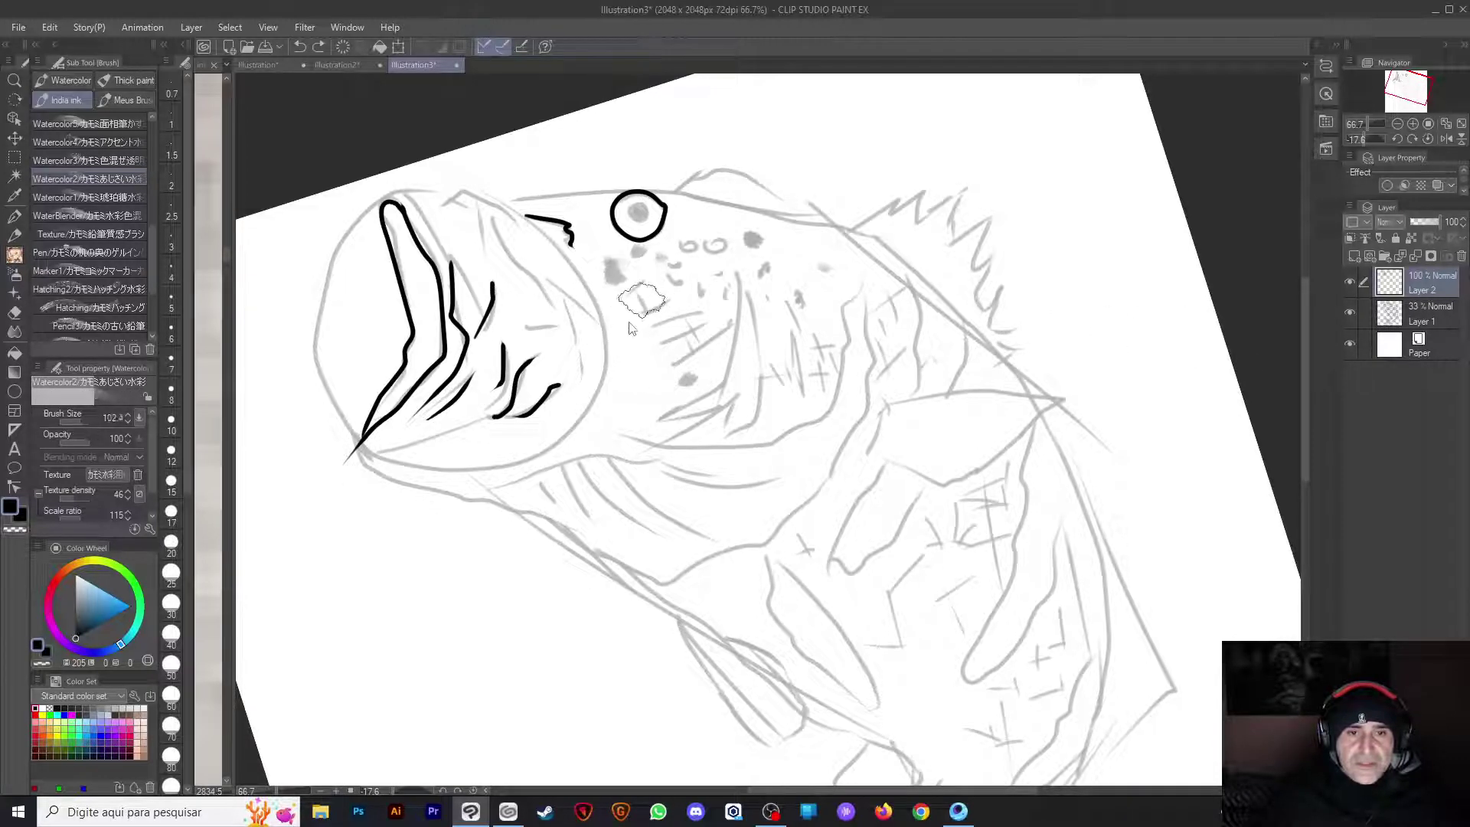
mouse_move(629, 330)
left_mouse_down()
mouse_move(593, 456)
mouse_move(646, 324)
mouse_move(592, 352)
mouse_move(646, 261)
mouse_move(645, 283)
mouse_move(586, 325)
mouse_move(627, 257)
left_mouse_up()
key("ctrl+z")
mouse_move(650, 403)
left_mouse_down()
mouse_move(592, 437)
mouse_move(675, 326)
mouse_move(665, 342)
mouse_move(597, 354)
mouse_move(636, 306)
mouse_move(720, 254)
mouse_move(677, 354)
mouse_move(634, 393)
mouse_move(711, 350)
mouse_move(663, 392)
left_mouse_up()
key("ctrl+z")
key("ctrl+z")
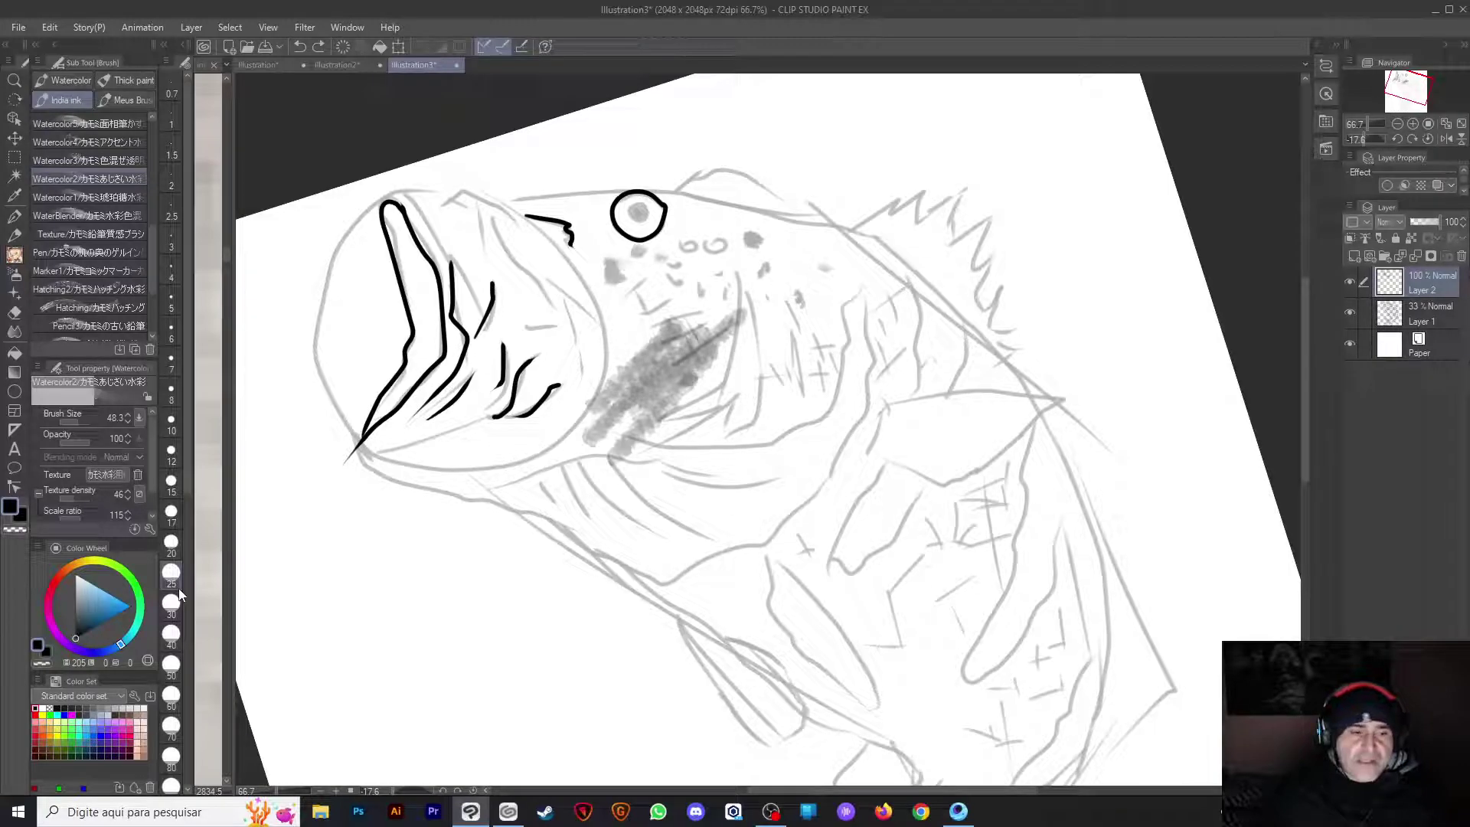
Pick magenta and try Watercolor2 washes at several sizes across the fish's cheek and body, undoing each one
left_click(70, 714)
mouse_move(662, 328)
left_mouse_down()
mouse_move(704, 300)
mouse_move(667, 375)
mouse_move(715, 374)
mouse_move(690, 419)
mouse_move(712, 360)
left_mouse_up()
key("ctrl+z")
key("ctrl+z")
key("ctrl+z")
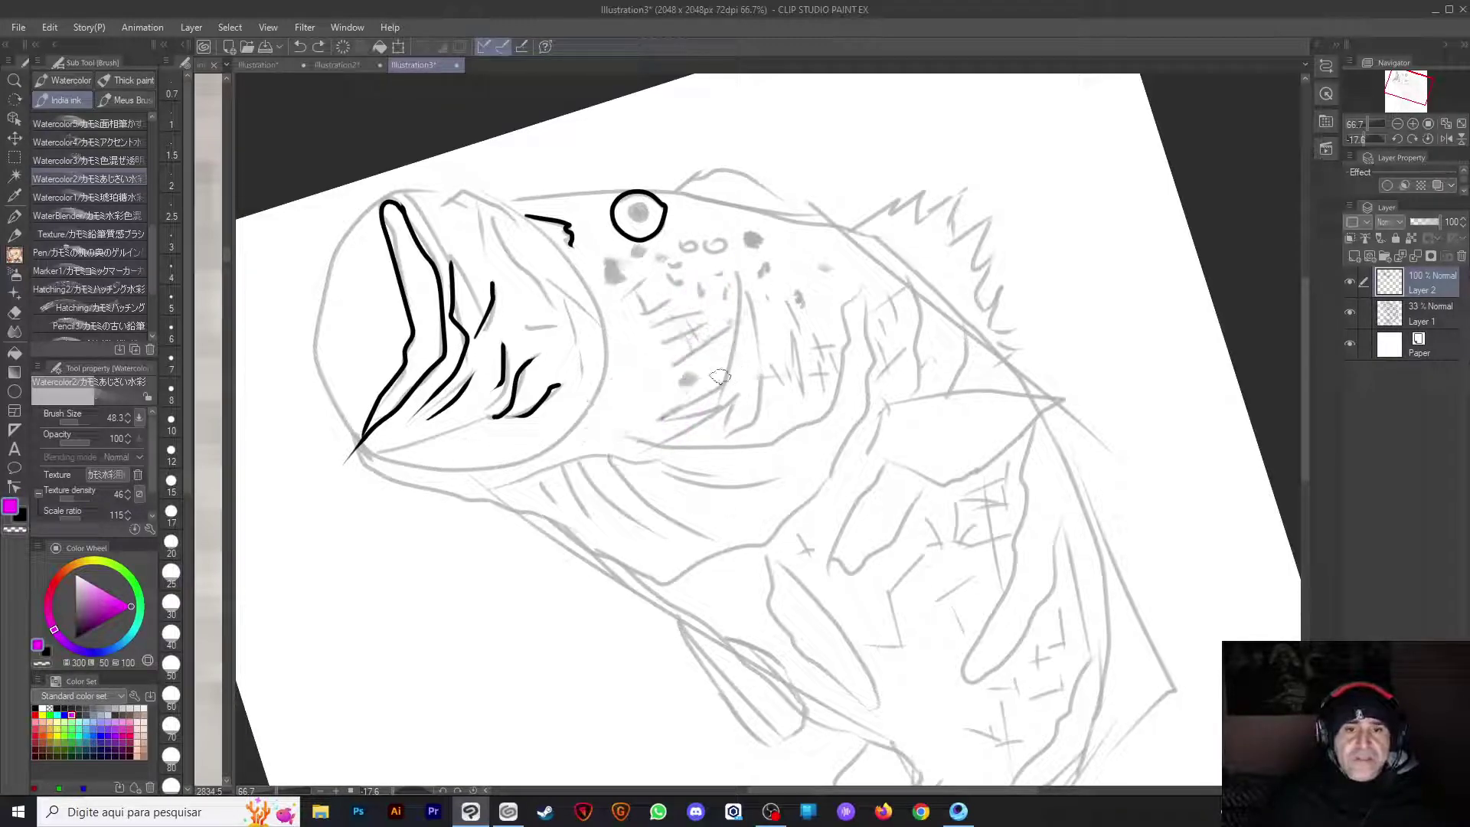
left_click_drag(709, 346, 731, 341, "ctrl+alt")
left_click_drag(845, 382, 658, 413)
key("ctrl+z")
mouse_move(673, 233)
left_mouse_down()
mouse_move(689, 283)
mouse_move(659, 365)
mouse_move(766, 398)
left_mouse_up()
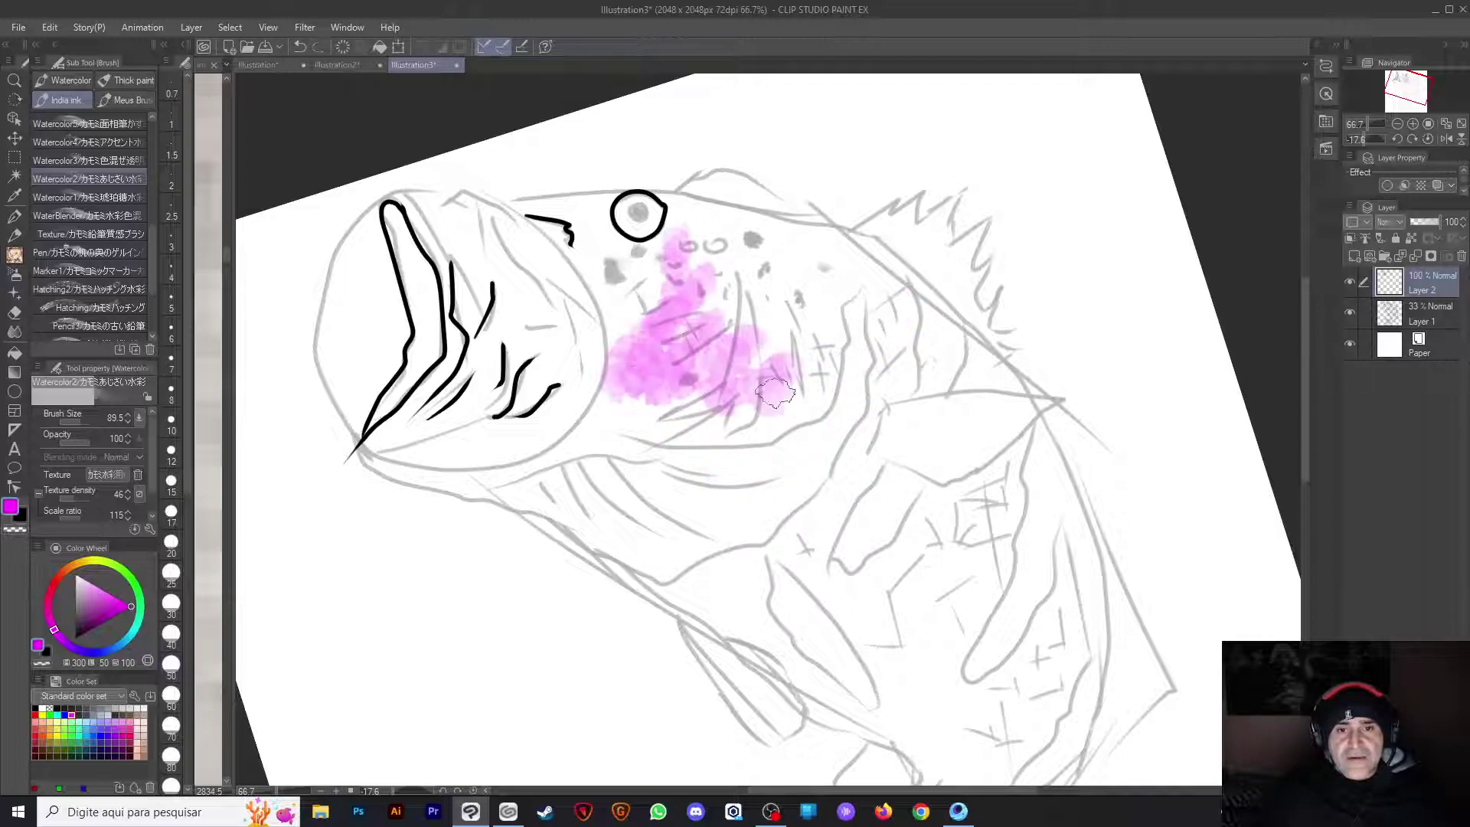
key("ctrl+z")
scroll(651, 383, "down", 1)
mouse_move(643, 448)
left_mouse_down()
mouse_move(567, 520)
mouse_move(703, 436)
mouse_move(702, 479)
mouse_move(672, 460)
mouse_move(660, 404)
left_mouse_up()
key("ctrl+z")
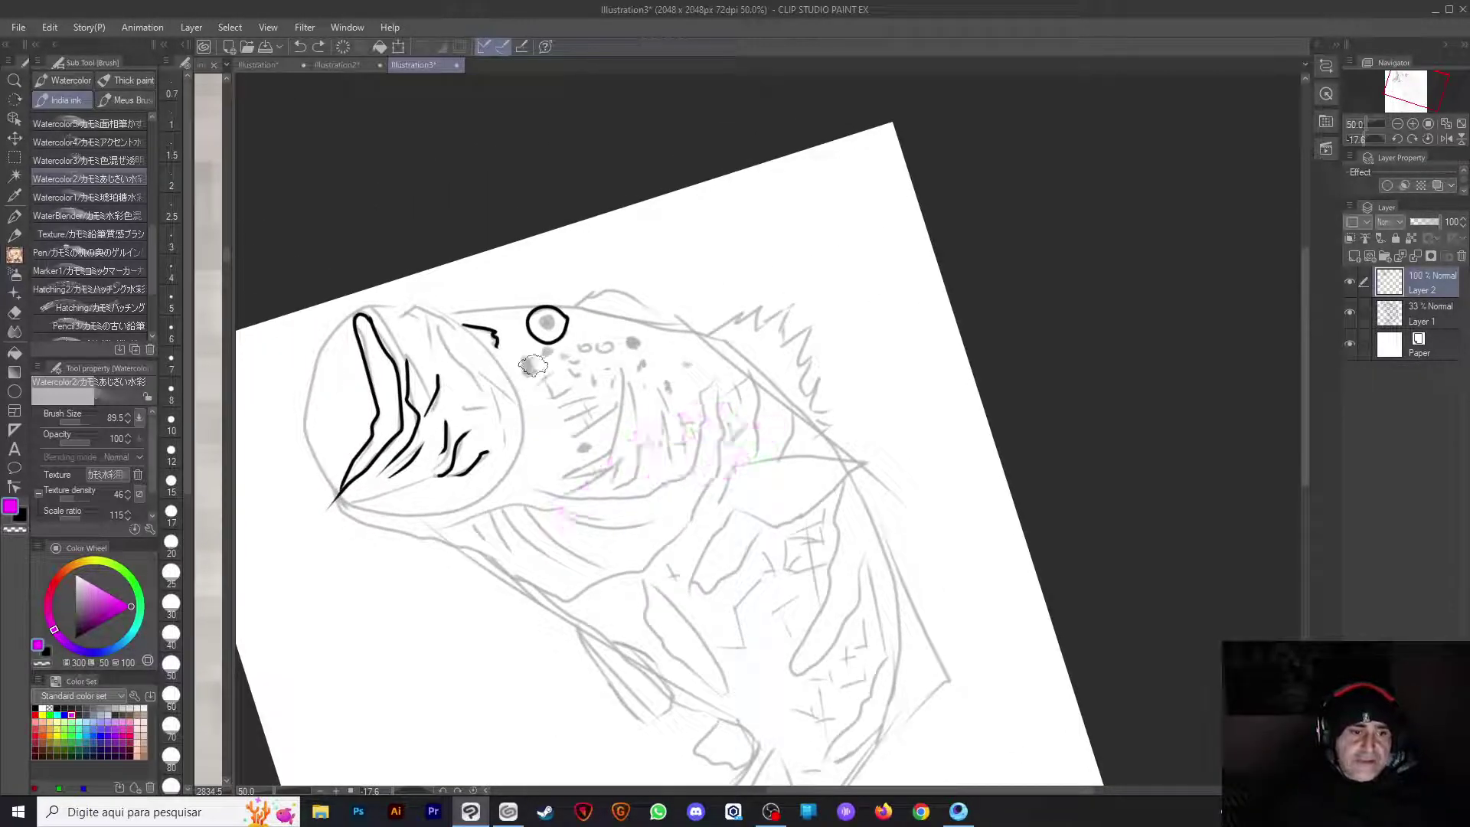
Lower the Watercolor2 brush opacity to 49 and try a pale magenta wash around the fish's cheek, undoing it
left_click(75, 437)
left_click_drag(76, 439, 73, 438)
mouse_move(578, 406)
left_mouse_down()
mouse_move(578, 441)
mouse_move(560, 442)
mouse_move(547, 374)
mouse_move(521, 445)
mouse_move(534, 401)
mouse_move(500, 344)
mouse_move(471, 329)
mouse_move(517, 336)
left_mouse_up()
key("ctrl+z")
key("ctrl+z")
key("ctrl+z")
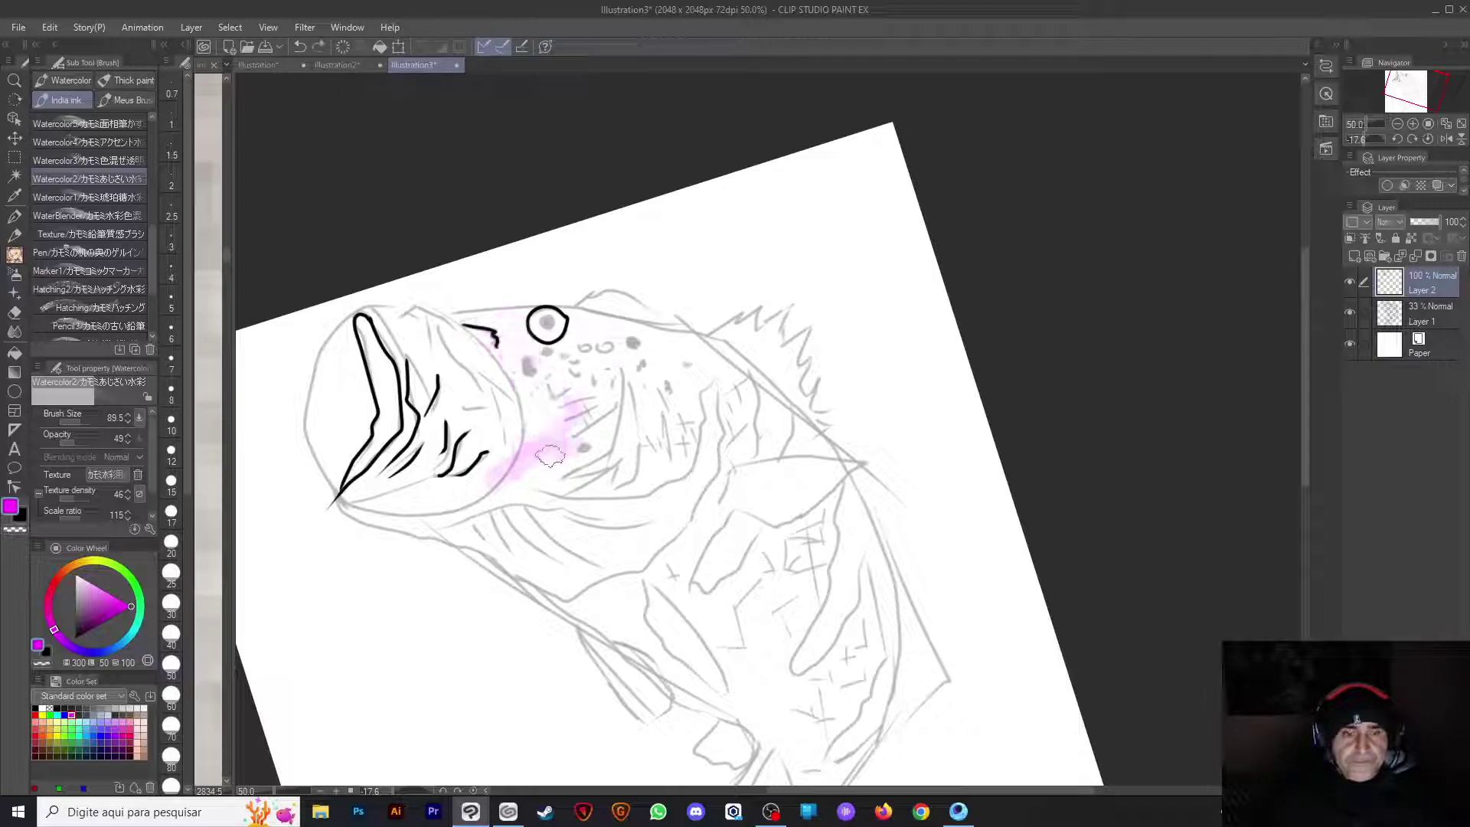
left_click_drag(445, 372, 554, 347)
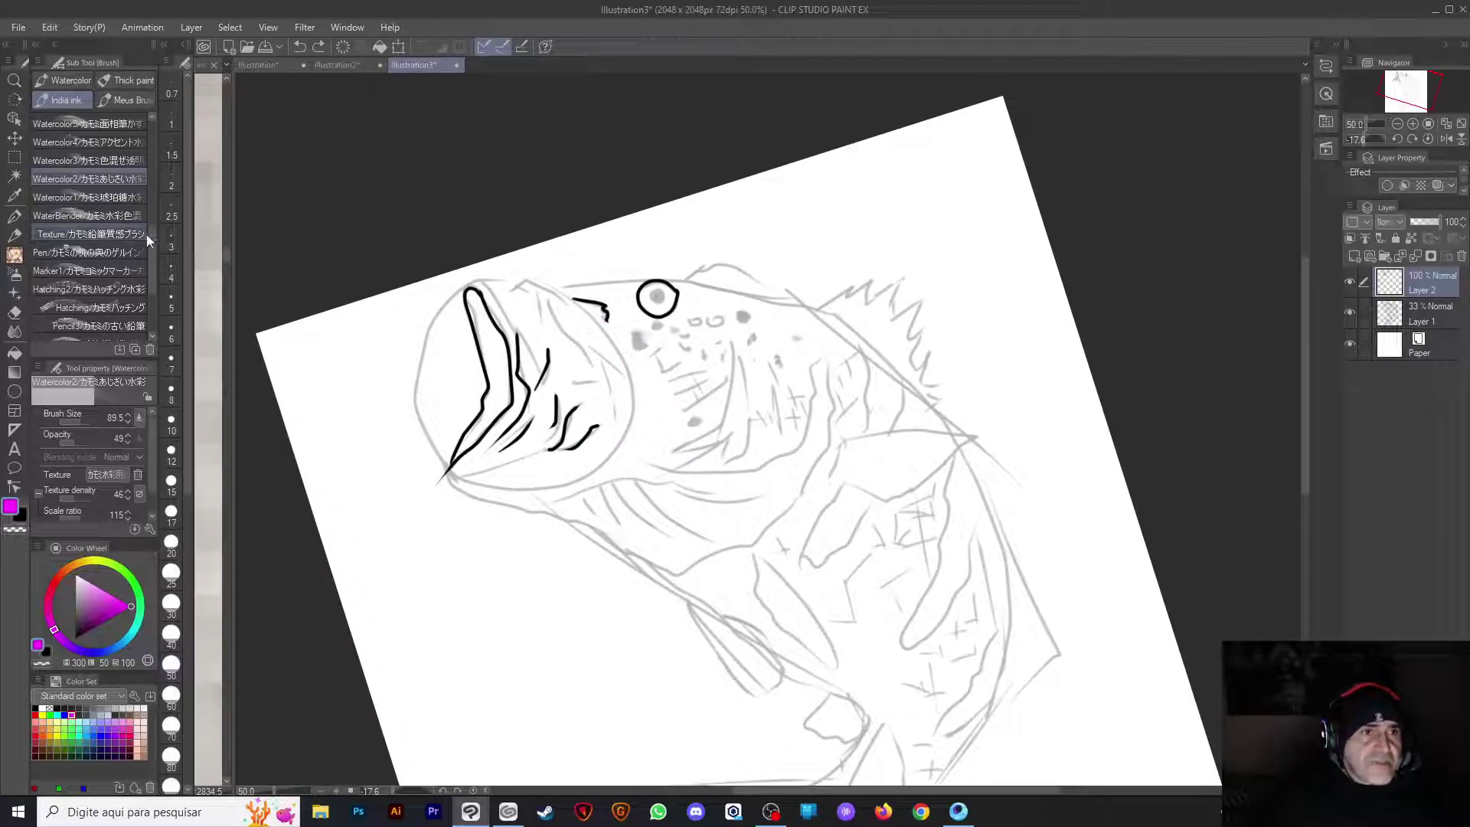
Add the downloaded 楽ちん体液ブラシ material to the India ink group as a sub tool and select it
scroll(119, 337, "down", 3)
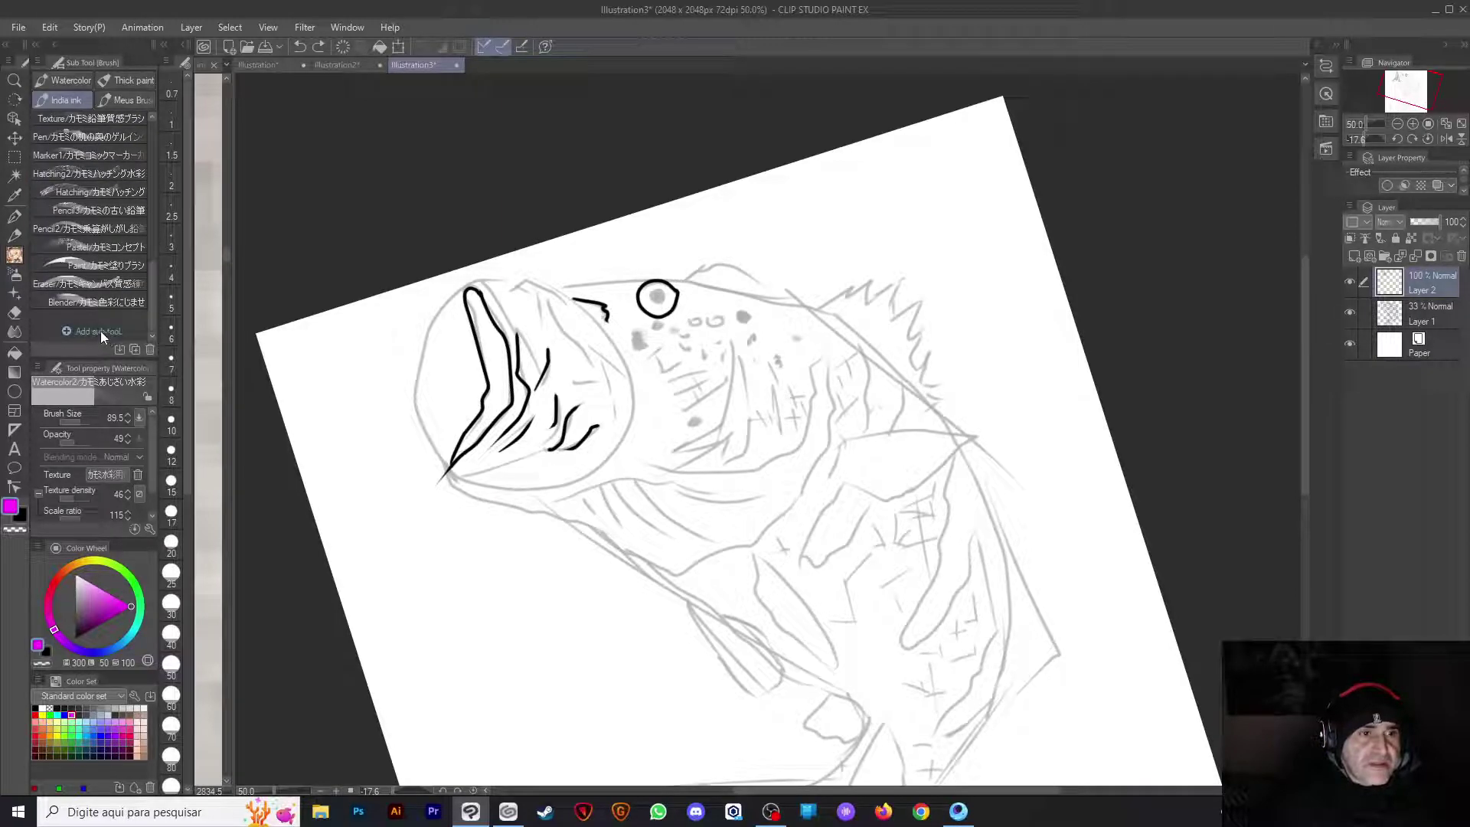
left_click(99, 331)
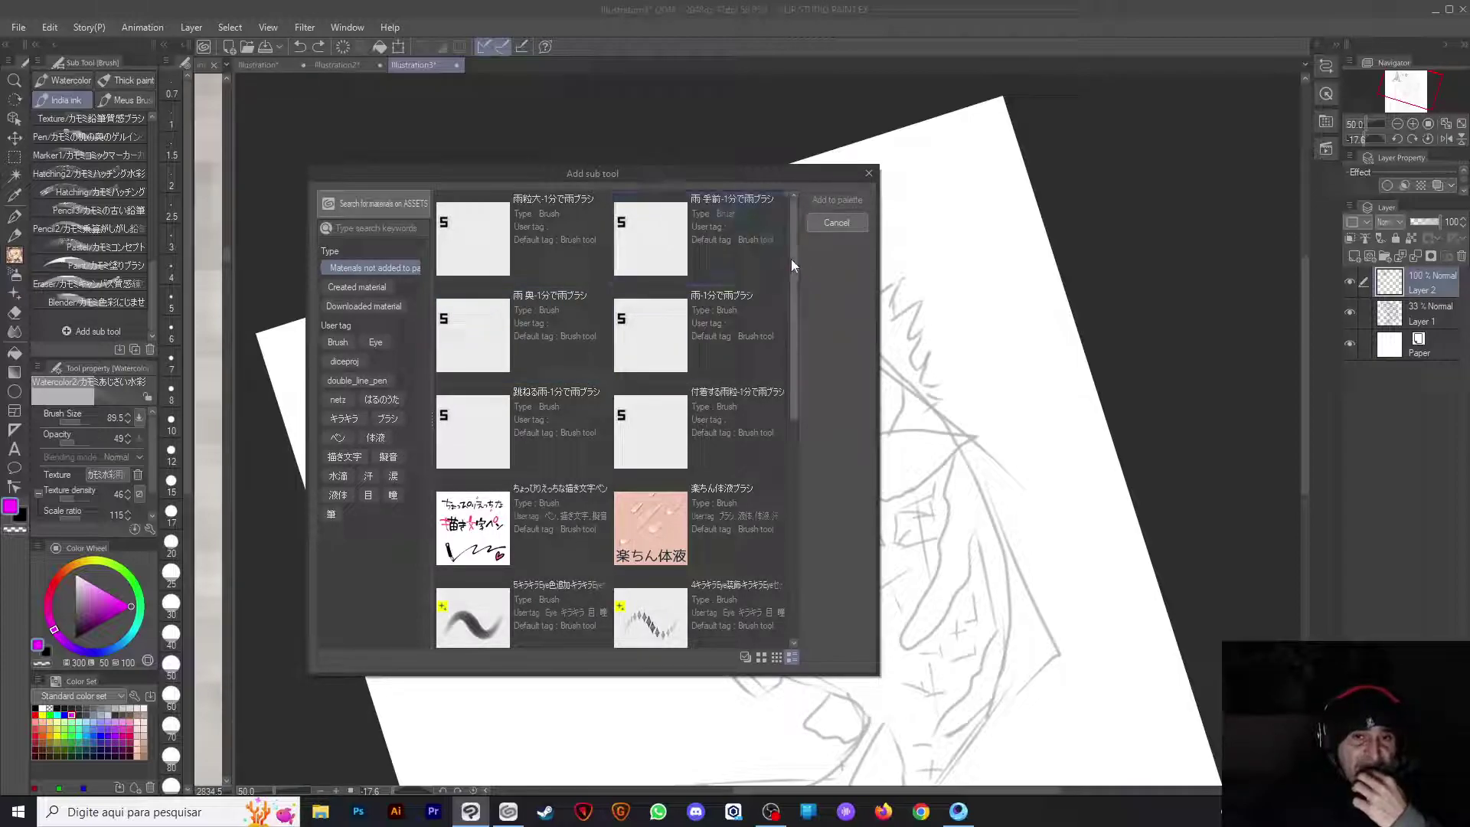
left_click_drag(793, 249, 784, 522)
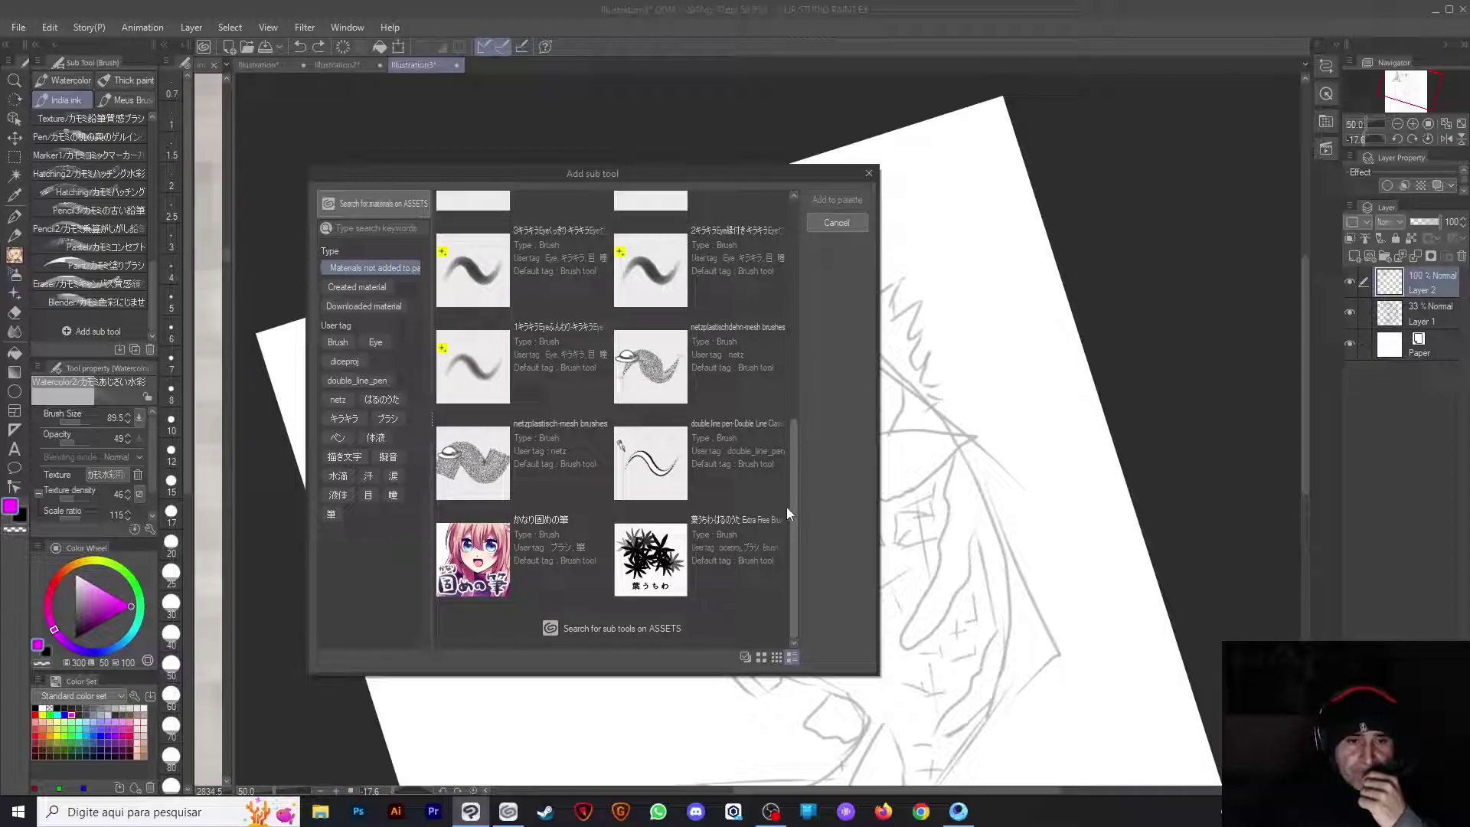
left_click_drag(792, 482, 796, 339)
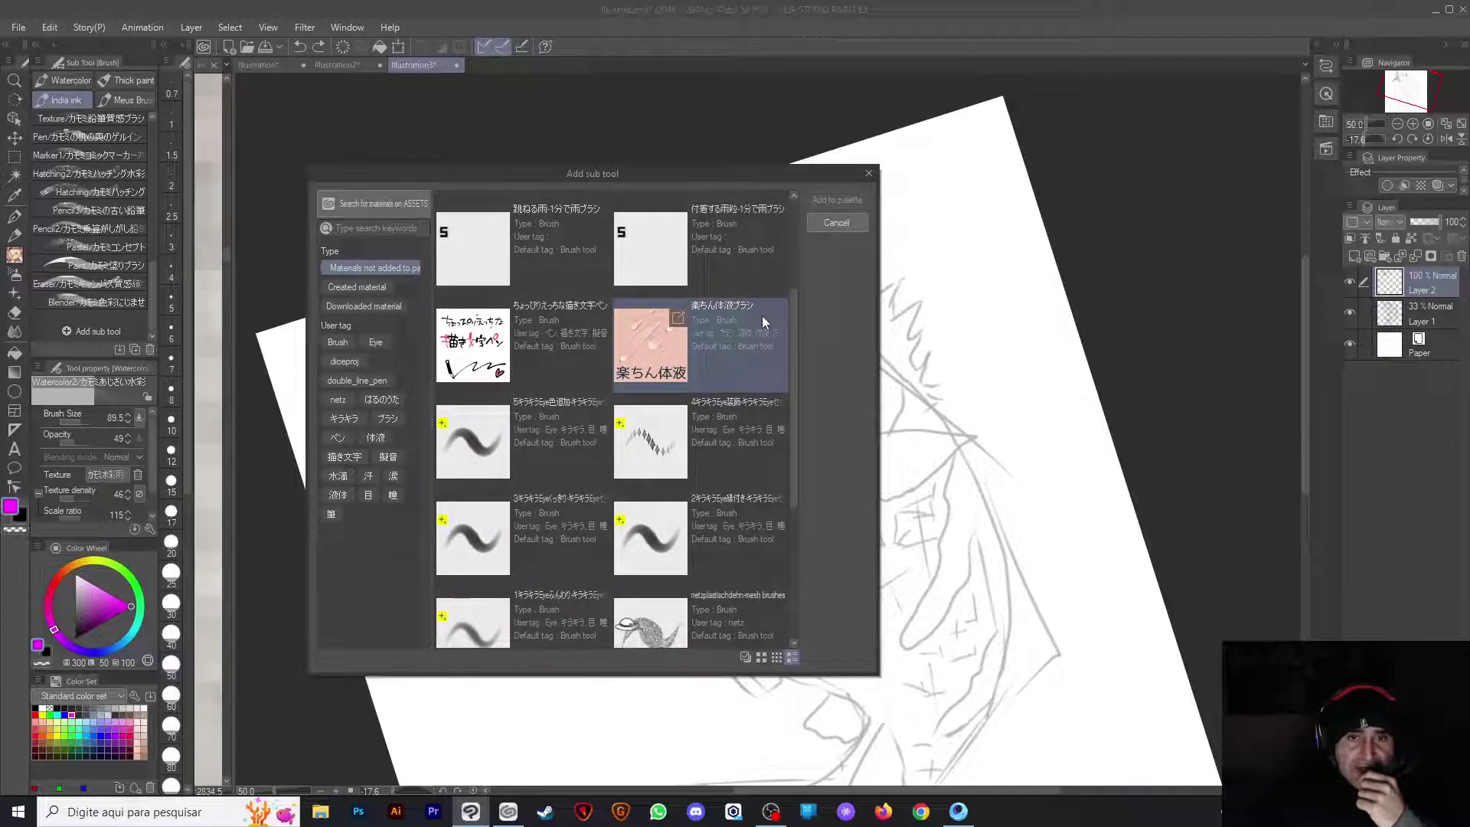
left_click(718, 333)
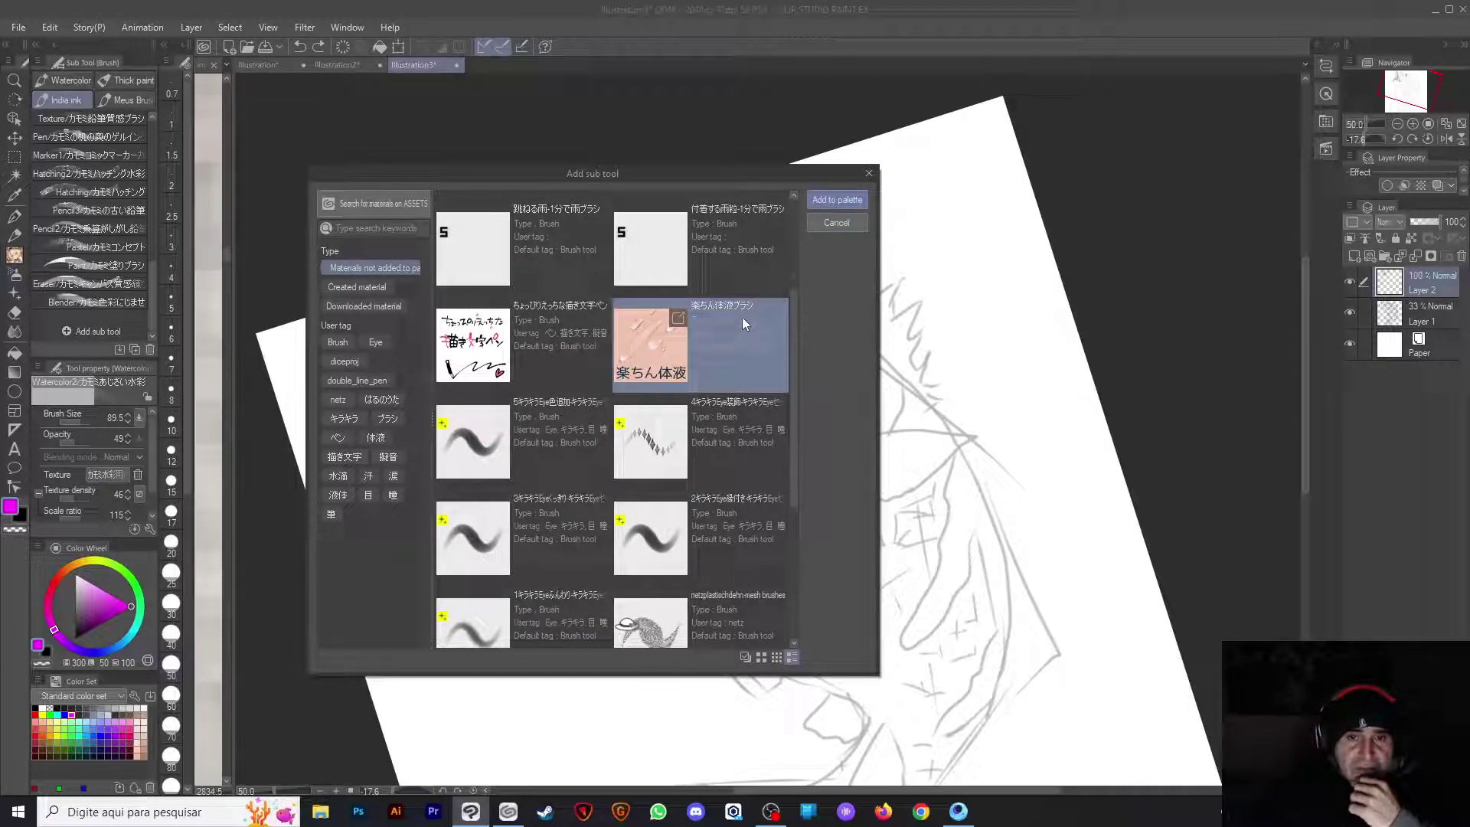
left_click(829, 202)
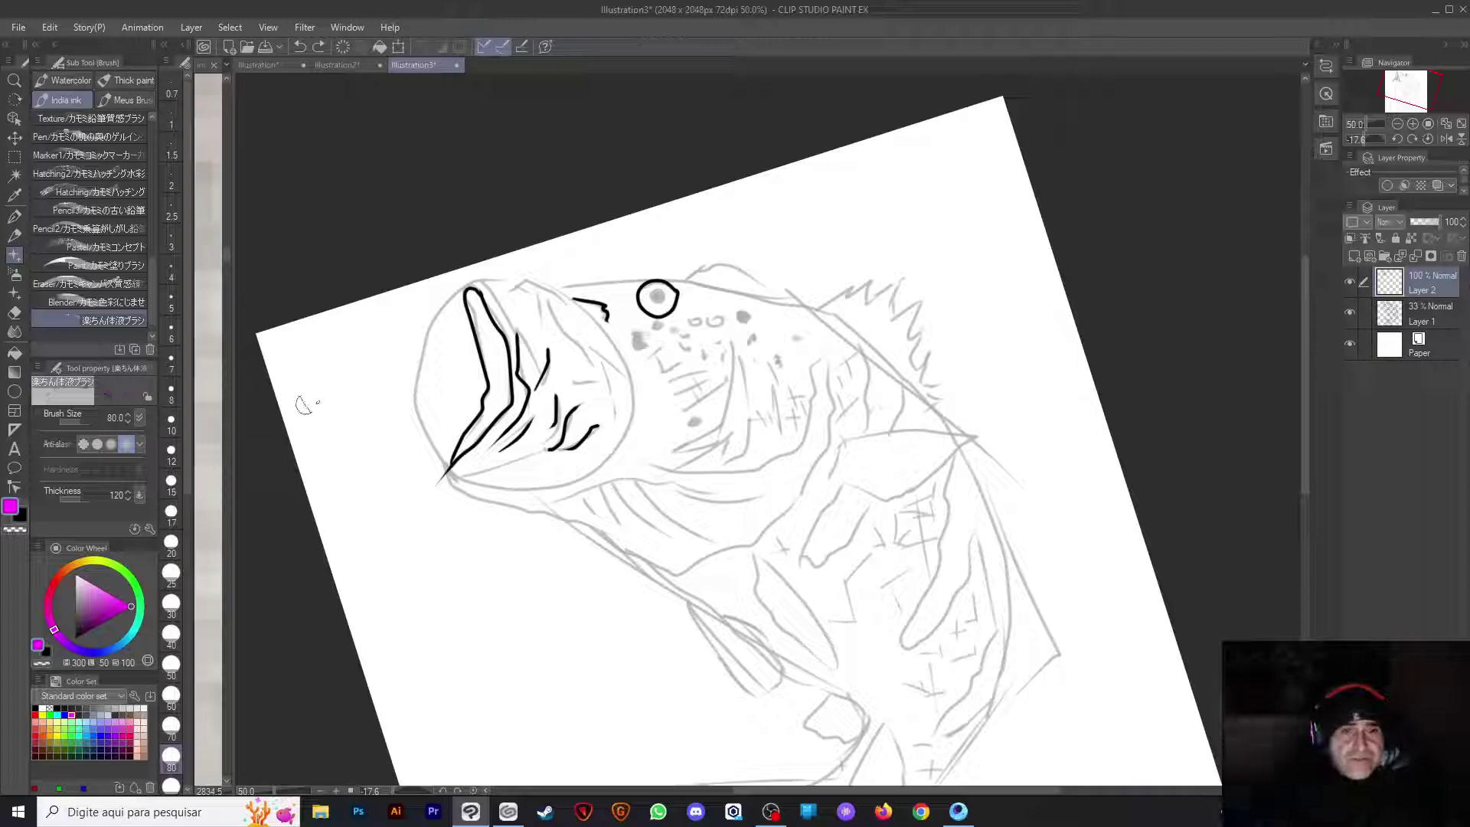
left_click(134, 322)
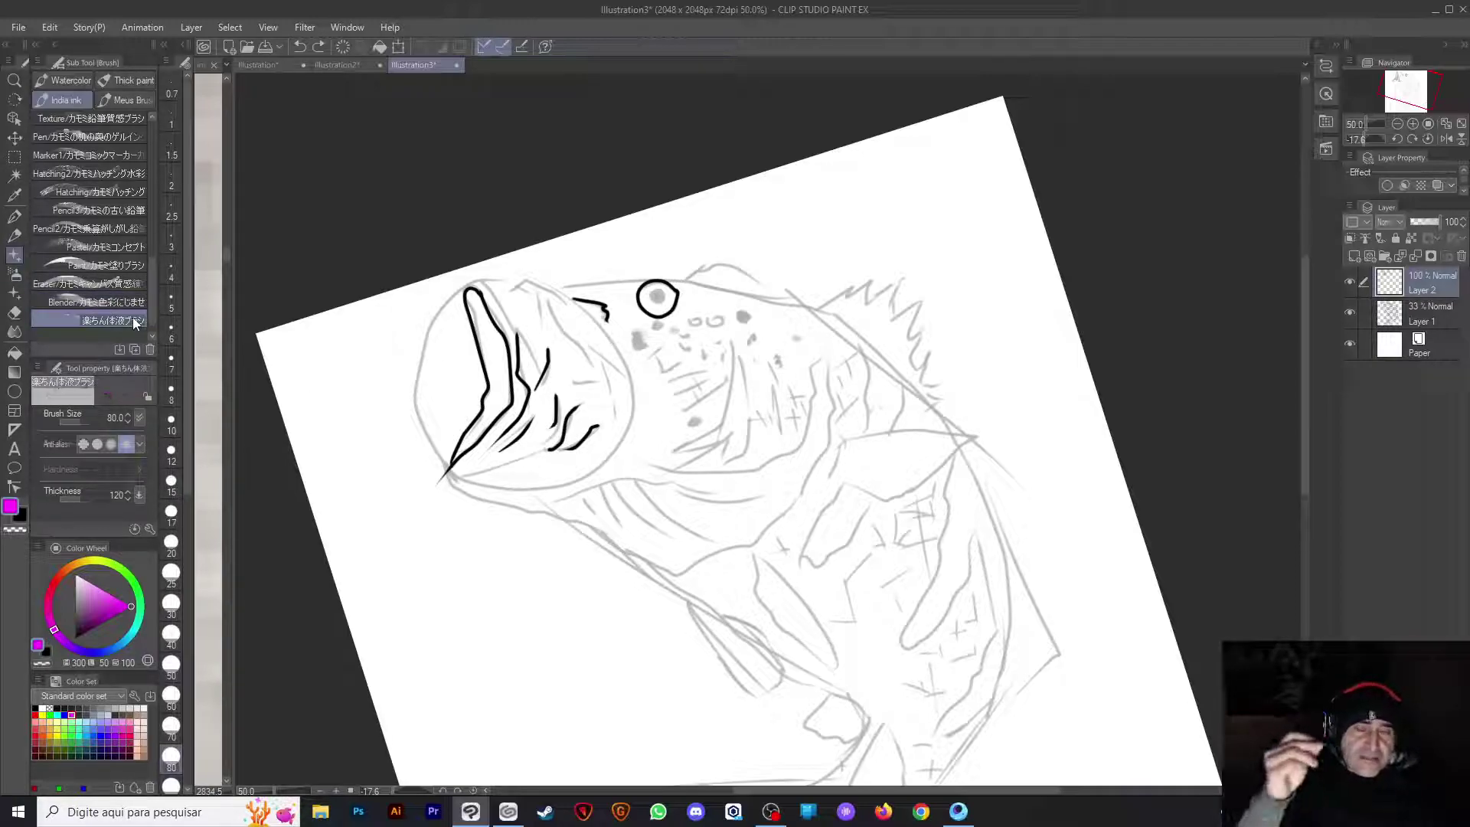
Try the 楽ちん体液ブラシ brush in magenta at size 80 on the fish's cheek and undo the strokes
left_click_drag(671, 430, 656, 461)
left_click_drag(716, 379, 738, 427)
scroll(827, 344, "up", 1)
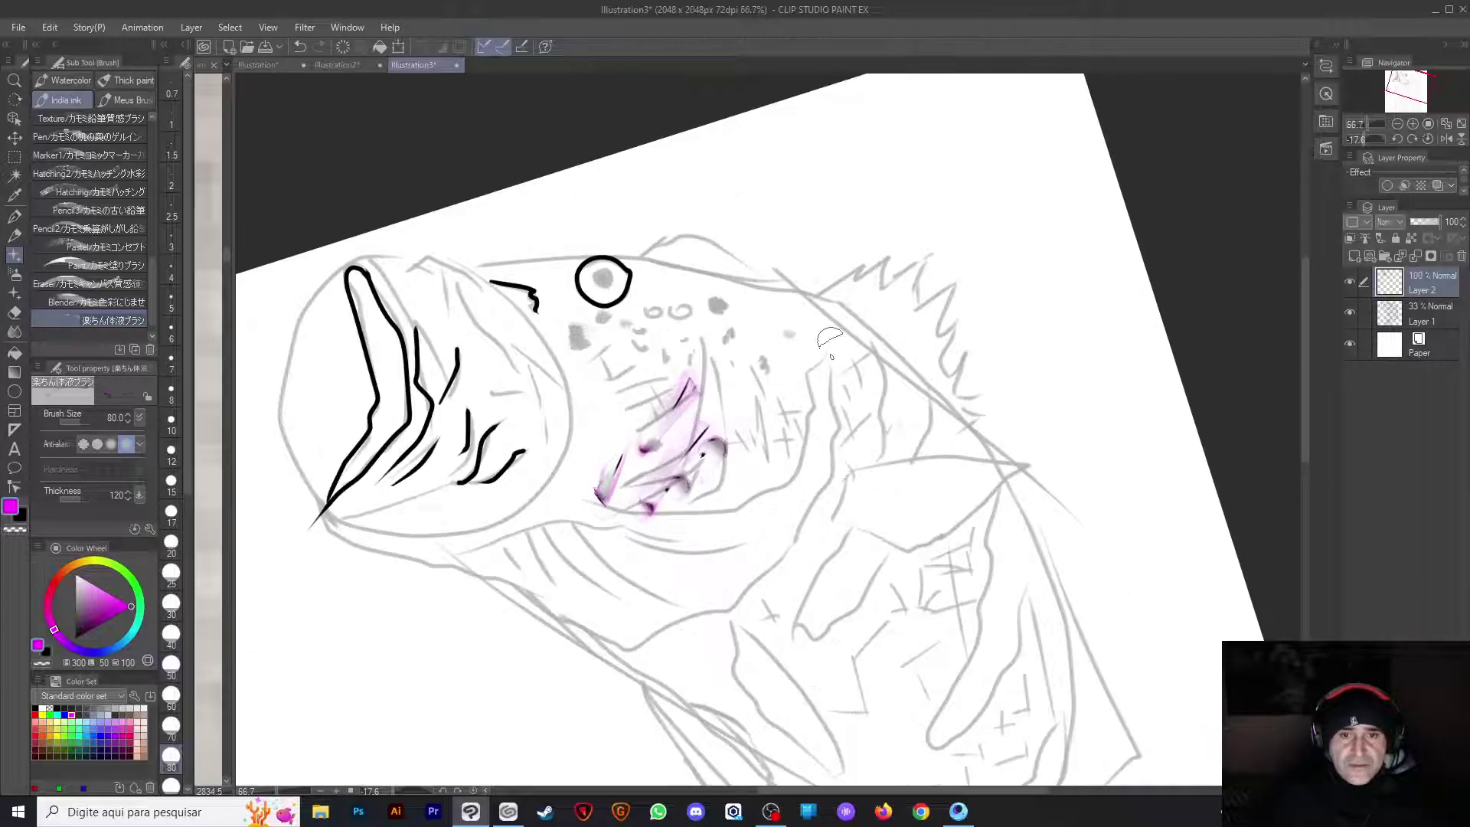
key("ctrl+z")
key("ctrl+z")
Enlarge the brush to about 1275 and try broad magenta strokes across the fish's body, undoing them
scroll(787, 356, "down", 1)
left_click_drag(727, 440, 987, 505, "ctrl+alt")
left_click_drag(727, 520, 731, 460)
scroll(731, 461, "down", 1)
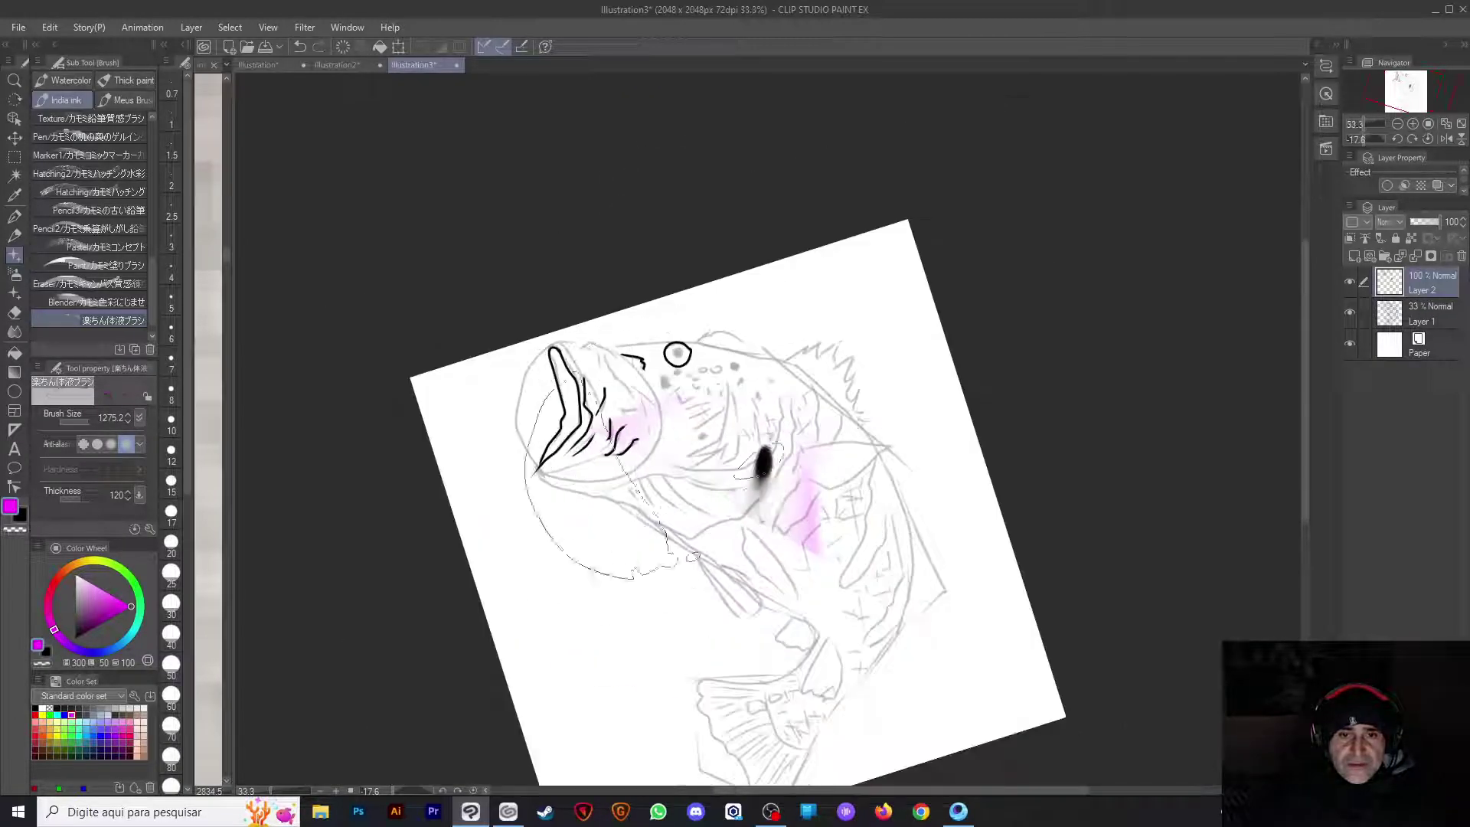
left_click_drag(636, 506, 634, 492)
key("ctrl+z")
key("ctrl+z")
Reduce the brush size to about 531 and try magenta droplets below the fish's jaw, undoing them
left_click_drag(574, 436, 480, 437, "ctrl+alt")
left_click(712, 498)
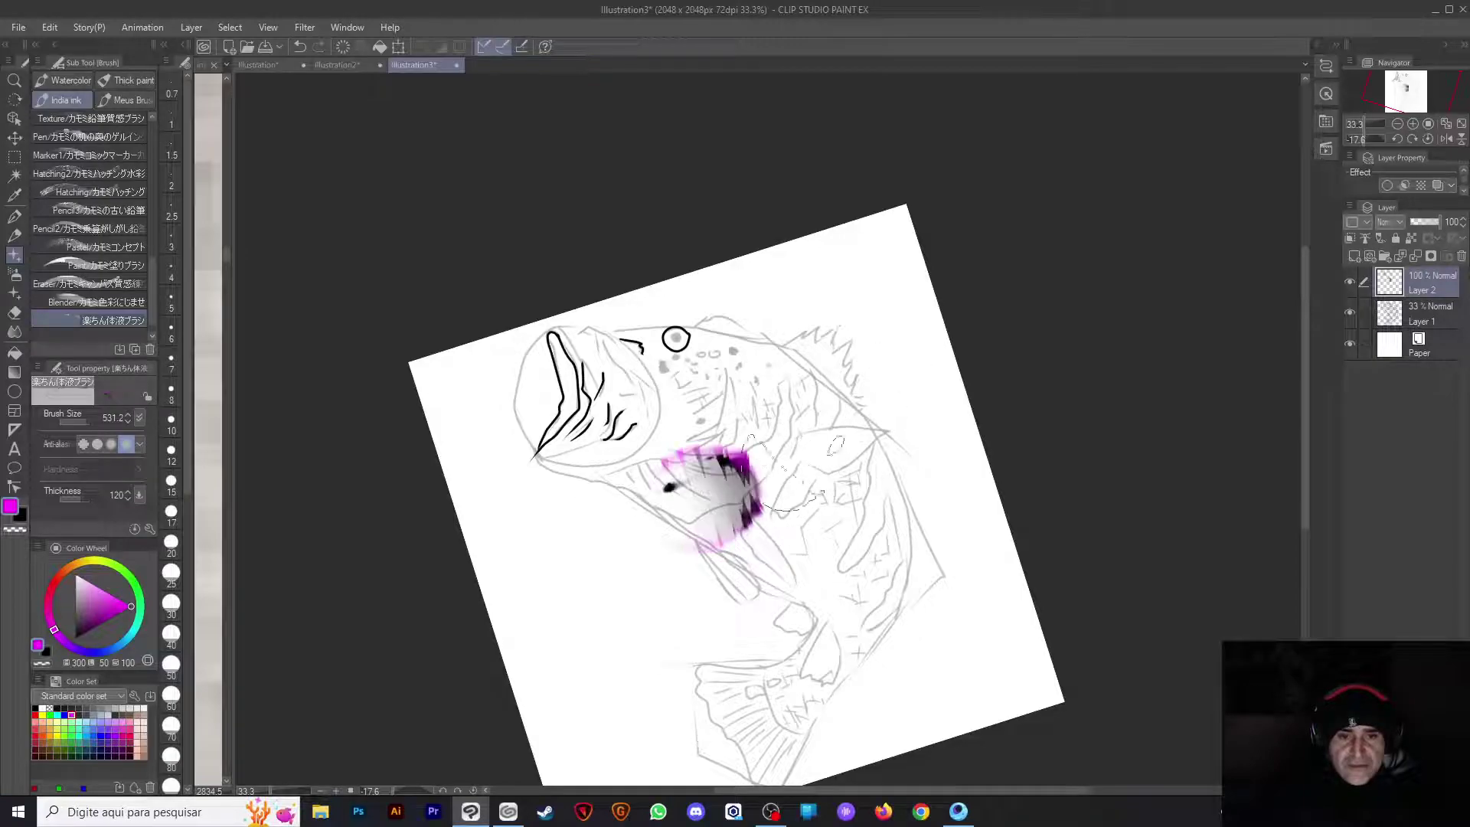
key("ctrl+z")
left_click_drag(635, 525, 693, 490)
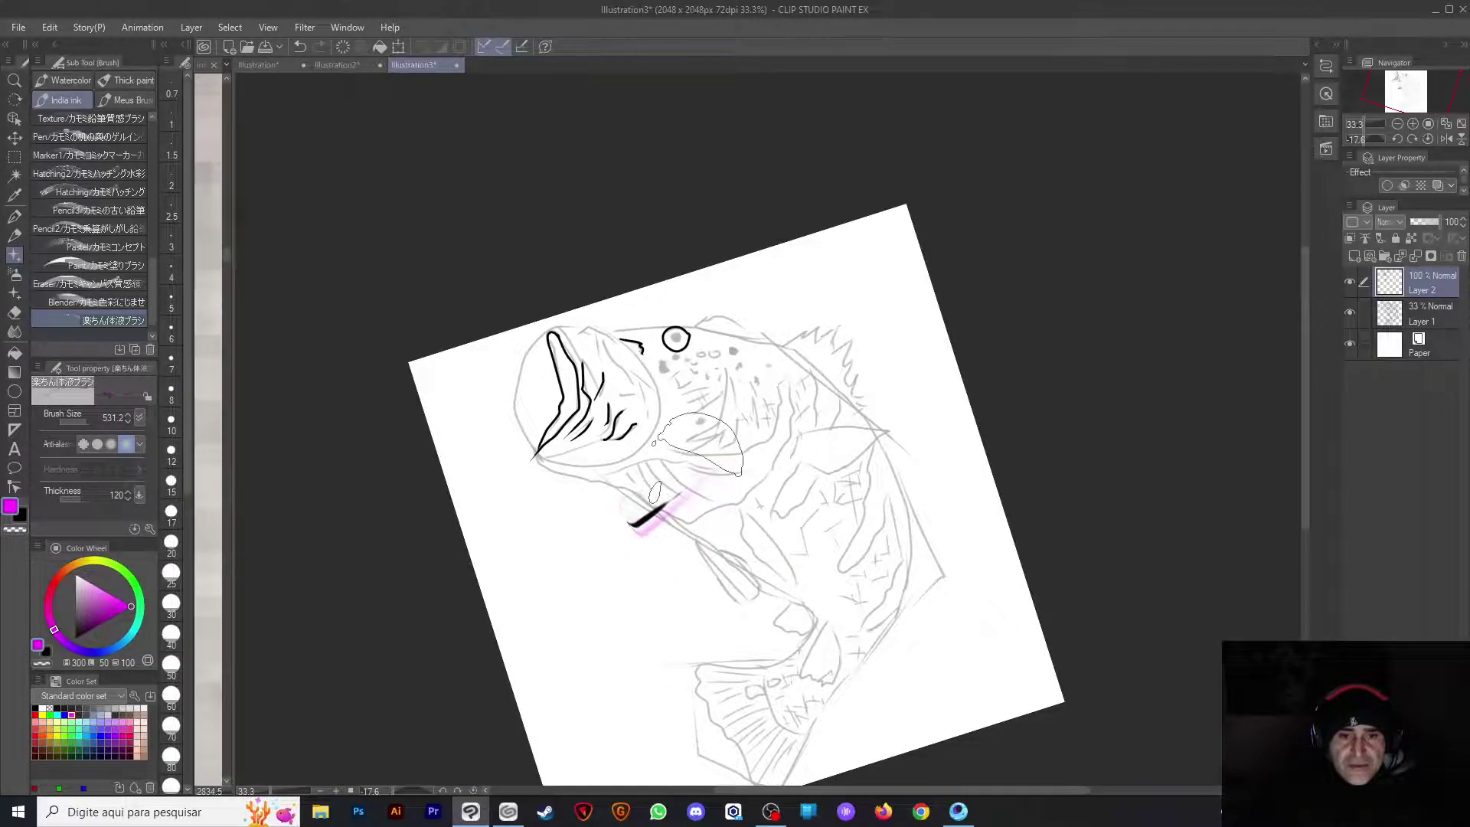
key("ctrl+z")
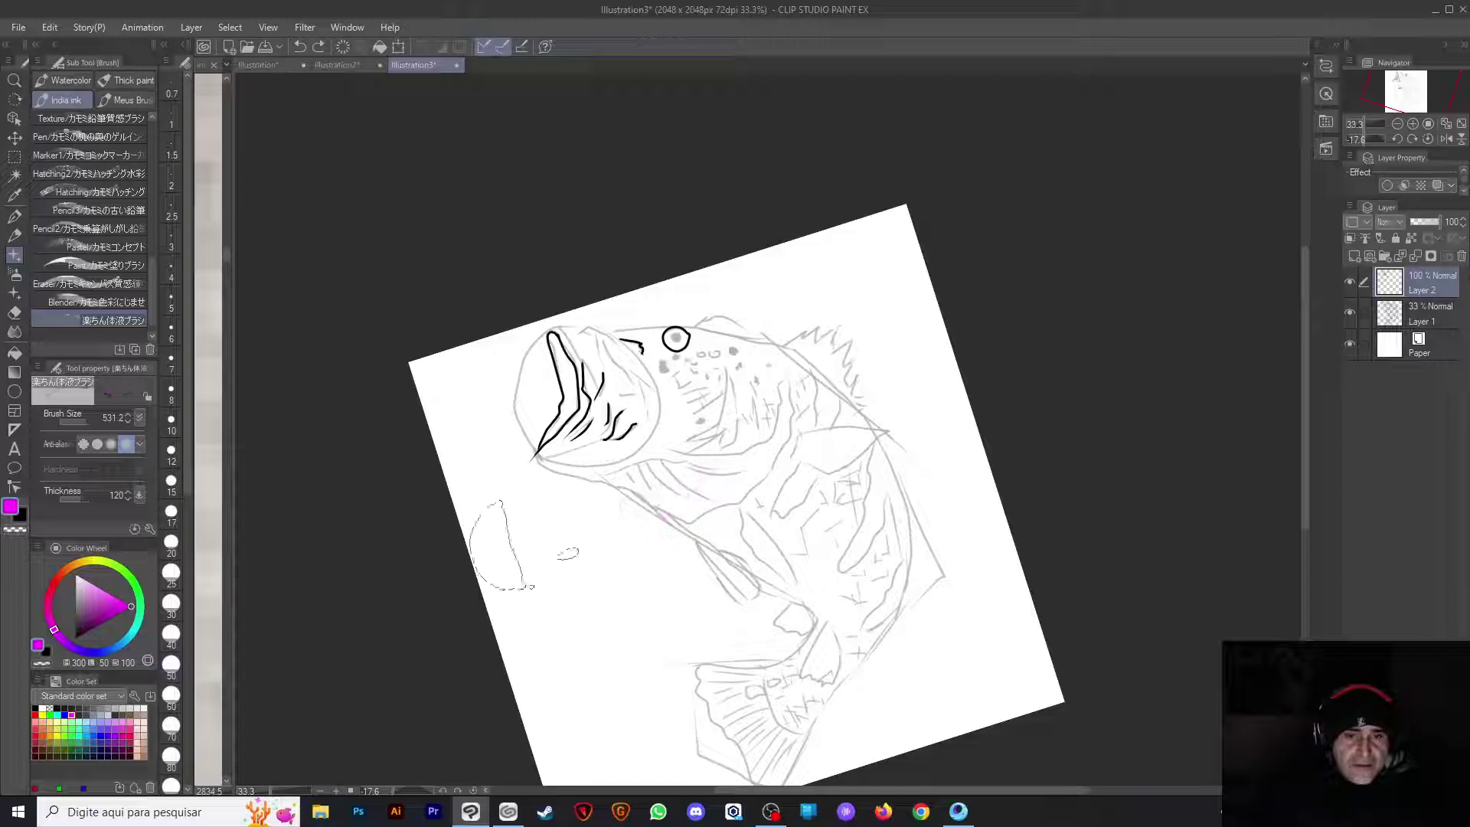
Pick a tan swatch from the standard color set, test droplet strokes over the fish and undo them
left_click(46, 706)
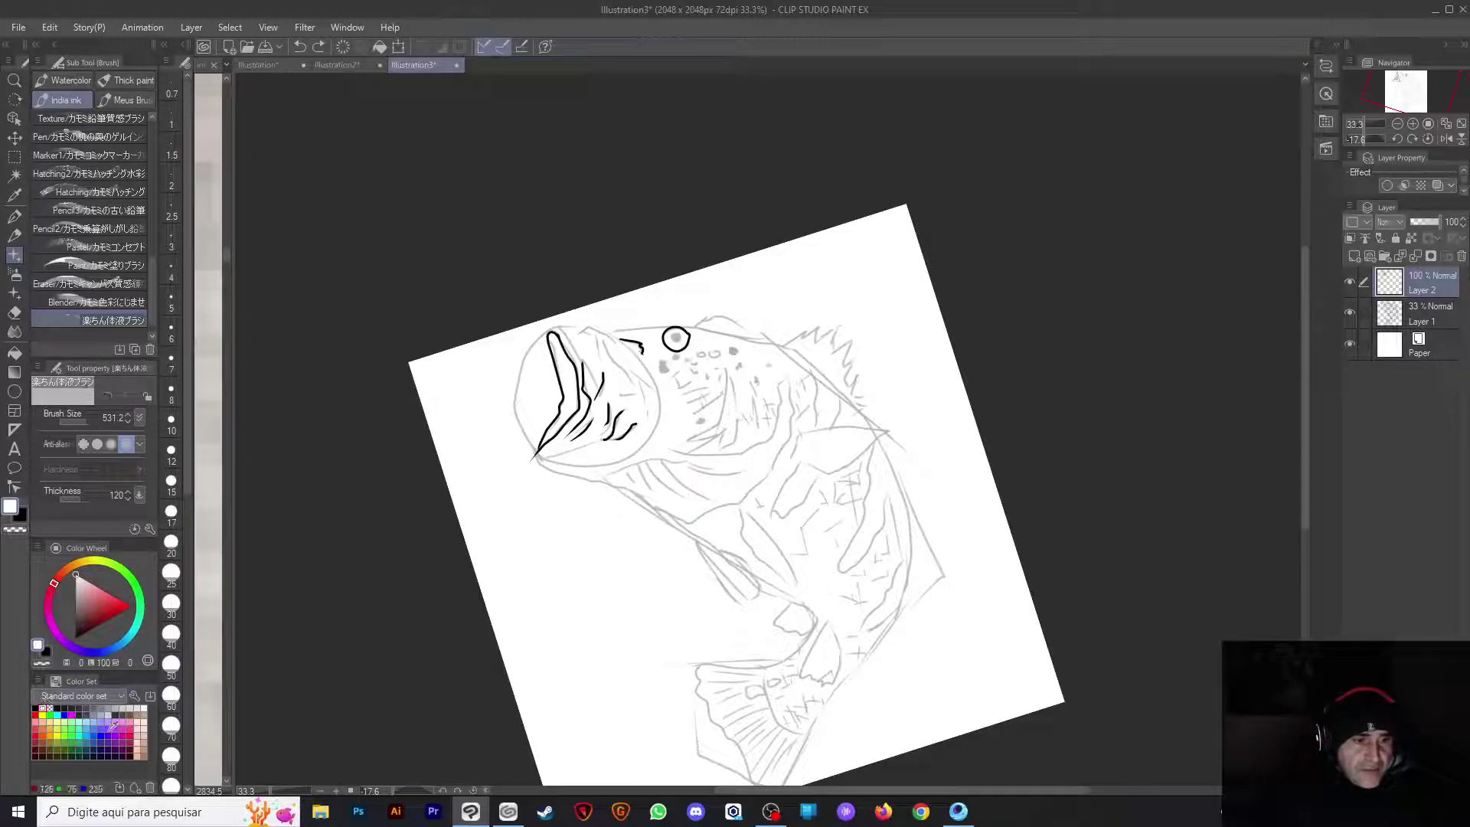
left_click(136, 714)
left_click(144, 714)
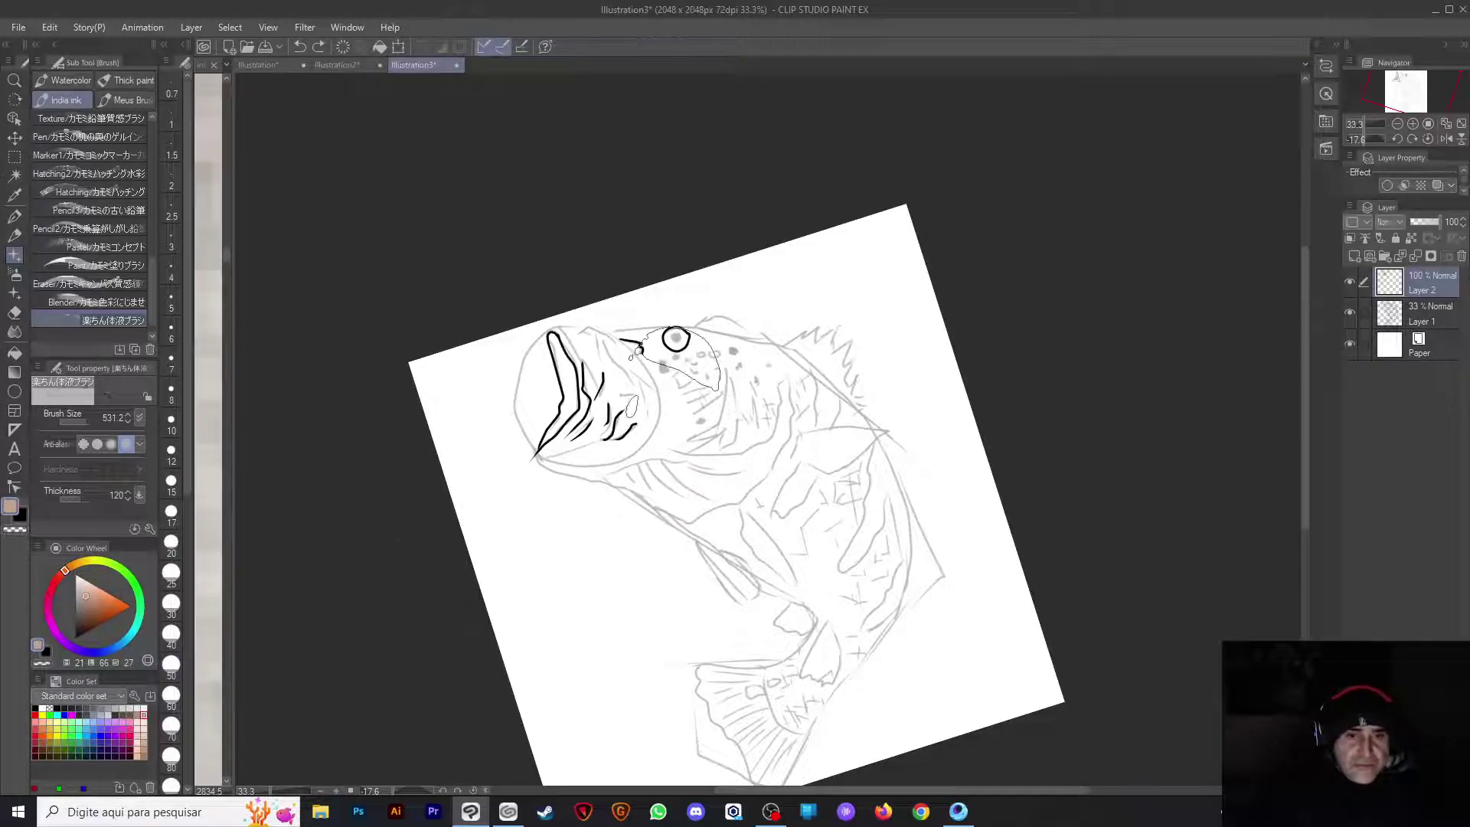
left_click_drag(689, 451, 628, 563)
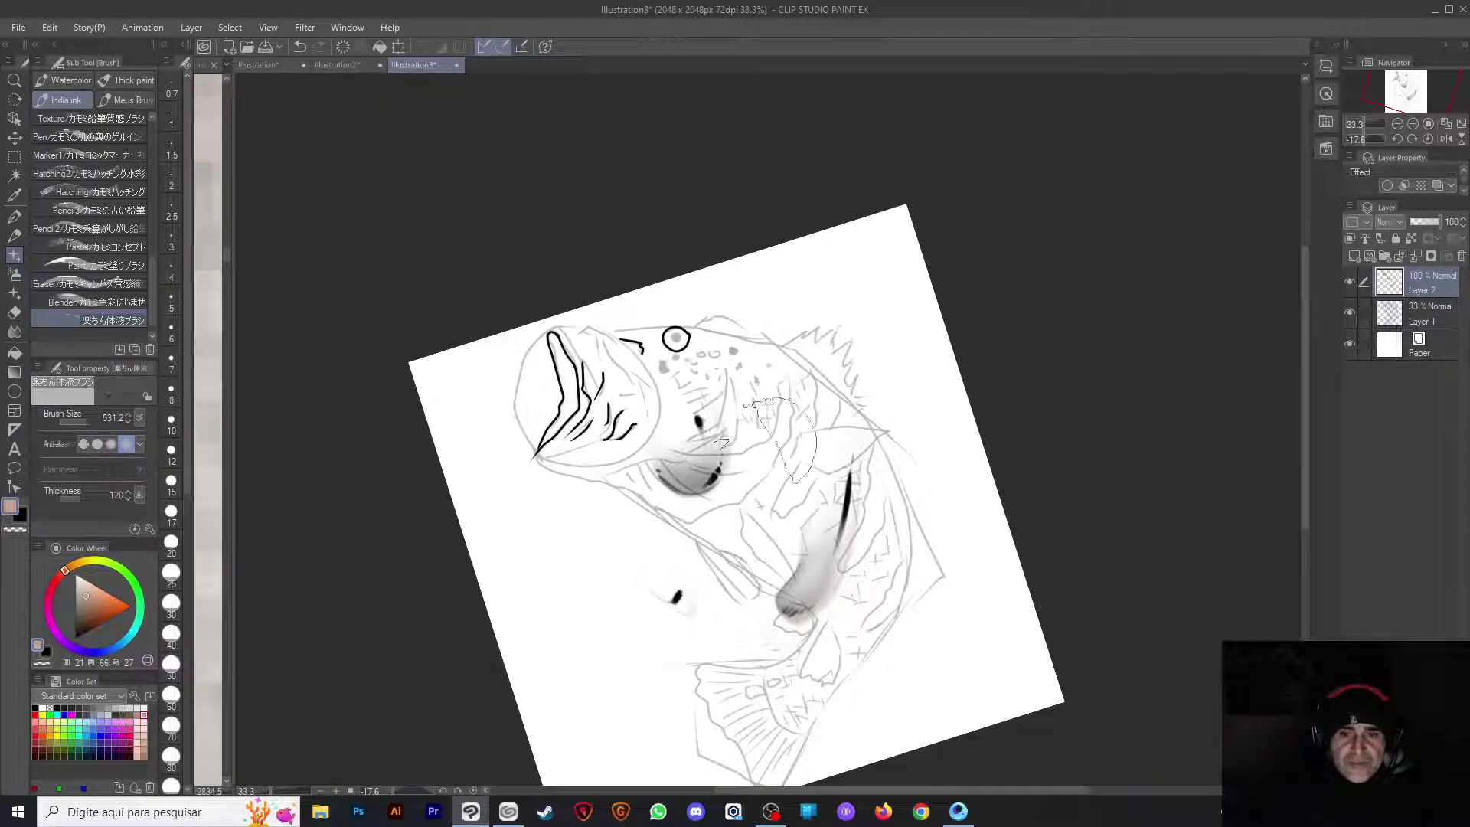
key("ctrl+z")
scroll(723, 459, "down", 1)
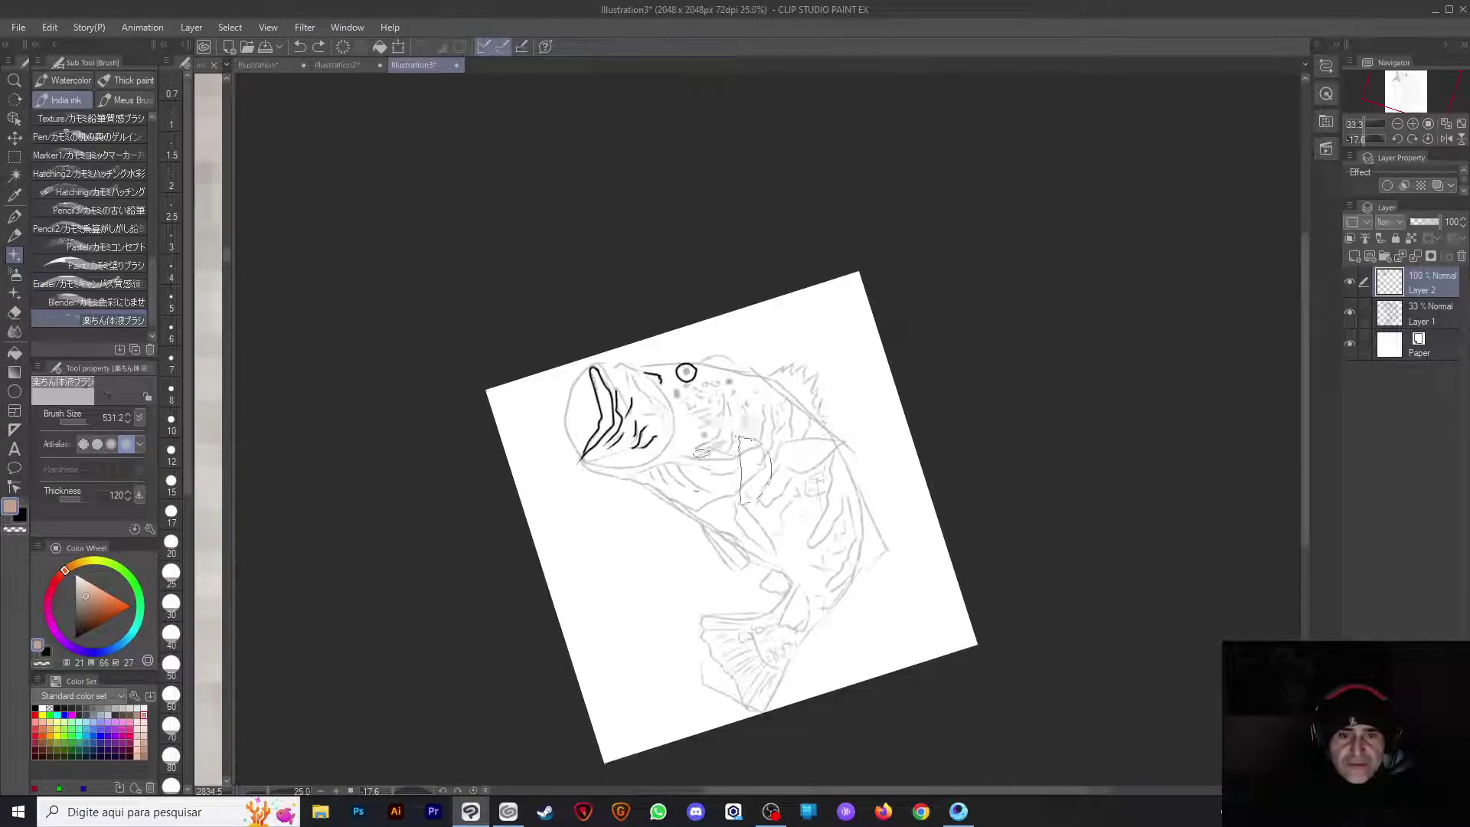
scroll(681, 471, "up", 1)
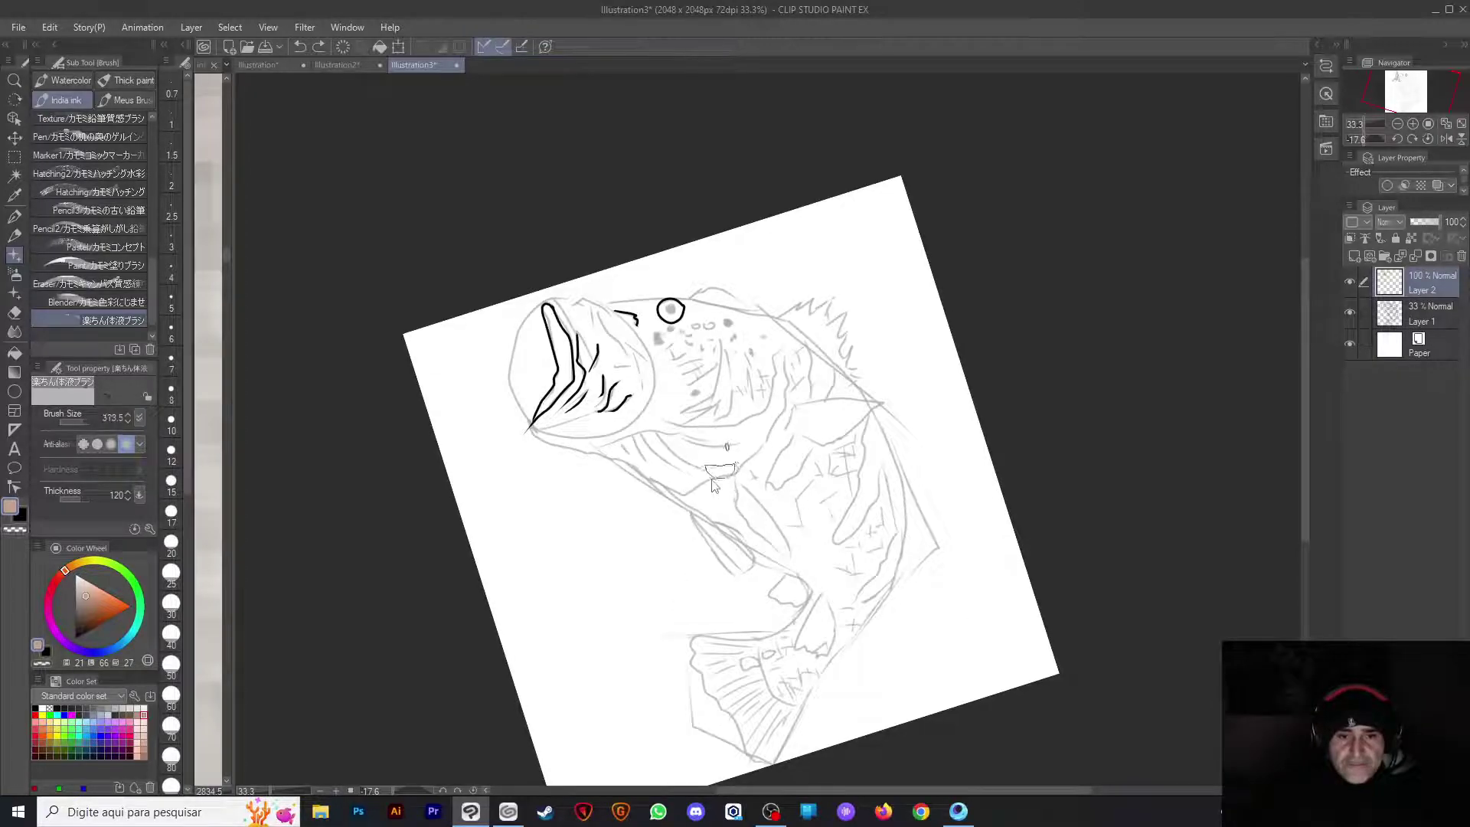
Open the detailed brush settings, view the Starting and ending options, and close them without changes
left_click(150, 528)
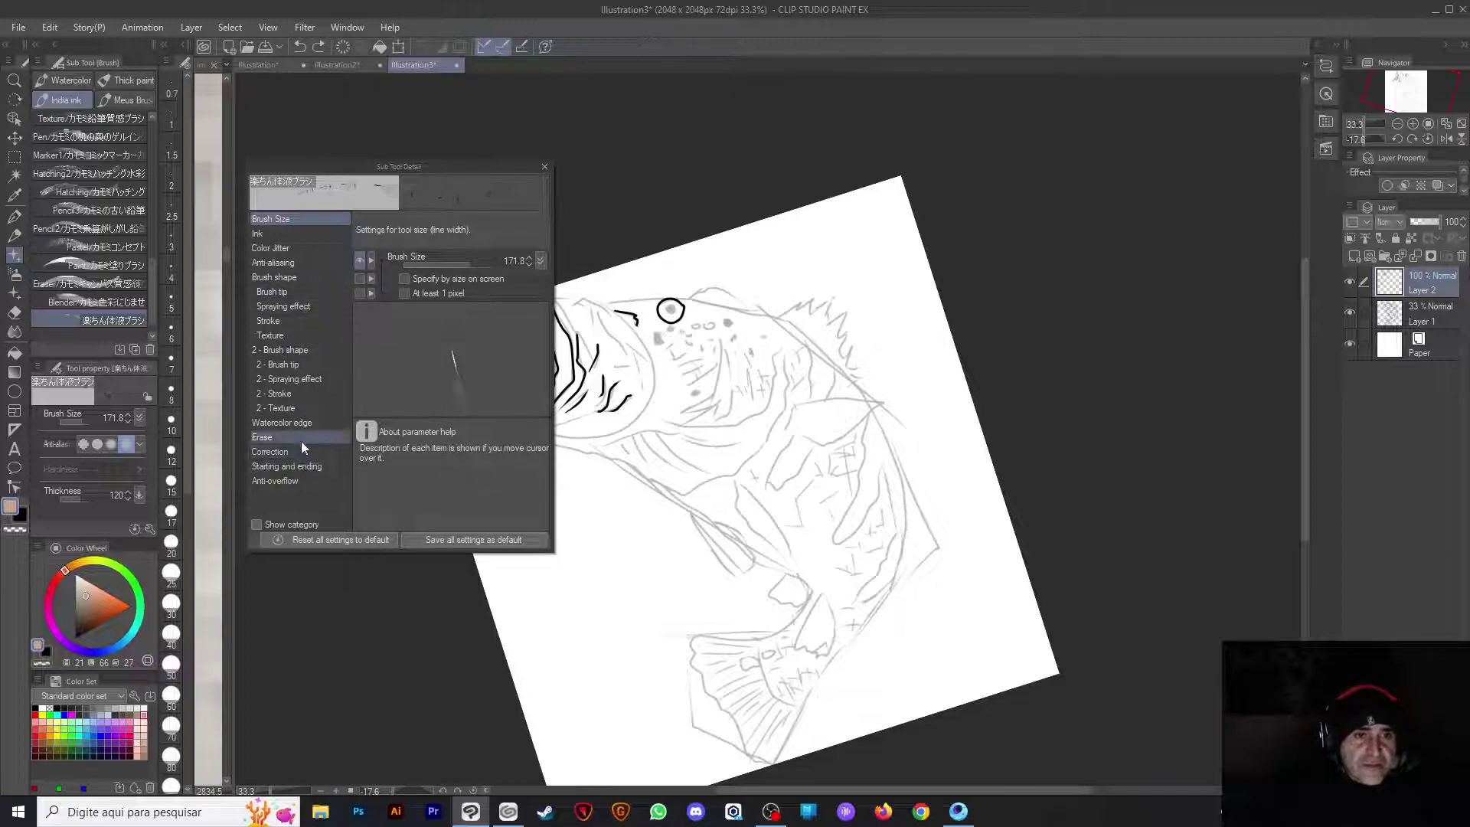
left_click(296, 465)
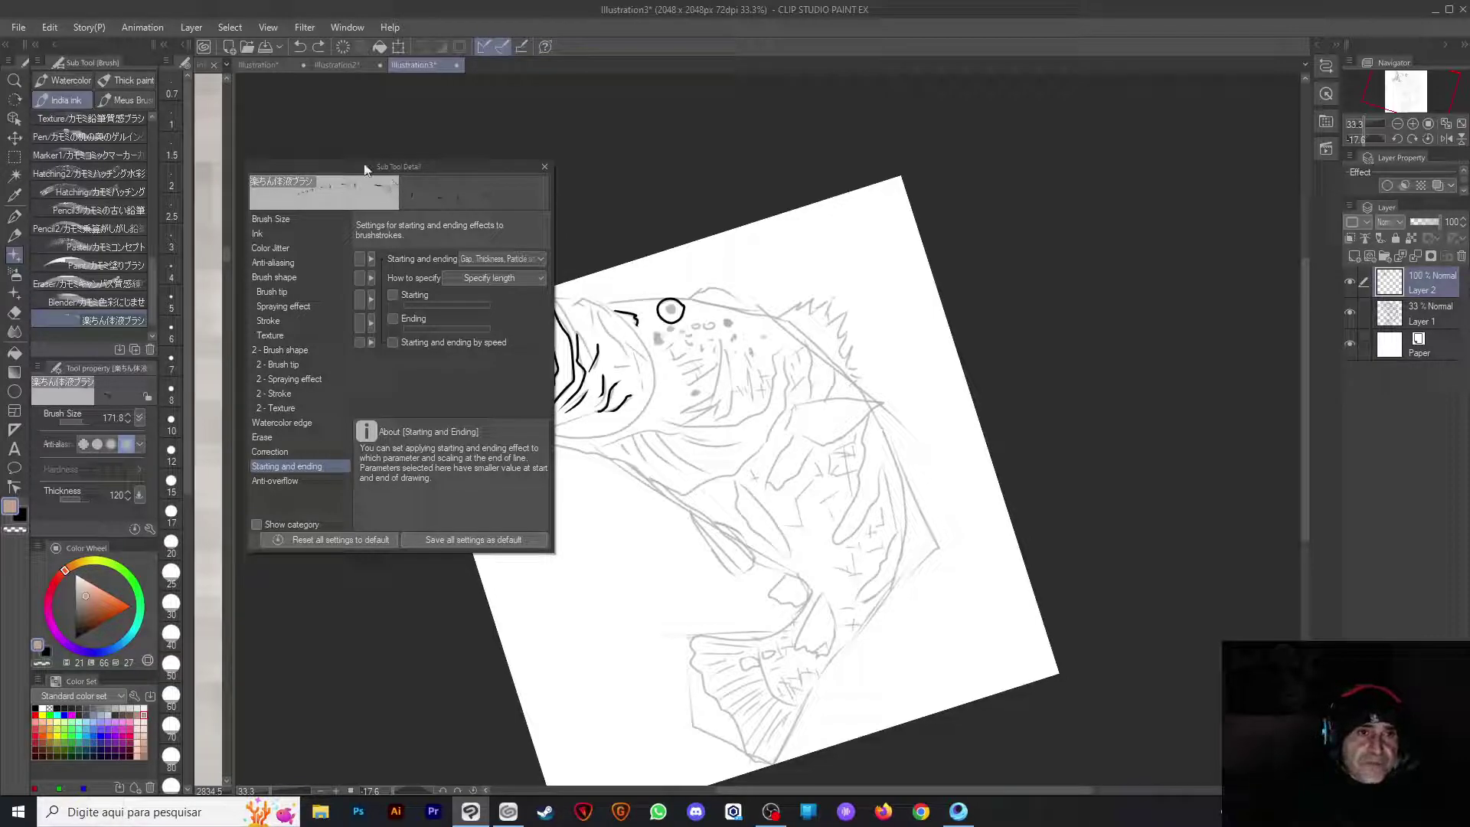
left_click(543, 166)
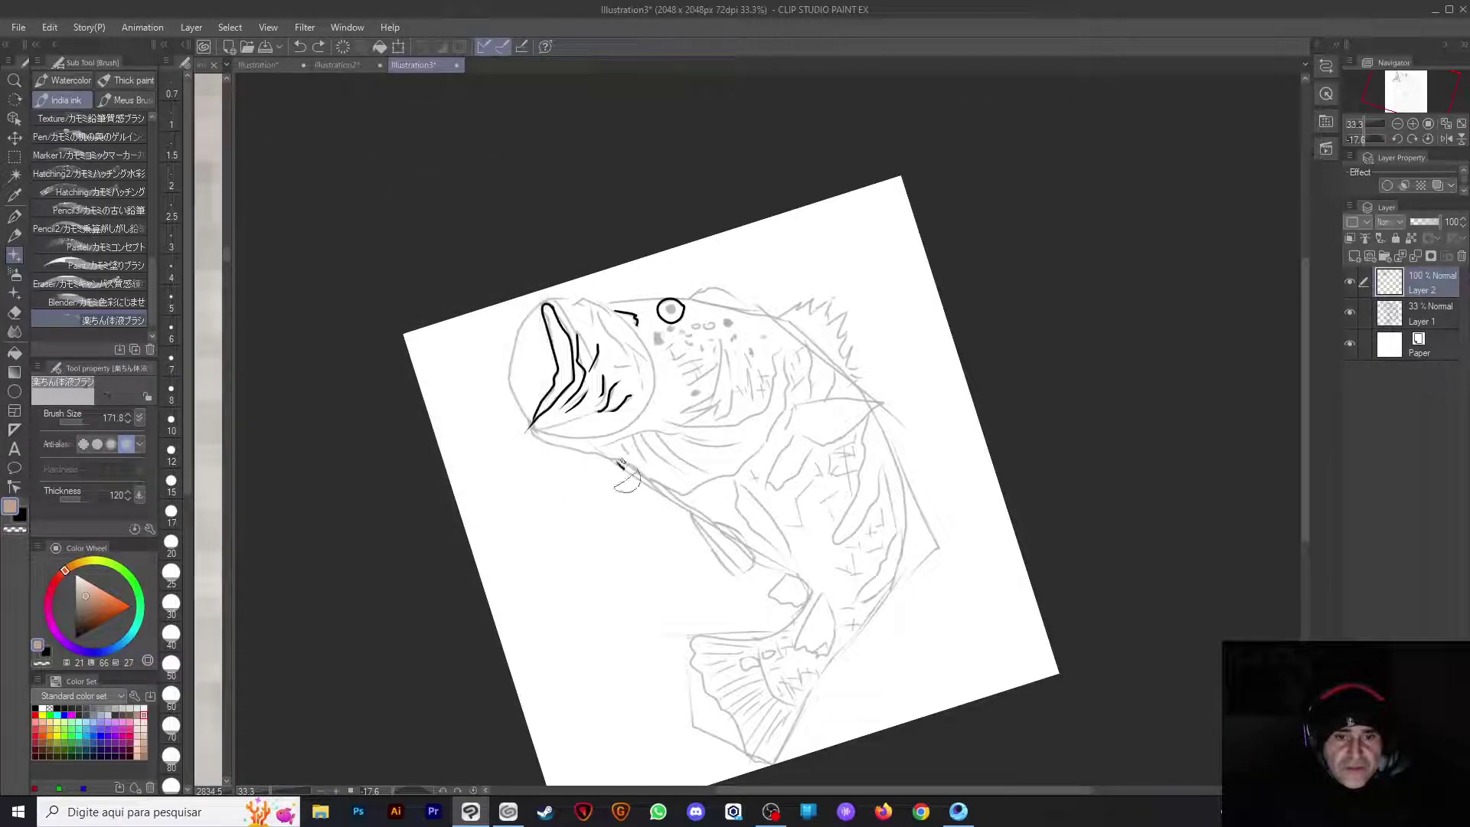
Test tan droplet strokes at sizes of about 172 and 422 around the fish and canvas, undoing them all
left_click_drag(616, 463, 796, 563)
scroll(760, 528, "up", 4)
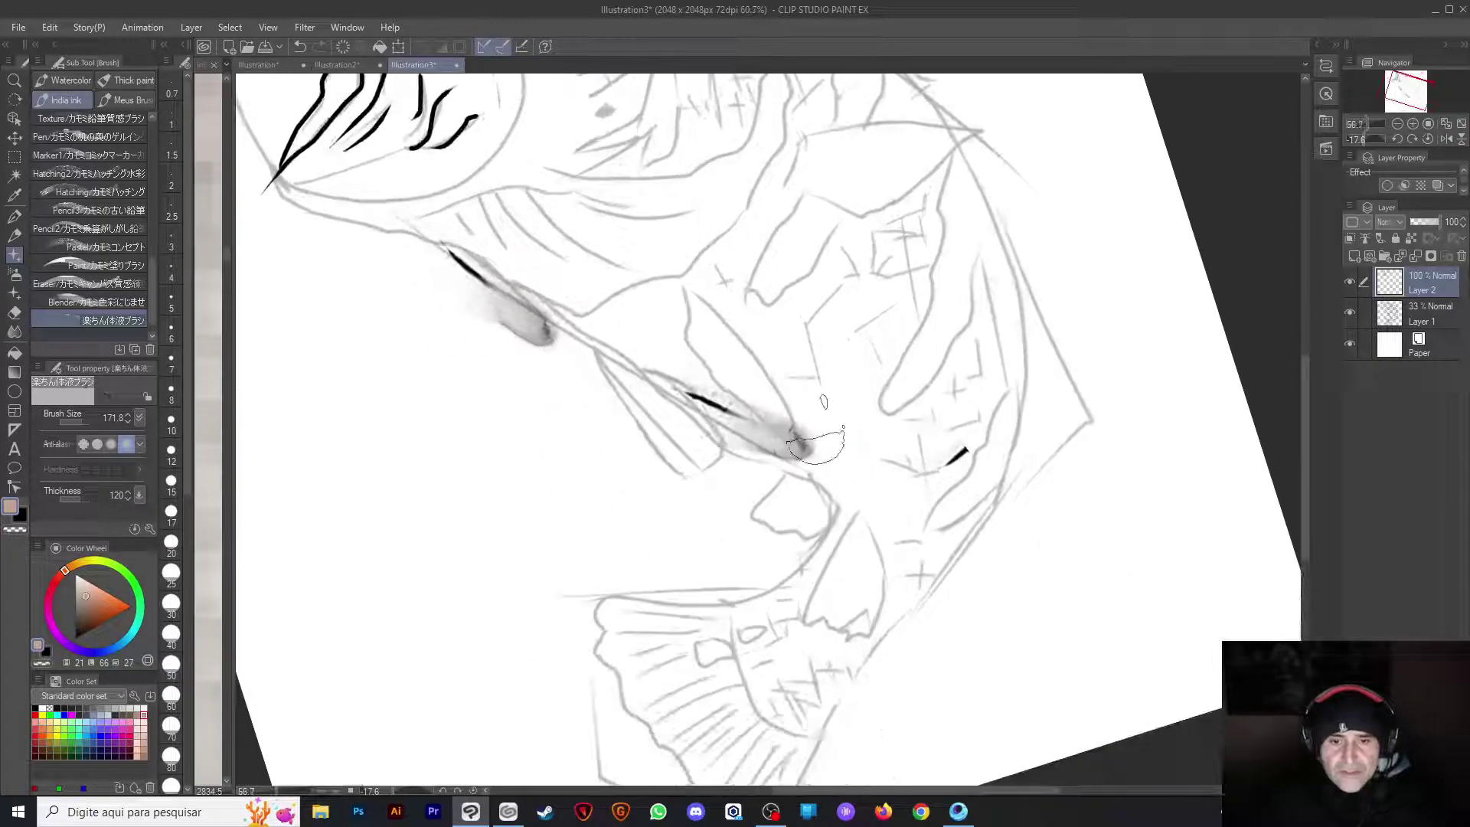
left_click_drag(789, 414, 872, 405, "ctrl+alt")
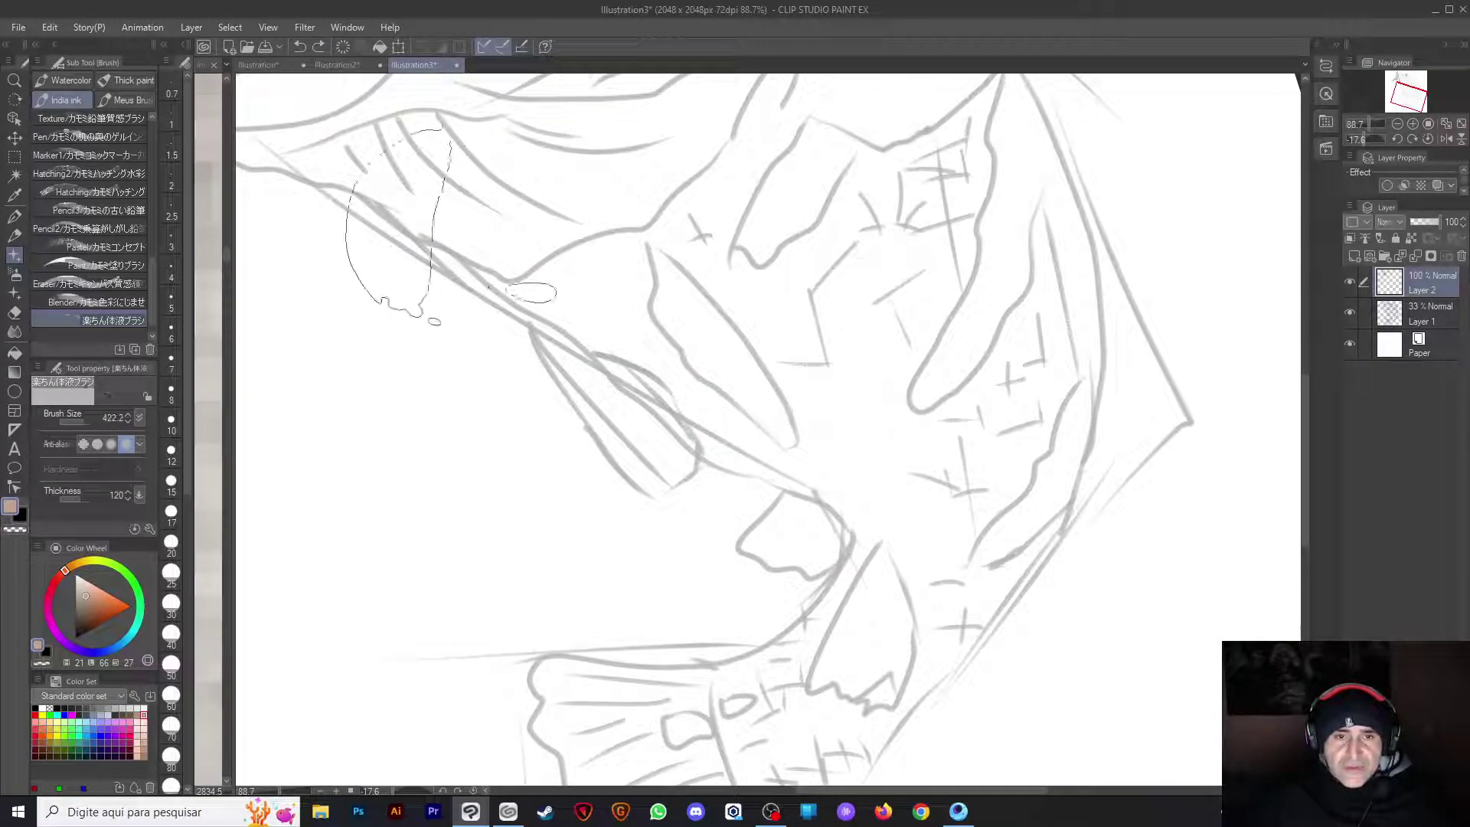
scroll(829, 437, "down", 2)
scroll(792, 471, "down", 4)
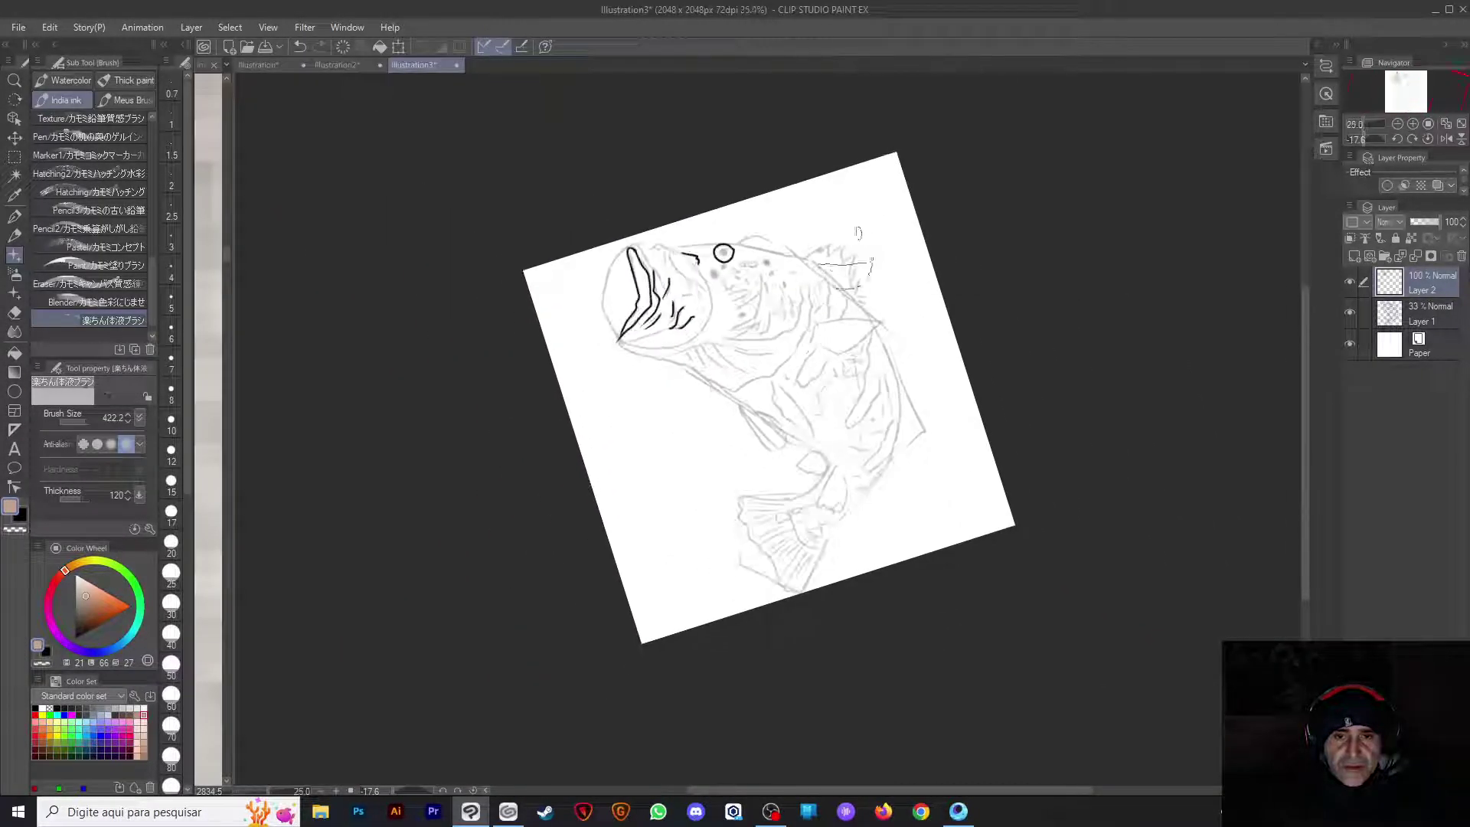
scroll(775, 389, "up", 2)
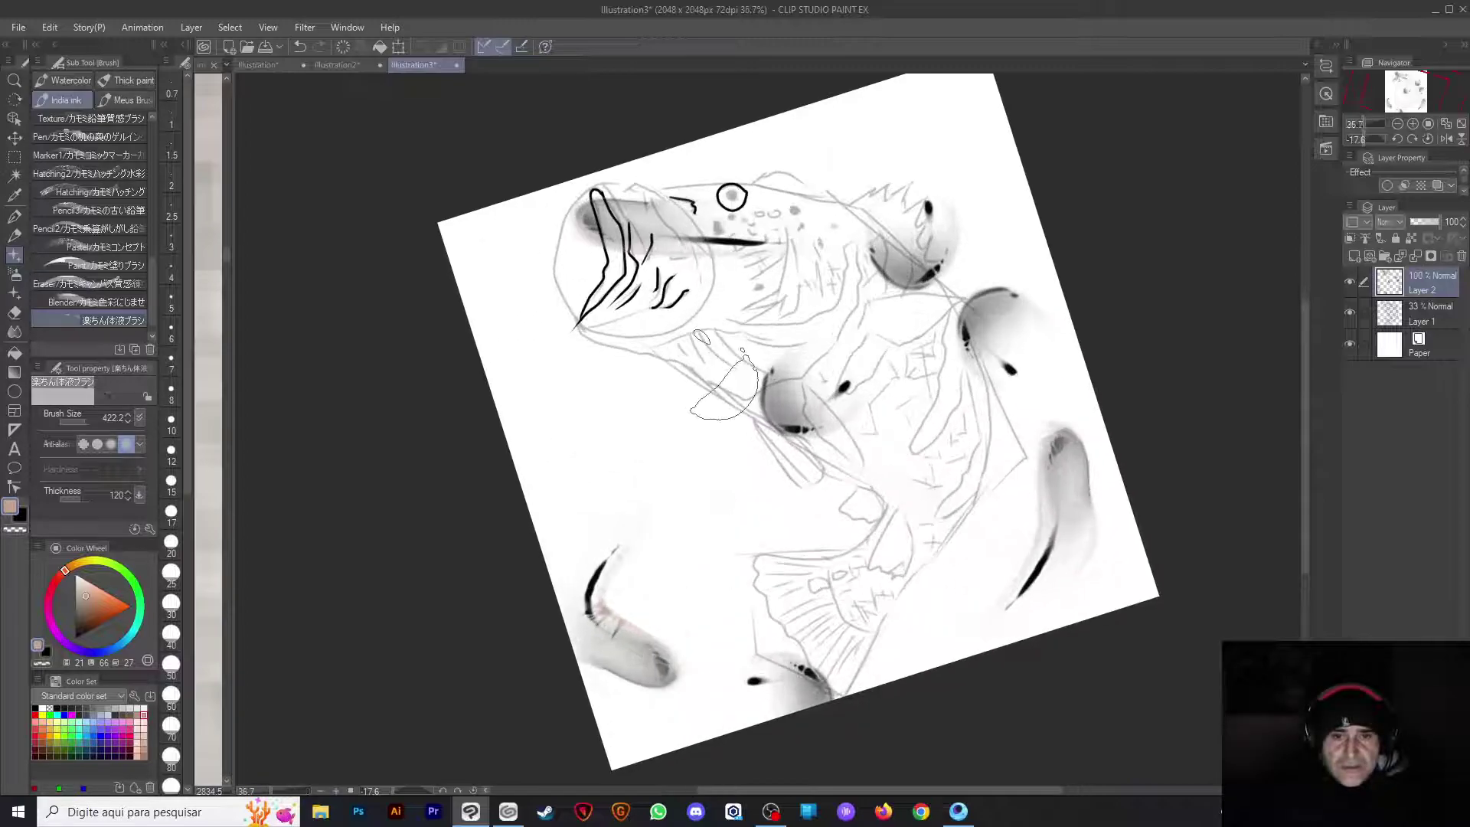
key("ctrl+z")
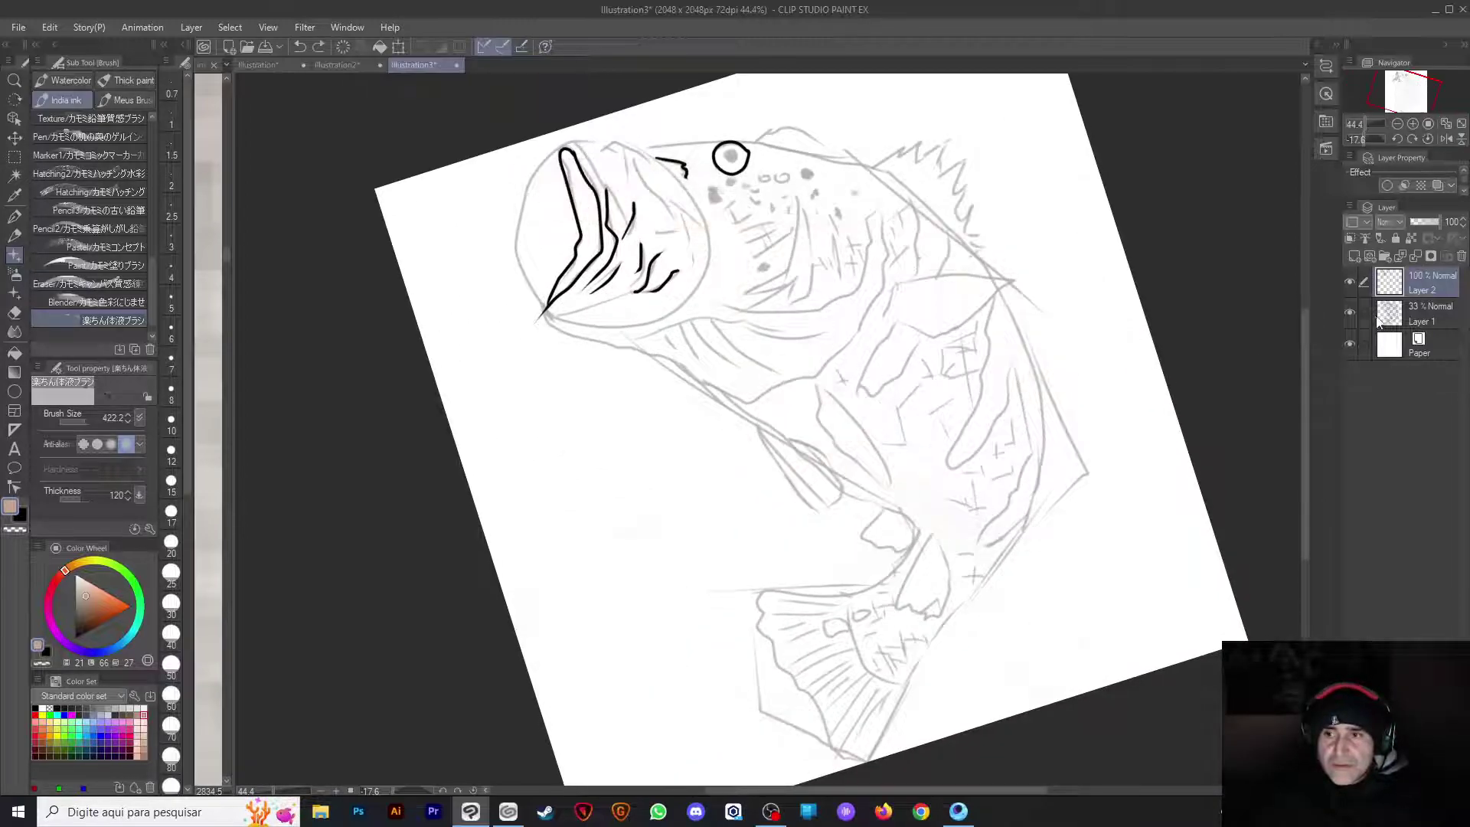
Add a new layer above Layer 2 and test droplet strokes on it at sizes of about 422 and 55
key("ctrl+shift+n")
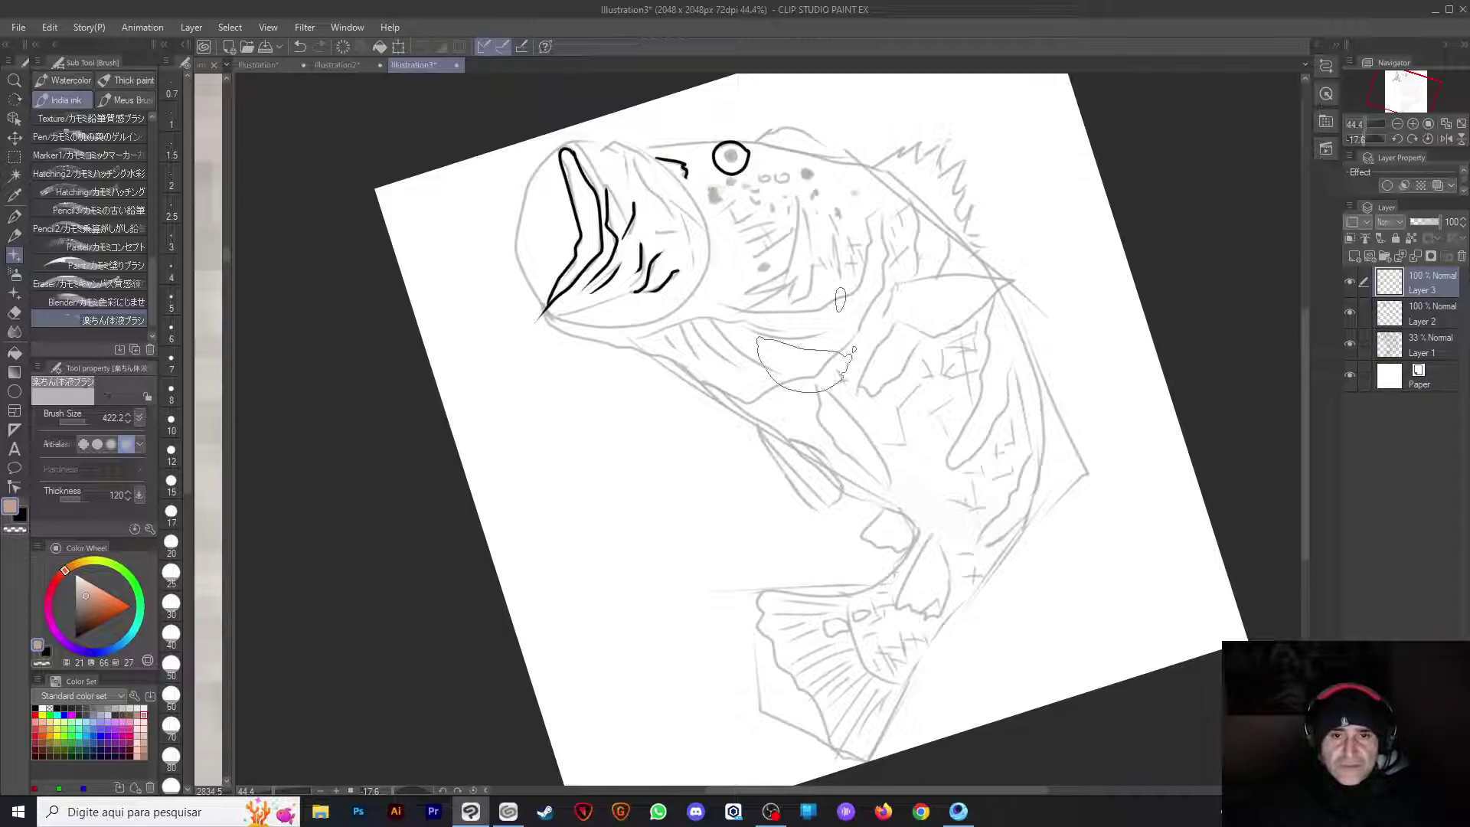
mouse_move(590, 294)
left_mouse_down()
mouse_move(496, 388)
mouse_move(923, 487)
mouse_move(711, 612)
mouse_move(557, 548)
left_mouse_up()
key("ctrl+z")
key("ctrl+z")
left_click_drag(930, 554, 886, 508)
left_click_drag(536, 315, 673, 379)
scroll(693, 402, "down", 2)
key("ctrl+z")
key("ctrl+z")
scroll(693, 401, "down", 1)
mouse_move(768, 412)
left_mouse_down("ctrl+alt")
mouse_move(666, 420)
mouse_move(782, 411)
left_mouse_up("ctrl+alt")
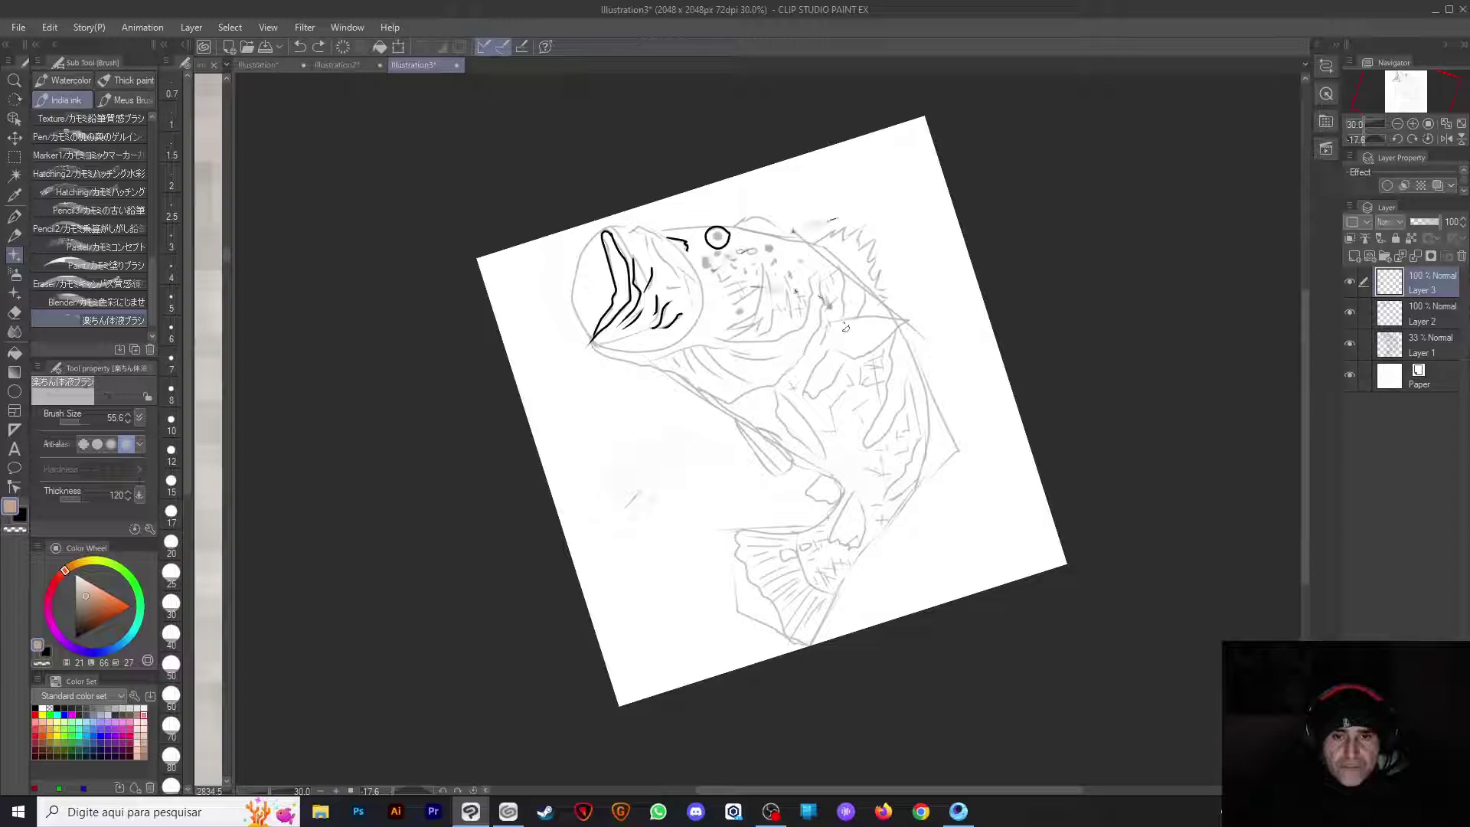
Try transforming the droplets on Layer 3 by moving one corner inward, undo the change and close the transform
key("ctrl+t")
scroll(804, 332, "up", 3)
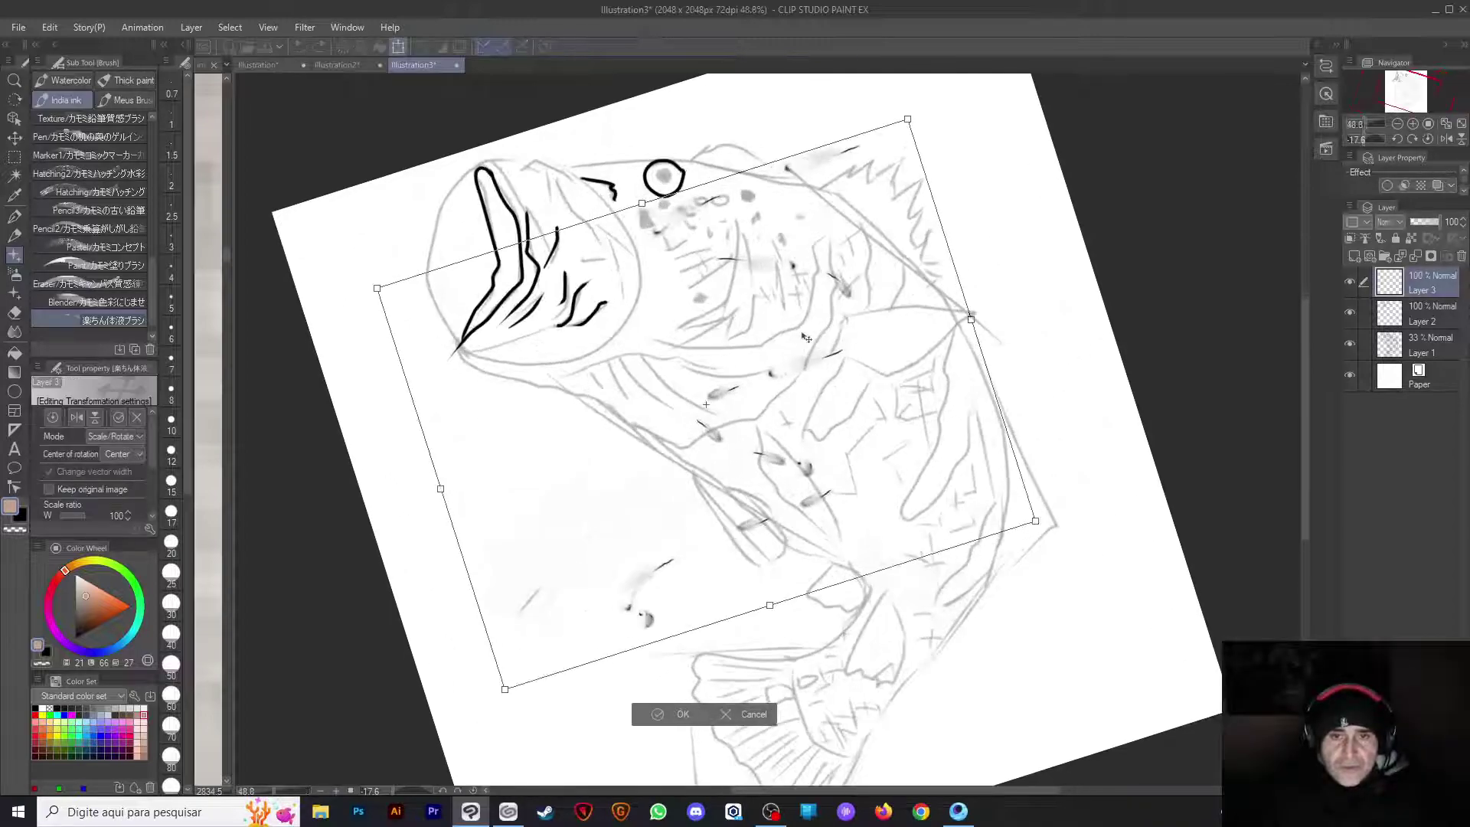
left_click_drag(909, 114, 778, 285)
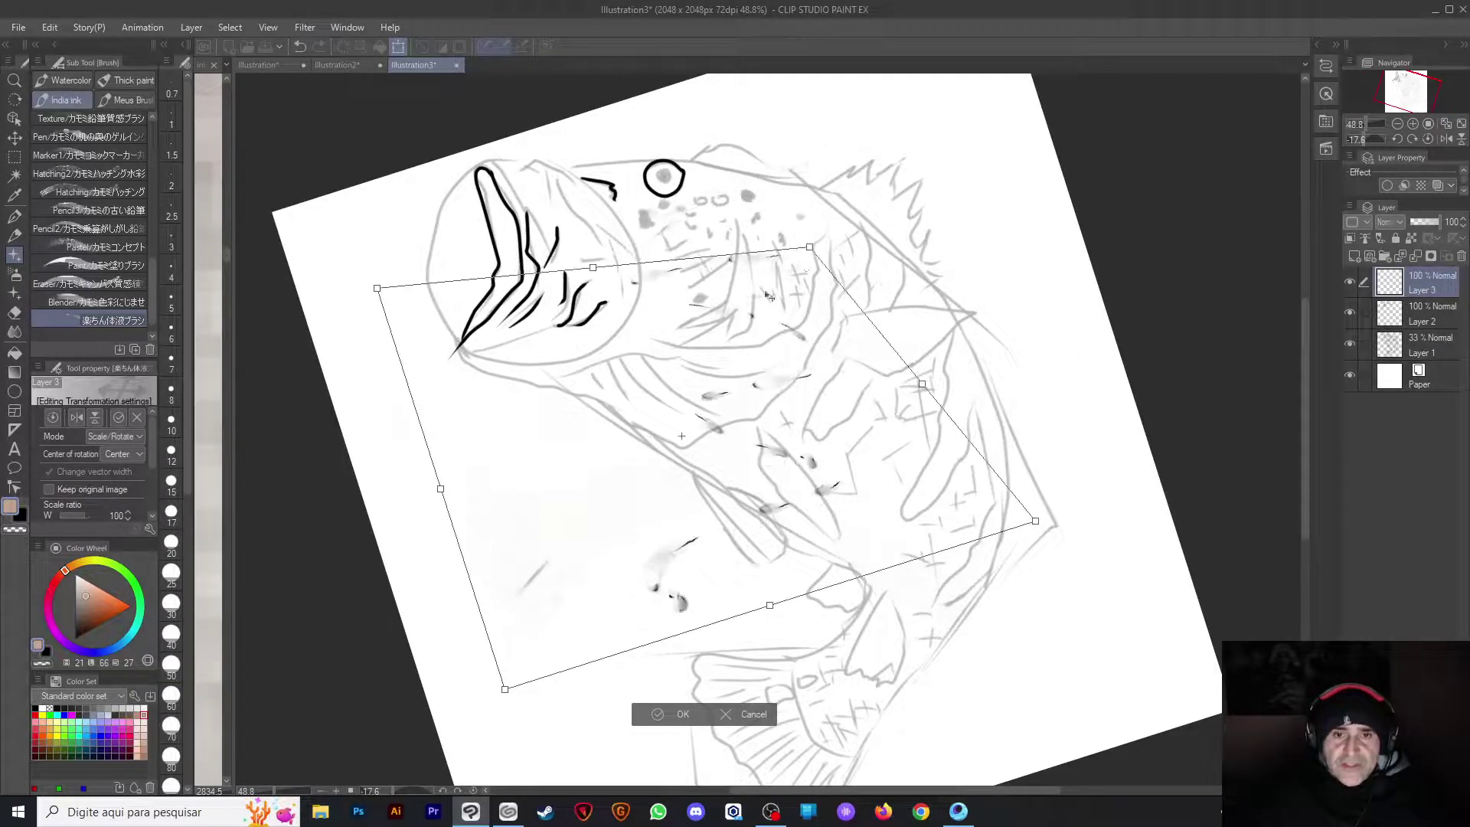
key("ctrl+z")
scroll(825, 394, "up", 2)
scroll(824, 394, "down", 3)
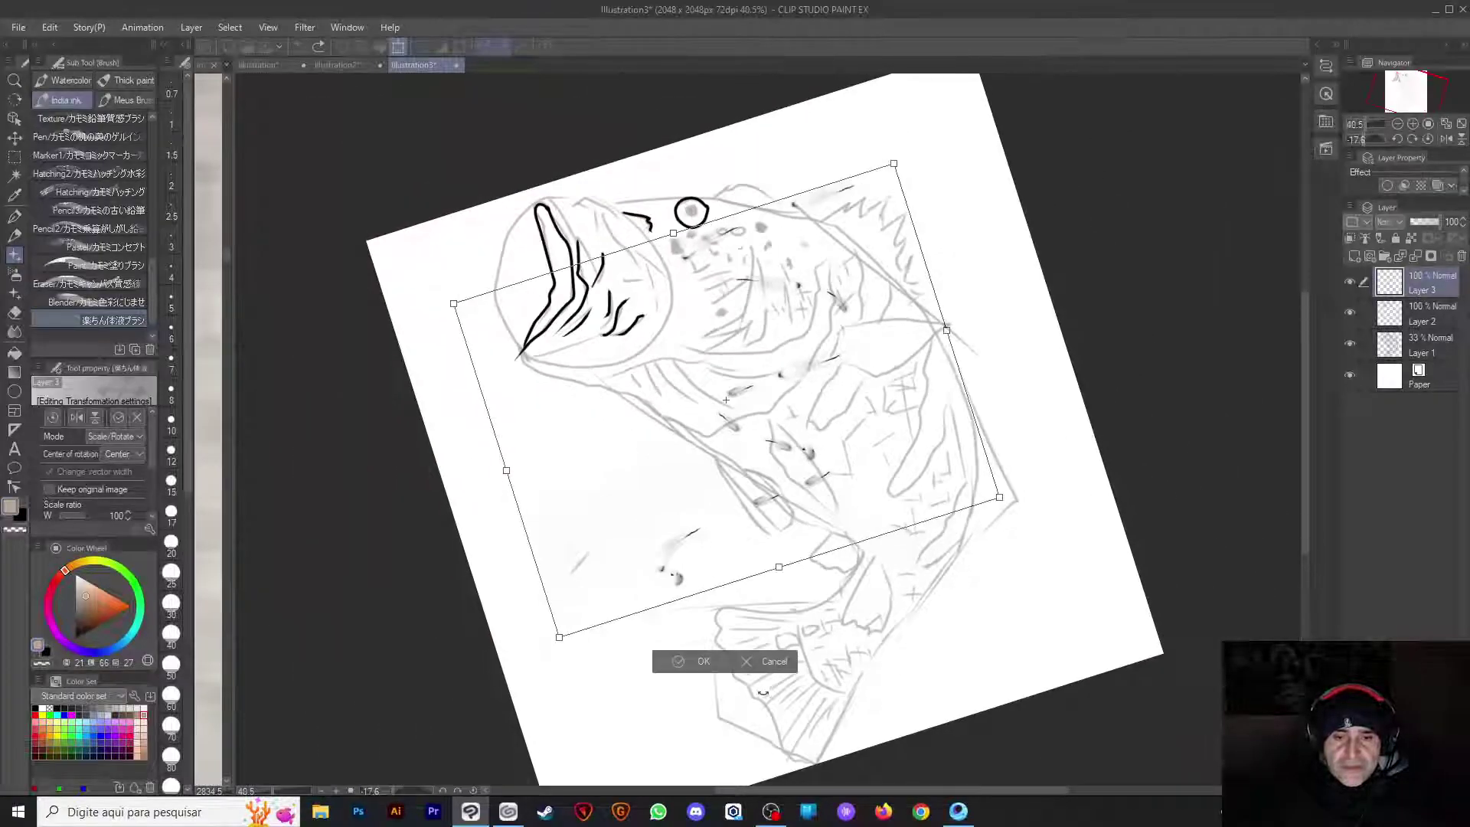
left_click(696, 664)
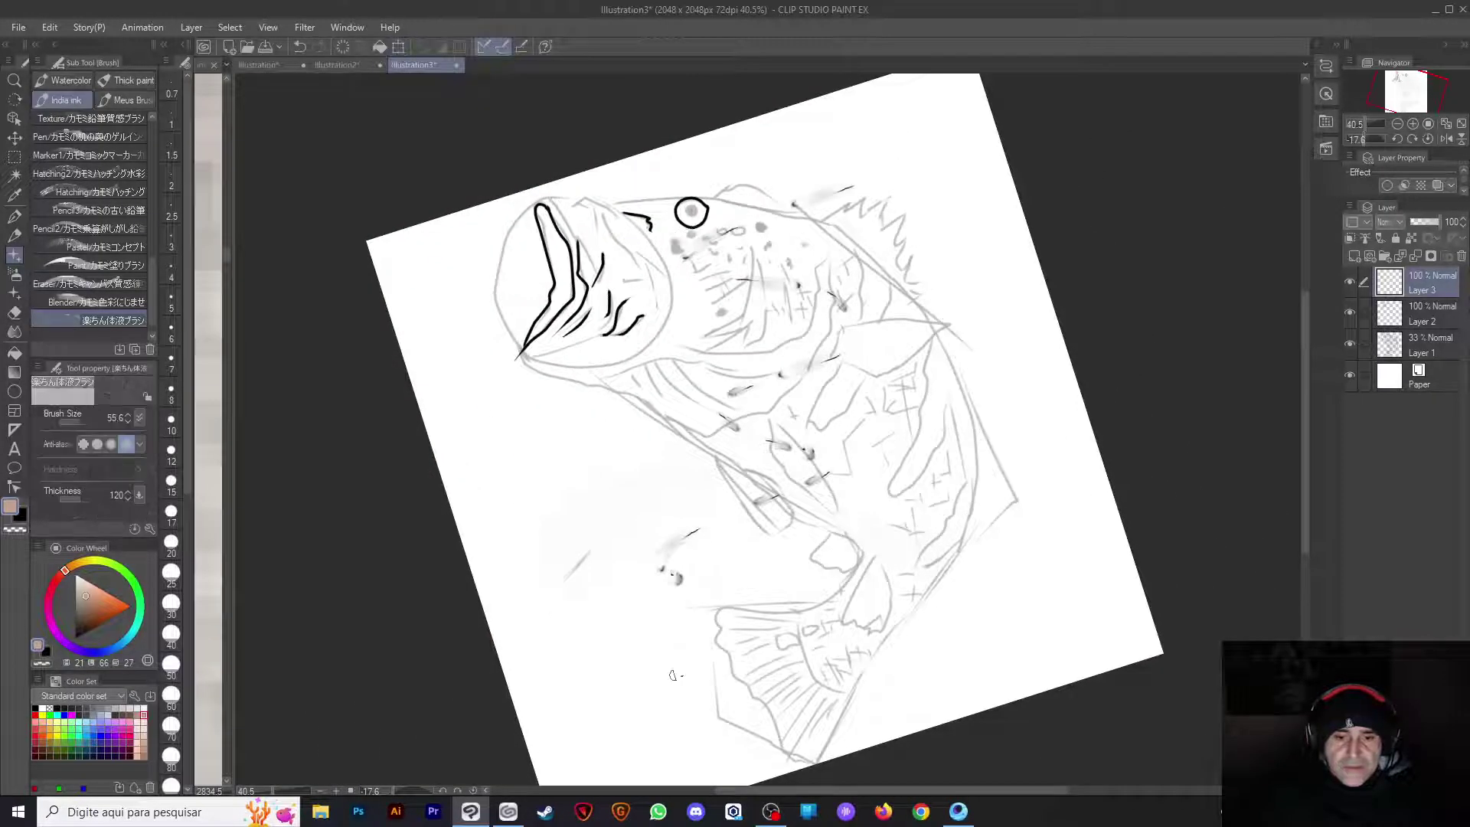
Scatter black droplets and blue droplets at a brush size of about 55 over and below the fish
left_click(43, 707)
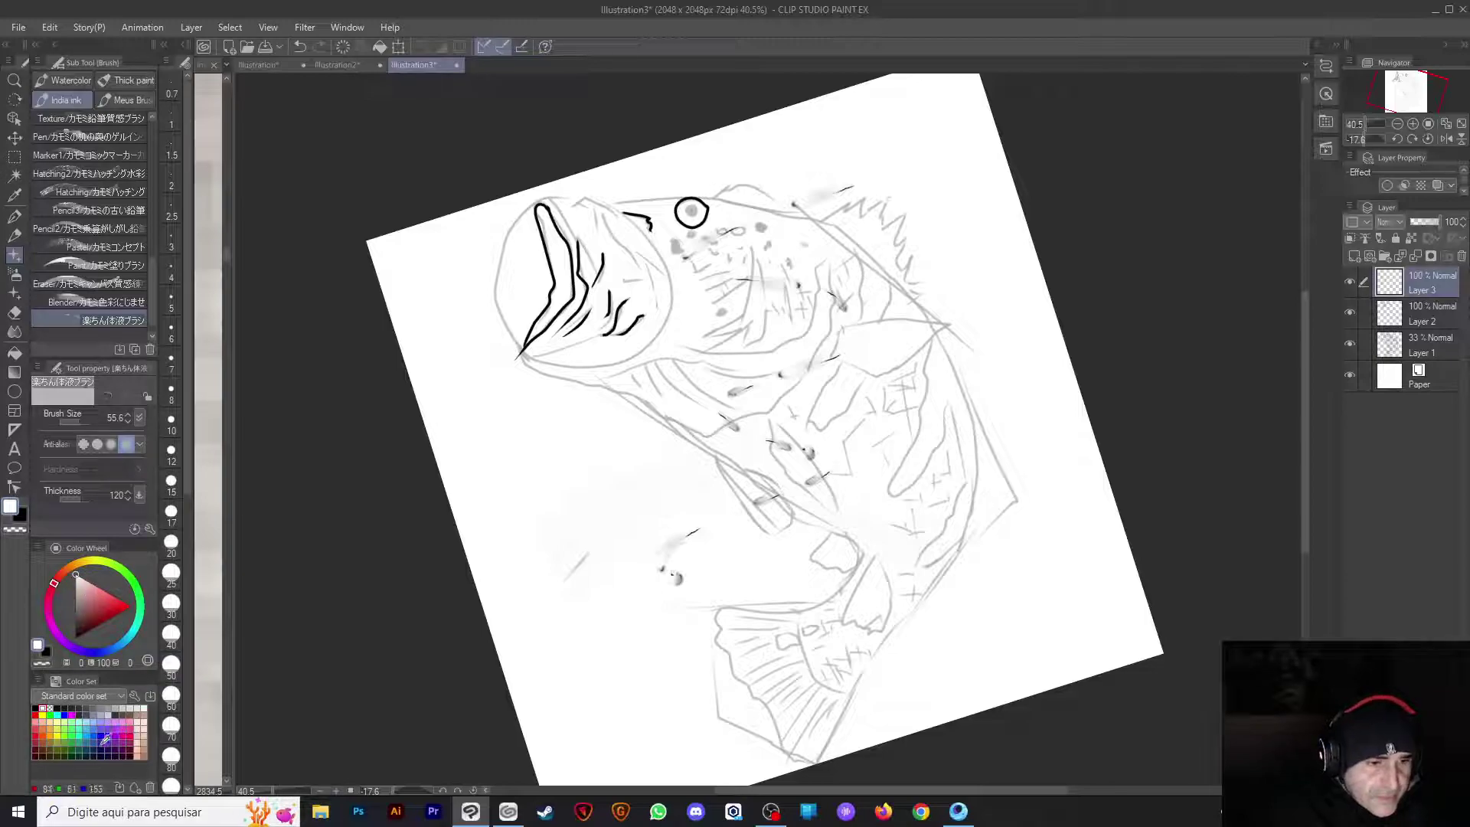
mouse_move(610, 337)
left_mouse_down()
mouse_move(963, 591)
mouse_move(672, 480)
mouse_move(531, 522)
left_mouse_up()
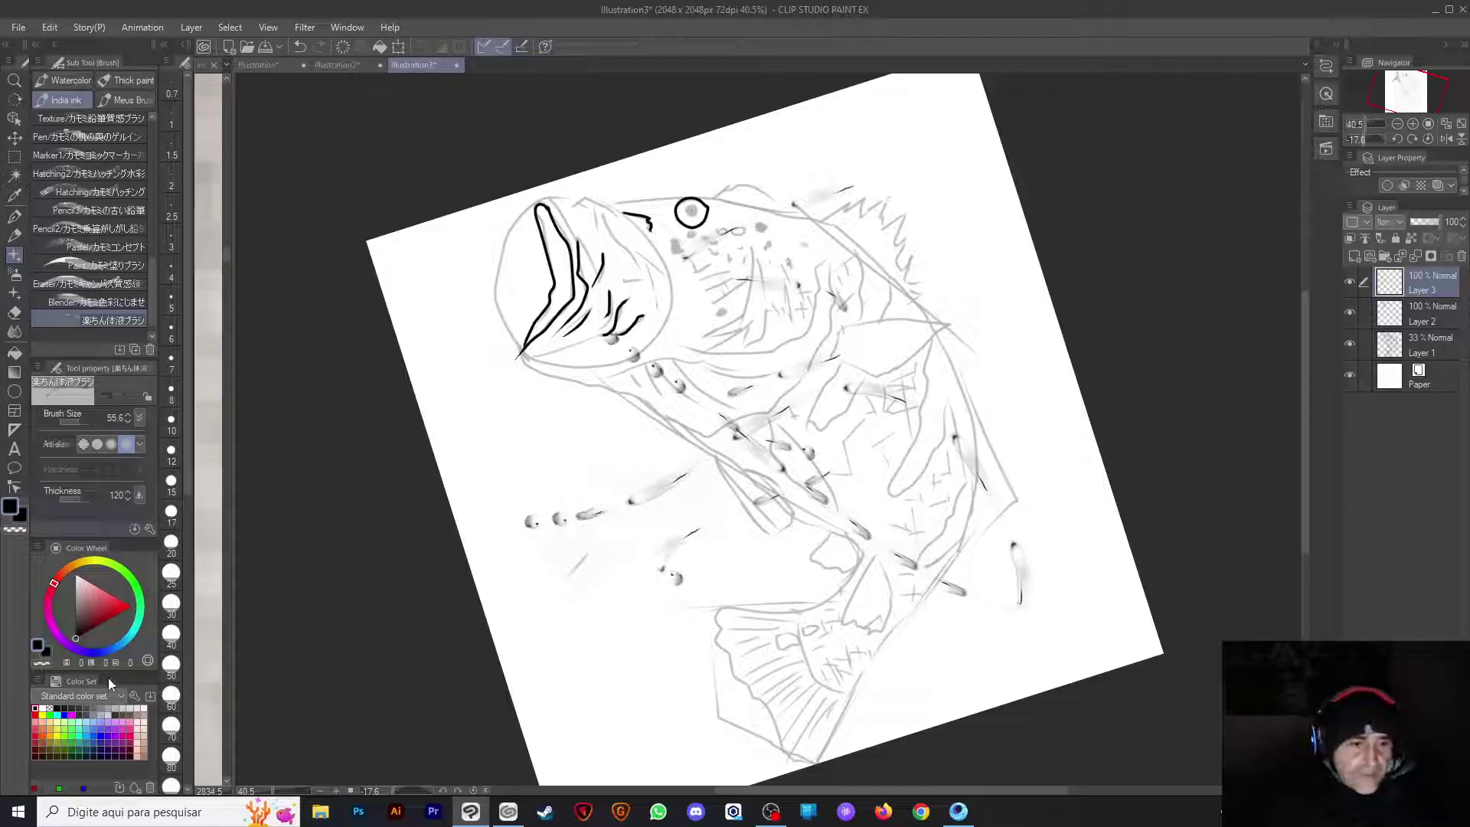
left_click(100, 735)
mouse_move(523, 472)
left_mouse_down()
mouse_move(625, 455)
mouse_move(598, 335)
left_mouse_up()
scroll(663, 468, "up", 3)
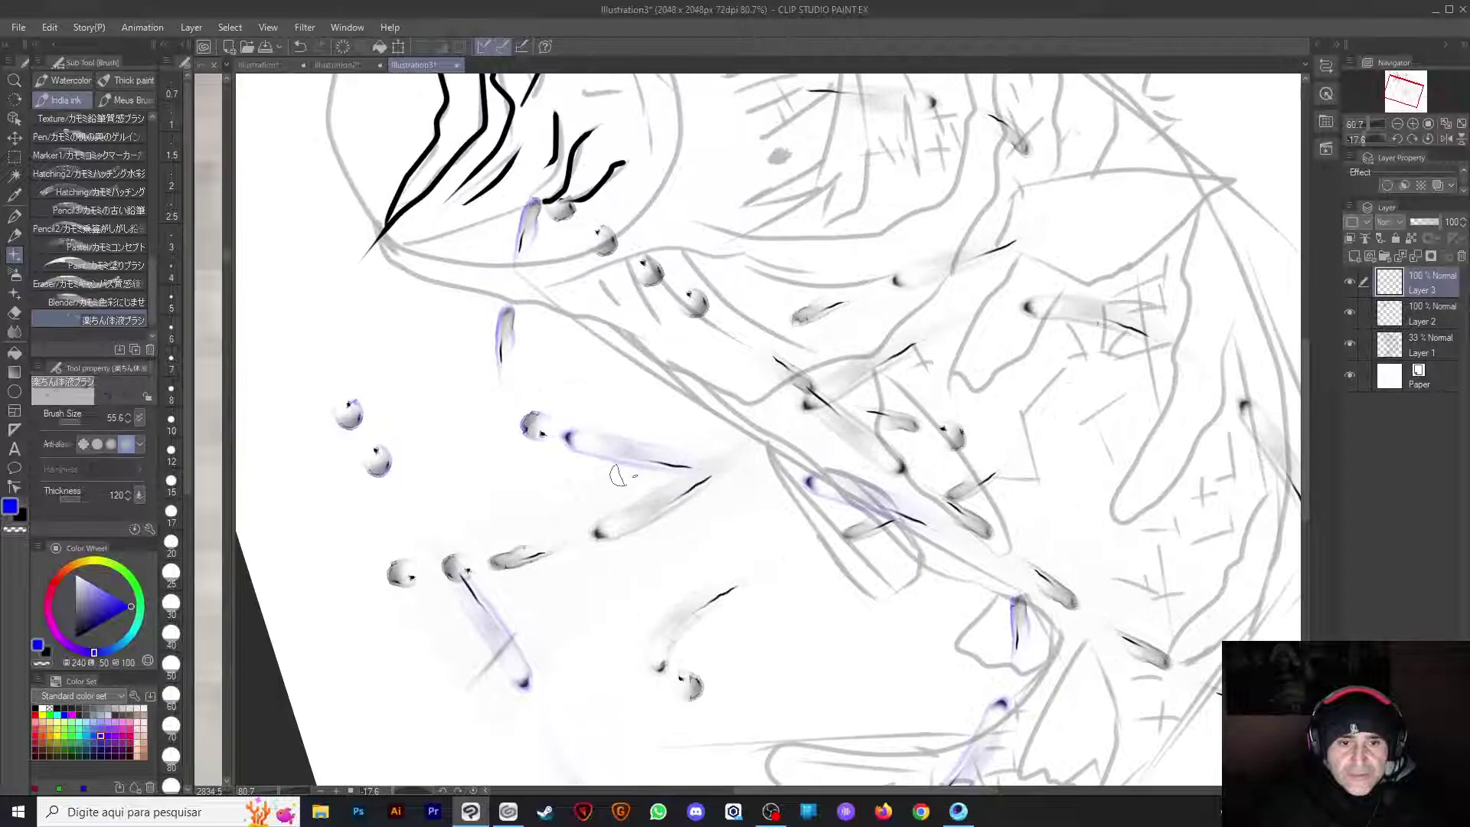
scroll(618, 475, "down", 3)
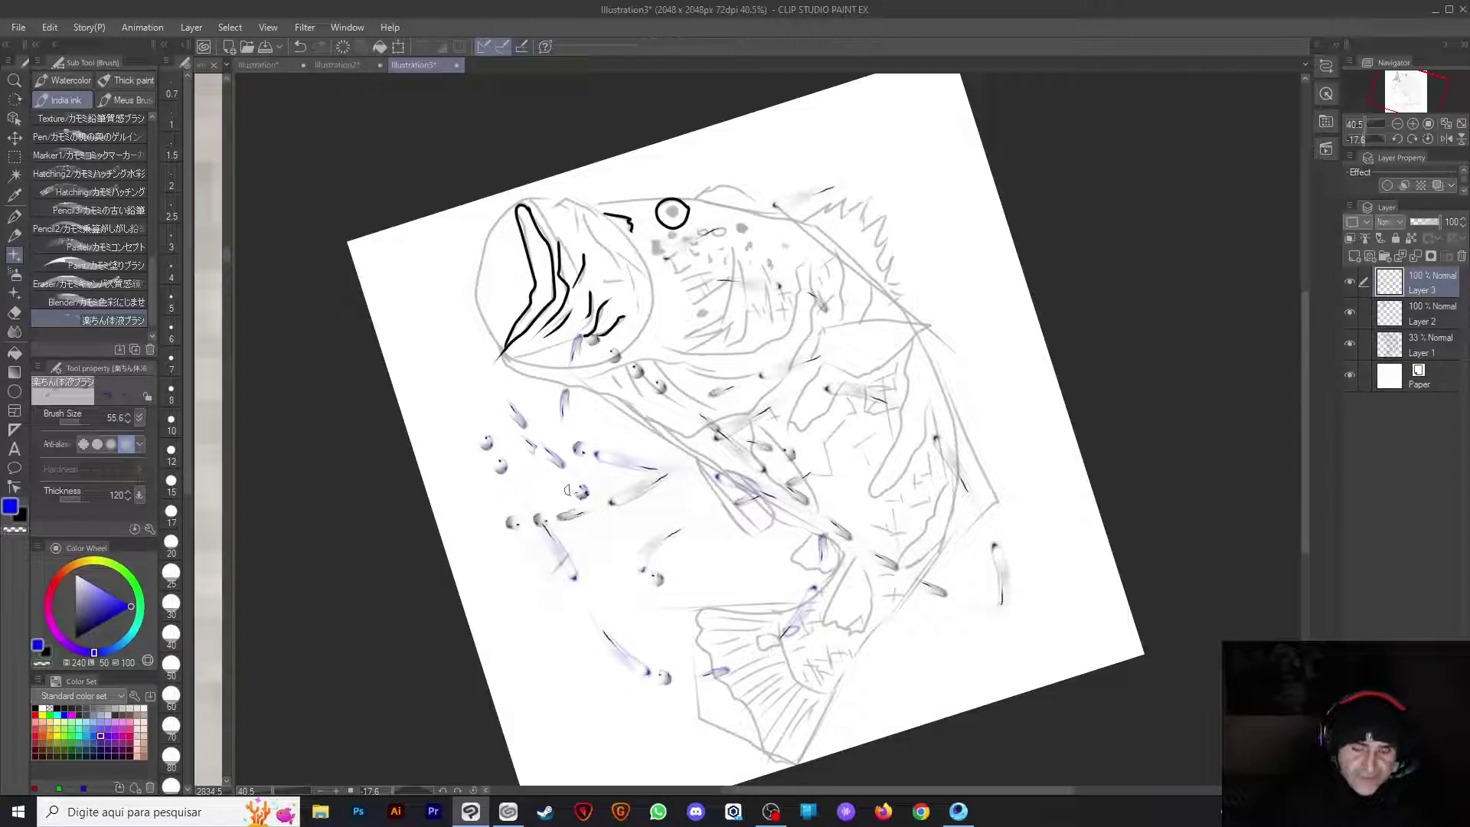
Test large blue strokes at a size of about 434 over the fish's body and tail, undoing most of them
left_click_drag(705, 231, 794, 130)
mouse_move(757, 302)
left_mouse_down()
mouse_move(789, 261)
mouse_move(679, 410)
left_mouse_up()
left_click_drag(731, 329, 817, 513)
key("ctrl+z")
key("ctrl+z")
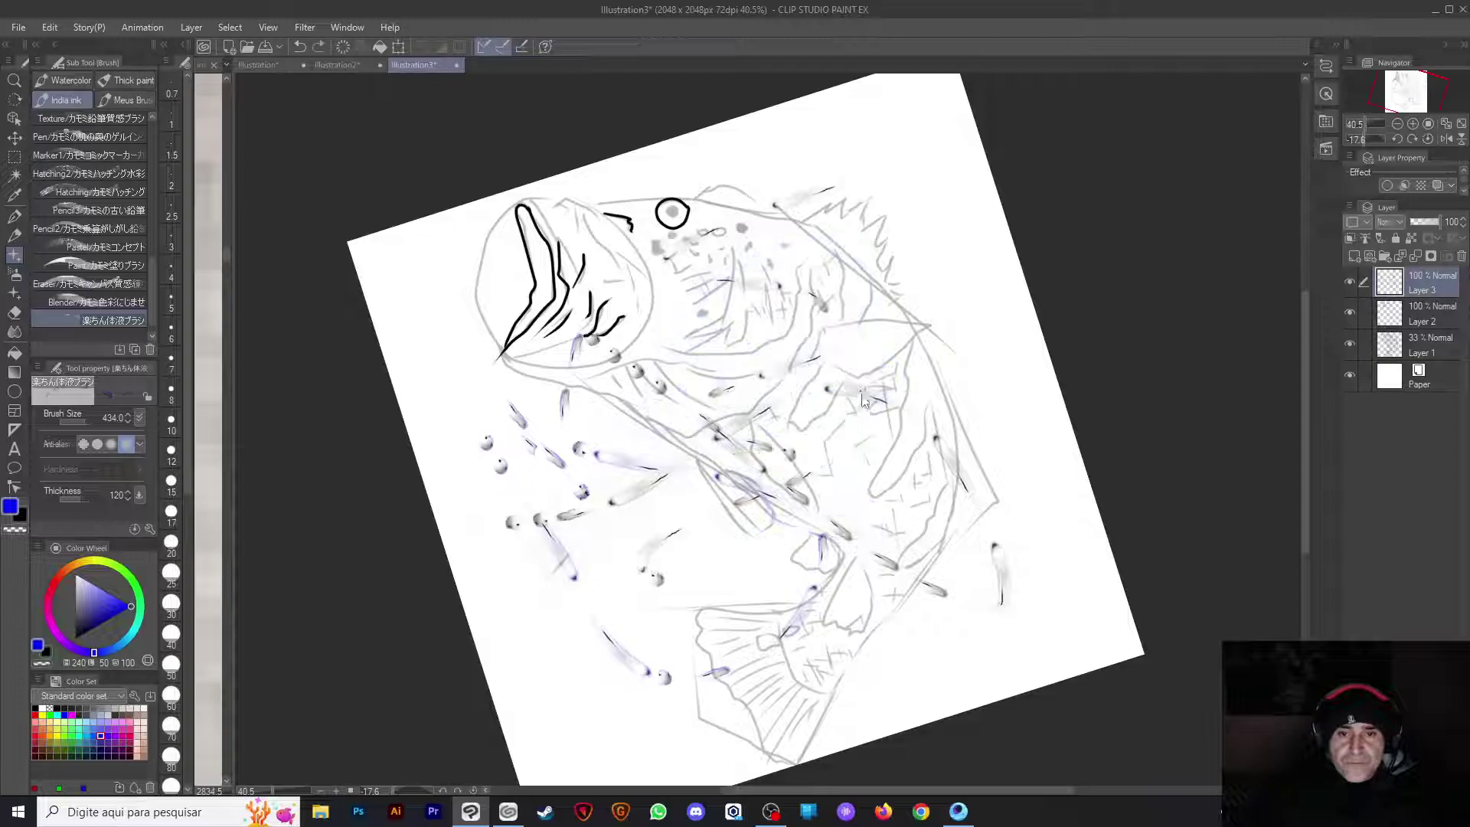
mouse_move(902, 425)
left_mouse_down()
mouse_move(938, 565)
mouse_move(935, 534)
left_mouse_up()
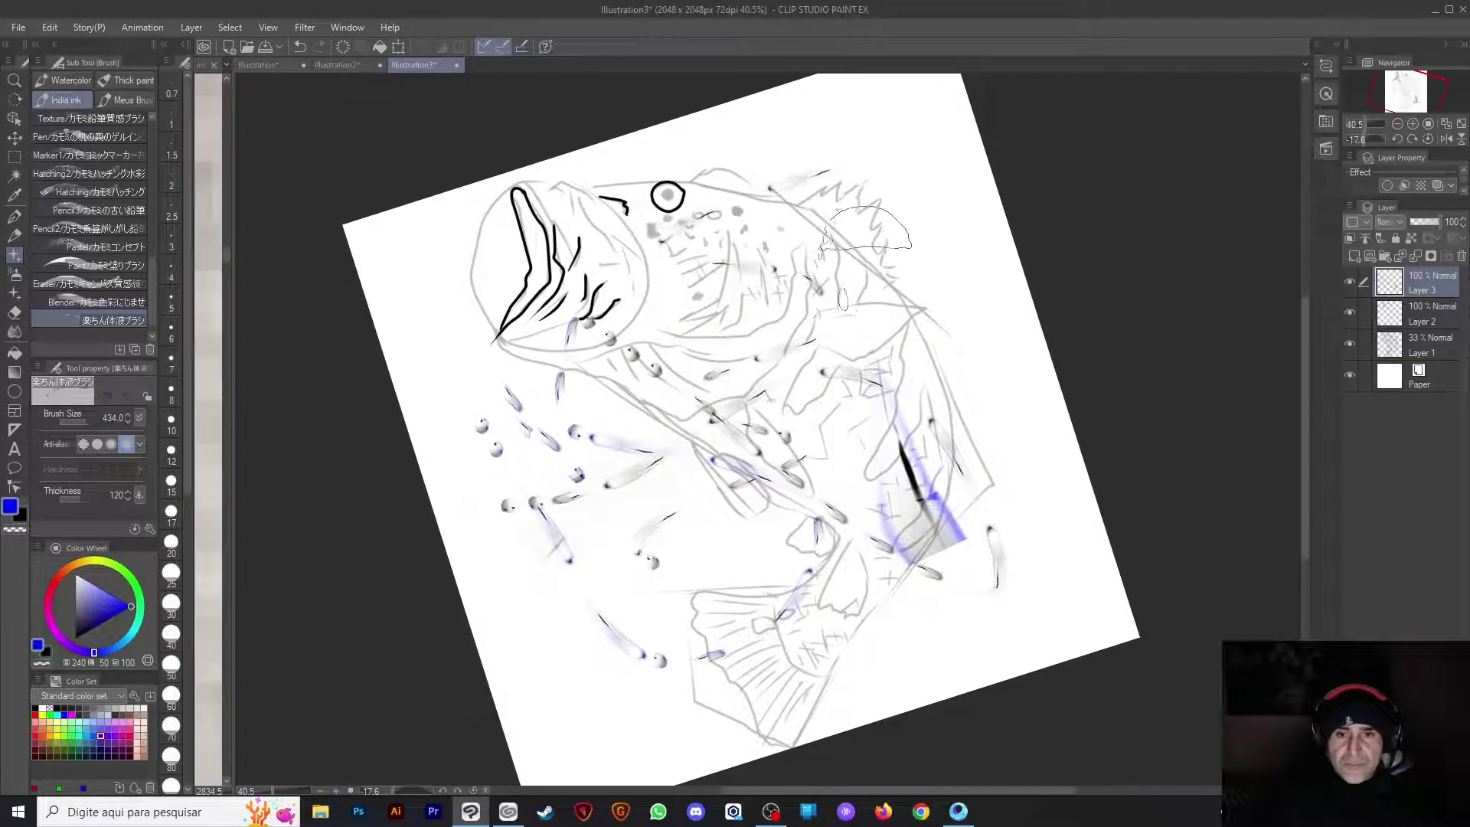
mouse_move(796, 498)
left_mouse_down()
mouse_move(701, 647)
mouse_move(651, 643)
left_mouse_up()
key("ctrl+z")
mouse_move(662, 498)
left_mouse_down()
mouse_move(608, 415)
mouse_move(574, 463)
left_mouse_up()
key("ctrl+z")
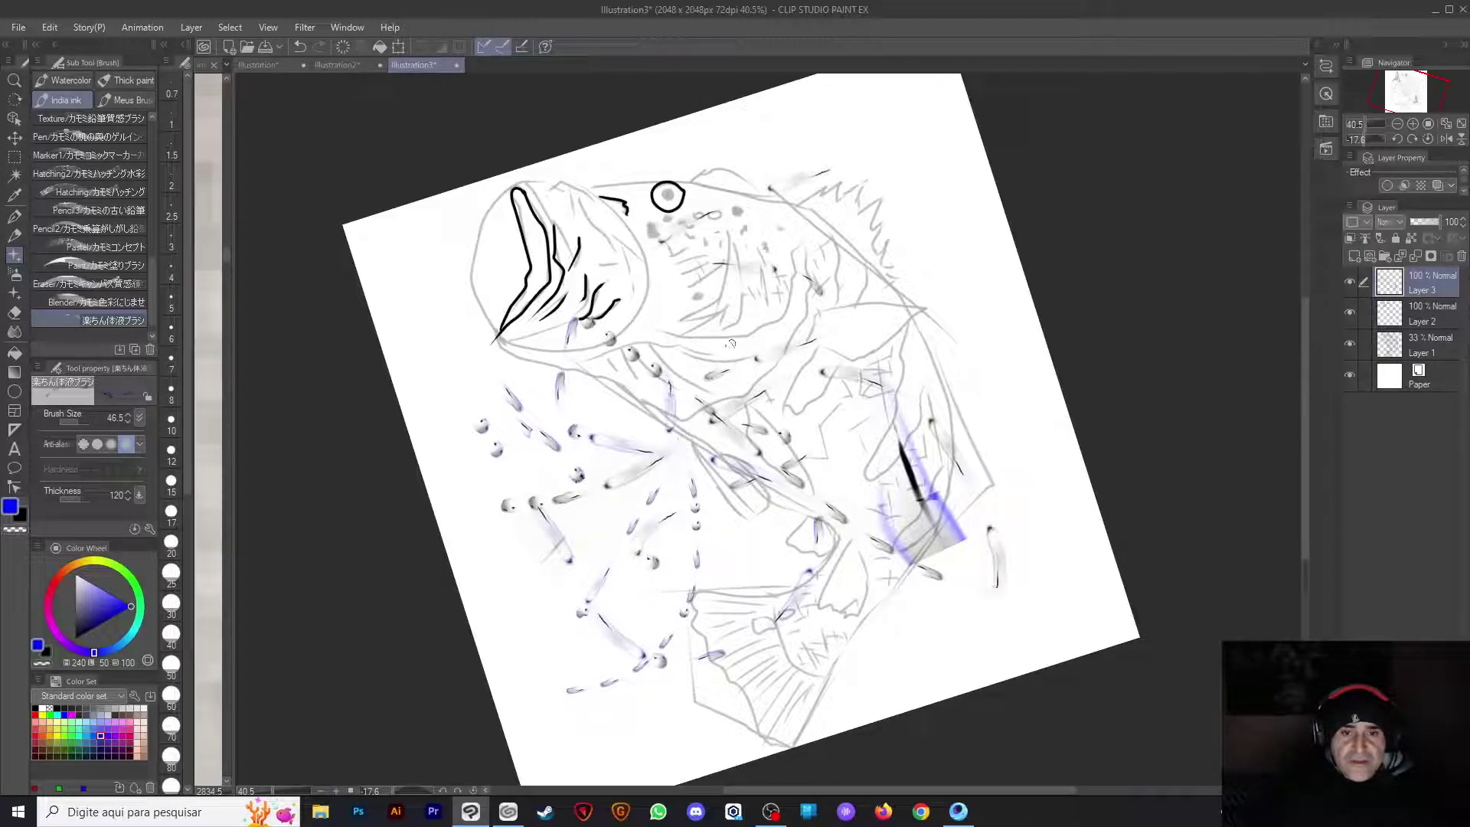
Scatter rows of small blue droplets at a size of about 46 over the fish's head, body and surroundings
left_click_drag(732, 268, 583, 415)
left_click_drag(586, 228, 457, 377)
mouse_move(493, 211)
left_mouse_down()
mouse_move(428, 268)
mouse_move(389, 357)
left_mouse_up()
left_click_drag(634, 353, 544, 511)
left_click_drag(704, 453, 619, 501)
left_click_drag(753, 520, 643, 586)
left_click_drag(891, 517, 761, 560)
left_click_drag(907, 484, 815, 524)
left_click_drag(823, 230, 731, 337)
left_click_drag(769, 142, 620, 218)
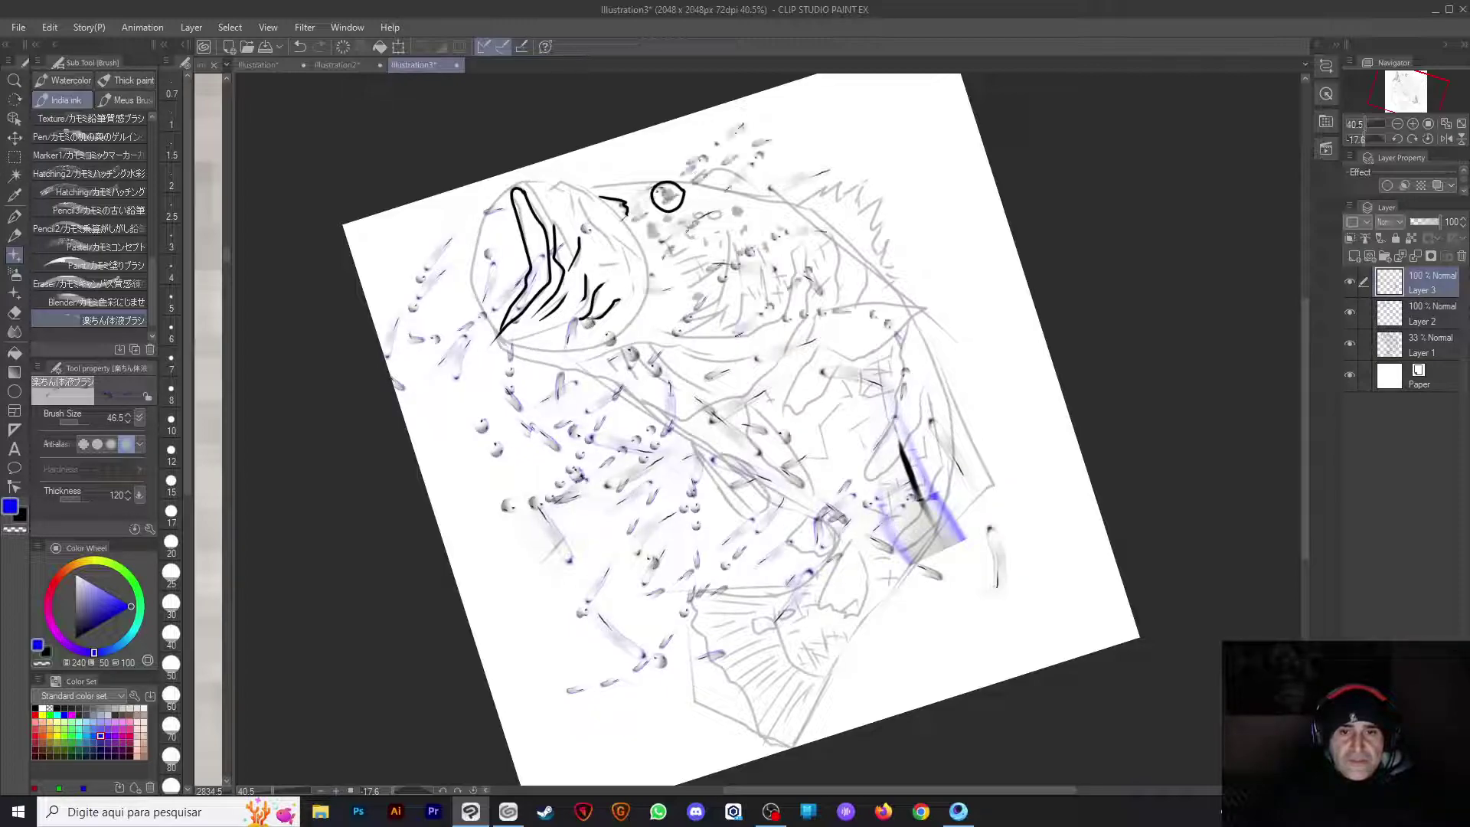
Change the color to bright green and add rows of small droplets from the fish's jaw down to its tail
left_click(136, 585)
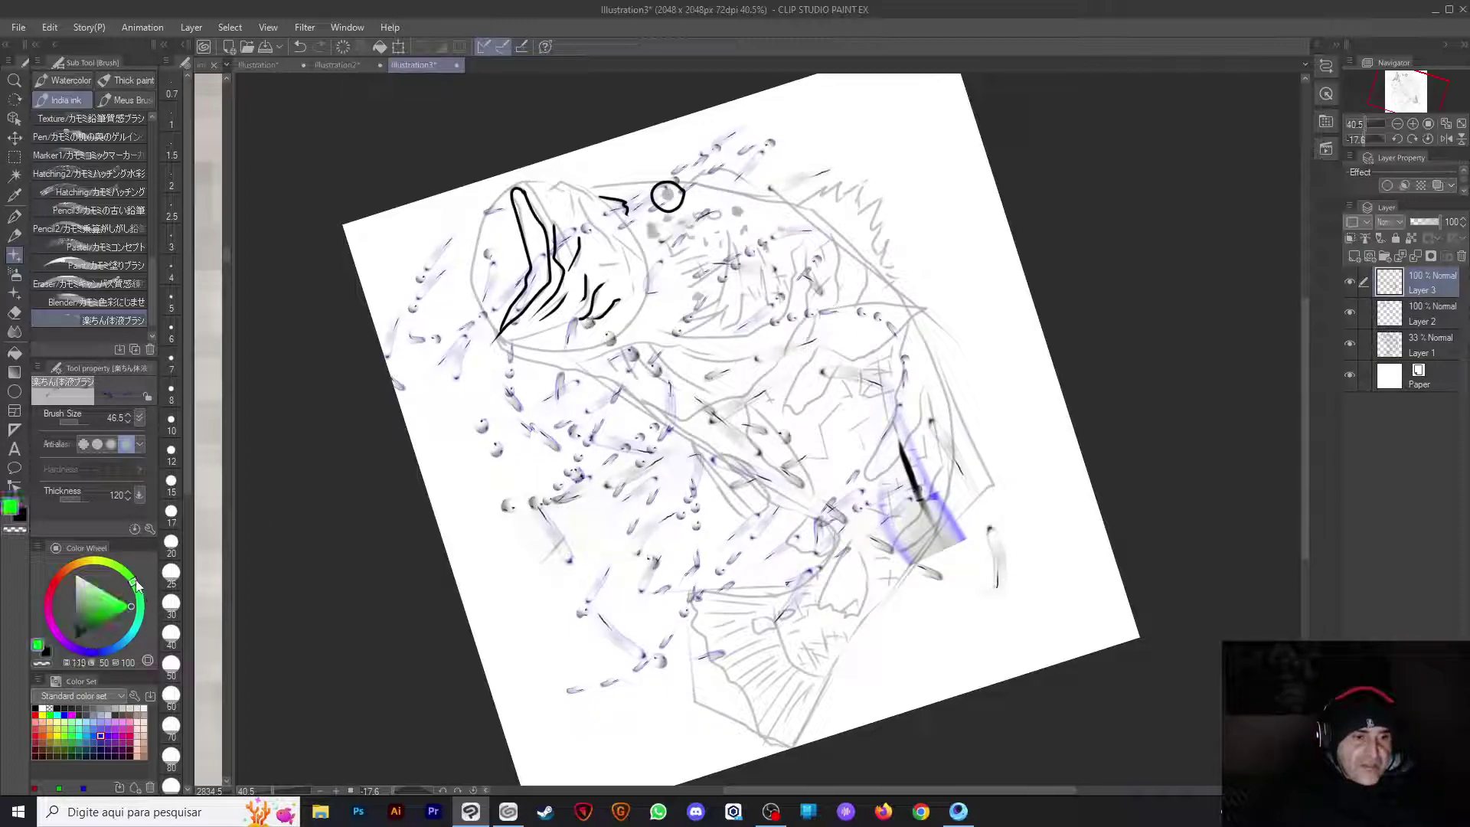
left_click_drag(597, 337, 658, 314)
left_click_drag(792, 335, 630, 408)
left_click_drag(828, 391, 693, 452)
left_click_drag(821, 456, 723, 505)
left_click_drag(804, 522, 689, 597)
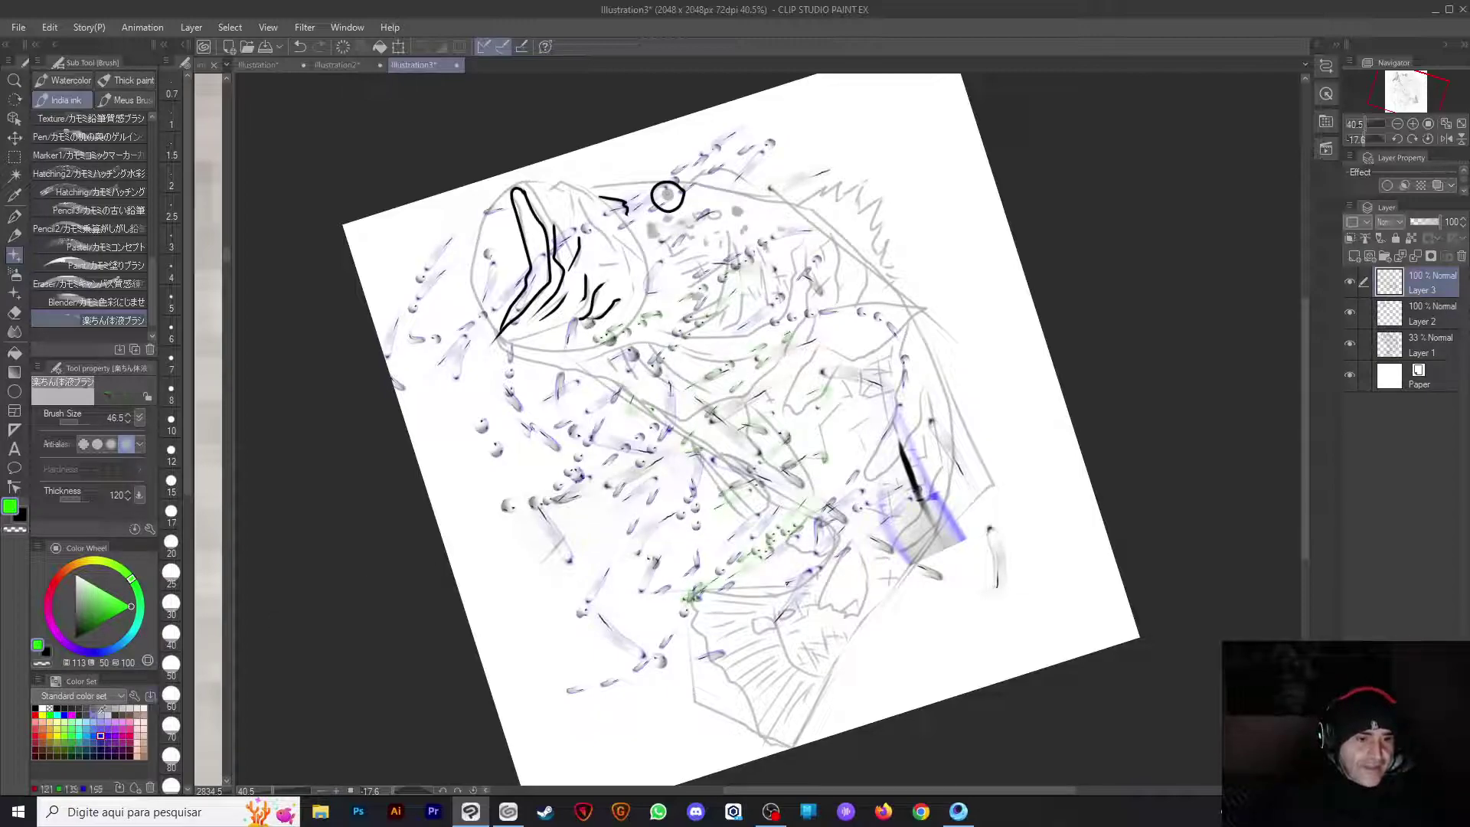
Add rows of yellow droplets across the fish's body, and undo all the colored droplet strokes
left_click(58, 735)
left_click_drag(643, 368, 505, 419)
left_click_drag(674, 421, 535, 478)
left_click_drag(754, 475, 613, 528)
mouse_move(817, 505)
left_mouse_down()
mouse_move(650, 567)
mouse_move(702, 611)
left_mouse_up()
left_click_drag(815, 317, 711, 393)
key("ctrl+z")
key("ctrl+z")
key("ctrl+z")
key("ctrl+z")
key("ctrl+z")
key("ctrl+z")
key("ctrl+z")
key("ctrl+z")
Erase the remaining droplets from Layer 3 with the Hard eraser at a size of about 1617
key("e")
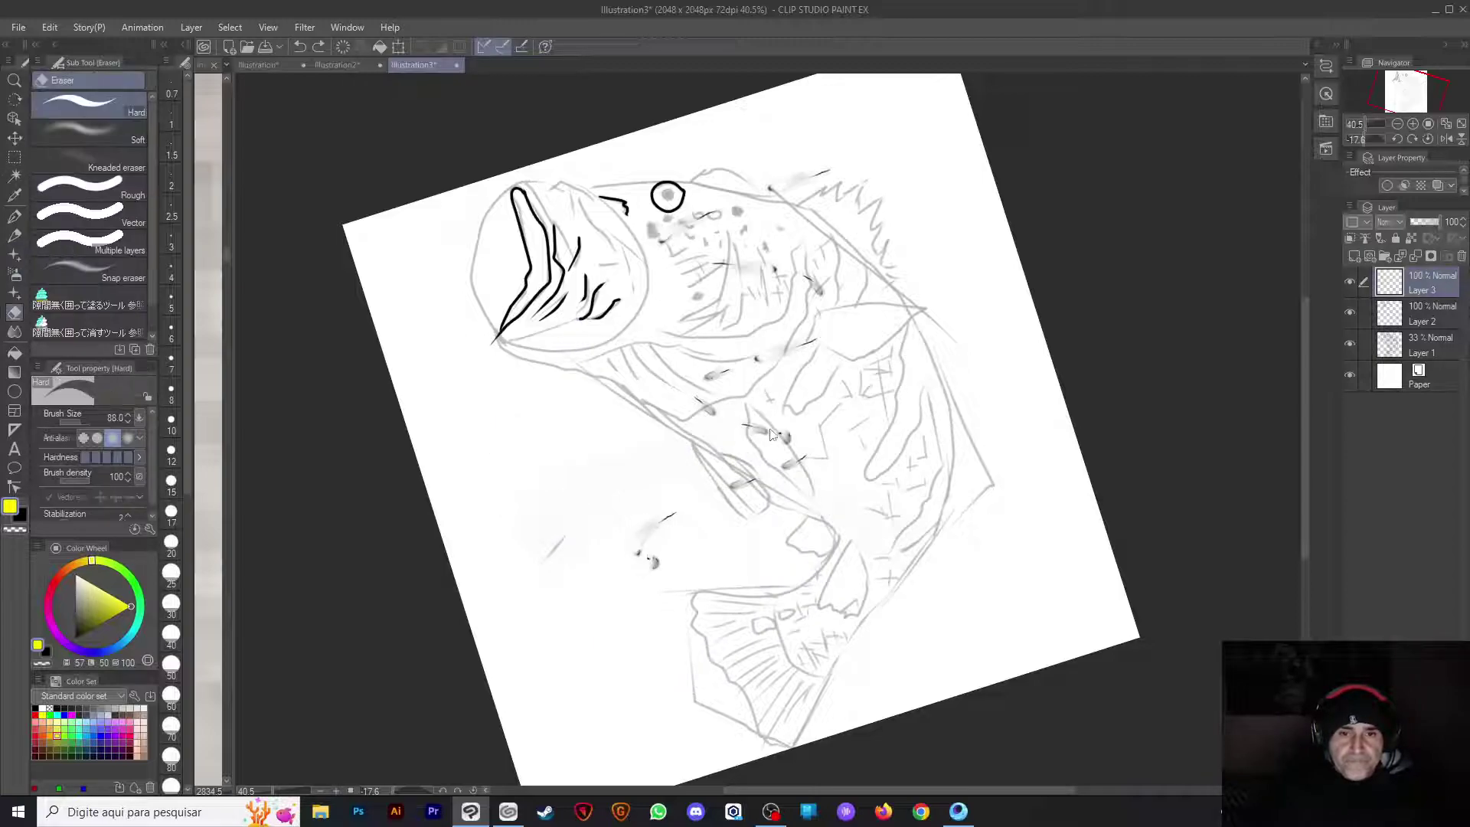
mouse_move(863, 394)
left_mouse_down()
mouse_move(617, 320)
mouse_move(605, 473)
mouse_move(795, 404)
mouse_move(795, 353)
left_mouse_up()
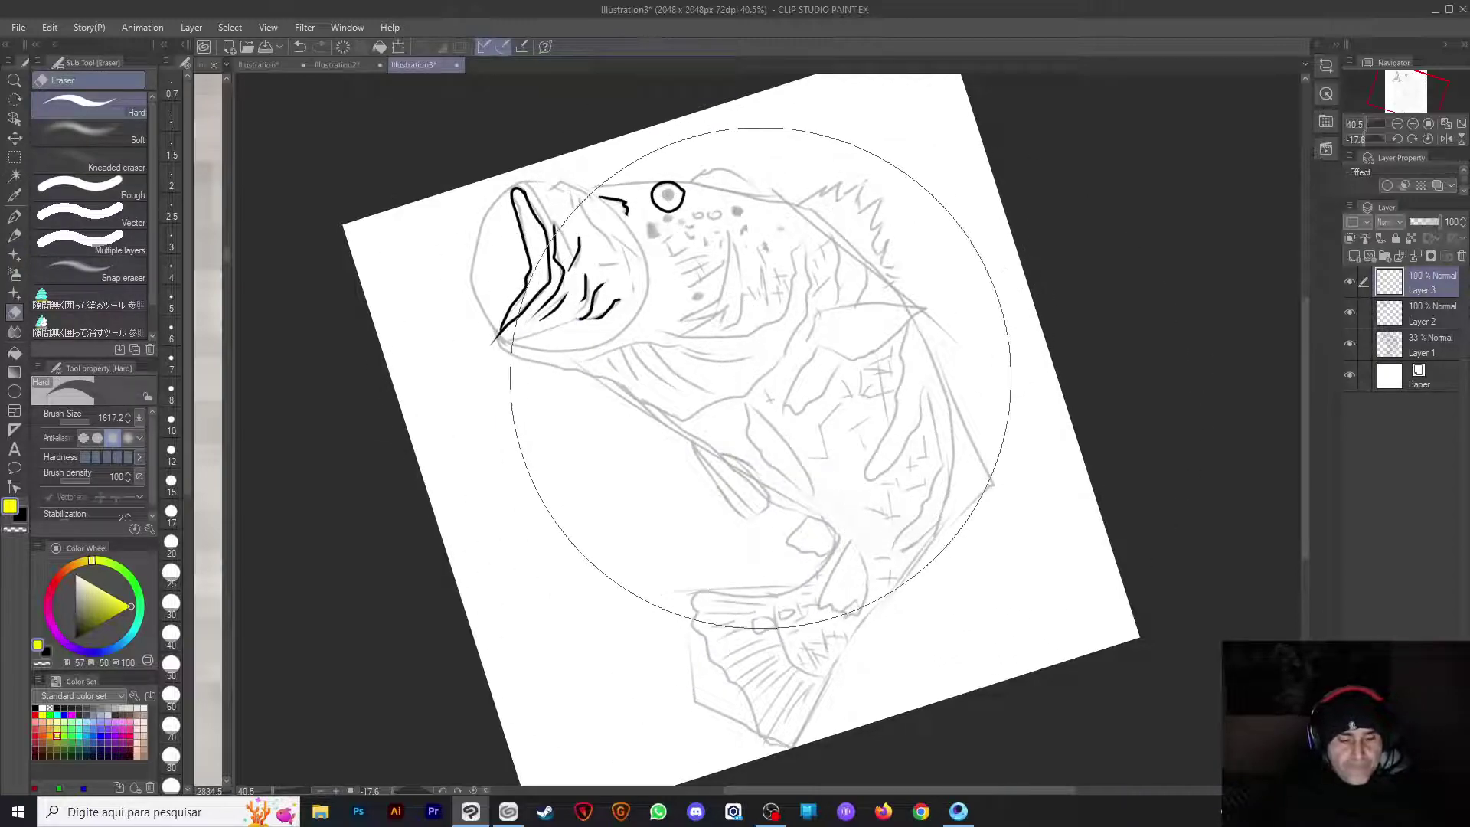
left_click_drag(918, 287, 731, 271, "ctrl+alt")
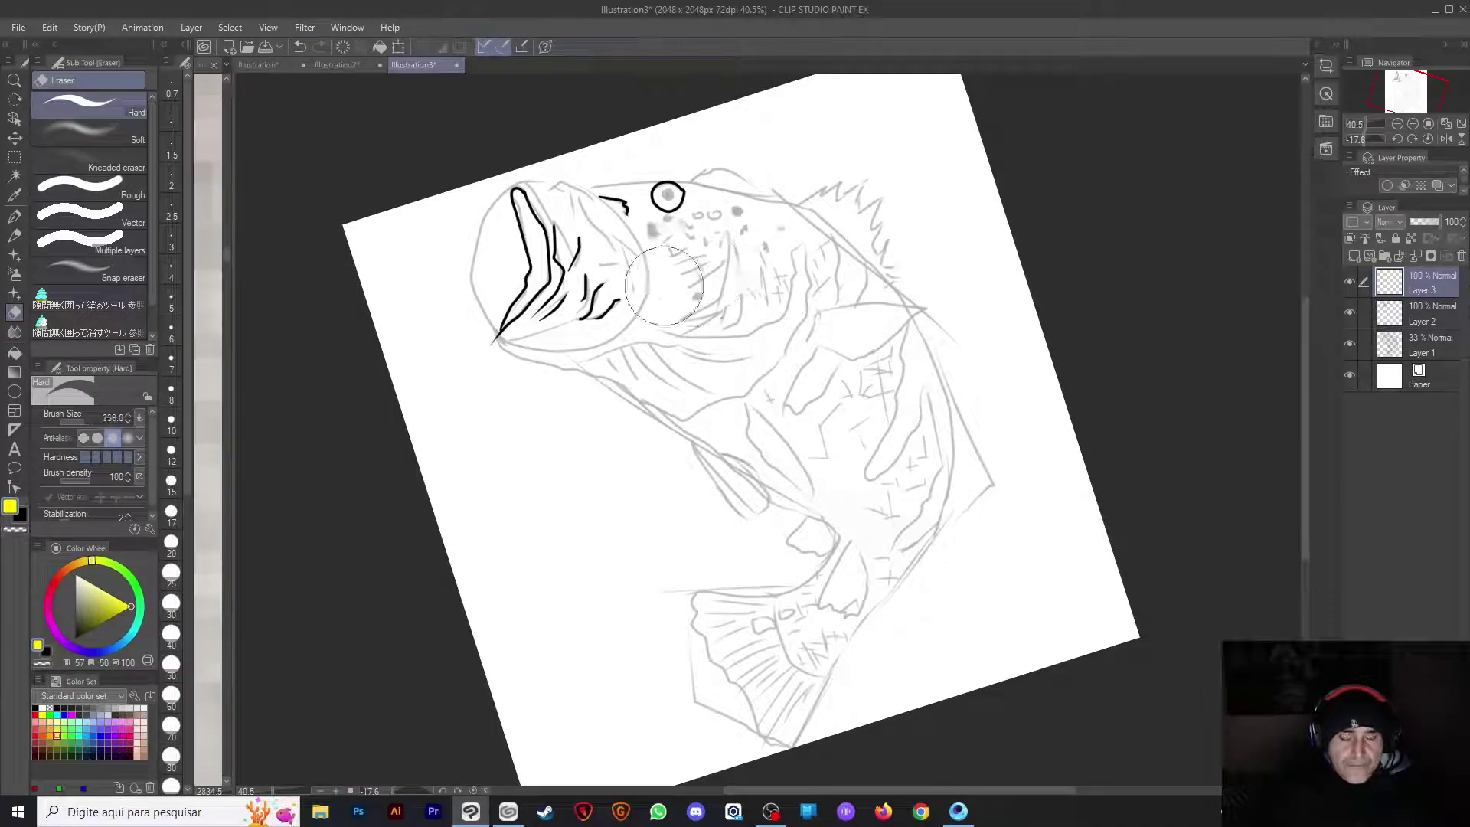
Test yellow droplet strokes at sizes of about 46 and 155 over the fish, undoing each one
key("b")
left_click_drag(774, 170, 719, 423)
key("ctrl+z")
key("p")
mouse_move(699, 217)
left_mouse_down()
mouse_move(730, 379)
mouse_move(519, 599)
left_mouse_up()
key("ctrl+z")
mouse_move(714, 359)
left_mouse_down("ctrl+alt")
mouse_move(746, 299)
mouse_move(541, 607)
left_mouse_up("ctrl+alt")
key("ctrl+z")
key("b")
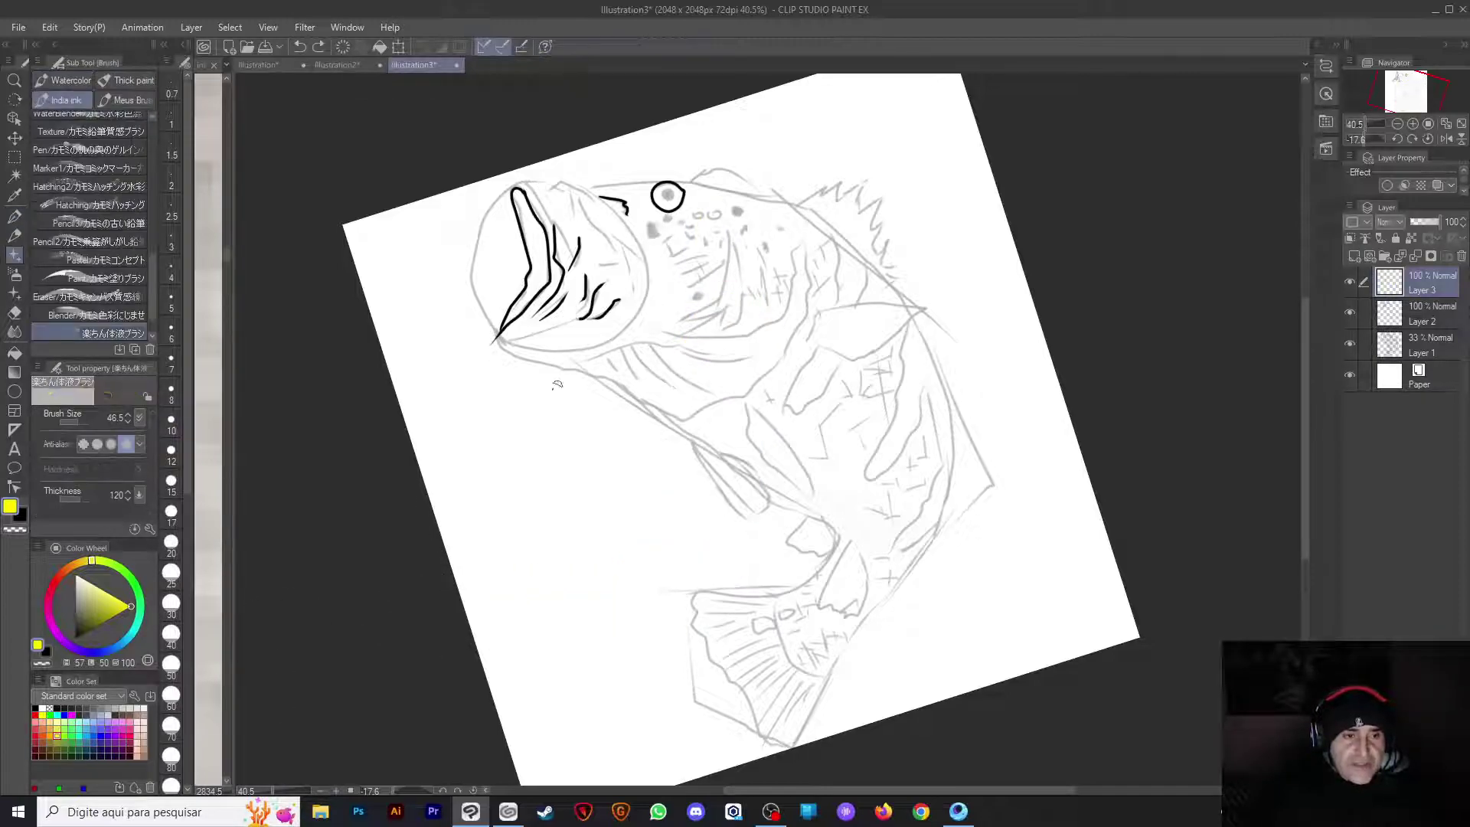
mouse_move(852, 510)
left_mouse_down()
mouse_move(588, 566)
mouse_move(759, 253)
left_mouse_up()
key("ctrl+z")
mouse_move(739, 381)
left_mouse_down()
mouse_move(473, 576)
mouse_move(879, 274)
mouse_move(597, 626)
left_mouse_up()
key("ctrl+z")
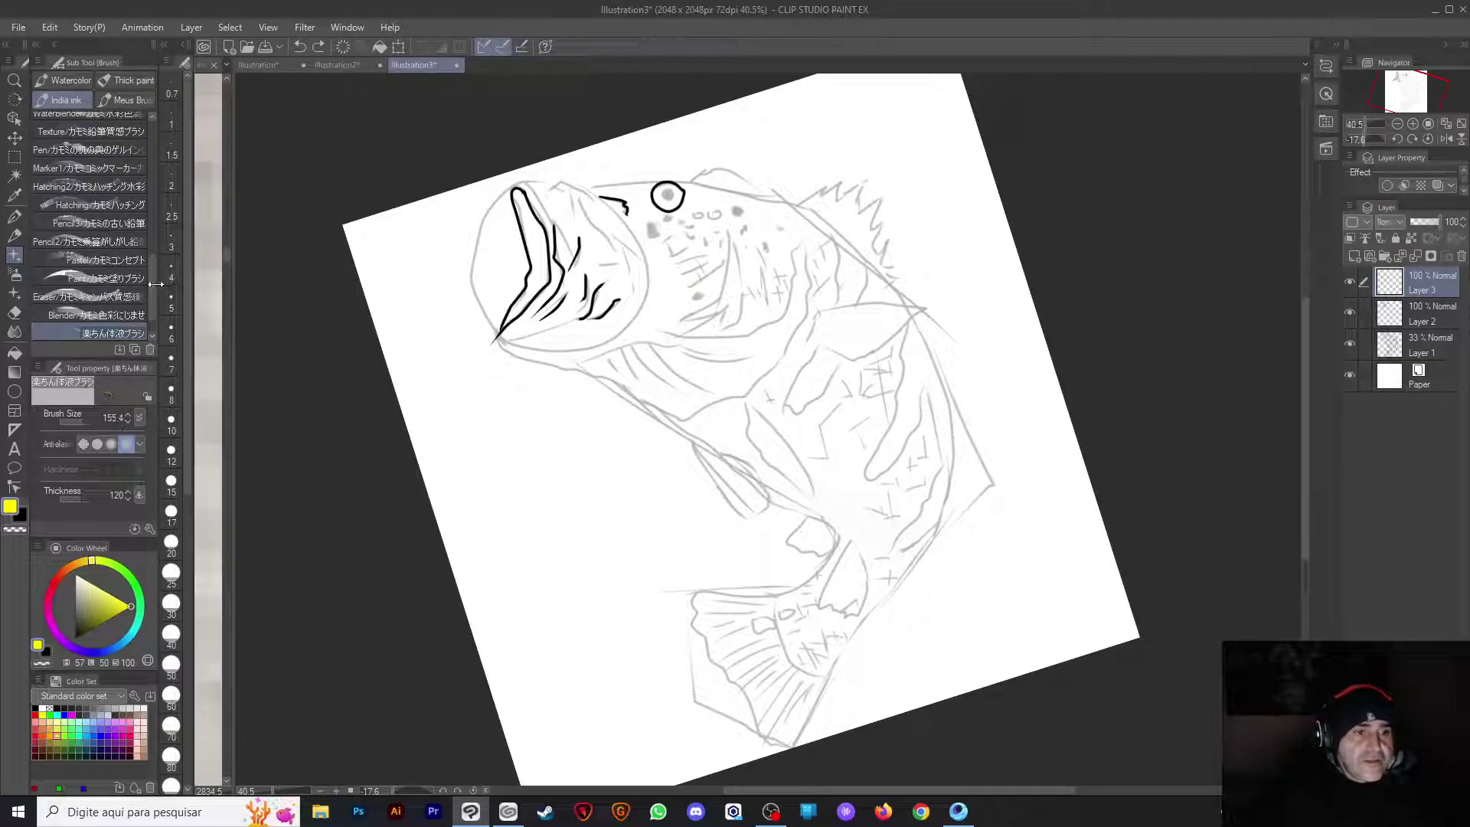
Add the downloaded brush ちょっぴりえっちな描き文字ペン to the India ink sub tools
scroll(153, 273, "down", 2)
left_click(115, 330)
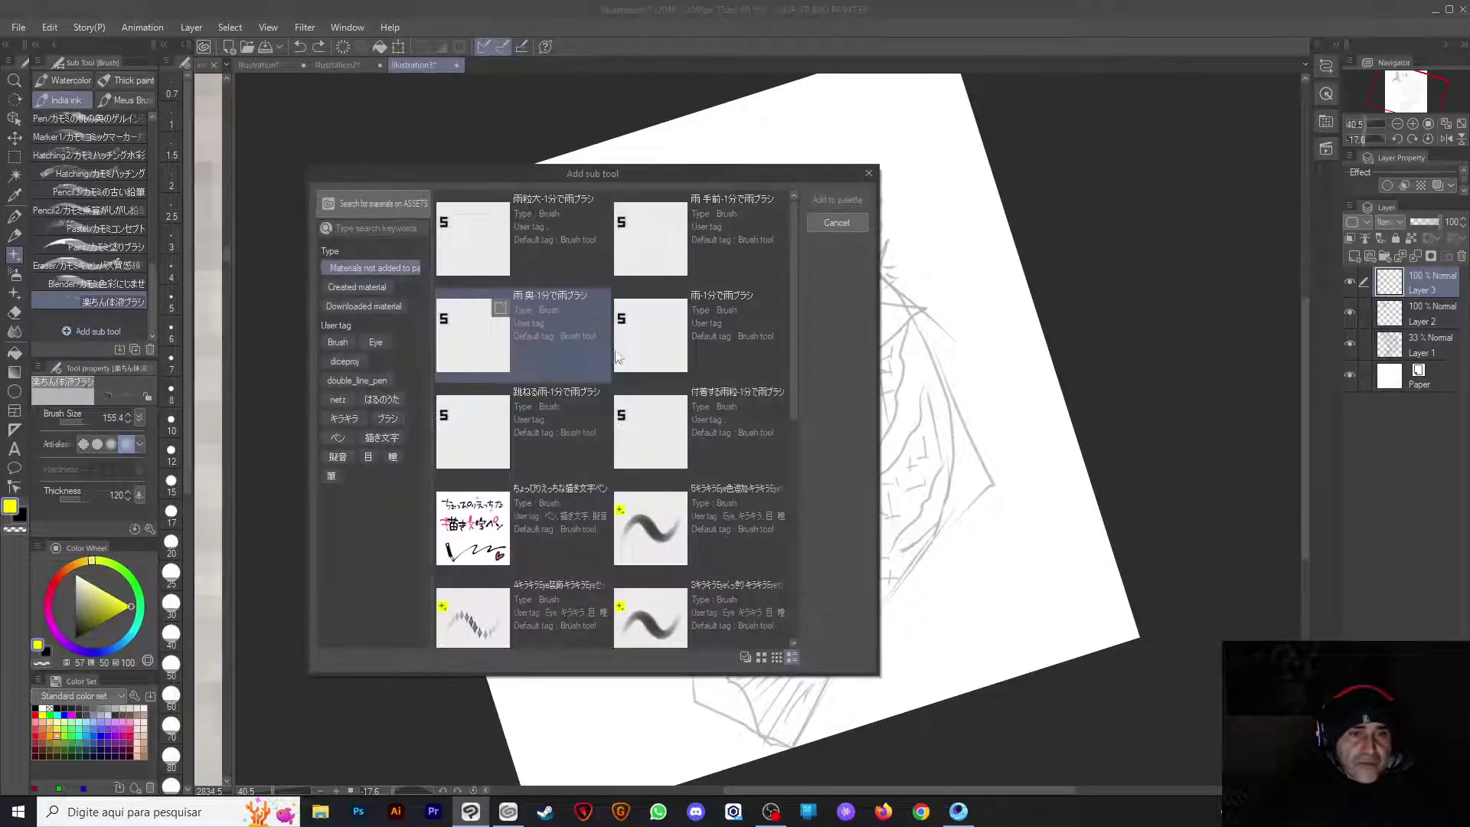
left_click_drag(797, 319, 796, 411)
left_click(544, 314)
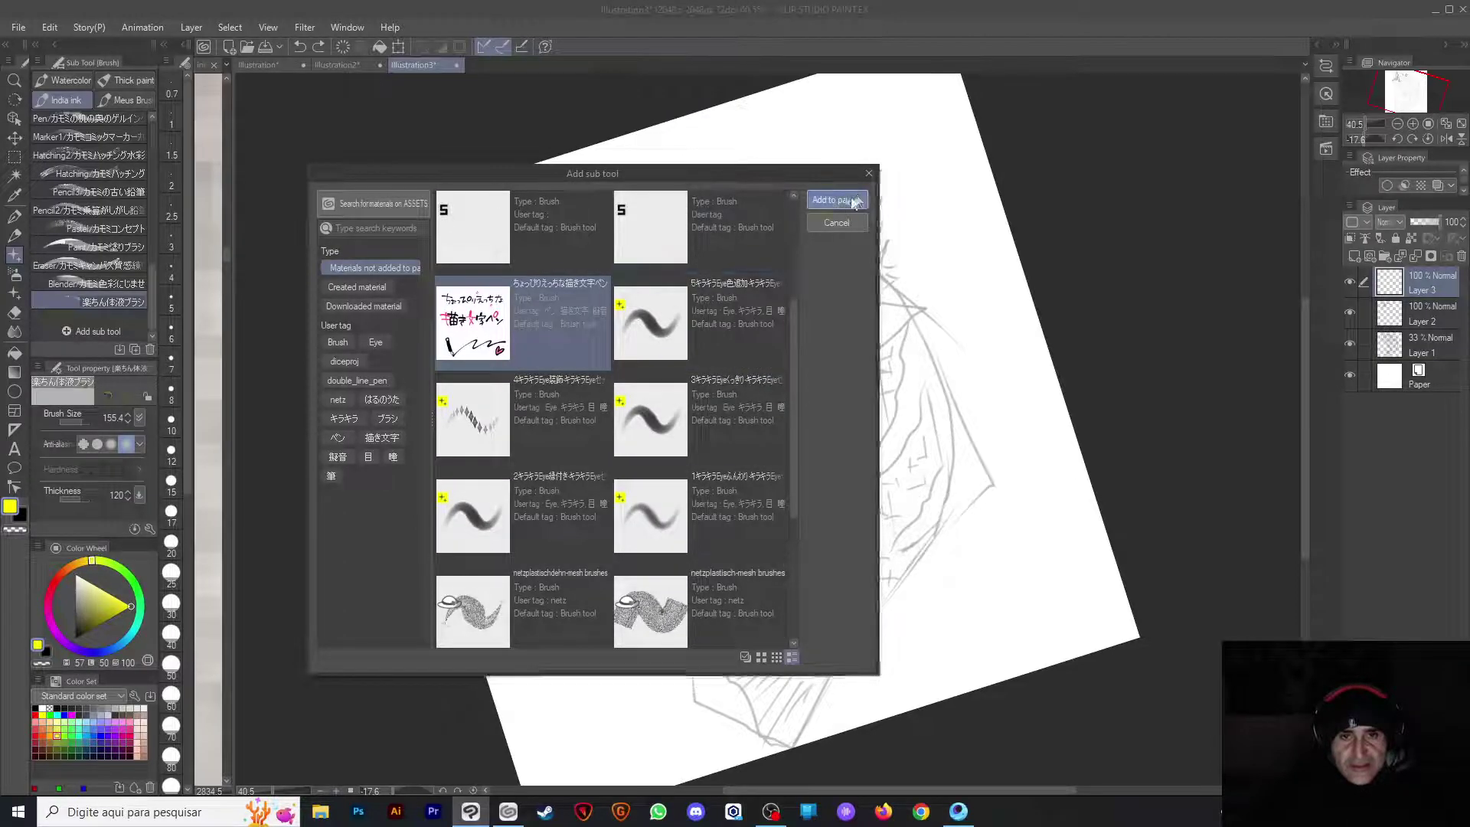
left_click(854, 200)
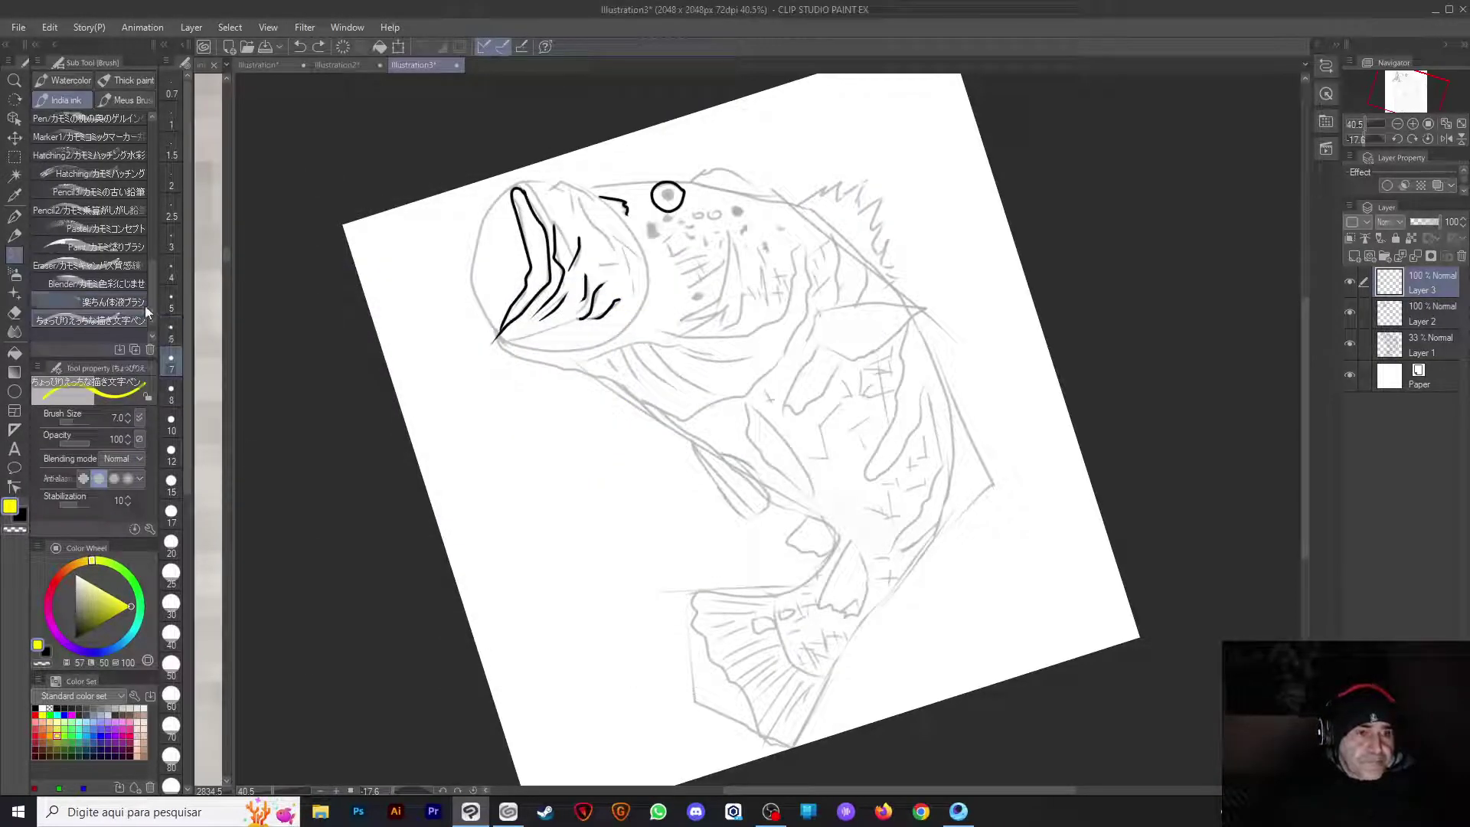
Test the new lettering pen with yellow strokes across the fish, undoing each one
left_click_drag(595, 405, 633, 408, "ctrl+alt")
mouse_move(433, 381)
left_mouse_down()
mouse_move(512, 389)
mouse_move(733, 528)
left_mouse_up()
key("ctrl+z")
mouse_move(570, 275)
left_mouse_down()
mouse_move(639, 531)
mouse_move(804, 612)
left_mouse_up()
key("ctrl+z")
mouse_move(746, 260)
left_mouse_down()
mouse_move(673, 322)
mouse_move(544, 605)
left_mouse_up()
key("ctrl+z")
key("ctrl+z")
Try thick yellow zigzag strokes at a size of about 92 over the fish and below its jaw, undoing them
mouse_move(589, 497)
left_mouse_down()
mouse_move(803, 387)
mouse_move(888, 303)
mouse_move(765, 245)
mouse_move(842, 149)
left_mouse_up()
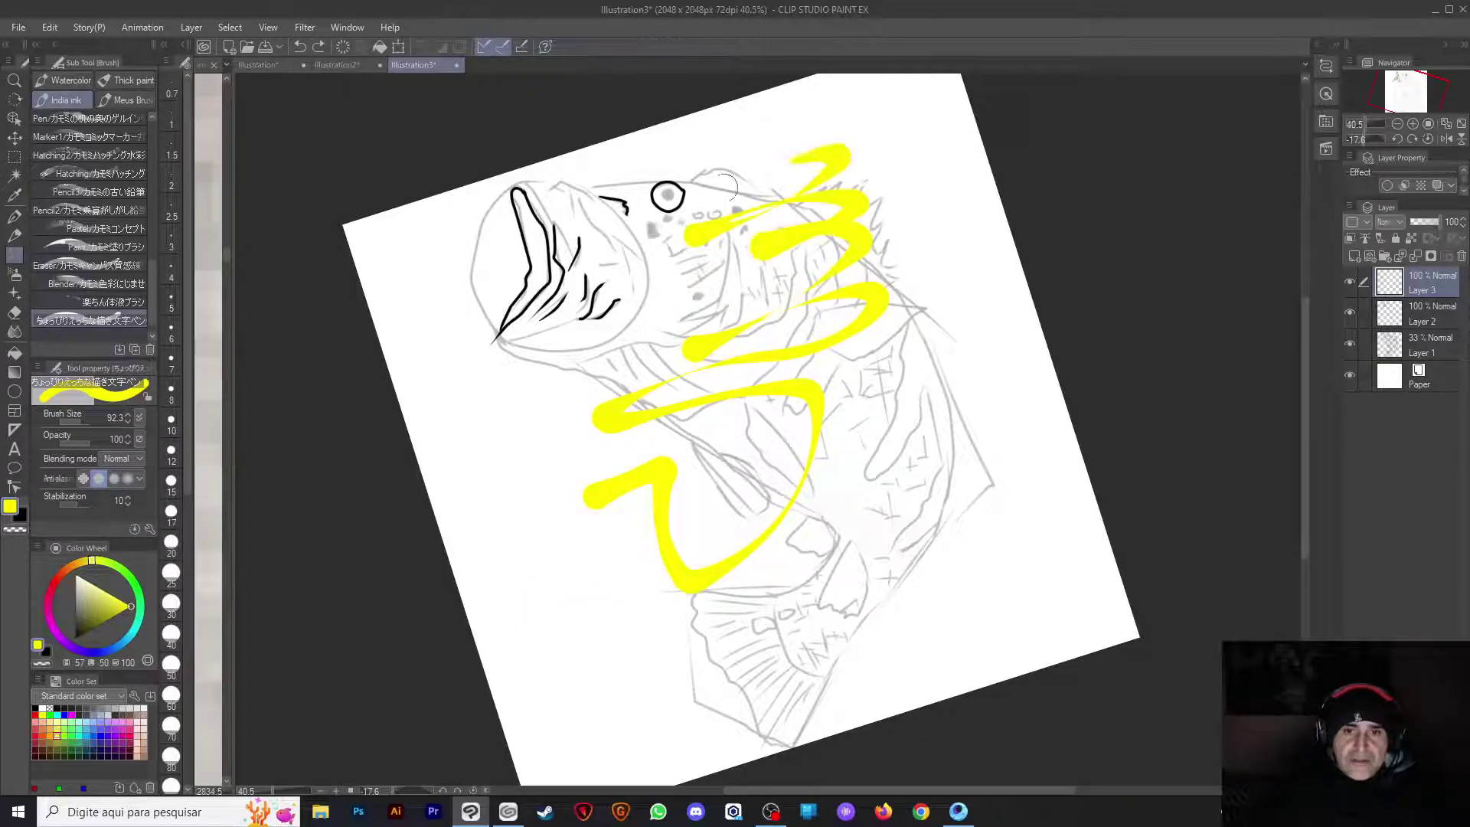
key("ctrl+z")
mouse_move(567, 379)
left_mouse_down()
mouse_move(626, 471)
mouse_move(737, 528)
left_mouse_up()
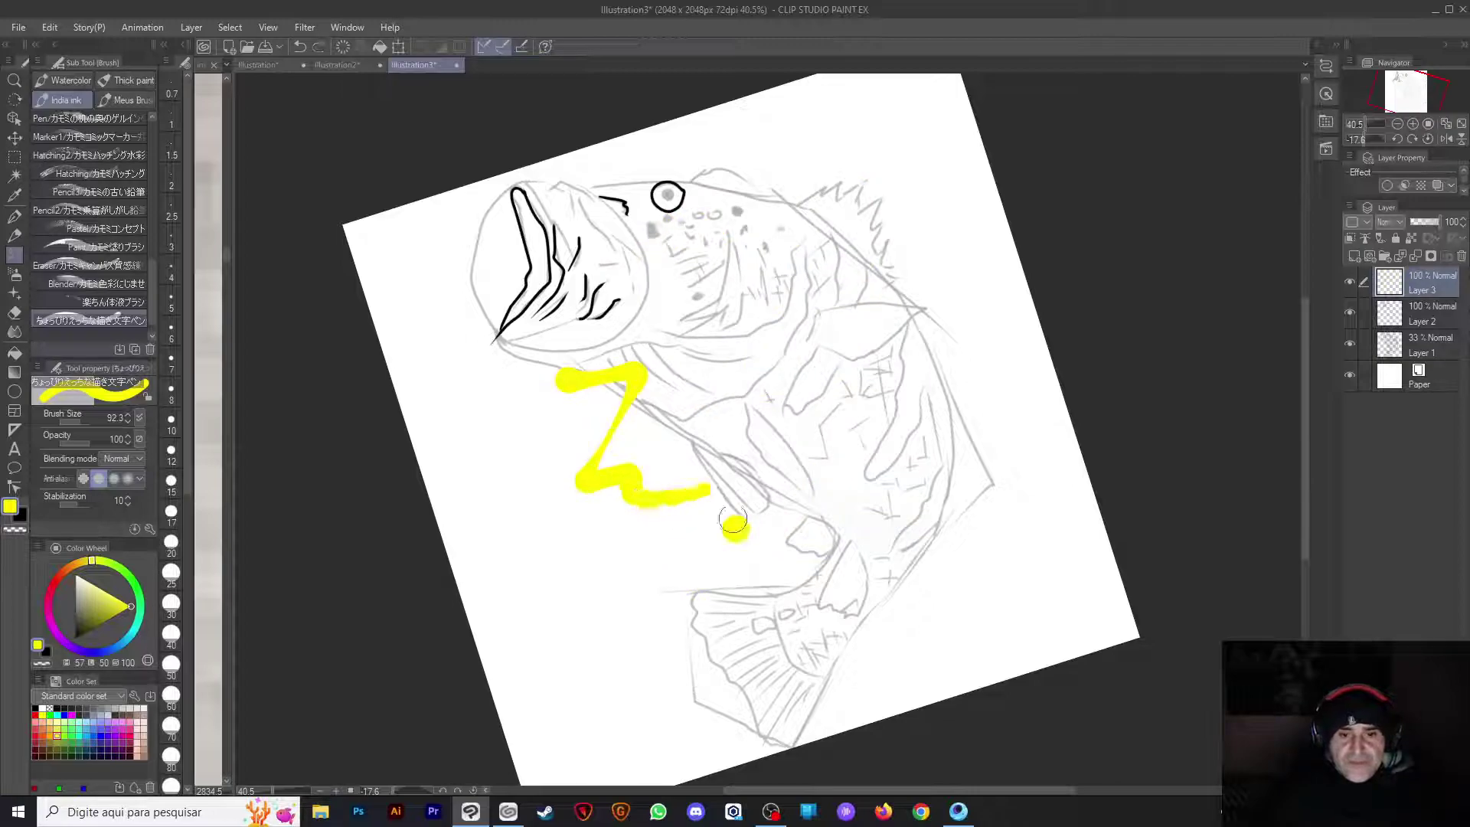
key("ctrl+z")
key("ctrl+z")
left_click_drag(596, 371, 698, 462)
key("ctrl+z")
Set the pen size to 10 and test yellow lines along the belly and black lines nearby, undoing the dorsal fin strokes
left_click(171, 421)
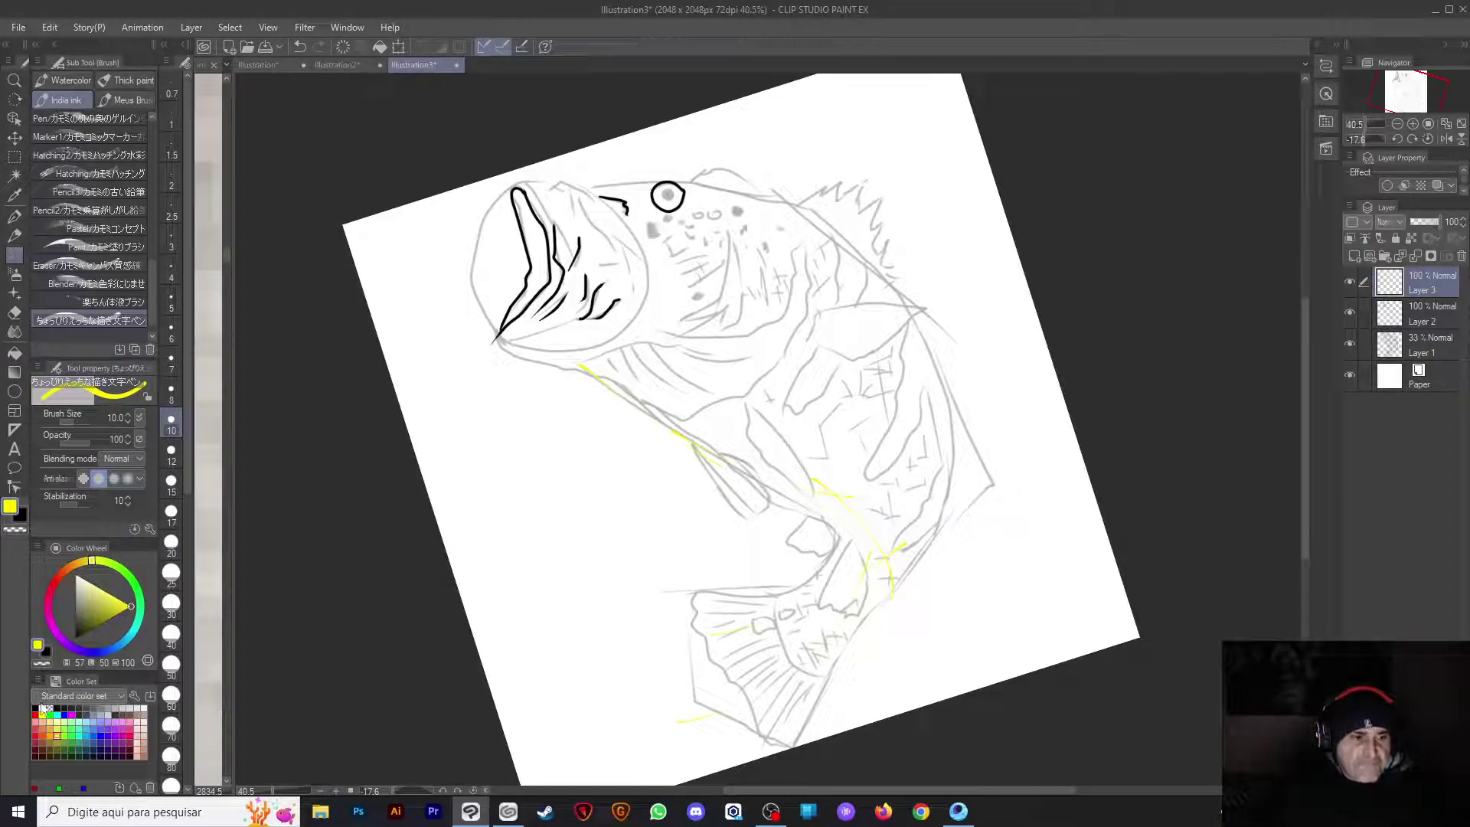
left_click(36, 707)
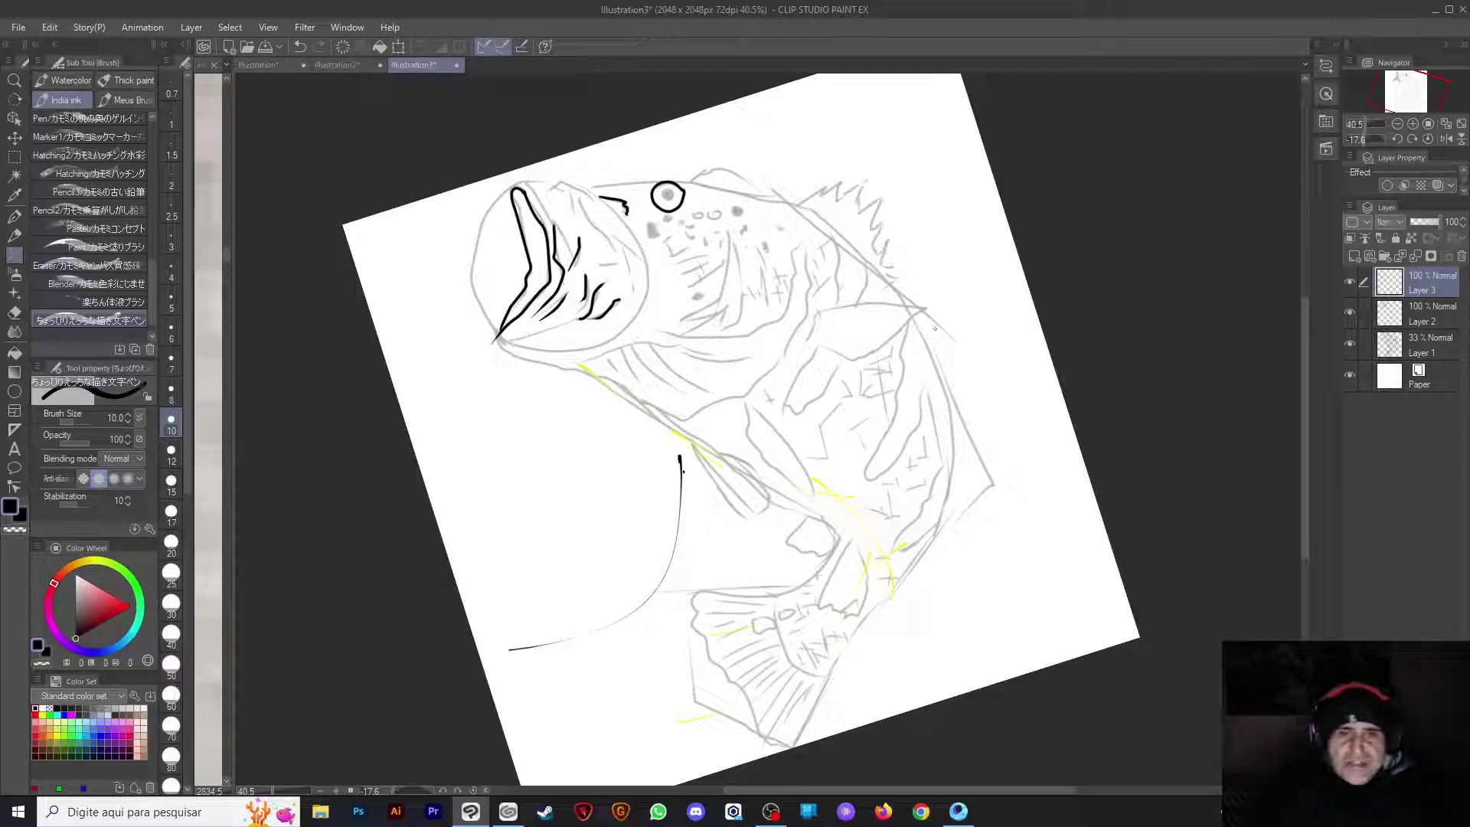
key("ctrl+plus")
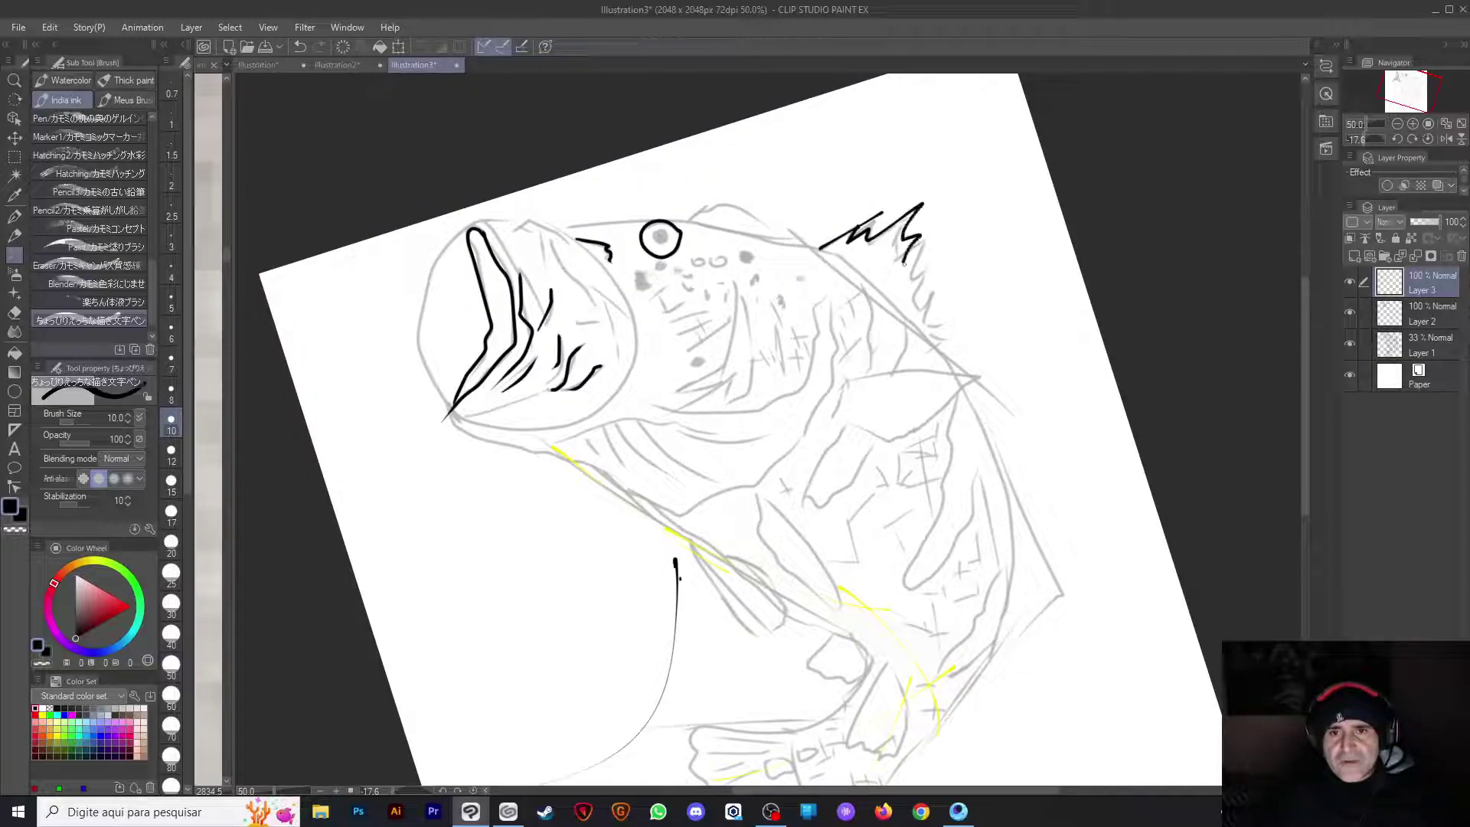
key("ctrl+z")
Ink the jagged outline of the spiny dorsal fin in black at size 10
key("shift+space")
mouse_move(907, 226)
left_mouse_down()
mouse_move(957, 273)
mouse_move(832, 193)
mouse_move(688, 199)
mouse_move(674, 316)
mouse_move(599, 367)
left_mouse_up()
scroll(688, 200, "up", 2)
mouse_move(623, 295)
left_mouse_down()
mouse_move(676, 262)
mouse_move(805, 321)
left_mouse_up()
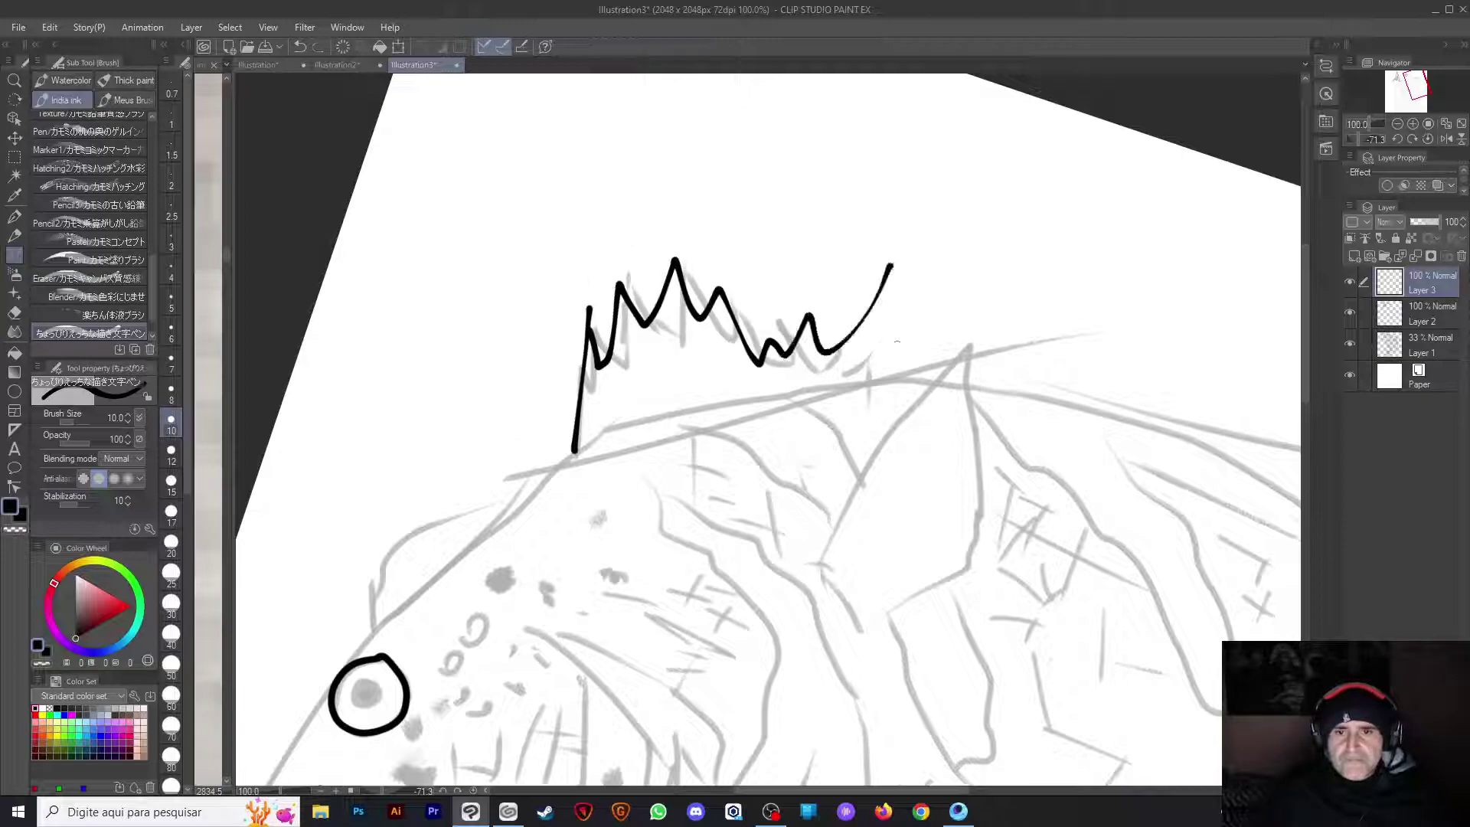
scroll(893, 316, "down", 2)
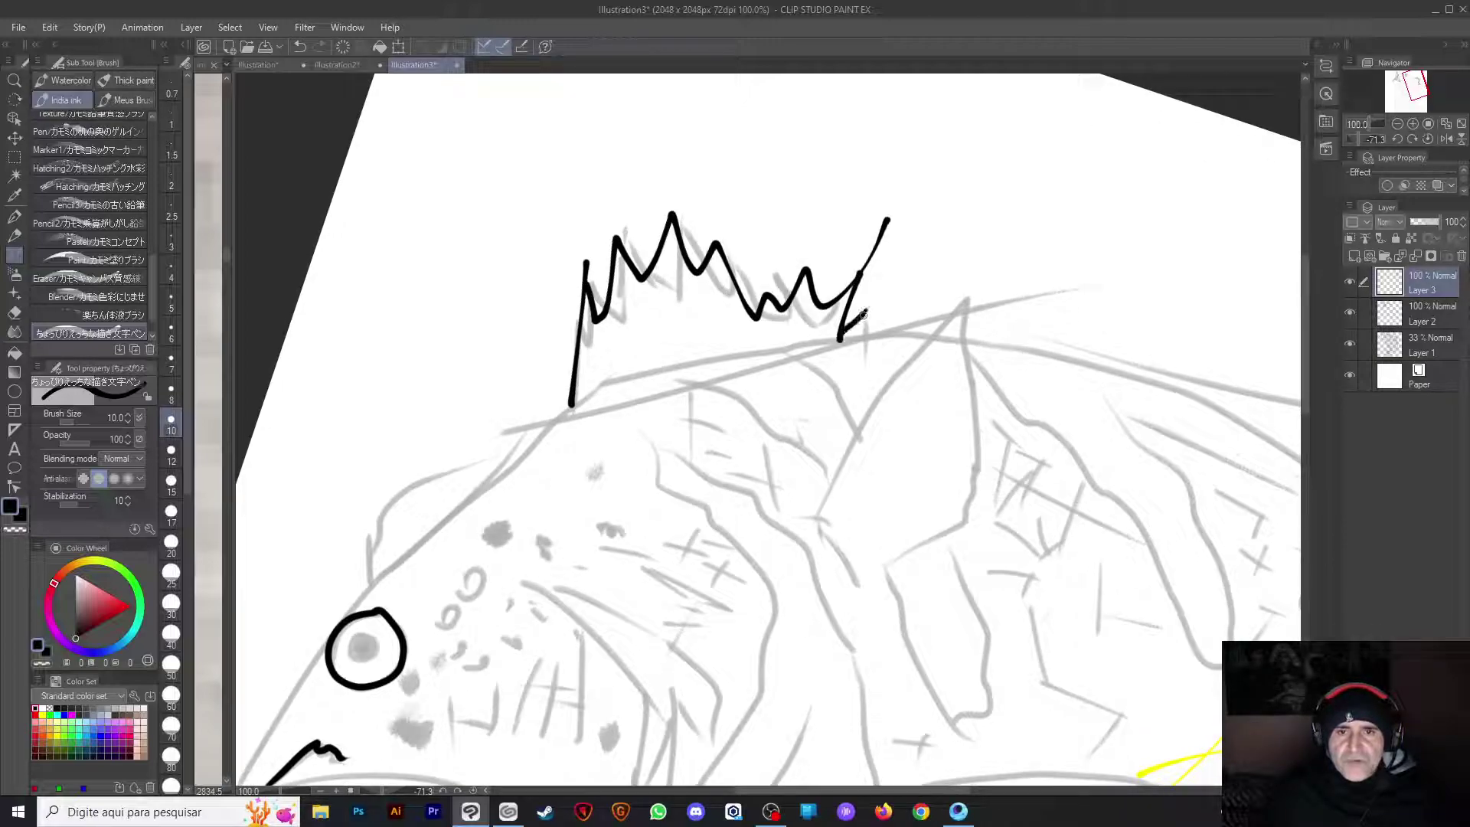
left_click_drag(864, 404, 828, 405)
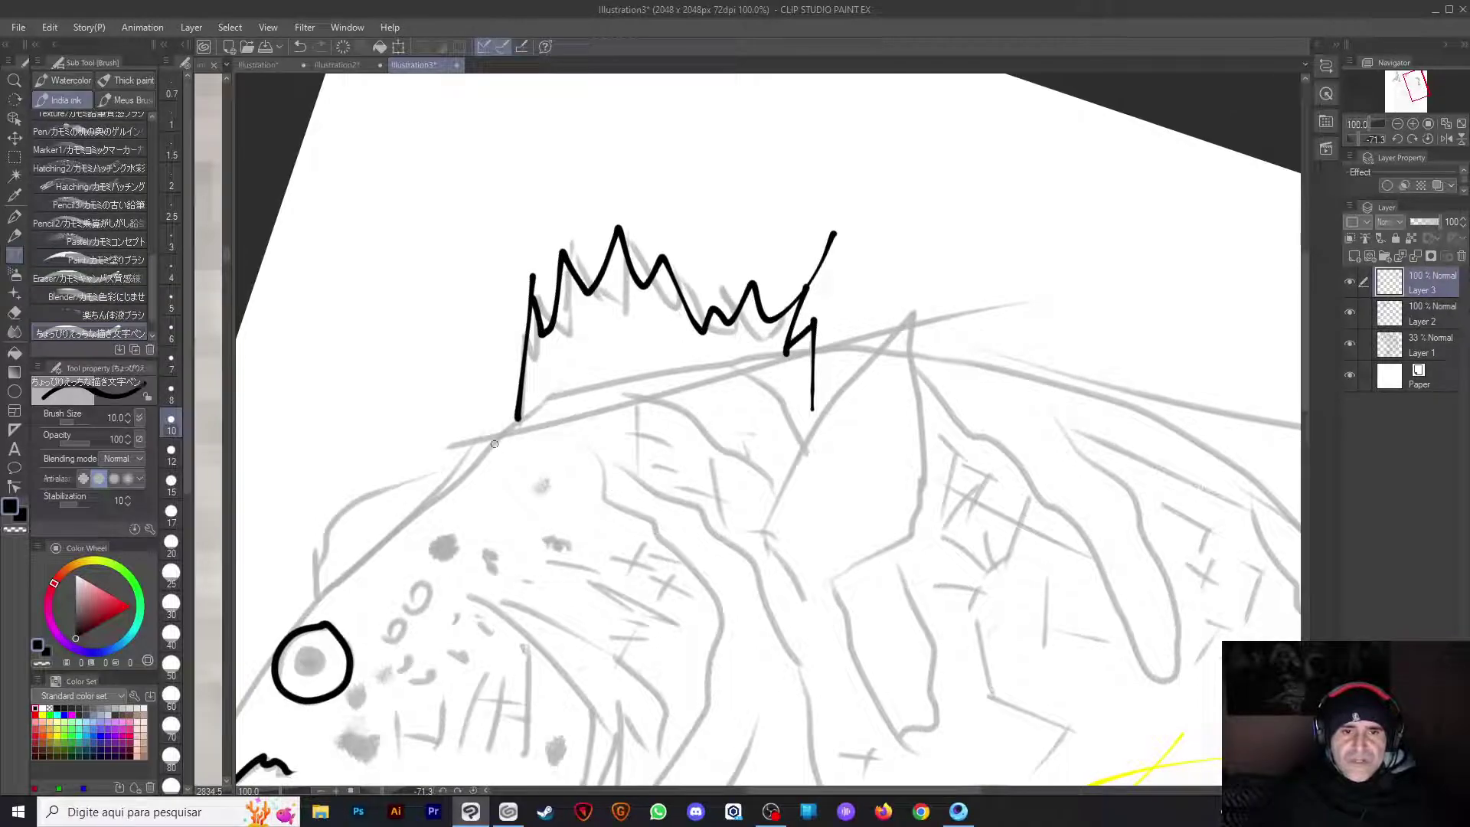
Ink the contour of the fish's back along and behind the base of the spiny dorsal fin in black
left_click_drag(568, 403, 781, 337)
left_click_drag(622, 385, 784, 346)
left_click_drag(709, 376, 918, 354)
left_click_drag(811, 349, 979, 353)
mouse_move(840, 354)
left_mouse_down()
mouse_move(945, 325)
mouse_move(931, 403)
mouse_move(1116, 450)
left_mouse_up()
scroll(950, 368, "down", 1)
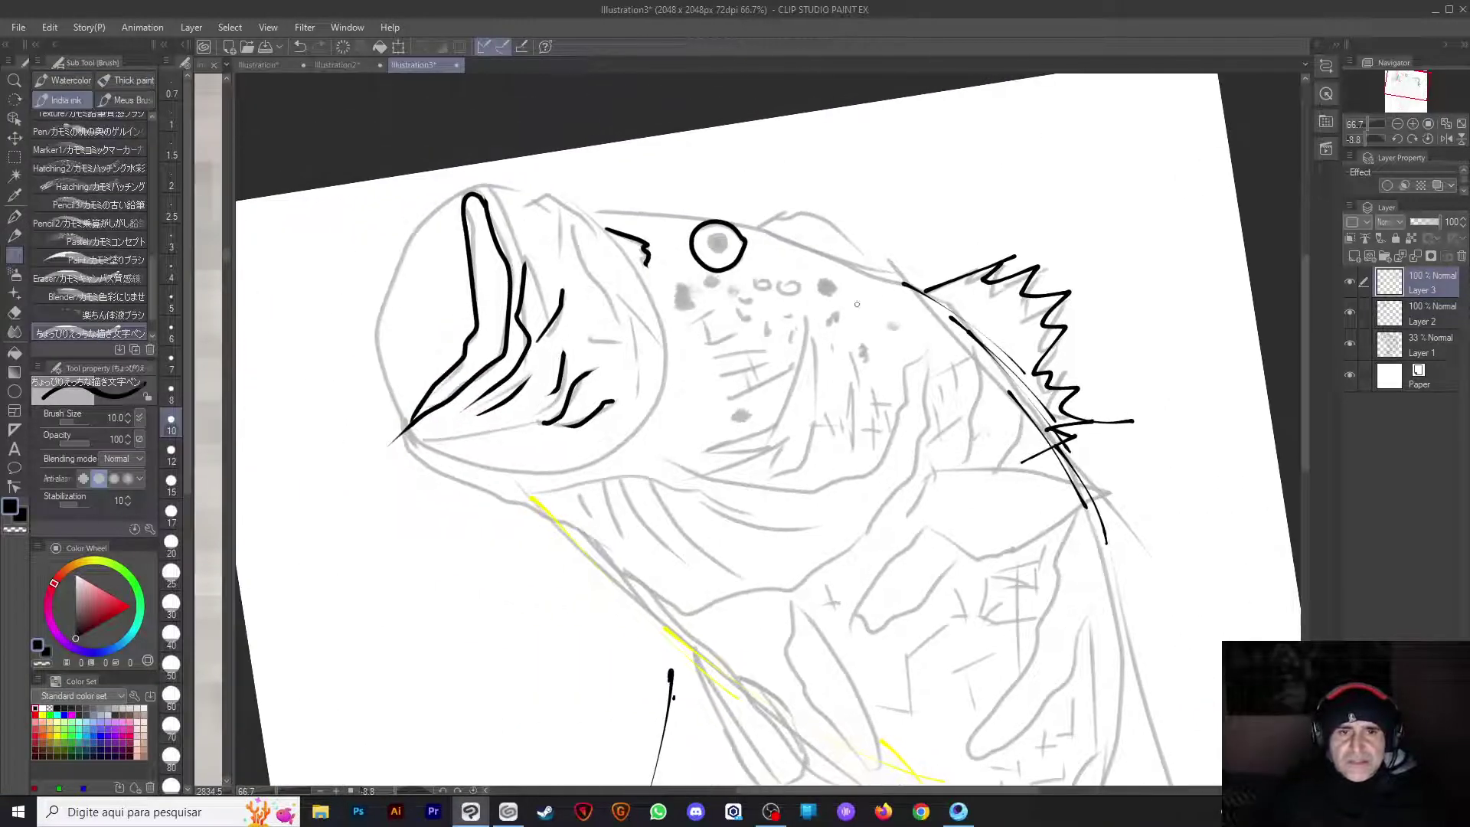
Try inking the hump behind the eye in black at size 10, testing the eraser and a long curved stroke above it
mouse_move(756, 226)
left_mouse_down()
mouse_move(828, 197)
mouse_move(890, 282)
mouse_move(876, 272)
left_mouse_up()
key("ctrl+z")
key("ctrl+z")
key("ctrl+z")
mouse_move(796, 227)
left_mouse_down()
mouse_move(837, 230)
mouse_move(870, 278)
left_mouse_up()
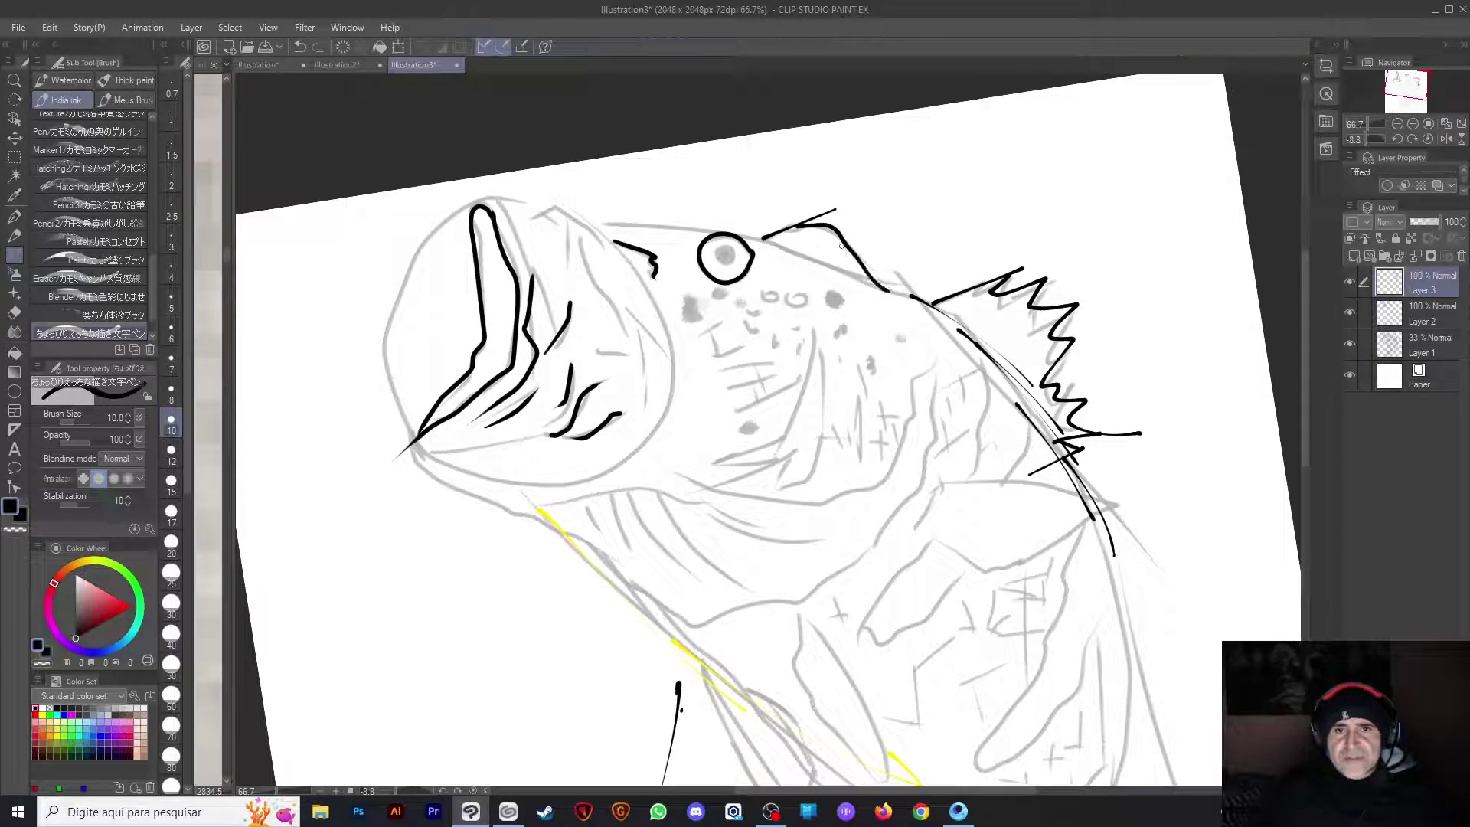
key("e")
key("ctrl+z")
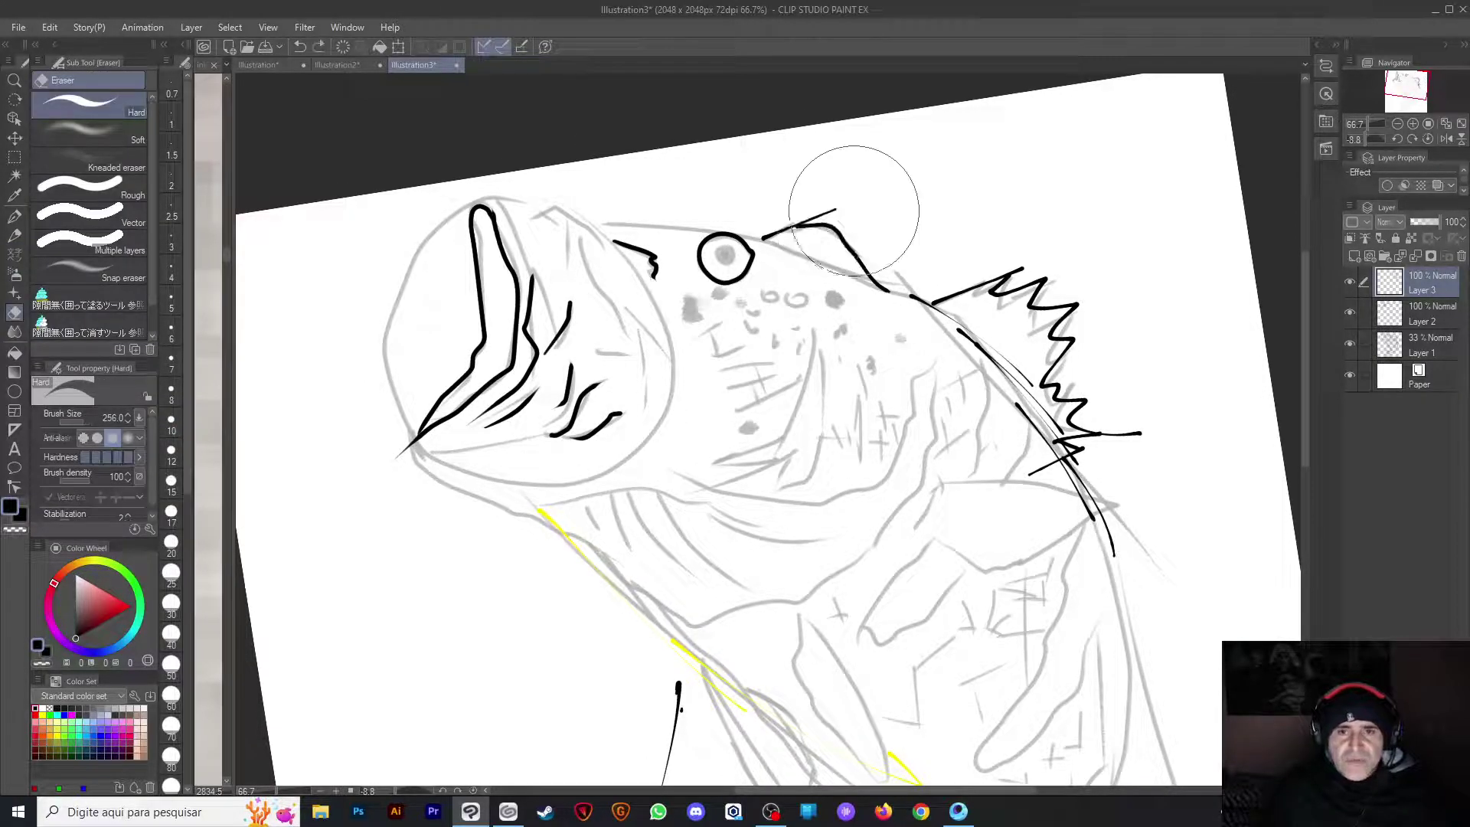
mouse_move(790, 195)
left_mouse_down("ctrl+alt")
mouse_move(768, 196)
mouse_move(829, 204)
mouse_move(796, 208)
mouse_move(882, 236)
left_mouse_up("ctrl+alt")
key("b")
key("ctrl+z")
mouse_move(685, 227)
left_mouse_down()
mouse_move(793, 186)
mouse_move(1068, 177)
left_mouse_up()
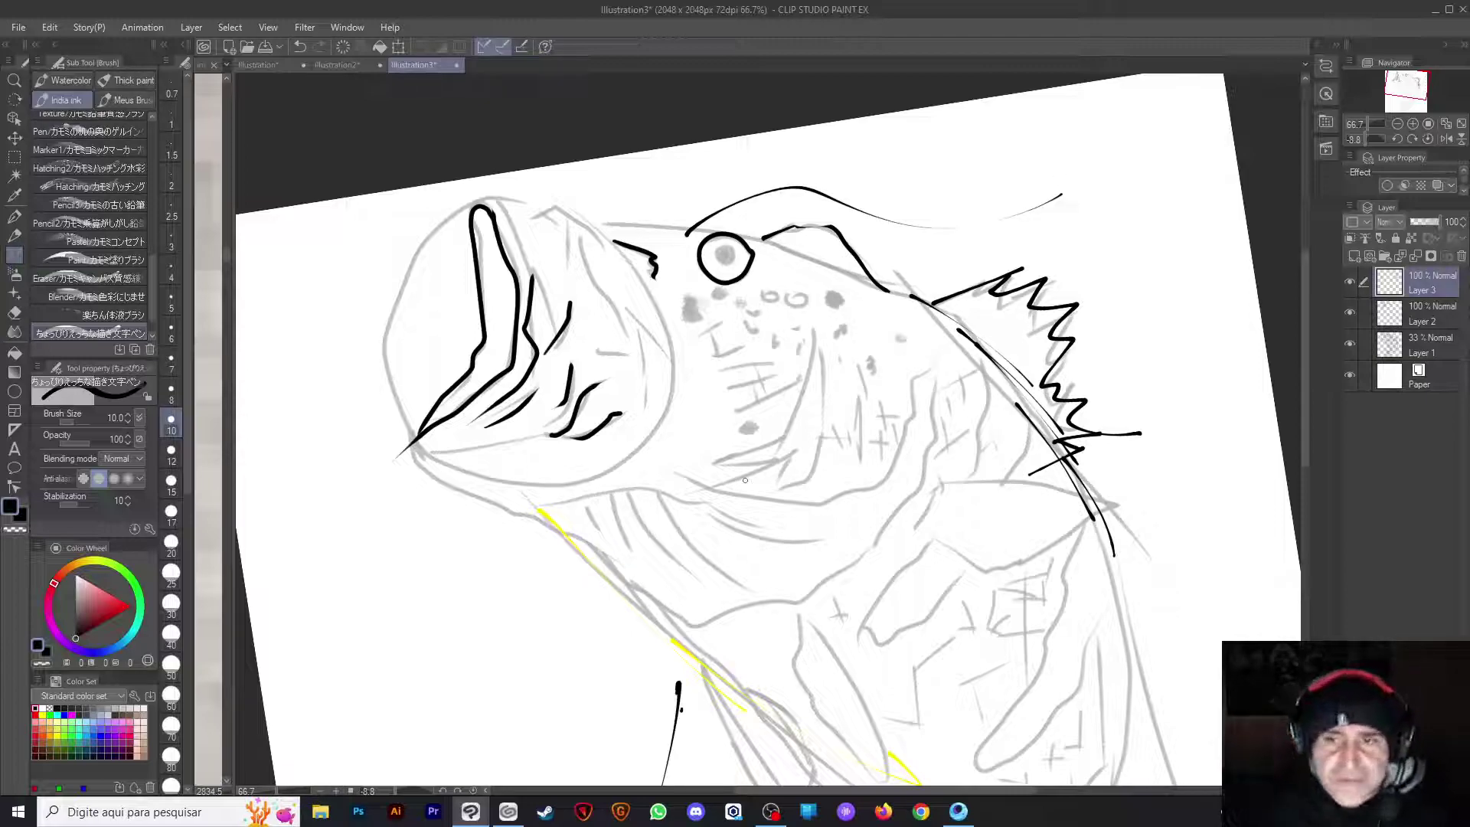
Undo the recent black strokes on the head hump and along the back behind the eye
key("ctrl+z")
key("ctrl+z")
key("ctrl+z")
key("ctrl+z")
key("ctrl+z")
key("ctrl+z")
key("ctrl+z")
key("ctrl+z")
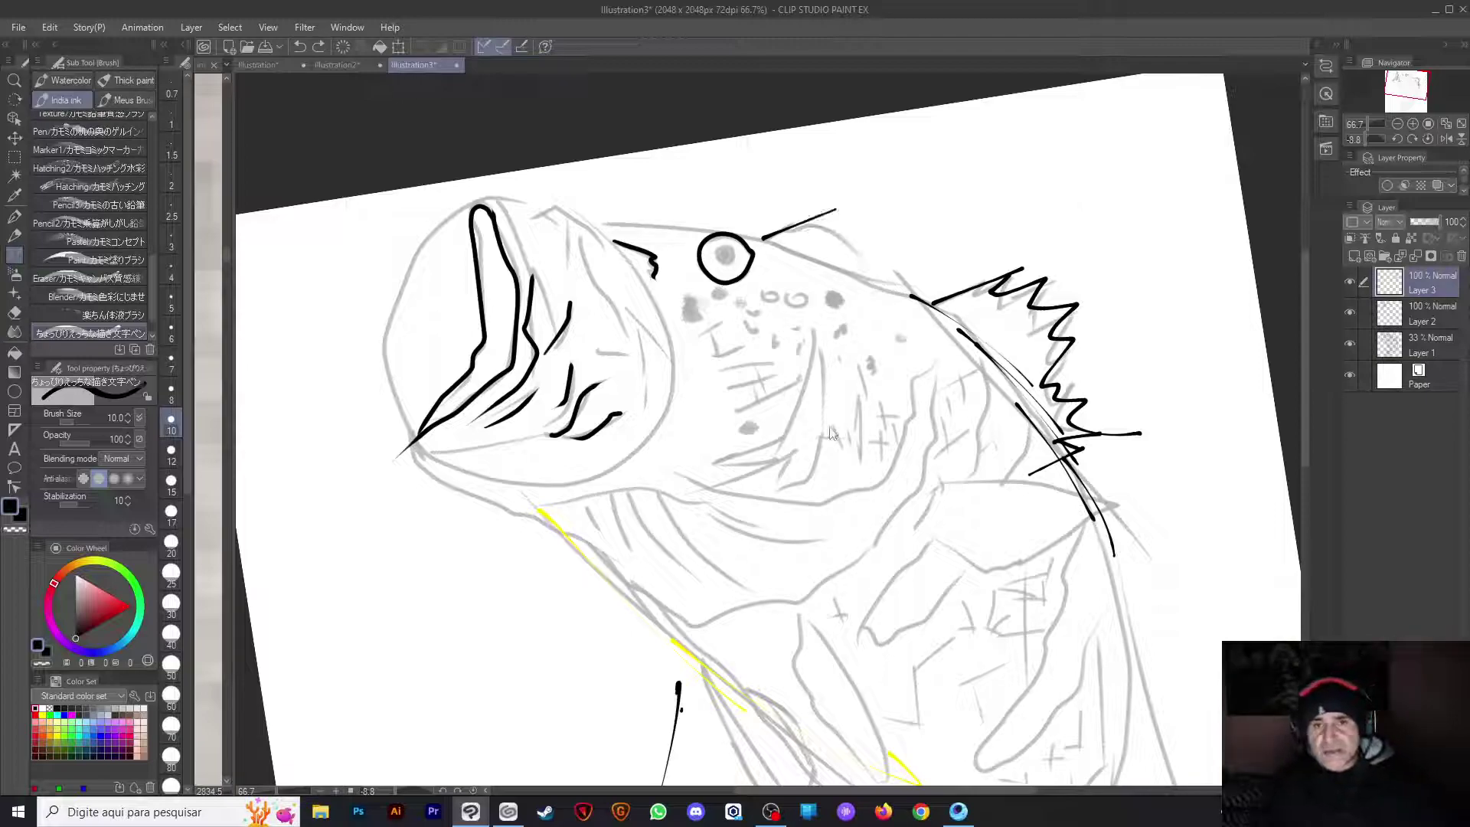
key("ctrl+z")
key("ctrl+z")
key("ctrl+z")
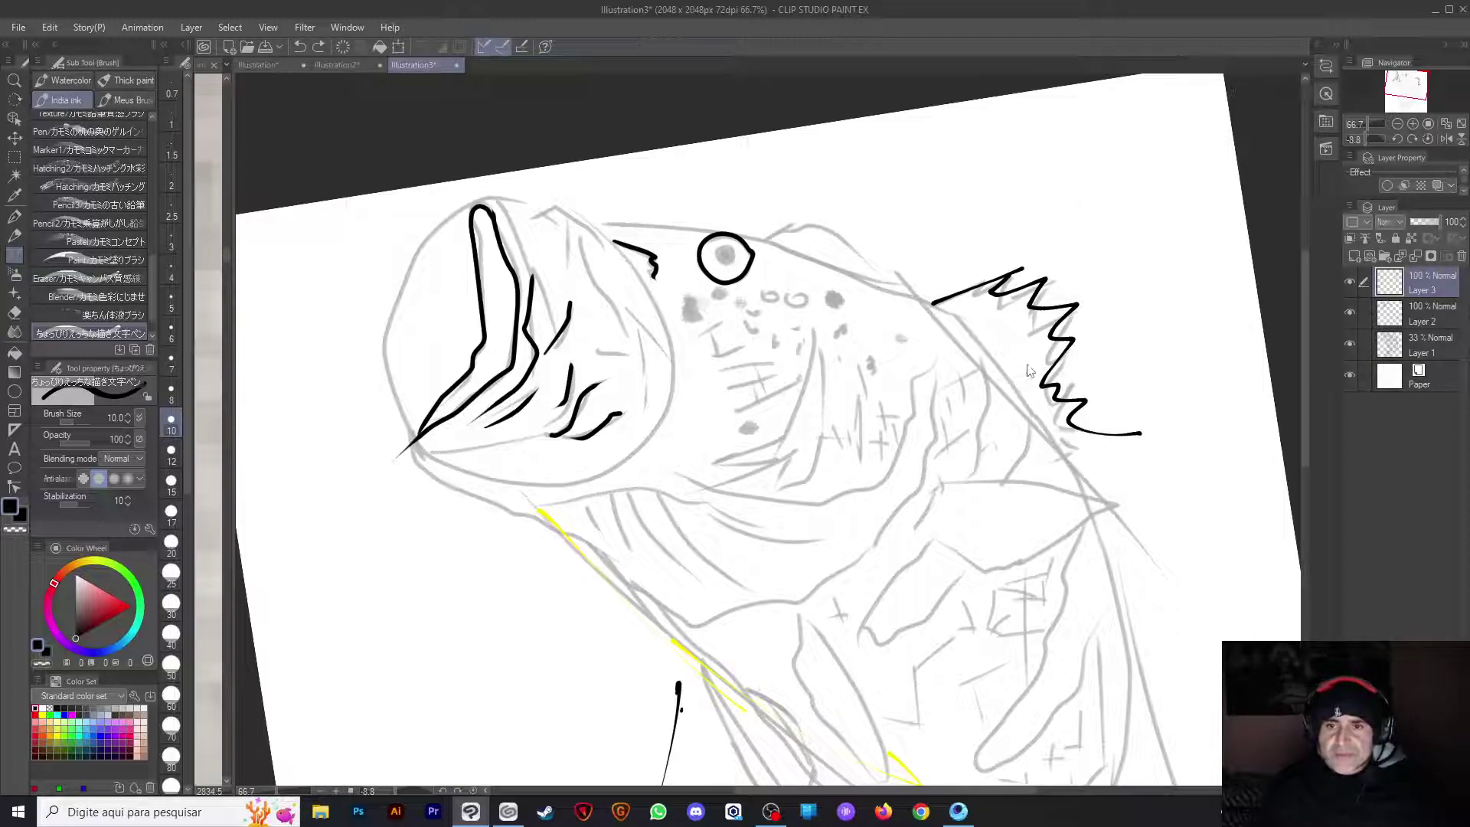
Re-ink the jagged outline of the spiny dorsal fin in black on the rotated canvas
mouse_move(987, 313)
left_mouse_down()
mouse_move(1098, 385)
mouse_move(961, 562)
mouse_move(906, 577)
mouse_move(923, 568)
mouse_move(751, 350)
mouse_move(780, 377)
mouse_move(832, 376)
mouse_move(834, 408)
mouse_move(787, 467)
left_mouse_up()
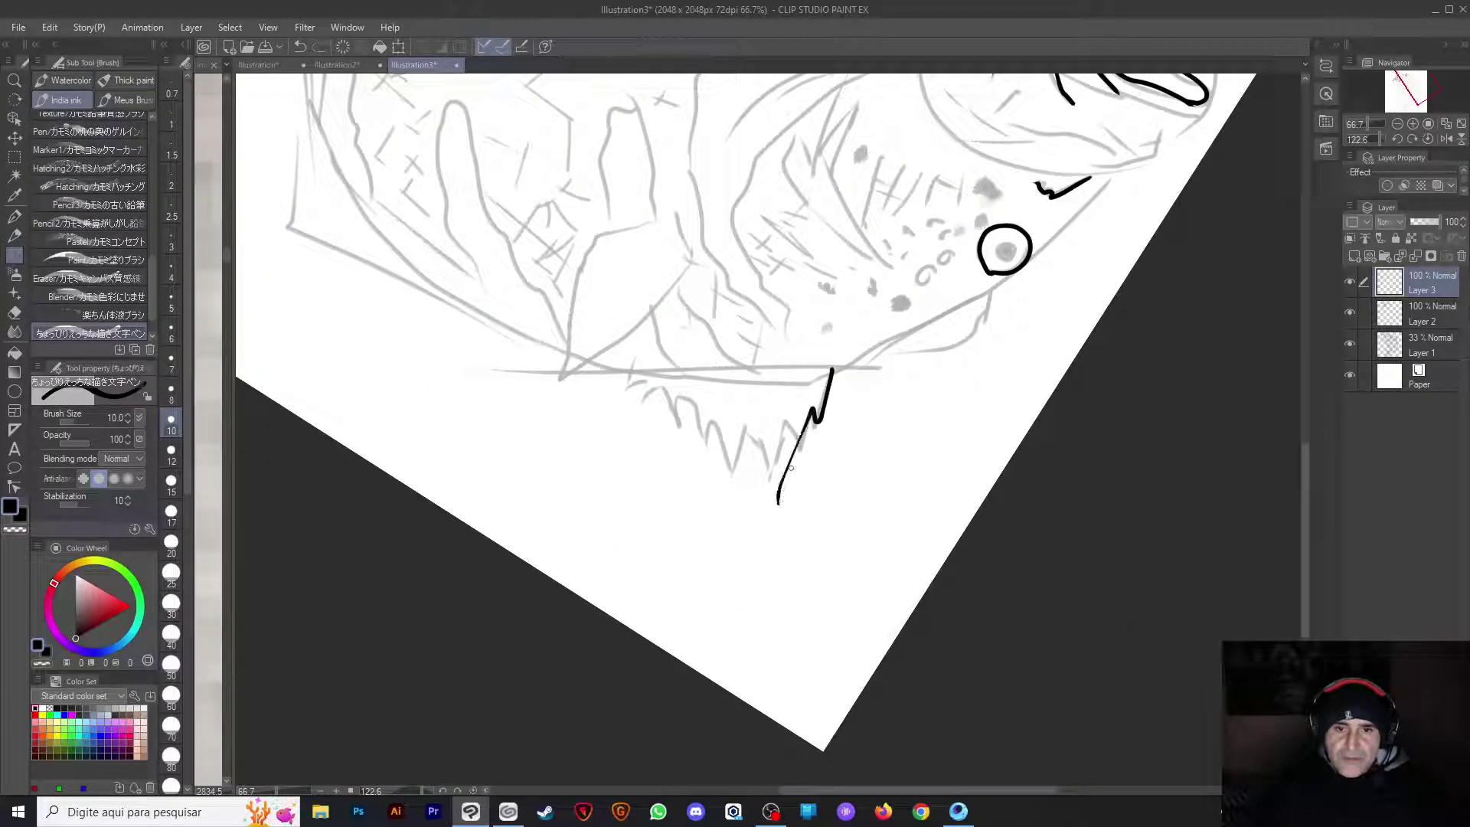
key("ctrl+z")
mouse_move(832, 369)
left_mouse_down()
mouse_move(801, 449)
mouse_move(785, 423)
mouse_move(770, 469)
mouse_move(748, 431)
mouse_move(730, 472)
mouse_move(712, 428)
left_mouse_up()
mouse_move(712, 430)
left_mouse_down()
mouse_move(728, 442)
mouse_move(698, 410)
mouse_move(605, 434)
mouse_move(667, 388)
mouse_move(651, 458)
mouse_move(779, 478)
mouse_move(716, 532)
mouse_move(652, 444)
left_mouse_up()
Ink both curved sides of the pointed fin shape behind the spiny dorsal fin in black
mouse_move(762, 602)
left_mouse_down()
mouse_move(664, 499)
mouse_move(740, 289)
left_mouse_up()
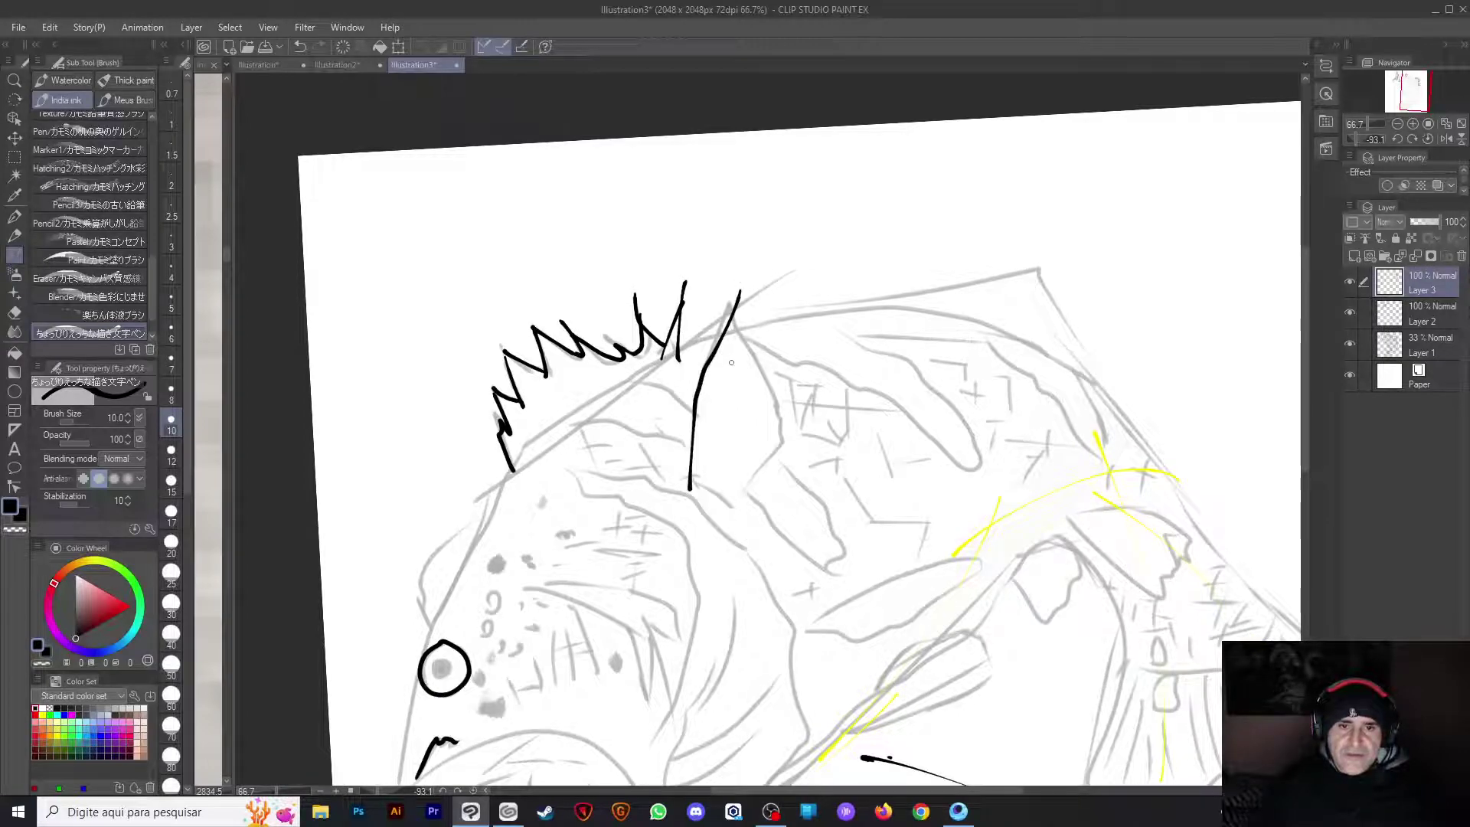
mouse_move(757, 471)
left_mouse_down()
mouse_move(788, 422)
mouse_move(784, 439)
mouse_move(731, 300)
left_mouse_up()
scroll(789, 379, "down", 1)
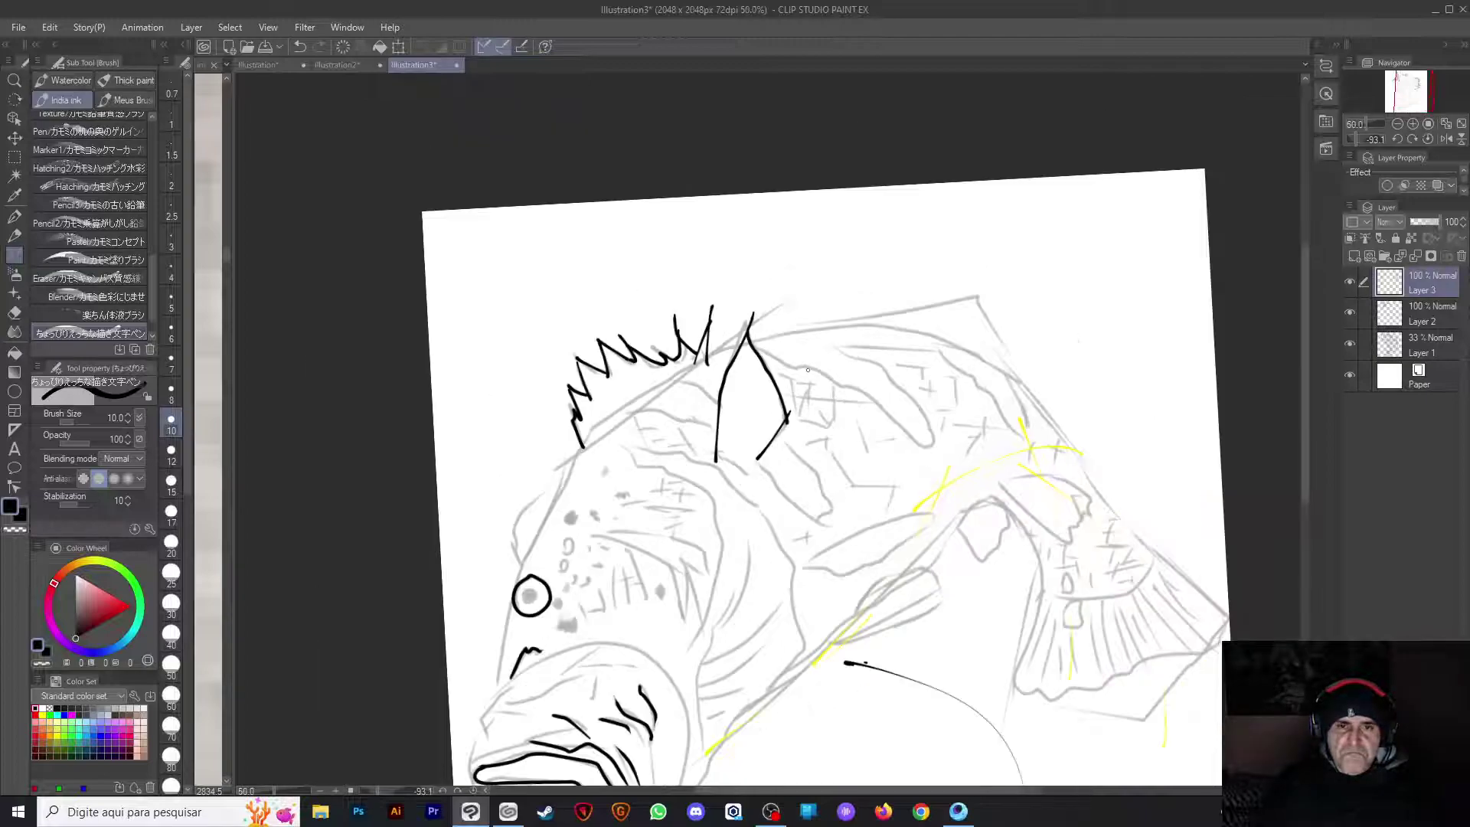
scroll(150, 283, "down", 2)
Look over the brush materials not yet added and the duplicate settings of the lettering pen, closing both without changes
left_click(99, 331)
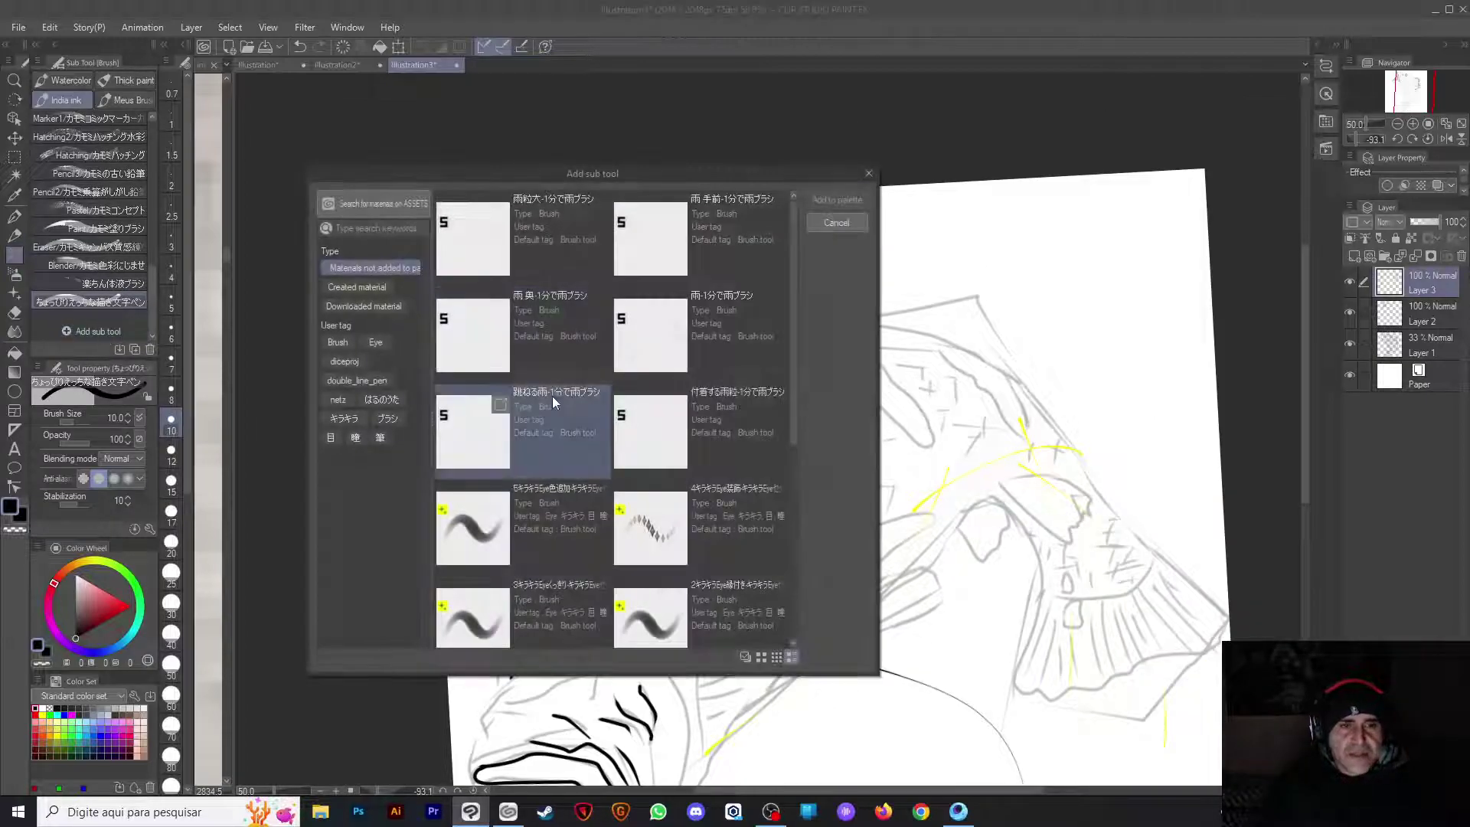
scroll(797, 319, "up", 1)
mouse_move(796, 319)
left_mouse_down()
mouse_move(800, 481)
mouse_move(812, 274)
mouse_move(809, 416)
left_mouse_up()
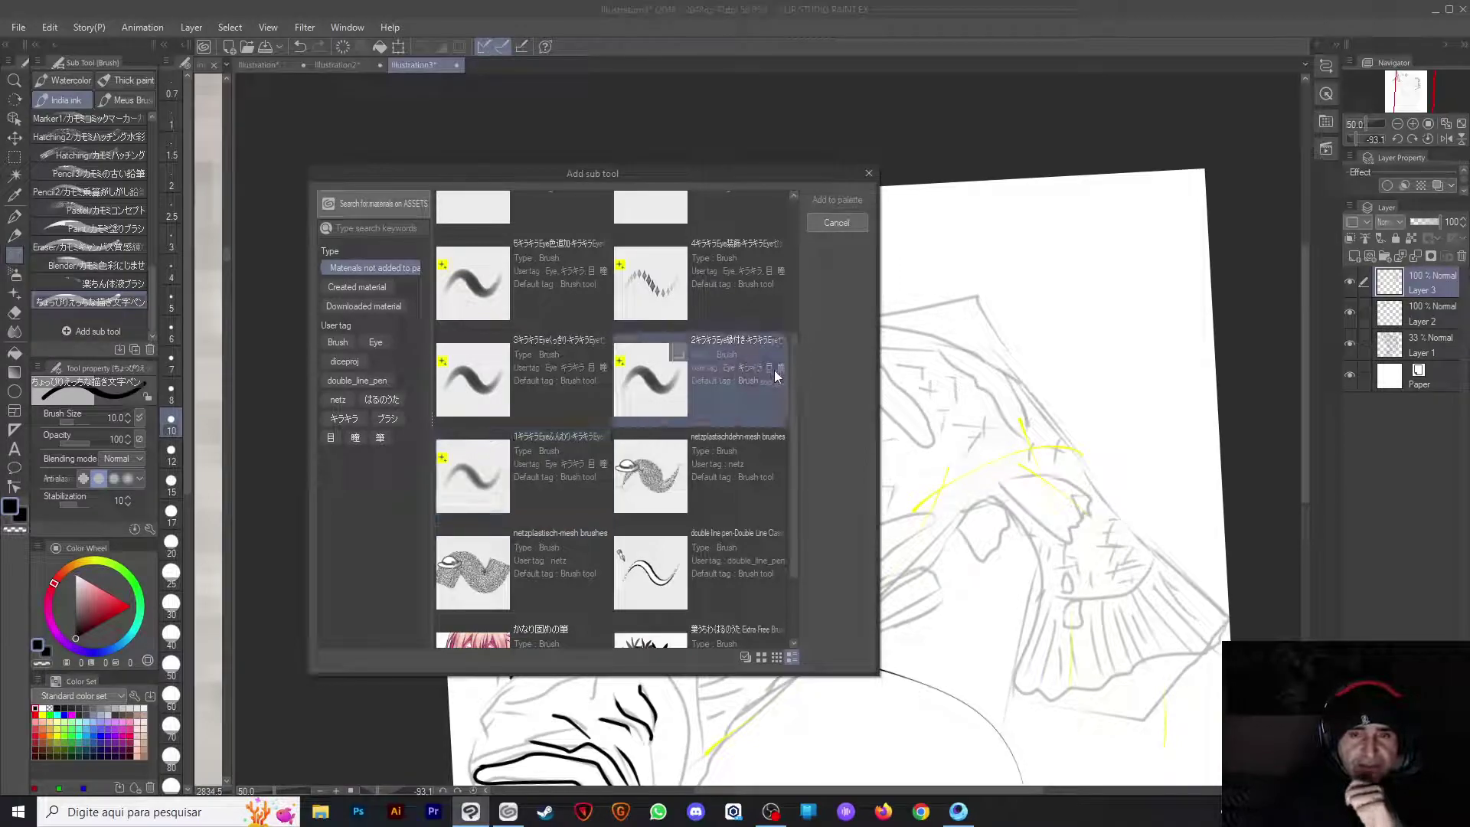
scroll(793, 338, "up", 5)
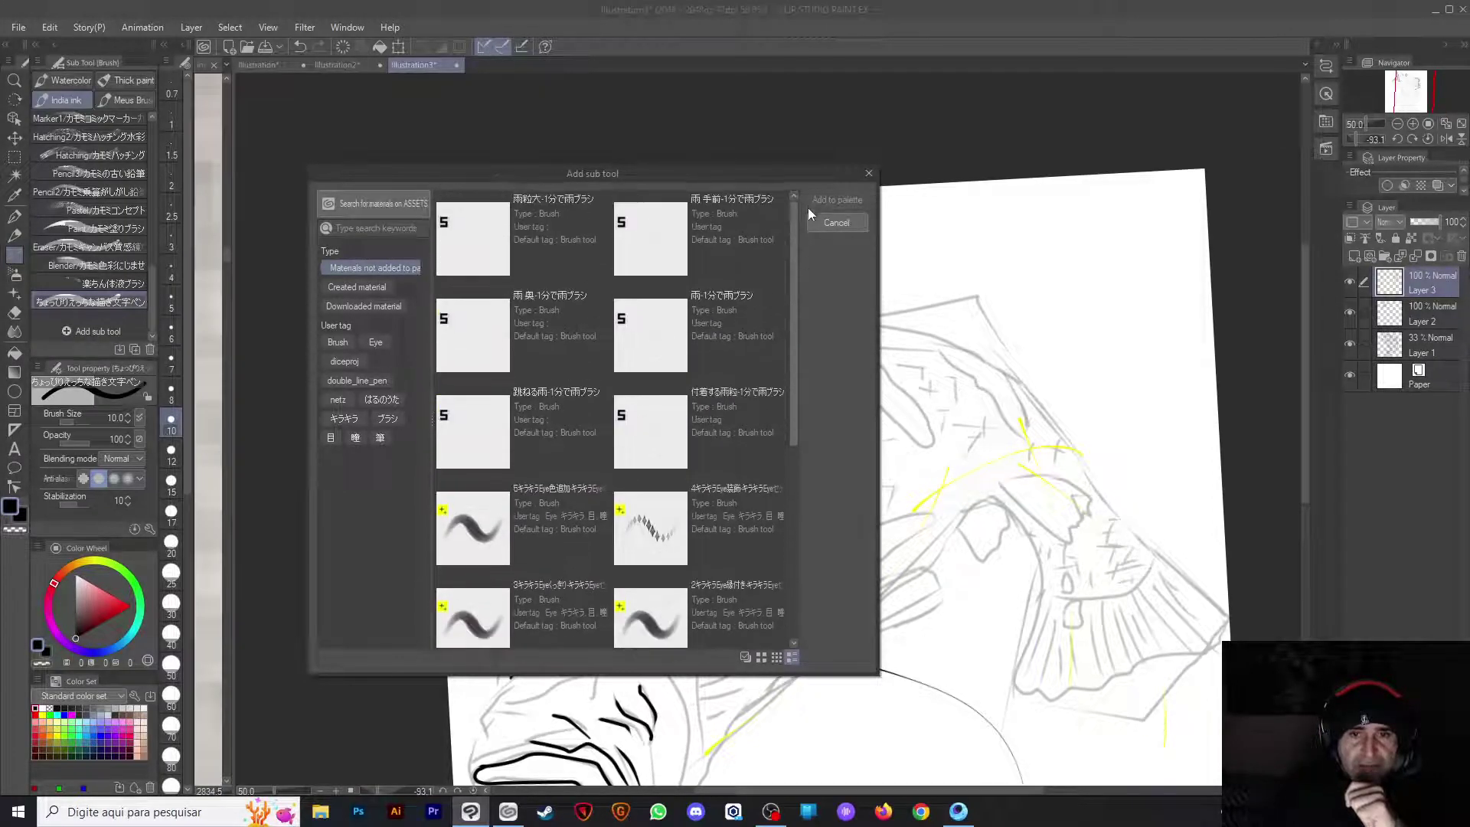
left_click(547, 239)
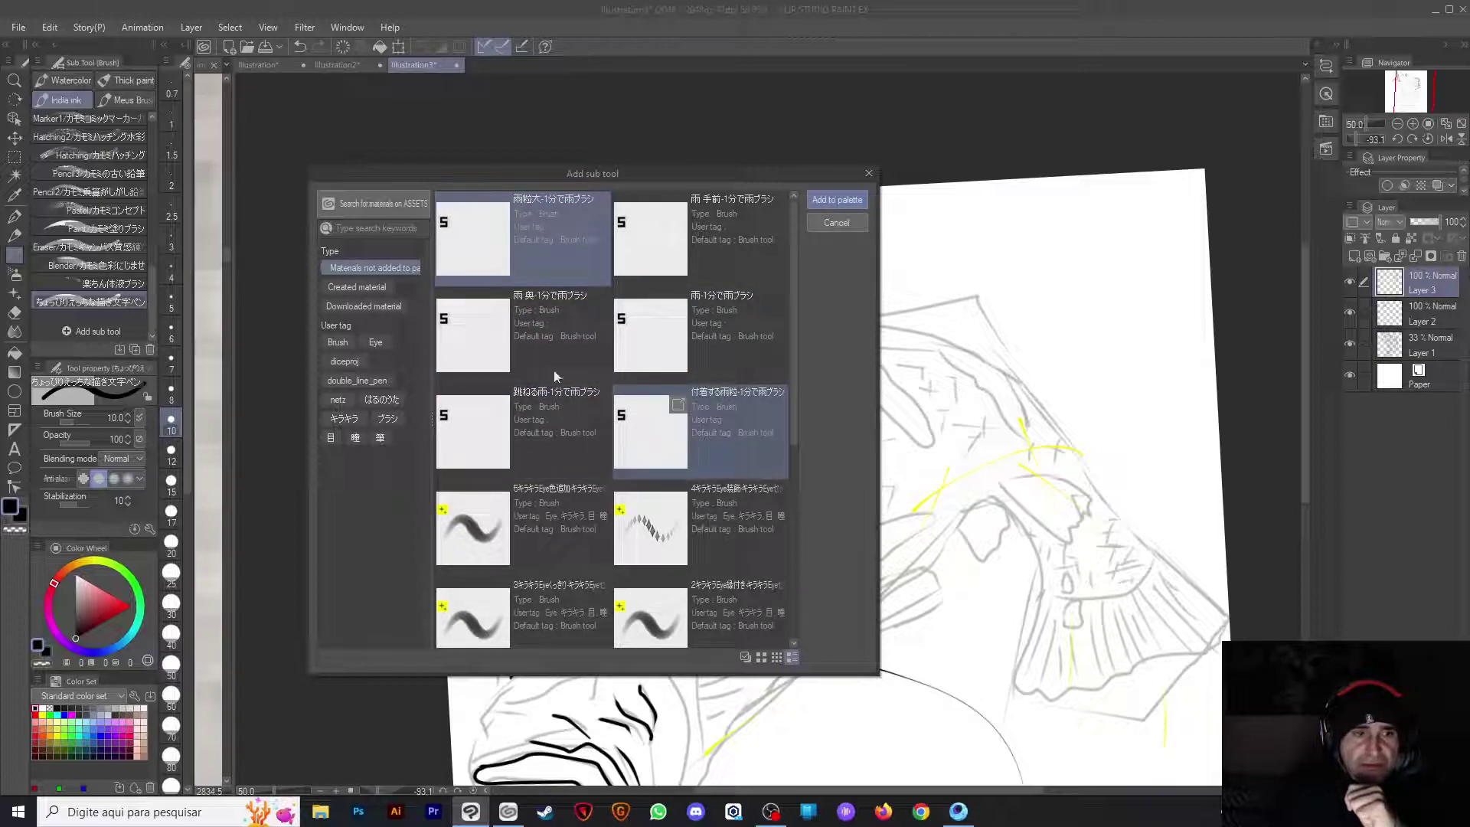
left_click(870, 175)
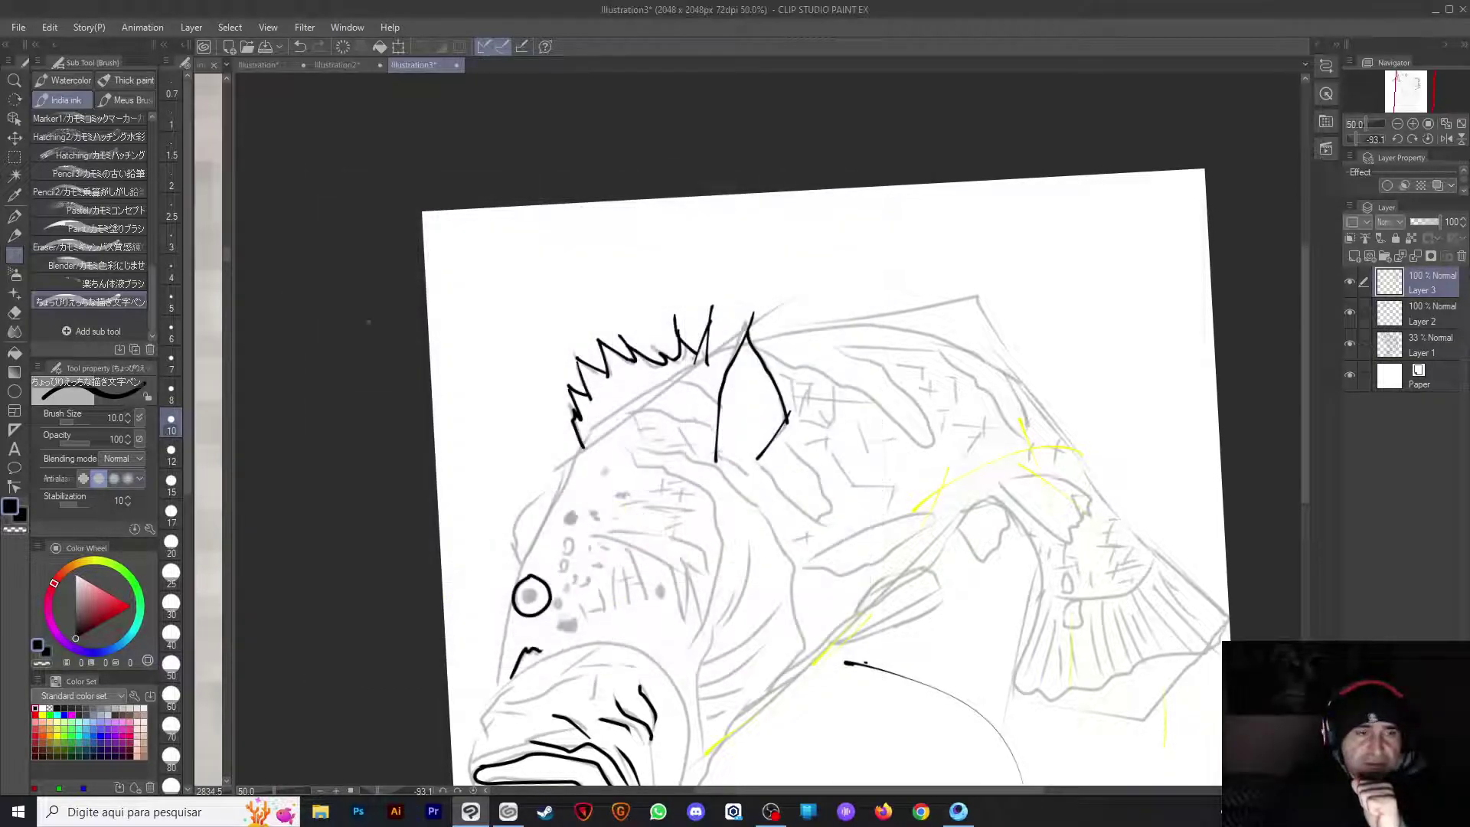
left_click(122, 349)
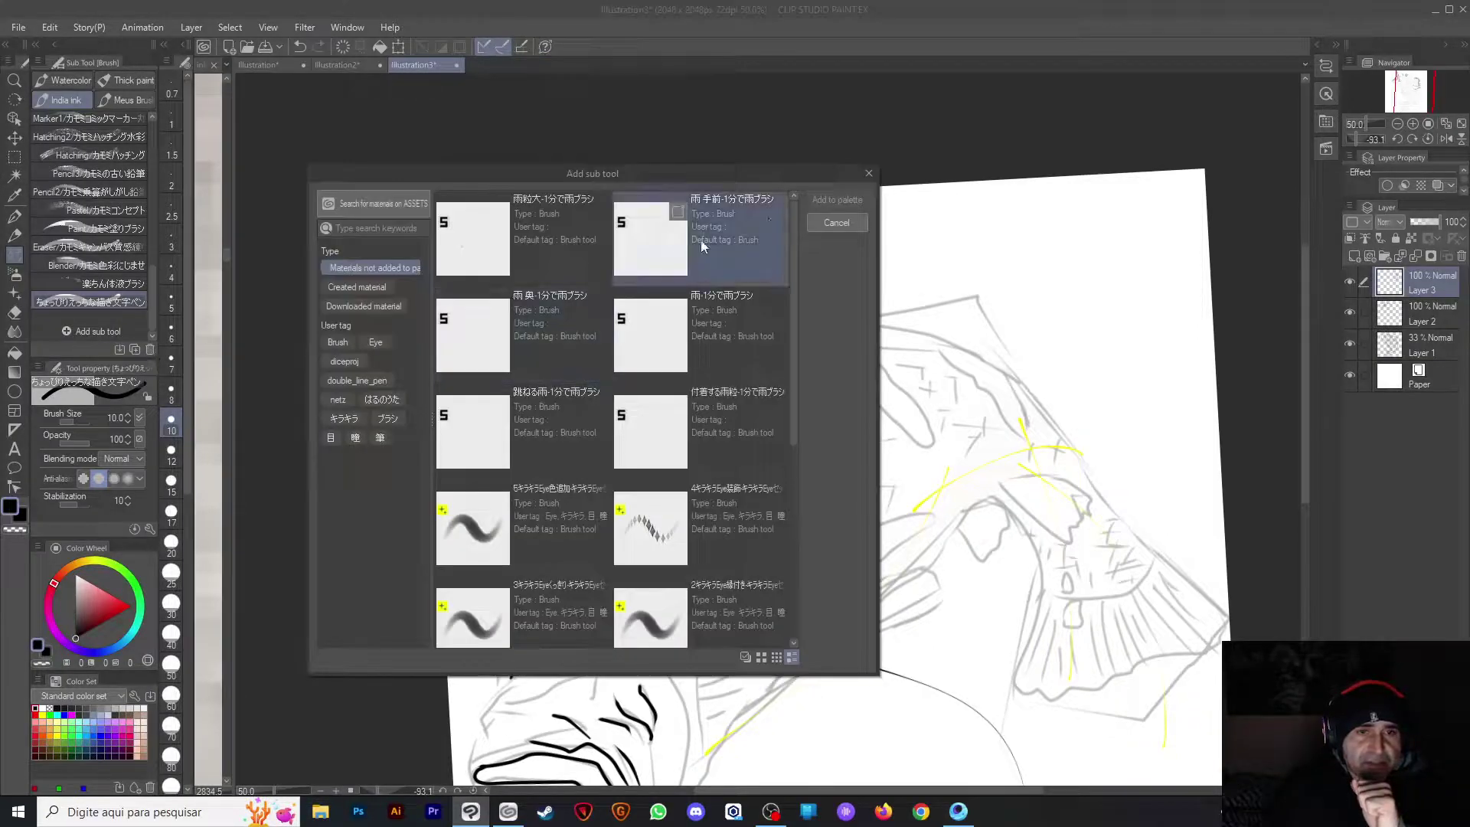
left_click(861, 176)
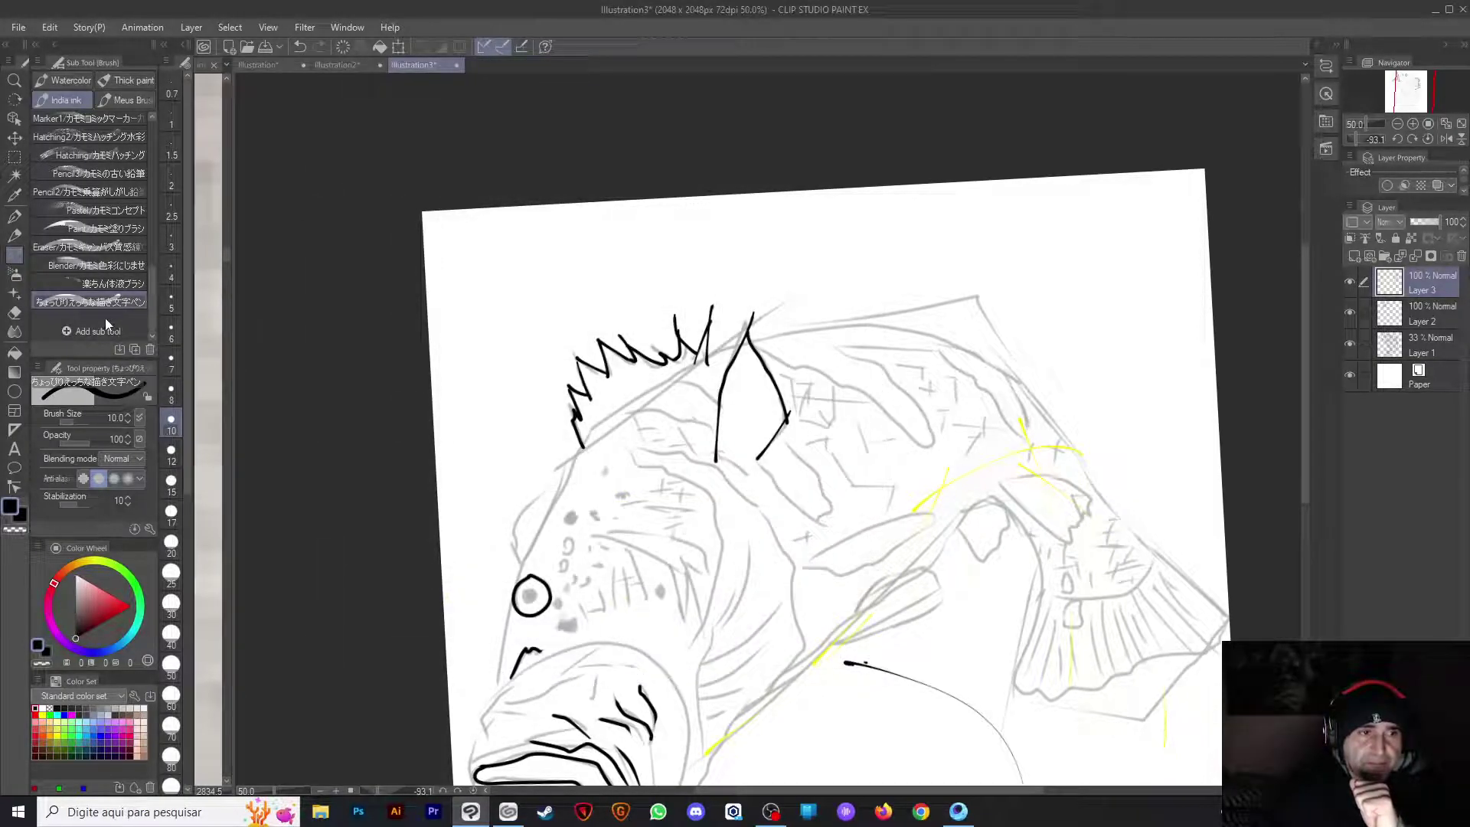
left_click(134, 350)
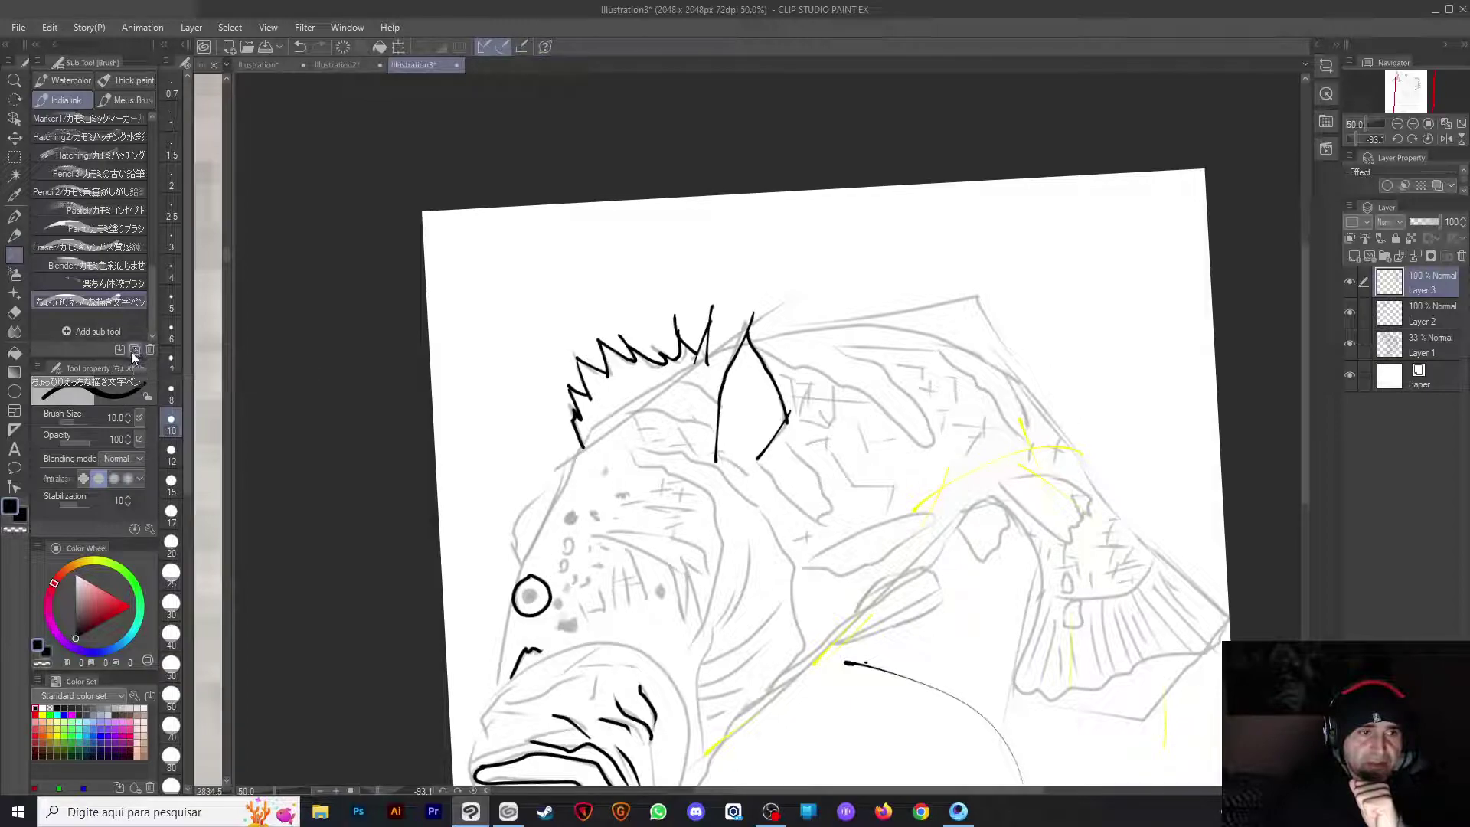
left_click(778, 352)
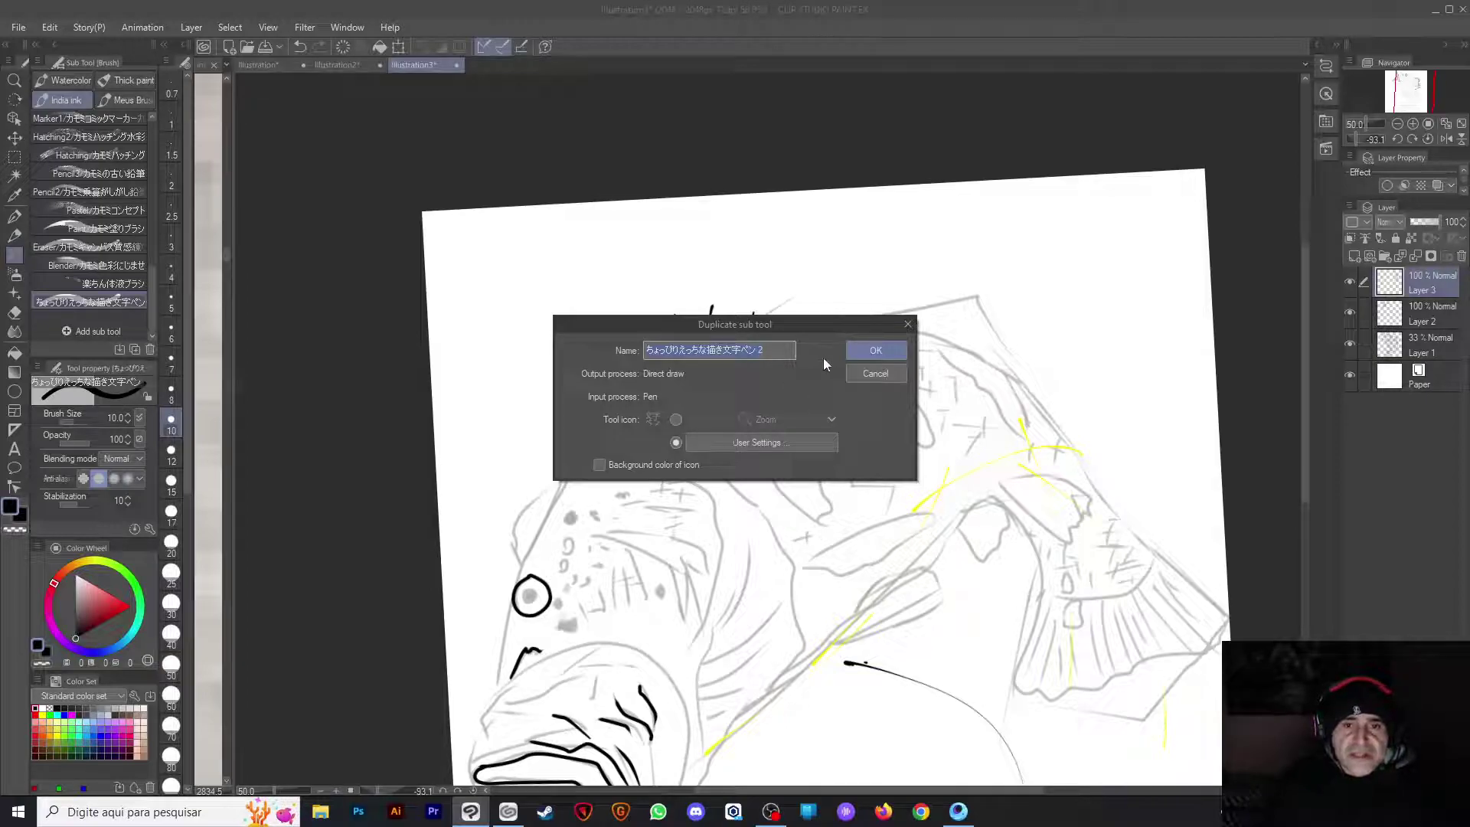
left_click(874, 372)
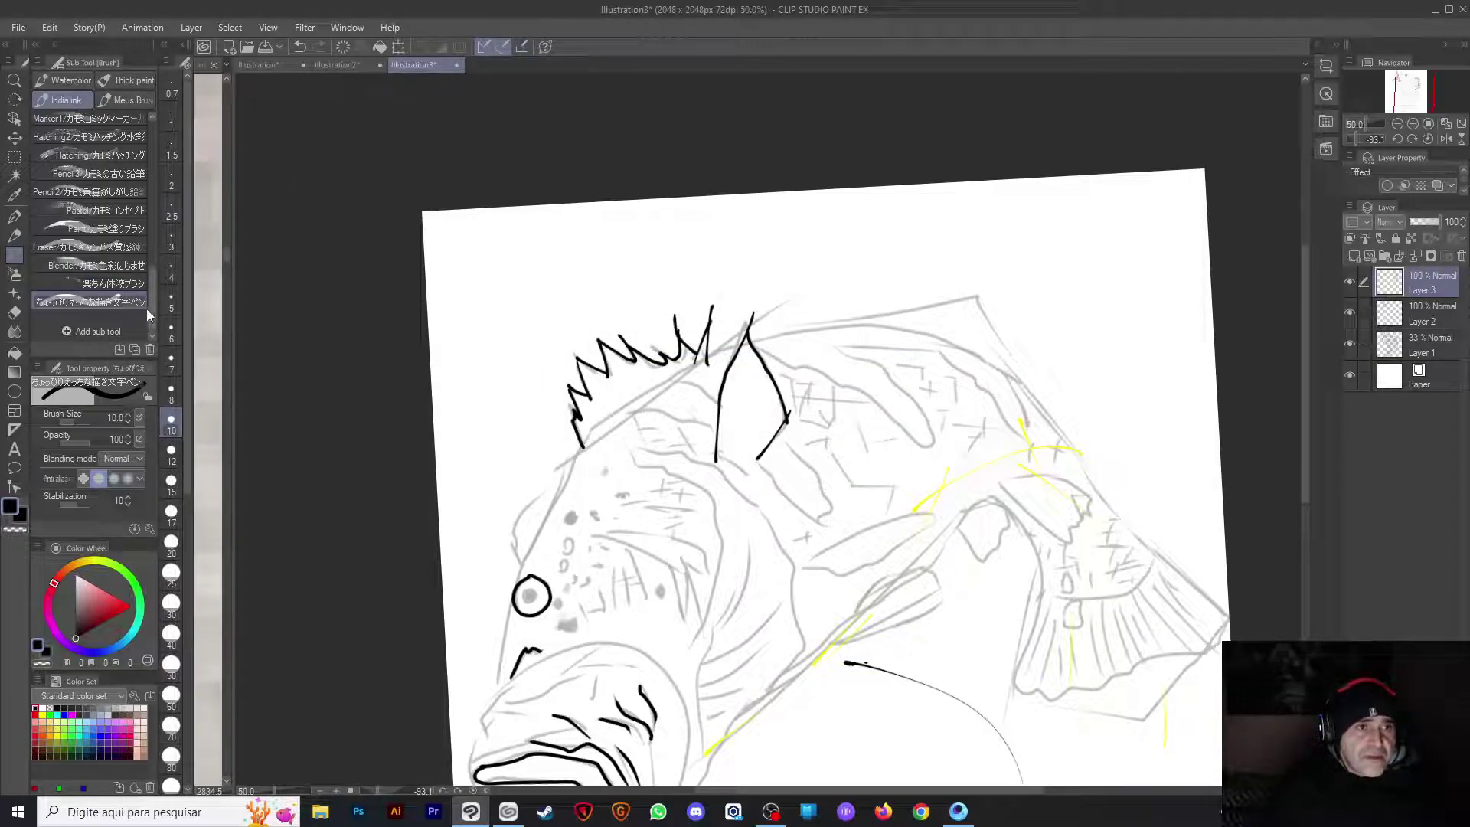
Temporarily widen the tool palettes to look over the India ink brushes, including the Eraser and Paint brushes
mouse_move(151, 288)
left_mouse_down()
mouse_move(154, 130)
mouse_move(150, 329)
left_mouse_up()
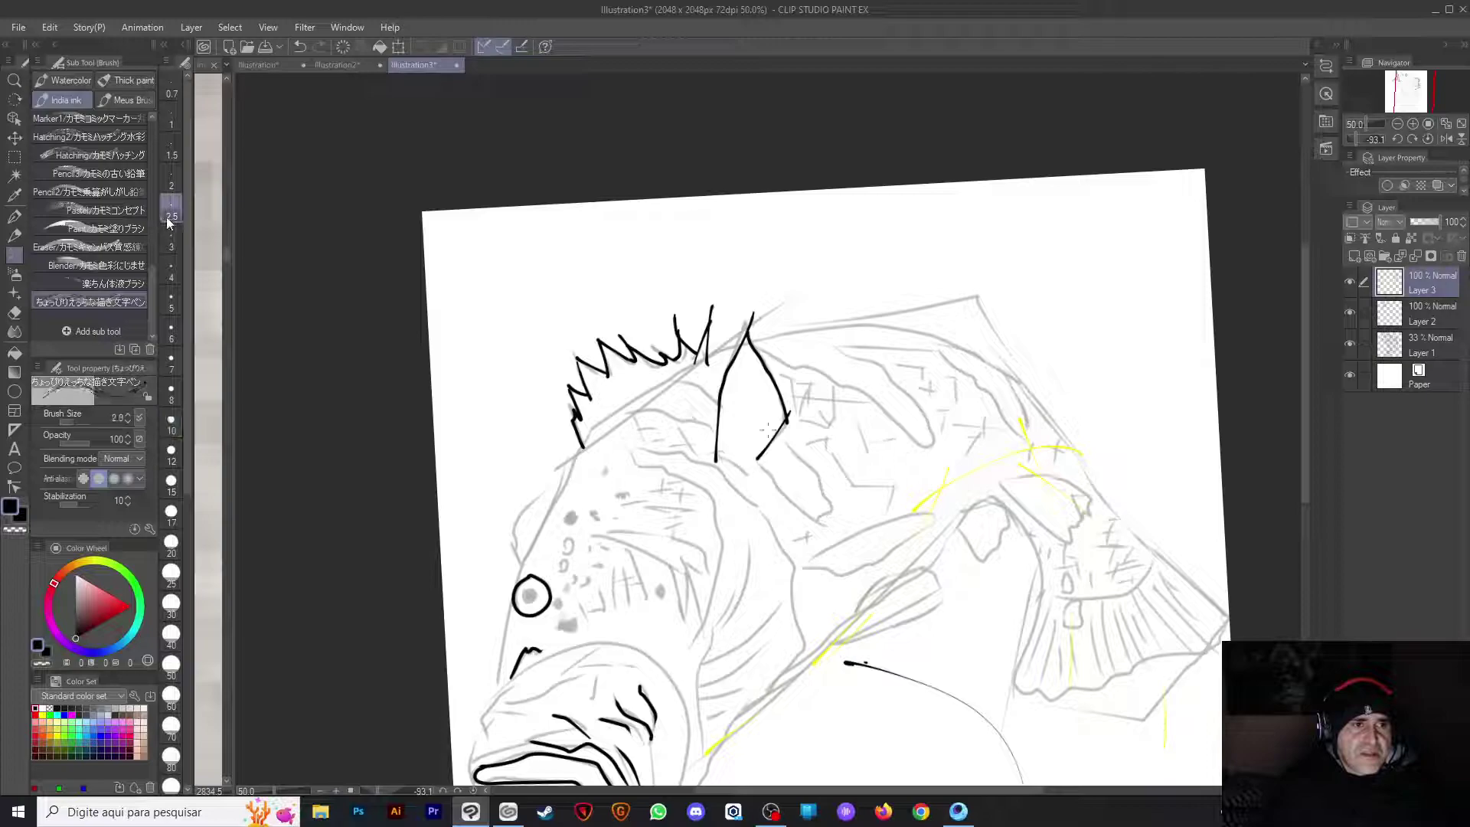
mouse_move(157, 218)
left_mouse_down()
mouse_move(469, 167)
mouse_move(548, 185)
mouse_move(495, 193)
left_mouse_up()
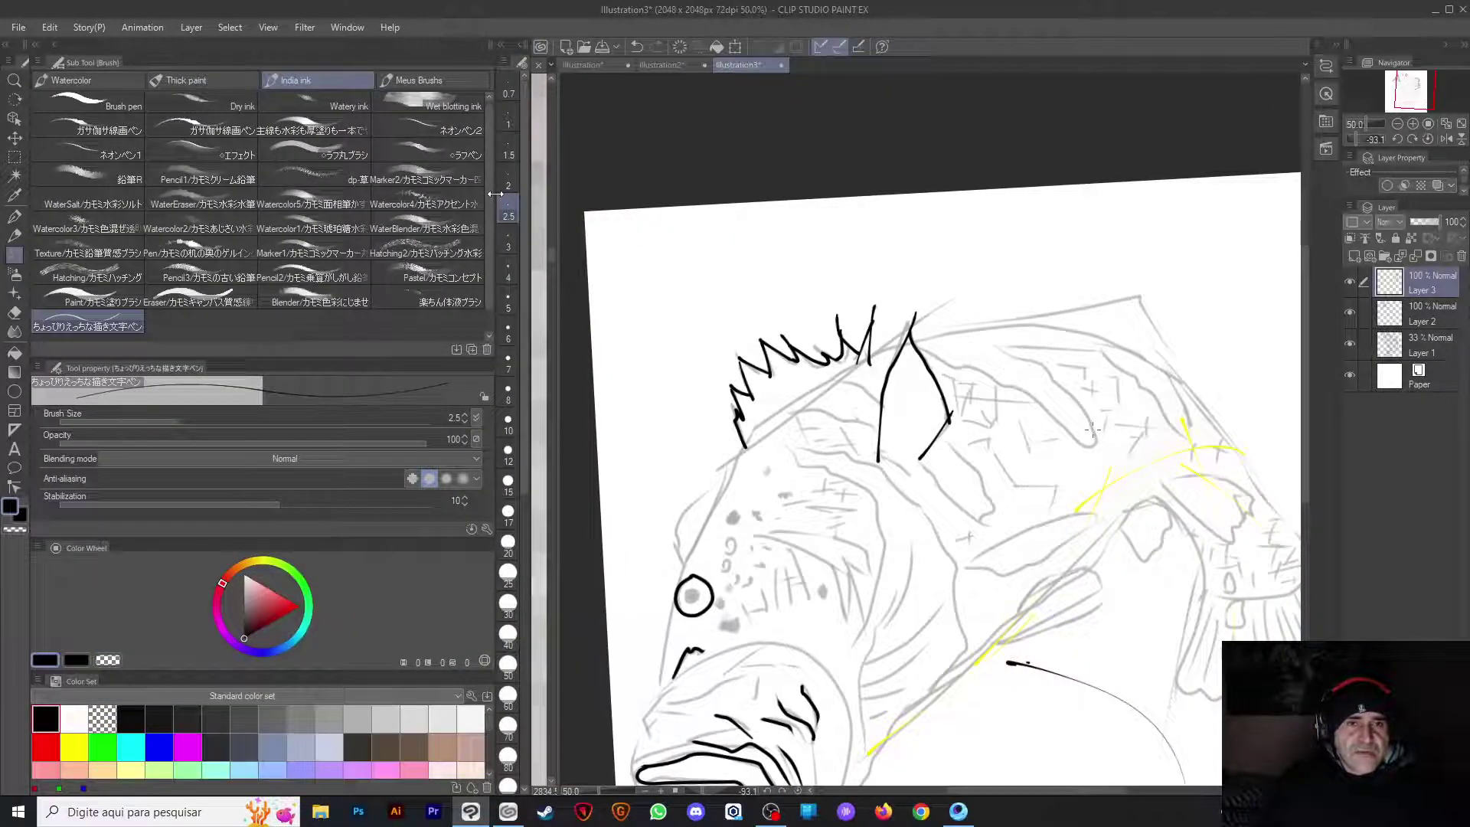
left_click(197, 298)
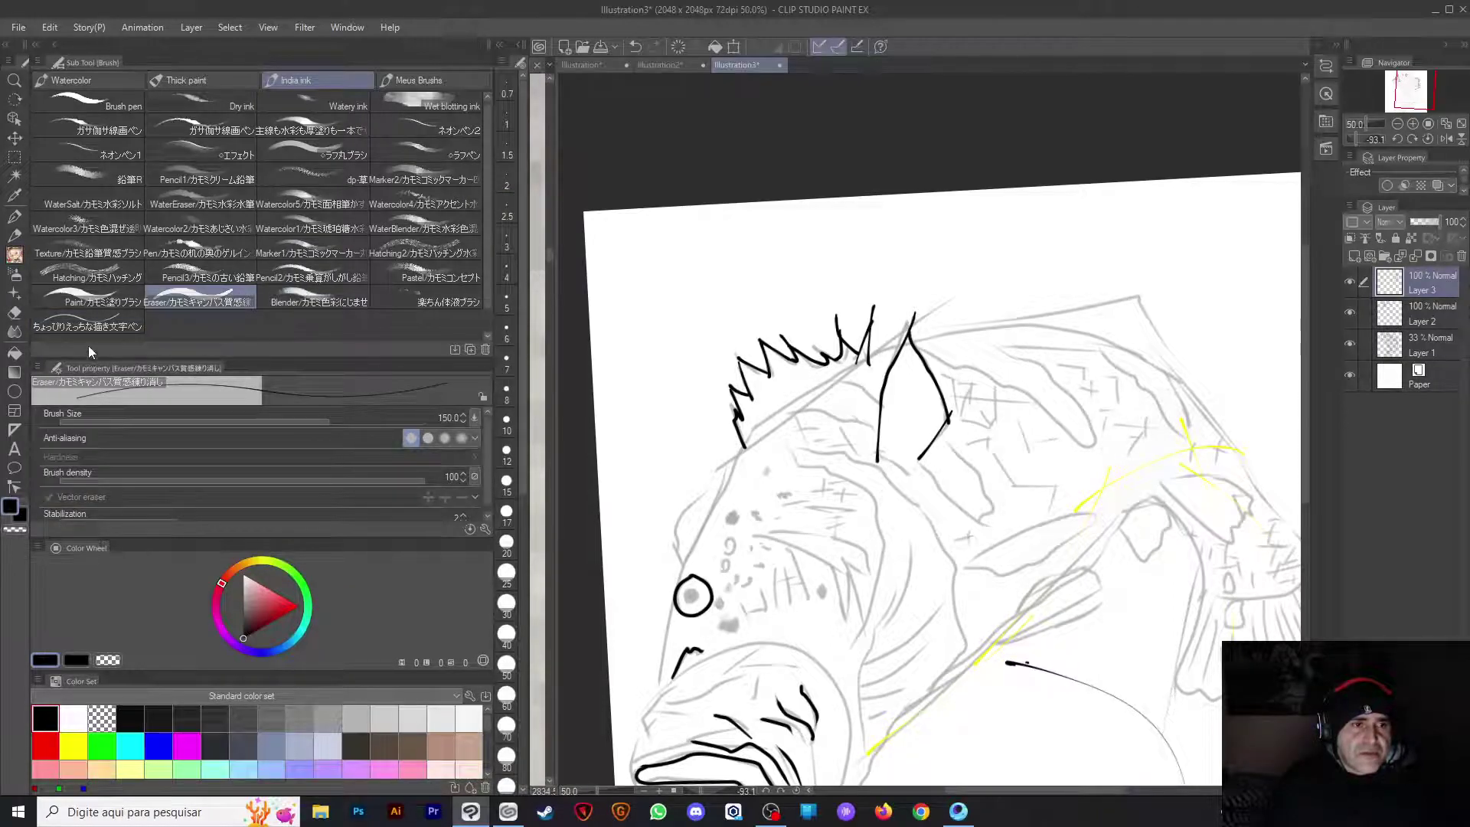
left_click(99, 305)
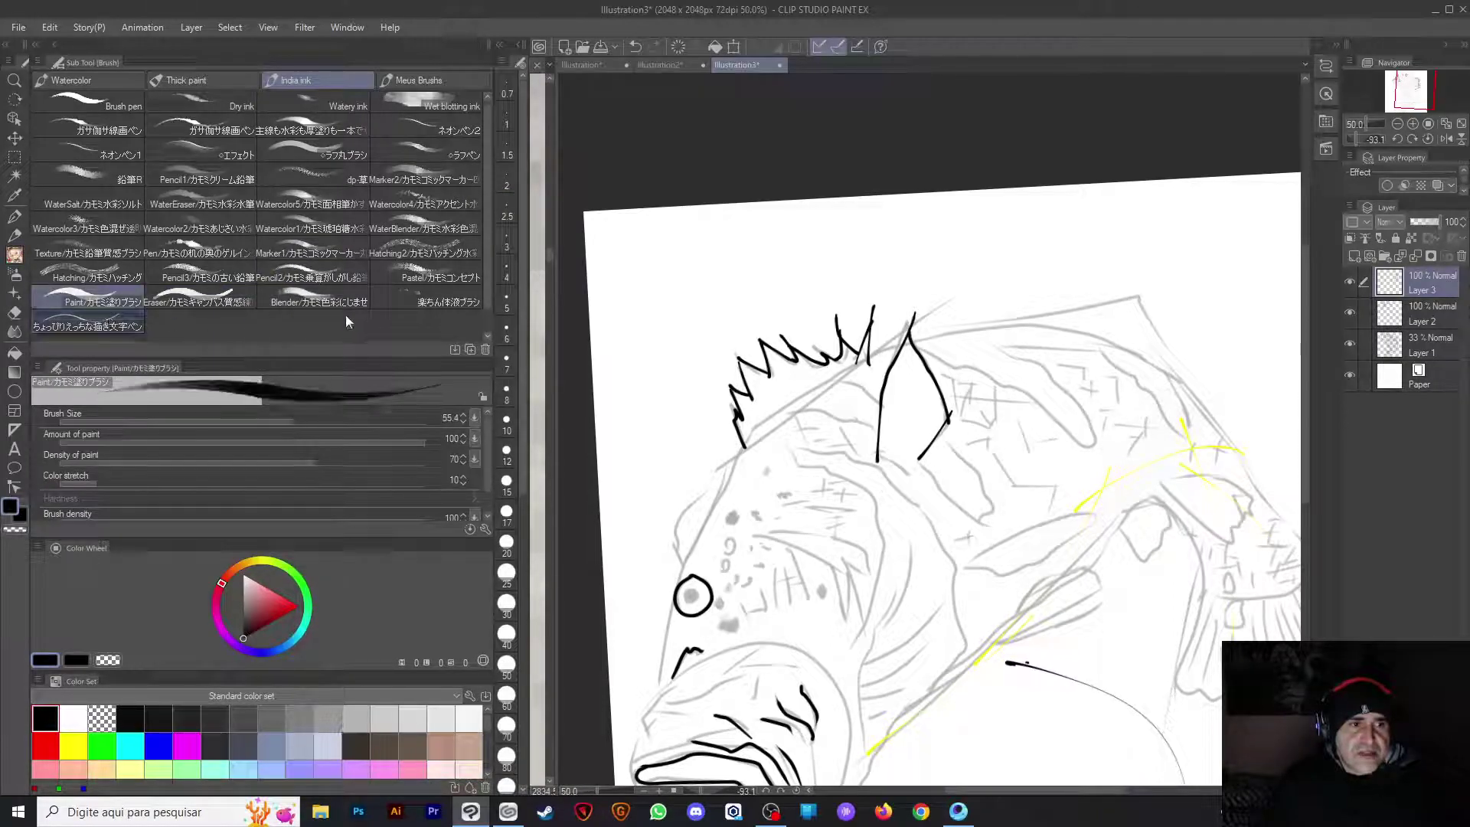
left_click_drag(496, 238, 71, 284)
left_click_drag(153, 127, 132, 316)
Test the droplet brush 楽ちん体液ブラシ with strokes and dabs across the area above the fish, and undo them
left_click(115, 285)
mouse_move(647, 271)
left_mouse_down()
mouse_move(796, 202)
mouse_move(780, 292)
left_mouse_up()
left_click(817, 316)
left_click(889, 327)
left_click(953, 366)
left_click_drag(1043, 399, 1091, 379)
key("ctrl+z")
key("ctrl+z")
key("ctrl+z")
key("ctrl+z")
key("ctrl+z")
key("ctrl+z")
key("ctrl+z")
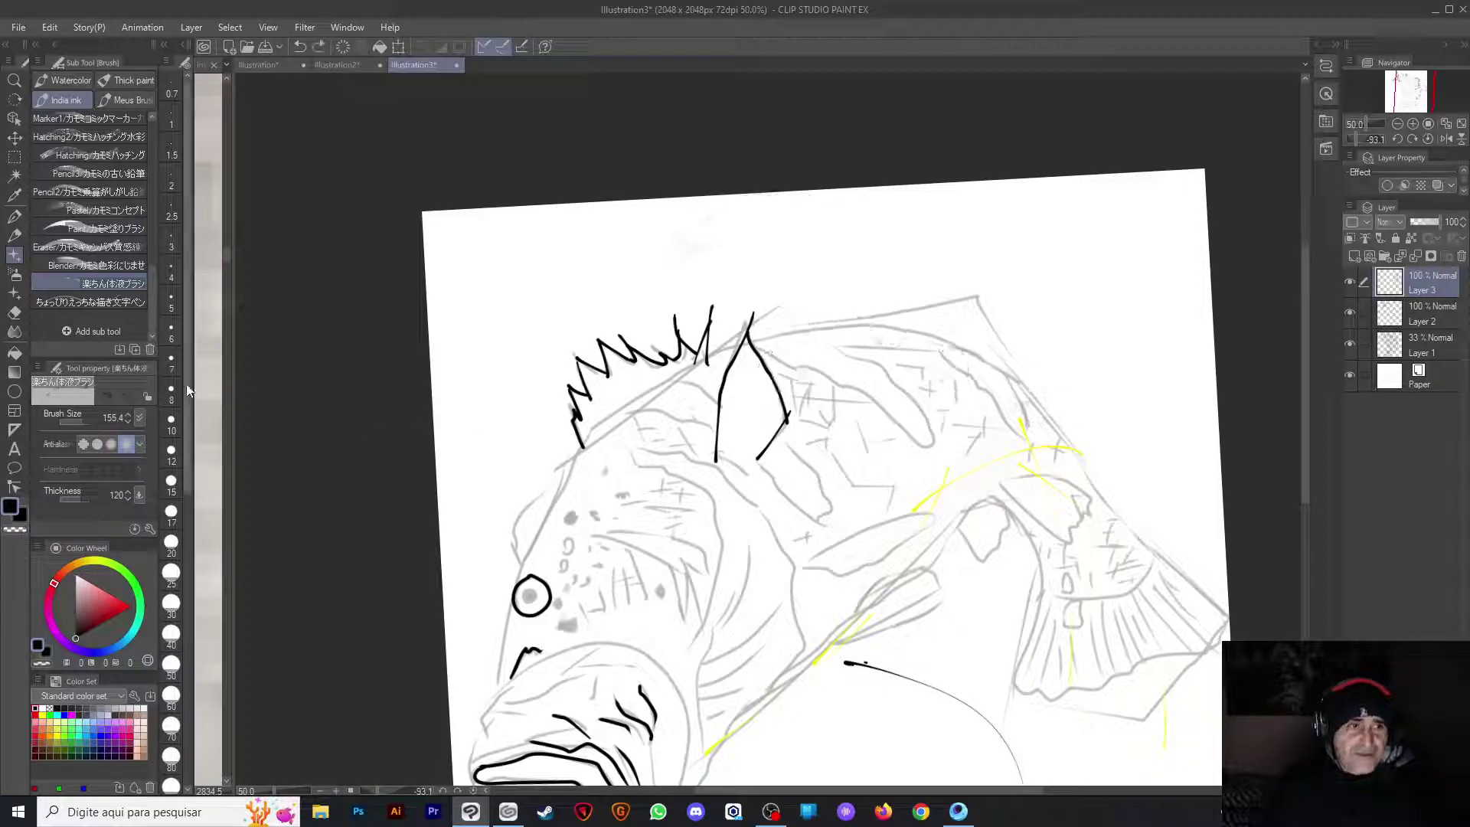
Set the lettering pen's size to 8 and try black strokes above the fish and along its back, undoing them
left_click(121, 302)
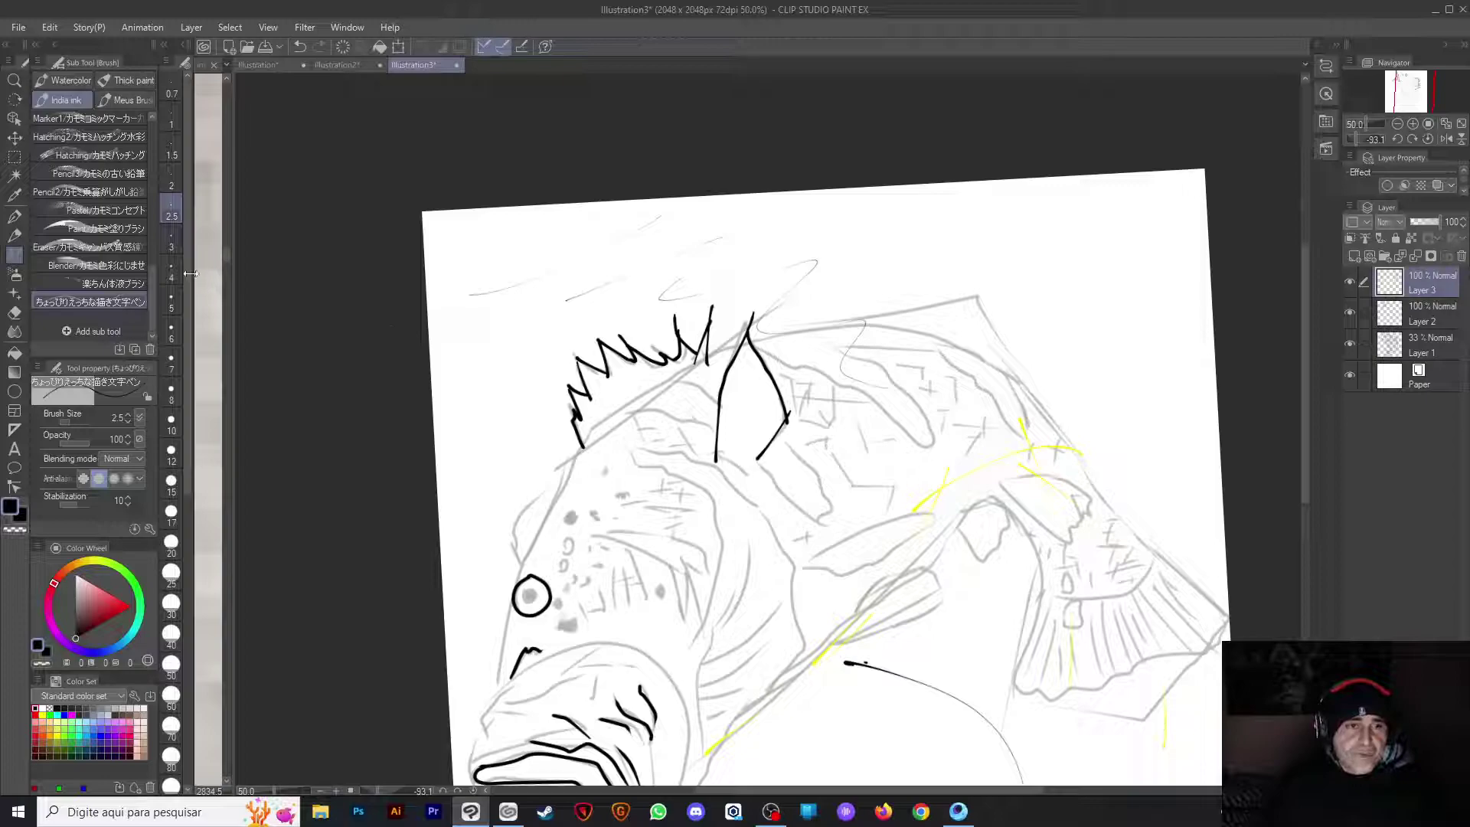
left_click(172, 392)
left_click_drag(549, 336, 587, 320)
left_click_drag(681, 281, 701, 325)
mouse_move(761, 310)
left_mouse_down()
mouse_move(823, 364)
mouse_move(896, 296)
left_mouse_up()
key("ctrl+z")
key("ctrl+z")
key("ctrl+z")
key("ctrl+z")
key("ctrl+z")
mouse_move(798, 312)
left_mouse_down()
mouse_move(980, 343)
mouse_move(1054, 386)
left_mouse_up()
key("ctrl+z")
key("ctrl+z")
key("ctrl+z")
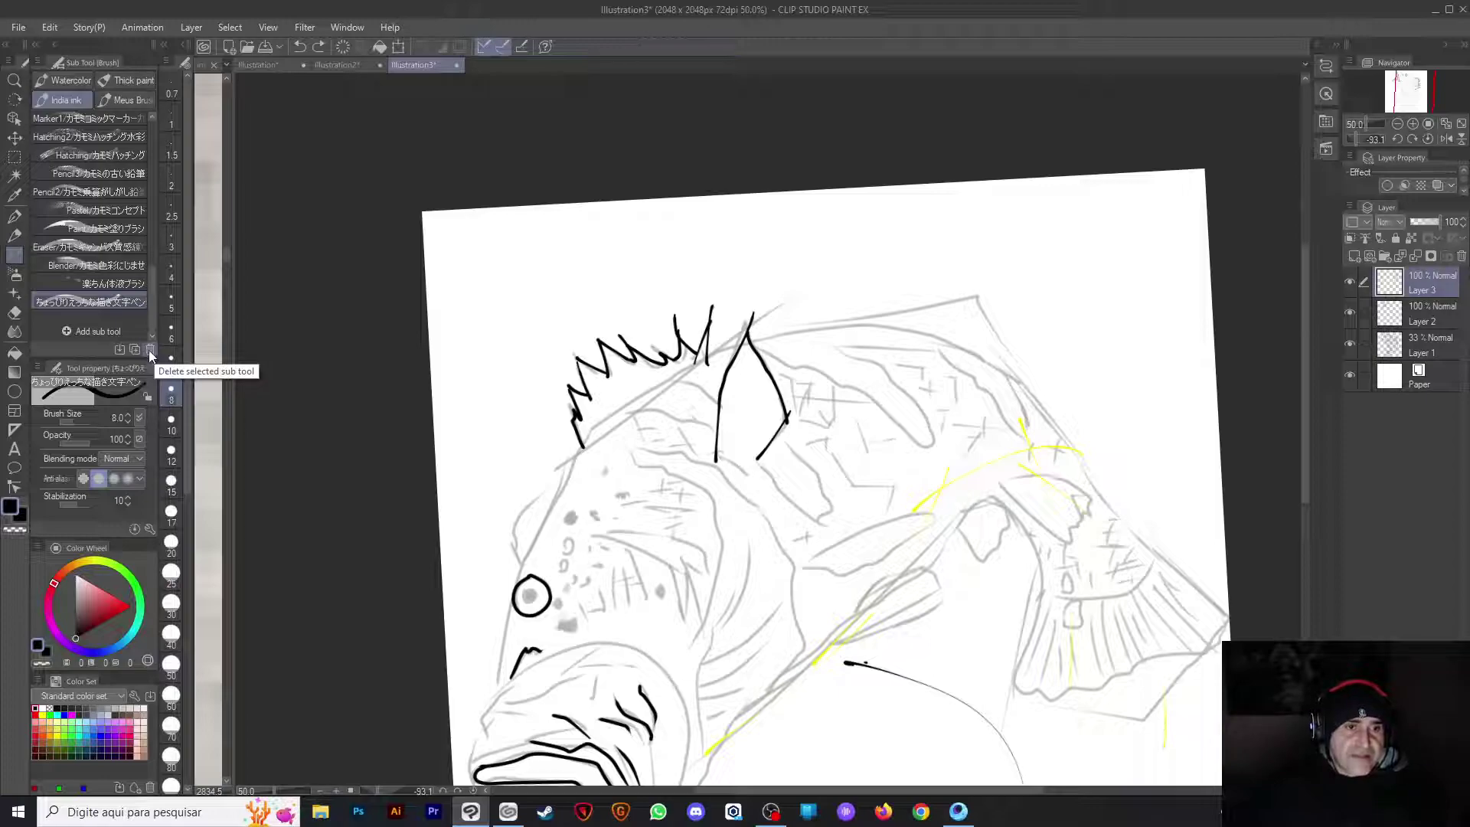
Look through the other brush groups, including Thick paint, and return to the lettering pen in India ink
left_click(115, 100)
left_click(74, 85)
left_click(111, 84)
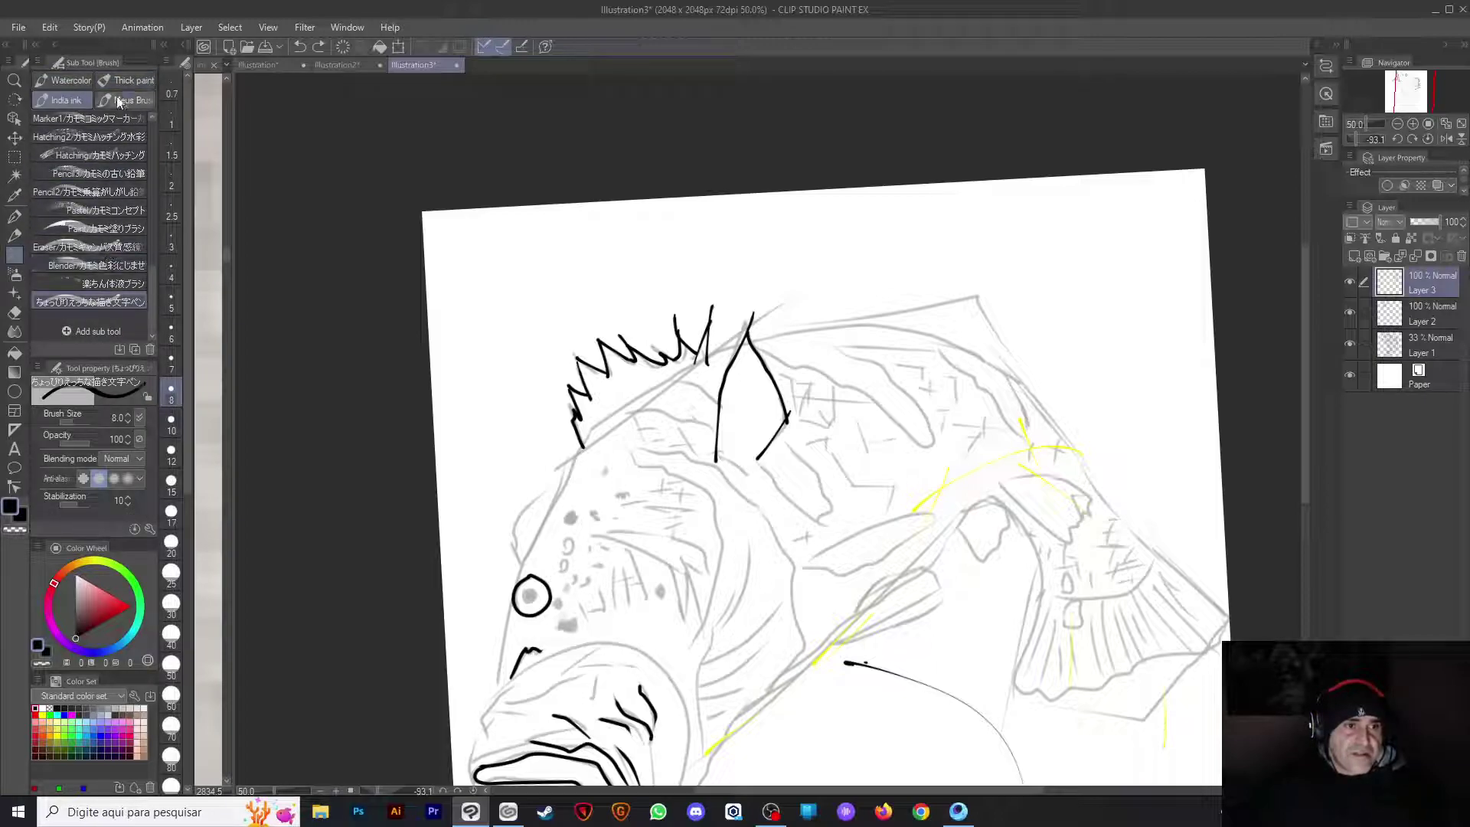
left_click(116, 232)
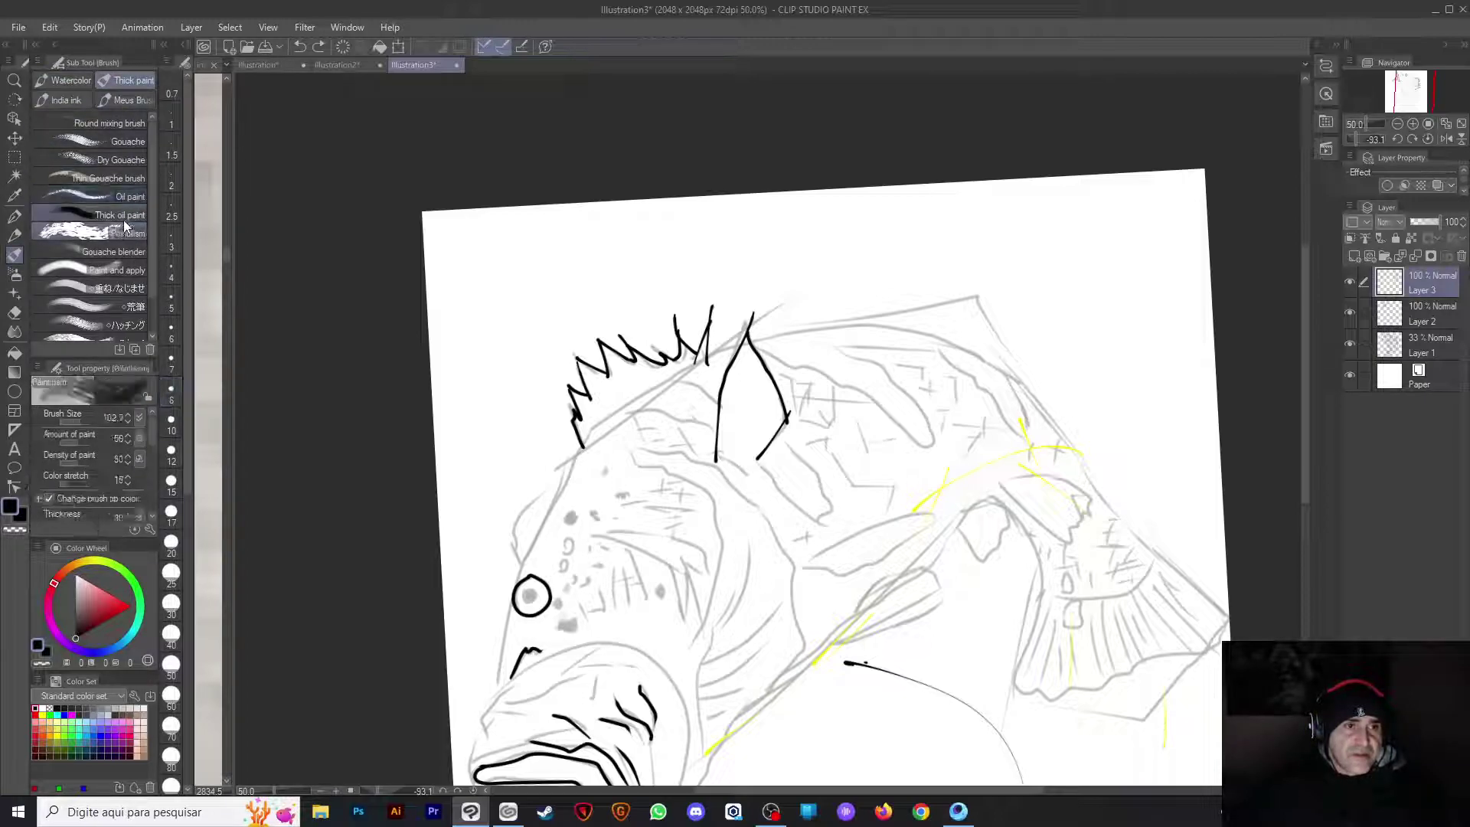
left_click(62, 99)
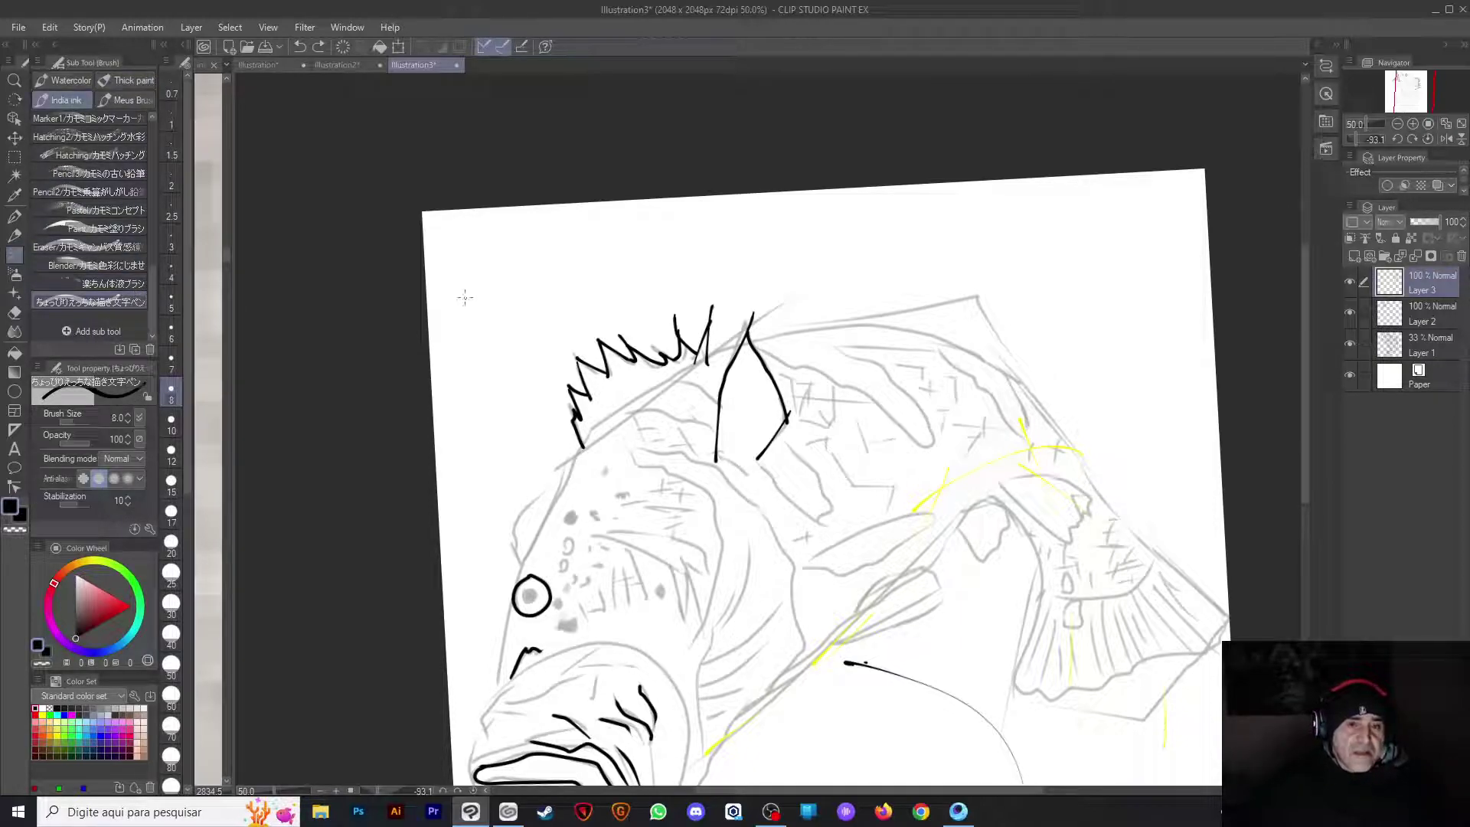
Ink the fish's back in black at size 8 from the pointed fin to the tail, undoing a first test stroke
mouse_move(533, 369)
left_mouse_down()
mouse_move(725, 284)
mouse_move(835, 298)
mouse_move(842, 405)
mouse_move(905, 429)
left_mouse_up()
key("ctrl+z")
key("ctrl+z")
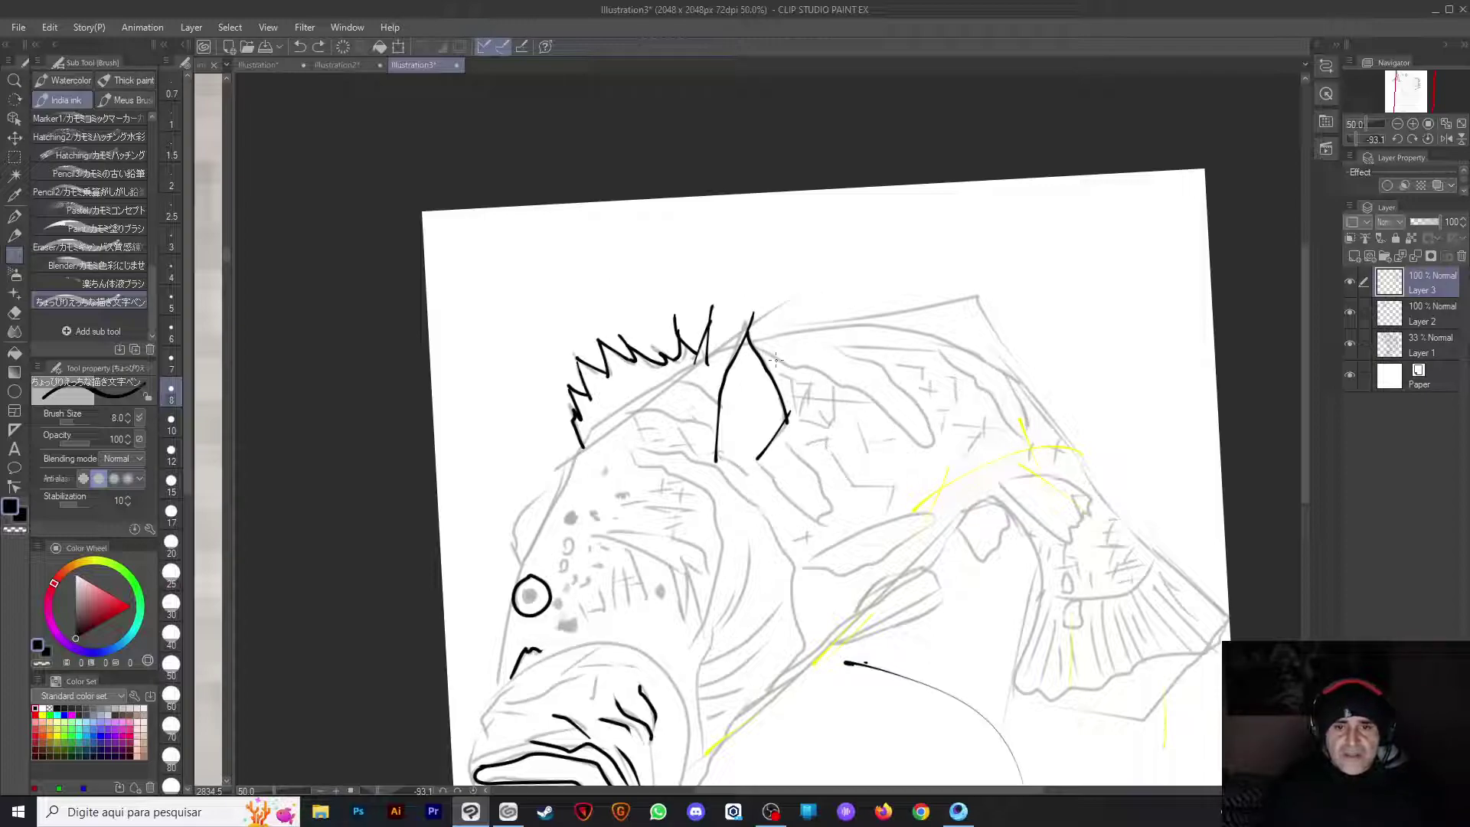
mouse_move(789, 360)
left_mouse_down()
mouse_move(775, 319)
mouse_move(886, 295)
mouse_move(1076, 421)
mouse_move(1161, 540)
mouse_move(995, 431)
mouse_move(1039, 503)
left_mouse_up()
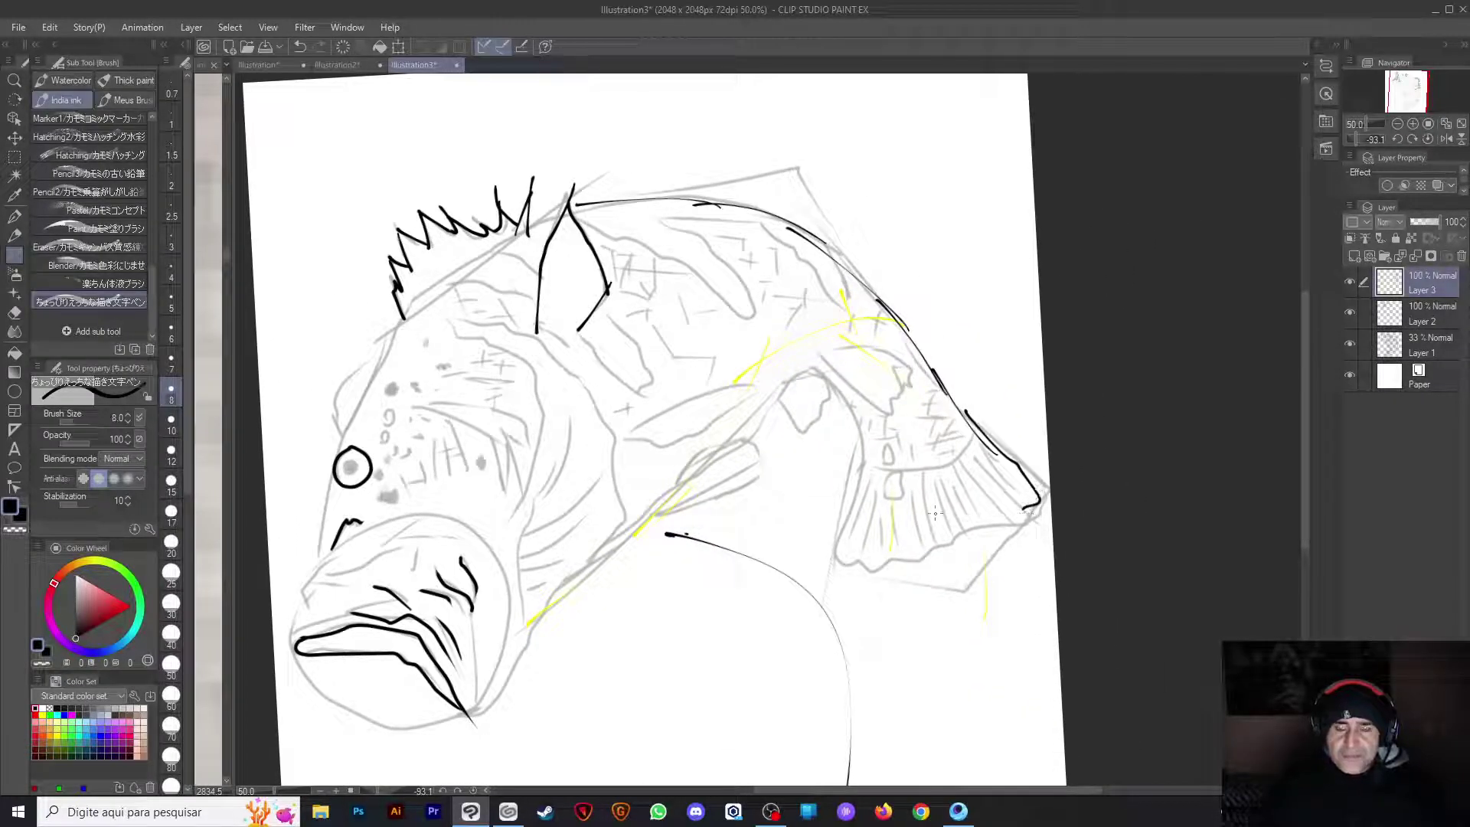
Ink the tail fin's side, wavy outer edge and curved base line in black at size 8
mouse_move(863, 461)
left_mouse_down()
mouse_move(820, 569)
mouse_move(940, 551)
left_mouse_up()
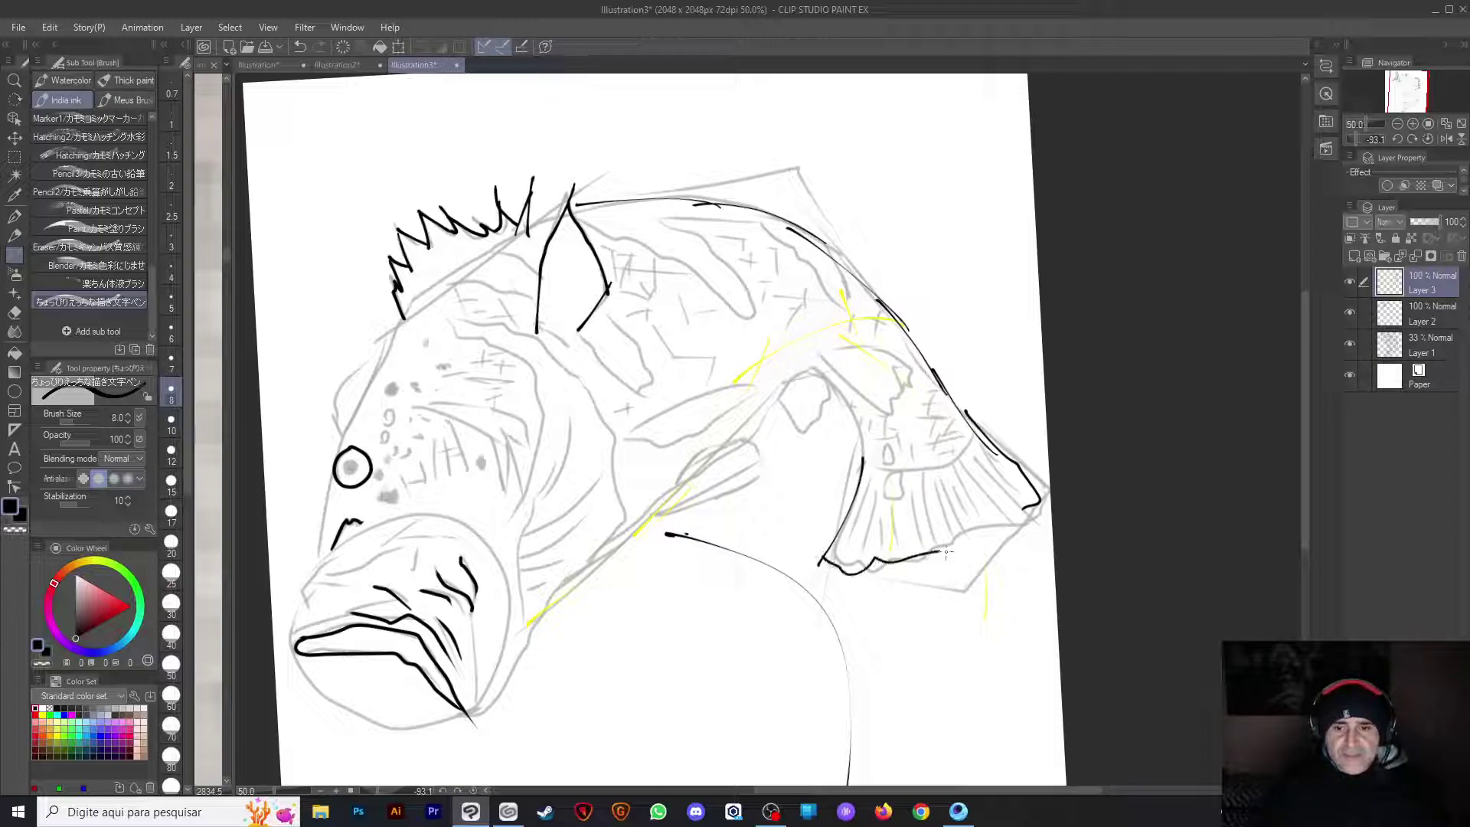
key("ctrl+z")
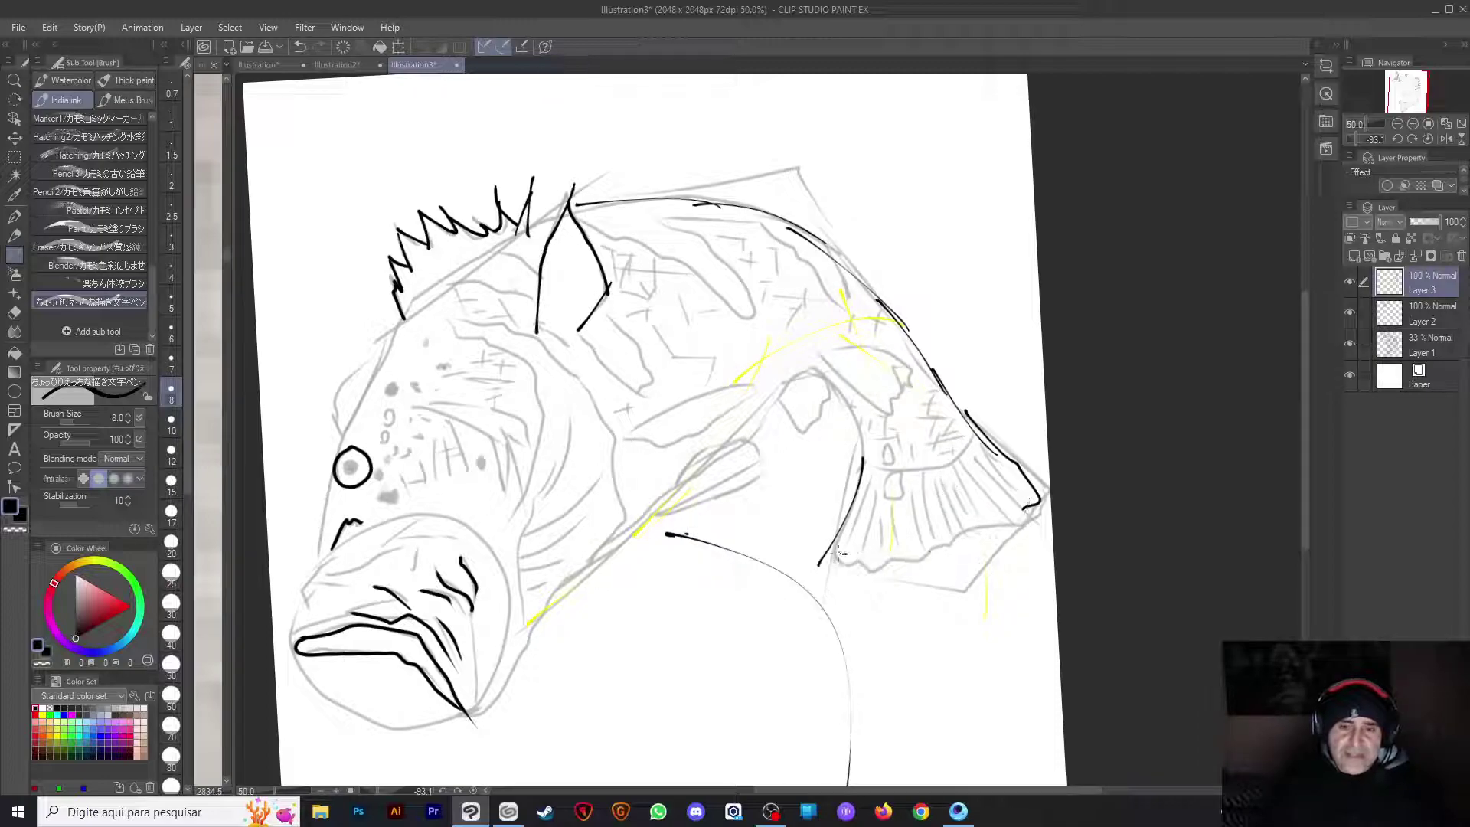
mouse_move(832, 548)
left_mouse_down()
mouse_move(922, 543)
mouse_move(1004, 509)
left_mouse_up()
mouse_move(916, 468)
left_mouse_down()
mouse_move(988, 427)
mouse_move(964, 440)
mouse_move(952, 561)
mouse_move(910, 474)
left_mouse_up()
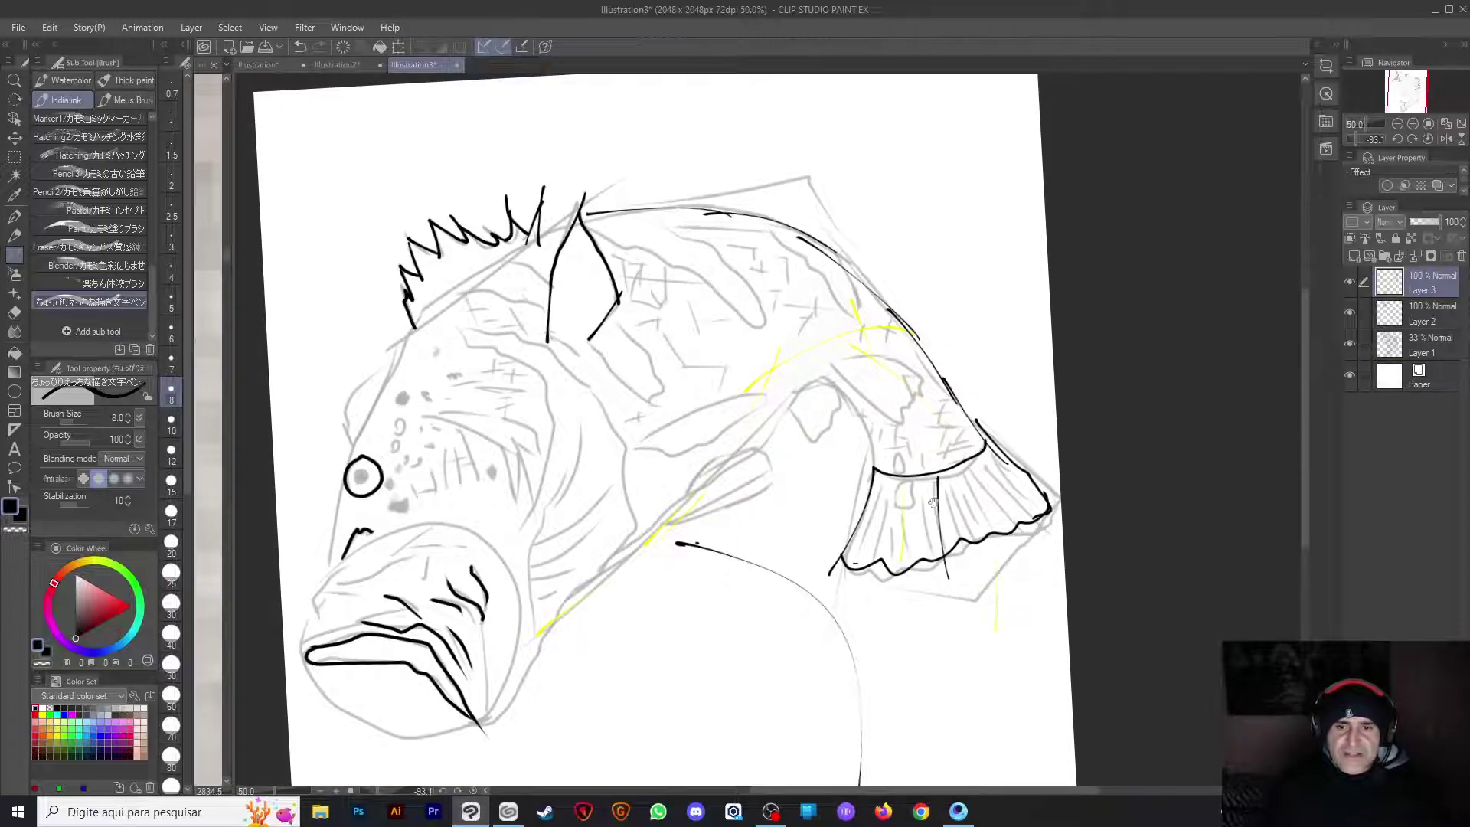
Undo the trial rays inside the tail fin and ink one curved ray down its middle
key("ctrl+z")
key("ctrl+z")
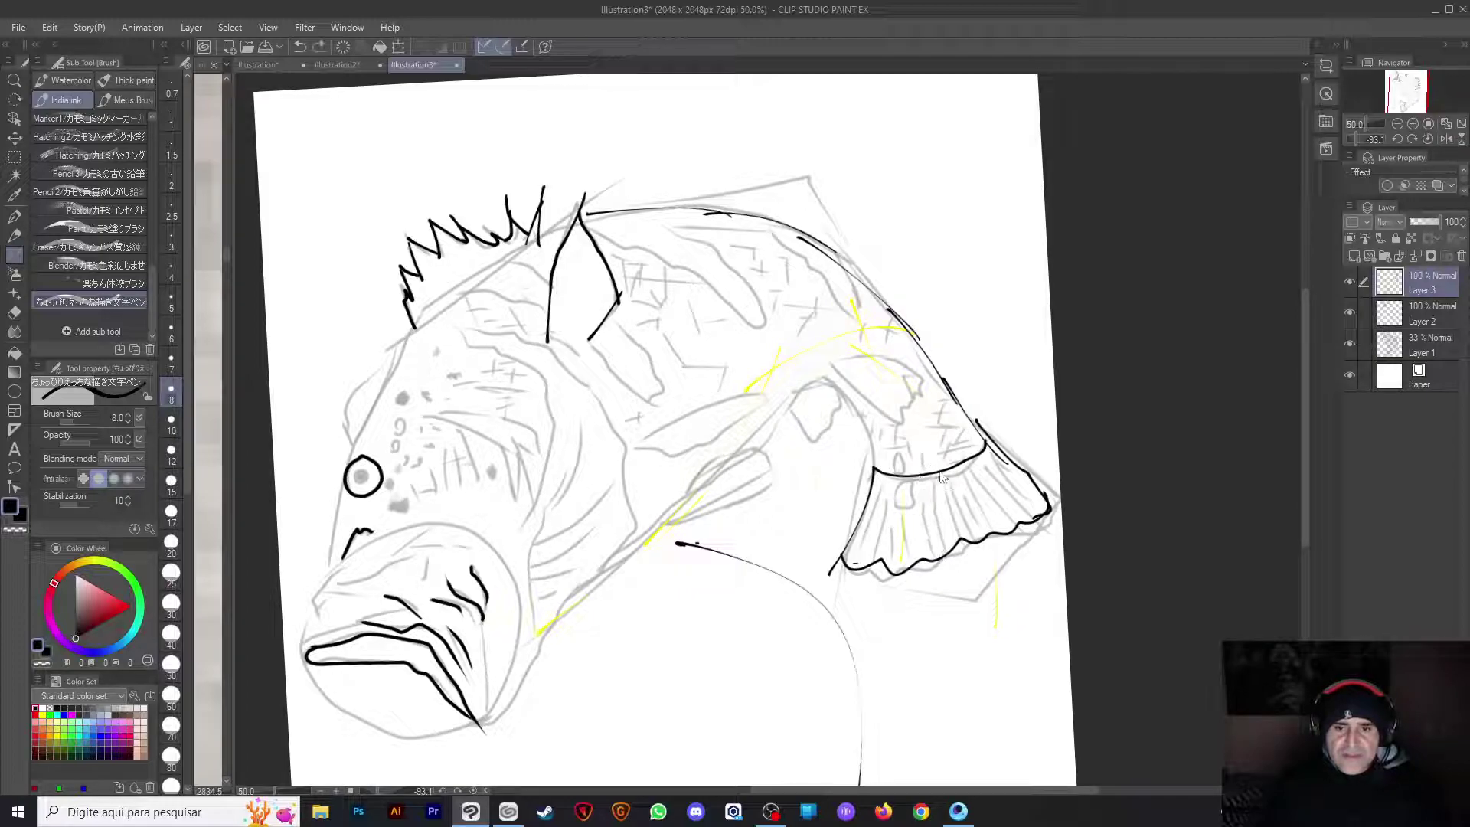
key("ctrl+z")
left_click_drag(936, 469, 947, 608)
key("ctrl+z")
left_click_drag(934, 470, 939, 546)
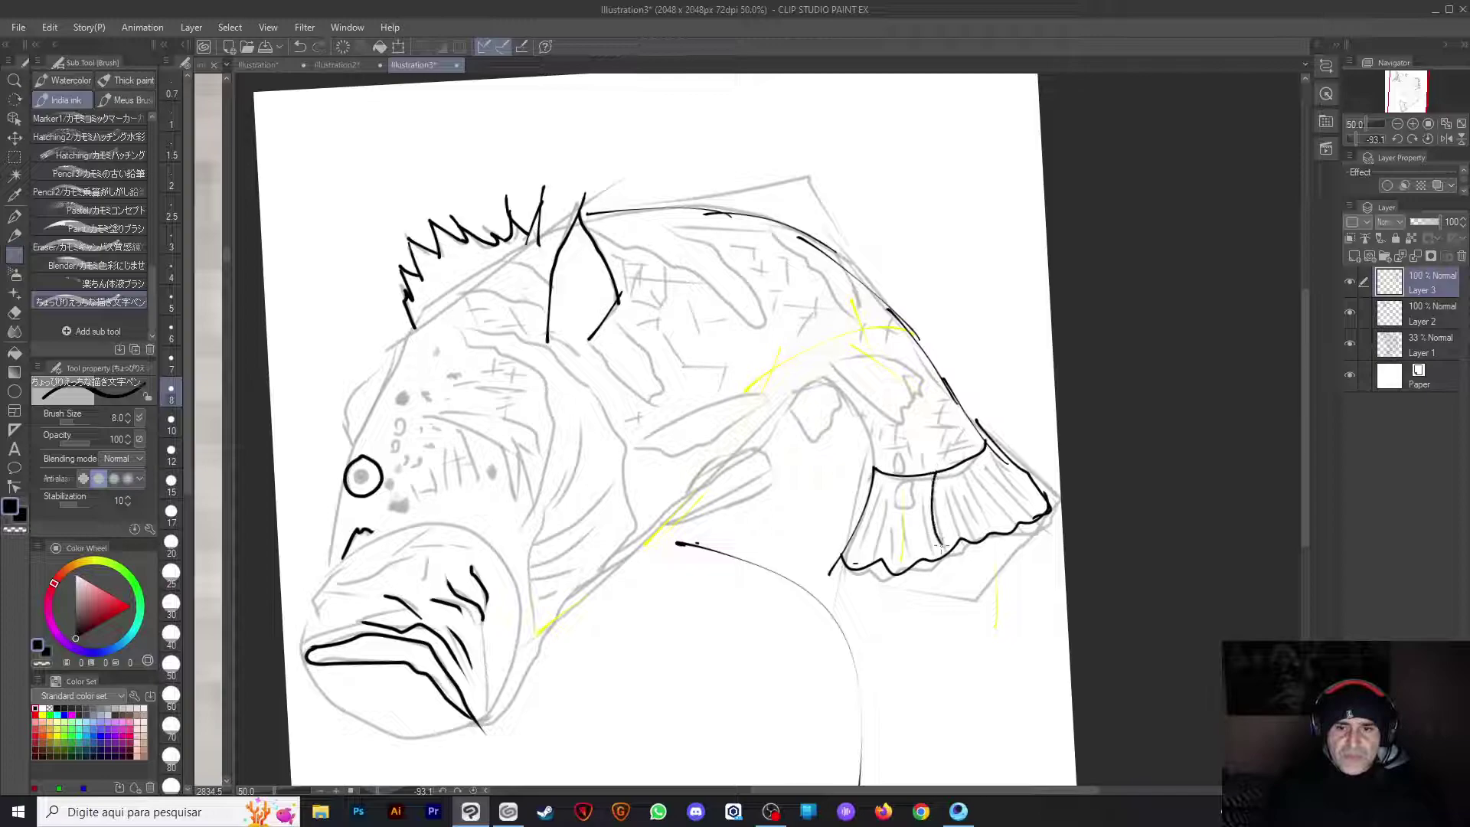
Ink more curved rays in black at size 8 inside the tail fin, between its outer side and the middle ray
mouse_move(921, 476)
left_mouse_down()
mouse_move(922, 536)
mouse_move(891, 575)
left_mouse_up()
mouse_move(885, 480)
left_mouse_down()
mouse_move(849, 548)
mouse_move(870, 567)
left_mouse_up()
left_click_drag(908, 543, 833, 587)
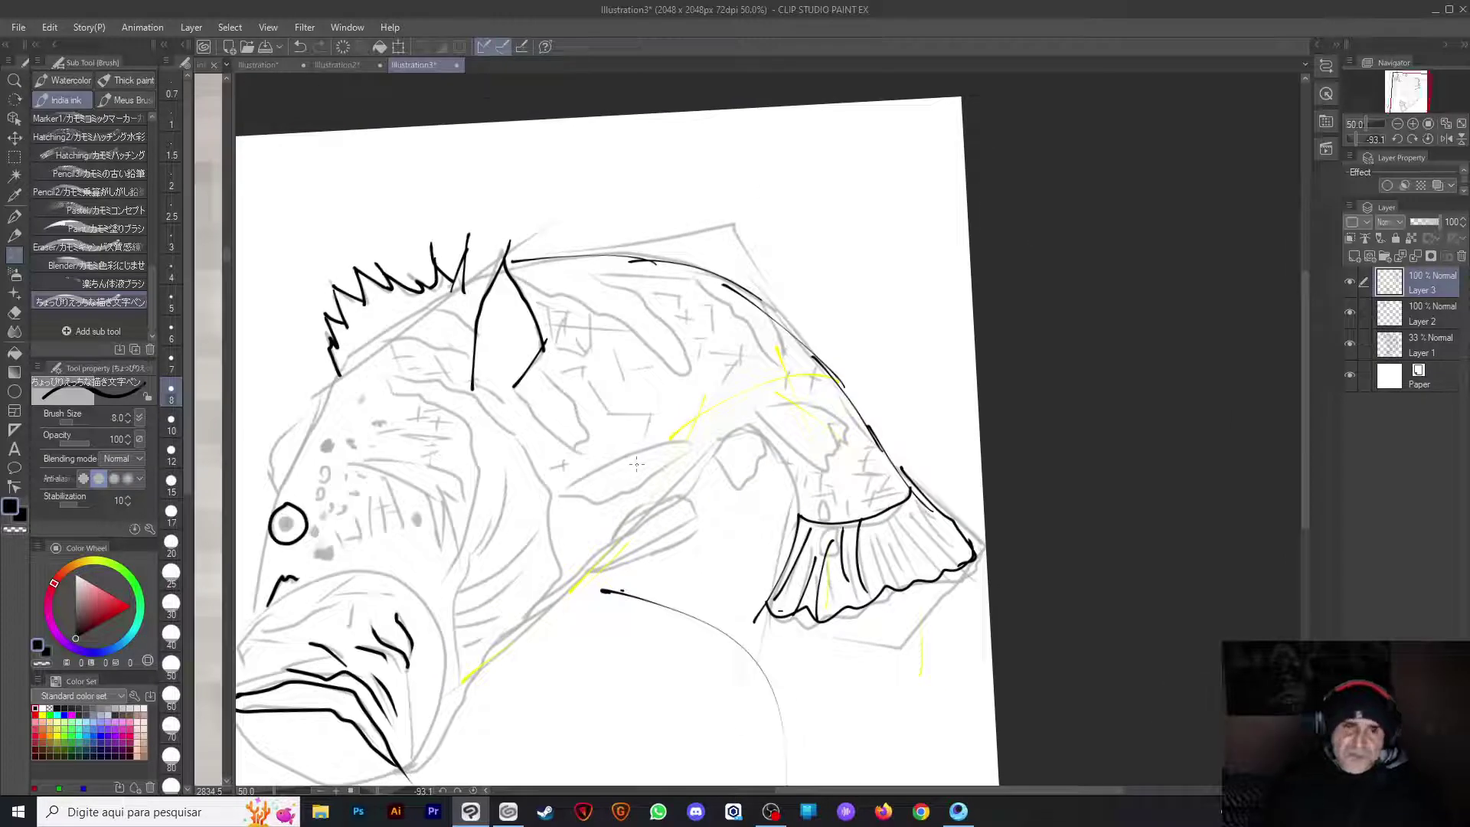
Ink short strokes along the belly line and a wavy line running from it toward the tail base, in black at size 8
left_click_drag(506, 456, 731, 387)
scroll(765, 384, "down", 2)
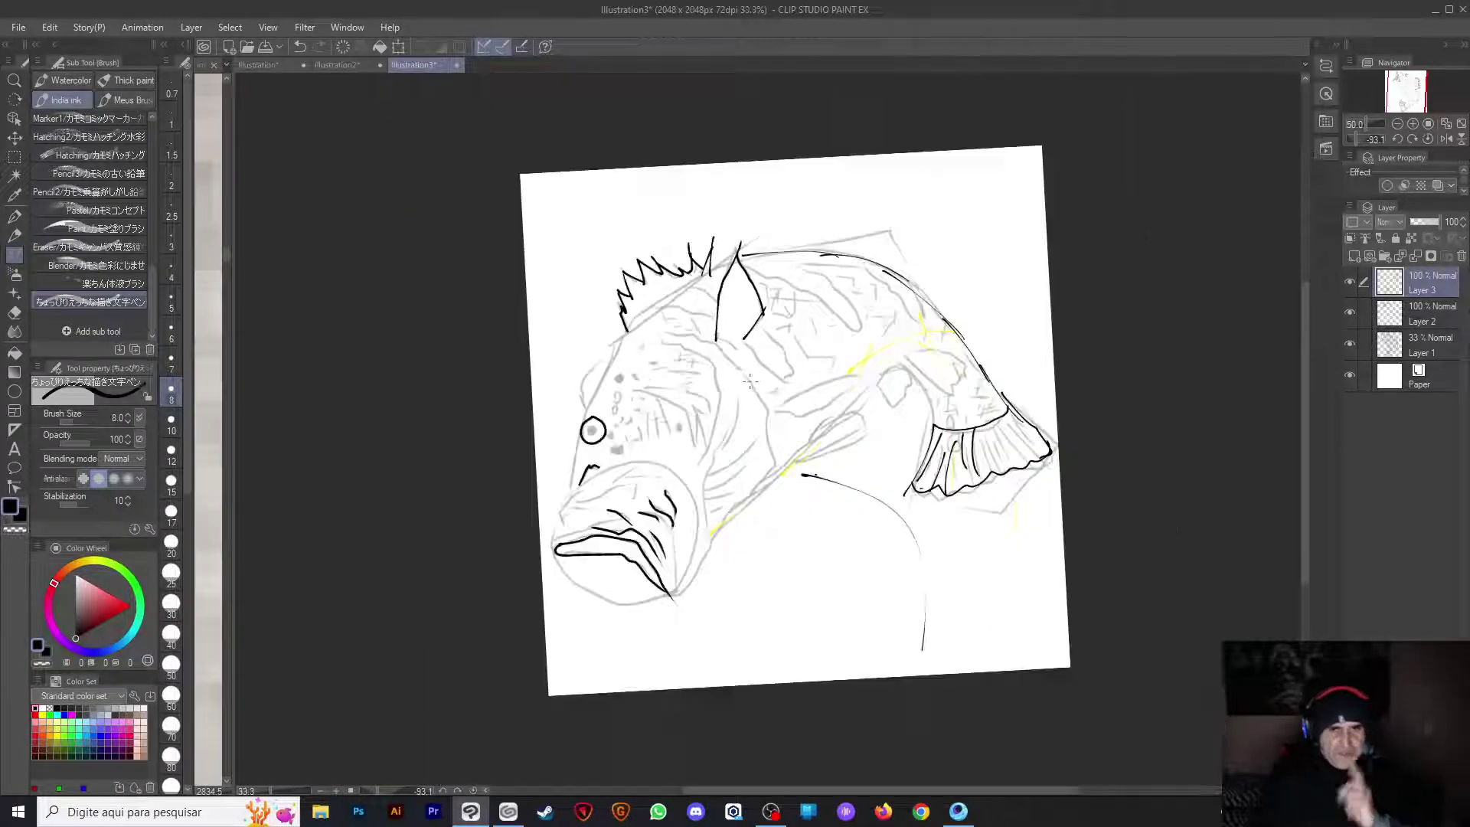
scroll(749, 382, "up", 2)
scroll(739, 384, "up", 1)
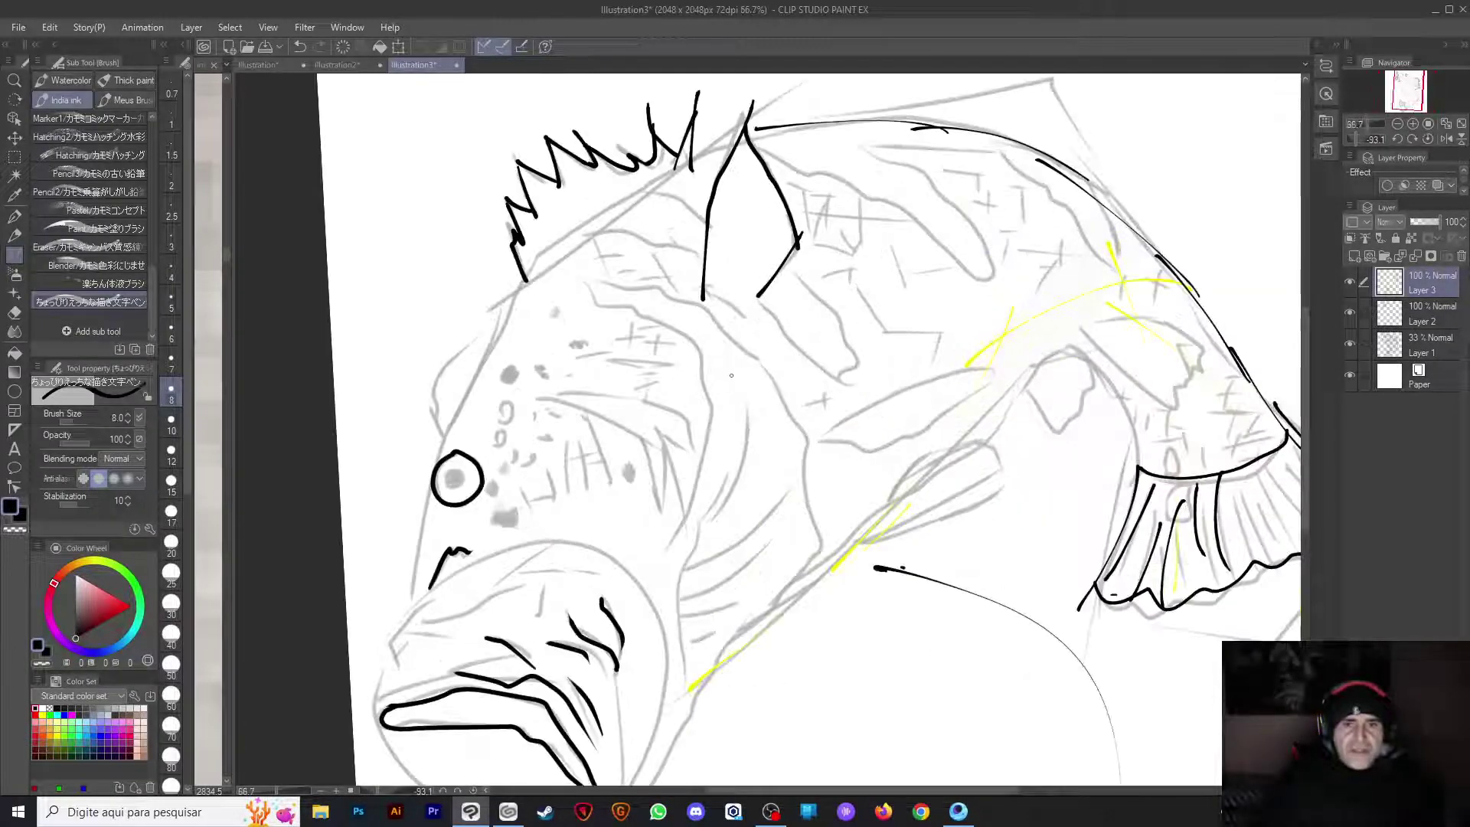
left_click_drag(849, 557, 880, 520)
mouse_move(953, 450)
left_mouse_down()
mouse_move(1033, 368)
mouse_move(1156, 390)
left_mouse_up()
scroll(815, 325, "down", 1)
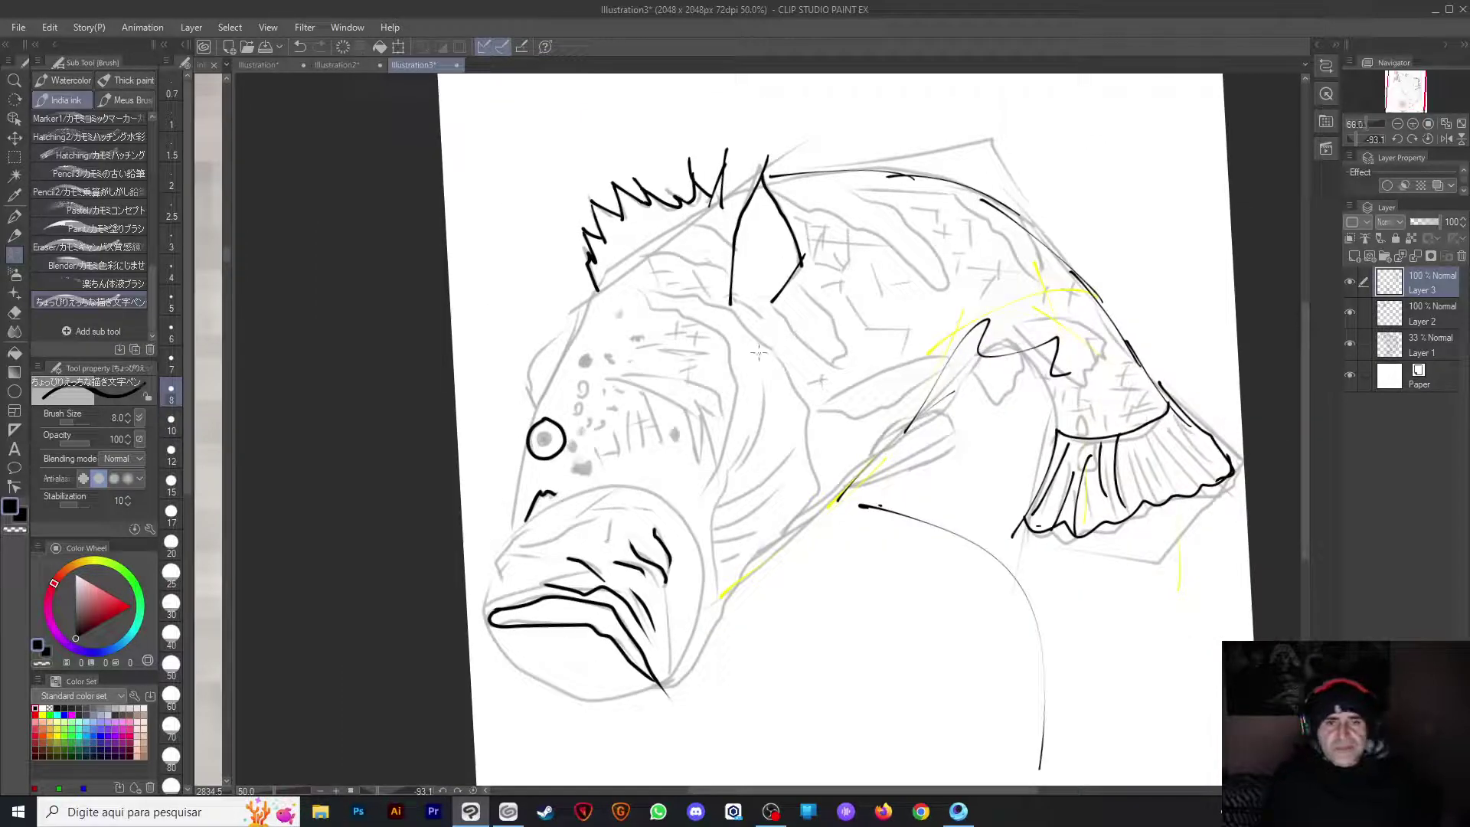
scroll(681, 394, "up", 1)
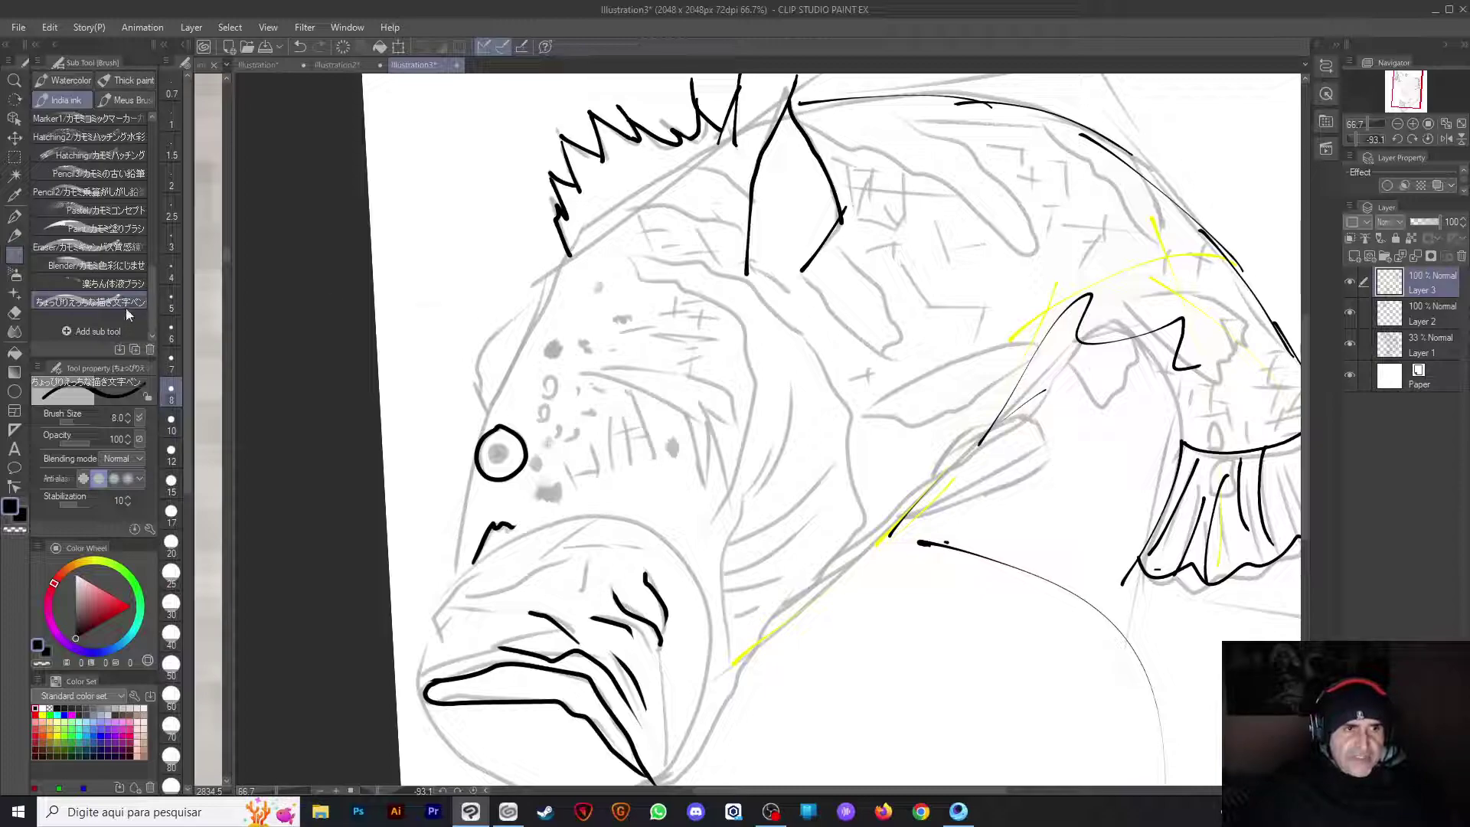
Try the droplet brush across the fish's body at about size 155 and undo the trial strokes
left_click(101, 284)
mouse_move(852, 400)
left_mouse_down()
mouse_move(848, 478)
mouse_move(956, 525)
left_mouse_up()
mouse_move(1034, 337)
left_mouse_down()
mouse_move(949, 246)
mouse_move(812, 230)
left_mouse_up()
key("ctrl+z")
key("ctrl+z")
key("ctrl+z")
left_click_drag(708, 421, 511, 590)
scroll(796, 438, "down", 1)
scroll(796, 436, "down", 2)
key("ctrl+z")
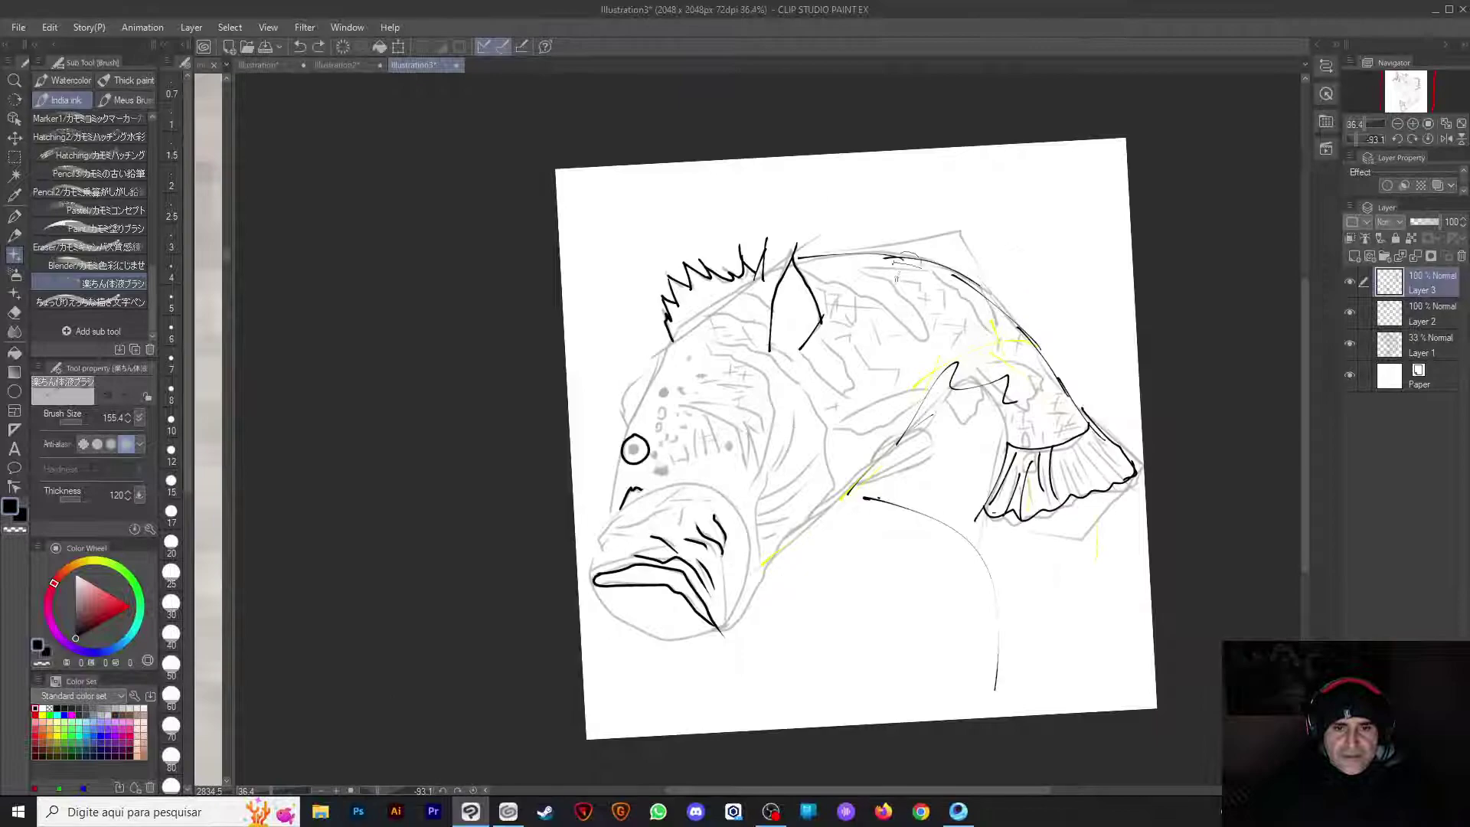
Try droplet strokes at a larger brush size over and below the fish's body
left_click(903, 293)
left_click_drag(858, 468, 824, 611)
left_click_drag(746, 664, 675, 674)
left_click_drag(825, 381, 754, 413)
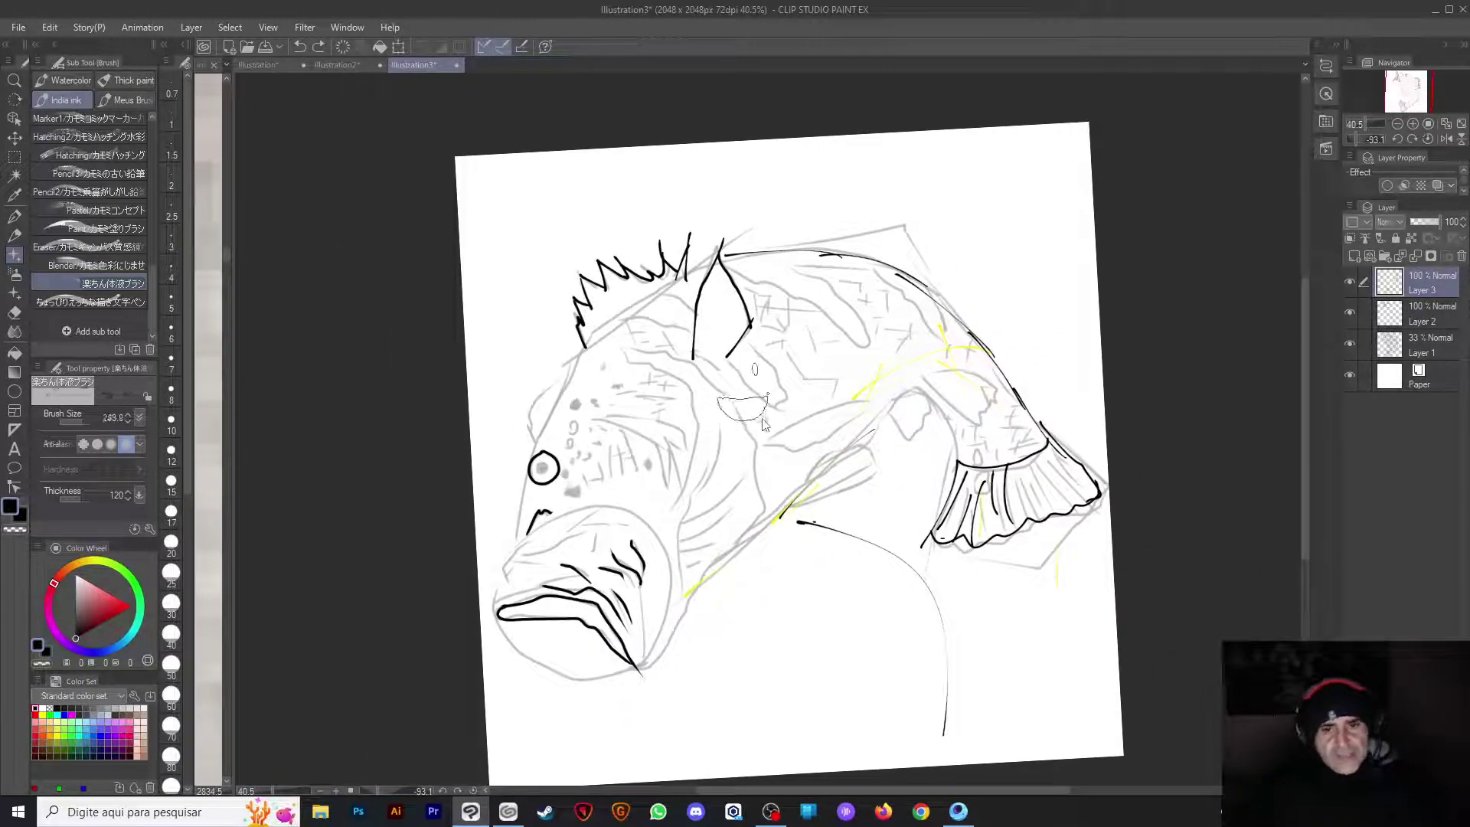
Return to the lettering pen, try a large black zigzag across the fish's body, and undo it
left_click(138, 302)
mouse_move(723, 327)
left_mouse_down()
mouse_move(916, 465)
mouse_move(873, 241)
mouse_move(704, 232)
left_mouse_up()
scroll(819, 287, "up", 3)
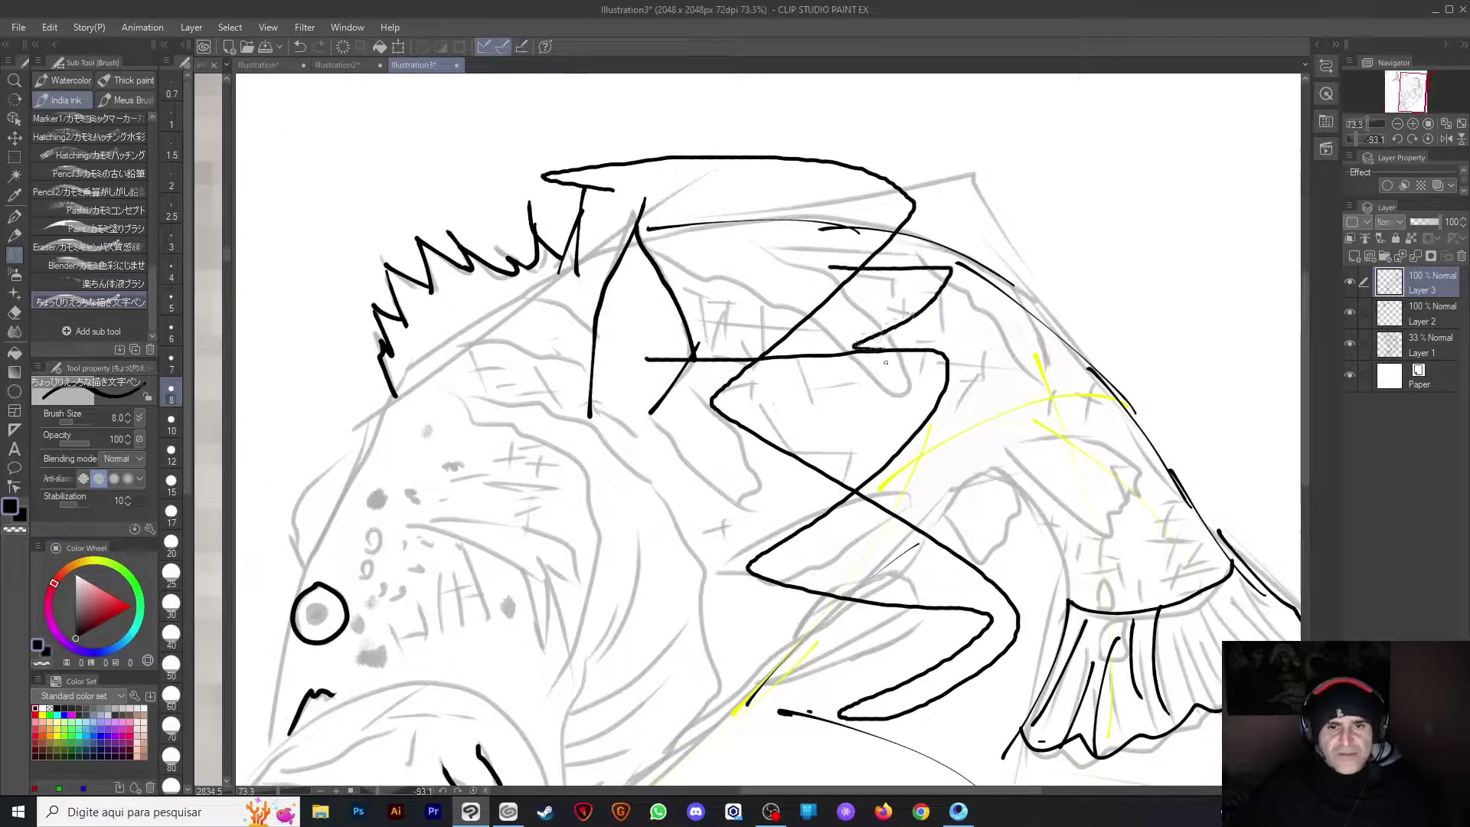
scroll(850, 307, "down", 2)
key("ctrl+z")
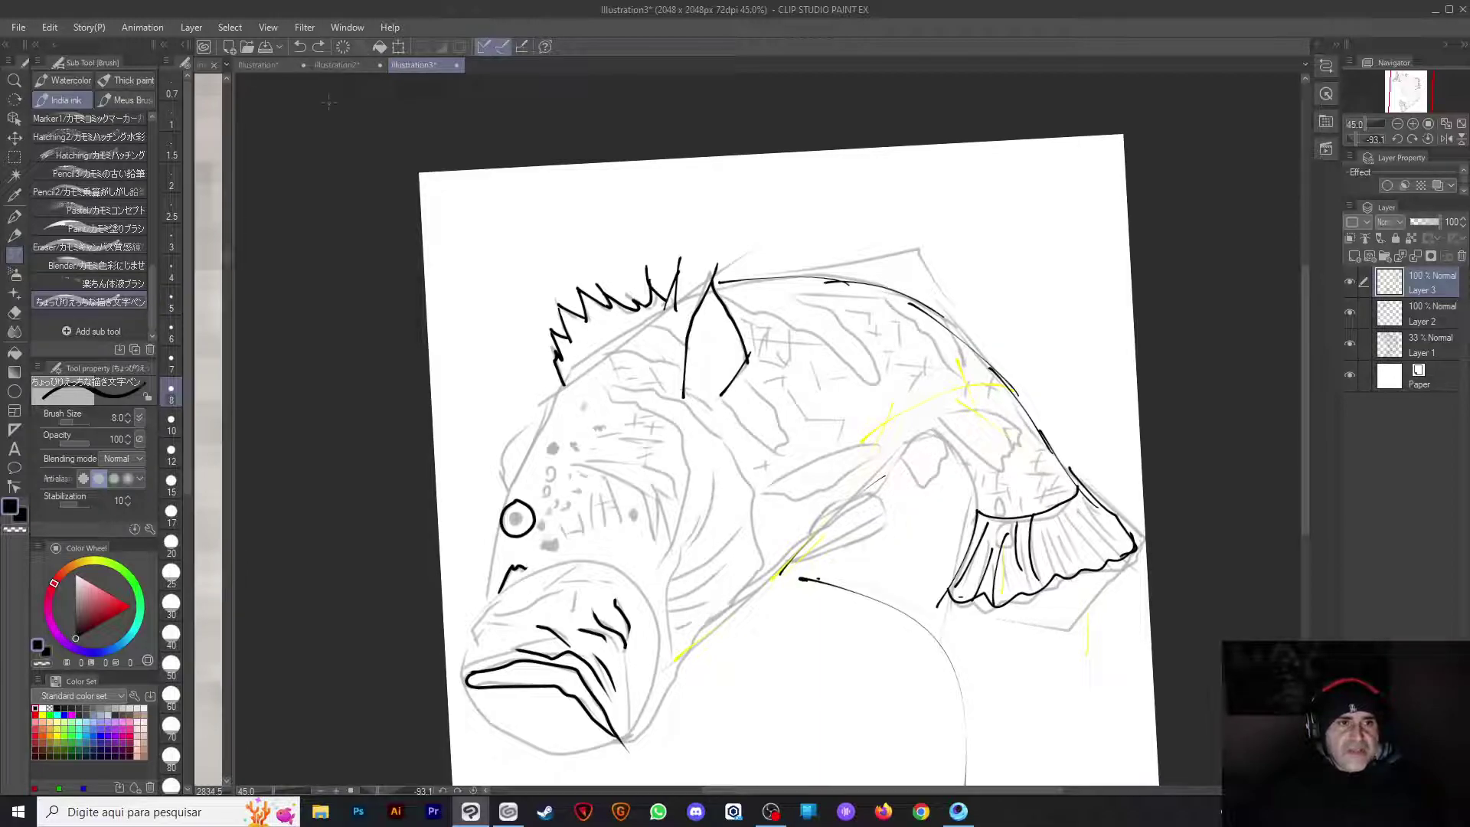
Lower the fish sketch layer's opacity to 36% in Illustration2 and 28% in Illustration, leaving Layer 2 active there at 100%
left_click(337, 65)
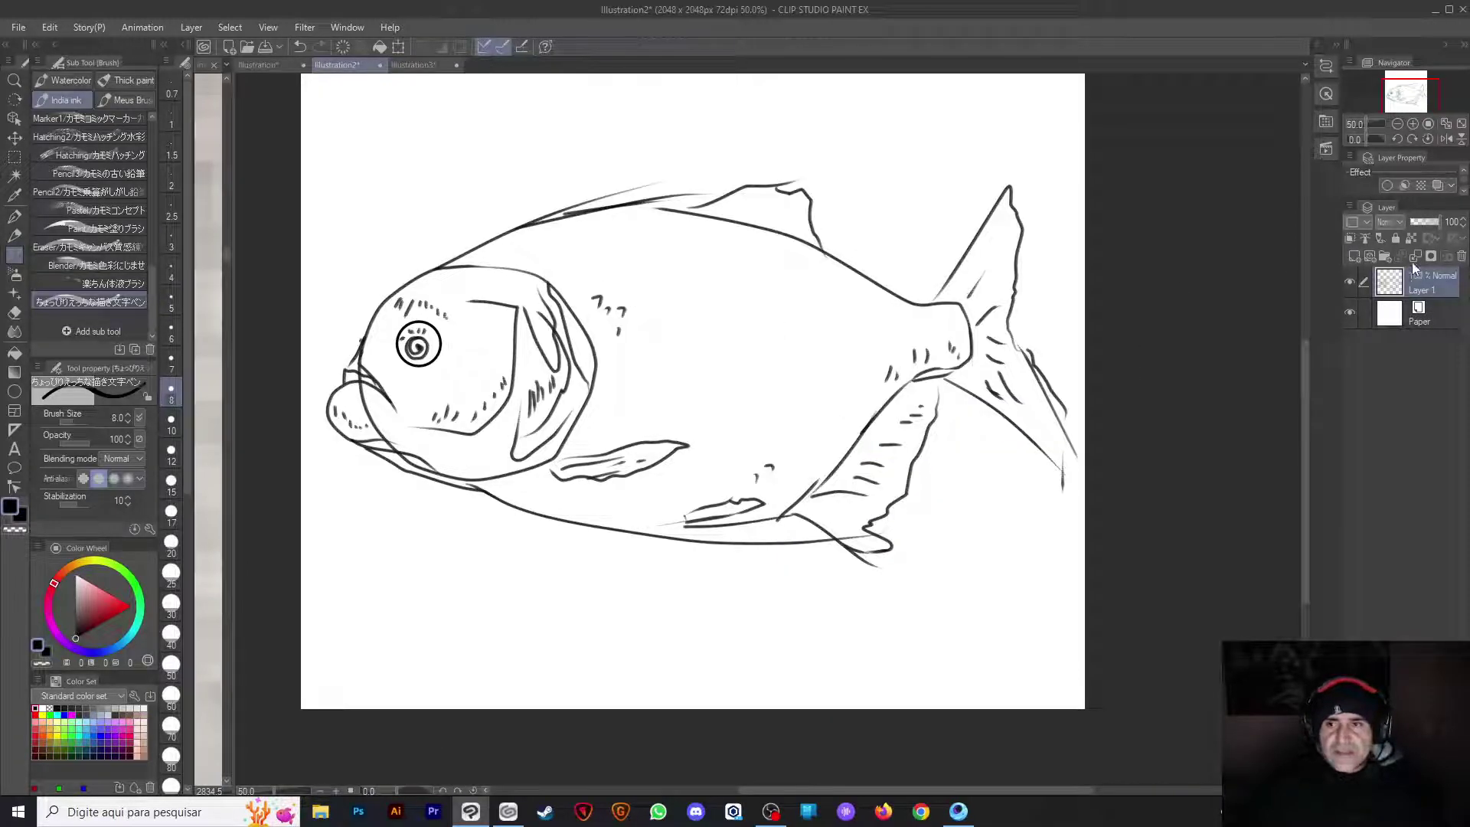
left_click(1422, 223)
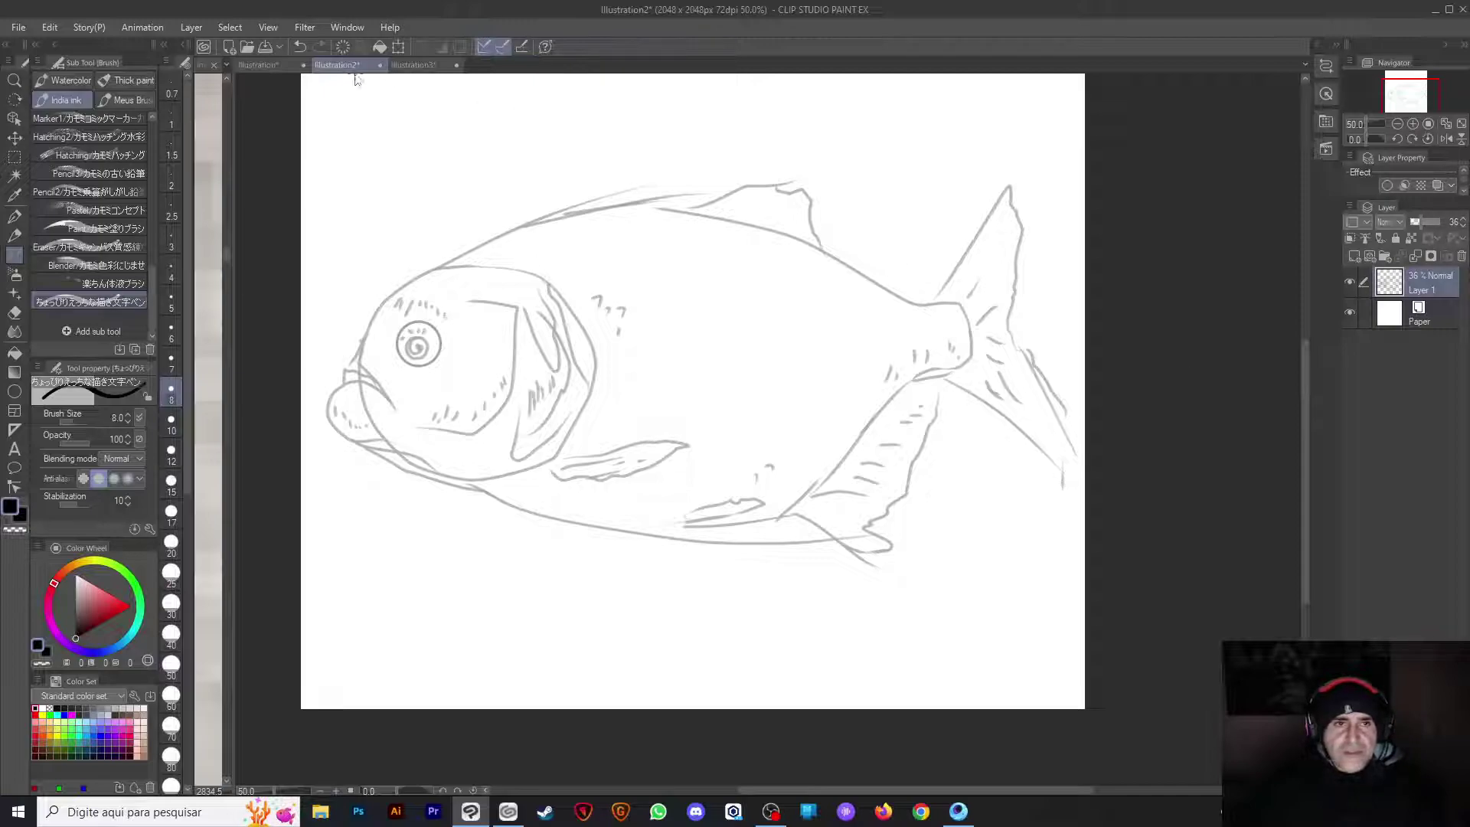
left_click(258, 65)
left_click(1424, 221)
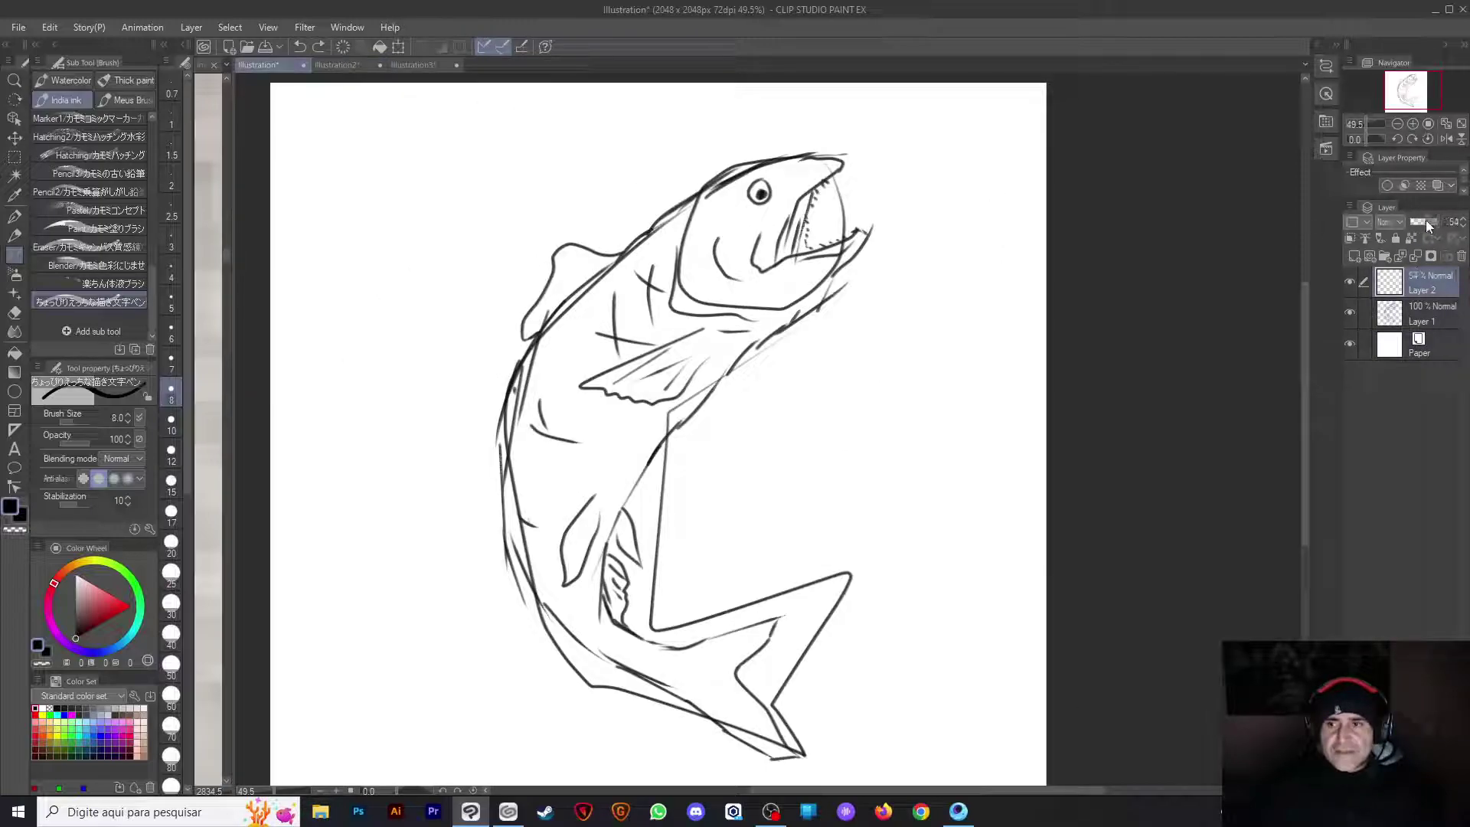
mouse_move(1421, 218)
left_mouse_down()
mouse_move(1440, 219)
mouse_move(1417, 221)
left_mouse_up()
left_click(1390, 309)
left_click(1351, 313)
key("ctrl+z")
left_click(1385, 282)
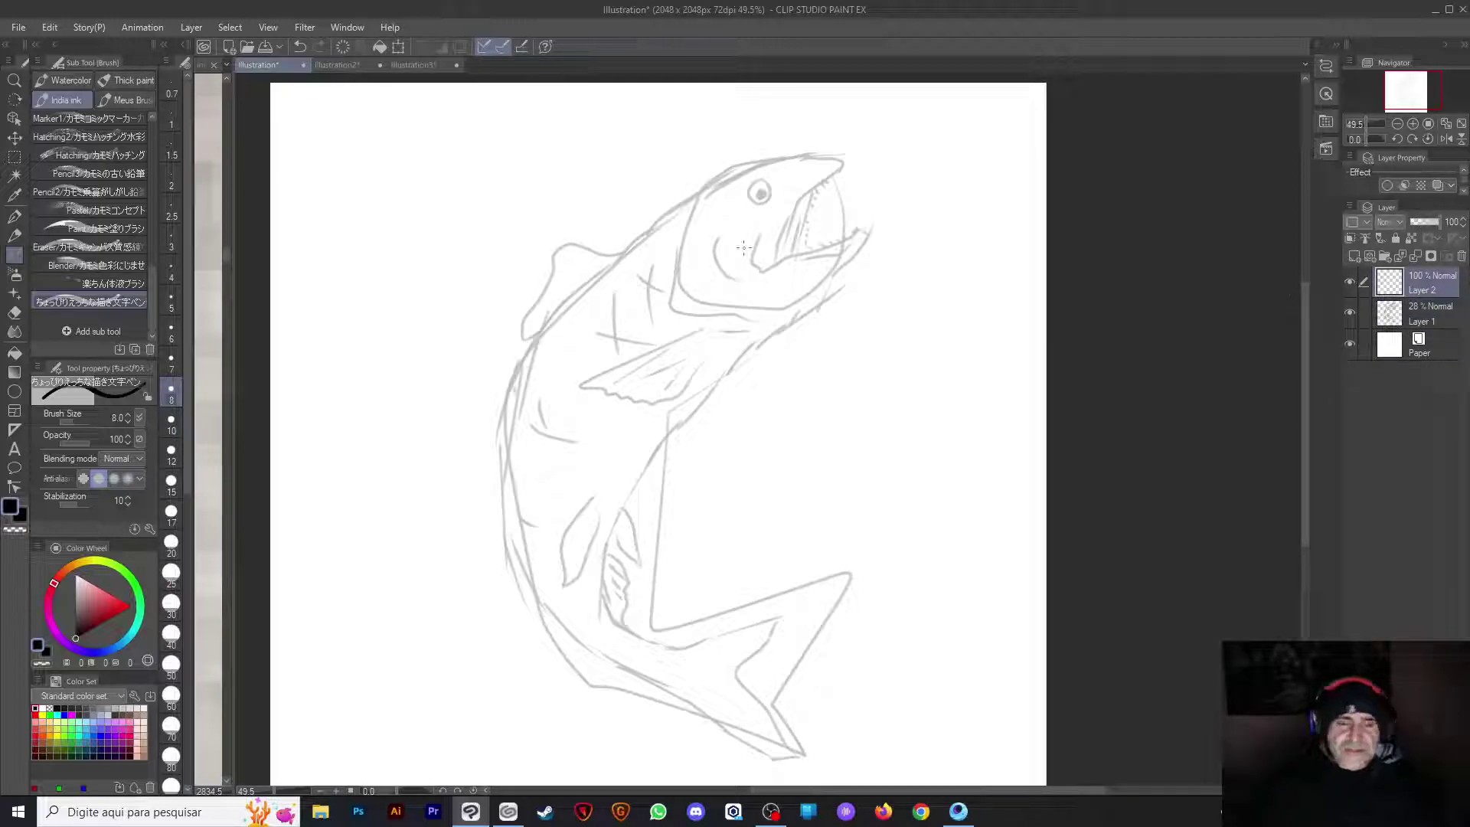
Ink the tip of the lower jaw in black at size 8, undoing the trial strokes along the throat and belly
left_click_drag(816, 306, 777, 327)
key("ctrl+z")
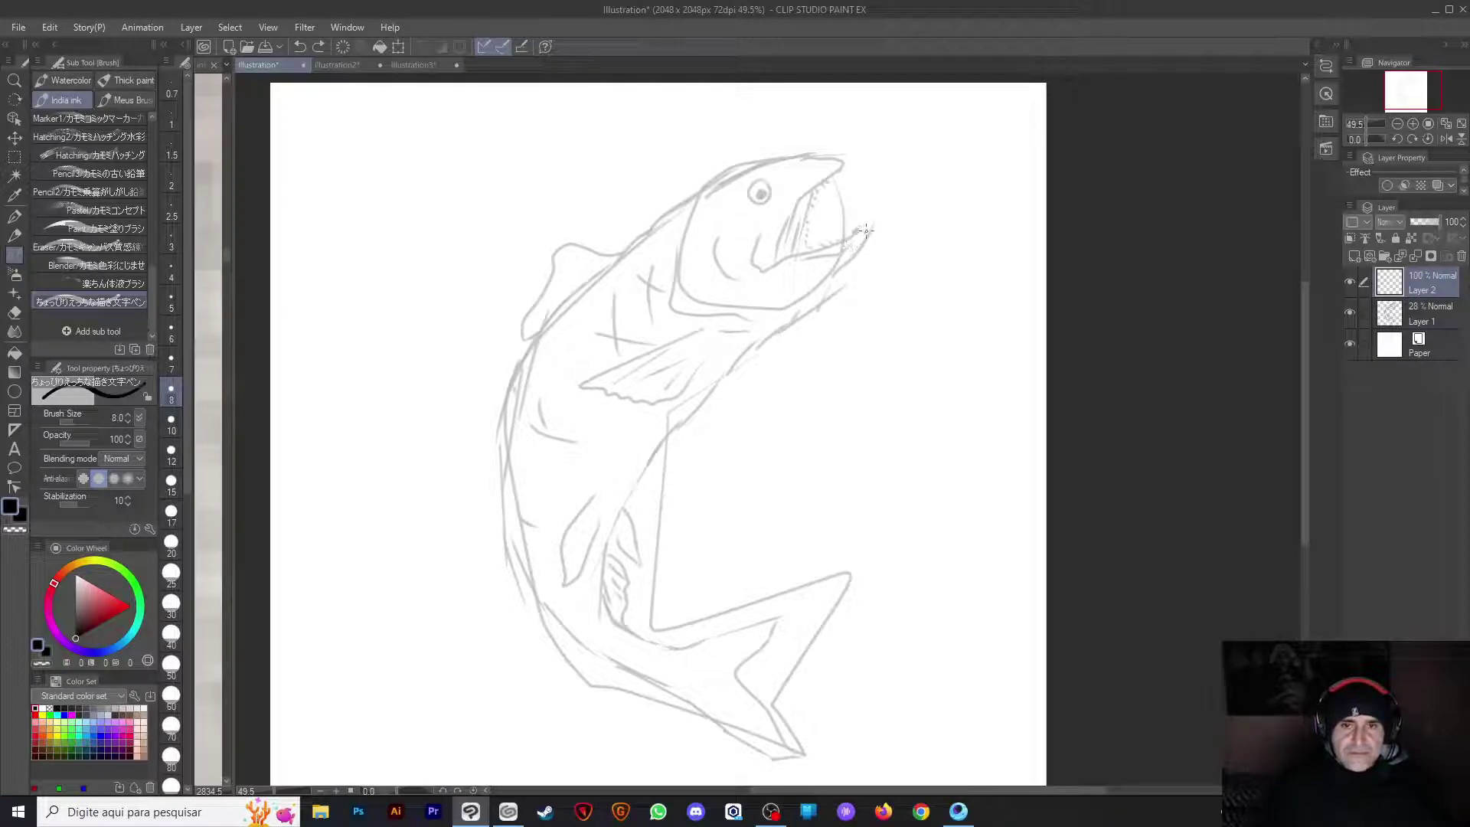
mouse_move(864, 235)
left_mouse_down()
mouse_move(794, 333)
mouse_move(742, 361)
left_mouse_up()
mouse_move(658, 458)
left_mouse_down()
mouse_move(625, 505)
mouse_move(604, 586)
left_mouse_up()
key("ctrl+z")
key("ctrl+z")
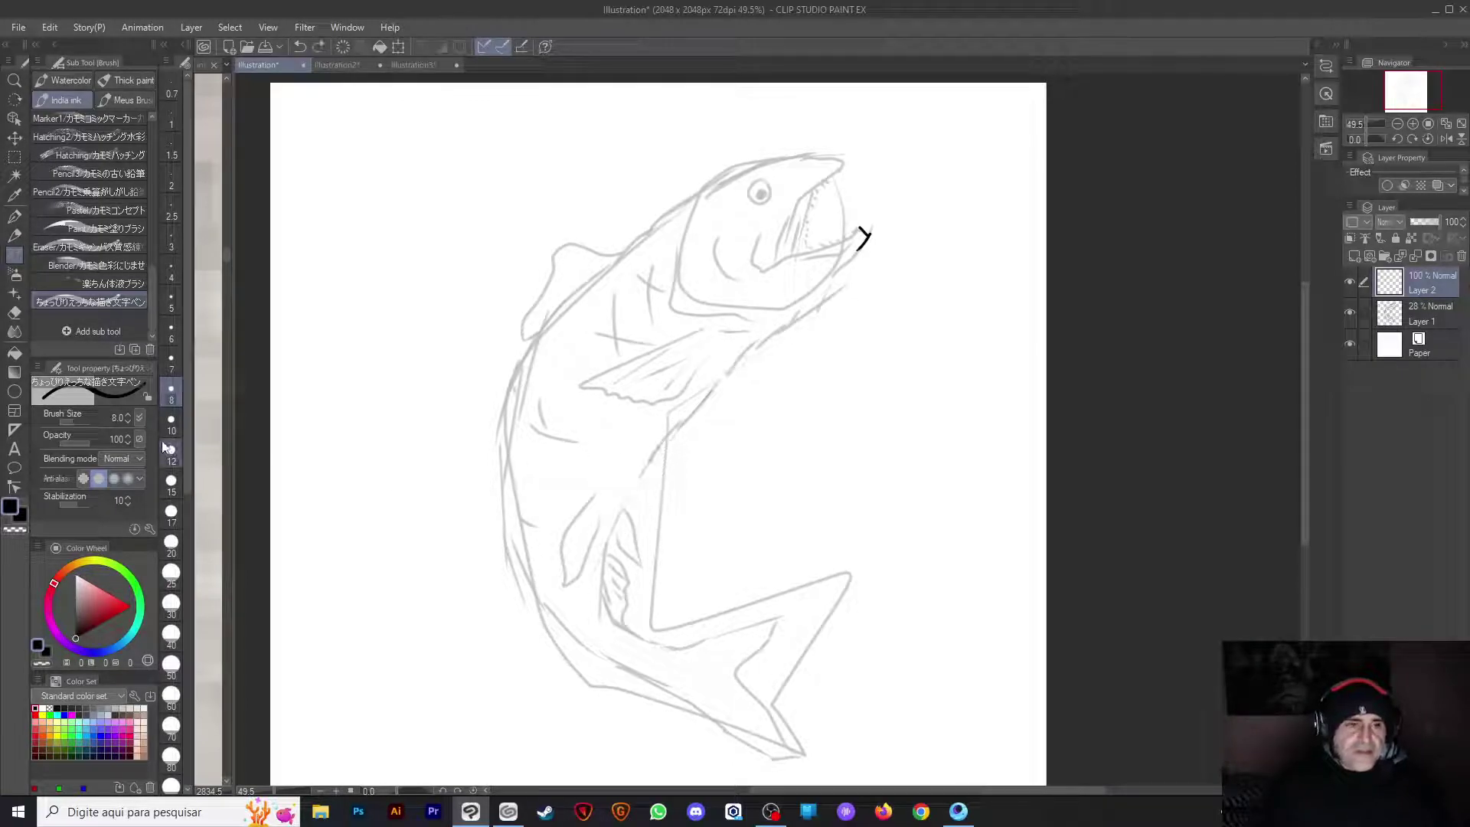
In the lettering pen's detailed settings, make the Correction options, including sharp angles, speed adjustment and post correction, available among the tool properties
left_click(149, 528)
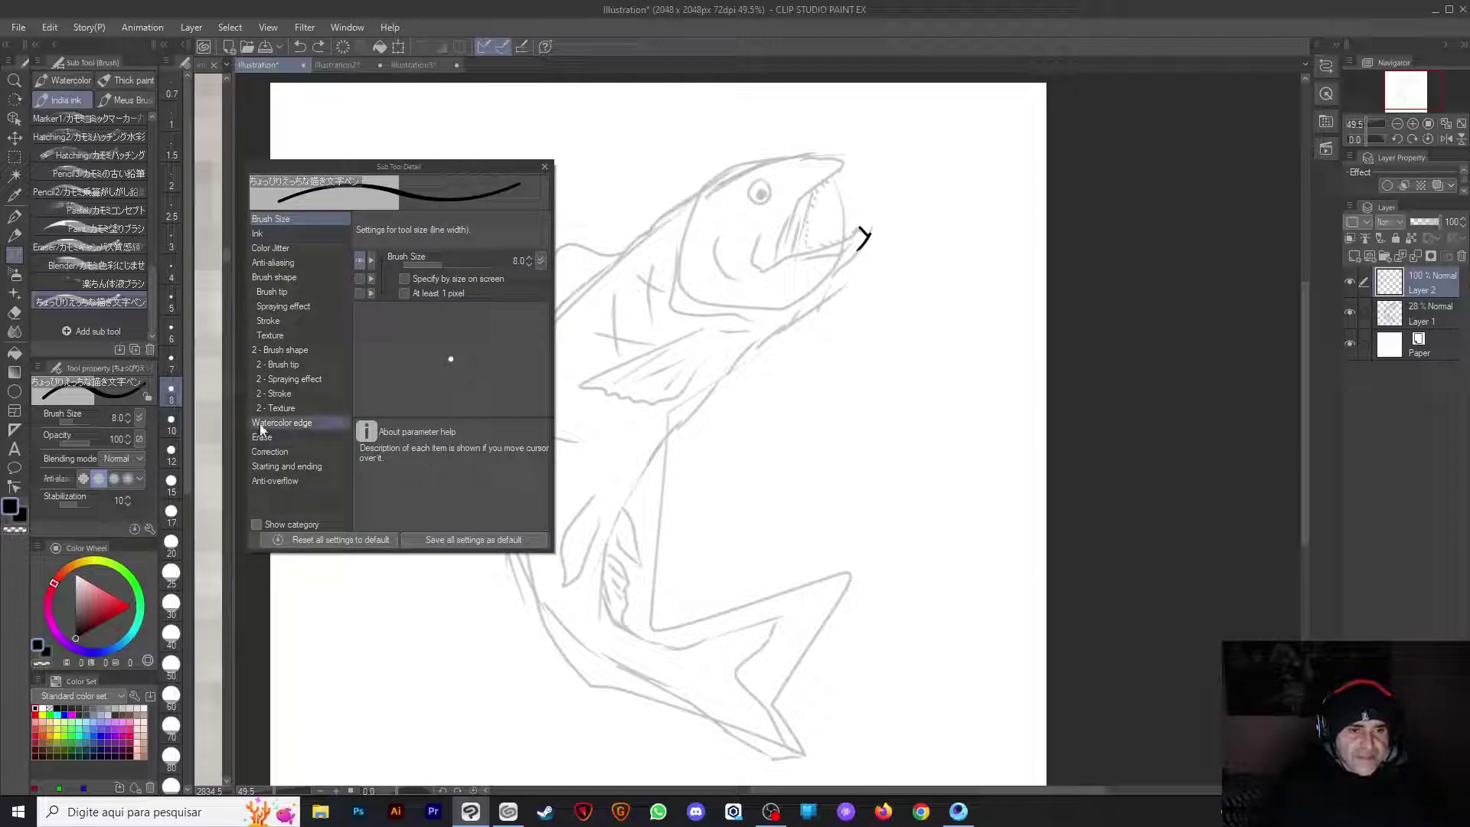
left_click(288, 466)
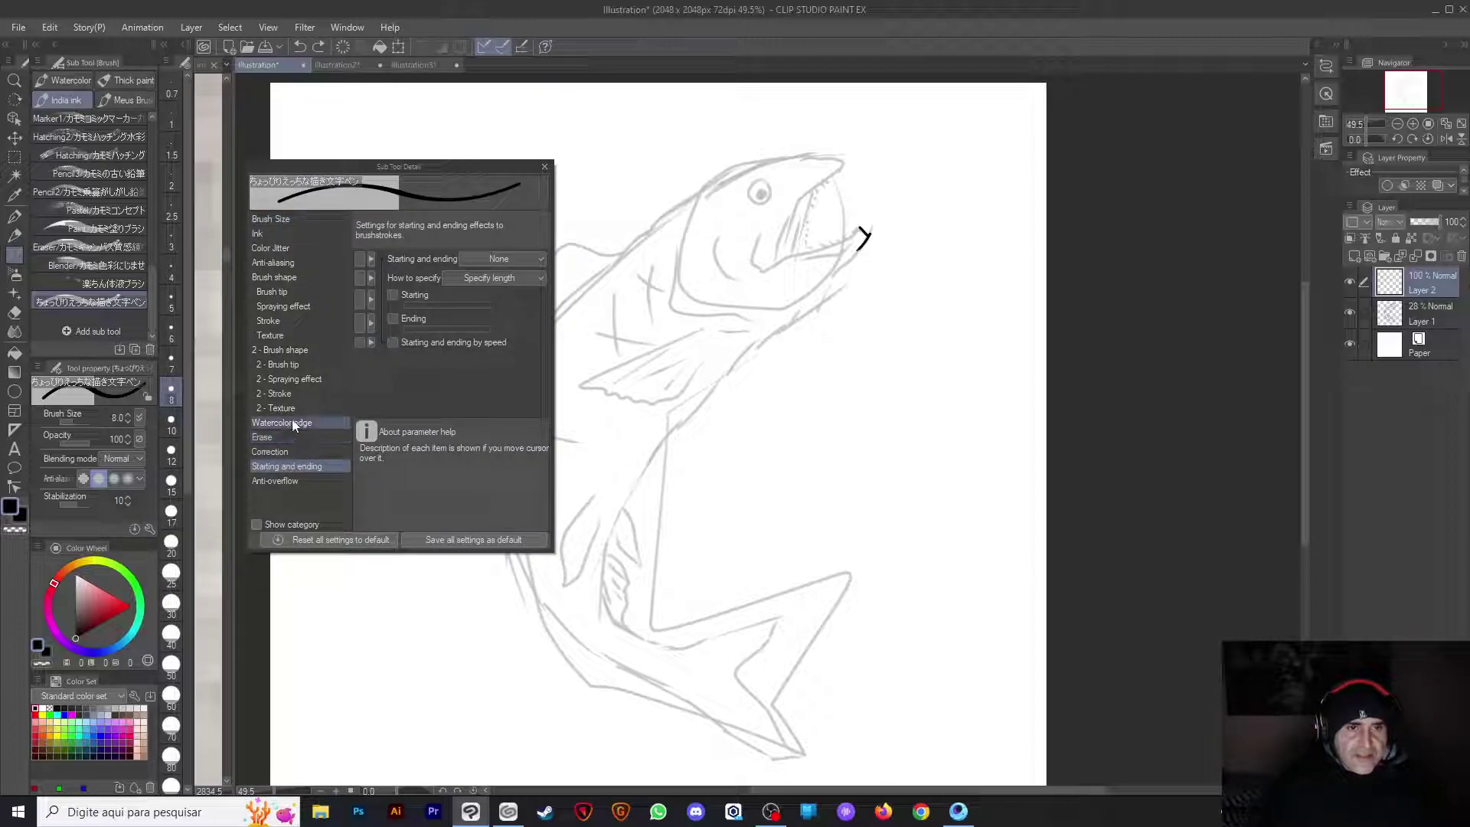
left_click(302, 452)
left_click(360, 260)
left_click(359, 300)
left_click_drag(361, 319, 362, 421)
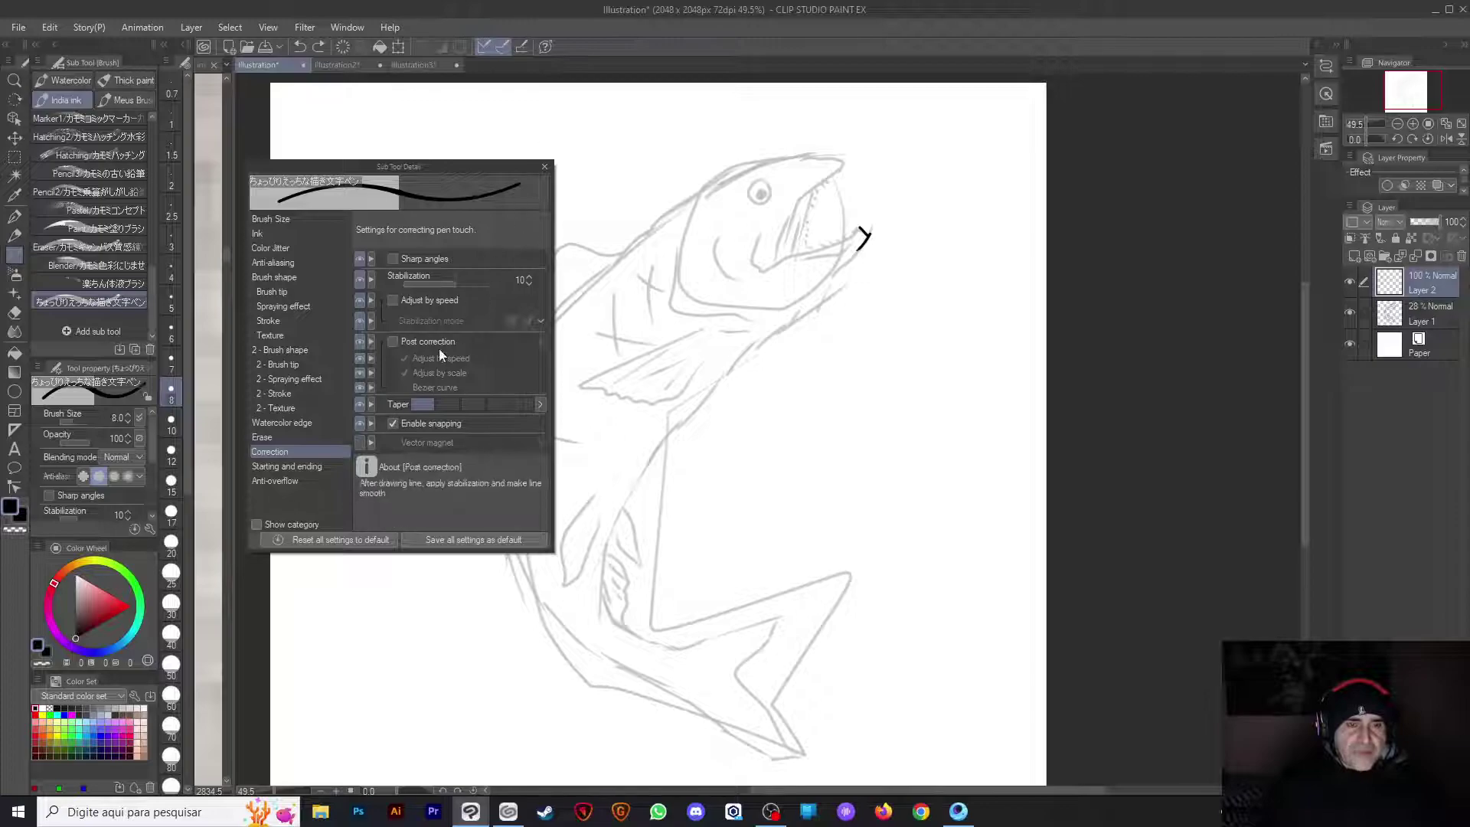
left_click(359, 443)
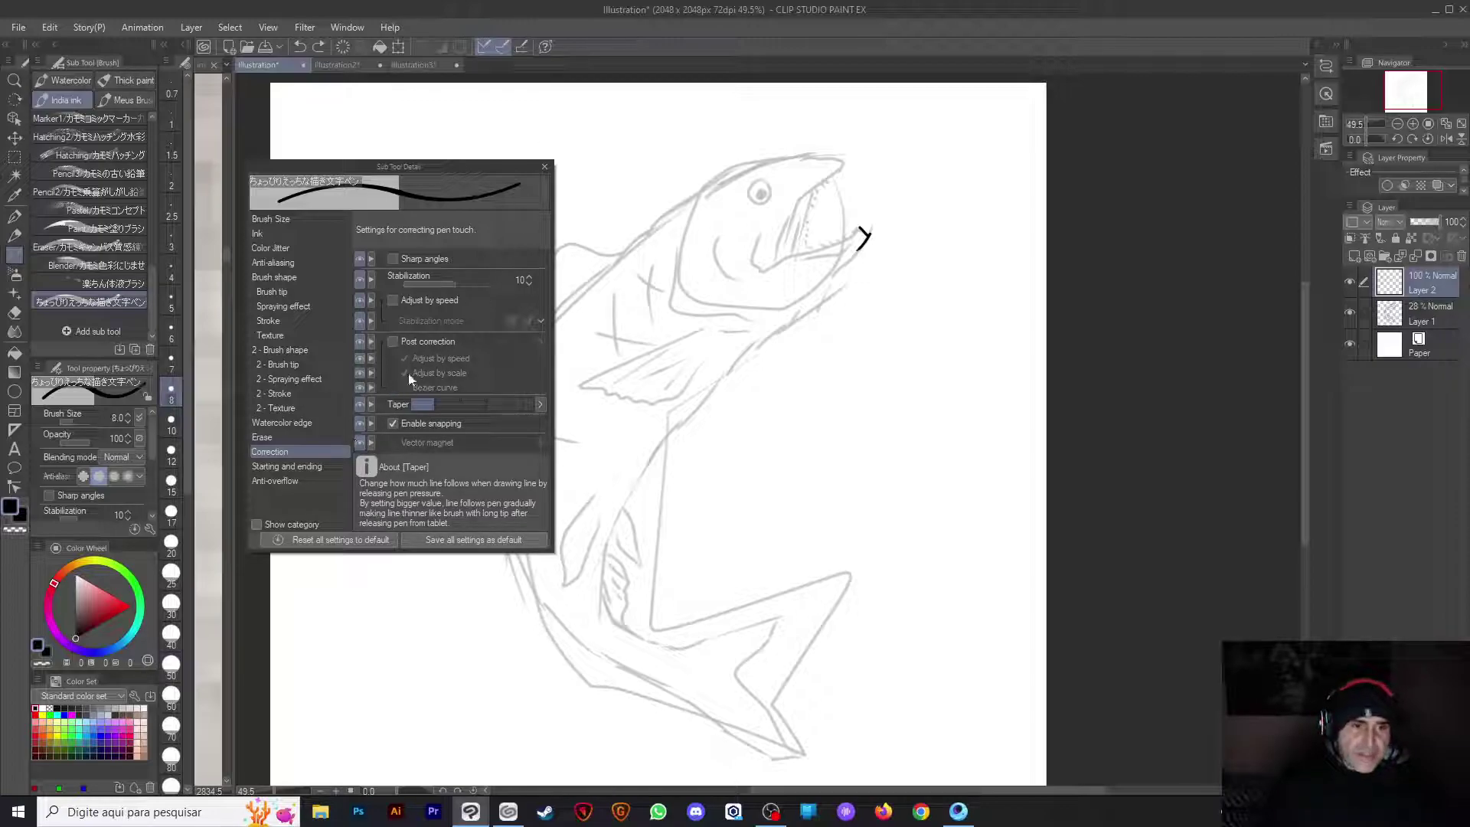
left_click(544, 166)
Set the lettering pen's stabilization to 20 and turn on post correction
left_click_drag(153, 439, 149, 478)
left_click(47, 457)
scroll(153, 462, "up", 1)
scroll(153, 458, "up", 2)
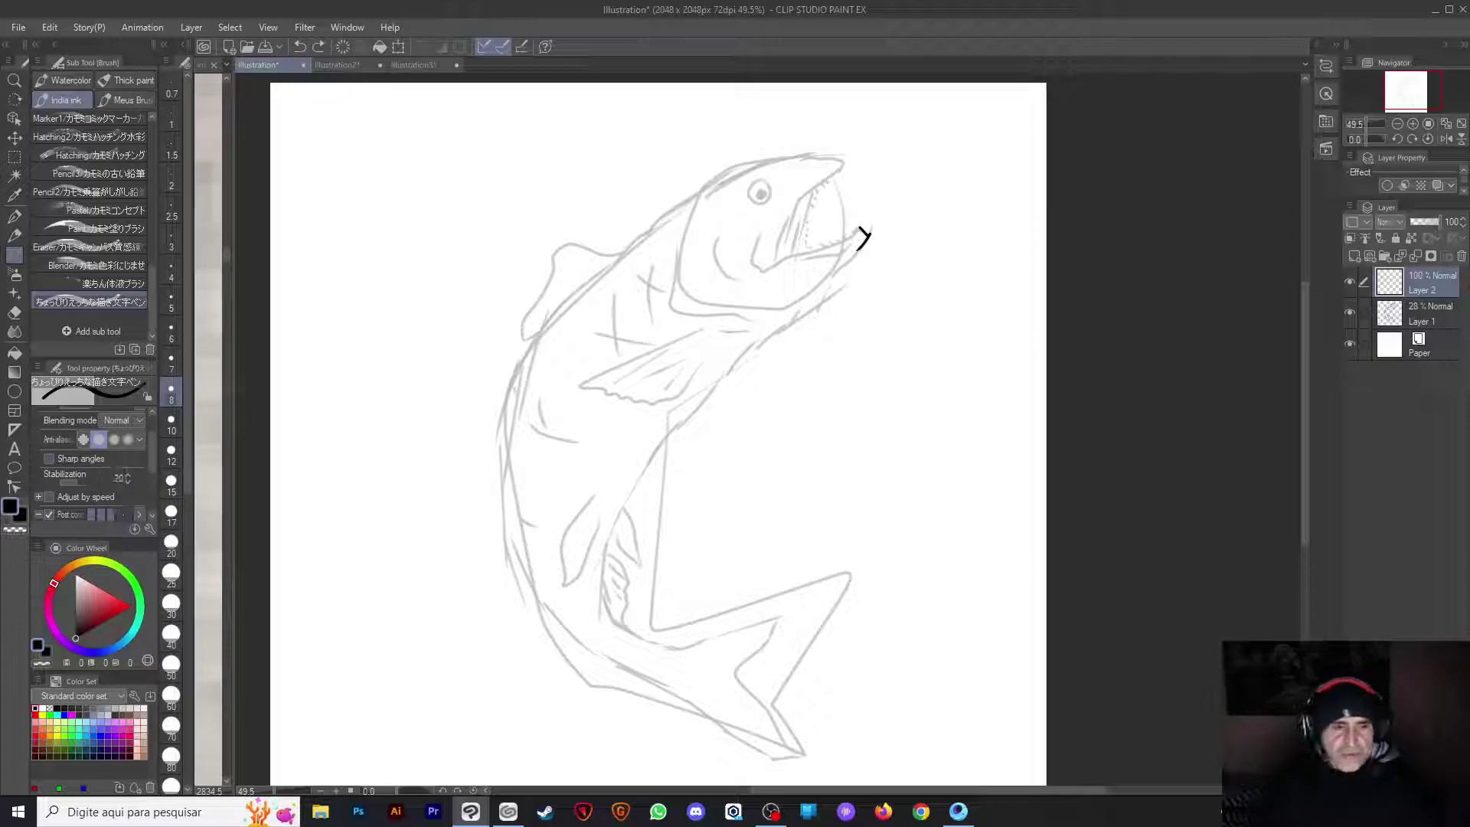
Ink the belly curve and the forked tail's outline in black at size 8, undoing the first trial strokes
mouse_move(483, 387)
left_mouse_down()
mouse_move(880, 291)
mouse_move(788, 329)
mouse_move(564, 564)
mouse_move(567, 624)
left_mouse_up()
key("ctrl+z")
key("ctrl+z")
mouse_move(722, 383)
left_mouse_down()
mouse_move(598, 574)
mouse_move(608, 547)
mouse_move(609, 614)
mouse_move(830, 569)
mouse_move(842, 498)
left_mouse_up()
key("ctrl+z")
mouse_move(710, 536)
left_mouse_down()
mouse_move(915, 470)
mouse_move(889, 429)
mouse_move(846, 518)
mouse_move(881, 562)
left_mouse_up()
left_click_drag(677, 517, 879, 564)
left_click_drag(857, 472, 872, 474)
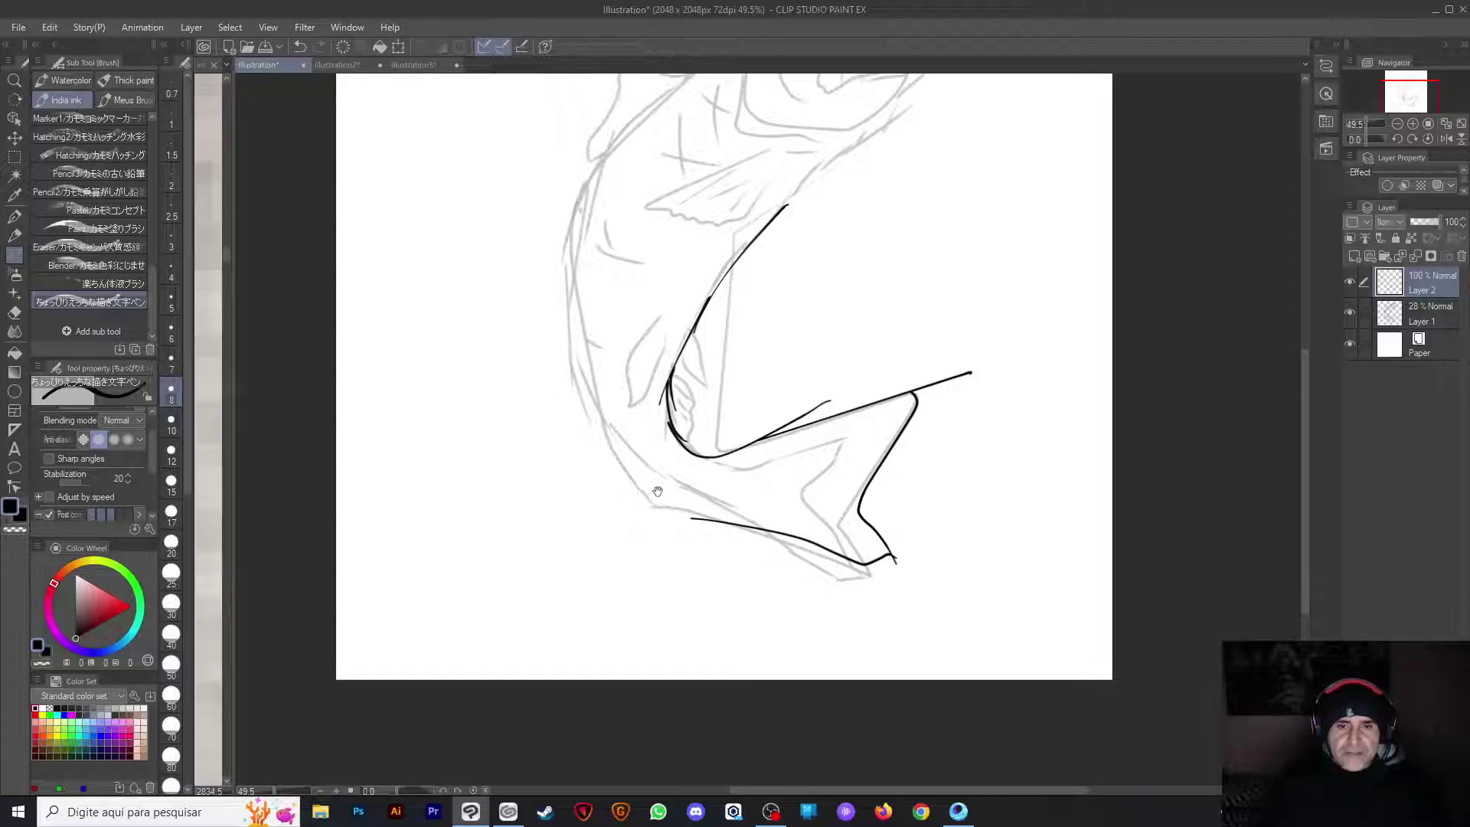
Ink the fish's back in black at size 8, from the lower bend near the tail up to the snout
left_click_drag(587, 402, 601, 451)
mouse_move(588, 394)
left_mouse_down()
mouse_move(612, 472)
mouse_move(679, 522)
left_mouse_up()
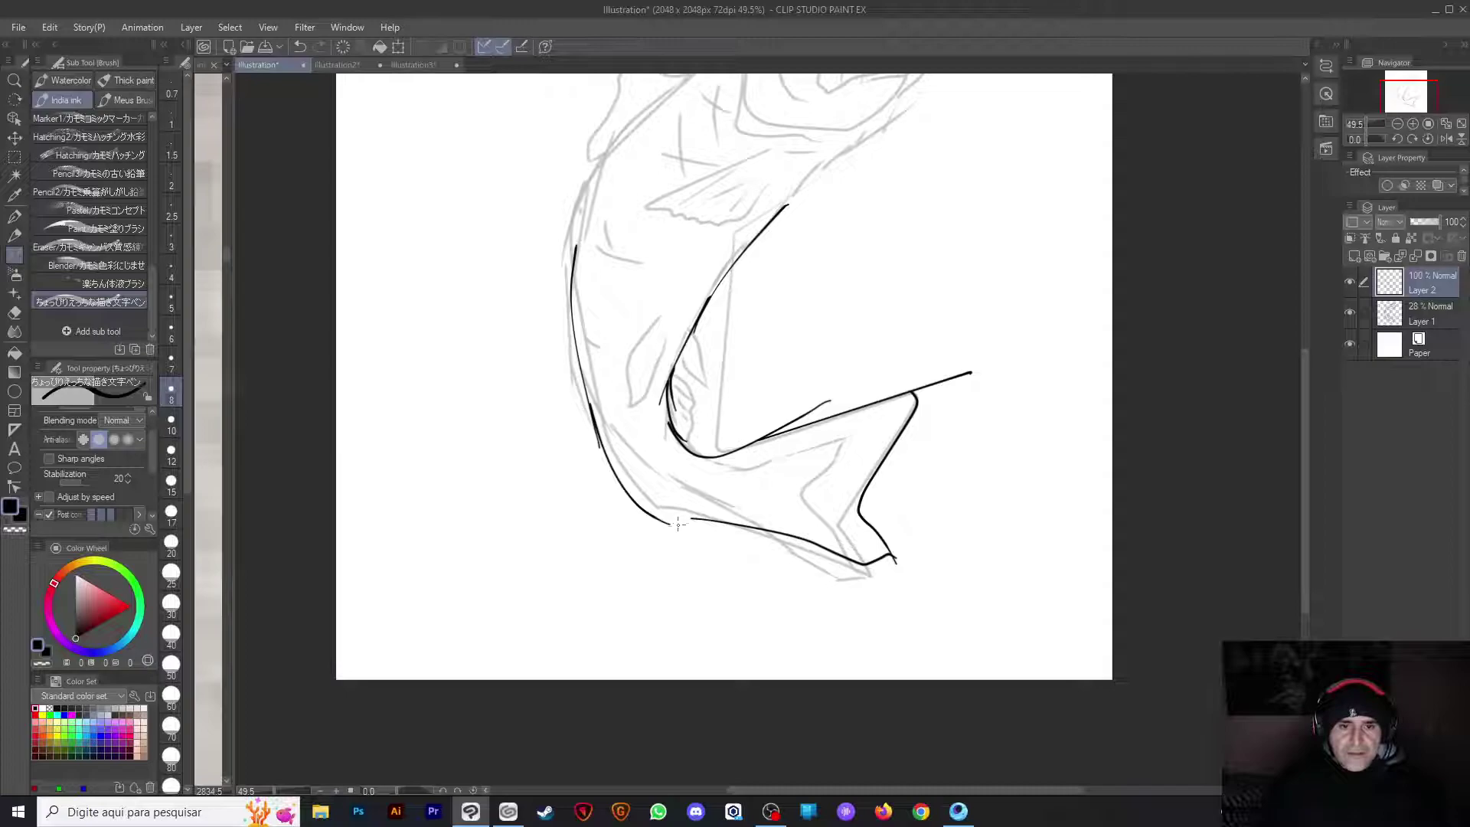
mouse_move(590, 405)
left_mouse_down()
mouse_move(641, 486)
mouse_move(741, 518)
left_mouse_up()
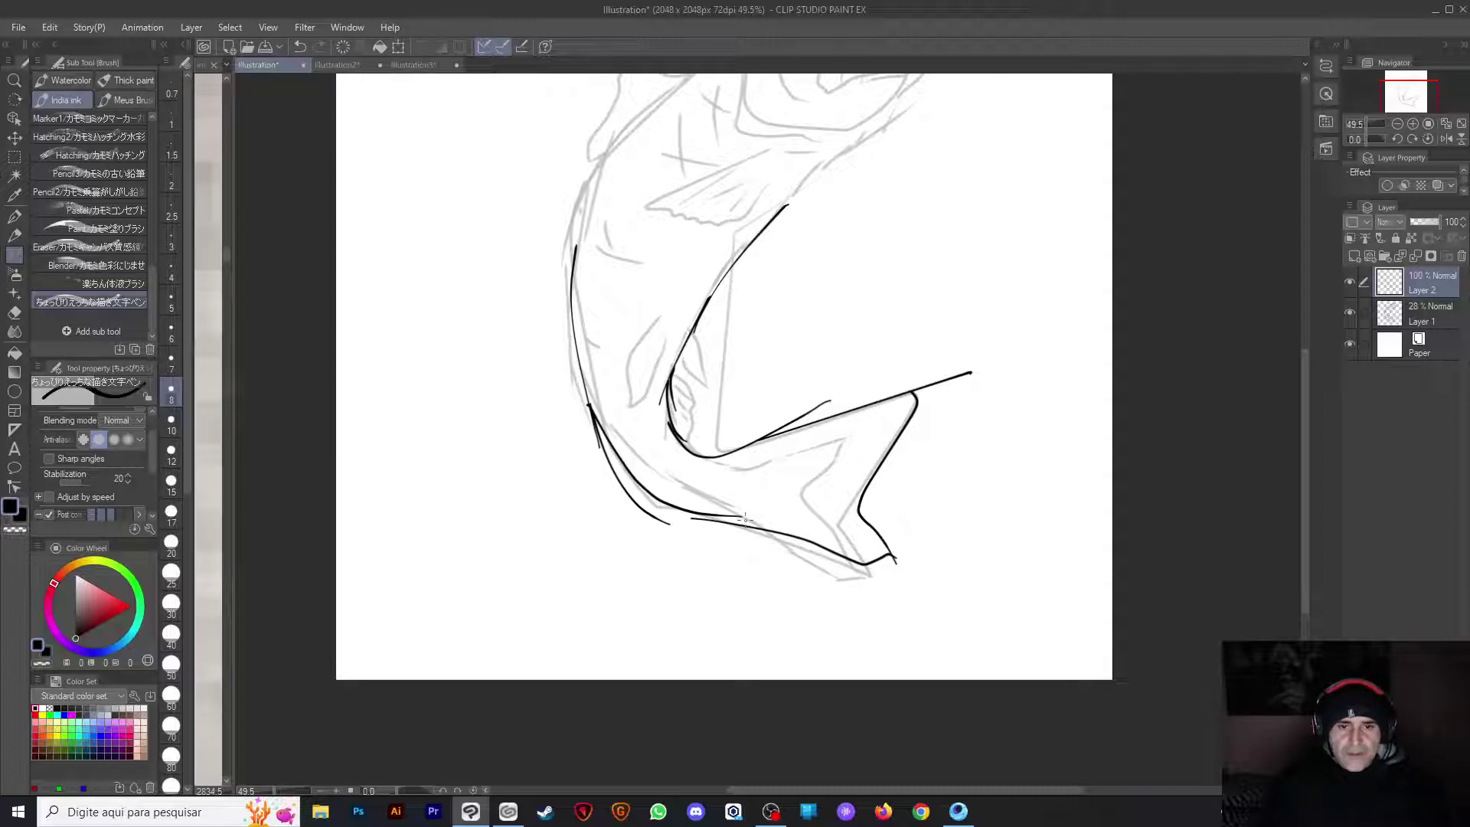
left_click_drag(654, 420, 725, 581)
mouse_move(879, 153)
left_mouse_down()
mouse_move(718, 273)
mouse_move(656, 377)
left_mouse_up()
Ink the mouth opening and the upper line of the lower jaw in black, undoing unwanted strokes
mouse_move(851, 177)
left_mouse_down()
mouse_move(830, 290)
mouse_move(734, 357)
mouse_move(893, 310)
mouse_move(868, 336)
left_mouse_up()
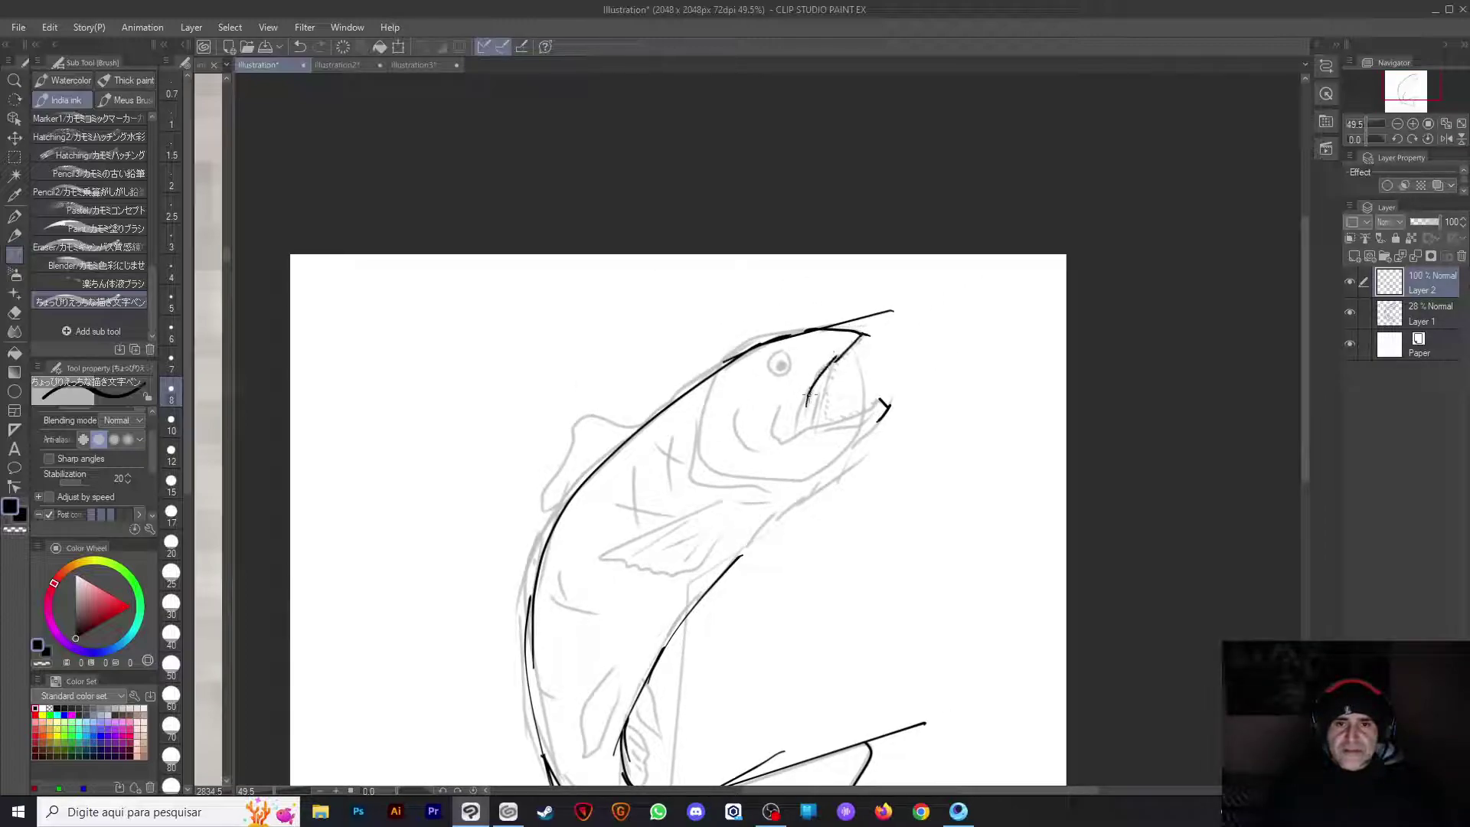
left_click_drag(810, 443, 847, 317)
left_click_drag(820, 423, 901, 392)
key("ctrl+z")
key("ctrl+z")
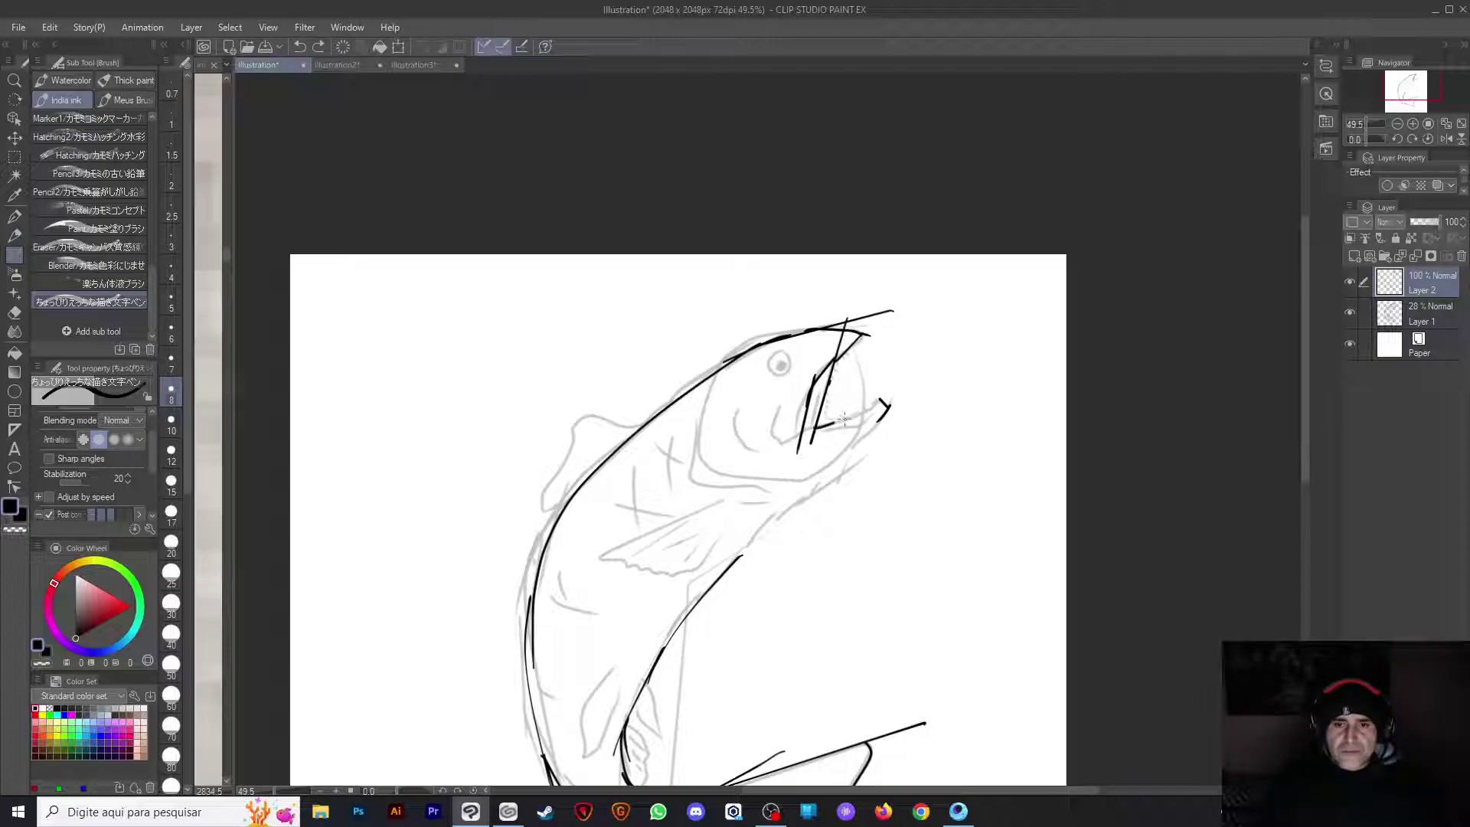
Erase the line ends overshooting above the snout with the Hard eraser at size 84
scroll(884, 398, "up", 3)
key("e")
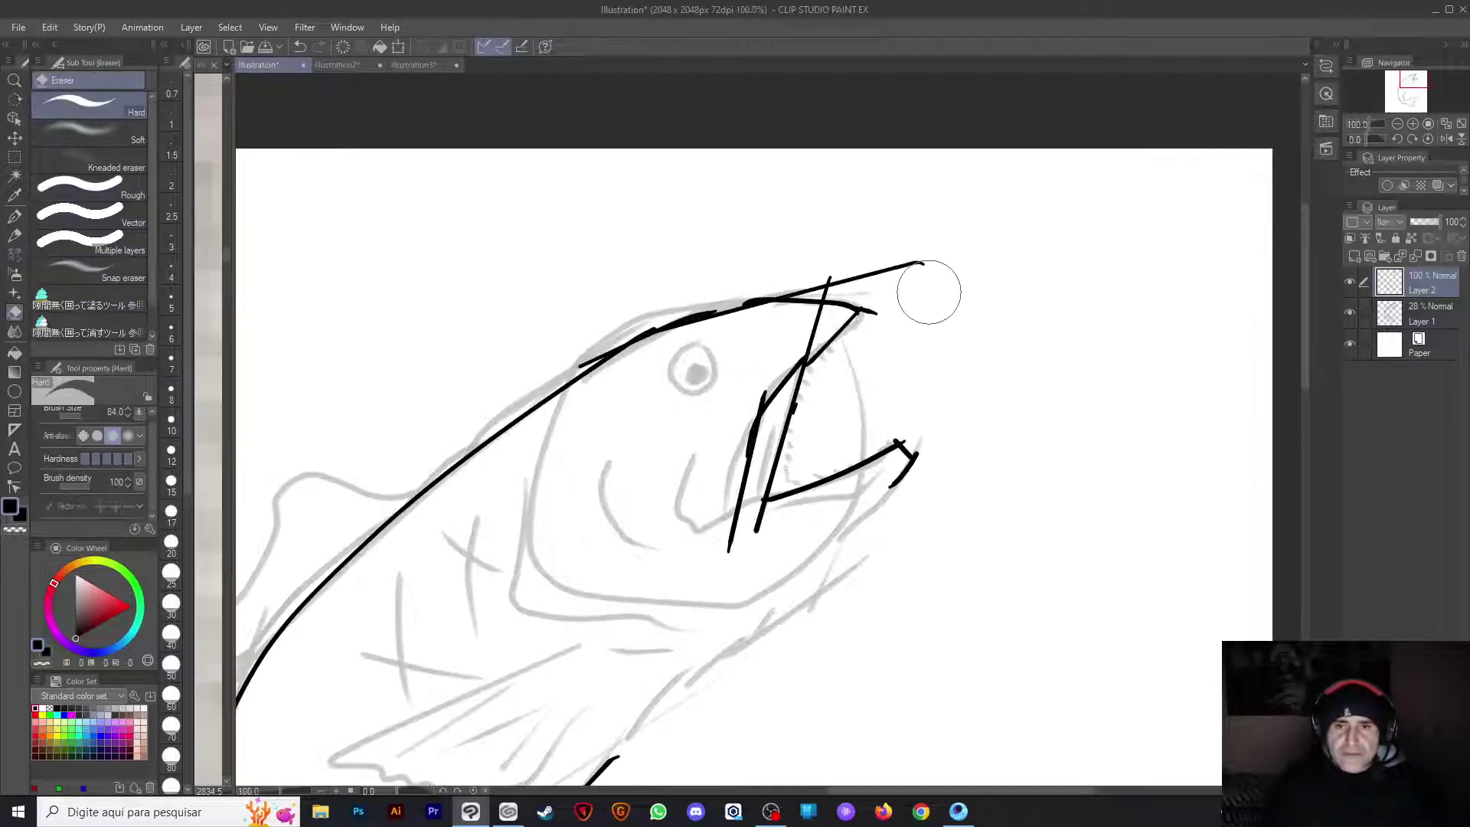
mouse_move(885, 275)
left_mouse_down()
mouse_move(810, 253)
mouse_move(827, 255)
mouse_move(780, 264)
left_mouse_up()
scroll(740, 322, "down", 2)
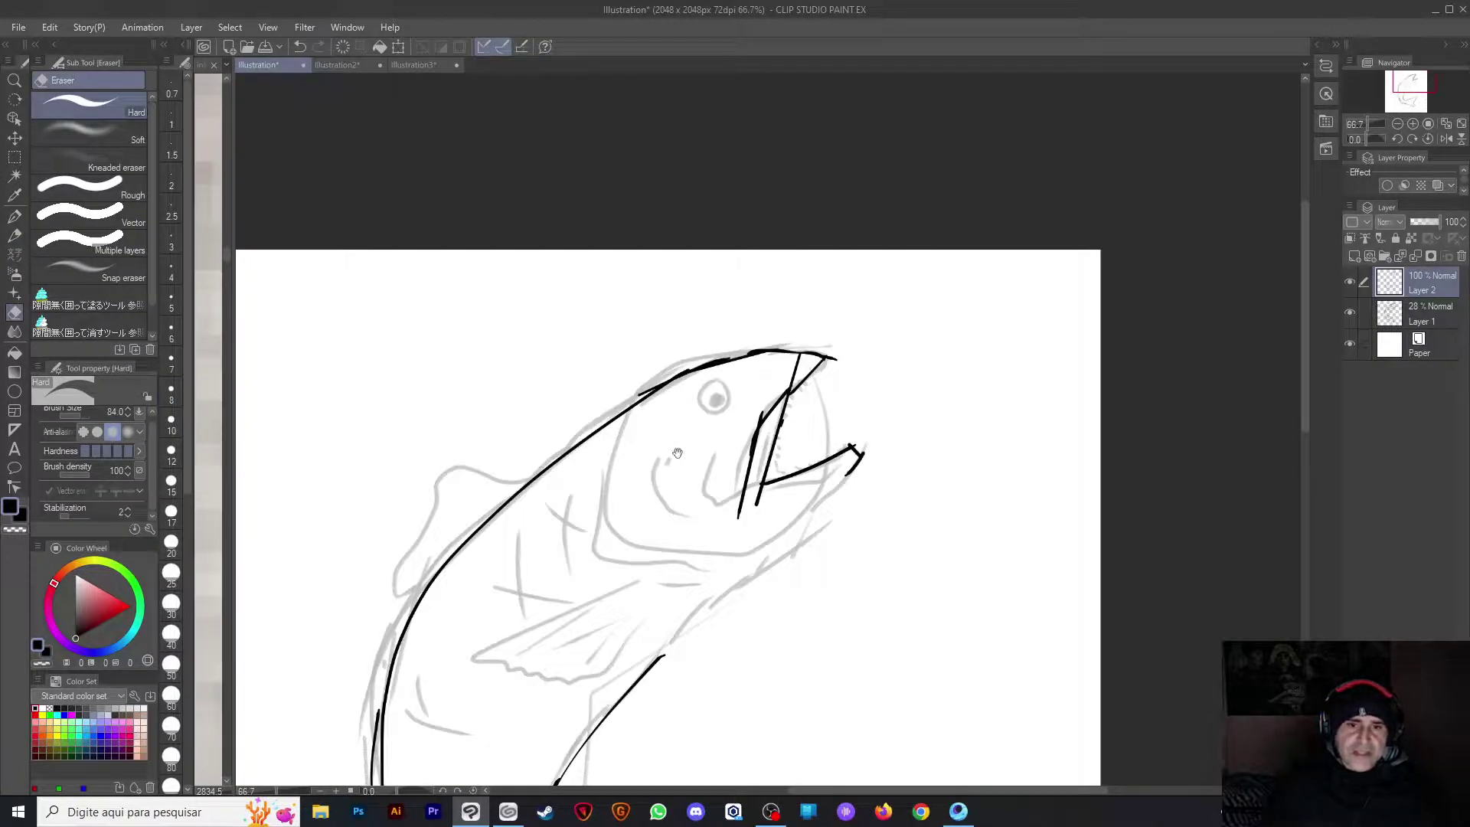
scroll(703, 435, "up", 1)
scroll(735, 339, "down", 1)
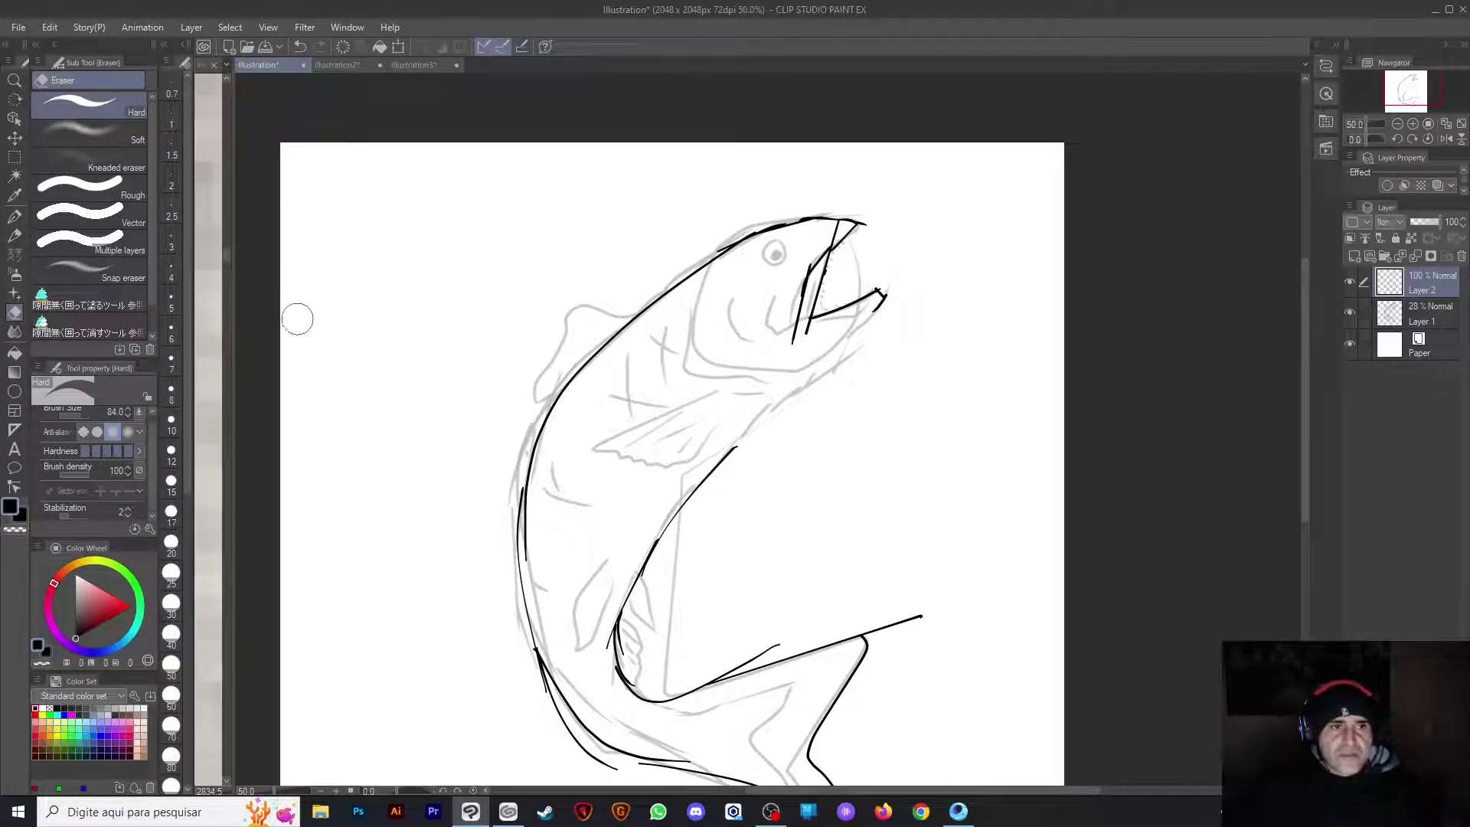
Switch to Clip Studio, clear and close the completed communication list, and look over the Clip Studio Assets materials
left_click(508, 811)
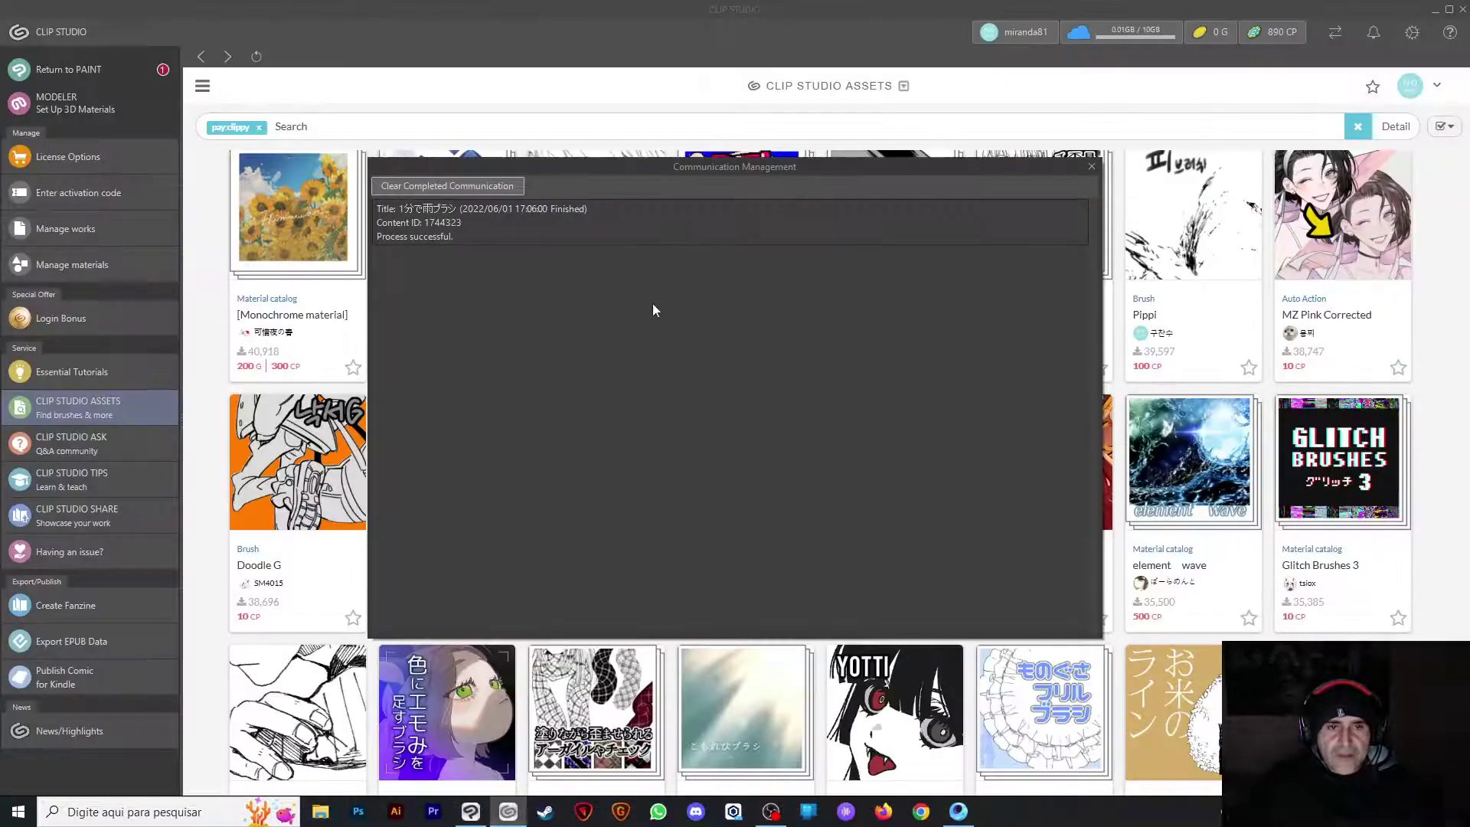
left_click(519, 191)
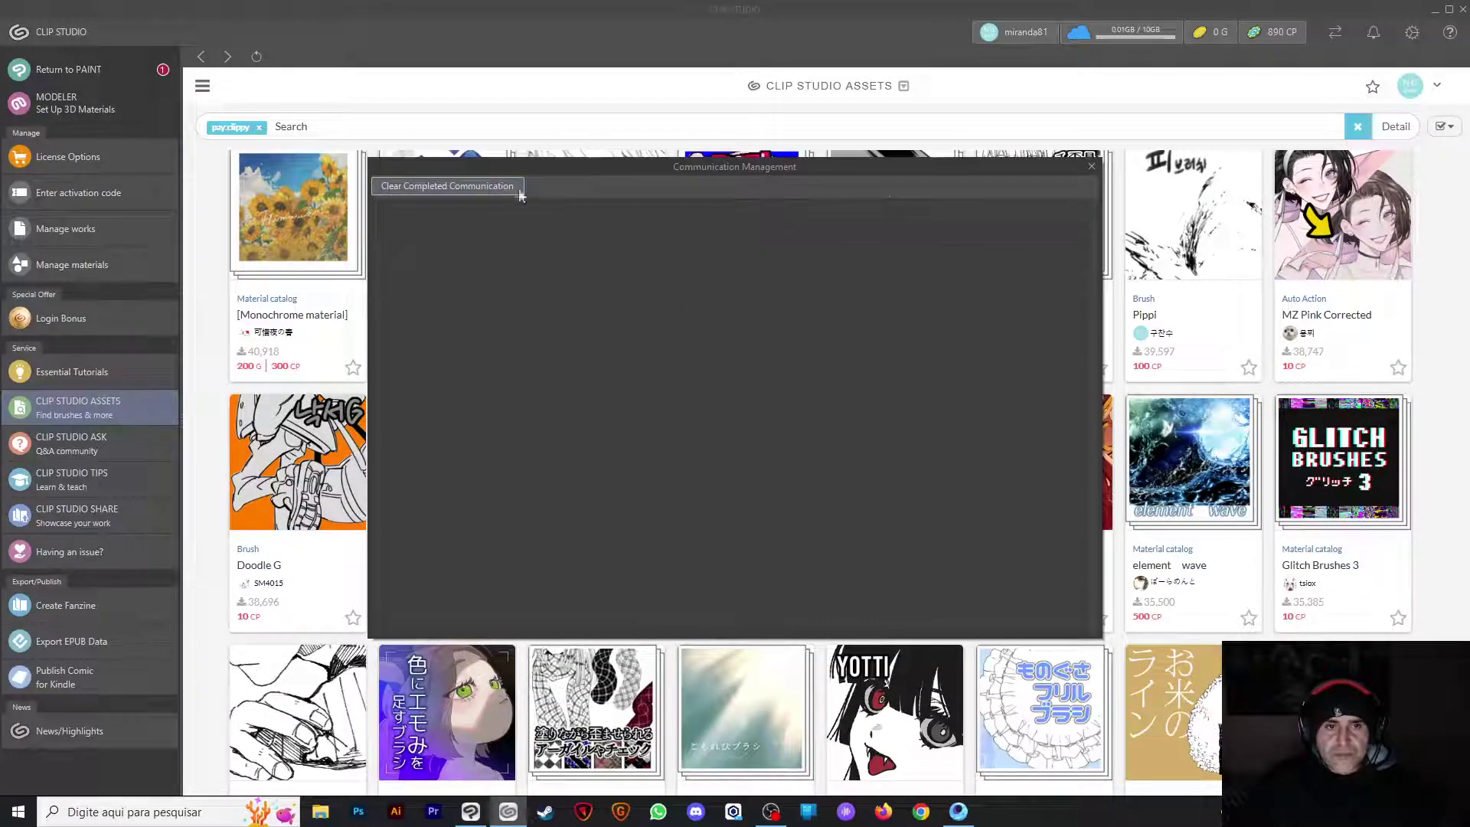
left_click(1092, 166)
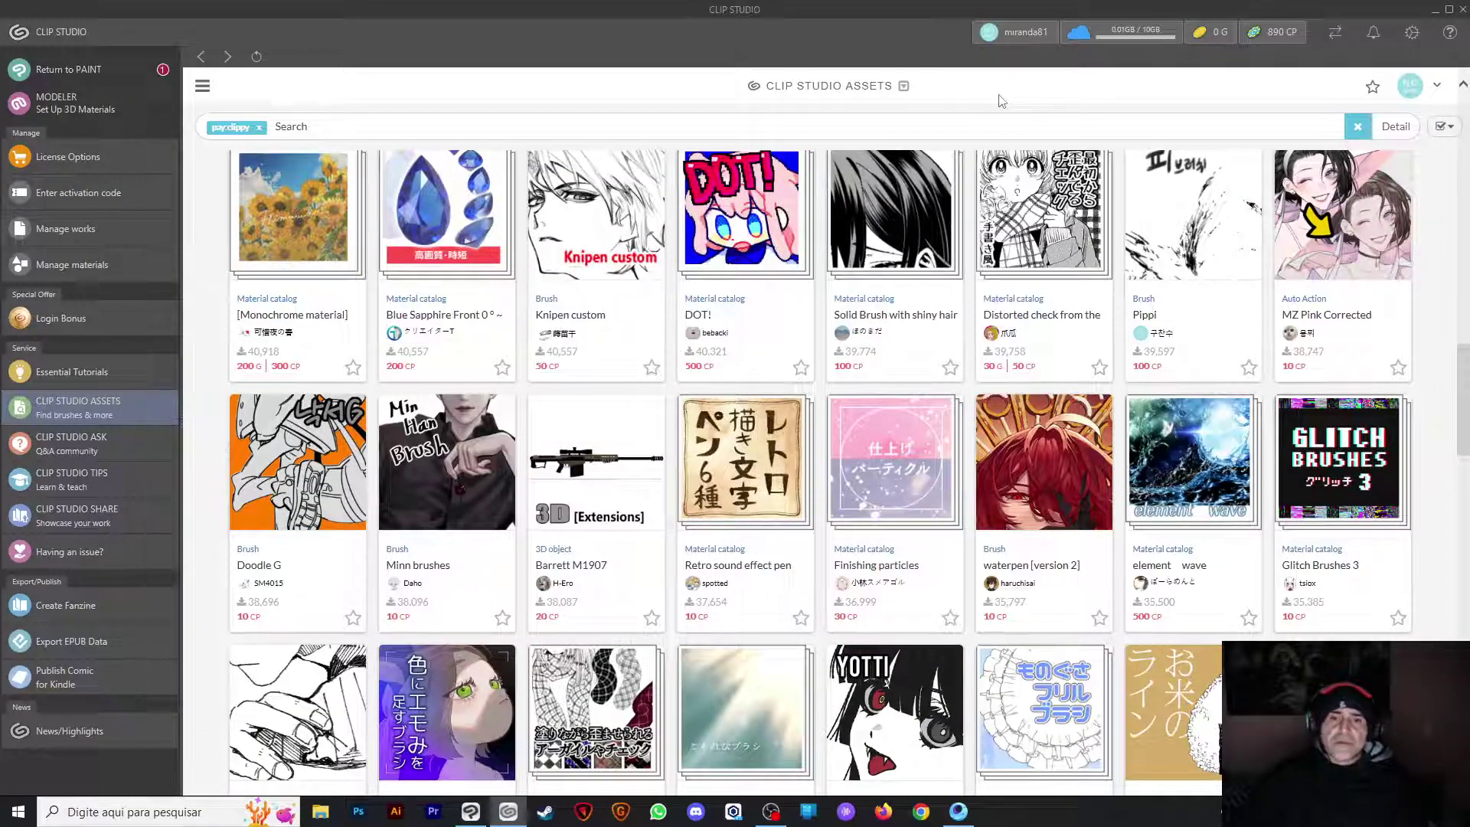
scroll(823, 253, "up", 3)
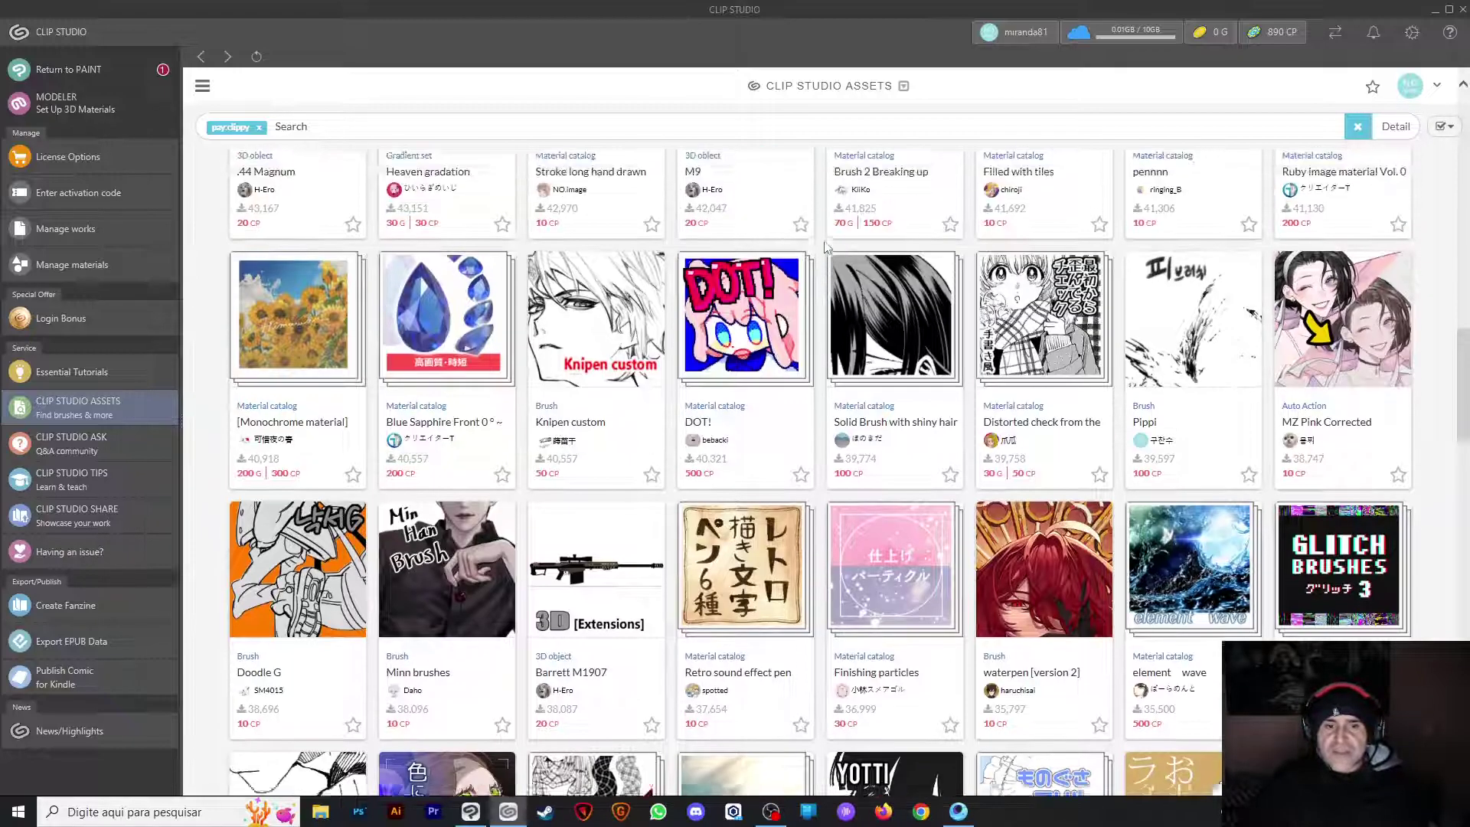
scroll(735, 330, "down", 1)
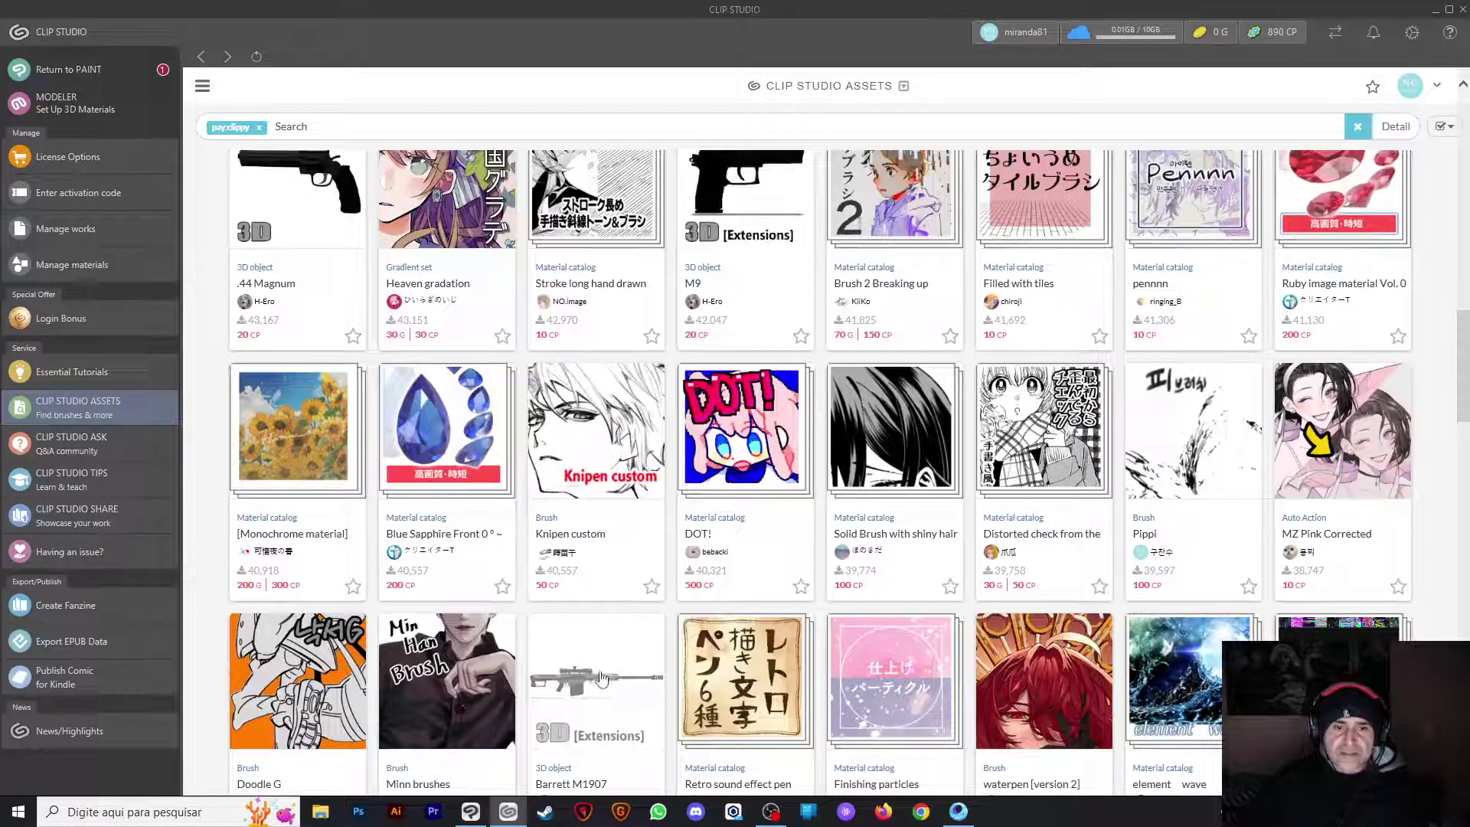
Return to the fish illustration in Clip Studio Paint and show the Auto Action list
left_click(1435, 9)
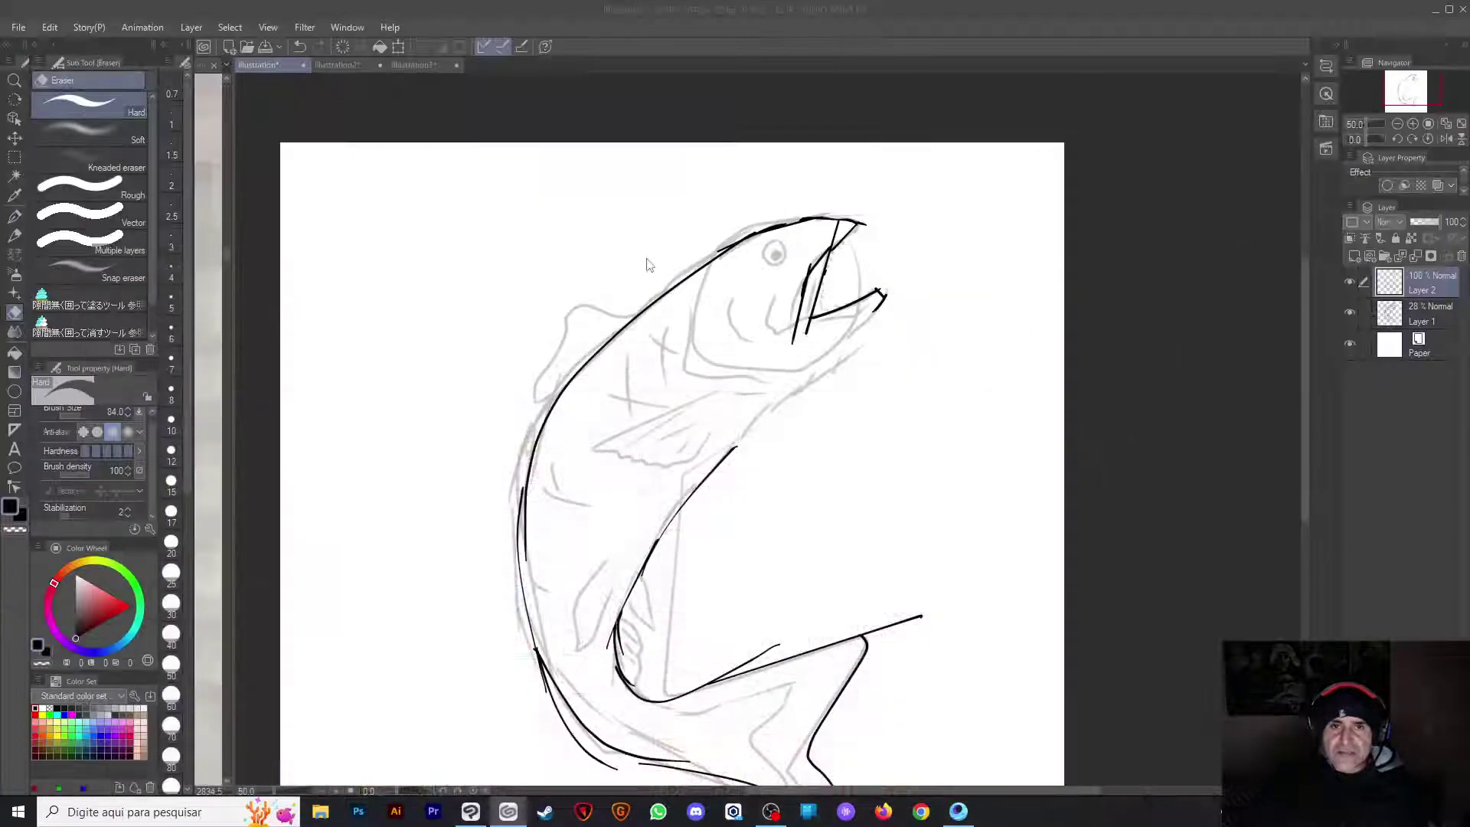
left_click(1325, 122)
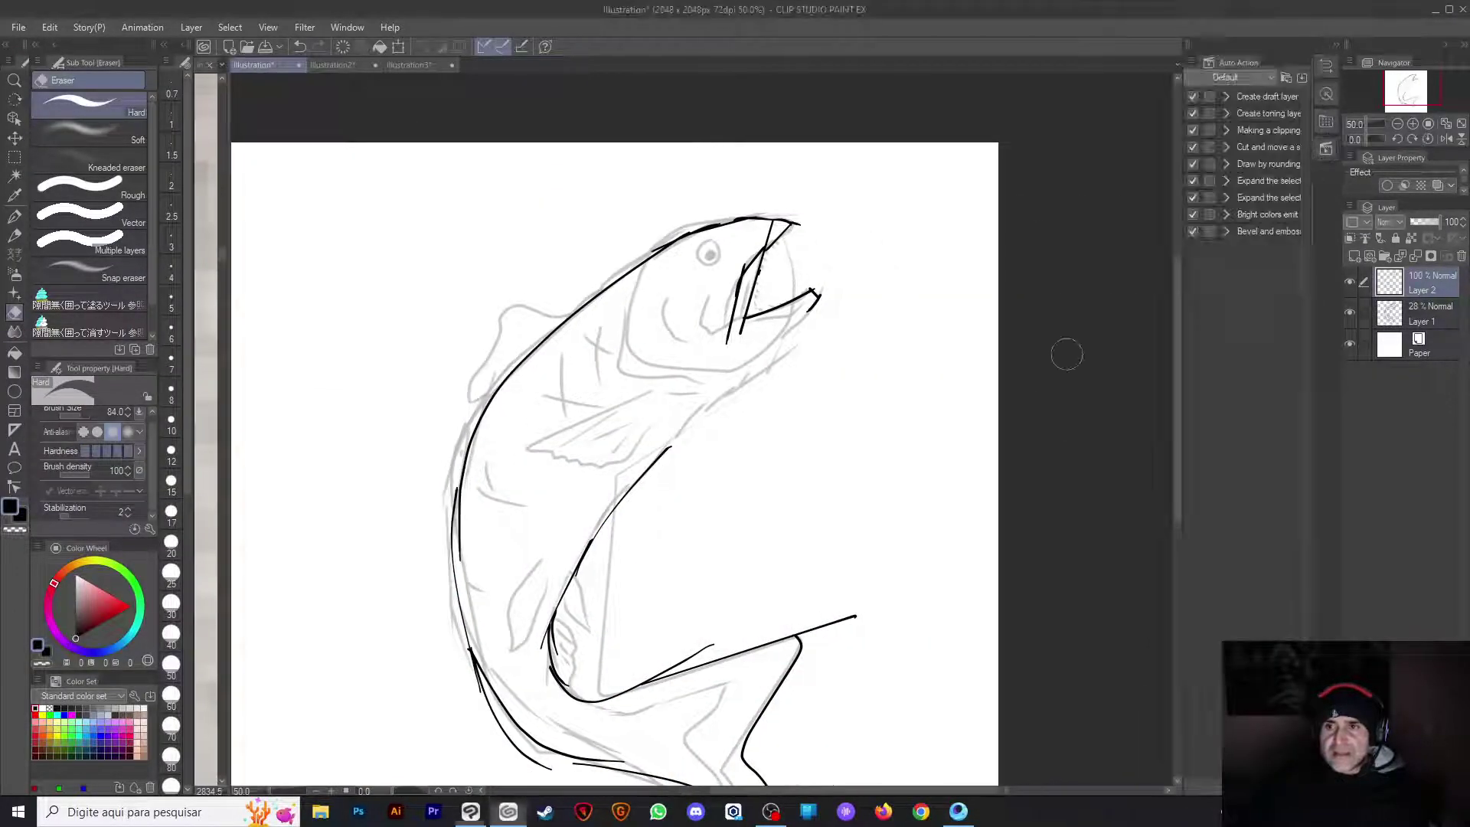
Show the Material library, widen it for larger thumbnails, and list the 3D materials
left_click(1325, 143)
left_click(1324, 141)
left_click(1324, 141)
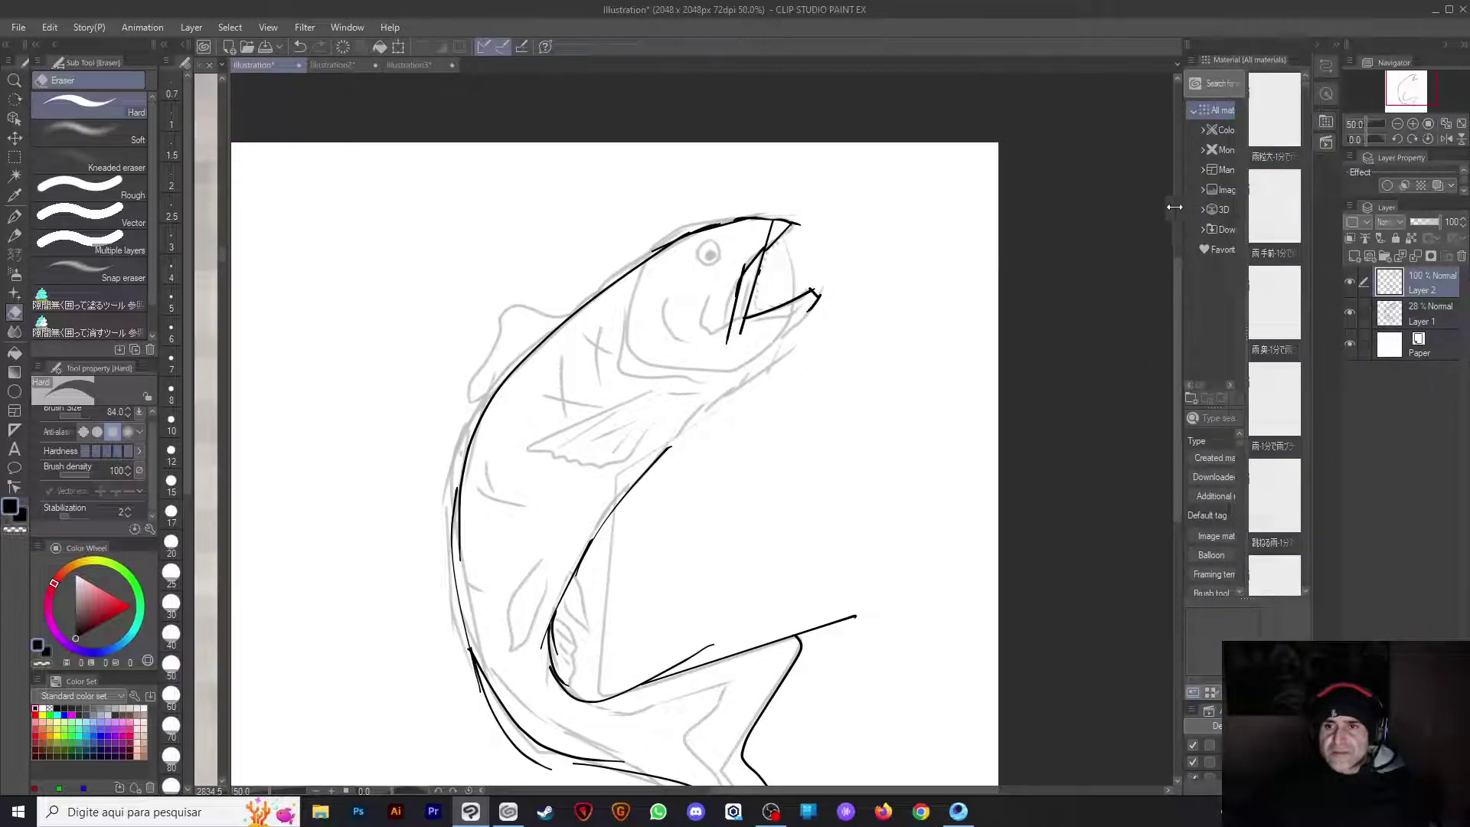
left_click_drag(1181, 206, 751, 222)
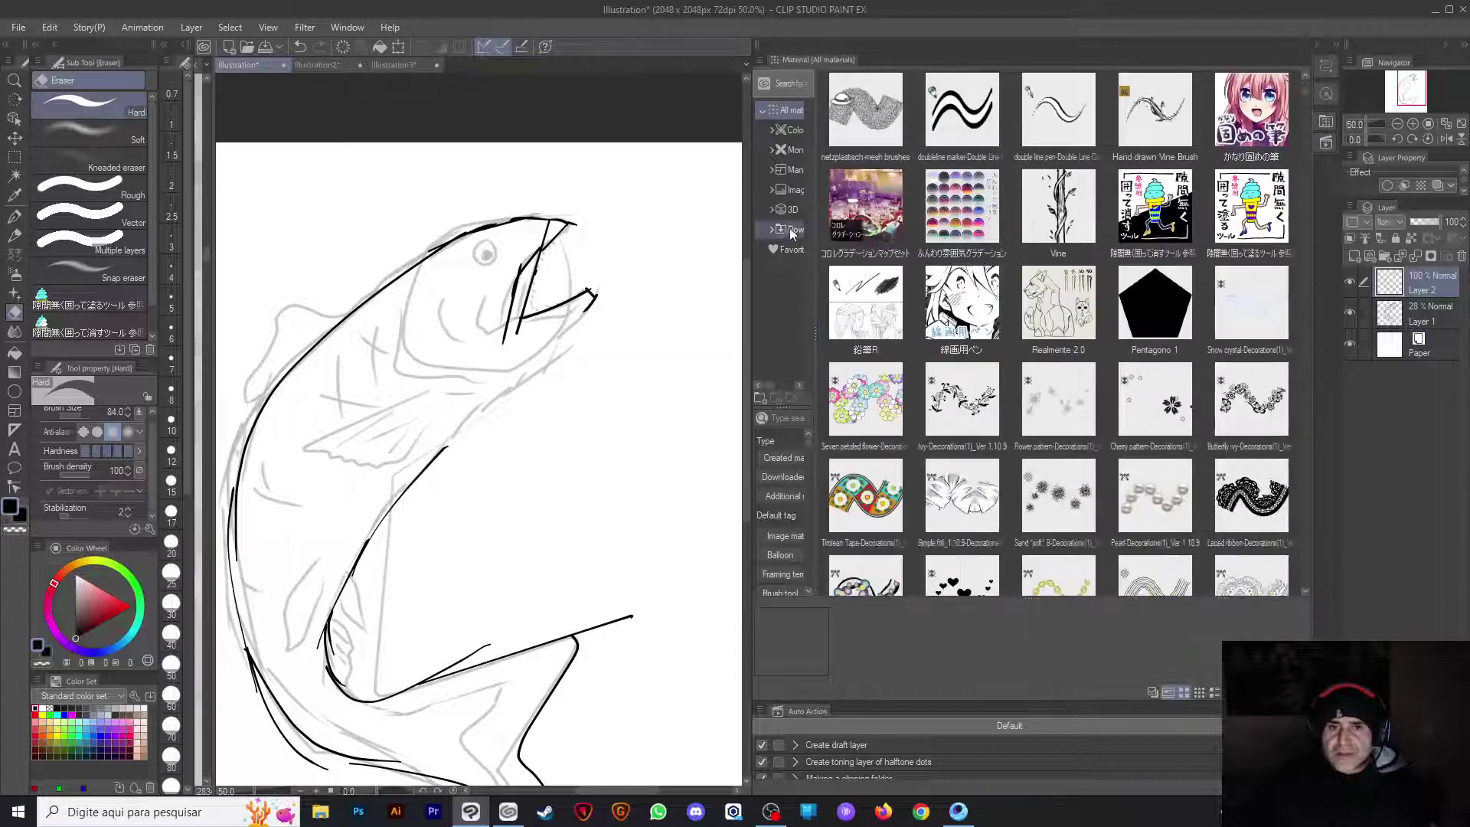
left_click(788, 209)
Place the Forest 3D panorama over the fish illustration and zoom its camera out to take in more trees
left_click_drag(975, 148, 622, 300)
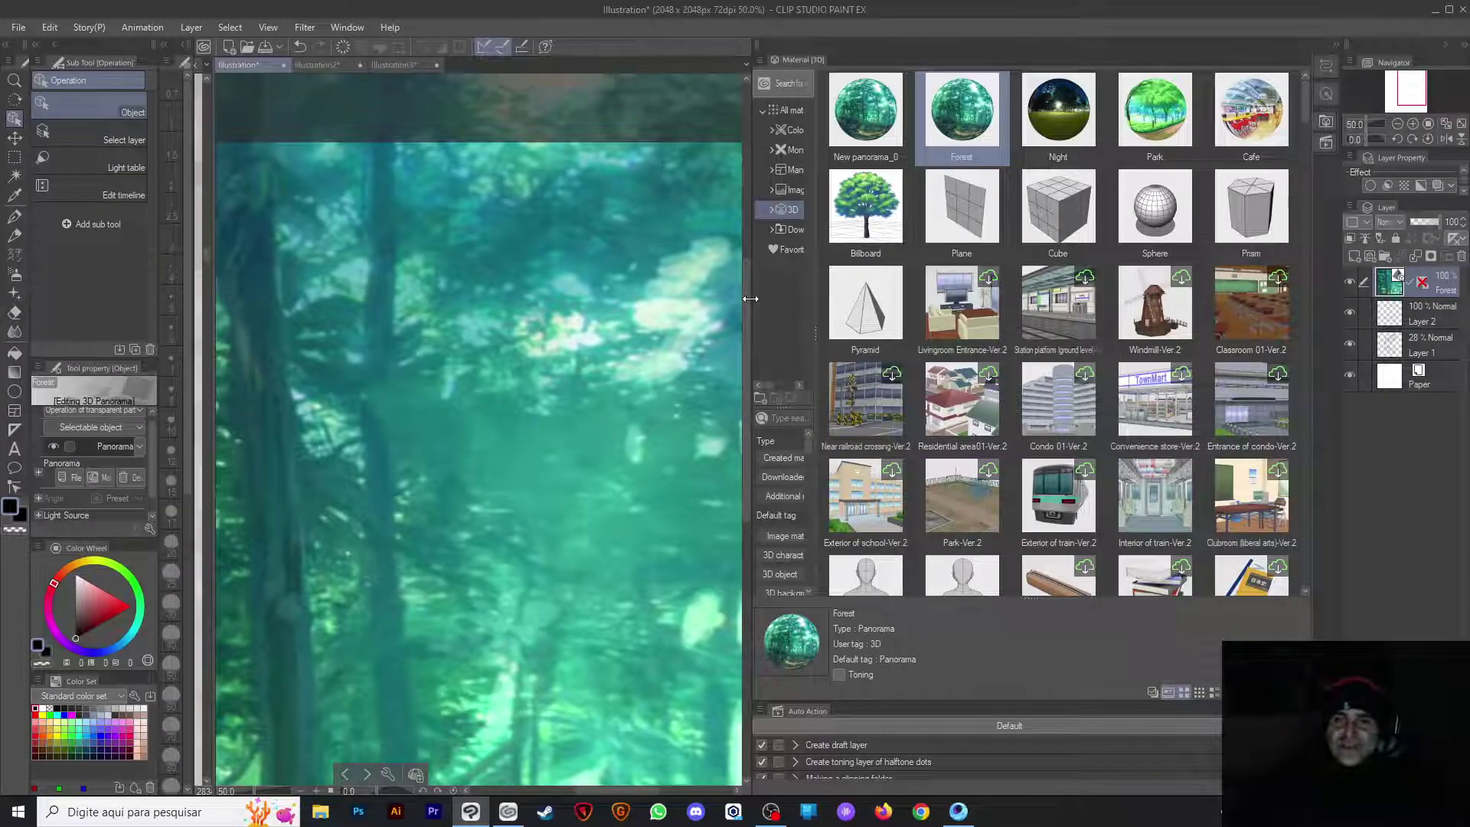
scroll(564, 441, "up", 2)
scroll(576, 440, "down", 4)
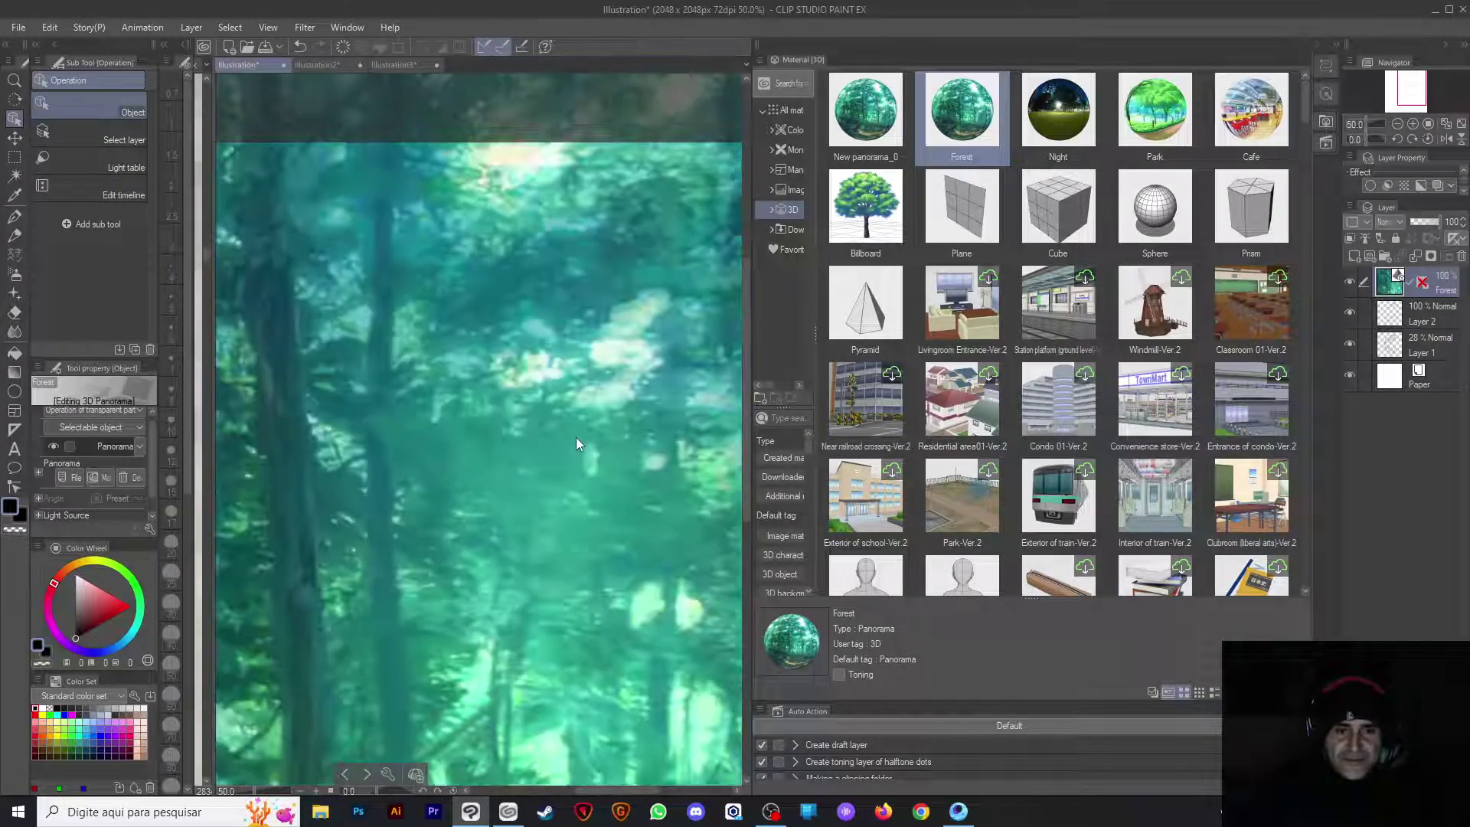
scroll(571, 439, "down", 3)
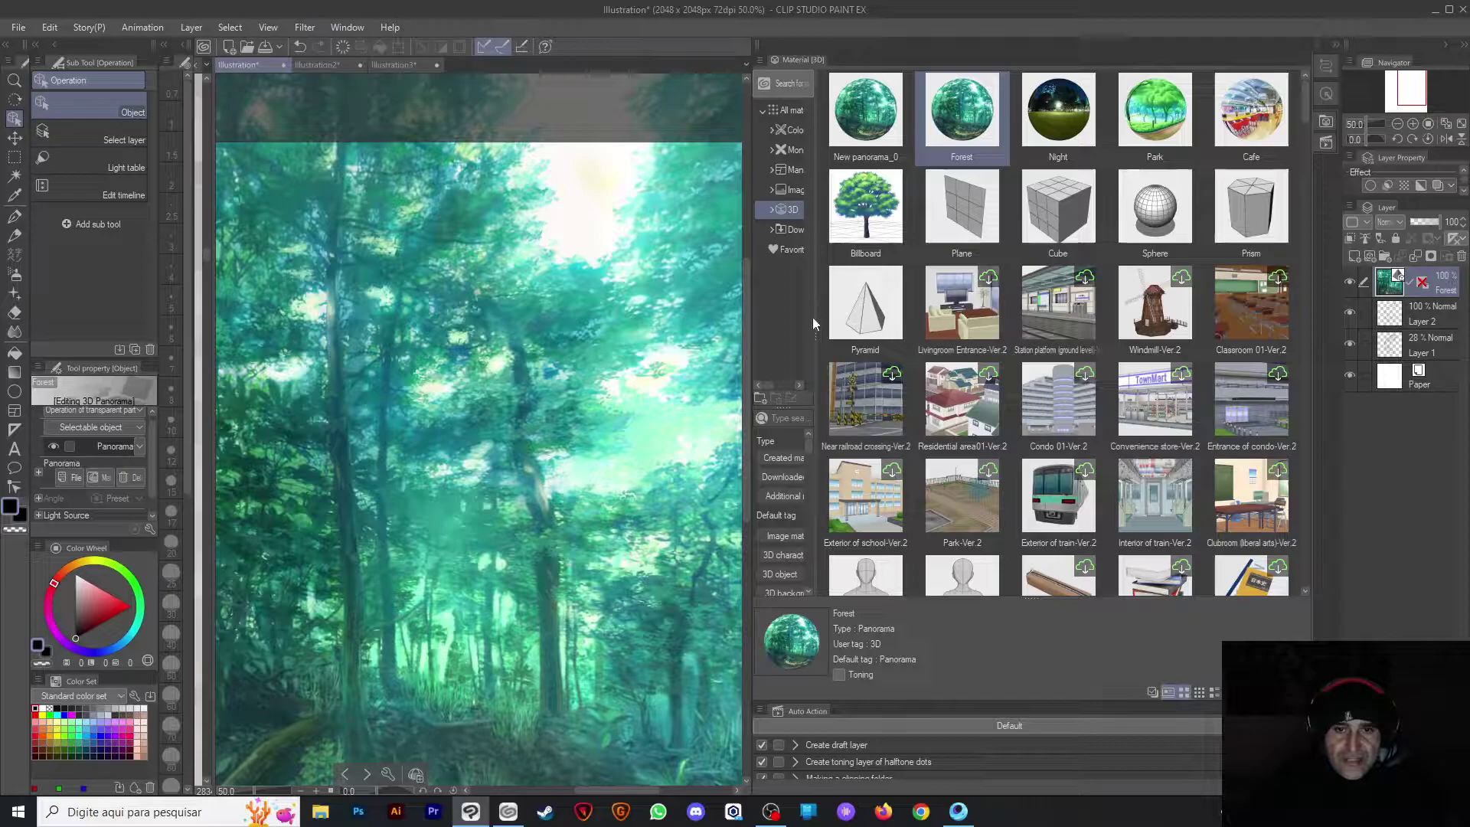
Narrow the Material library and rotate the Forest panorama until the forest floor comes into view
left_click_drag(814, 317, 988, 321)
left_click_drag(750, 301, 991, 304)
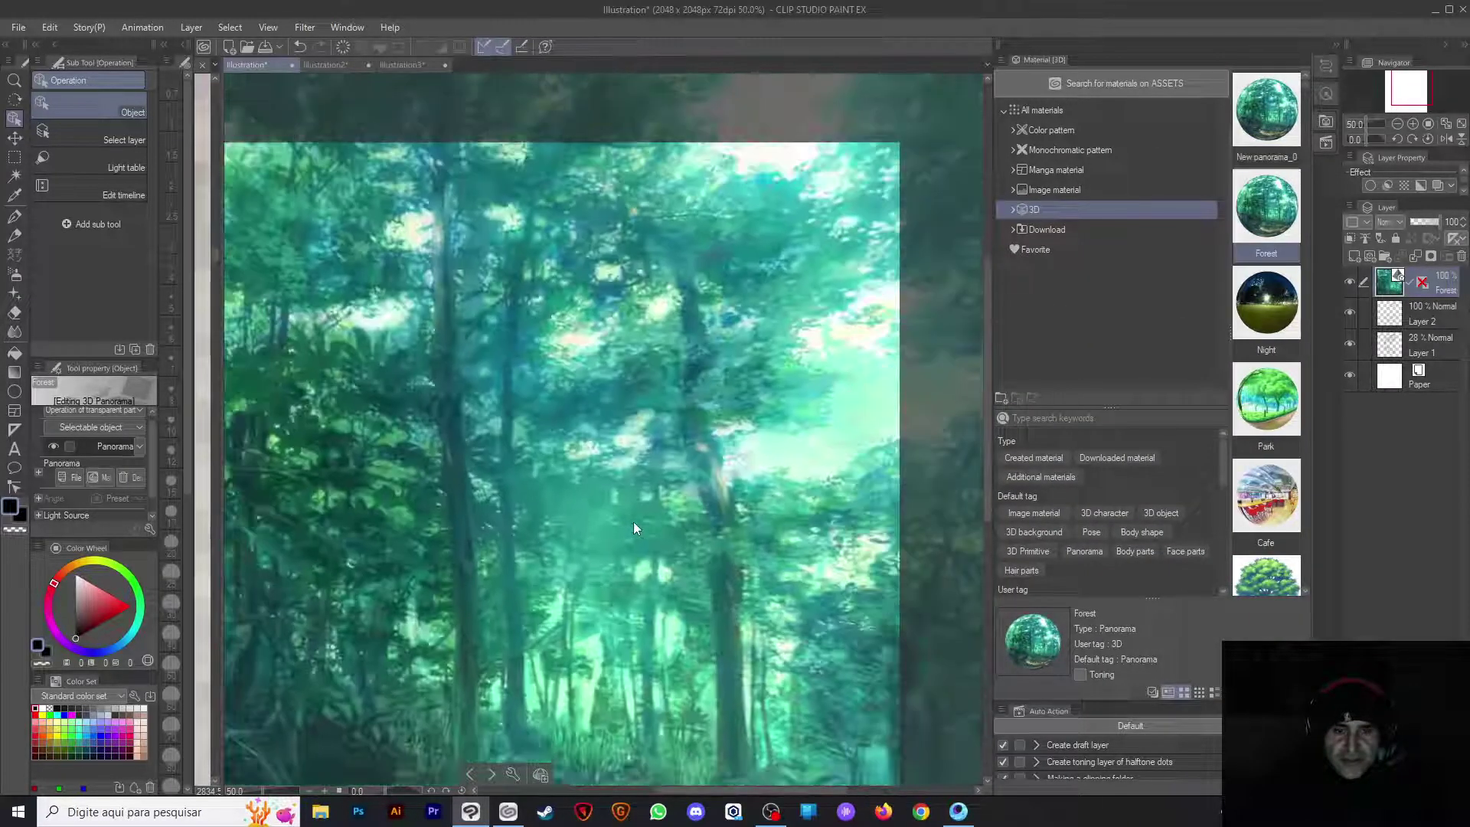
scroll(634, 523, "down", 5)
mouse_move(594, 553)
left_mouse_down()
mouse_move(506, 498)
mouse_move(577, 549)
left_mouse_up()
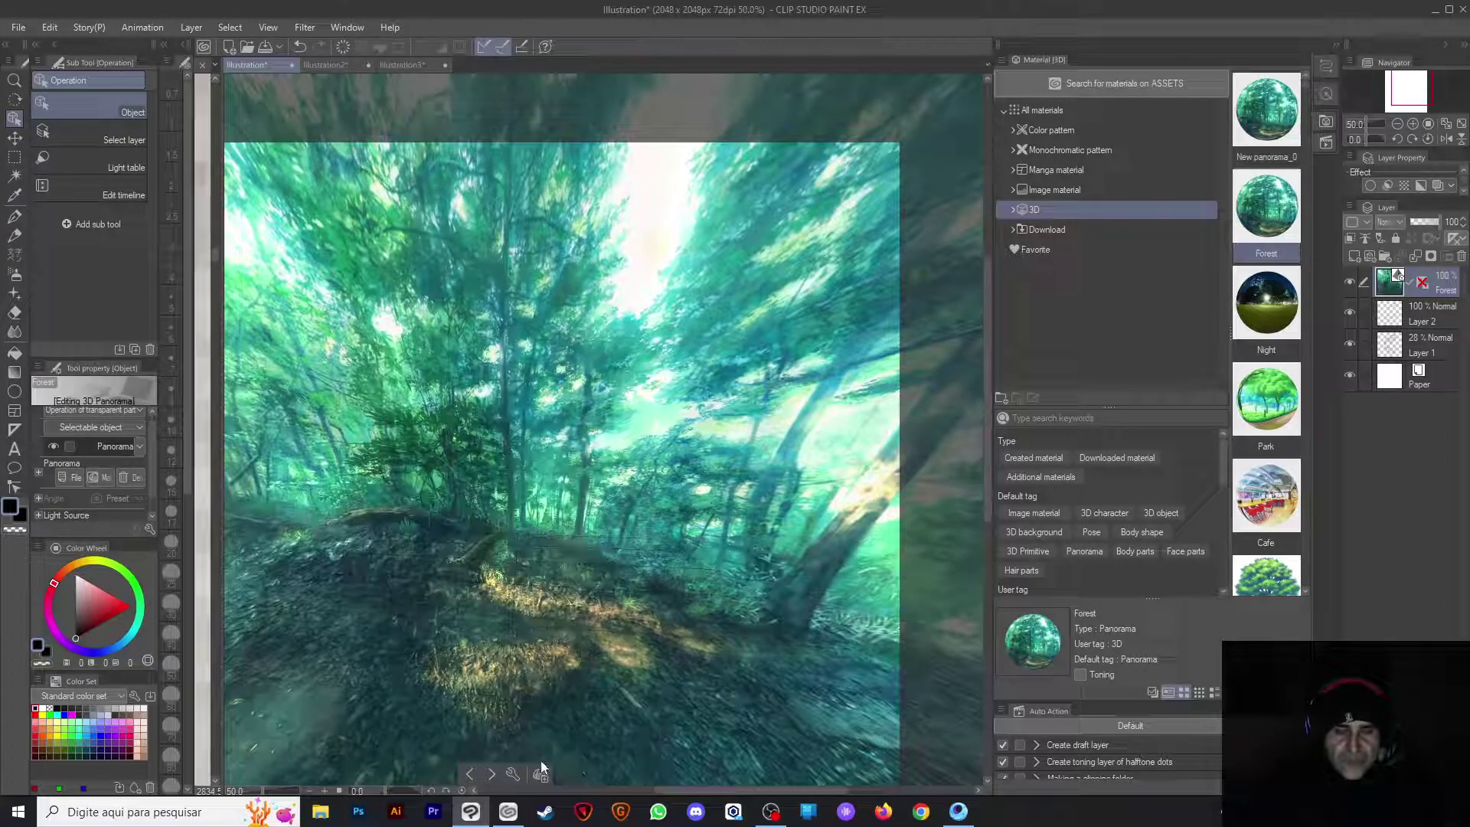
Enable the Forest layer's perspective ruler and move its vanishing point and guide handles to reframe the panorama
left_click(1422, 284)
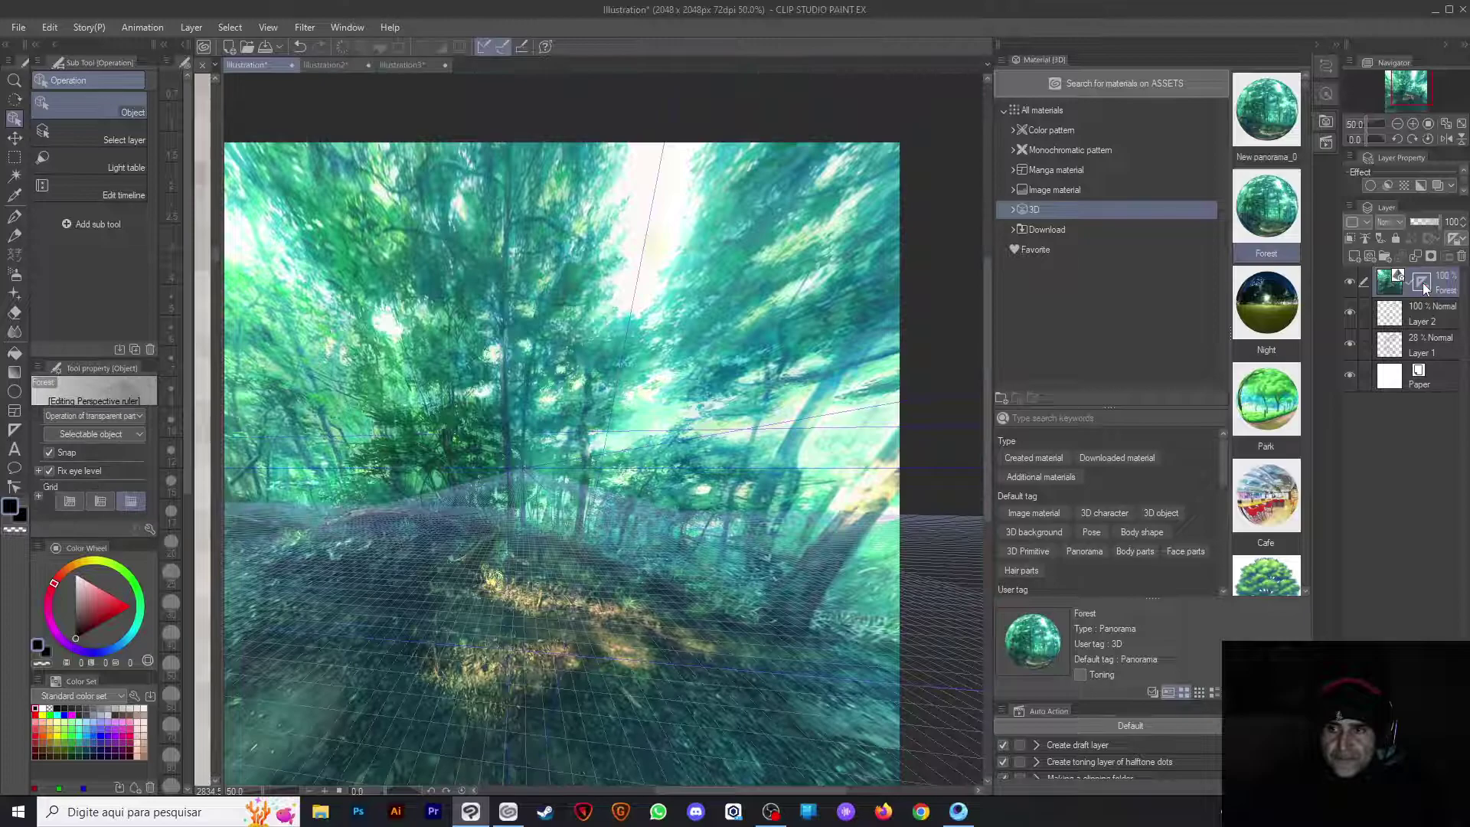
mouse_move(522, 468)
left_mouse_down()
mouse_move(515, 497)
mouse_move(521, 471)
left_mouse_up()
left_click_drag(429, 457, 447, 444)
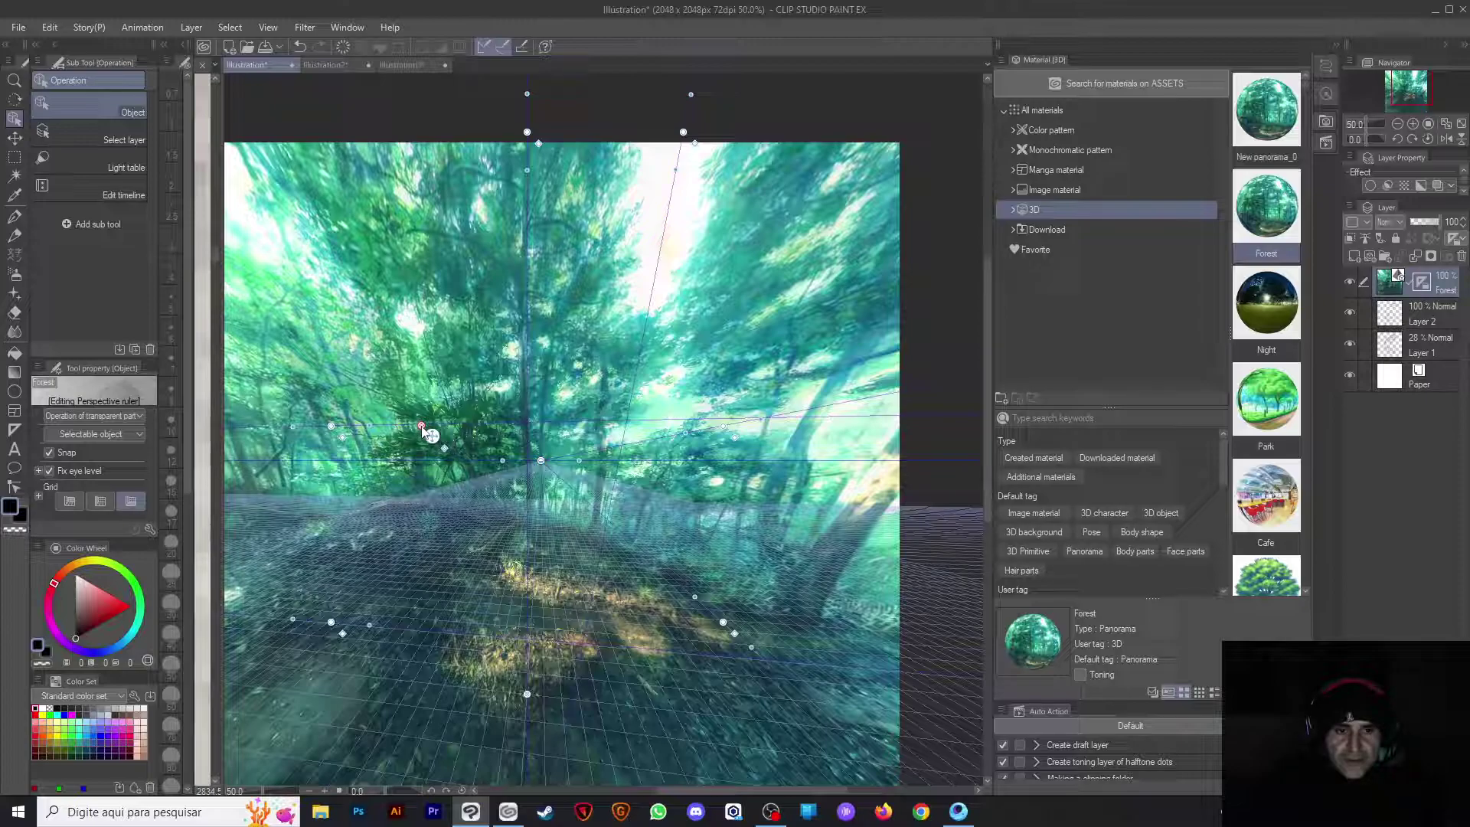
left_click_drag(541, 463, 594, 485)
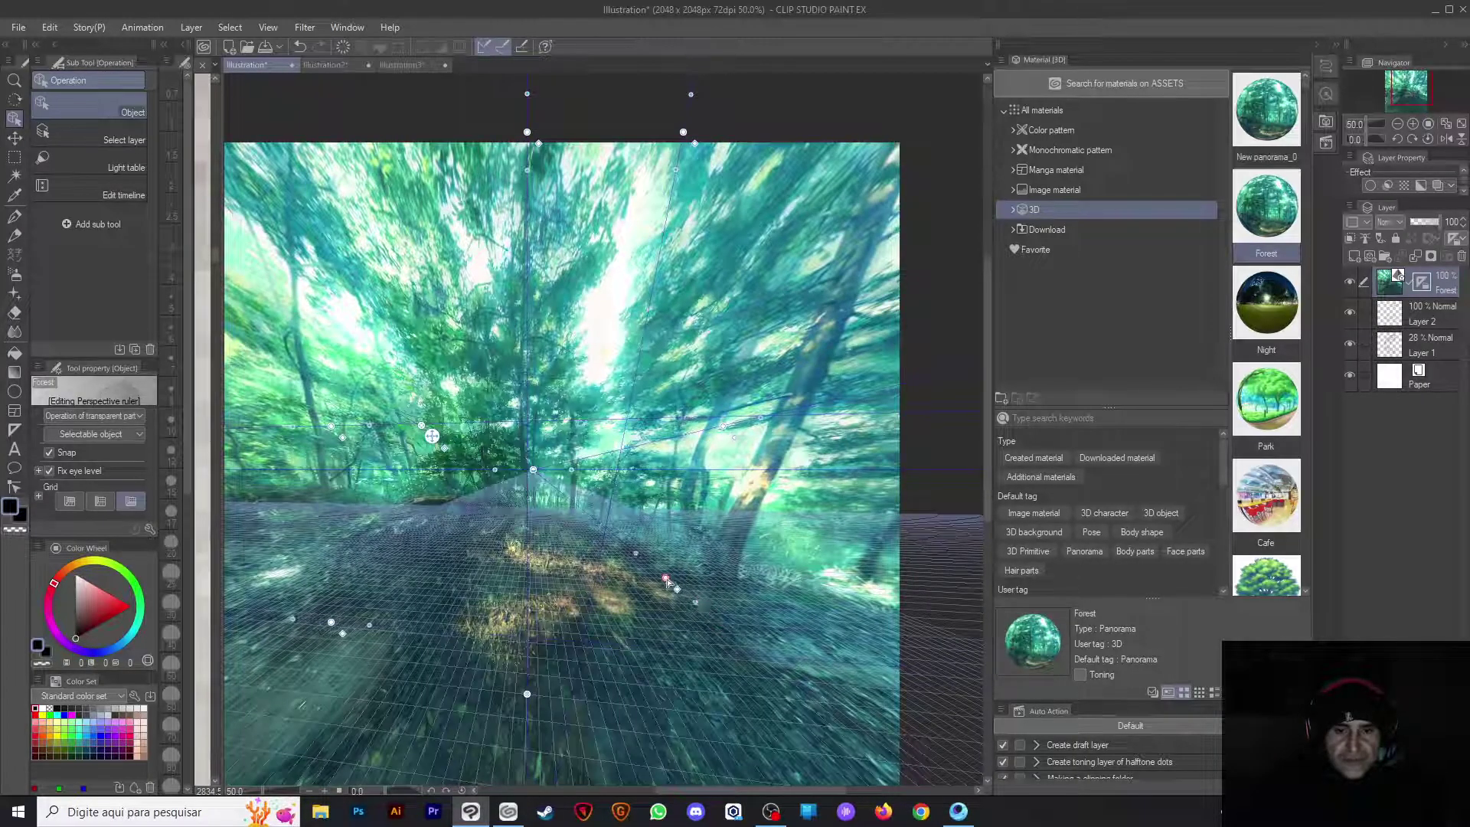
left_click_drag(635, 553, 559, 467)
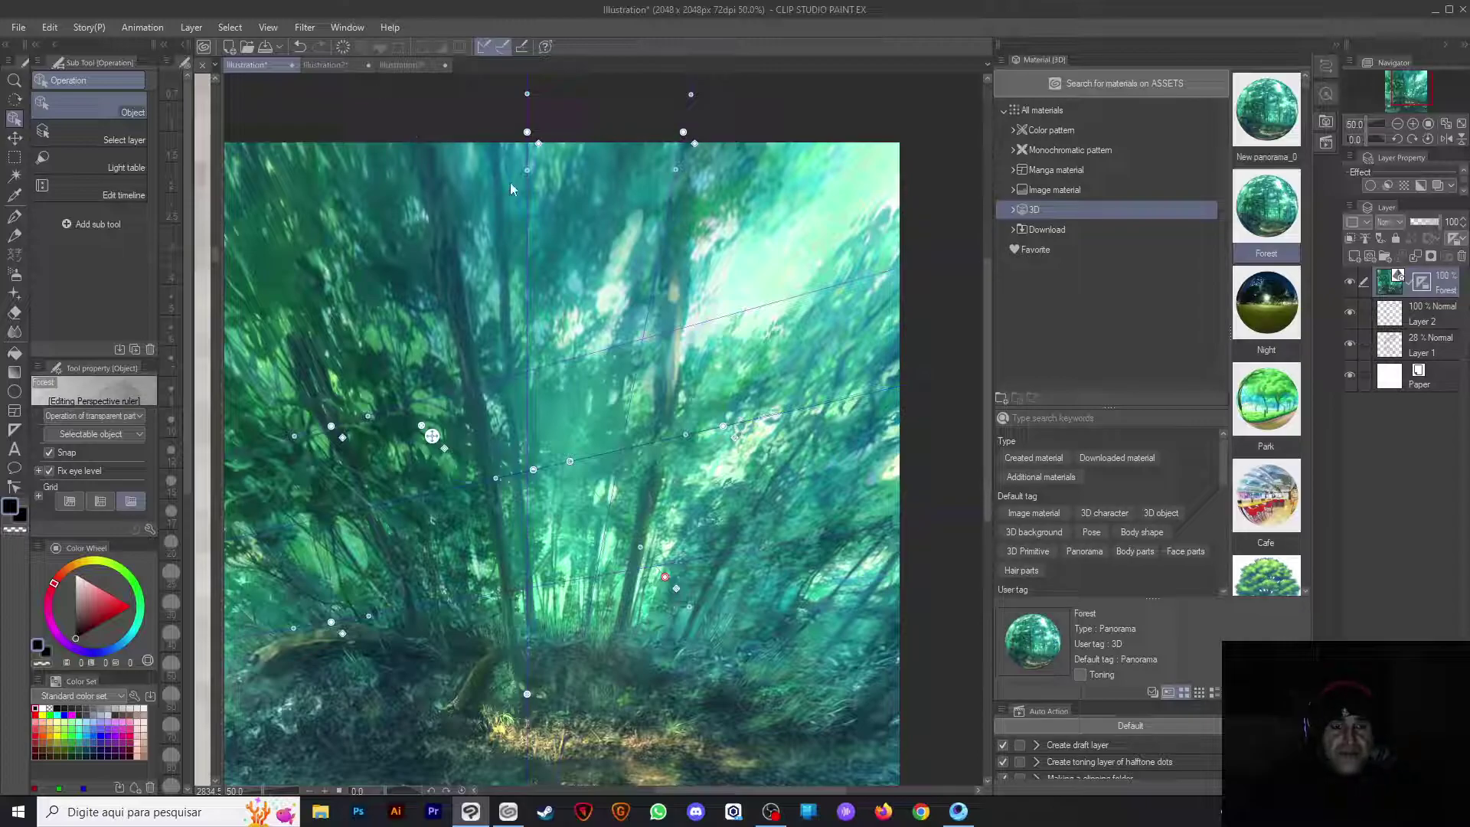
Undo the perspective ruler edits and the camera changes made to the Forest panorama
key("ctrl+z")
key("ctrl+z")
key("ctrl+z")
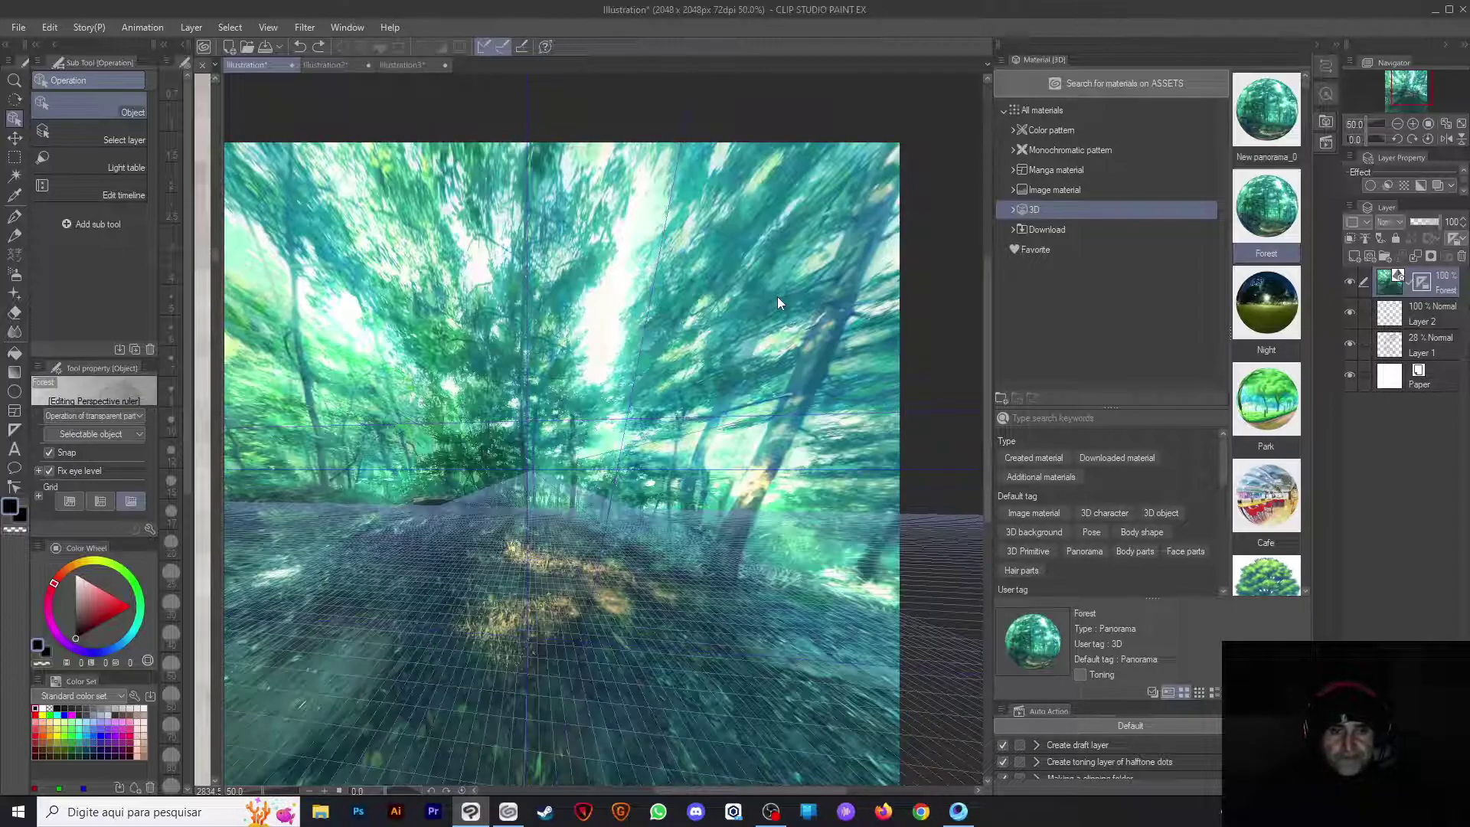
key("ctrl+z")
key("ctrl+z")
key("ctrl+z")
key("ctrl+z")
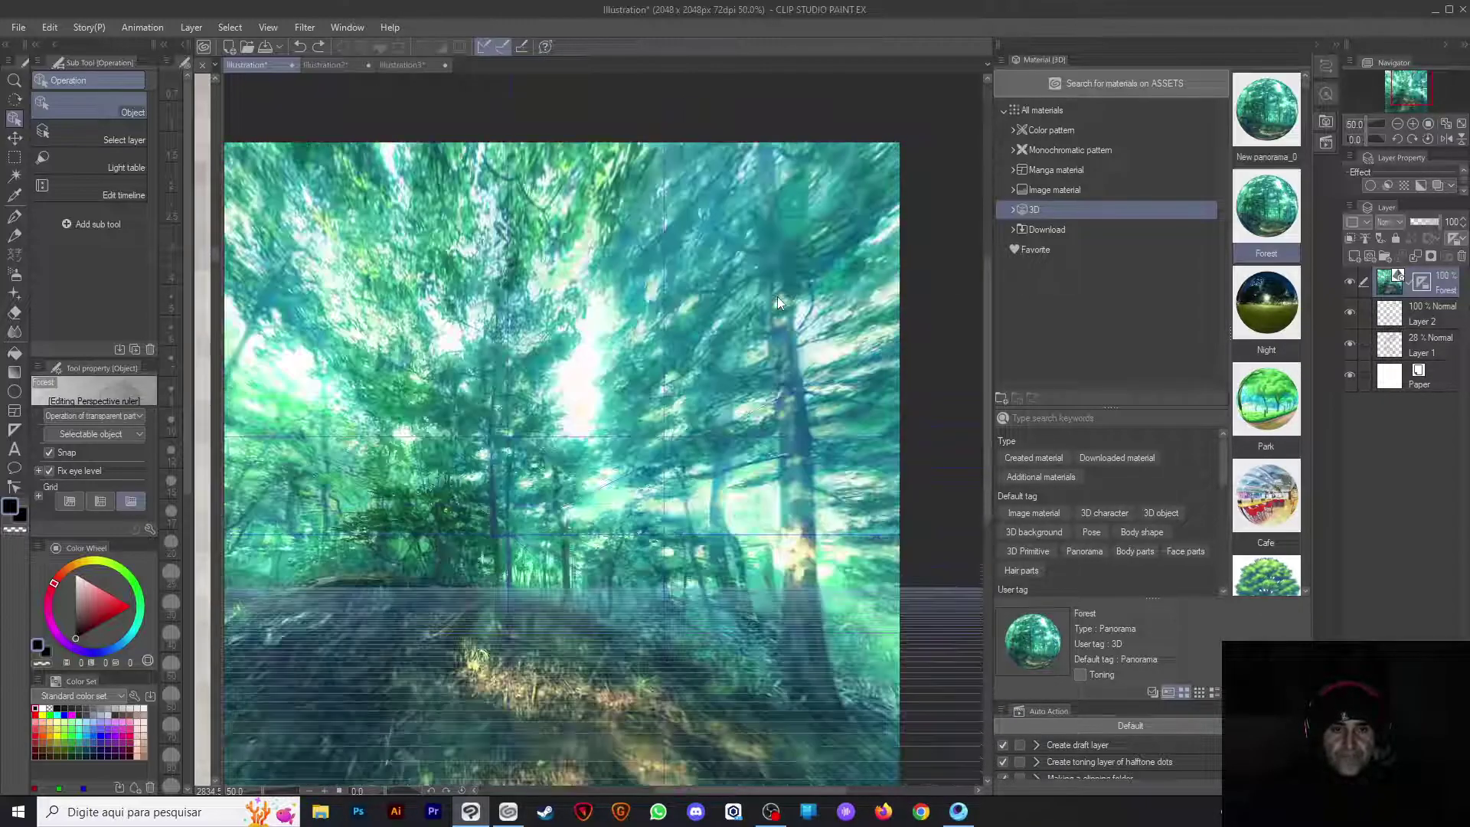
key("ctrl+z")
key("ctrl+z")
key("ctrl+z")
key("ctrl+z")
key("ctrl+z")
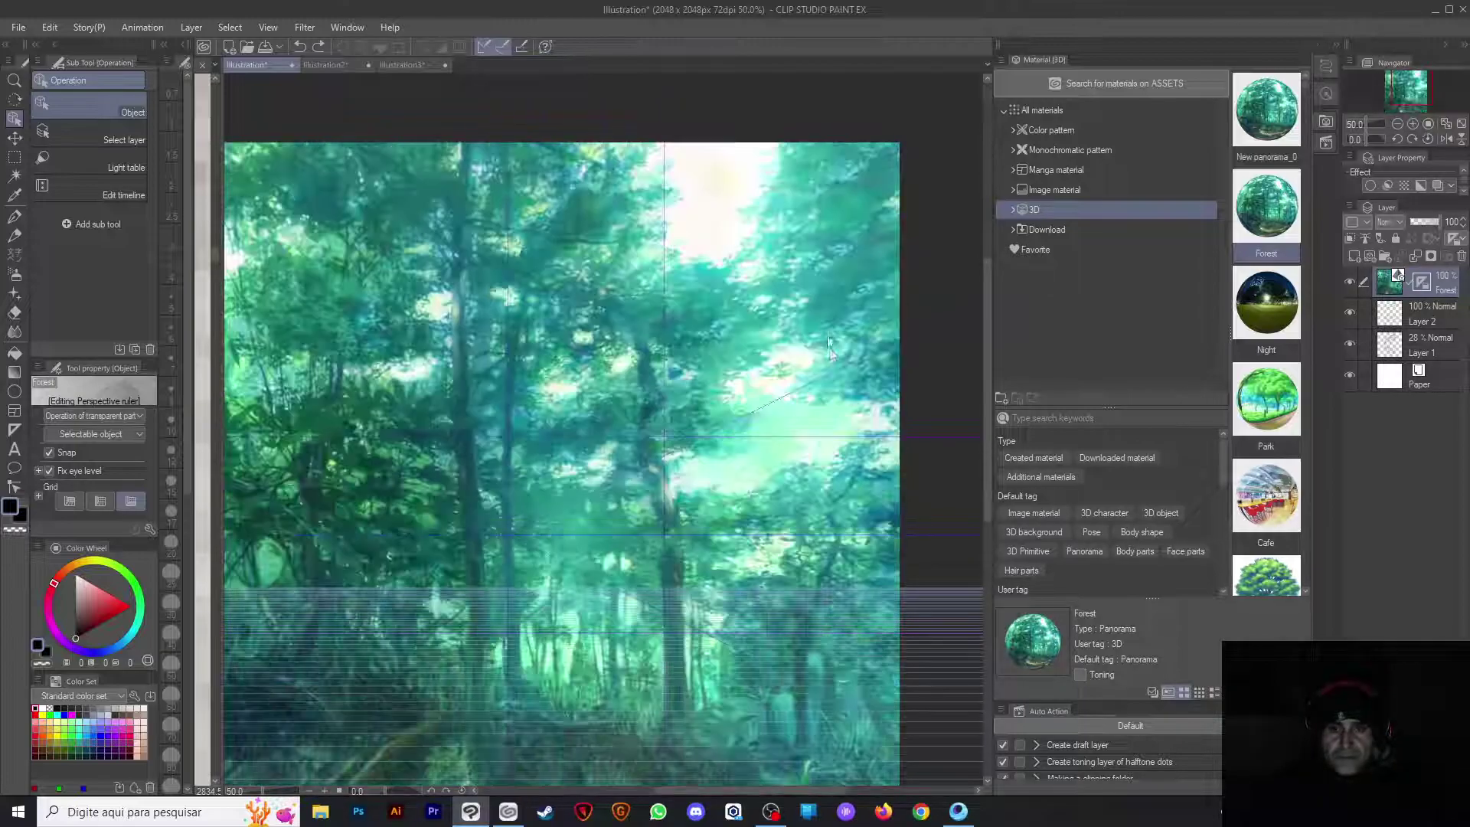
key("ctrl+z")
key("ctrl+z")
key("ctrl+z")
key("ctrl+z")
key("ctrl+z")
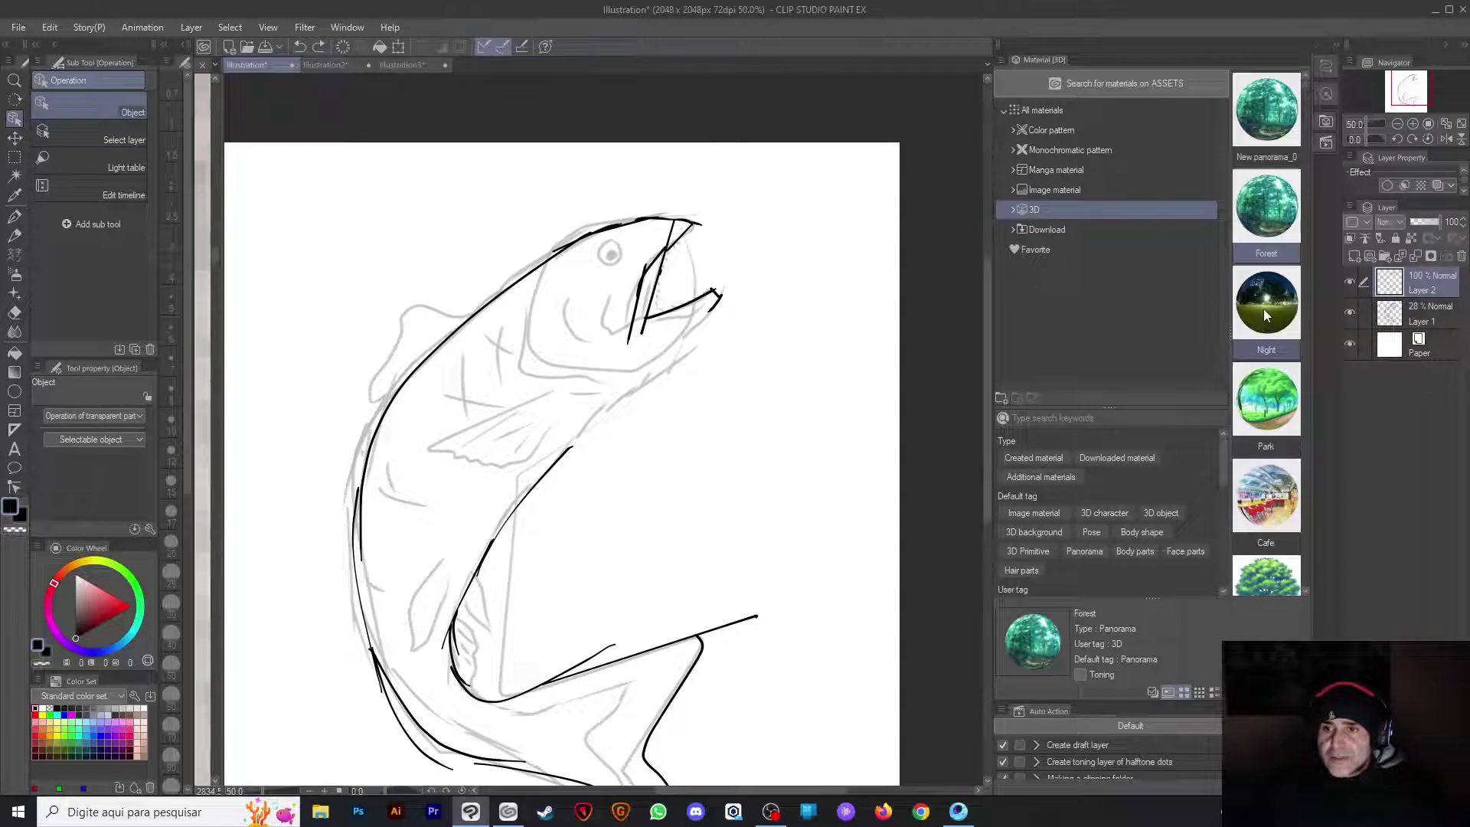
Select the Night panorama with the material thumbnails widened, and hide the Material library to get back to the fish canvas
left_click(1264, 313)
left_click_drag(1230, 312, 1075, 323)
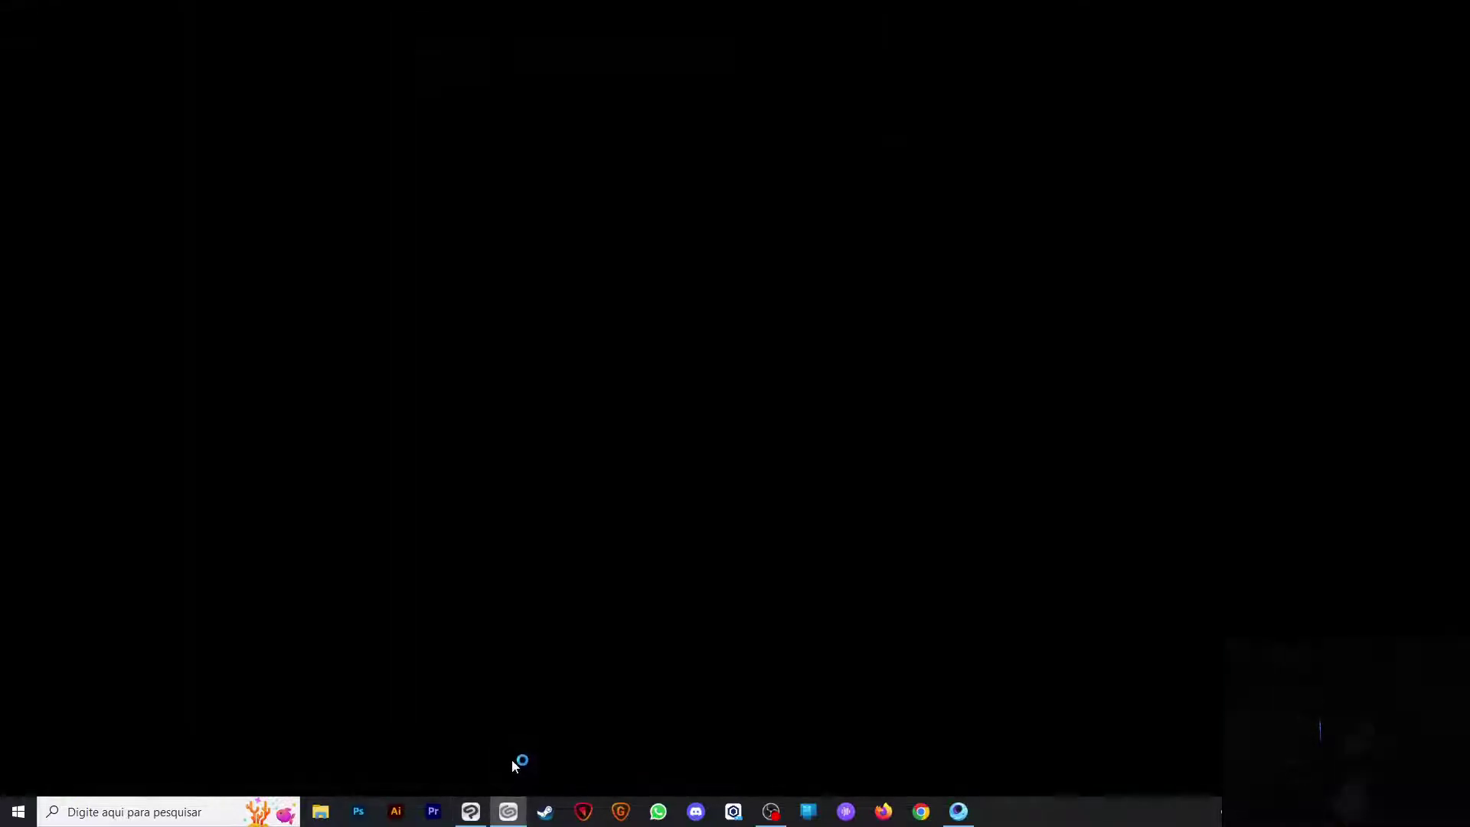
left_click(471, 808)
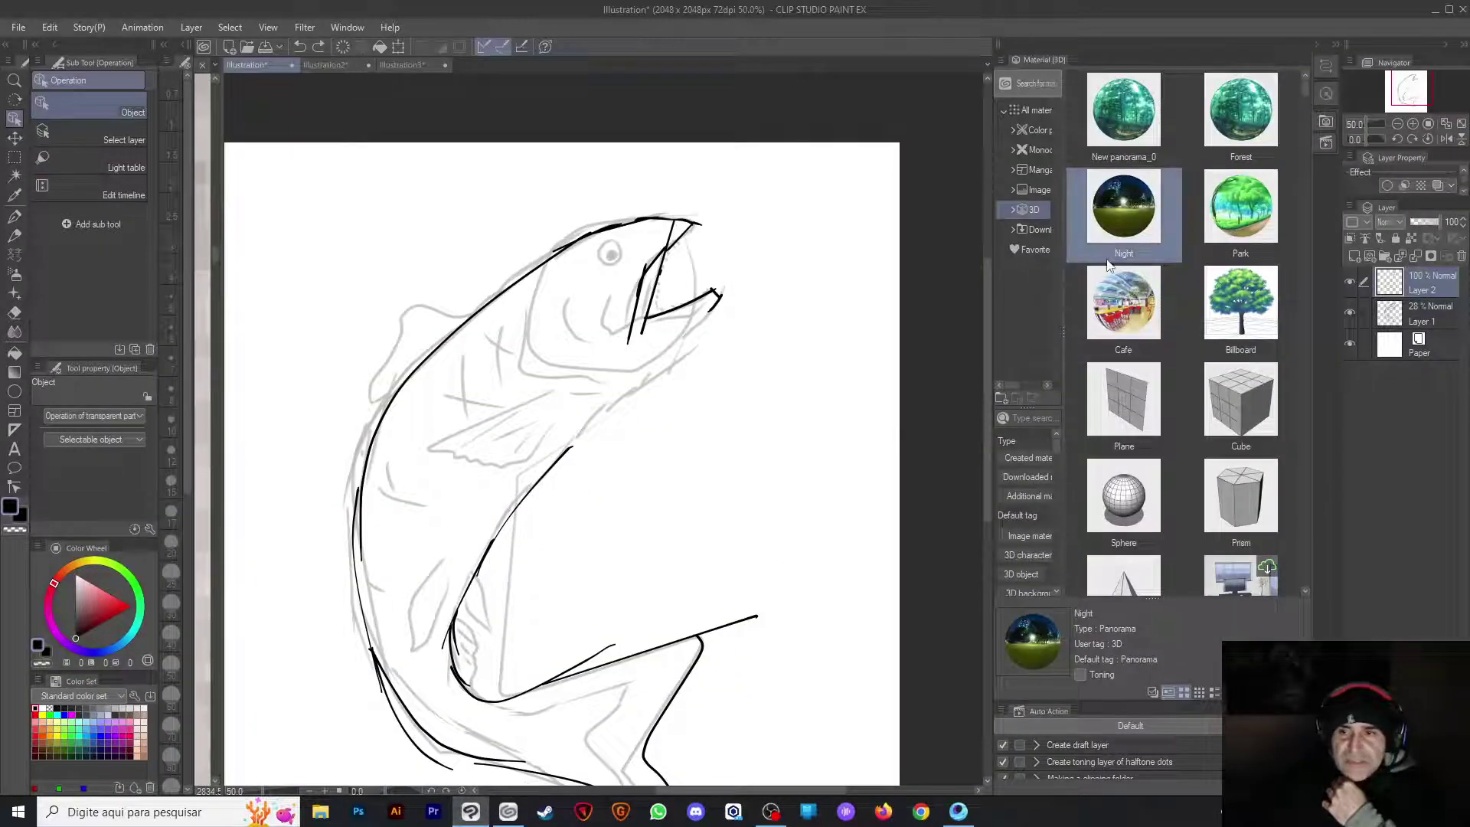
left_click(1325, 144)
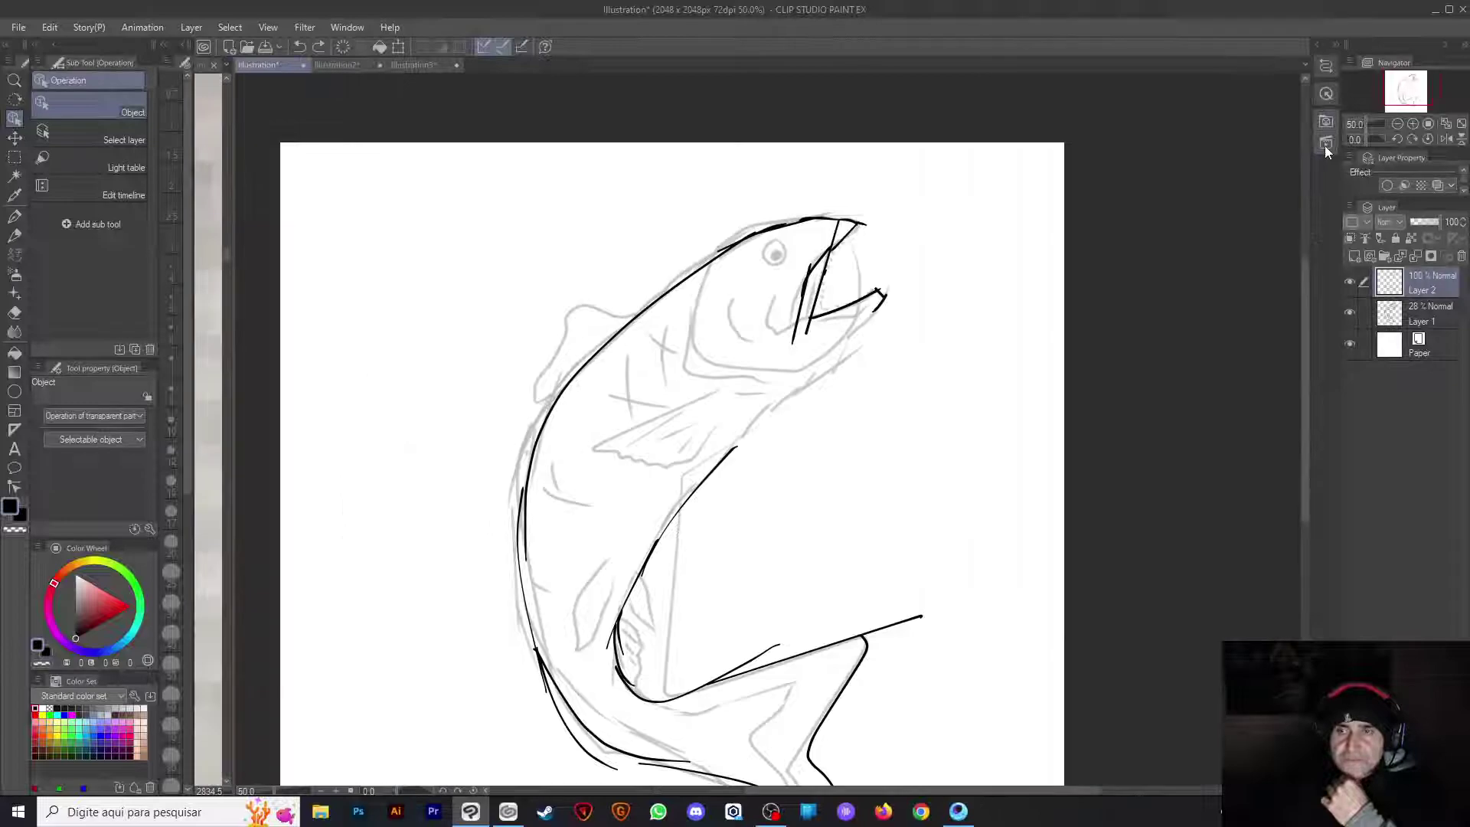
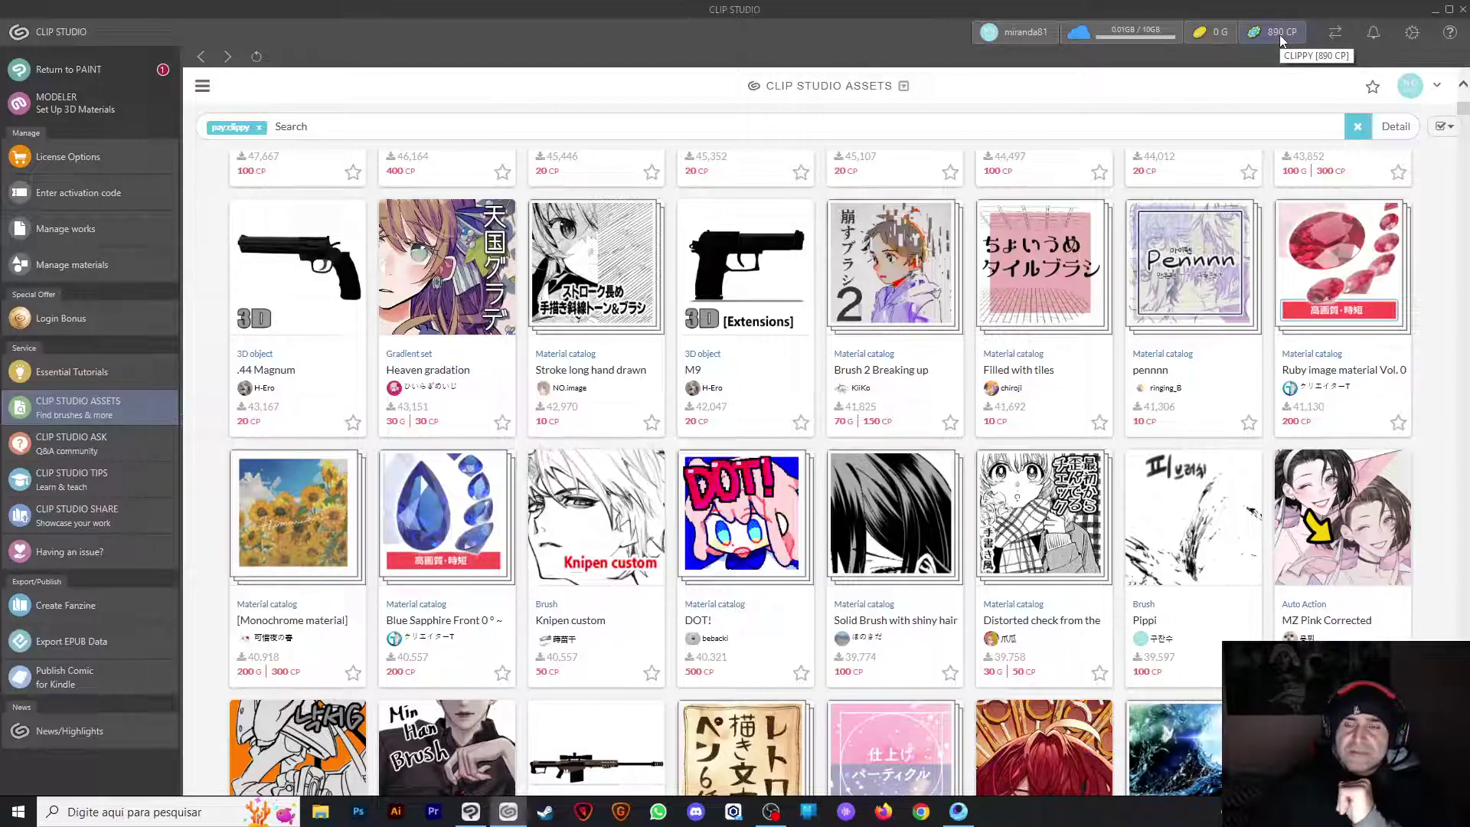
View the communication management list, close it, and minimize CLIP STUDIO
left_click(1337, 35)
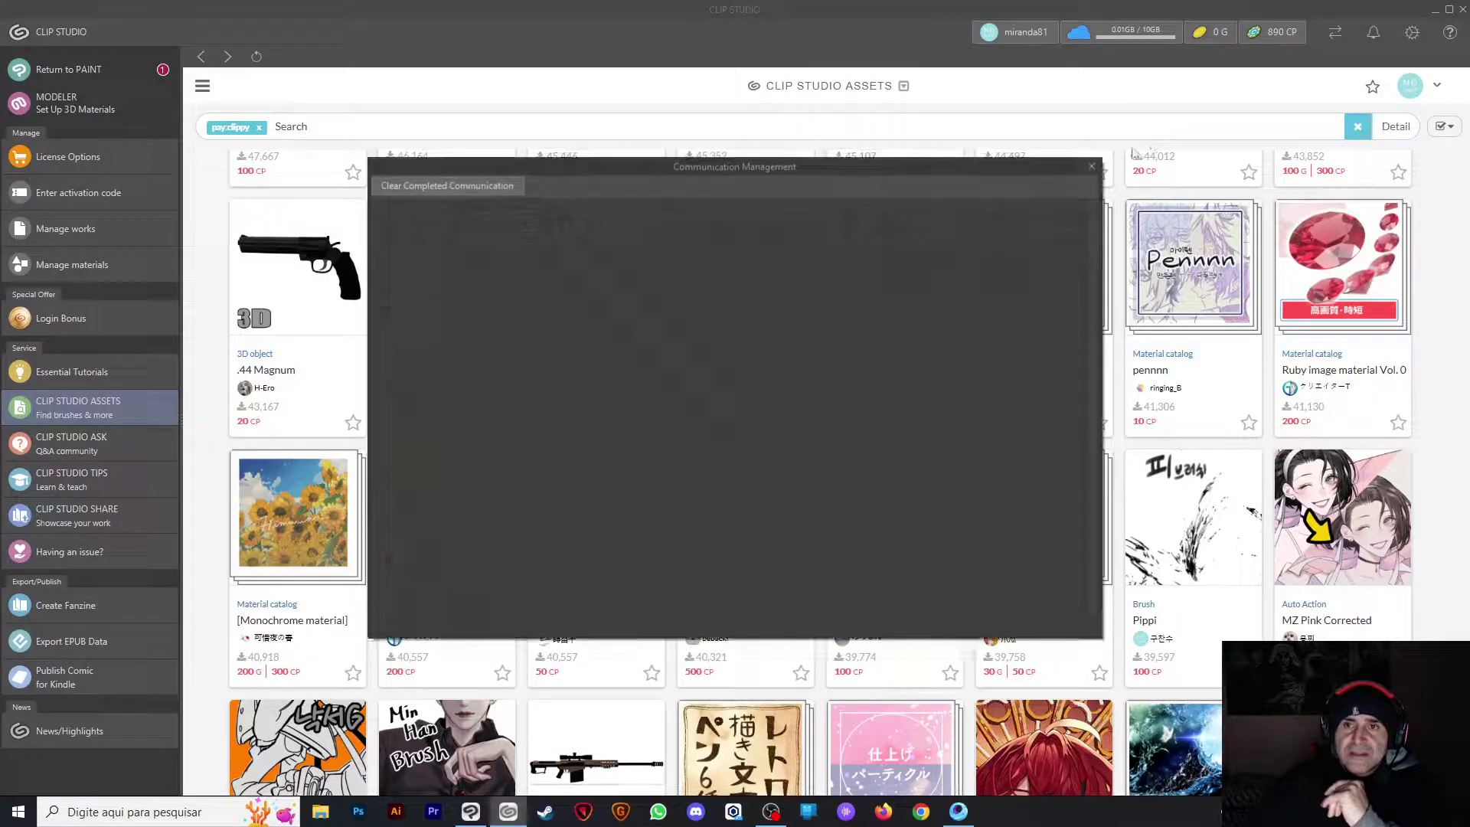
left_click(1096, 164)
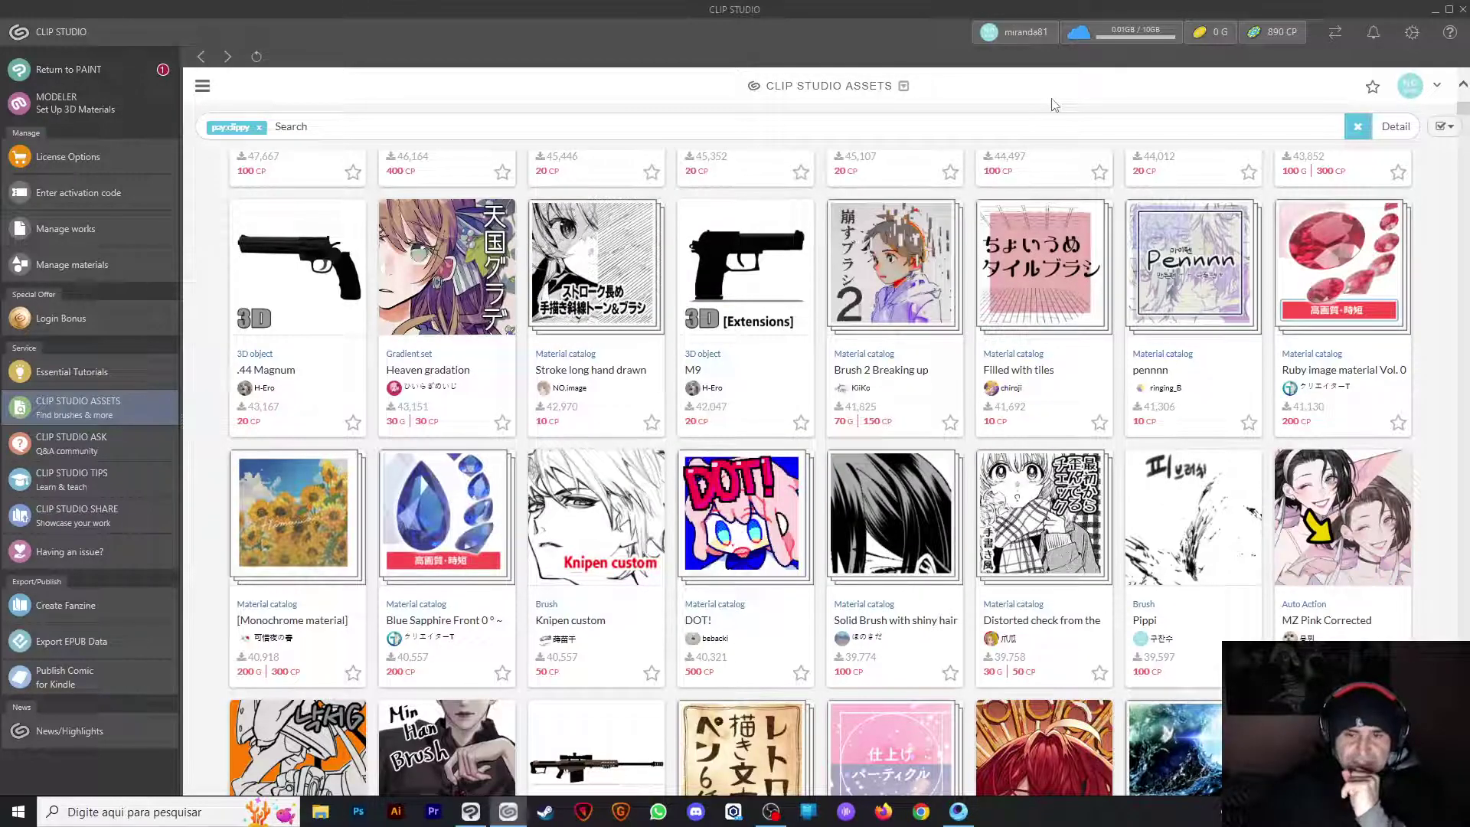
left_click(1435, 9)
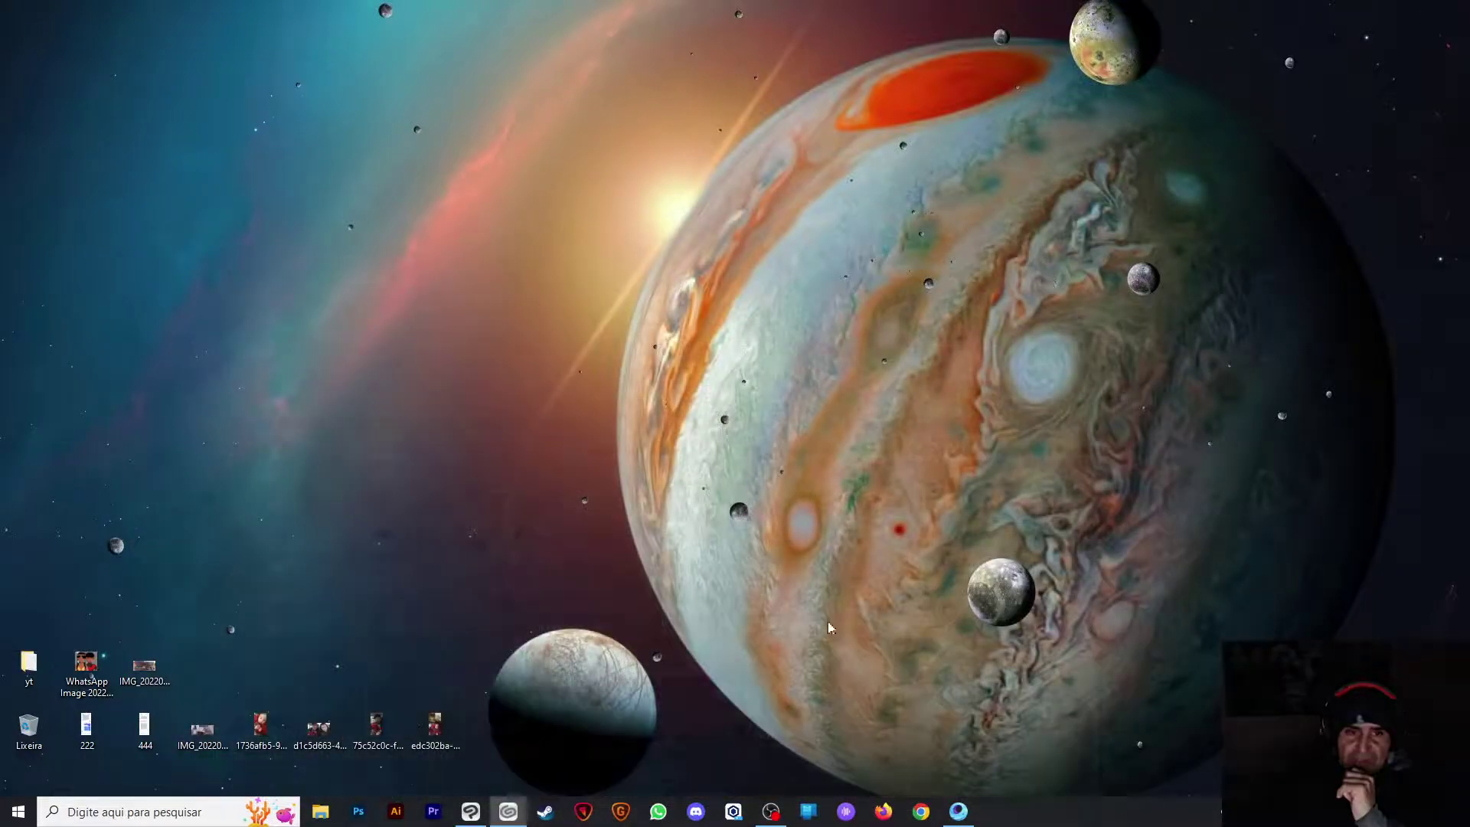
Switch to Clip Studio Paint and look through the open illustrations, settling on the bass drawing in Illustration3
left_click(470, 811)
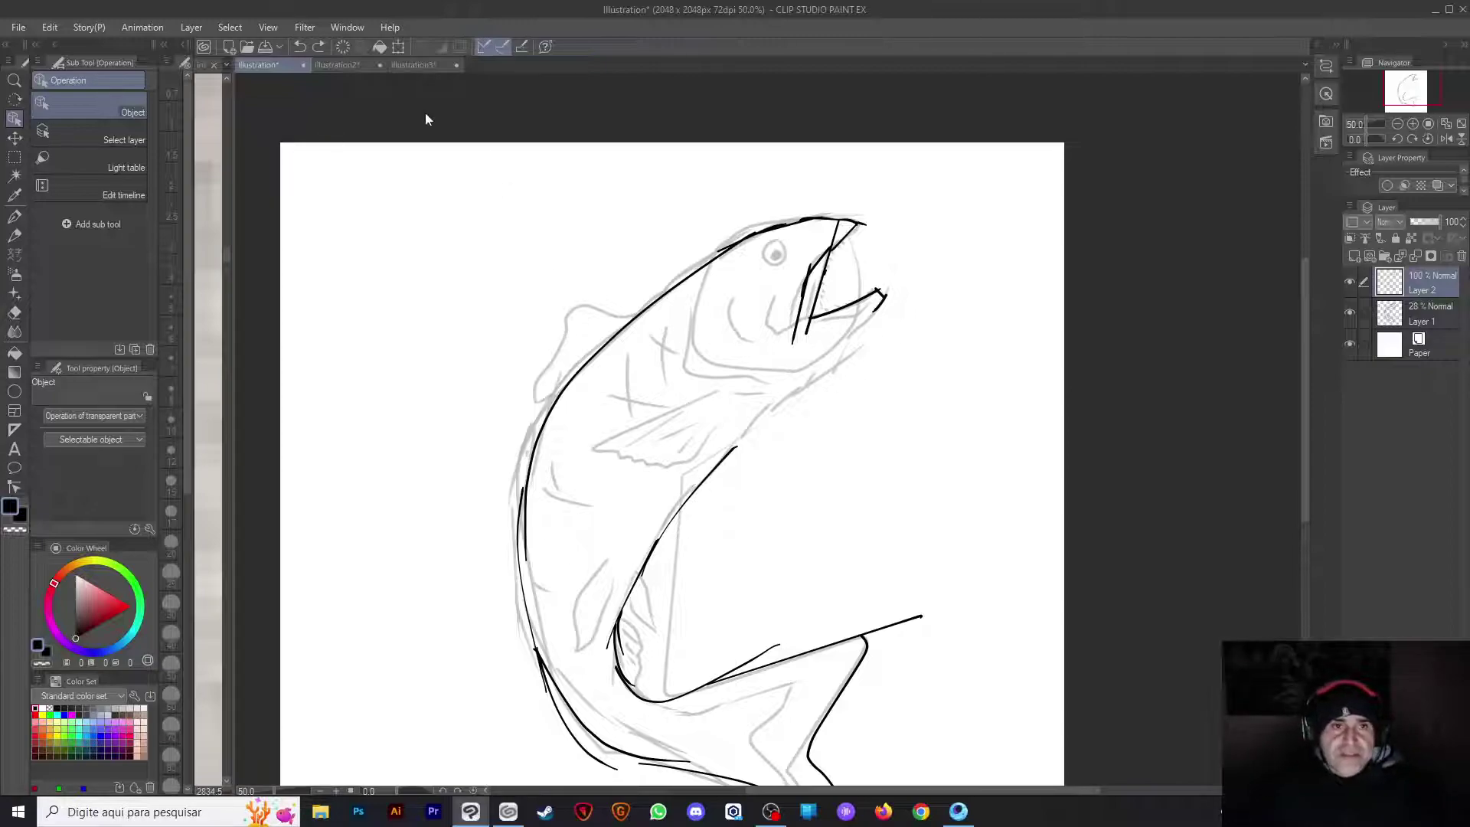
left_click(337, 65)
left_click(414, 65)
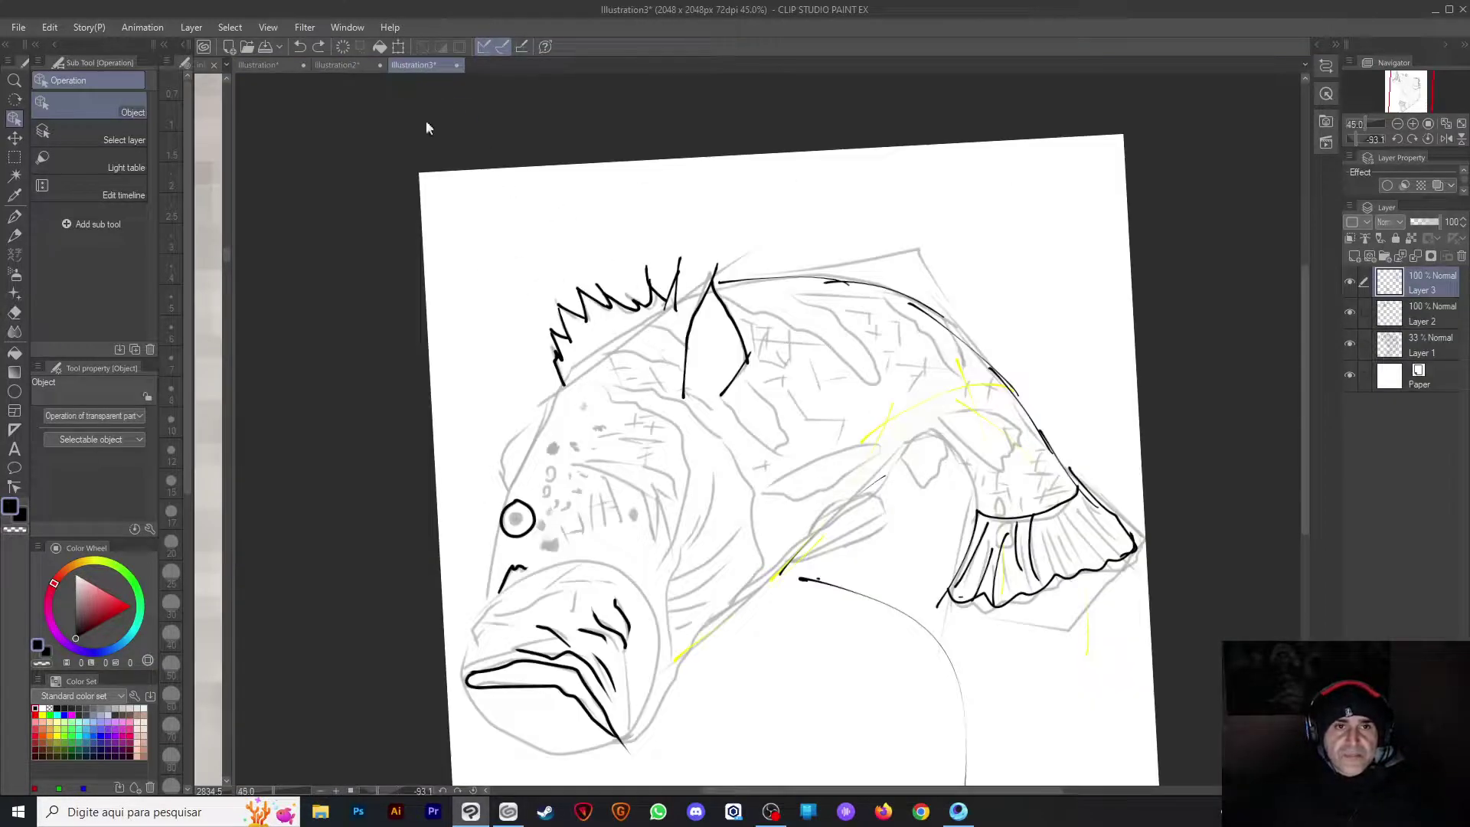
left_click(352, 66)
left_click(415, 66)
scroll(734, 444, "down", 1)
scroll(735, 460, "up", 1)
left_click_drag(710, 426, 676, 419)
scroll(676, 418, "down", 2)
scroll(676, 418, "up", 2)
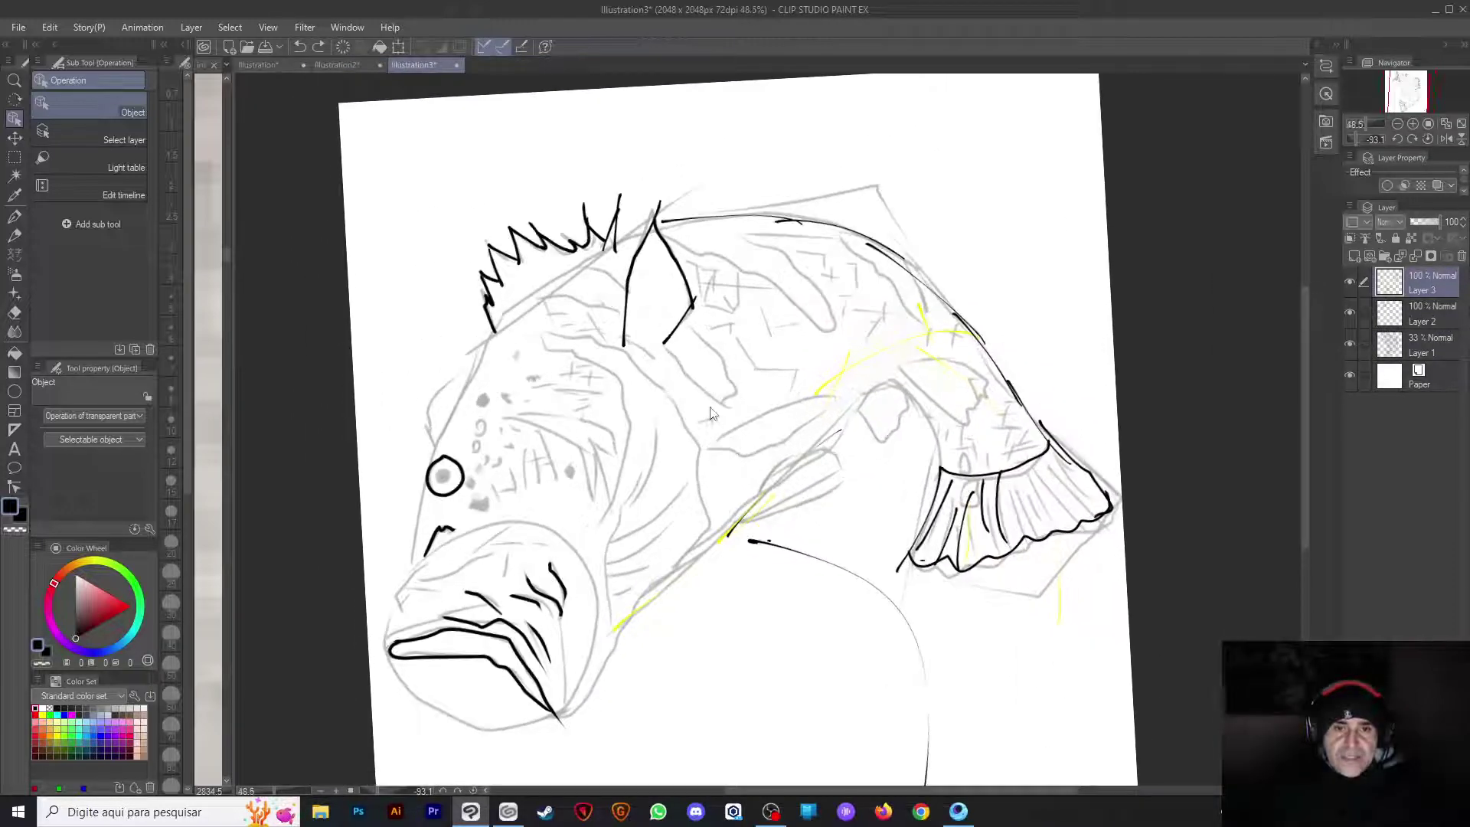
Undo the inked strokes on the fish's fins, back and tail in Illustration3
key("ctrl+z")
key("ctrl+z")
key("ctrl+z")
key("ctrl+z")
key("ctrl+z")
key("ctrl+z")
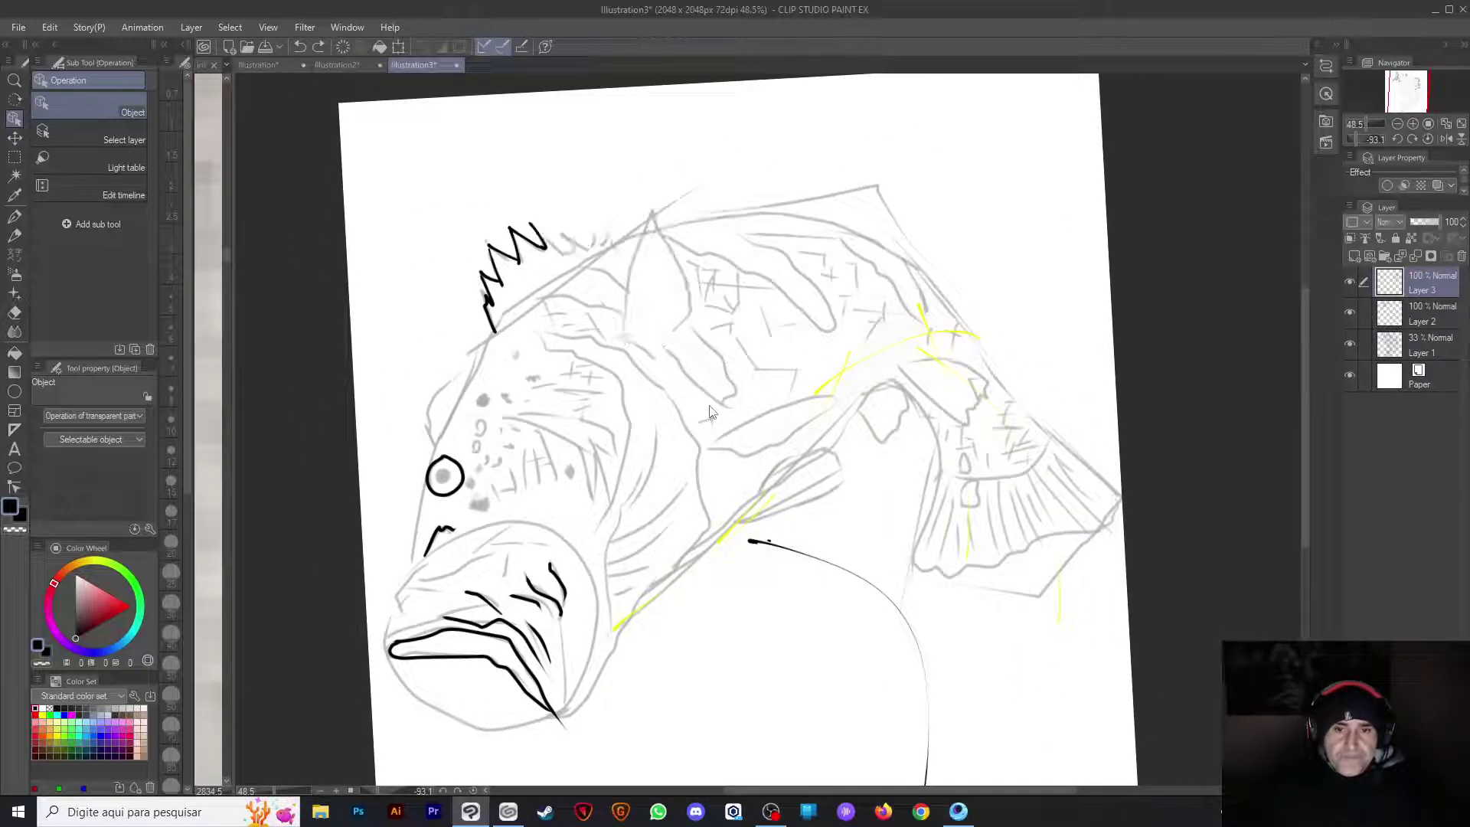
key("ctrl+z")
key("ctrl+z")
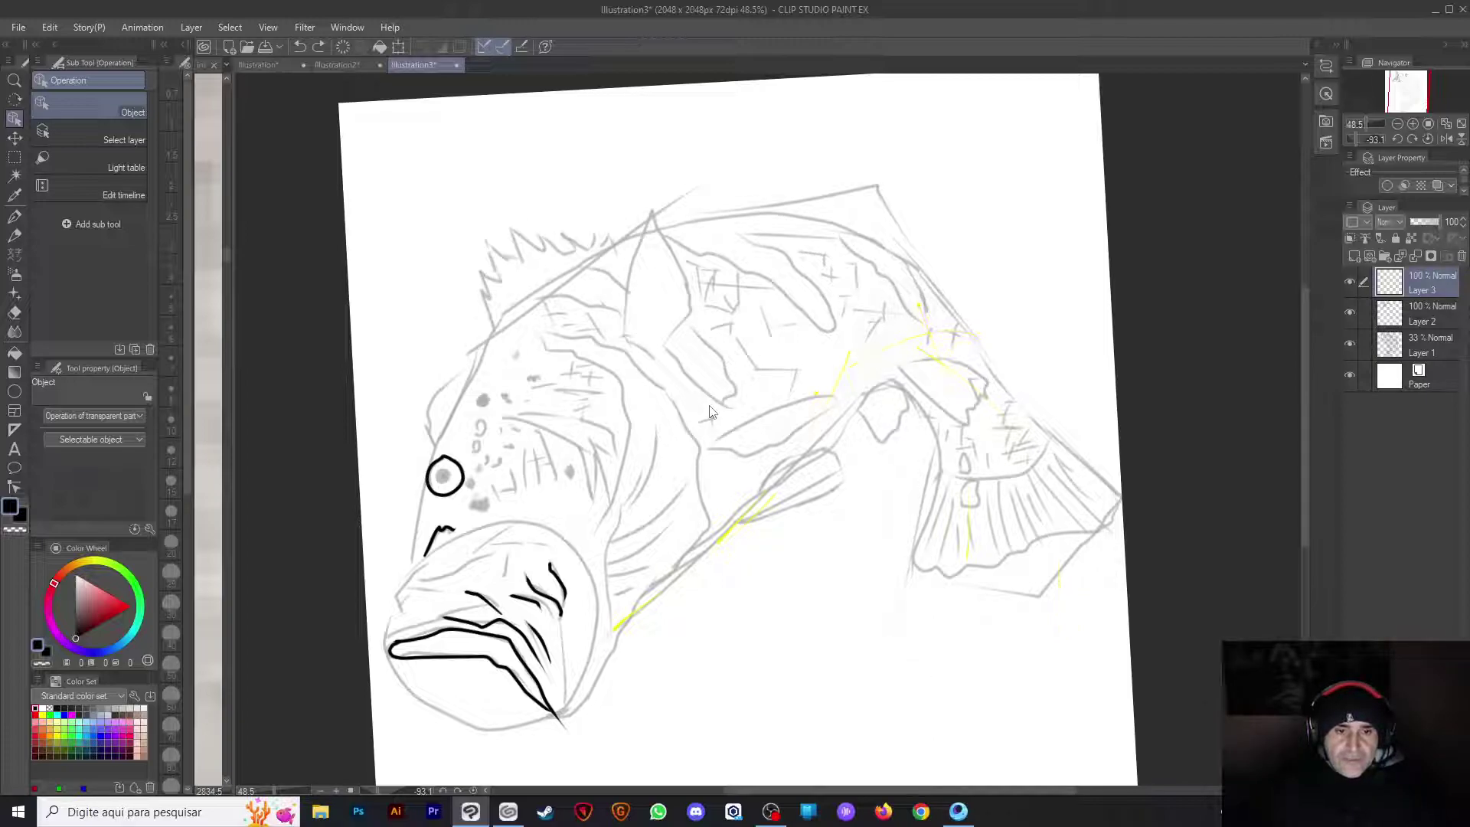
Redo the undone ink strokes on the fish, including the loose scribbles across its body
key("shift+space")
left_click_drag(587, 438, 623, 321)
left_click_drag(725, 350, 764, 358)
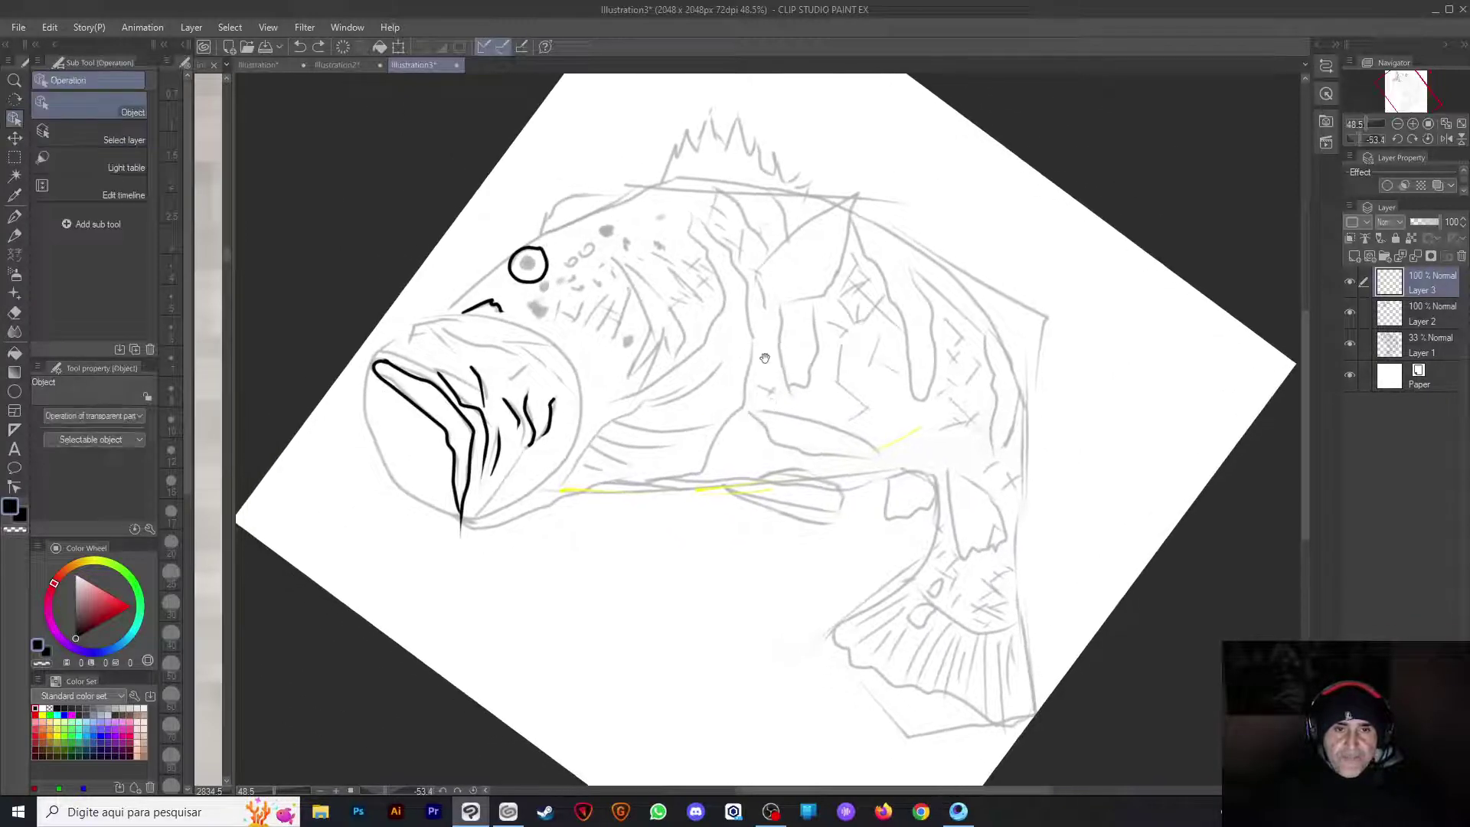
left_click_drag(585, 380, 677, 405)
scroll(607, 428, "up", 3)
scroll(607, 428, "down", 2)
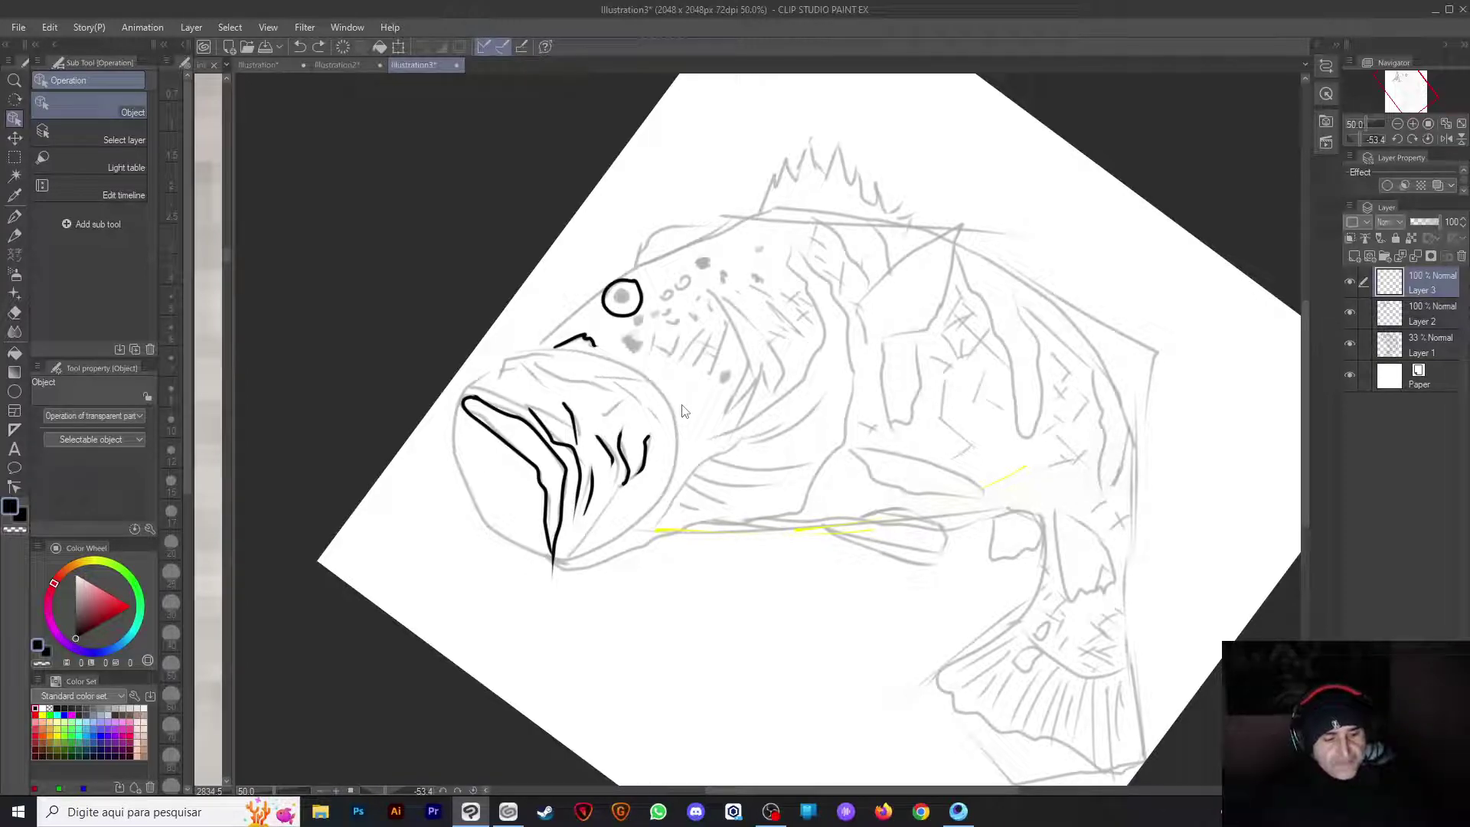
key("ctrl+y")
key("ctrl+y")
key("ctrl+y")
key("ctrl+y")
key("ctrl+y")
key("ctrl+y")
key("ctrl+y")
key("ctrl+y")
key("ctrl+y")
key("ctrl+y")
key("ctrl+y")
key("ctrl+y")
key("ctrl+y")
key("ctrl+y")
key("ctrl+y")
key("ctrl+y")
key("ctrl+y")
key("ctrl+y")
key("ctrl+y")
key("ctrl+y")
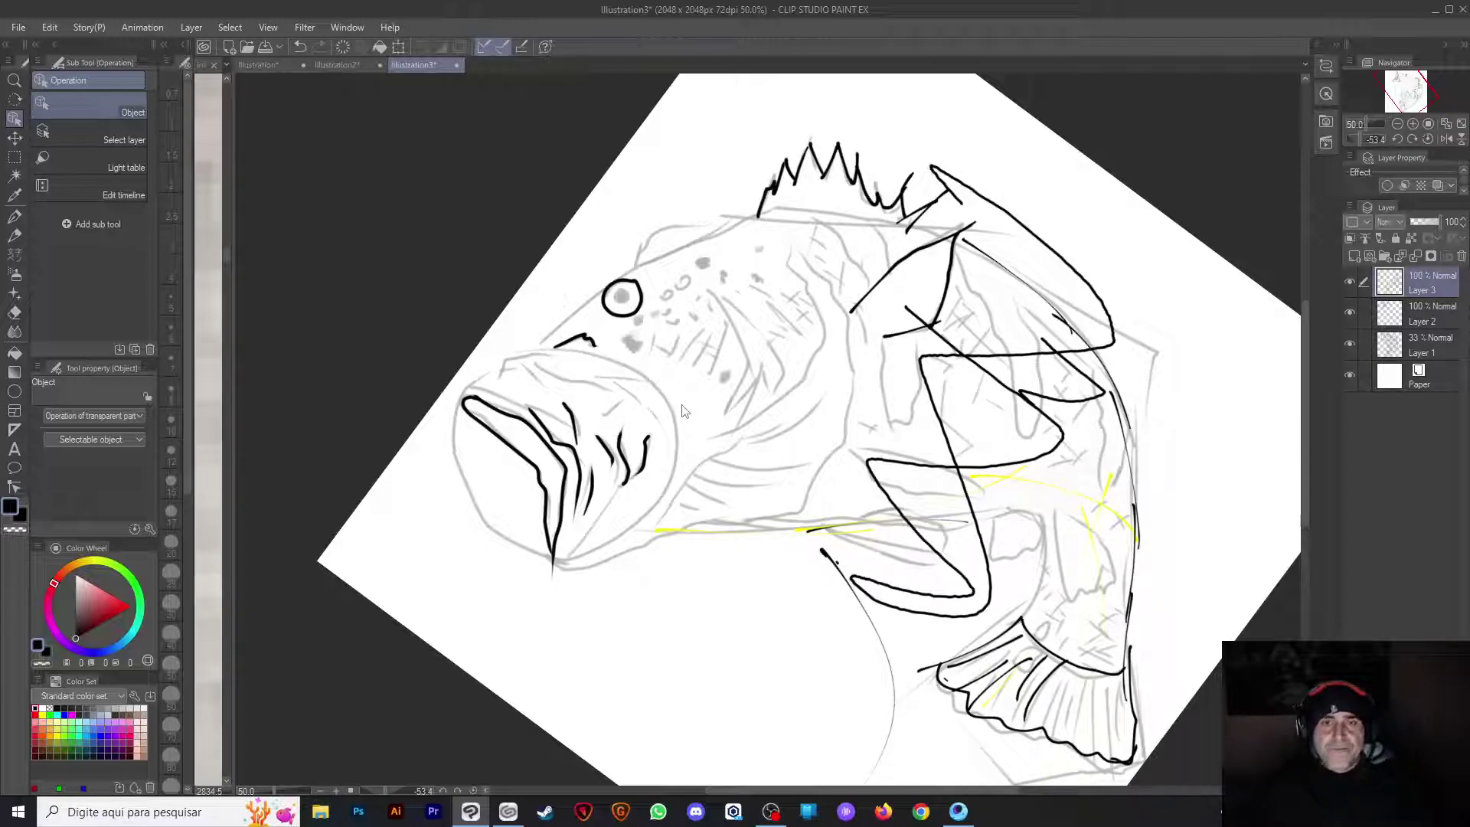
Undo the drawing history back to the plain black fish sketch on Layer 1
key("ctrl+z")
key("ctrl+z")
key("ctrl+z")
key("ctrl+z")
key("ctrl+z")
key("ctrl+z")
key("ctrl+z")
key("ctrl+z")
key("ctrl+z")
key("ctrl+z")
key("ctrl+z")
key("ctrl+z")
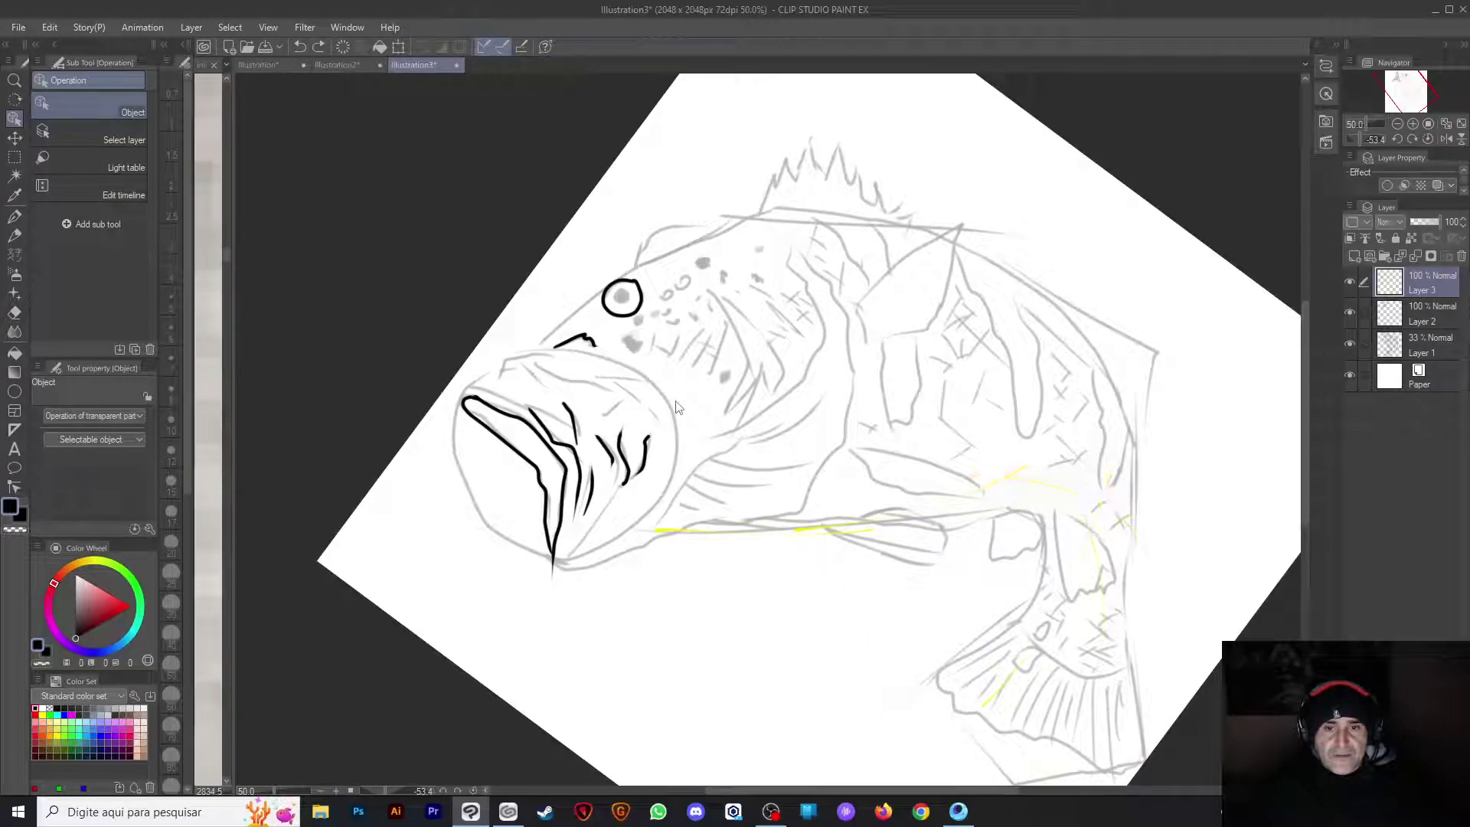
key("ctrl+z")
key("ctrl+z")
key("ctrl+z")
key("ctrl+z")
key("ctrl+z")
key("ctrl+z")
key("ctrl+z")
key("ctrl+z")
key("ctrl+z")
key("ctrl+z")
key("ctrl+z")
key("ctrl+z")
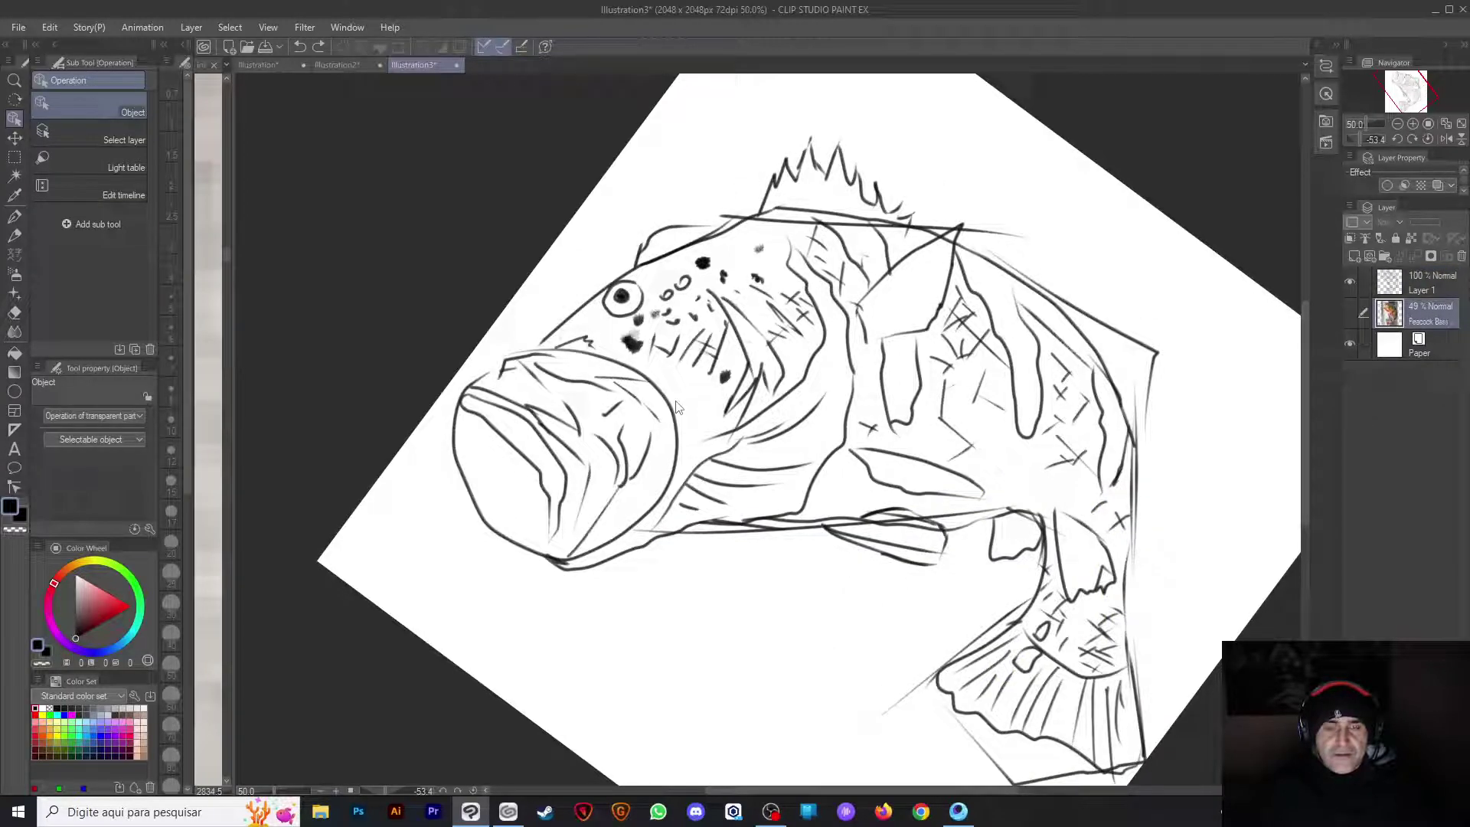
Redo the faded sketch, the added layers and the fish's ink strokes through to the body scribbles
key("ctrl+y")
key("ctrl+y")
key("ctrl+y")
key("ctrl+y")
key("ctrl+y")
key("ctrl+y")
key("ctrl+y")
key("ctrl+y")
key("ctrl+y")
key("ctrl+y")
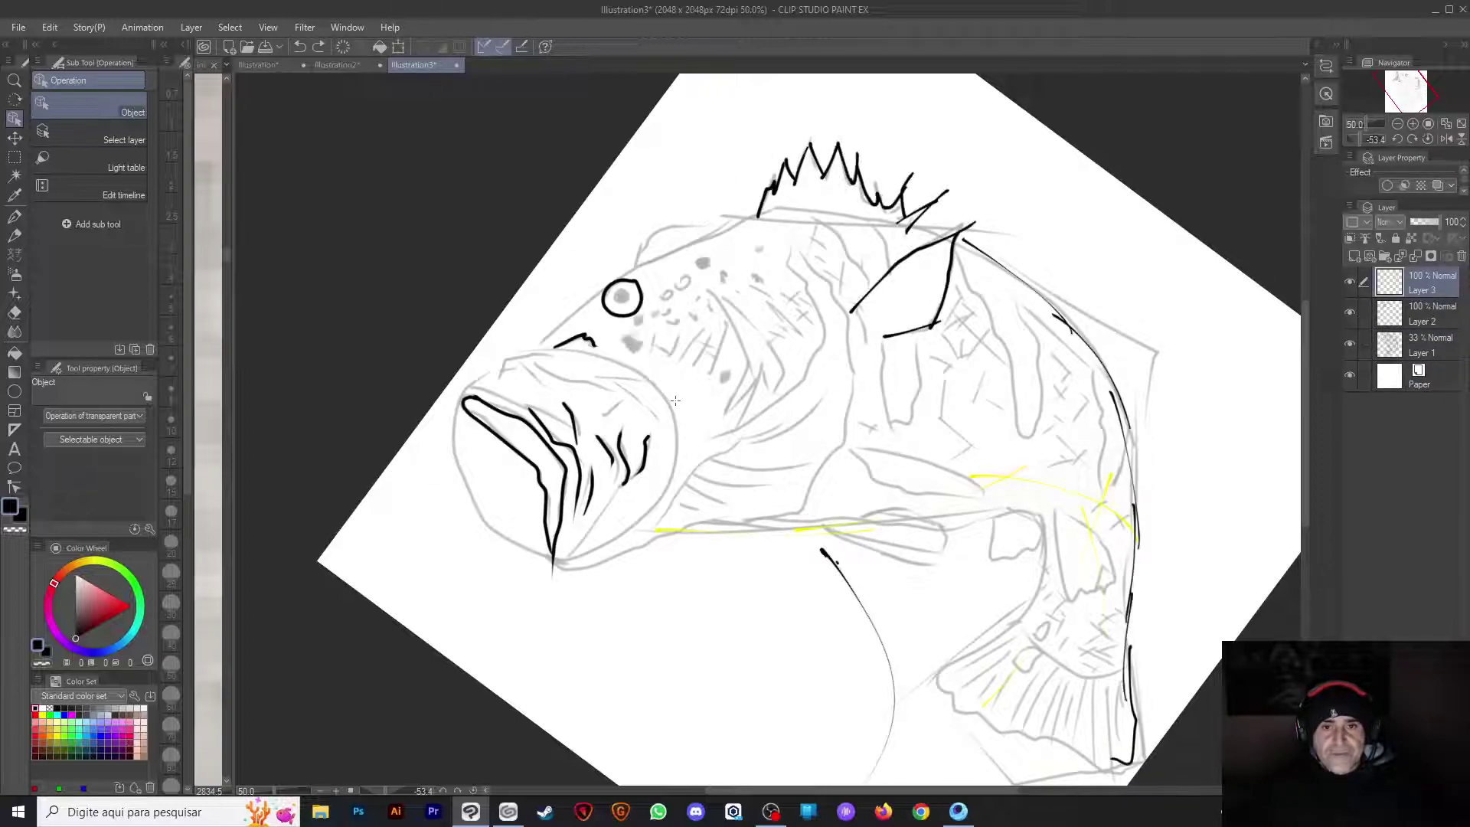
key("ctrl+y")
key("ctrl+y")
Undo the scribbles and the inked fins, back and tail, keeping the inked eye, mouth and yellow guide lines
key("ctrl+z")
key("ctrl+z")
key("ctrl+z")
key("ctrl+z")
key("ctrl+z")
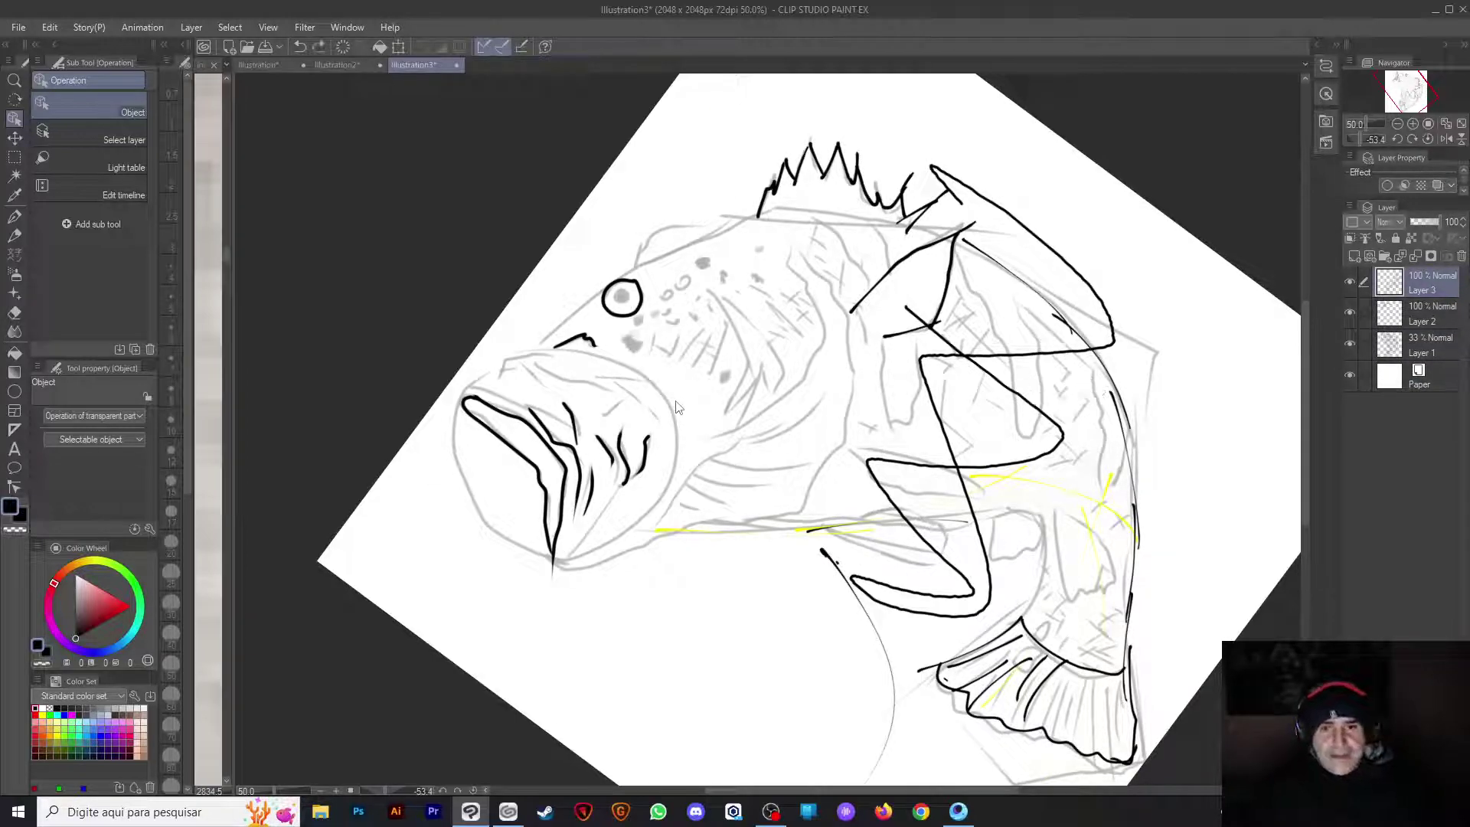
key("ctrl+z")
key("ctrl+z")
key("ctrl+z")
key("ctrl+z")
key("ctrl+z")
key("ctrl+z")
key("ctrl+z")
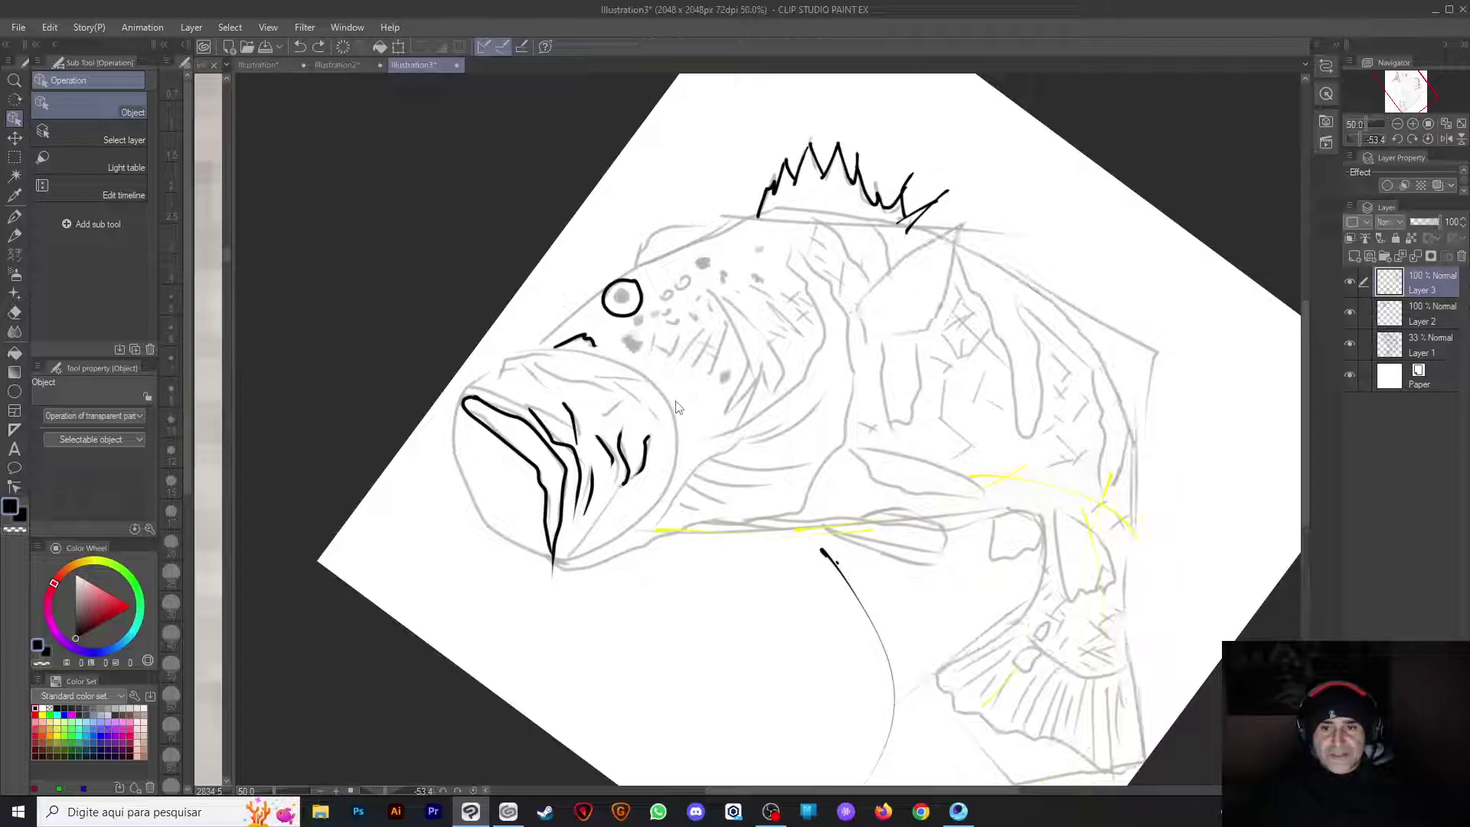
key("ctrl+z")
key("ctrl+z")
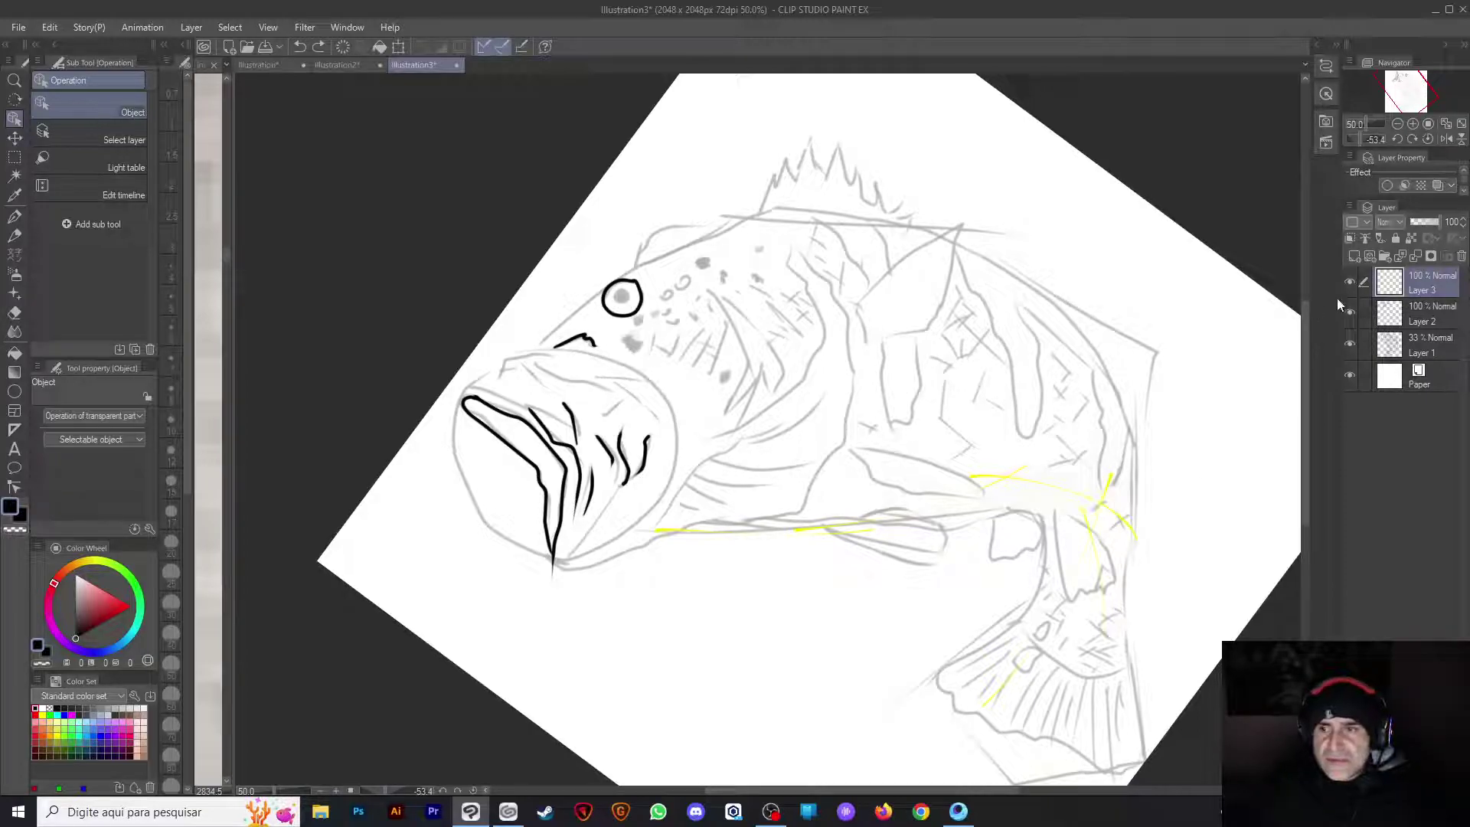
Try to erase the yellow guide lines on Layer 2 with the Hard eraser, toggling Layer 1's visibility off and on
left_click(1365, 320)
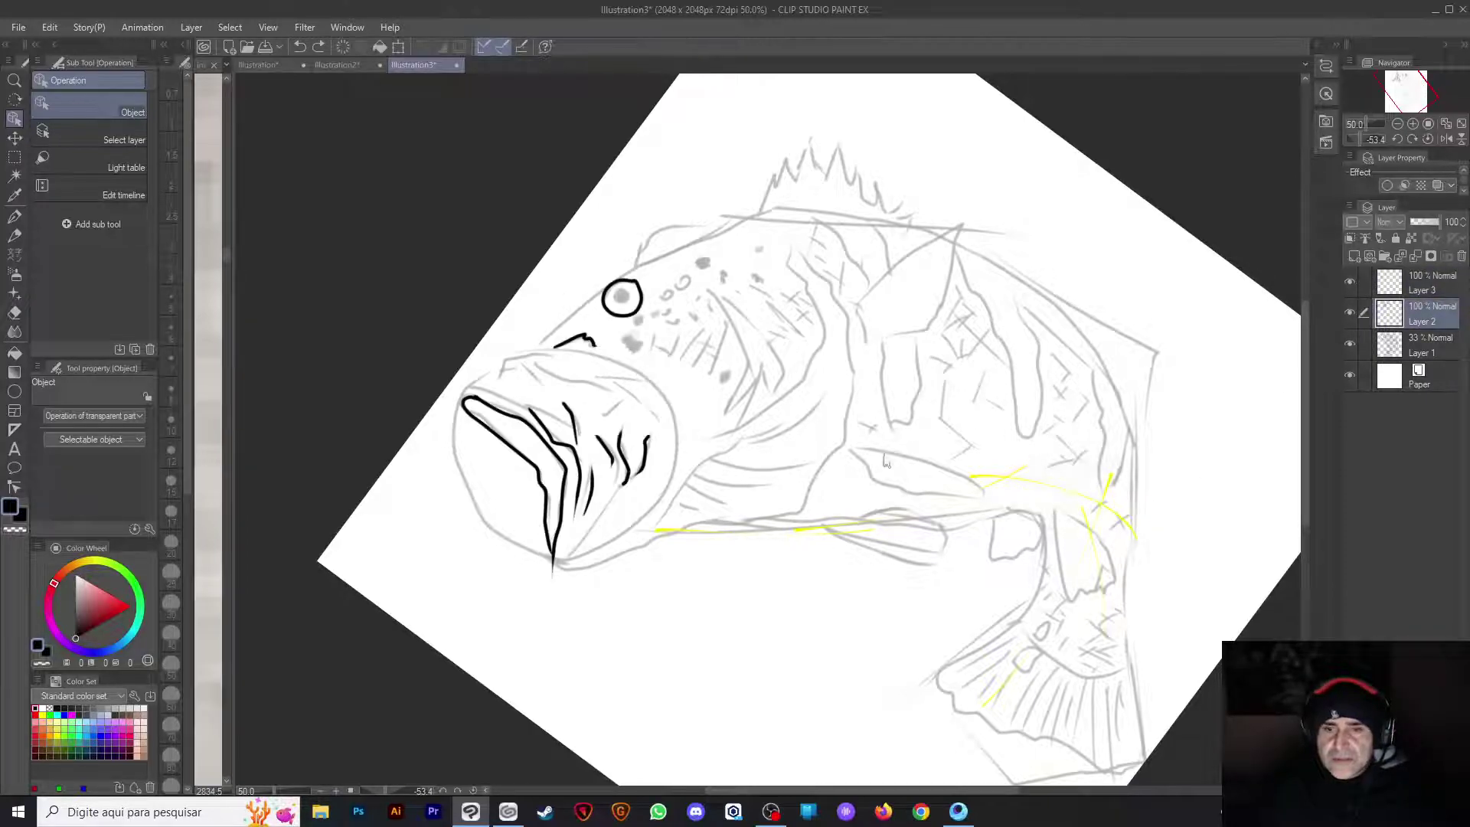
key("e")
mouse_move(806, 514)
left_mouse_down()
mouse_move(878, 534)
mouse_move(831, 539)
left_mouse_up()
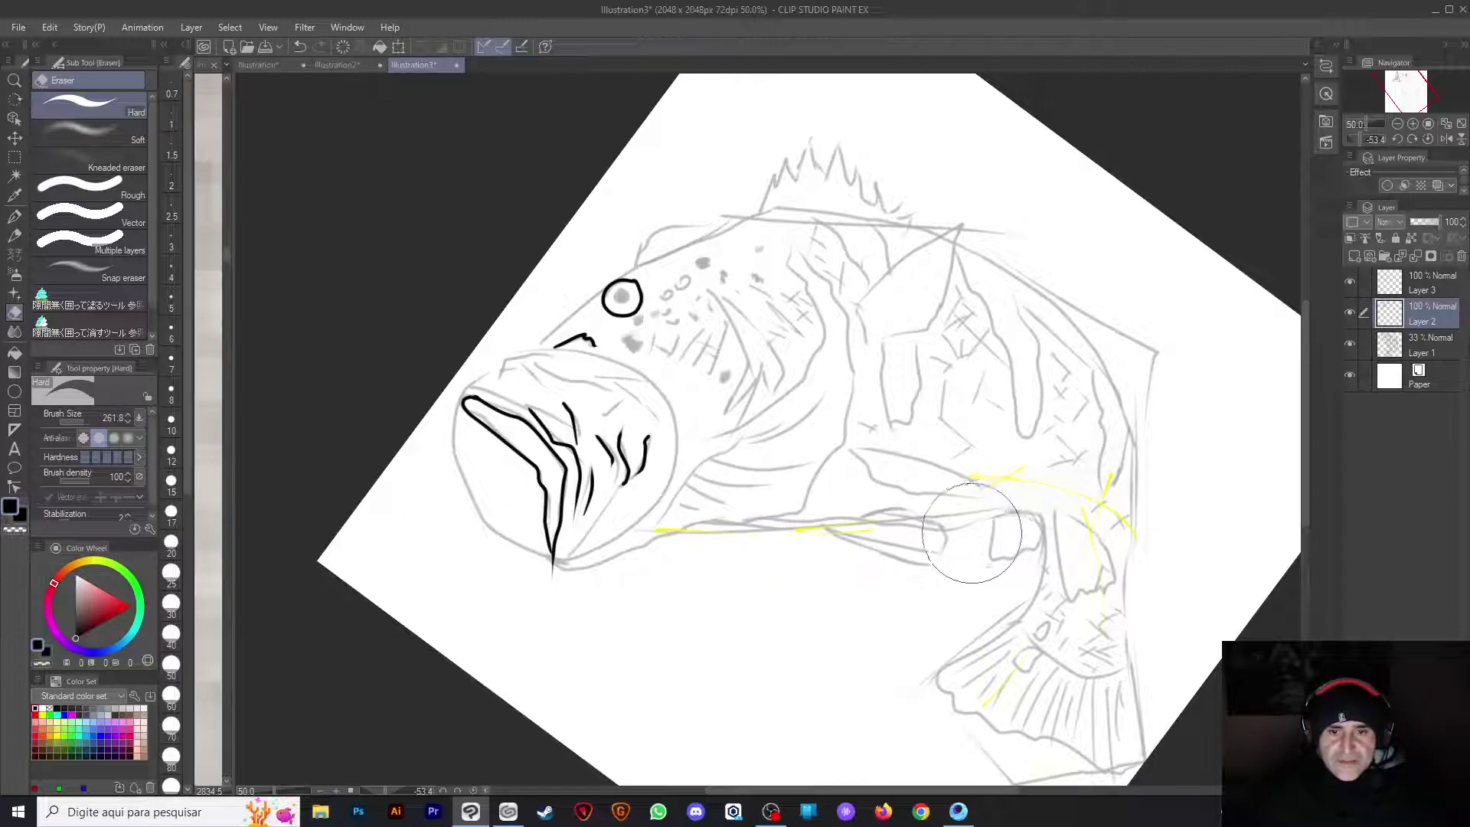
scroll(974, 532, "up", 3)
scroll(976, 509, "down", 2)
left_click(1350, 344)
left_click(1350, 344)
Erase the yellow guide lines along the fish's belly and tail on Layer 3 with the Hard eraser
left_click(1420, 283)
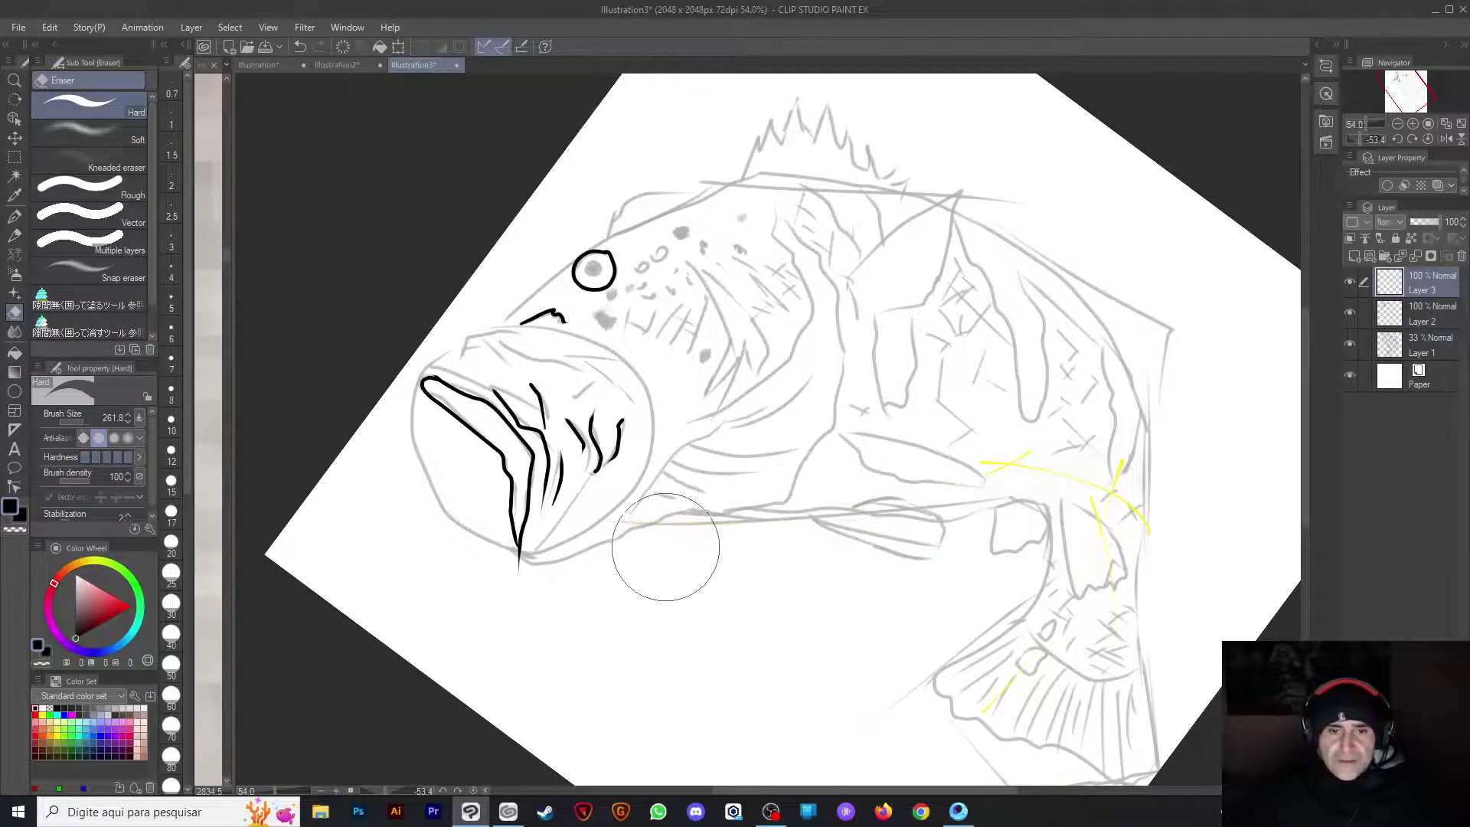
scroll(1045, 565, "down", 2)
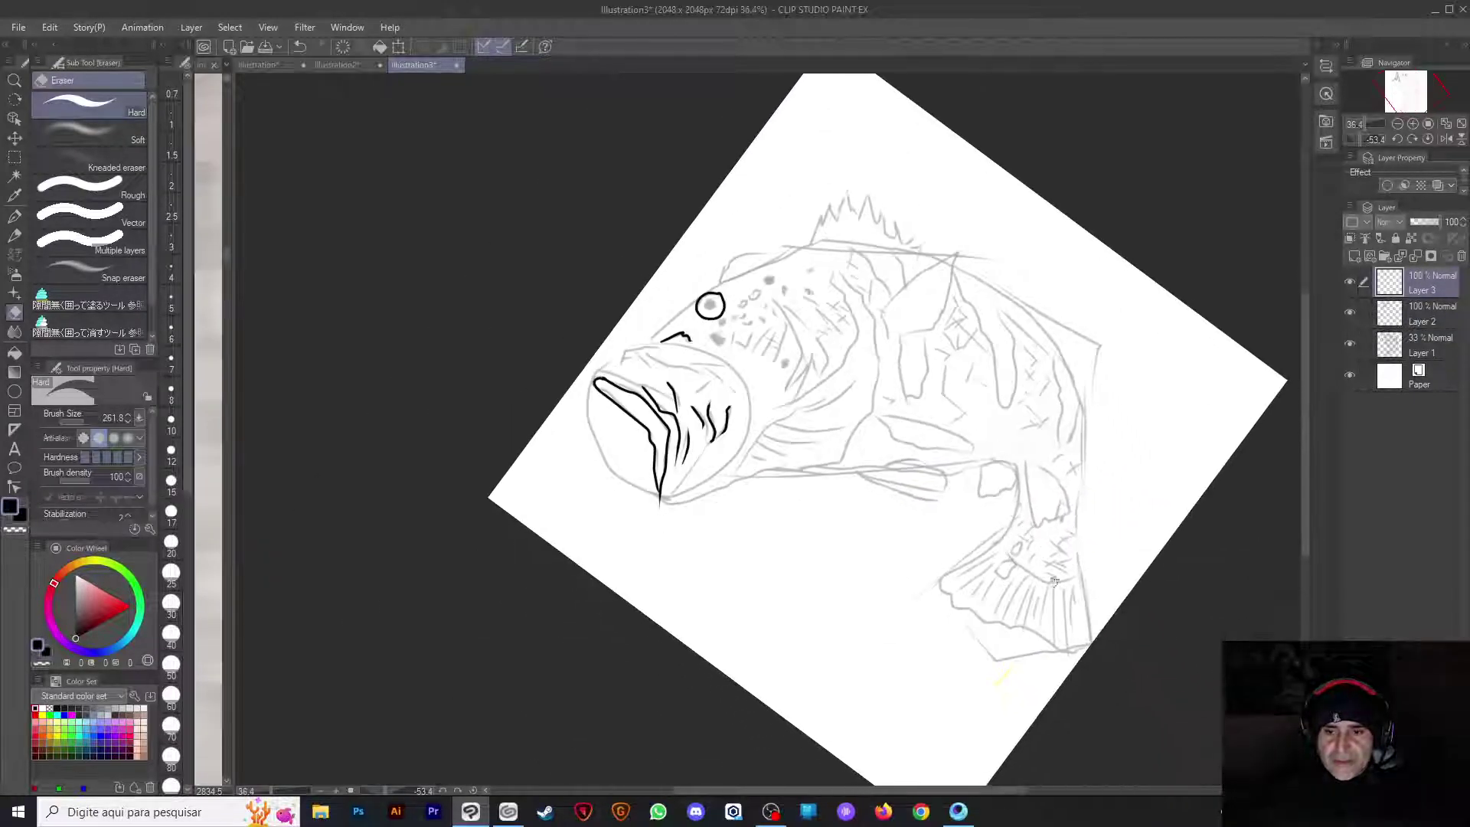
scroll(1045, 565, "up", 3)
scroll(1044, 564, "down", 2)
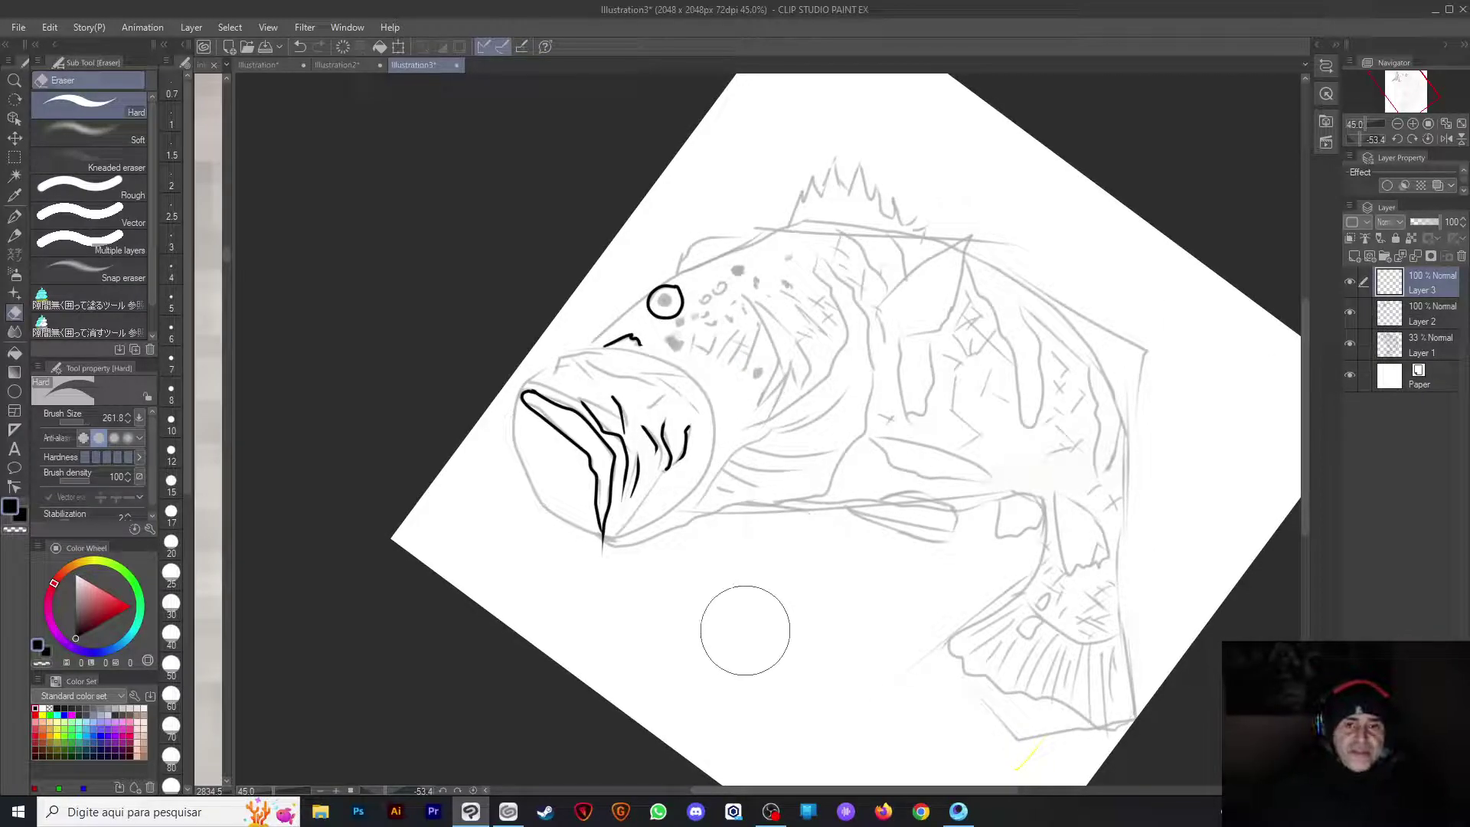
Switch to OBS Studio to check the recording, and return to CLIP STUDIO
left_click(770, 811)
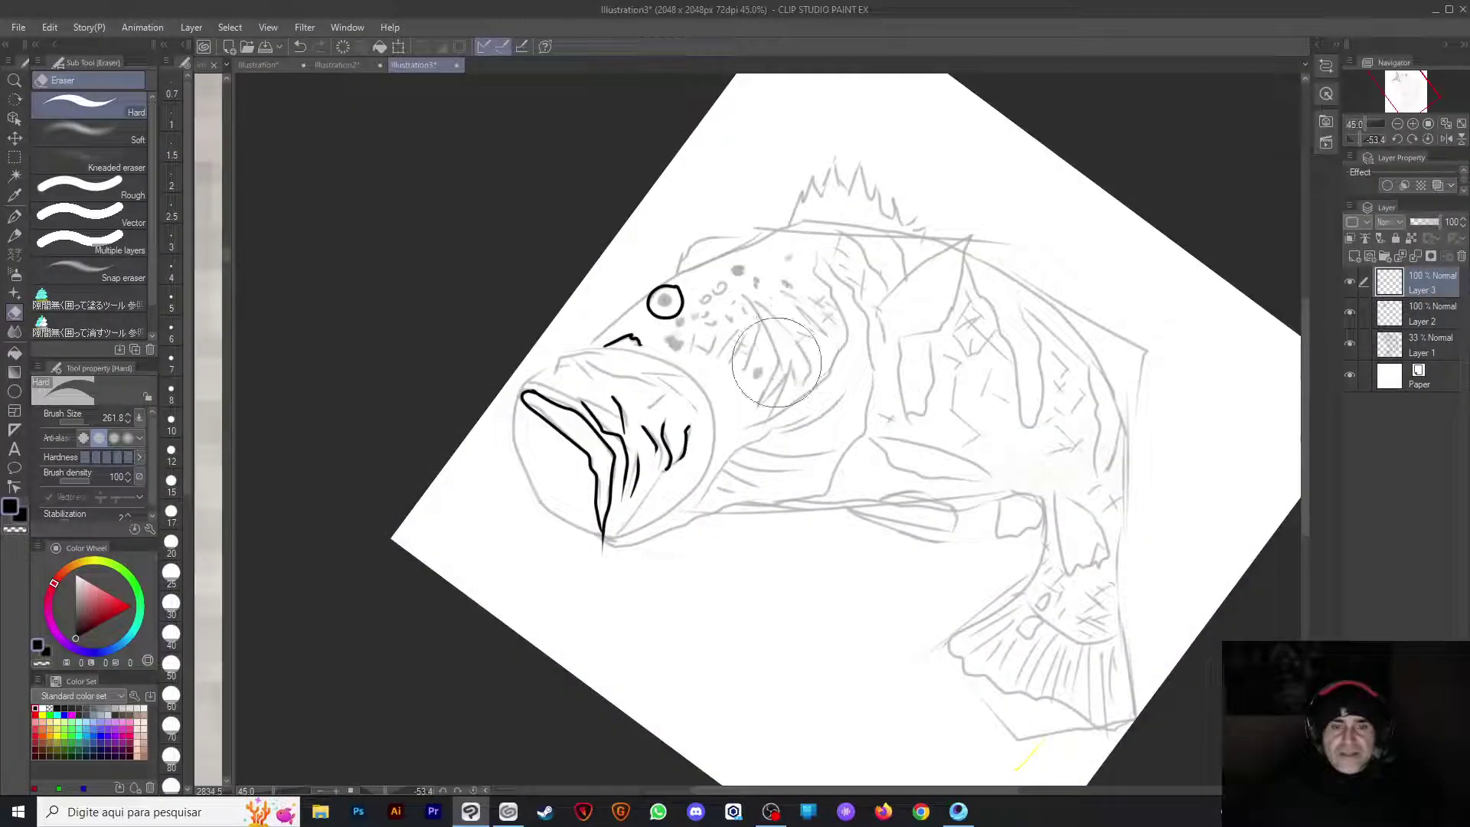
left_click(507, 812)
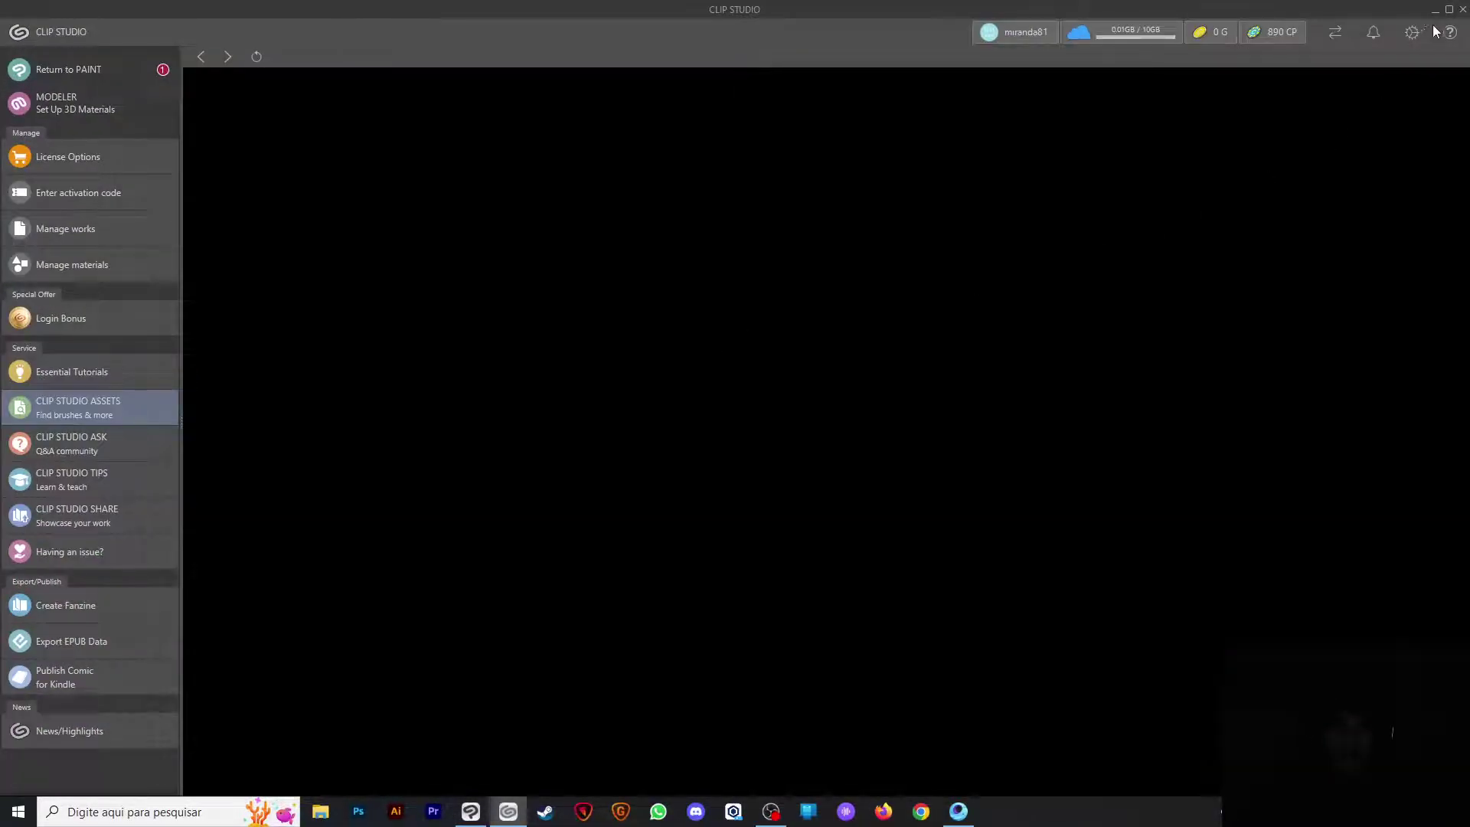